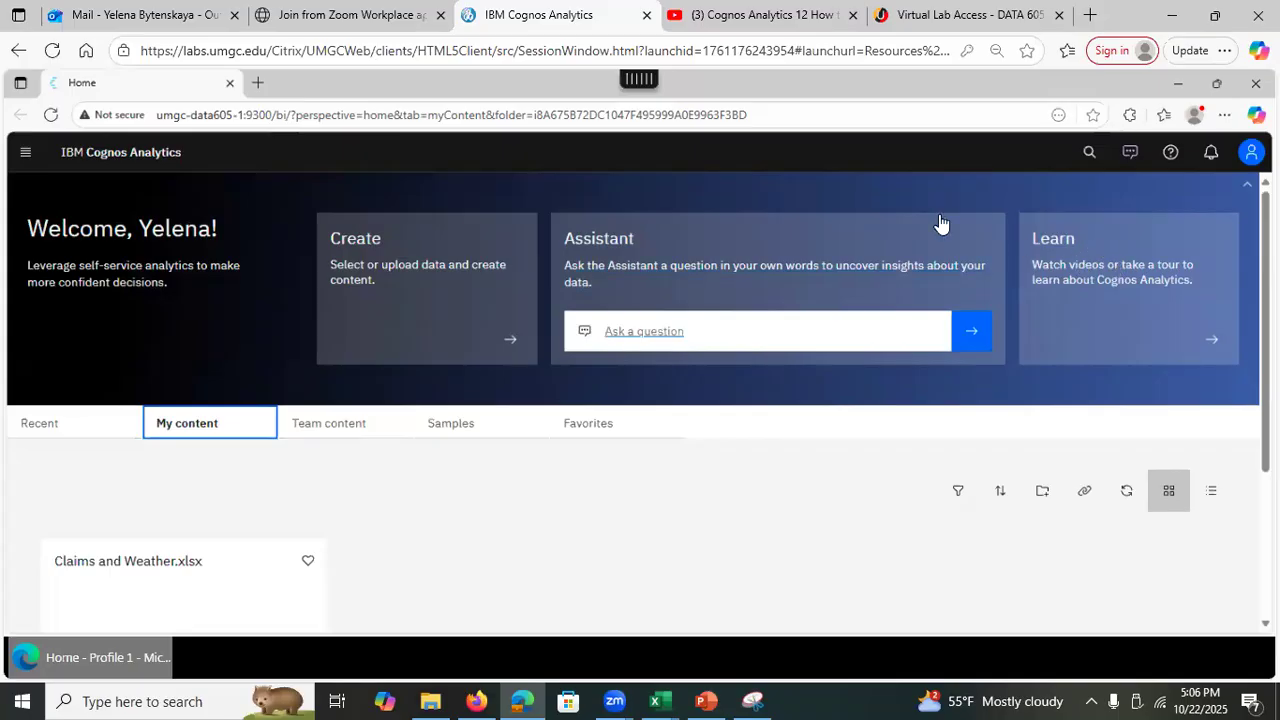
# Browse the recent items, personal content and team content, including the Walk through data folder.
pyautogui.click(38, 432)
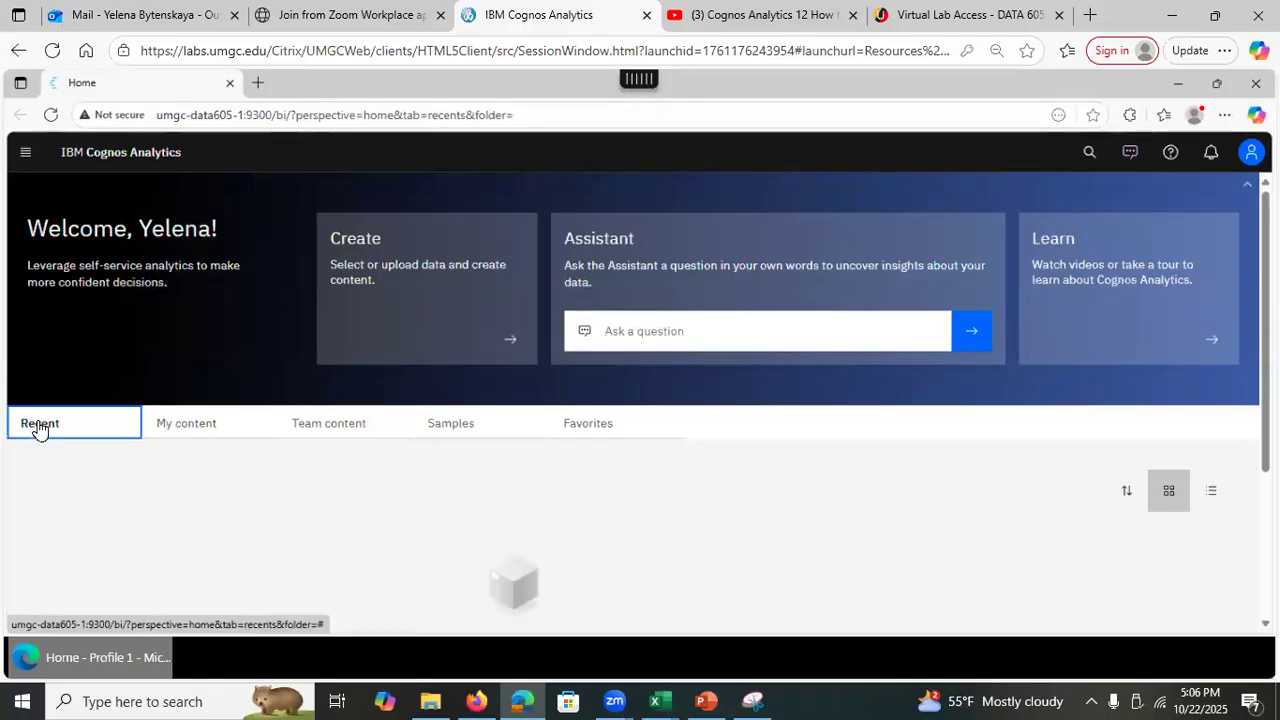
pyautogui.click(186, 425)
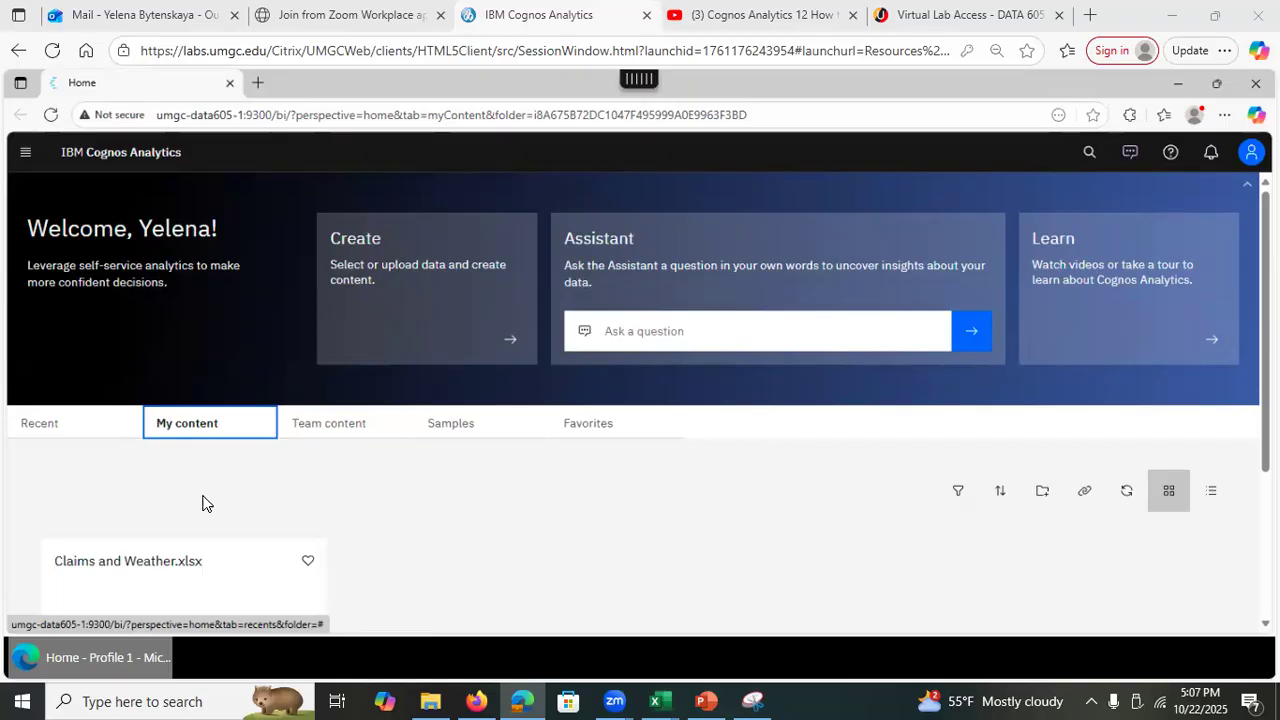
pyautogui.click(338, 428)
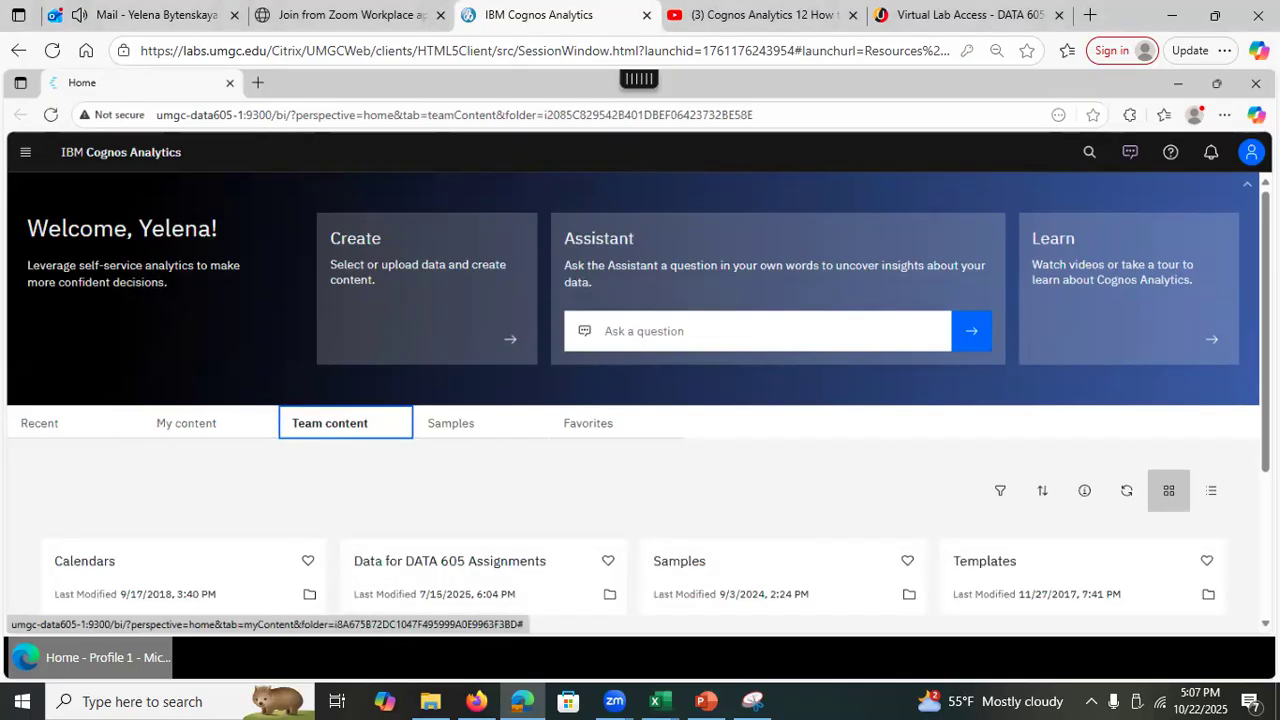
pyautogui.scroll(-1, 548, 522)
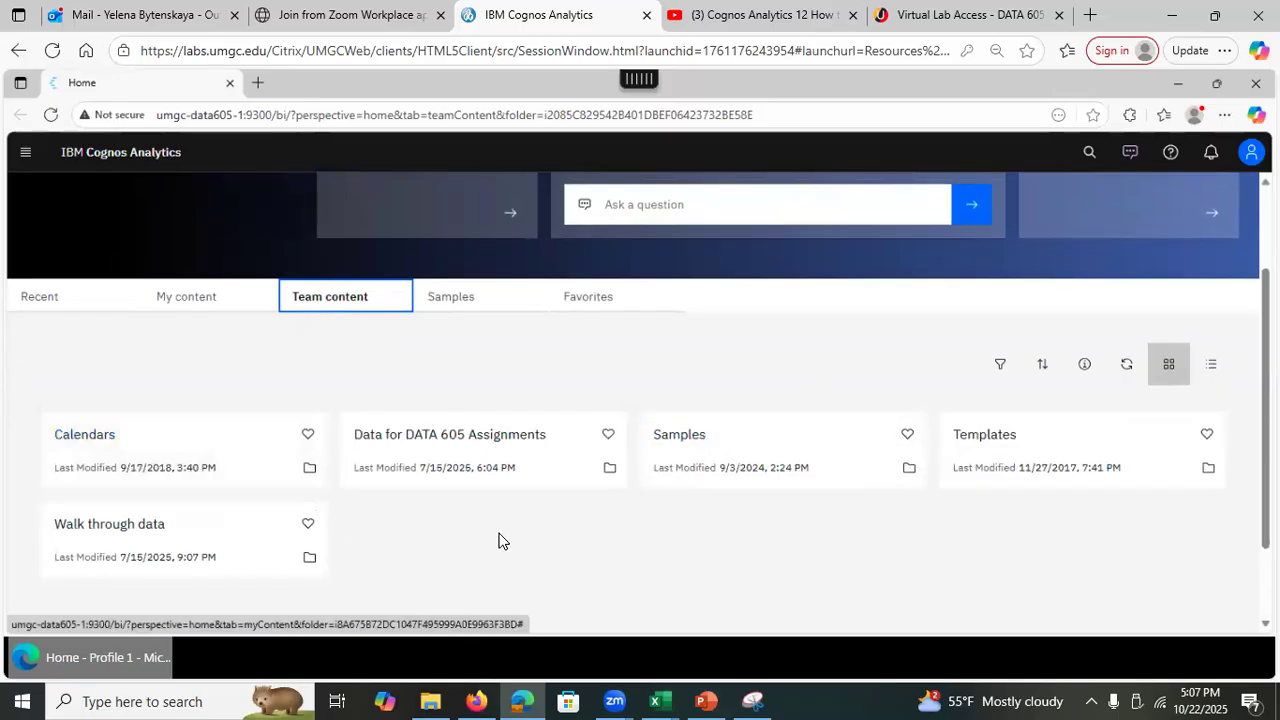
pyautogui.click(125, 528)
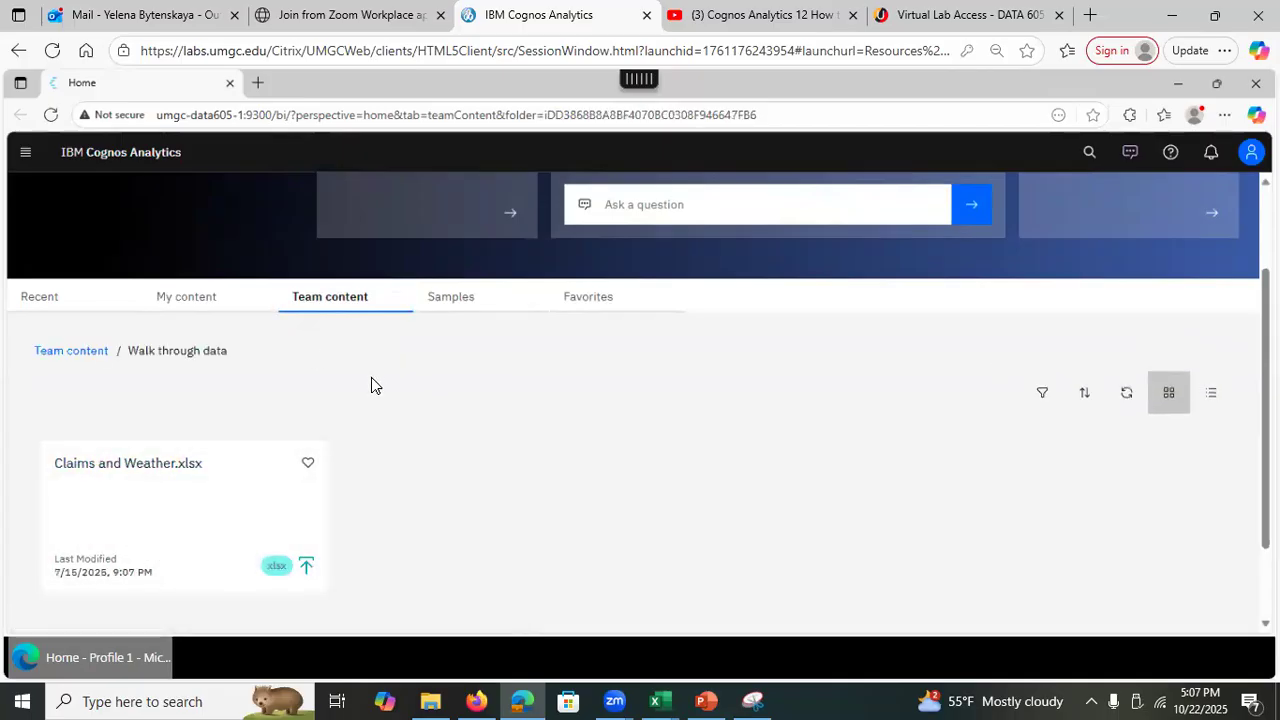
pyautogui.click(79, 352)
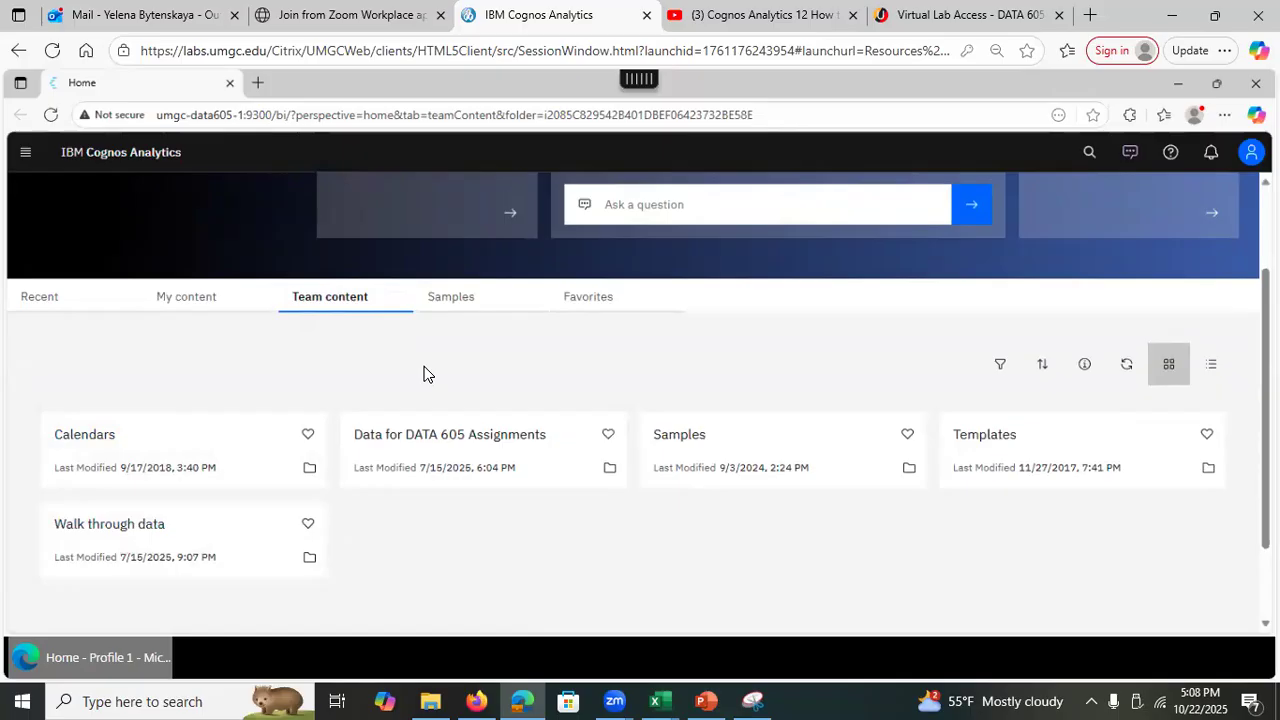
# Copy insurance.csv from the team folder Data for DATA 605 Assignments / Unit 2 Quiz and Assignment to My content.
pyautogui.click(434, 438)
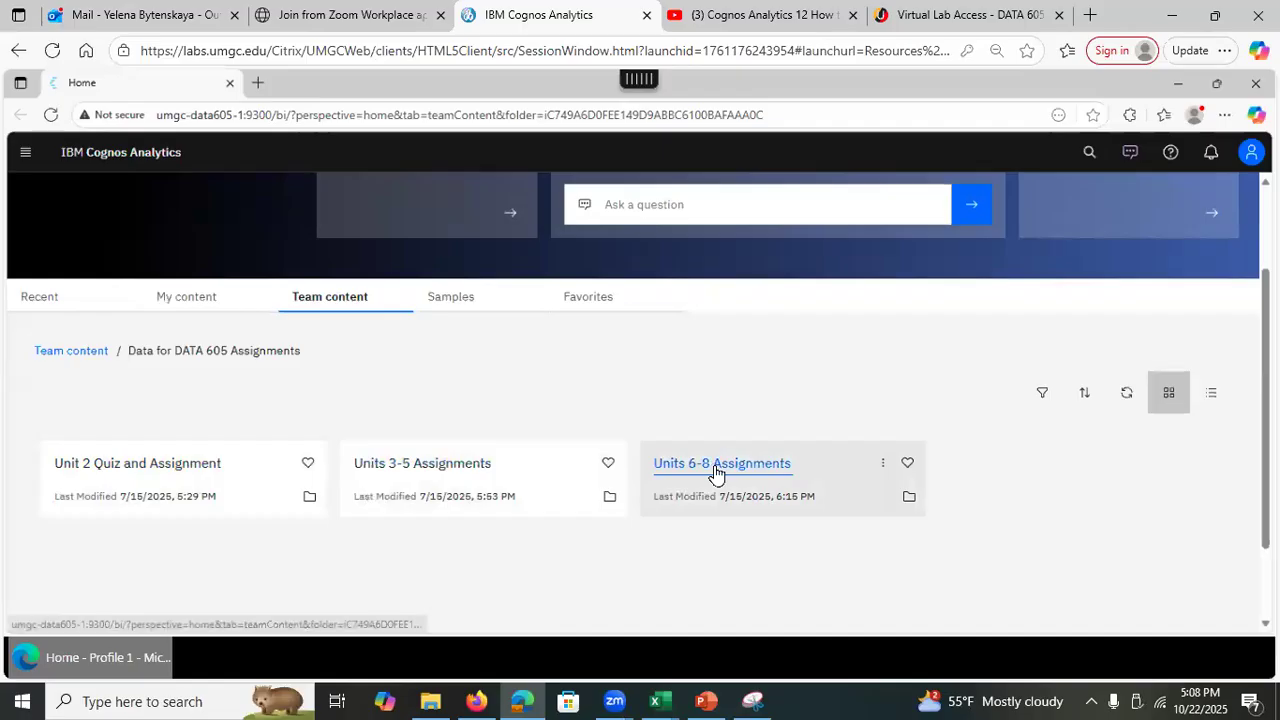
pyautogui.click(120, 466)
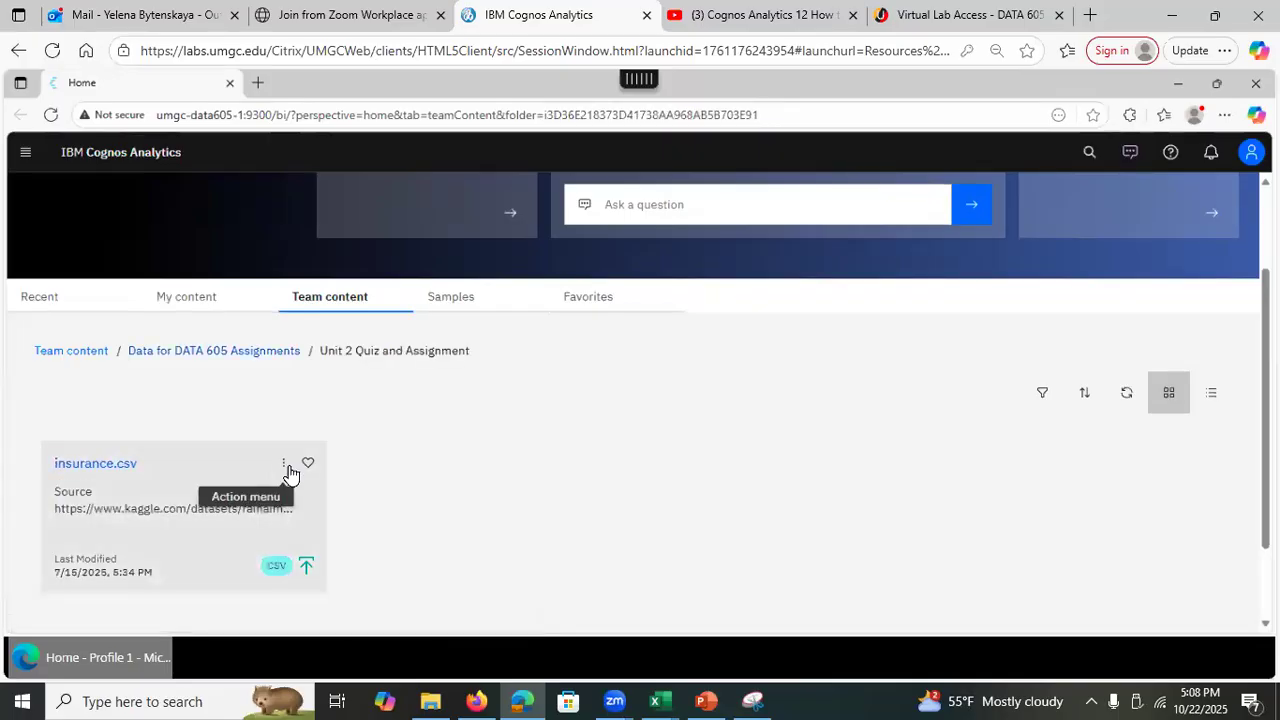
pyautogui.click(284, 467)
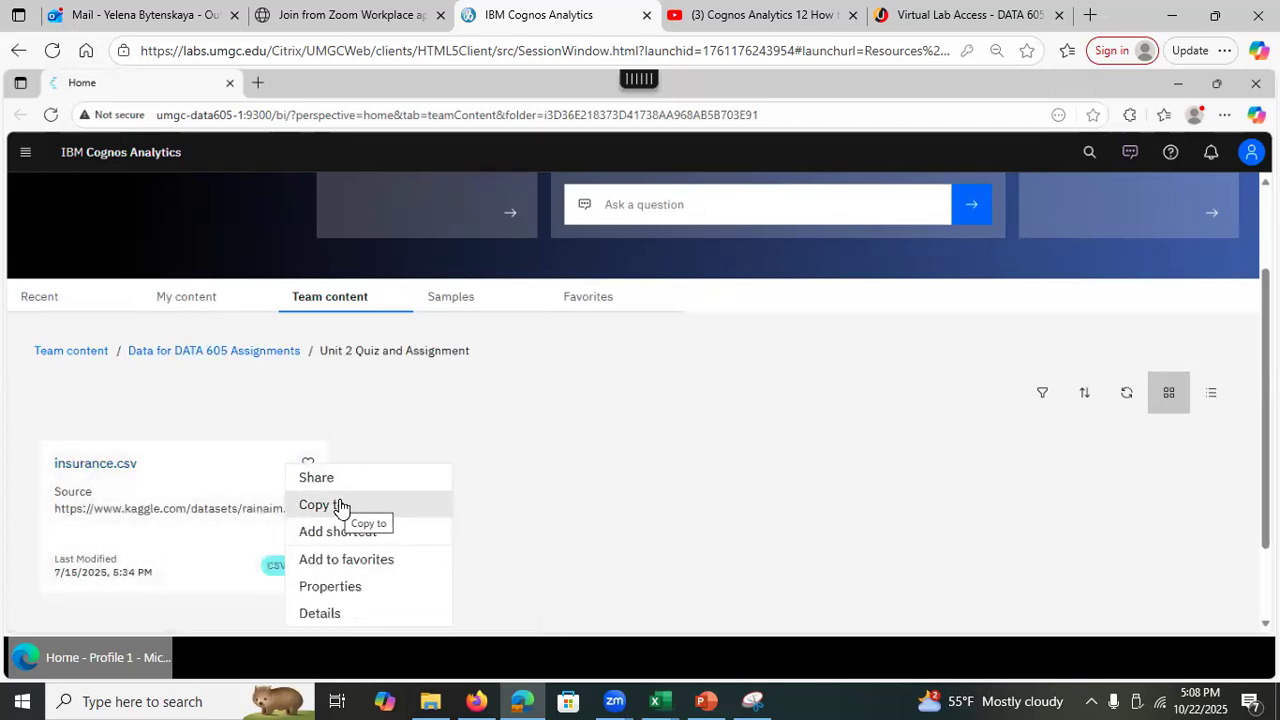
pyautogui.click(338, 505)
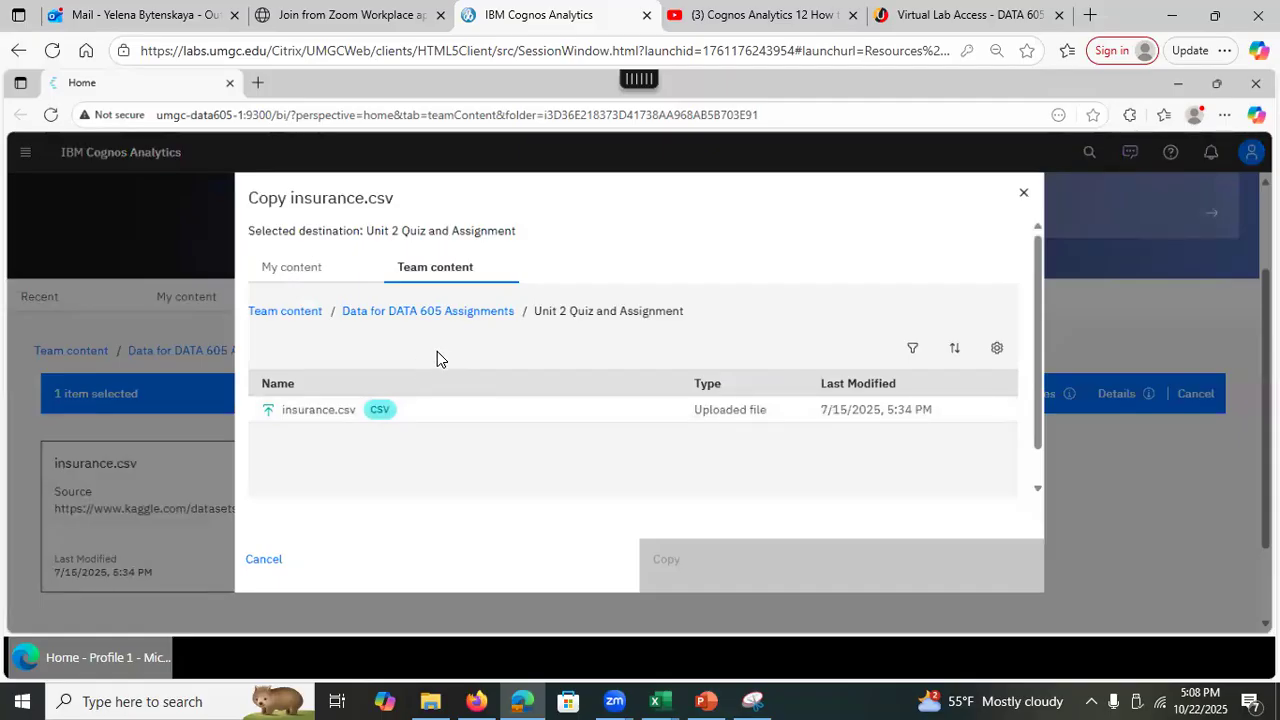
pyautogui.click(287, 272)
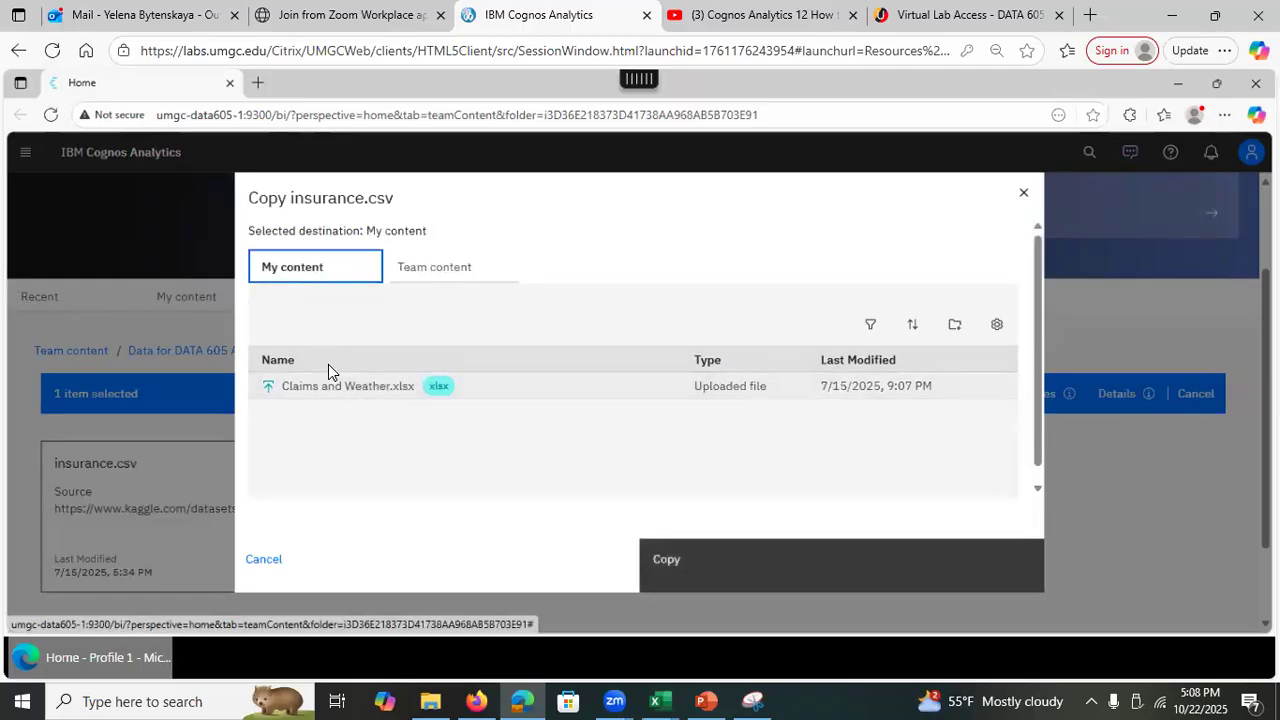
pyautogui.click(688, 570)
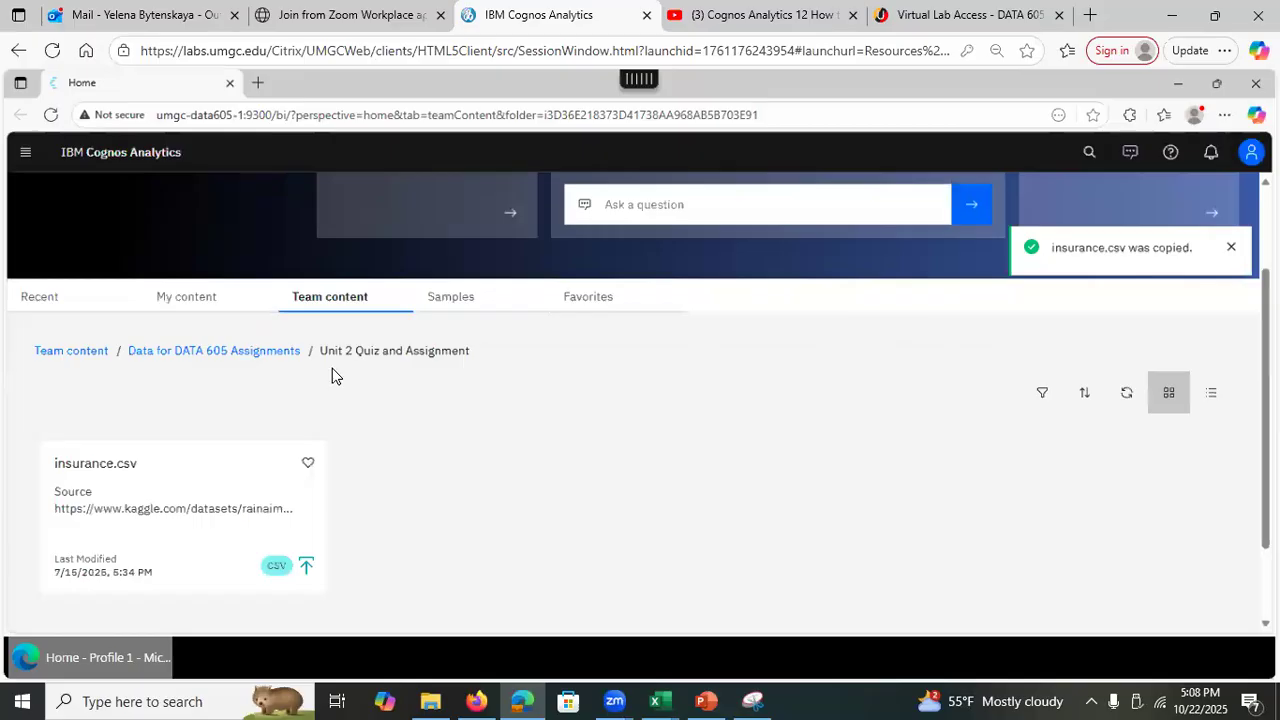
# Check the files in My content and look at the prebuilt samples, returning to My content.
pyautogui.click(172, 306)
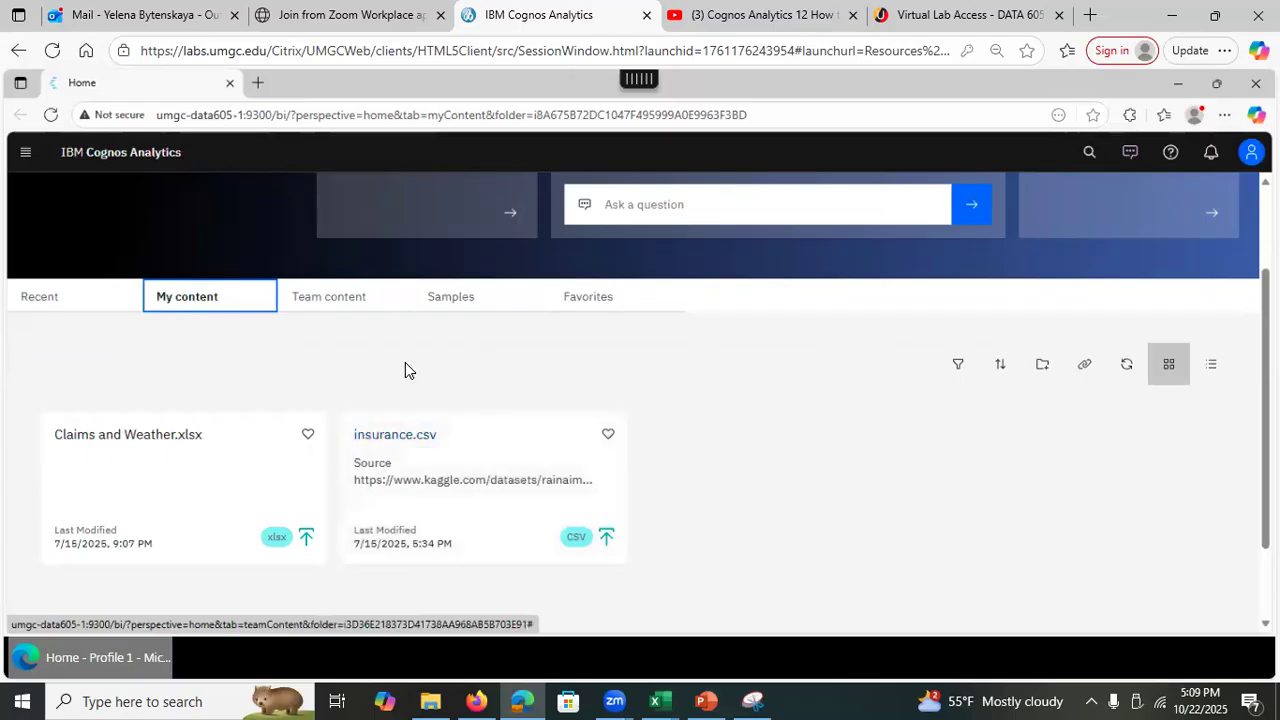
pyautogui.click(444, 305)
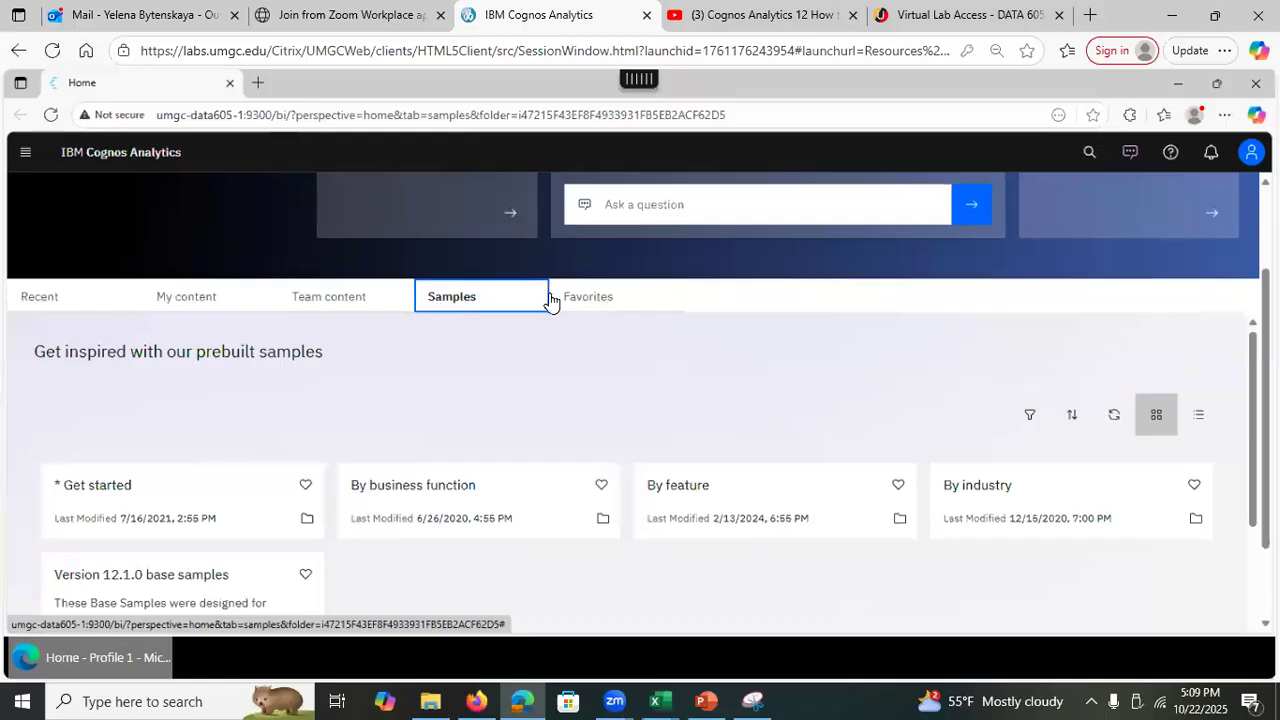
pyautogui.click(236, 307)
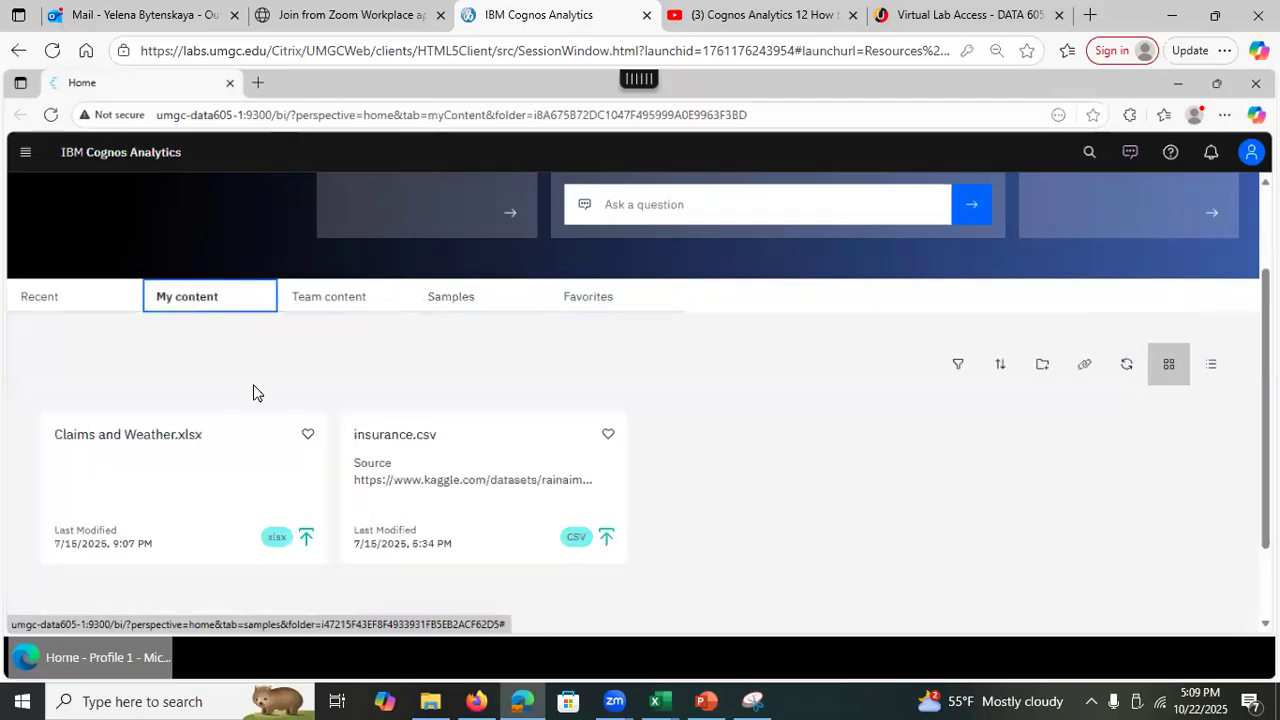
# Add Claims and Weather.xlsx to the favorites, check the favorites list, and take the file out again.
pyautogui.click(308, 436)
pyautogui.click(585, 305)
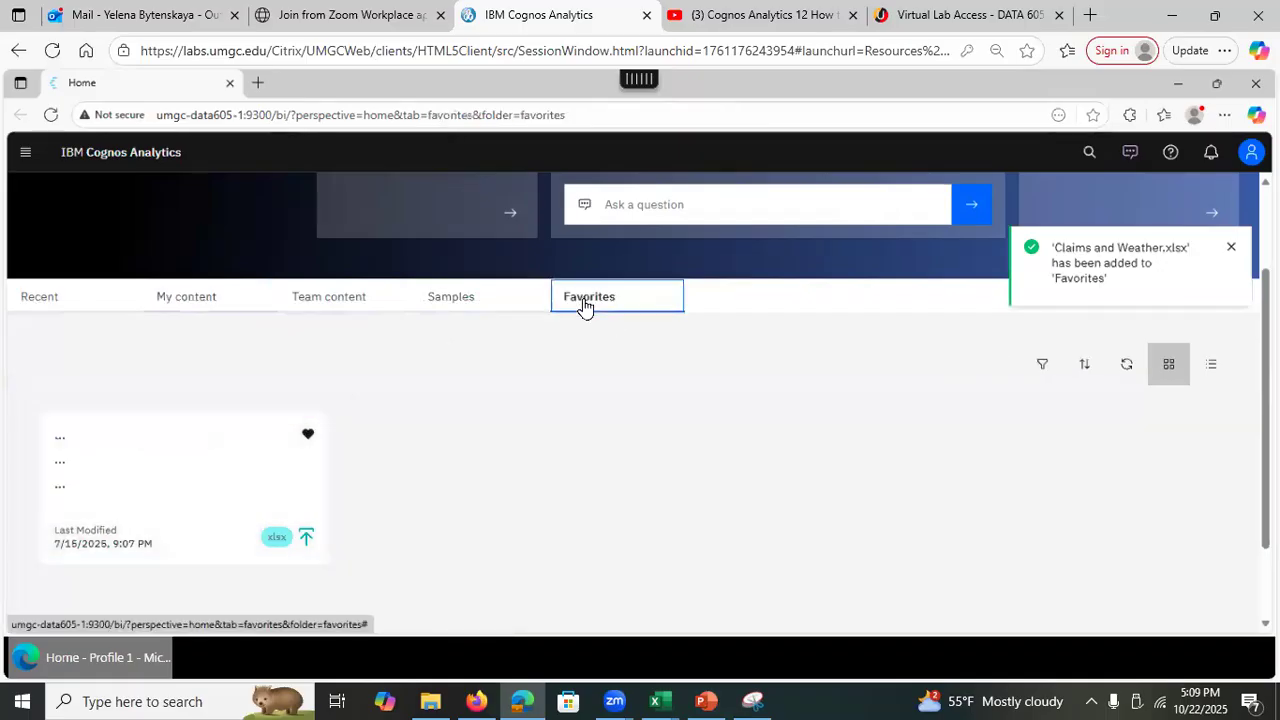
pyautogui.click(205, 298)
pyautogui.click(308, 434)
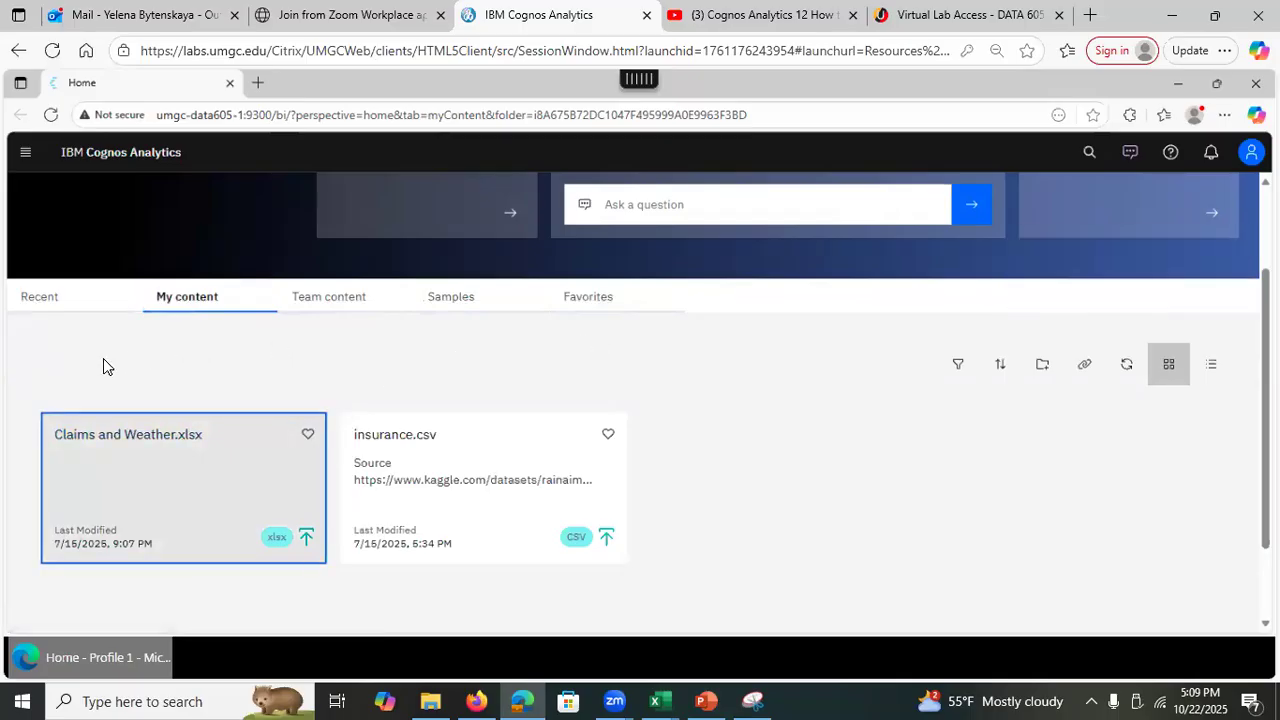
# Examine which new items can be created and which actions are available for Claims and Weather.xlsx.
pyautogui.click(26, 158)
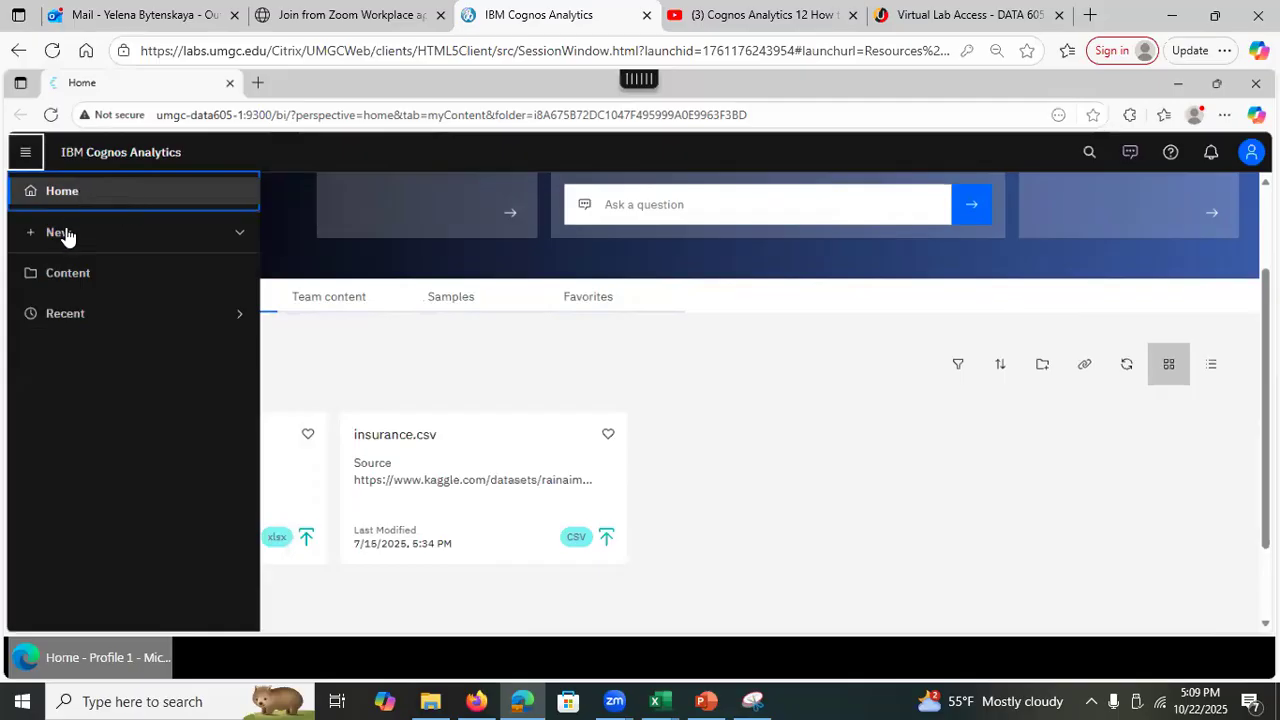
pyautogui.click(240, 238)
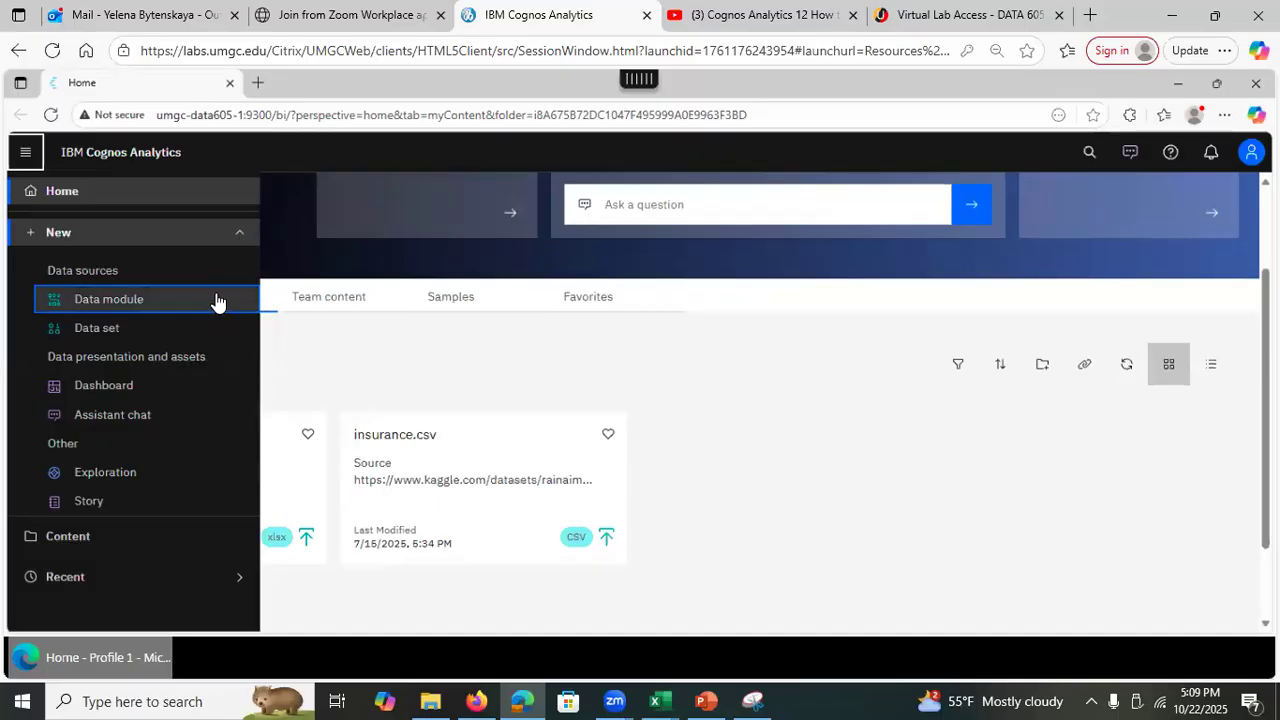
pyautogui.click(337, 355)
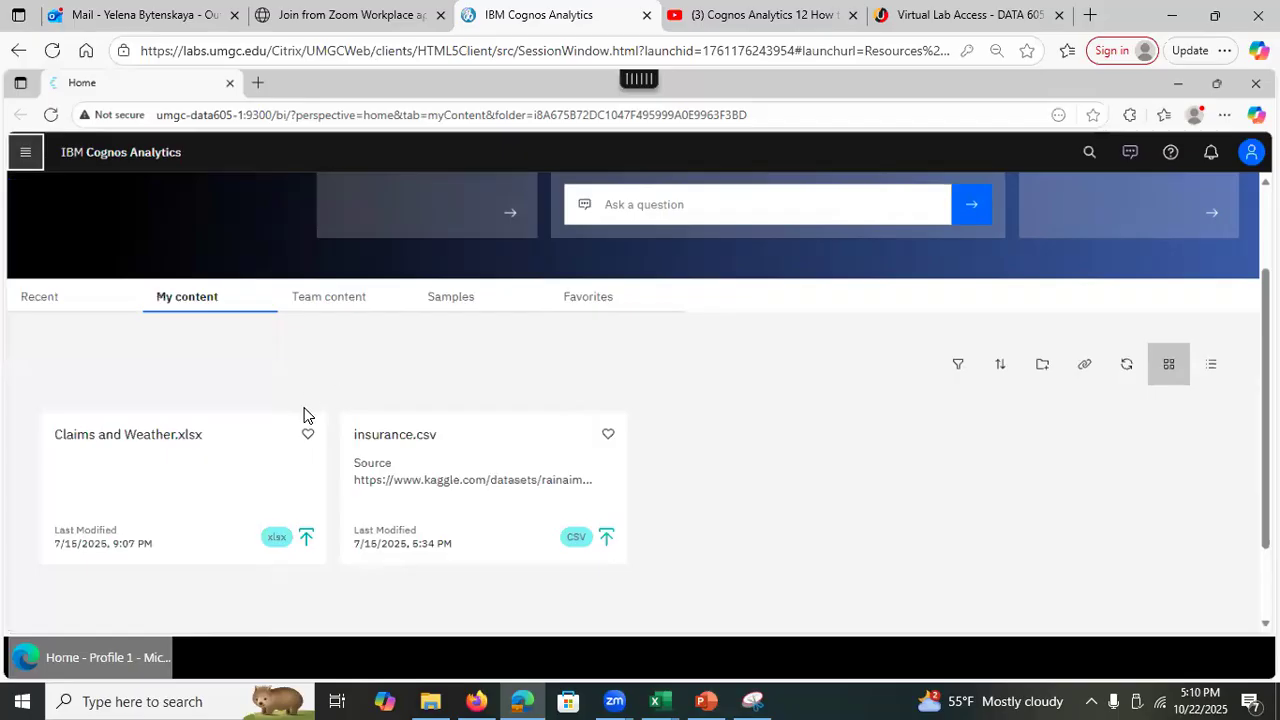
pyautogui.click(282, 437)
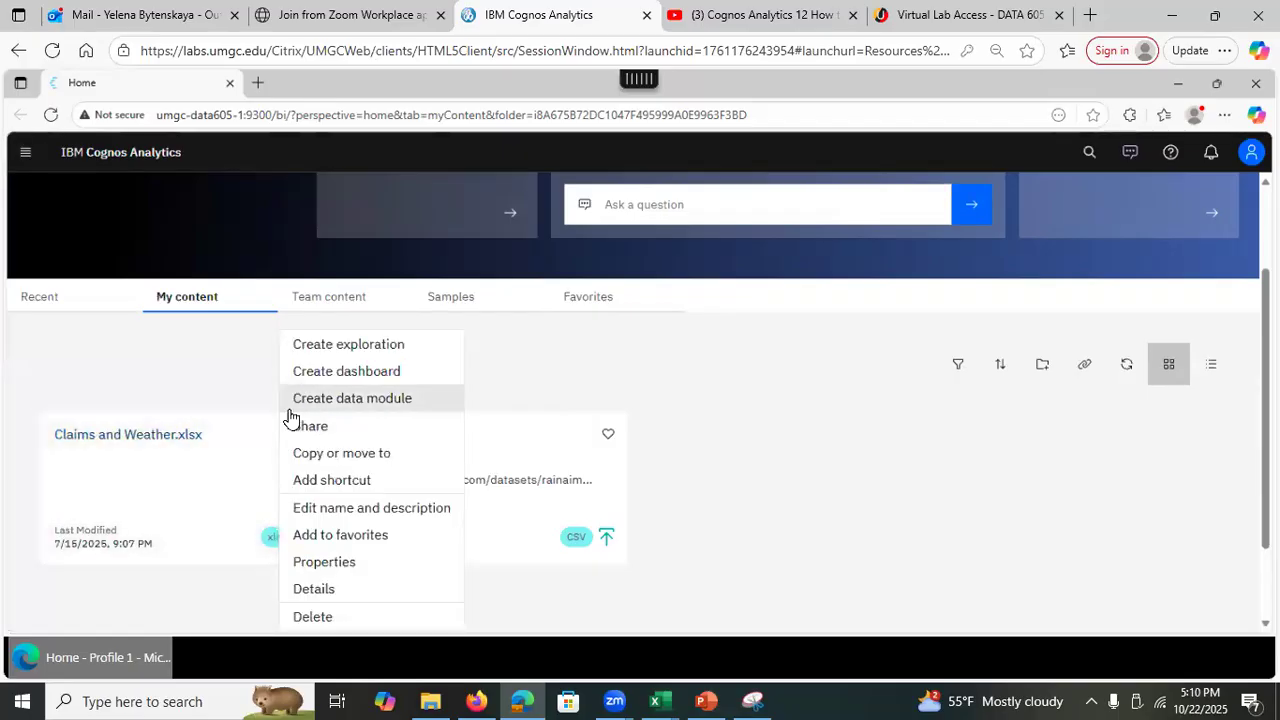
pyautogui.click(242, 383)
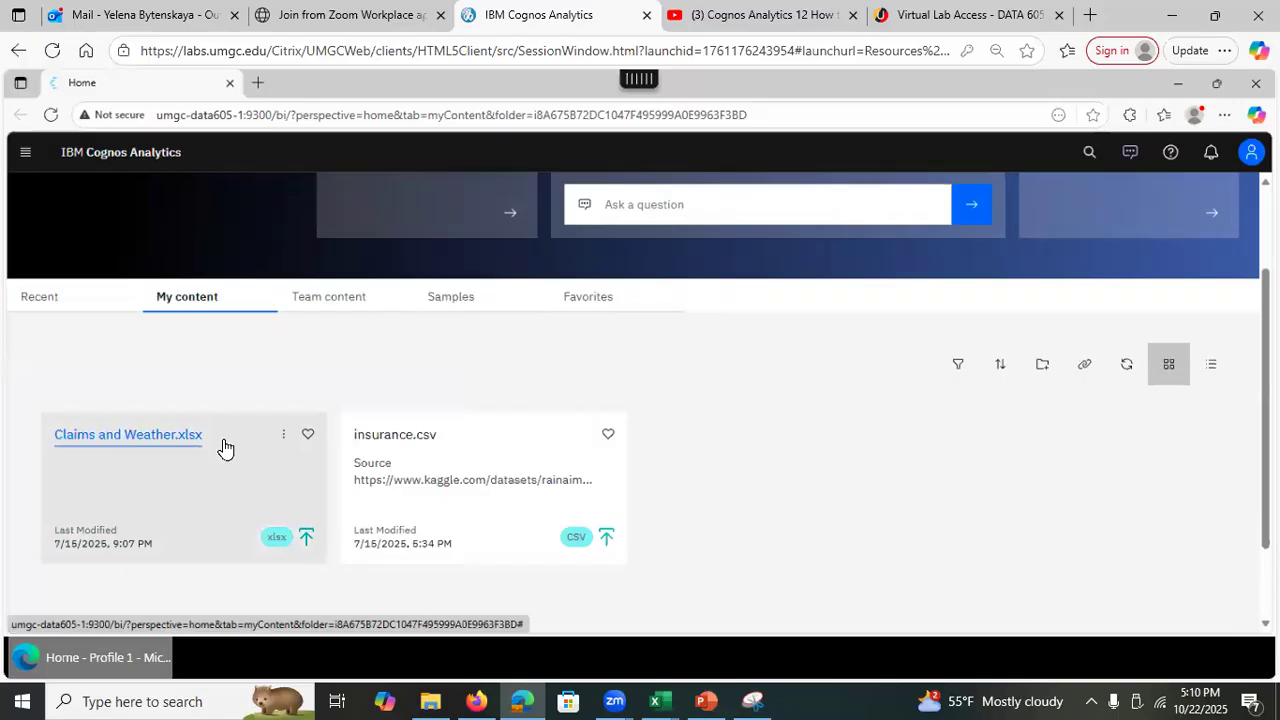
# Open the Content page and check the list of recently viewed content.
pyautogui.click(22, 160)
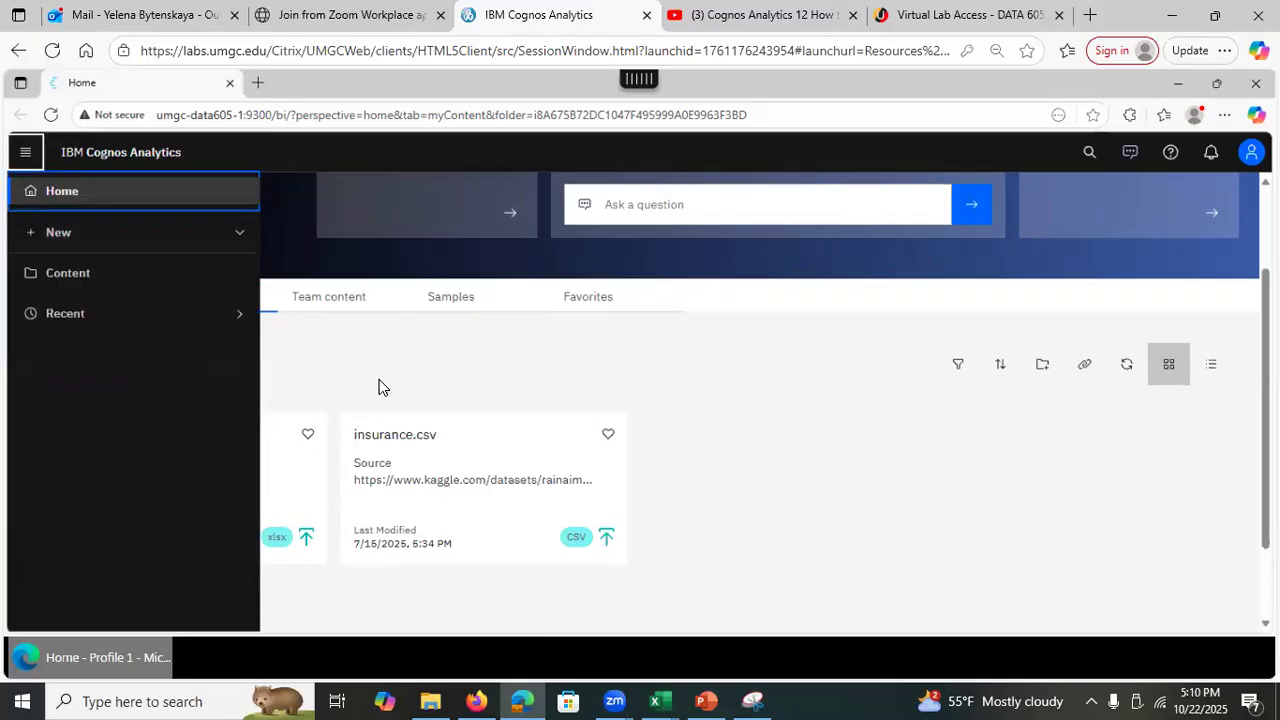
pyautogui.click(76, 286)
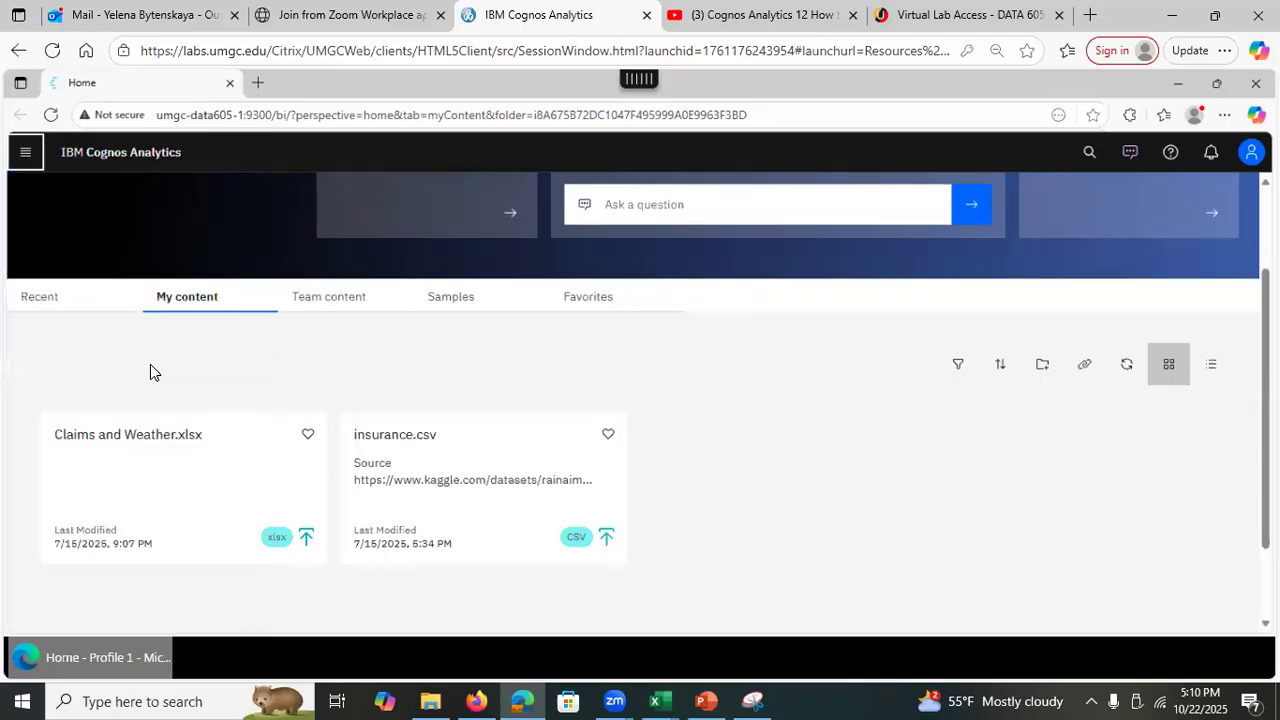
pyautogui.click(25, 154)
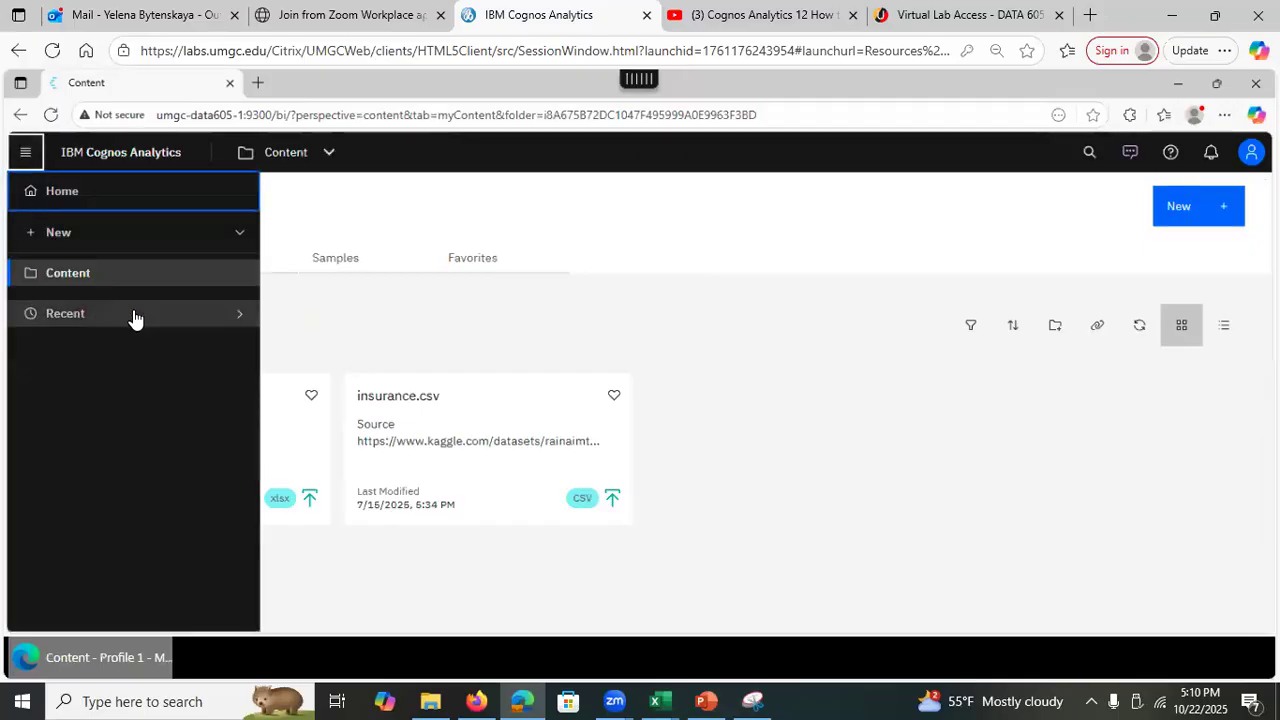
pyautogui.click(236, 322)
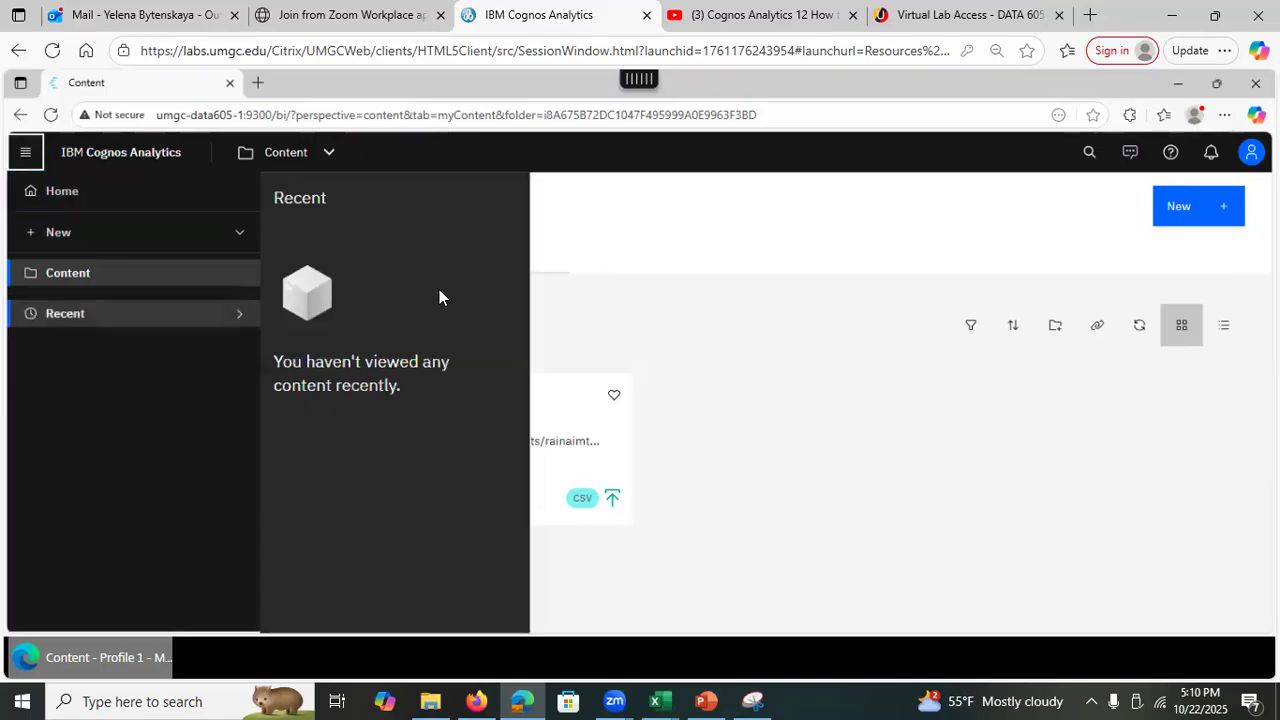
pyautogui.click(598, 316)
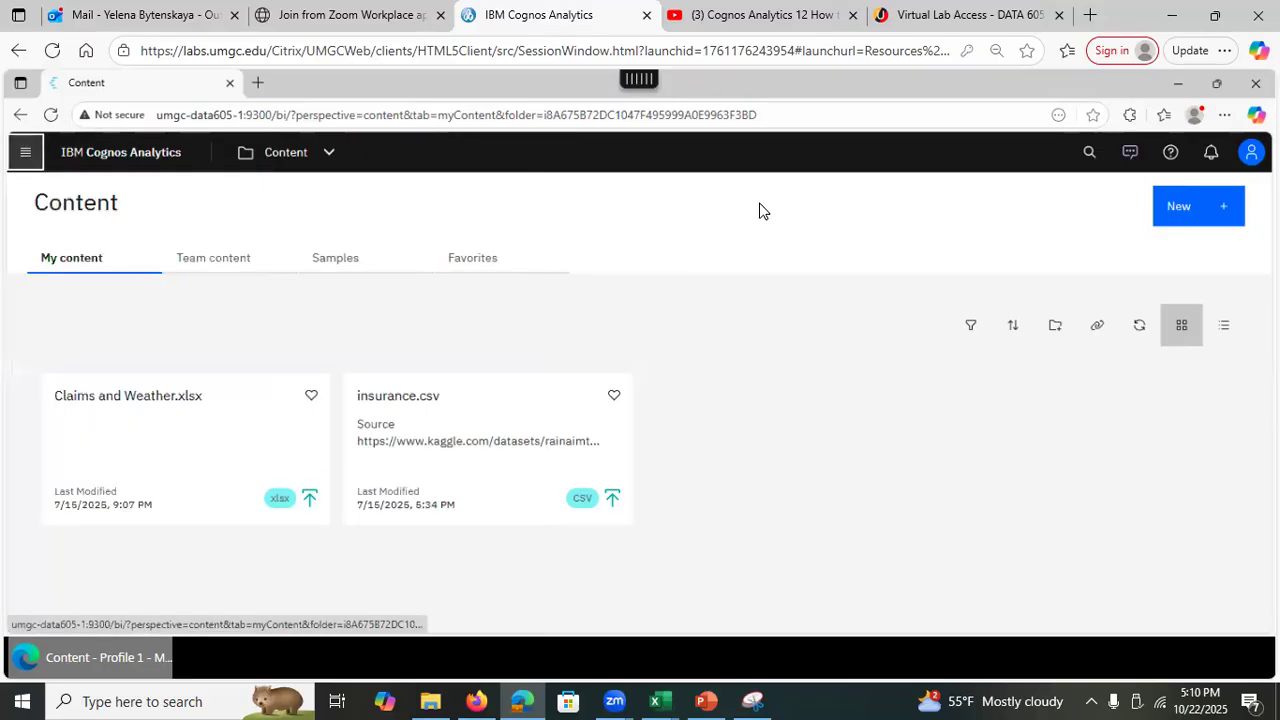
# Look through the item types offered for creation, and view the files as a list before returning to tiles.
pyautogui.click(1235, 212)
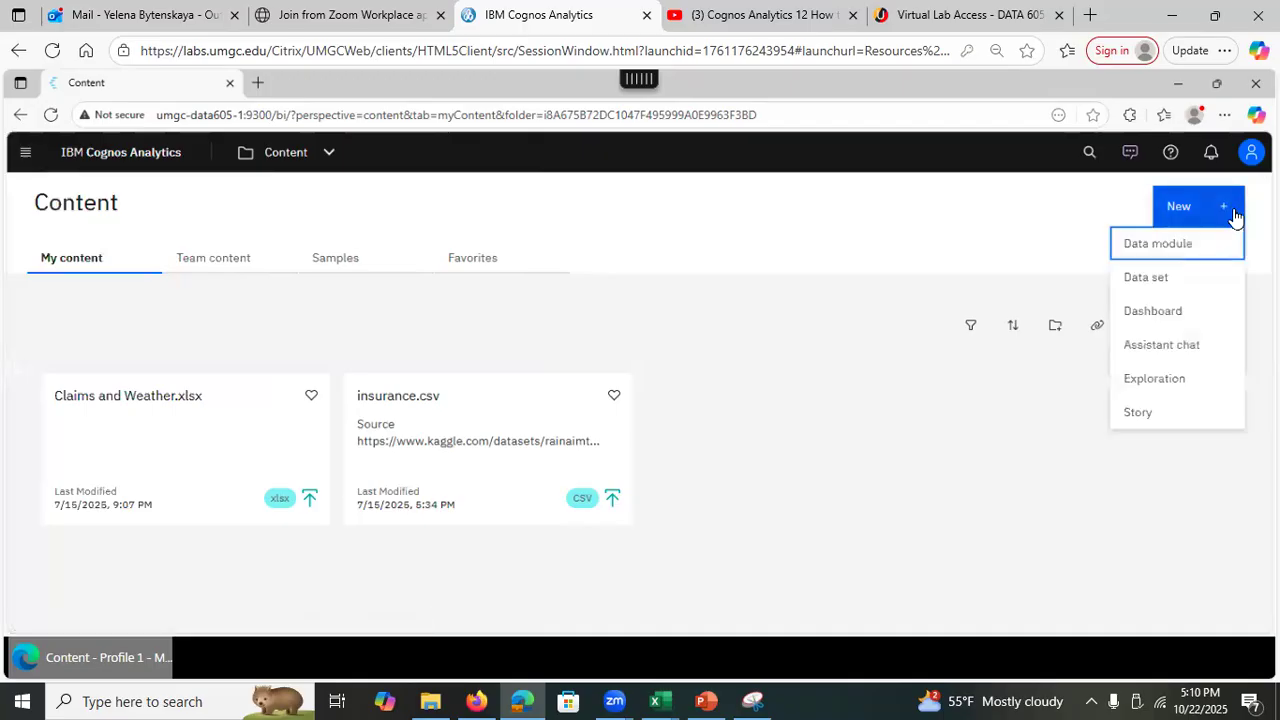
pyautogui.click(1161, 510)
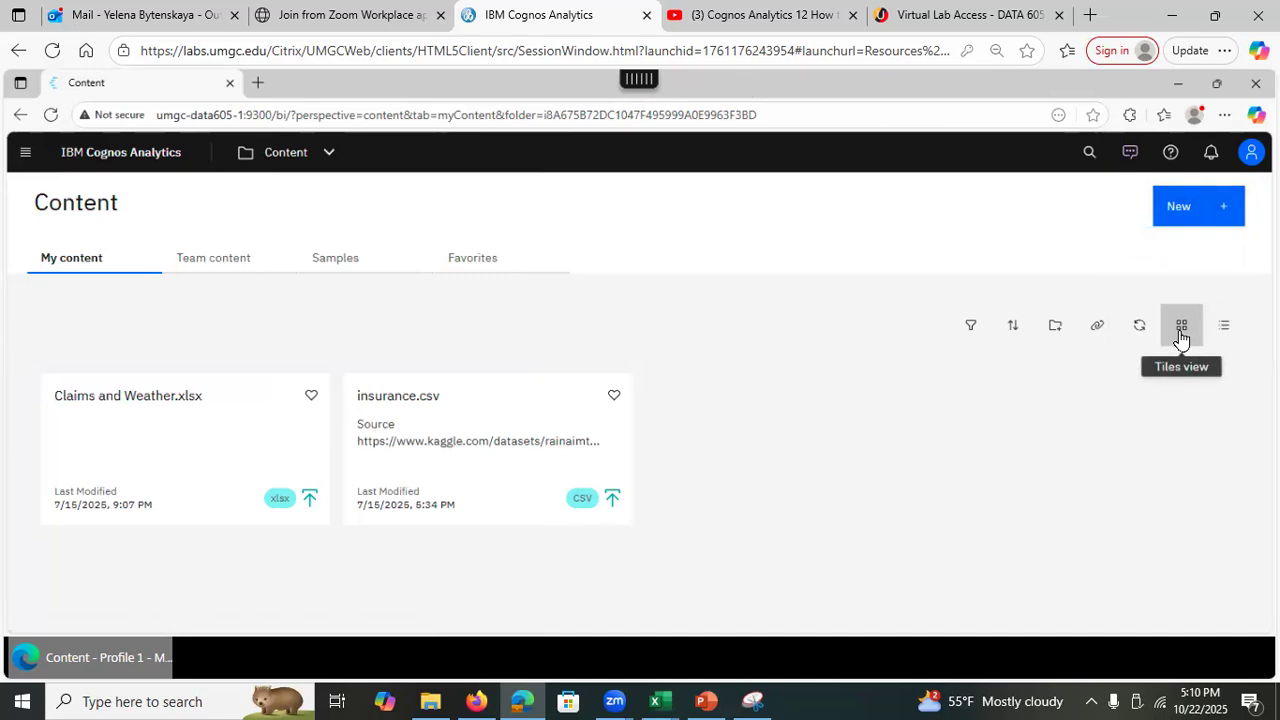
pyautogui.click(1228, 332)
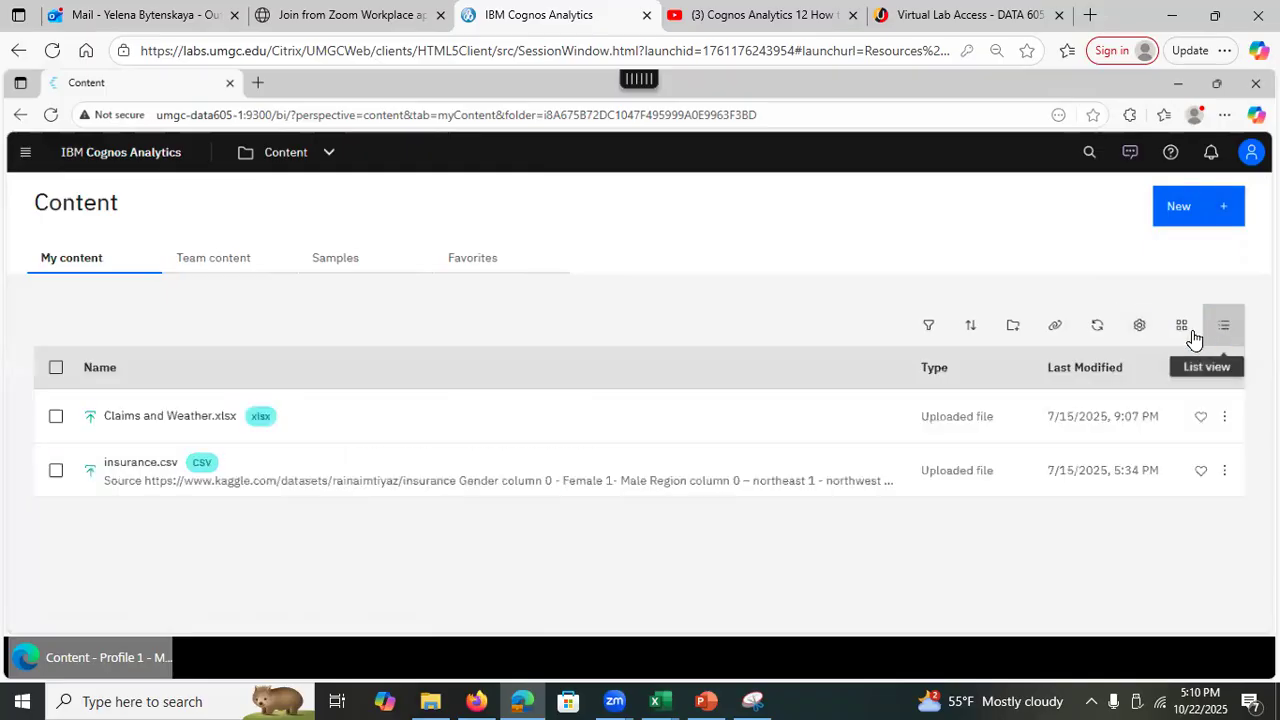
pyautogui.click(1181, 328)
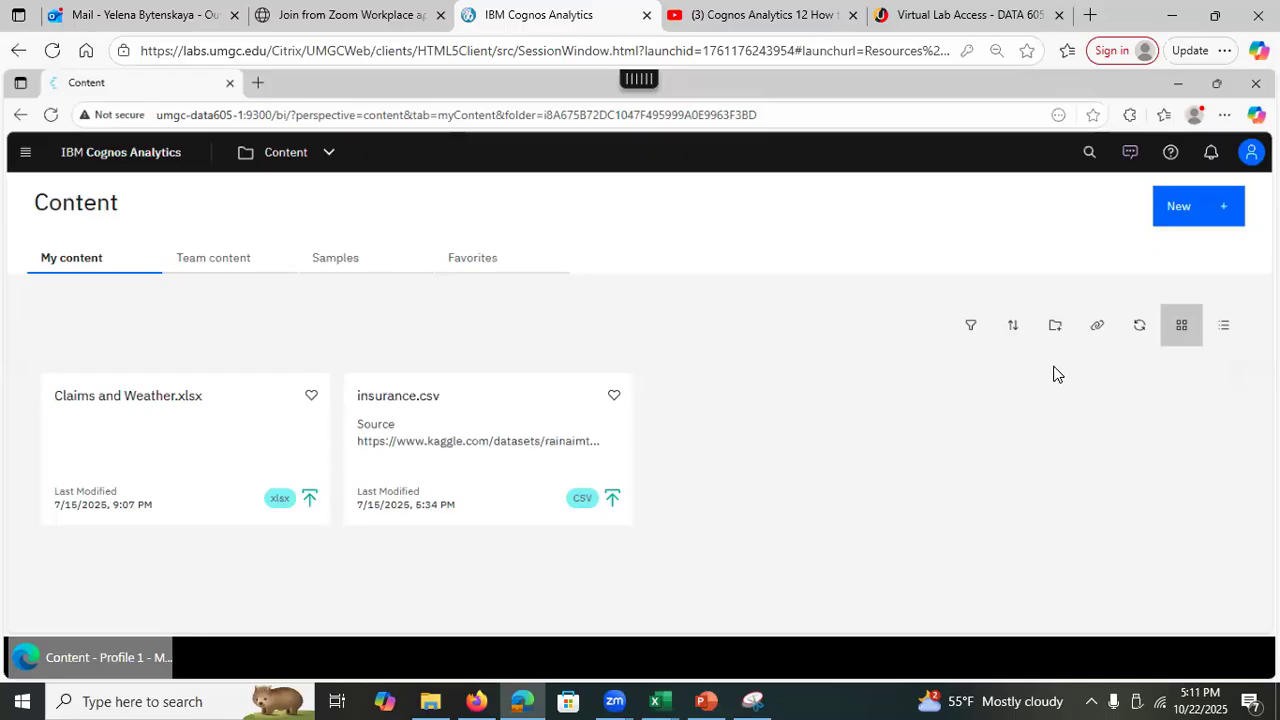
# Examine the content filters for keywords, type and modification date, toggling the Explorations filter on and off.
pyautogui.click(971, 330)
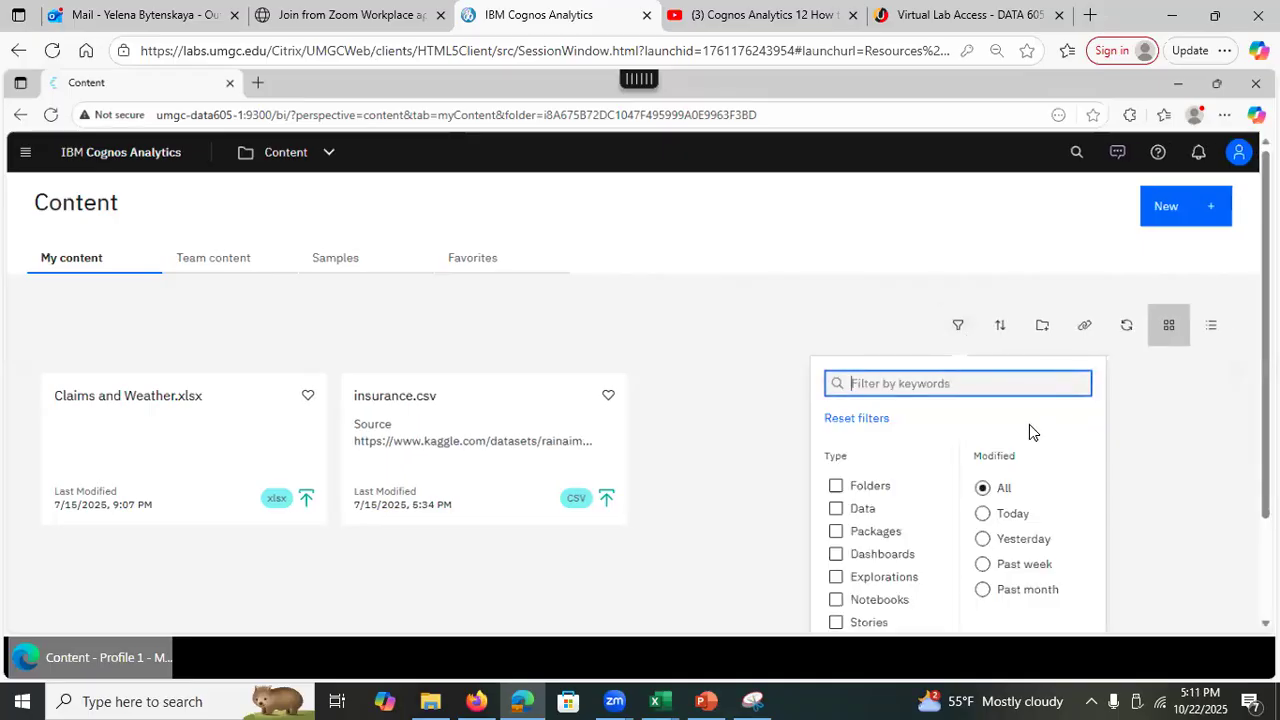
pyautogui.click(836, 580)
pyautogui.click(836, 580)
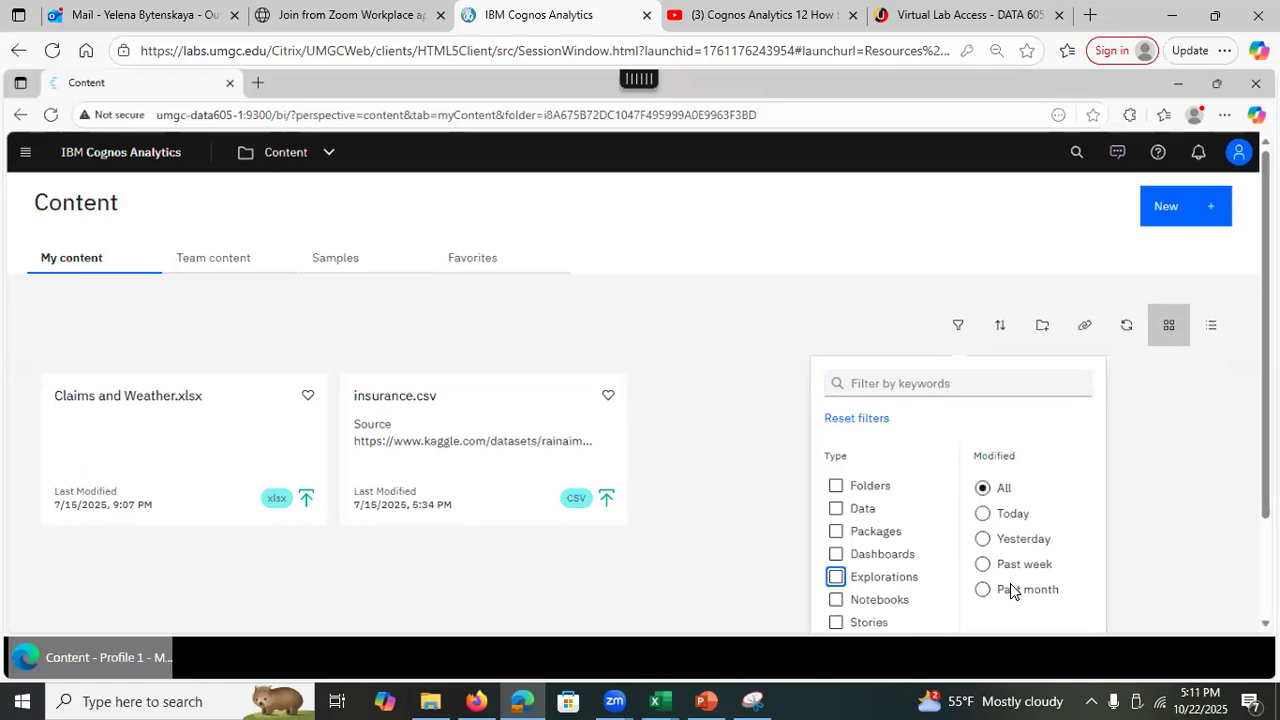
pyautogui.click(1017, 385)
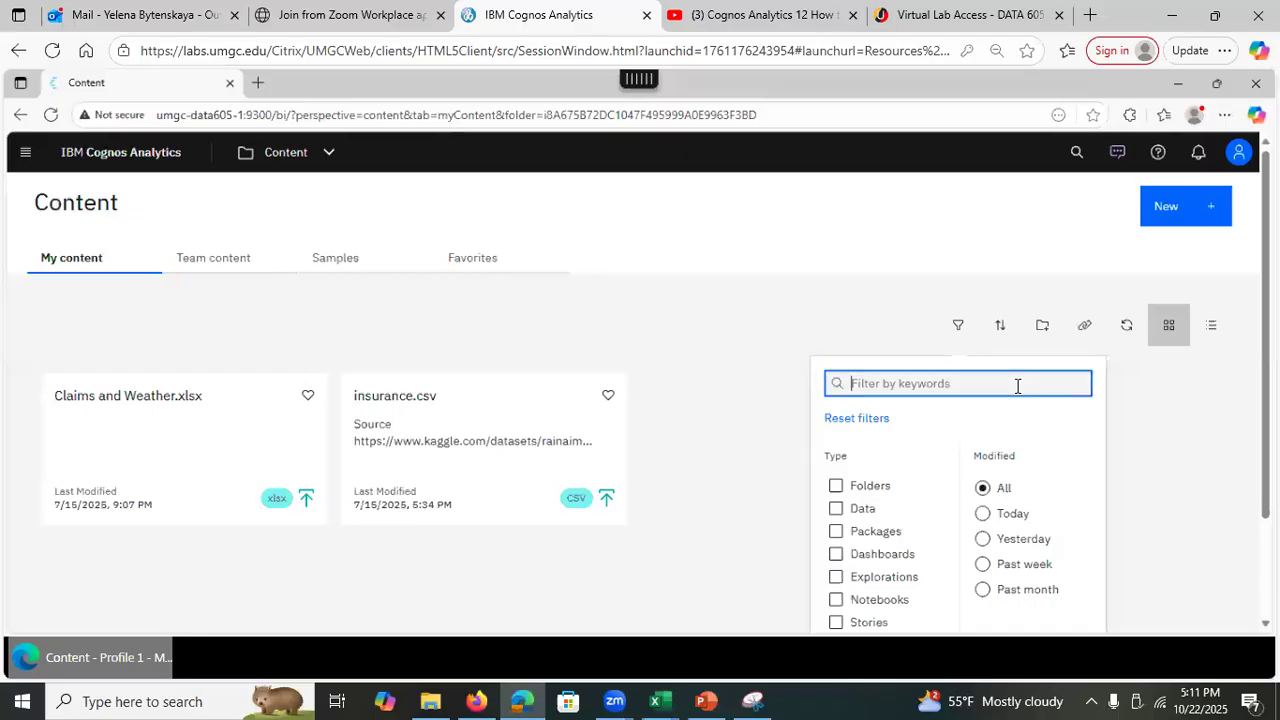
pyautogui.click(1185, 472)
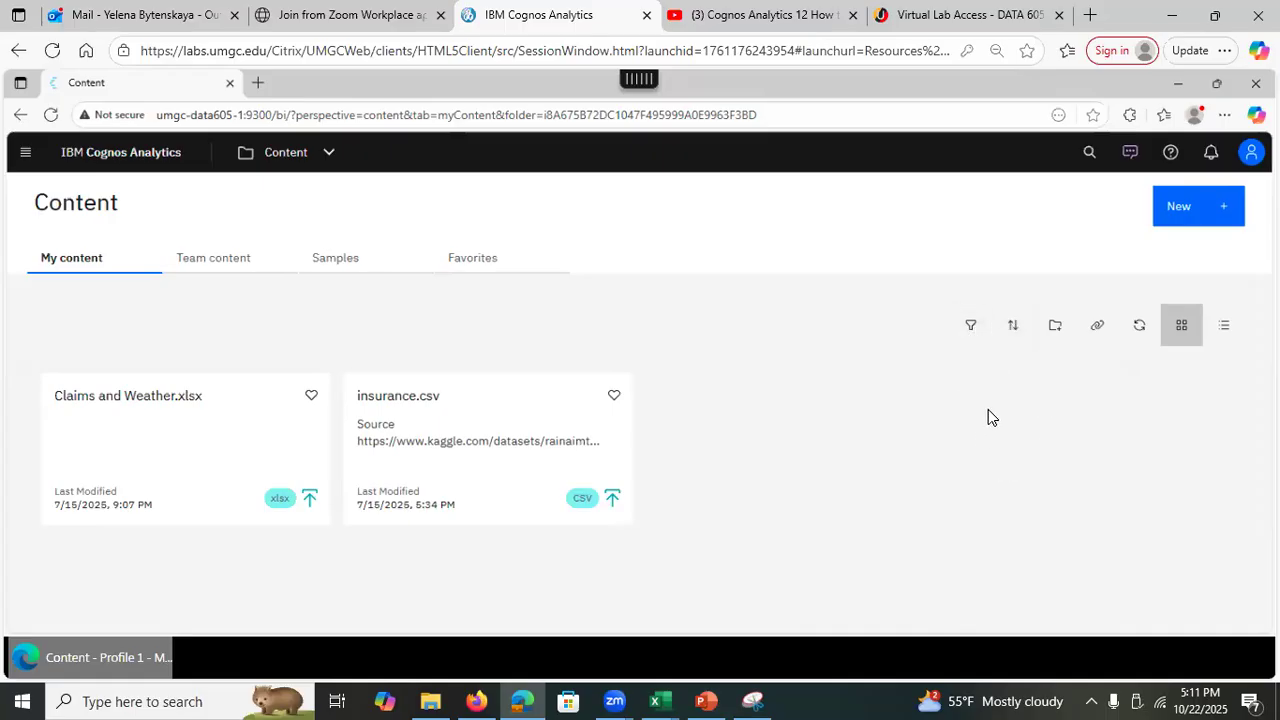
# Return to the Home page, then reopen the Content page.
pyautogui.click(20, 156)
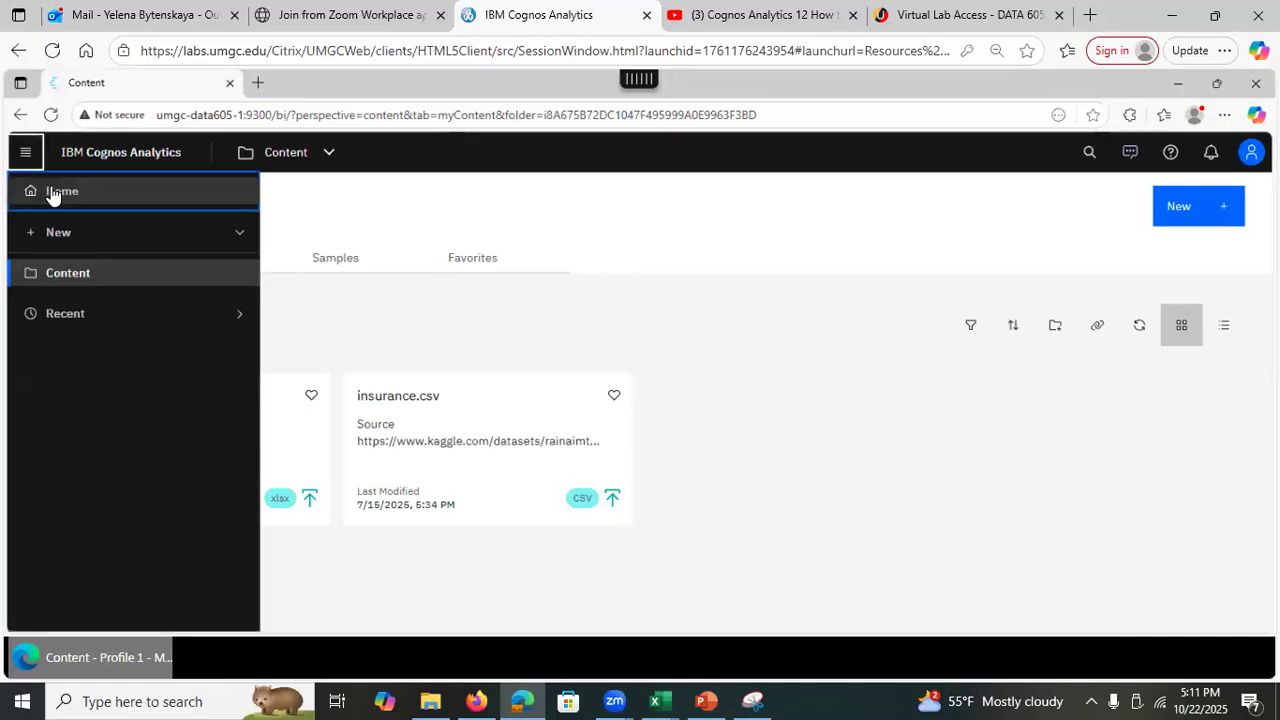
pyautogui.click(40, 190)
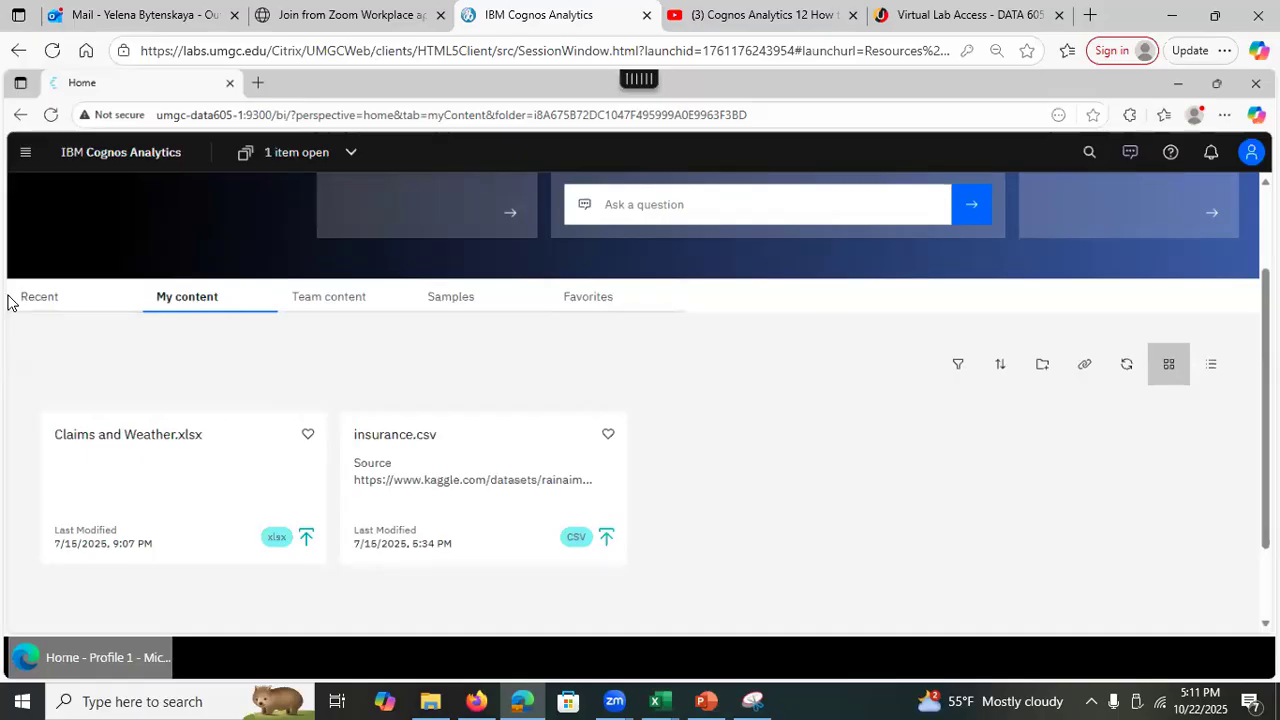
pyautogui.click(25, 156)
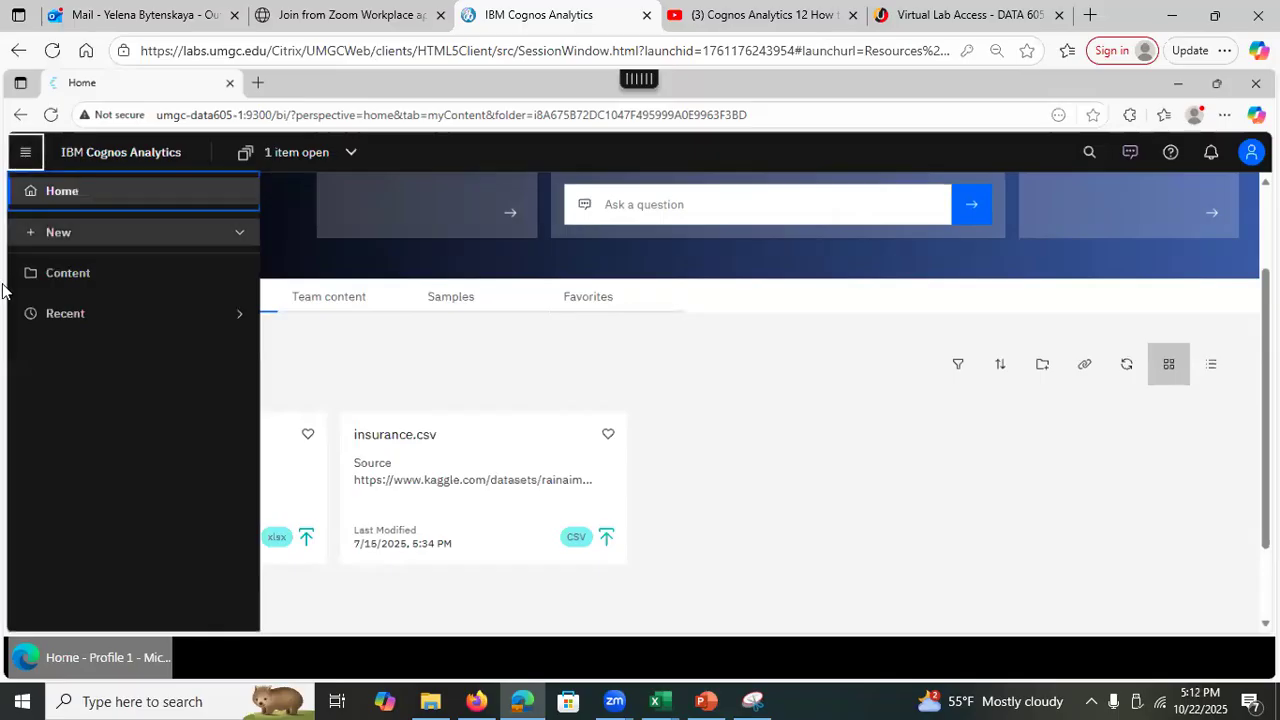
pyautogui.click(58, 278)
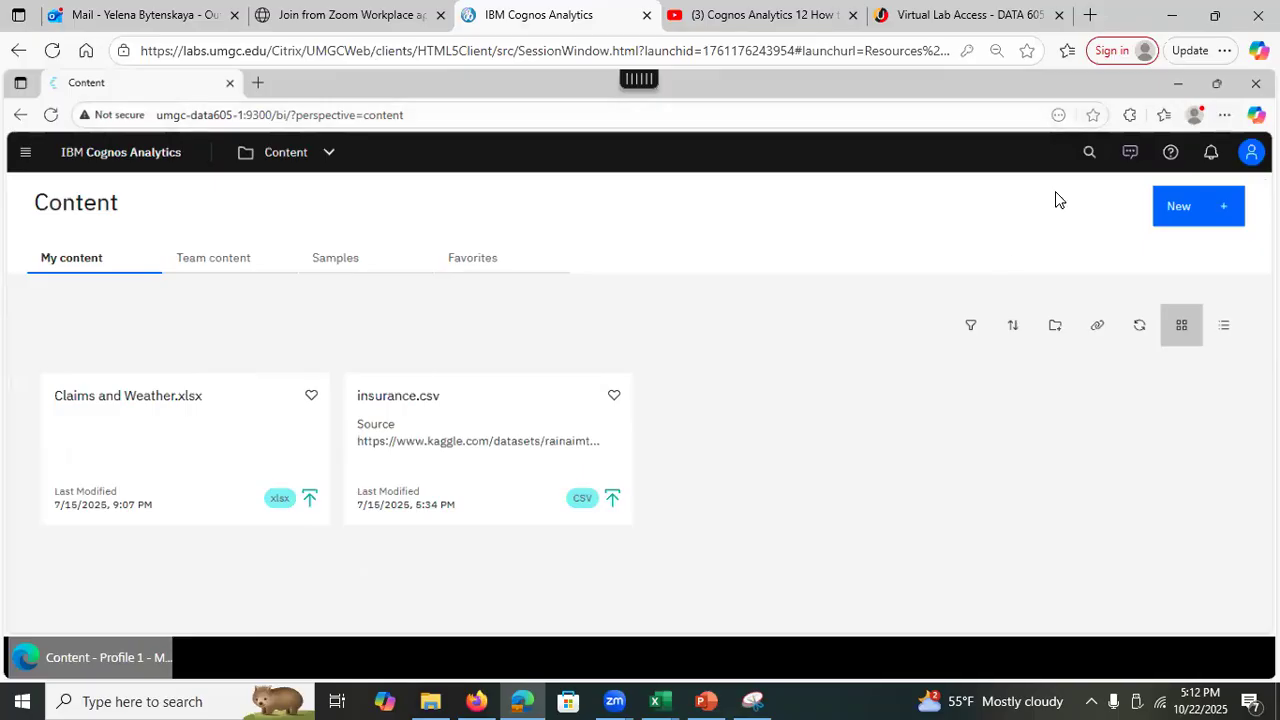
# Check the options of the account menu and the remote session's toolbar, closing both without changes.
pyautogui.click(1251, 152)
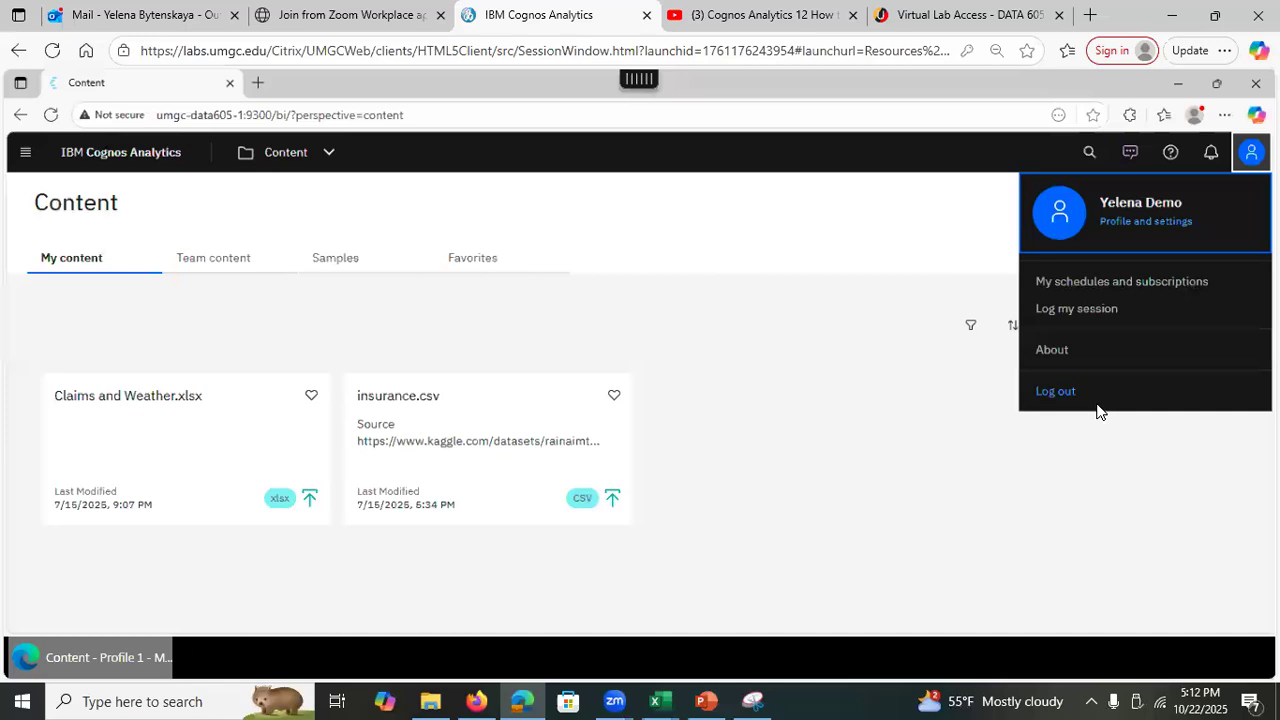
pyautogui.click(958, 532)
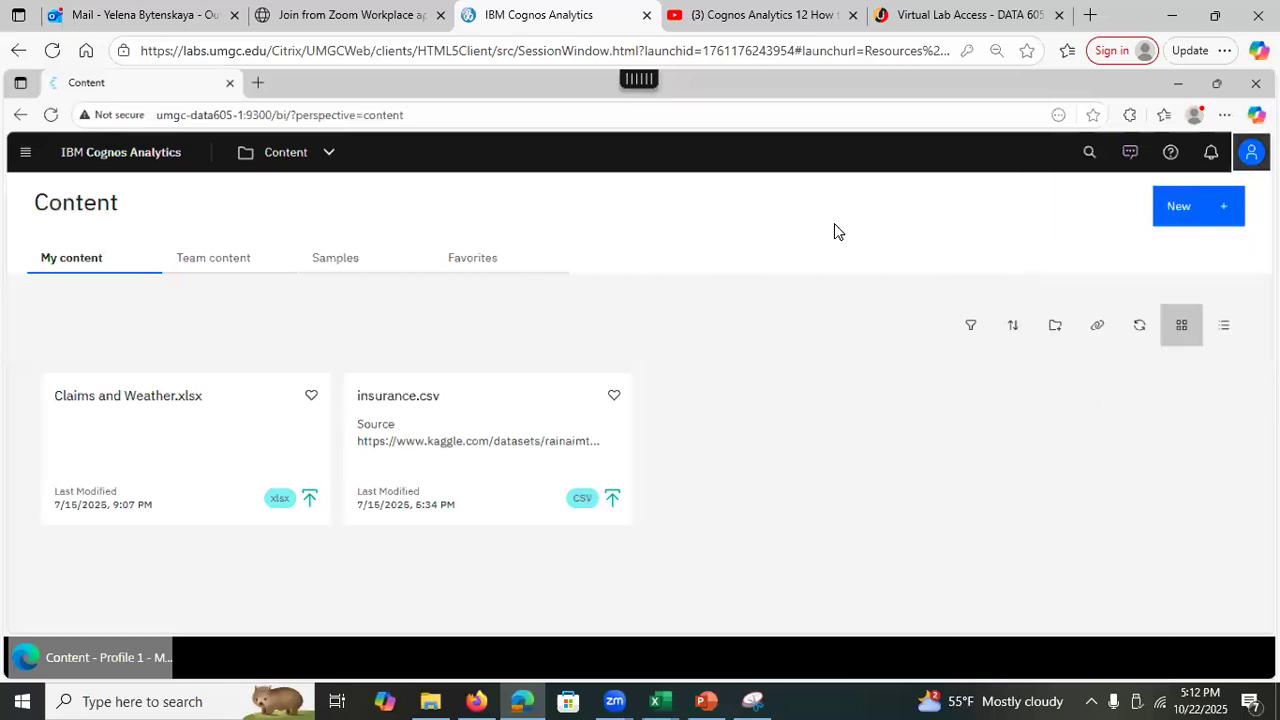
pyautogui.click(636, 80)
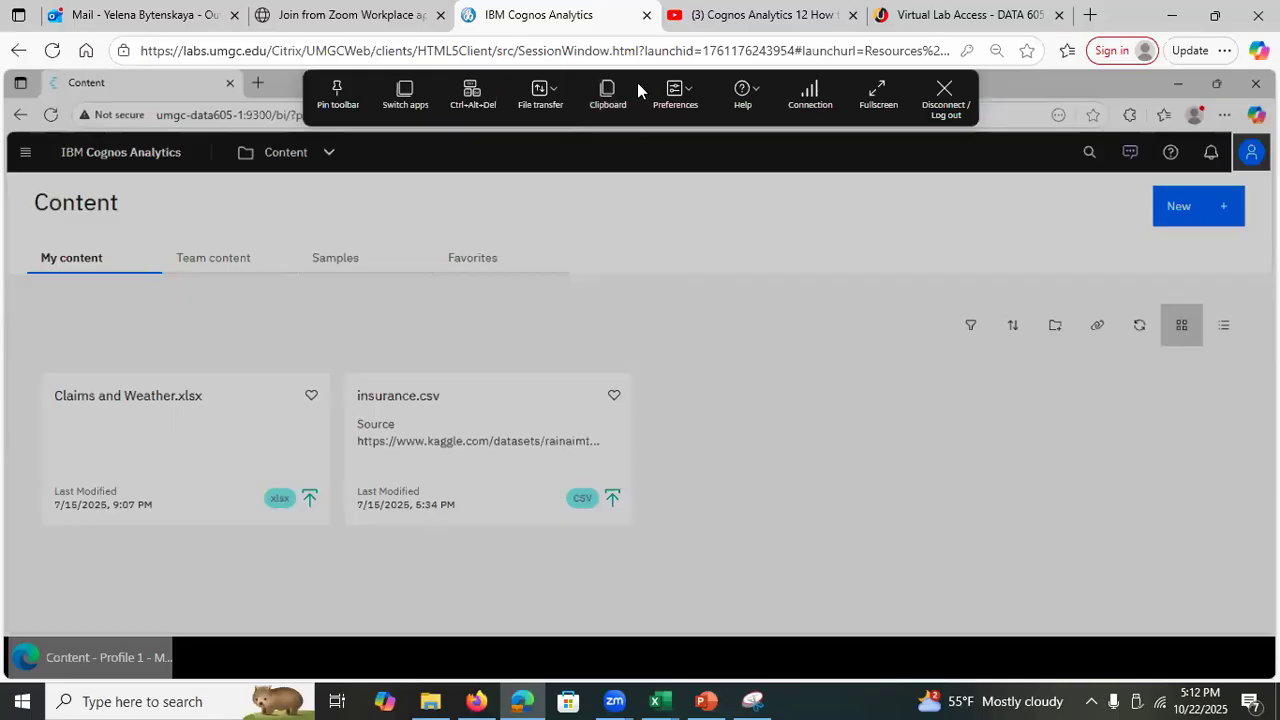
pyautogui.click(557, 196)
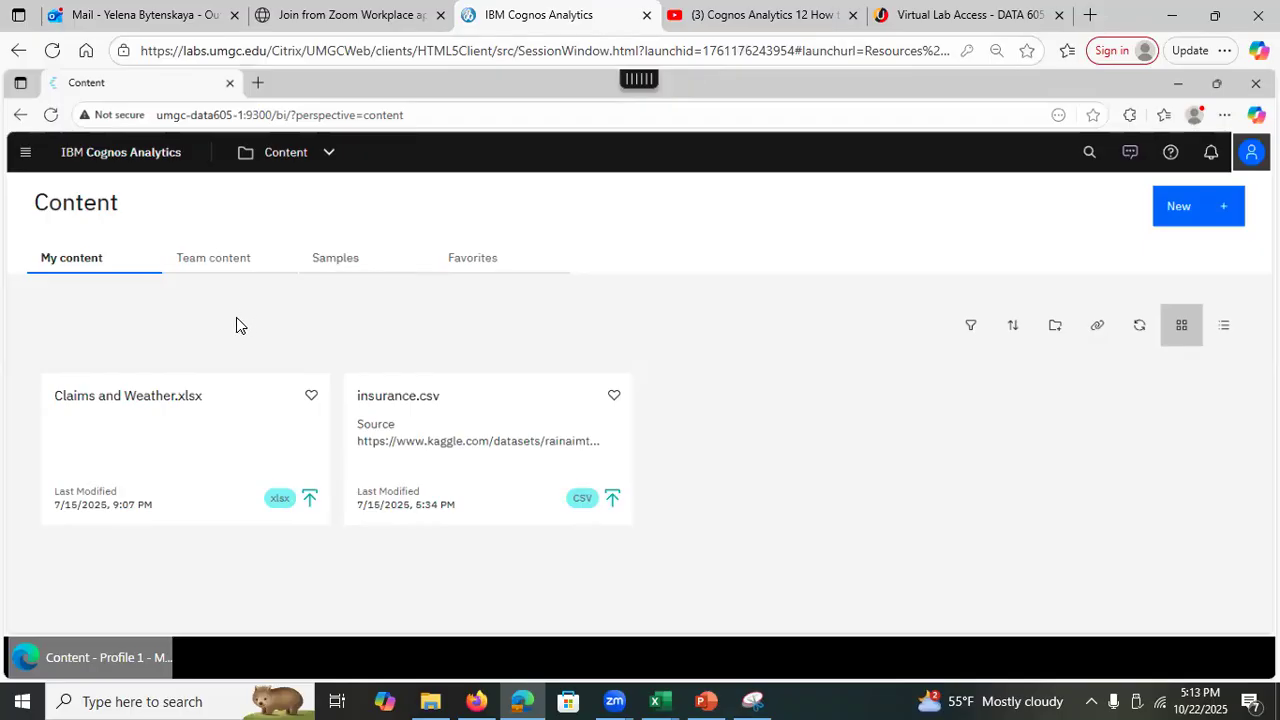
# Switch to the Intro to Cognos analytics Fall 2025 presentation in PowerPoint and review the Open Menu and Content slides.
pyautogui.click(707, 700)
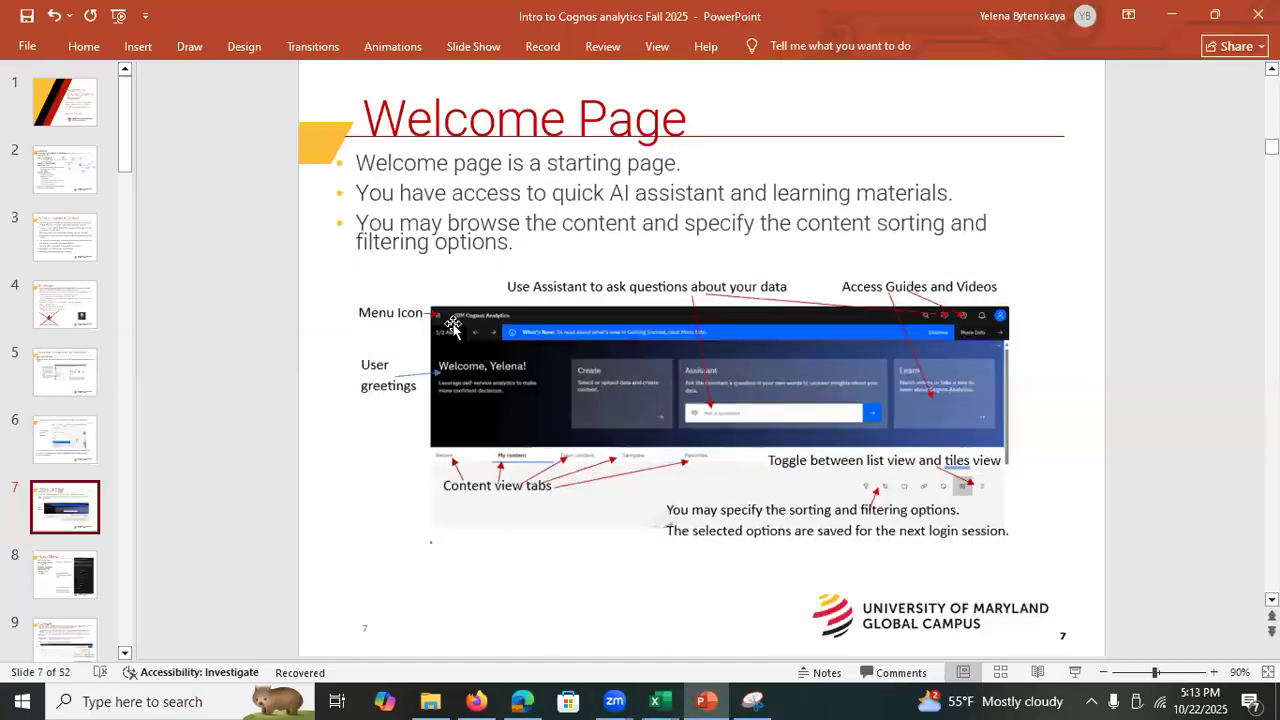
pyautogui.click(77, 586)
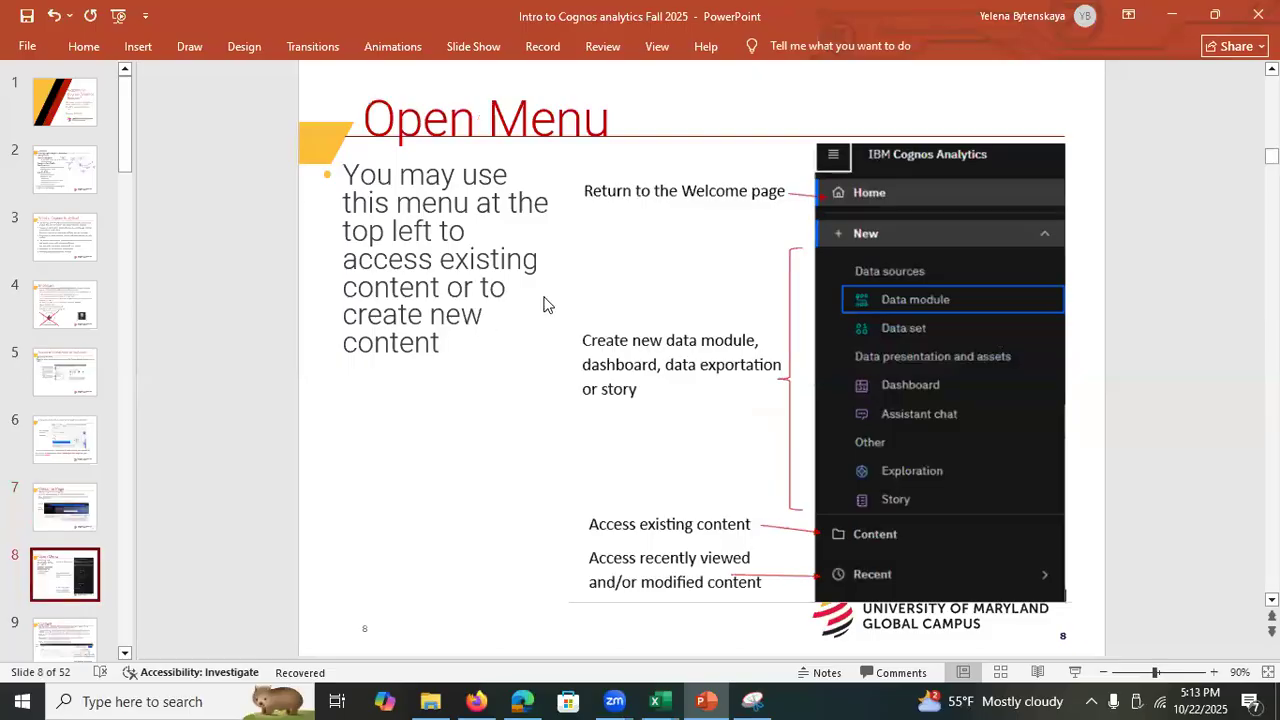
pyautogui.click(124, 652)
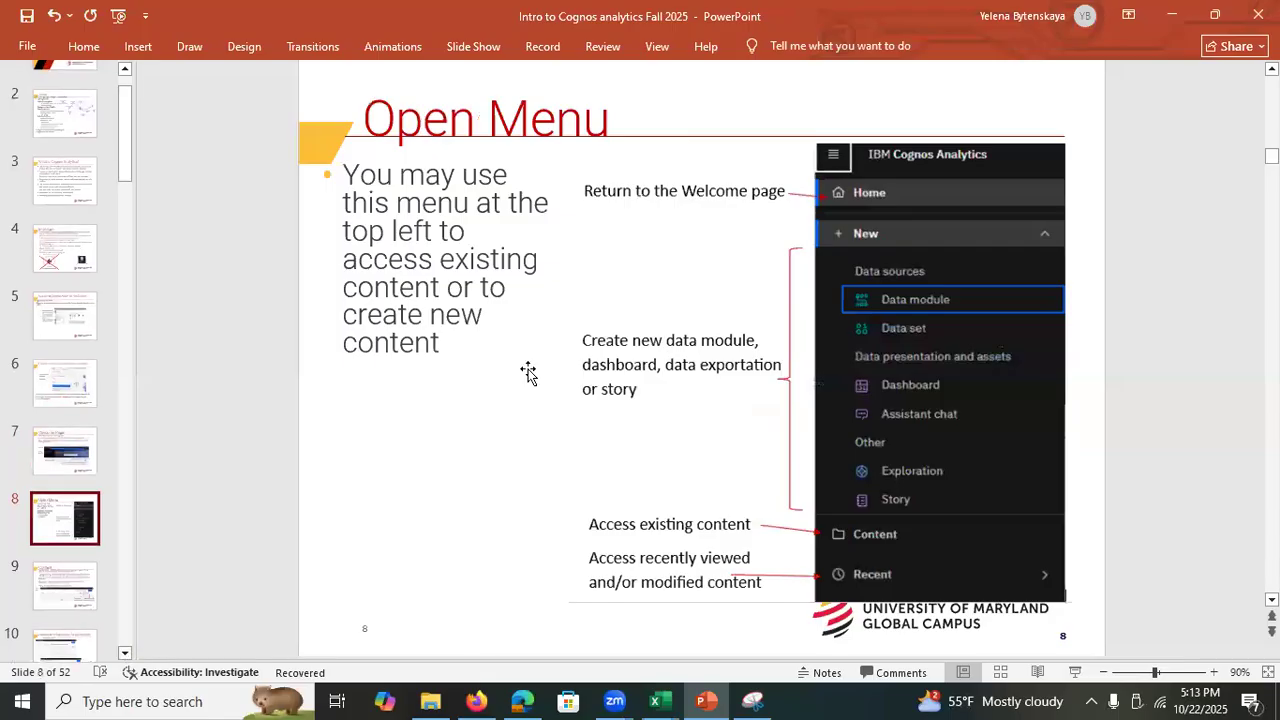
pyautogui.click(70, 585)
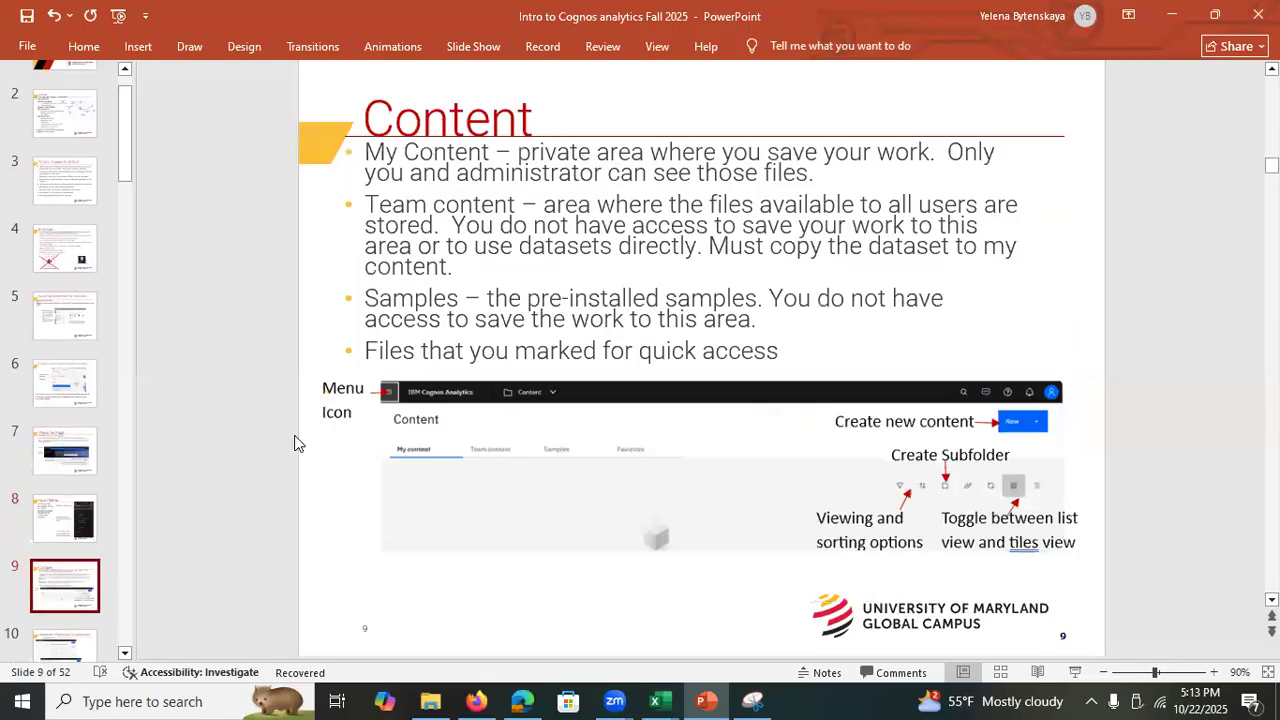
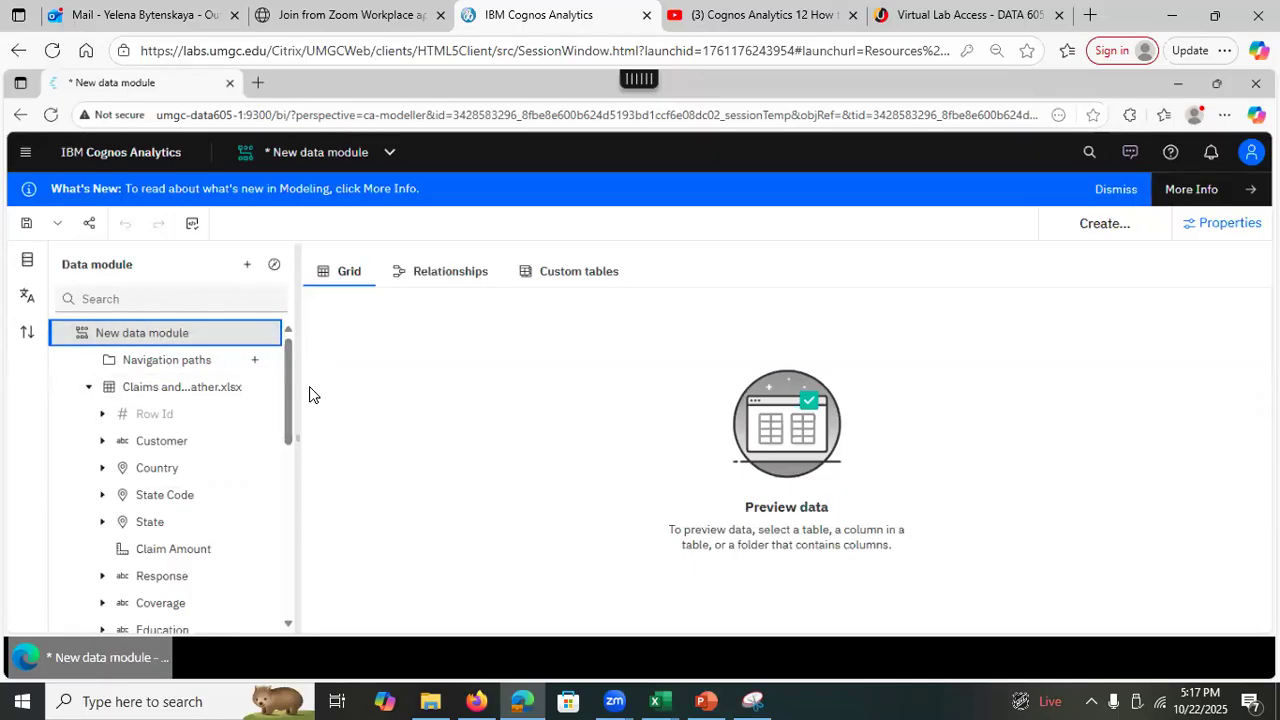
# Preview the data of the Claims and Weather.xlsx table in the new data module's grid.
pyautogui.moveTo(287, 391); pyautogui.dragTo(293, 344)
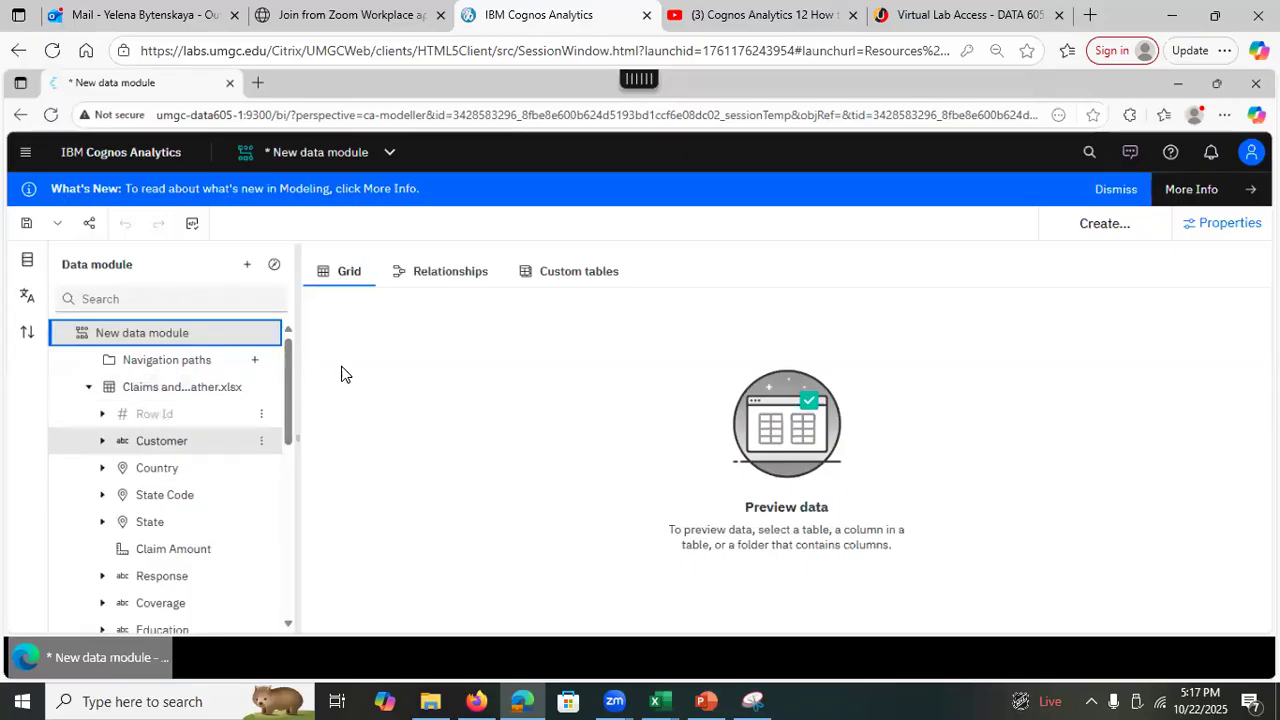
pyautogui.moveTo(291, 392); pyautogui.dragTo(309, 371)
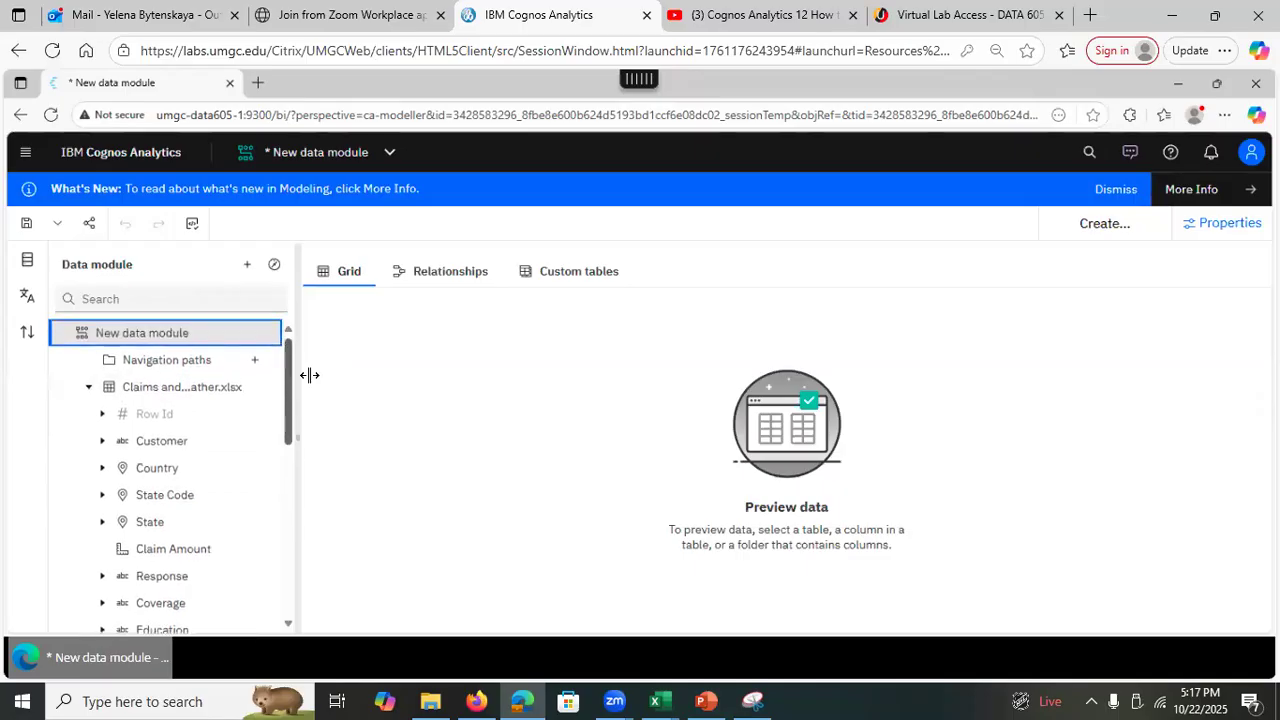
pyautogui.click(188, 388)
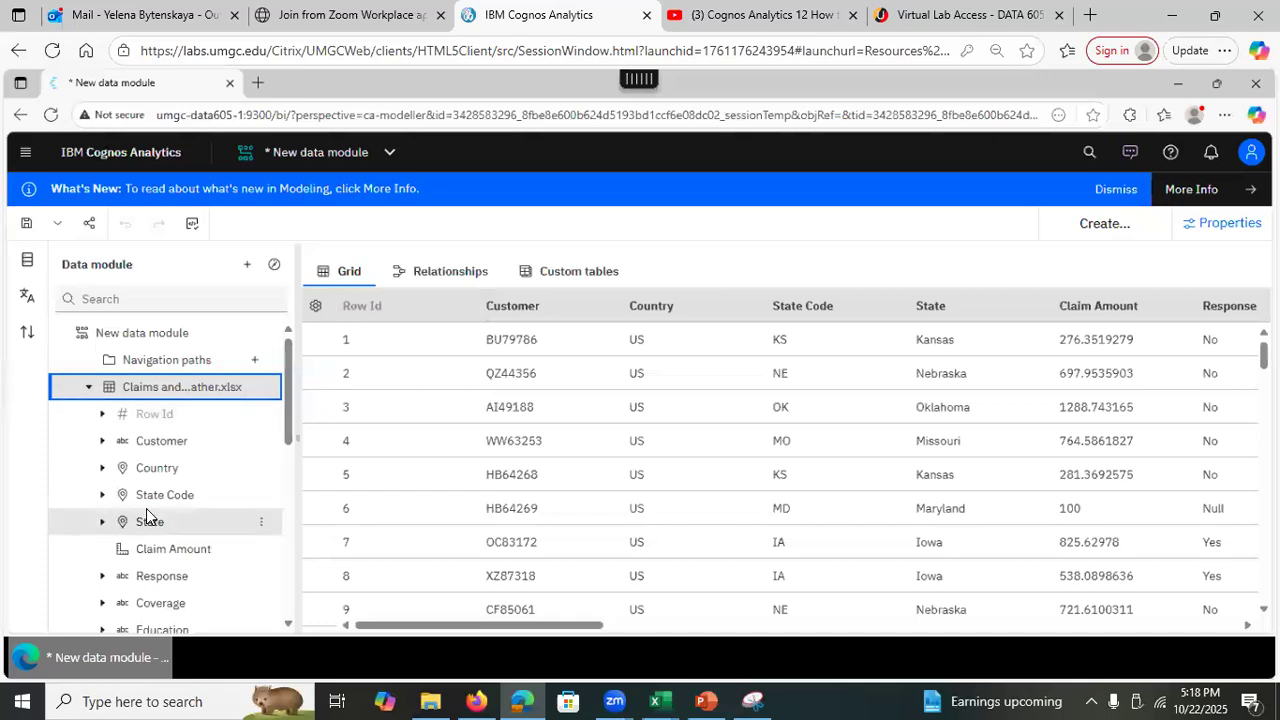
# Examine the values stored under the Gender and EmploymentStatus columns in the data module, collapsing each again.
pyautogui.scroll(-4, 285, 437)
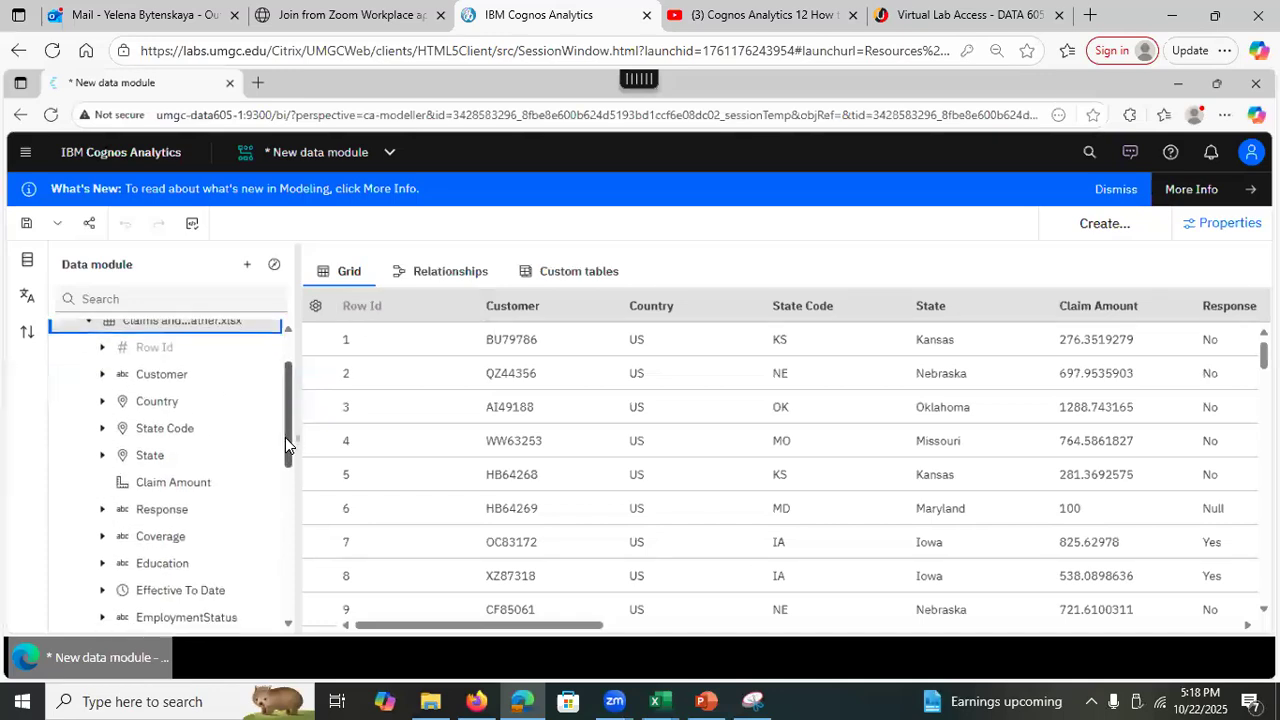
pyautogui.scroll(-1, 282, 508)
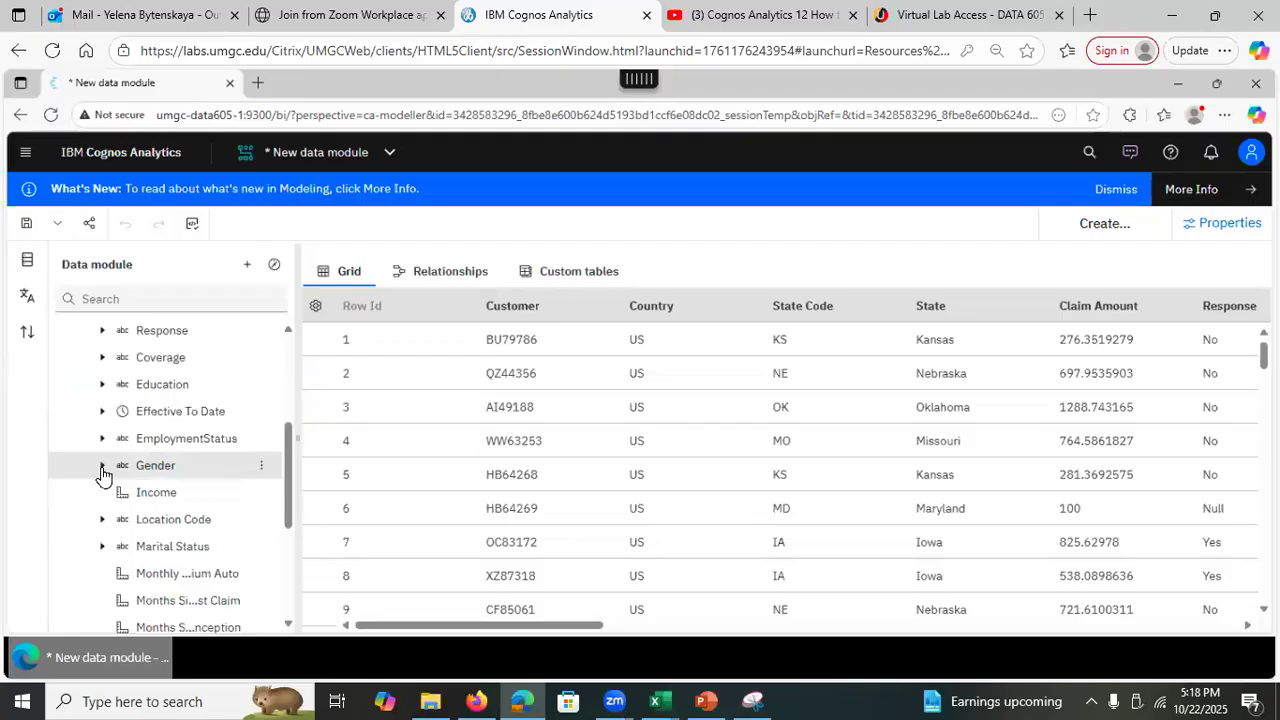
pyautogui.click(102, 467)
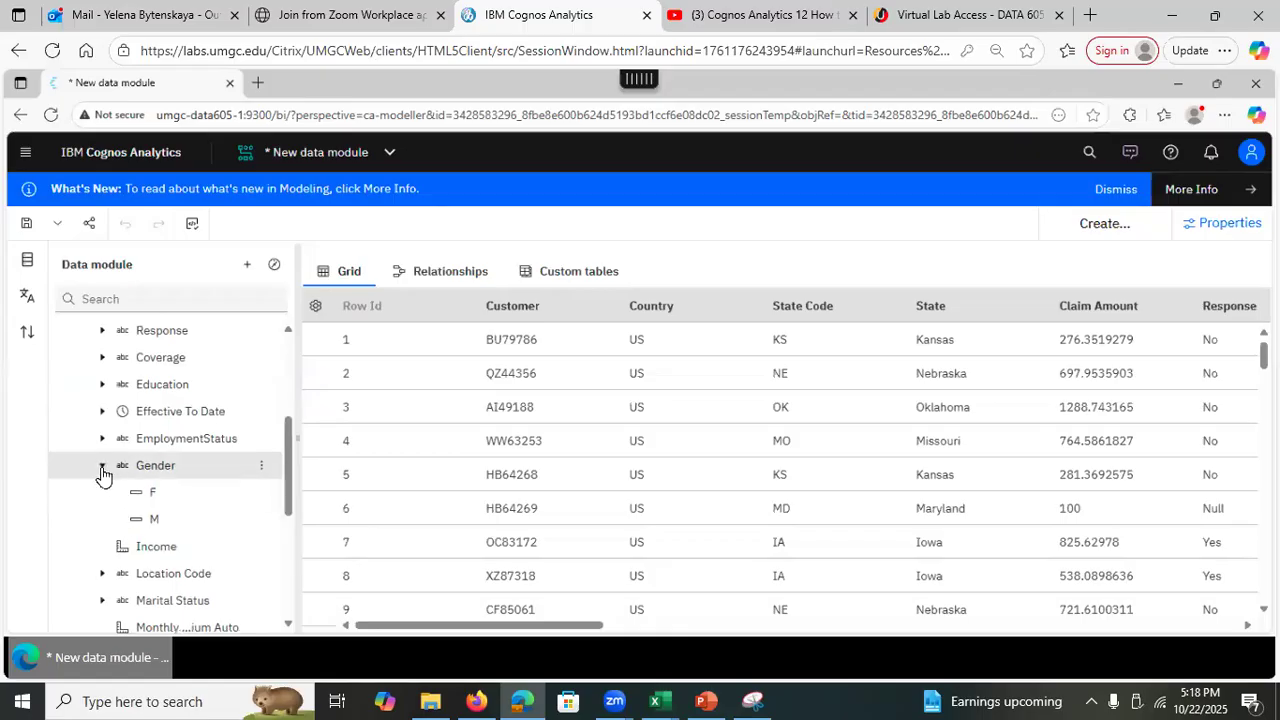
pyautogui.click(102, 468)
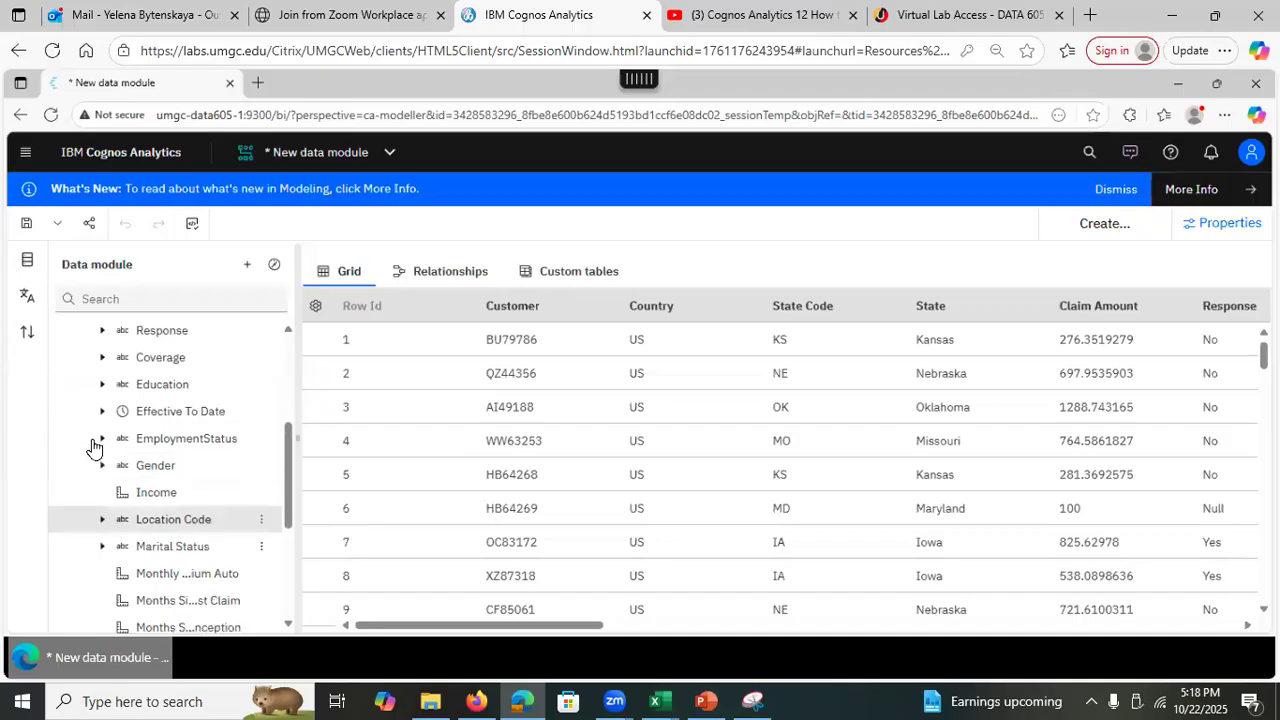
pyautogui.click(101, 442)
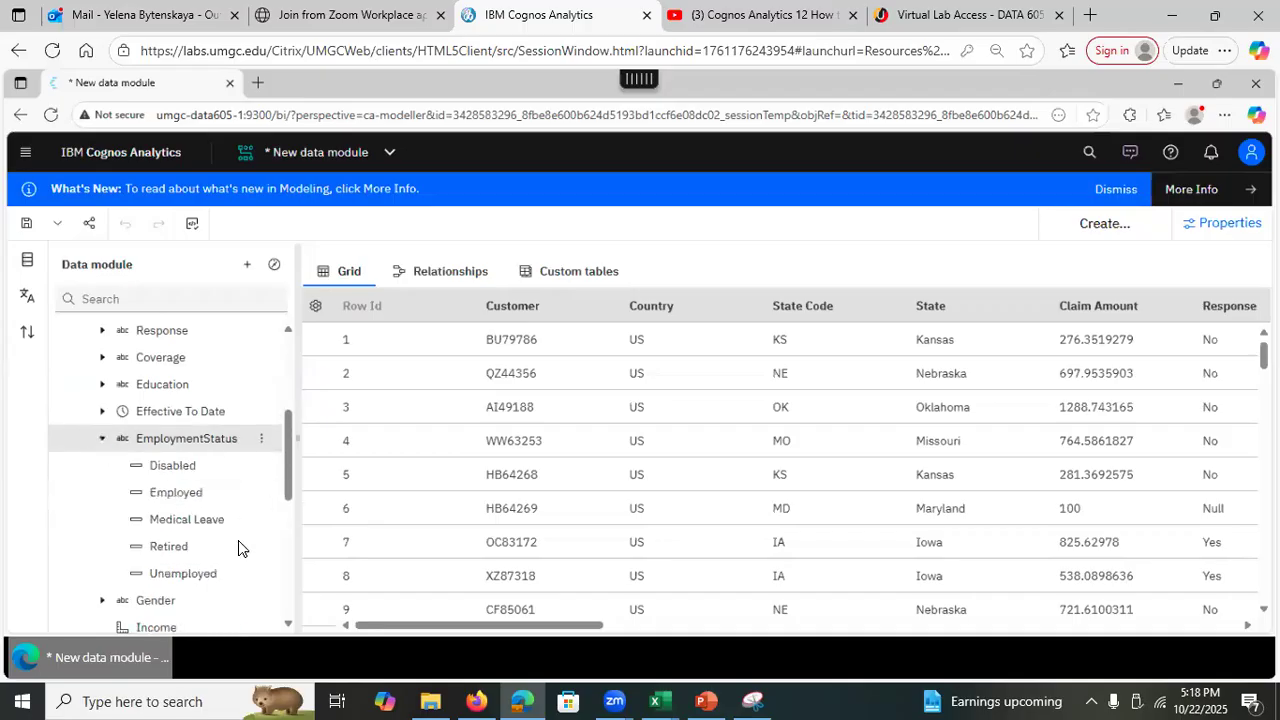
pyautogui.click(101, 441)
# Examine the values stored under the Claim Reason and Policy Type columns, collapsing each again.
pyautogui.moveTo(289, 496); pyautogui.dragTo(276, 607)
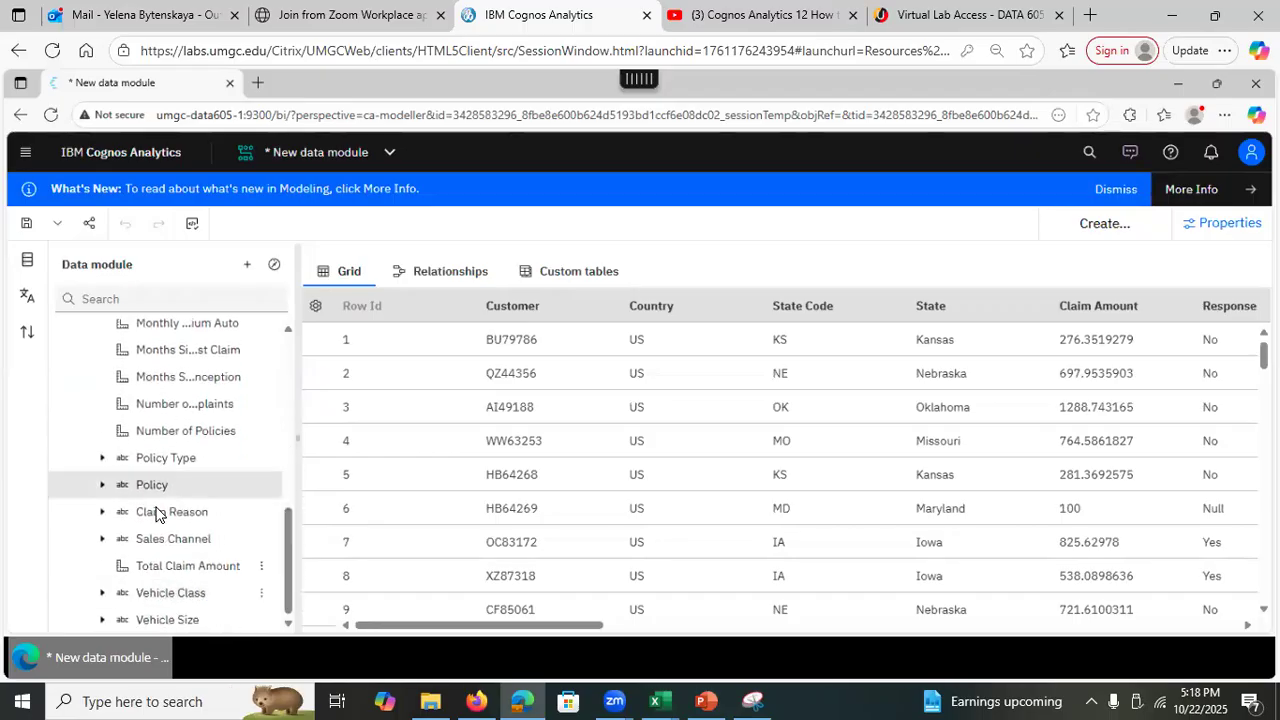
pyautogui.click(101, 512)
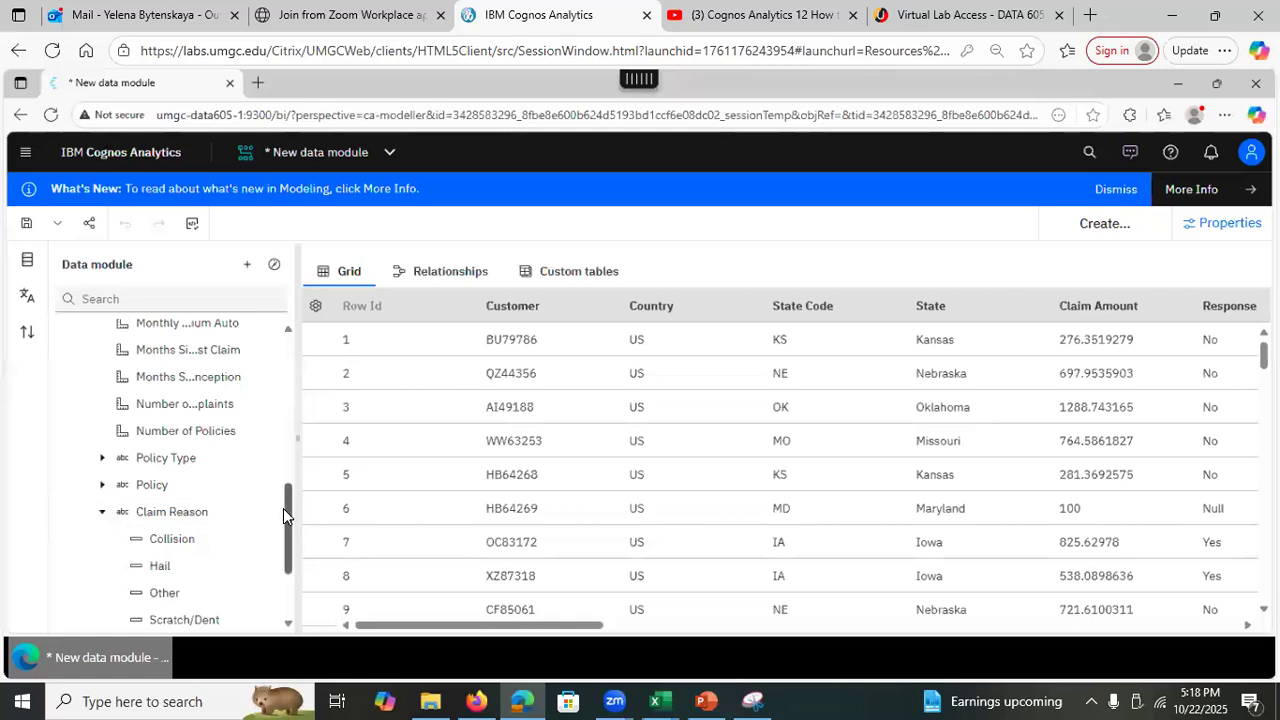
pyautogui.moveTo(285, 510); pyautogui.dragTo(290, 556)
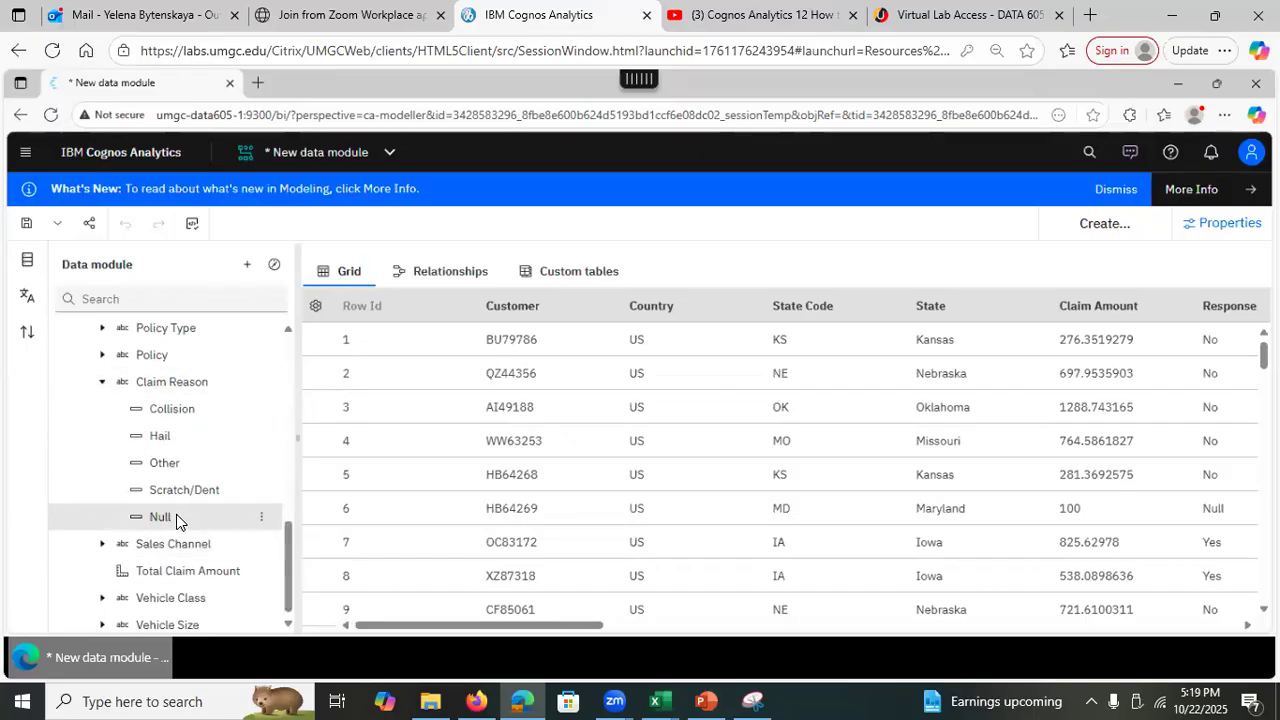
pyautogui.click(102, 384)
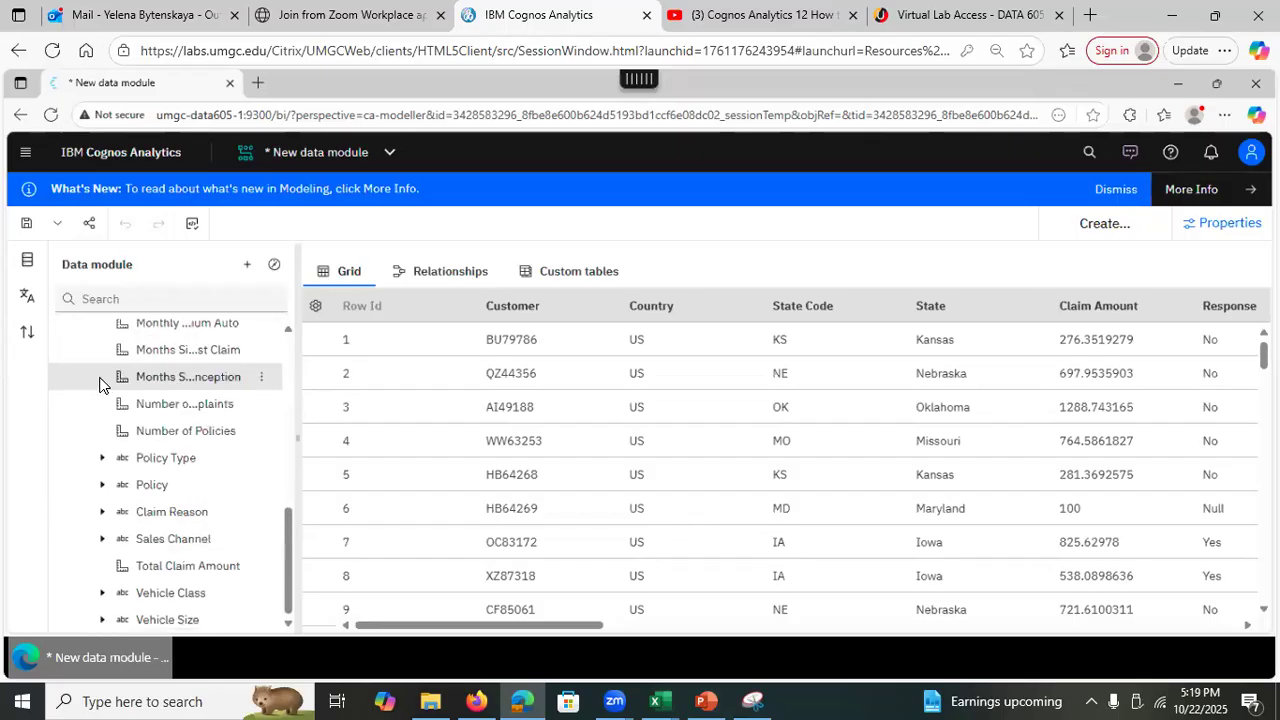
pyautogui.click(102, 460)
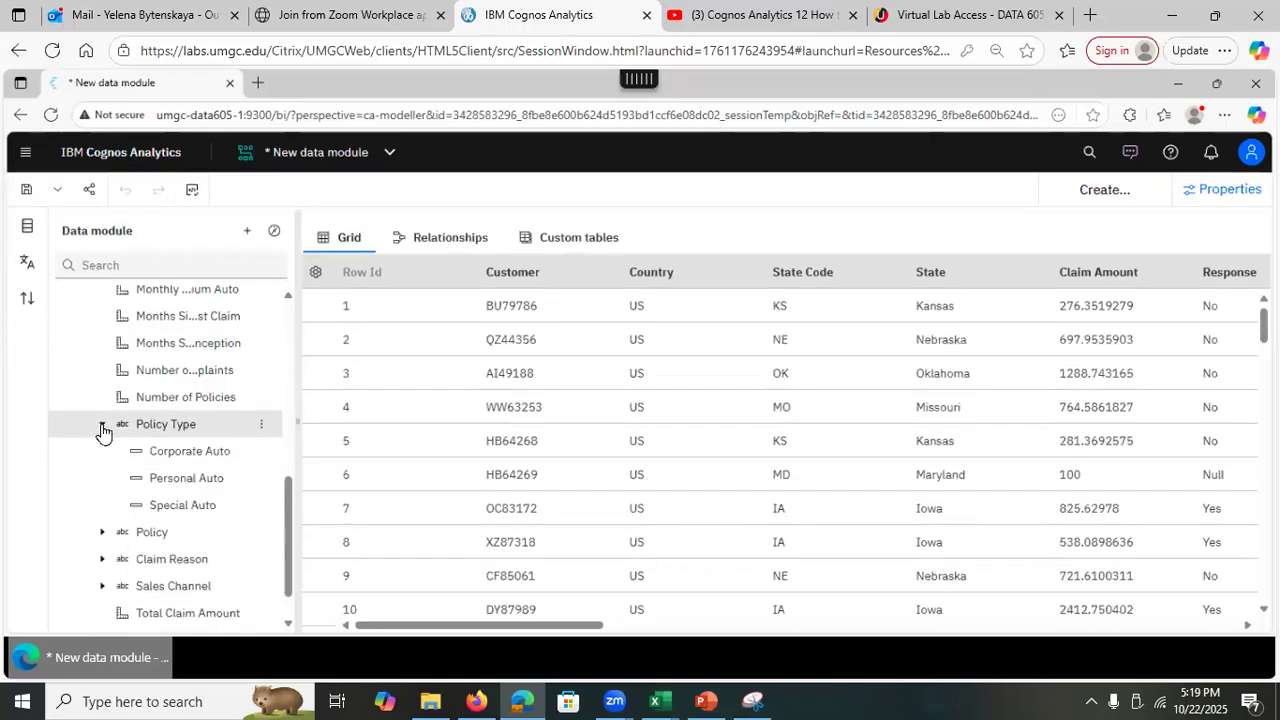
pyautogui.click(102, 430)
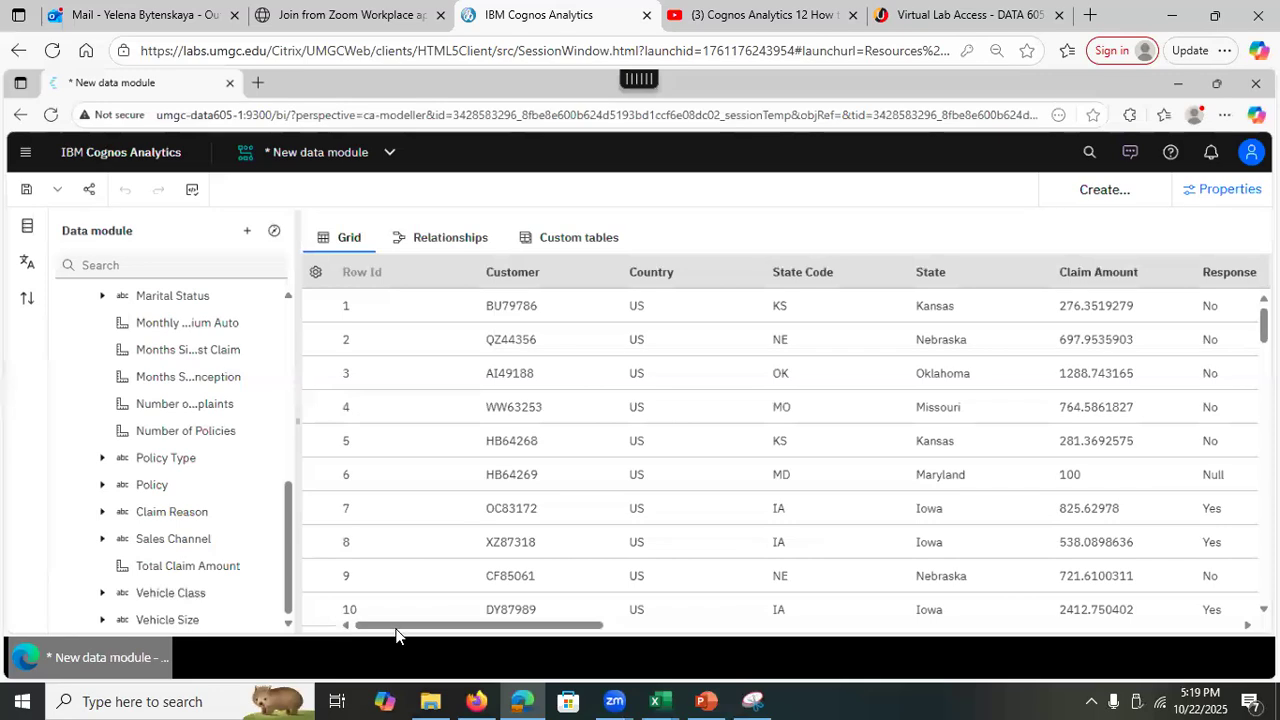
# Look across the data grid's columns as far as Effective To Date, and revisit the start of the data module's column list.
pyautogui.moveTo(397, 633); pyautogui.dragTo(443, 640)
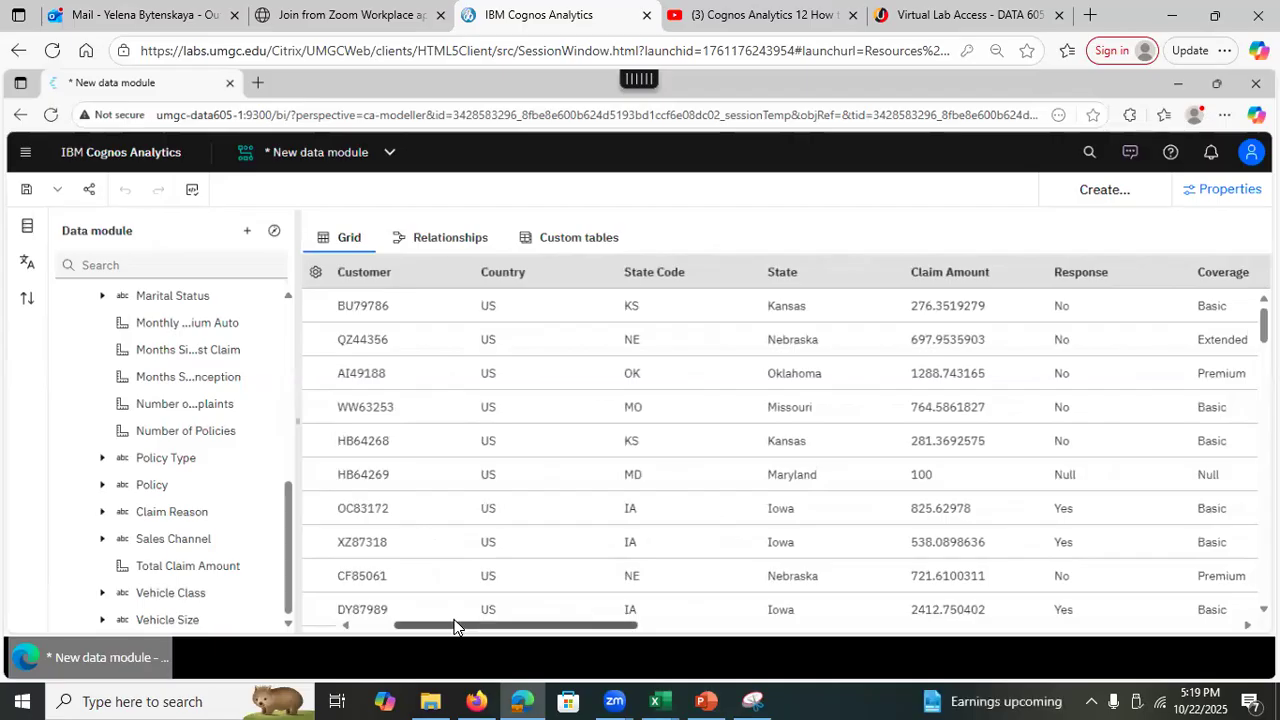
pyautogui.moveTo(452, 623); pyautogui.dragTo(580, 620)
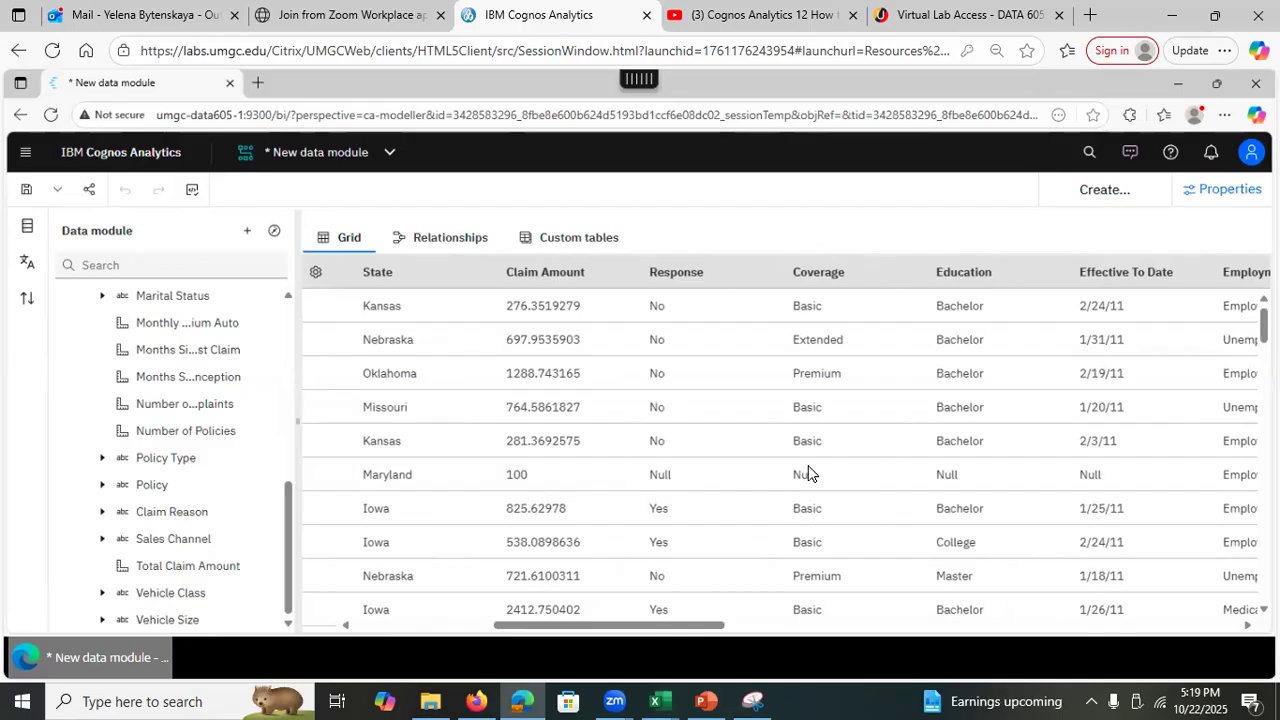
pyautogui.moveTo(289, 580); pyautogui.dragTo(311, 381)
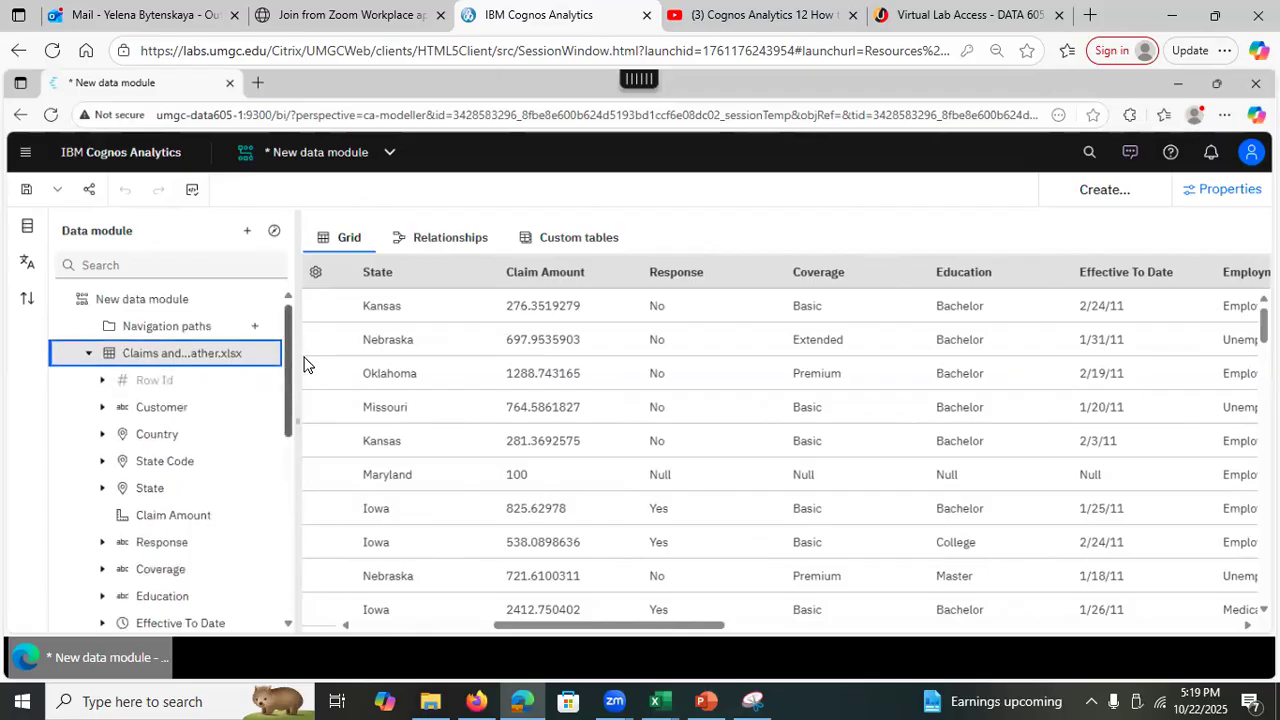
# Open the properties of the Total Claim Amount column and set its aggregate to Average.
pyautogui.scroll(-3, 272, 494)
pyautogui.scroll(-3, 272, 494)
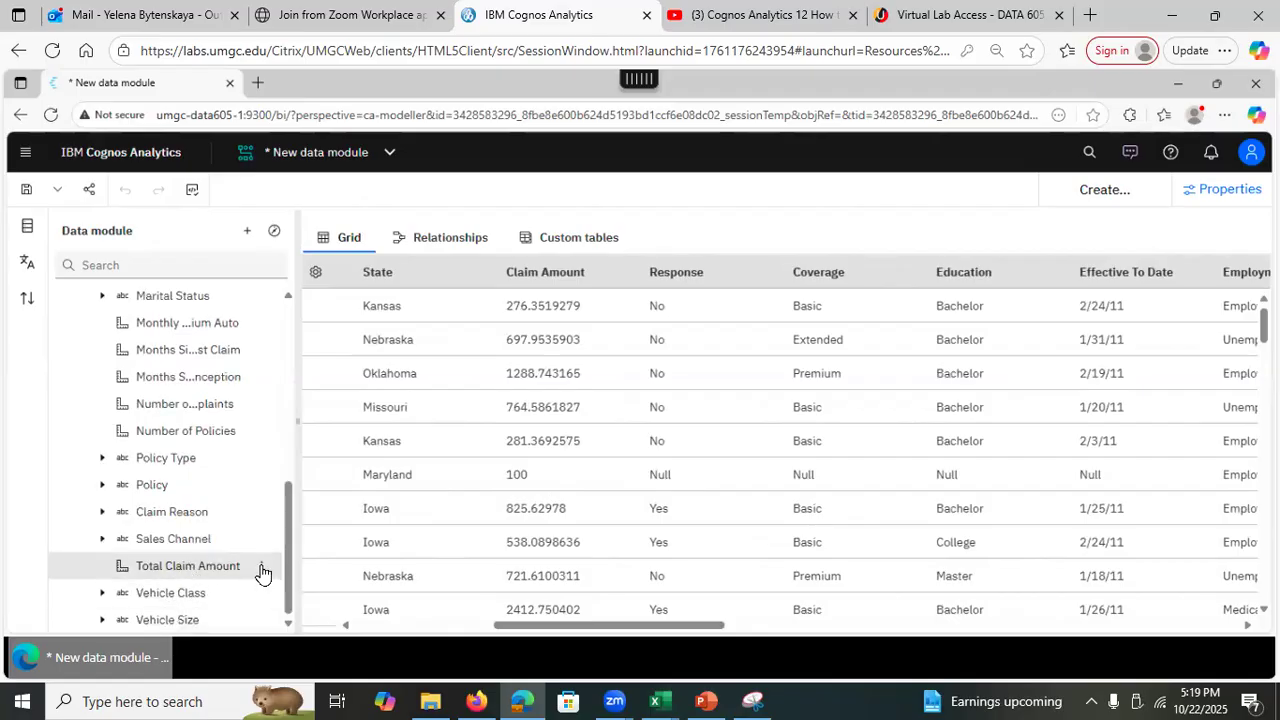
pyautogui.click(262, 572)
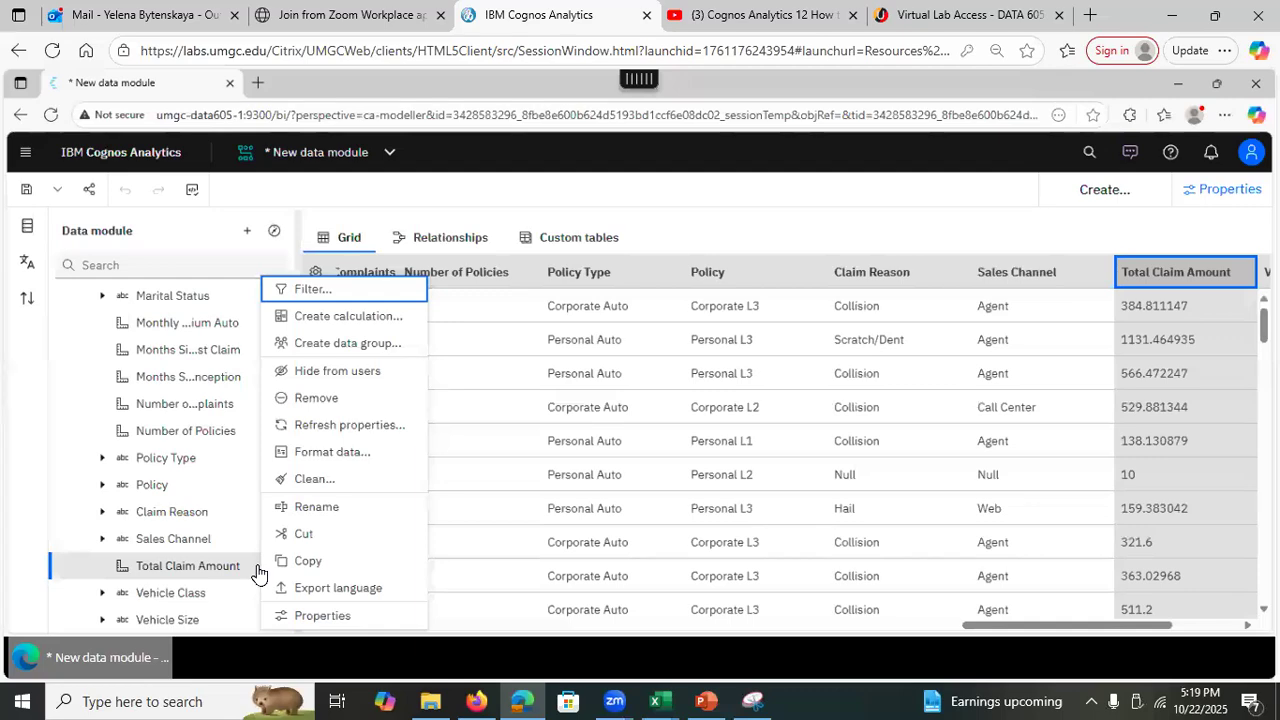
pyautogui.click(316, 615)
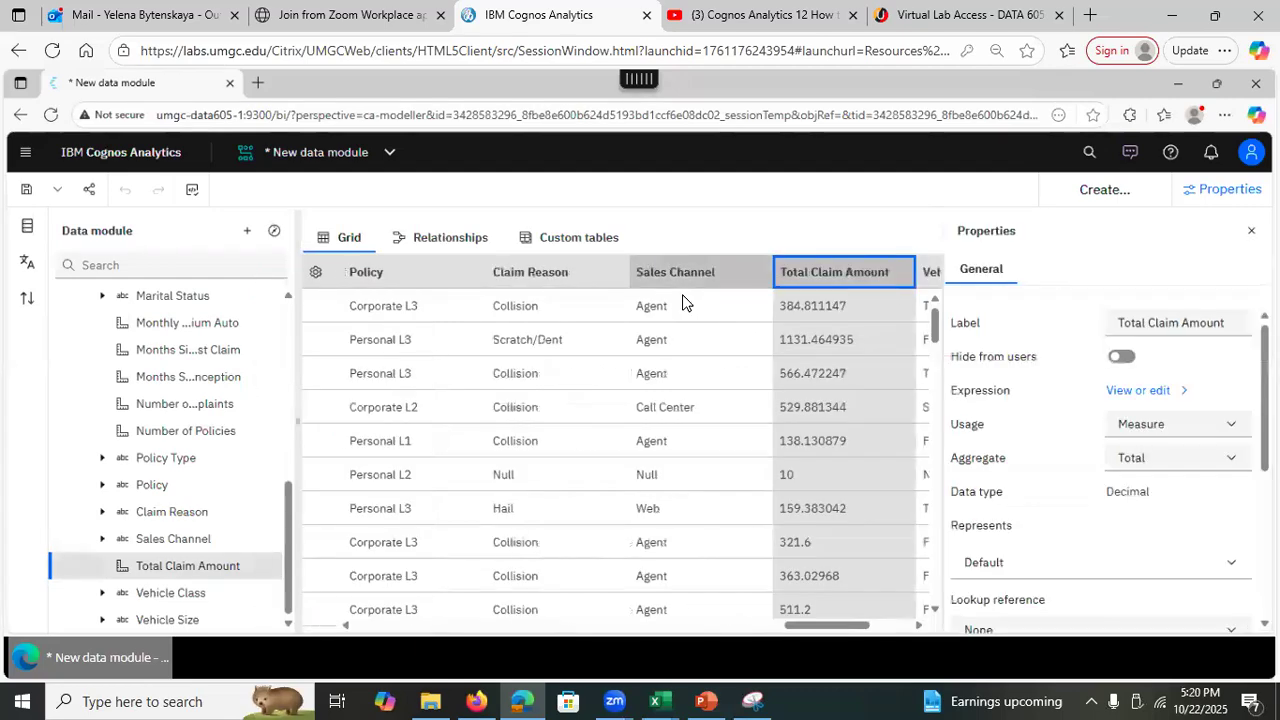
pyautogui.click(1148, 323)
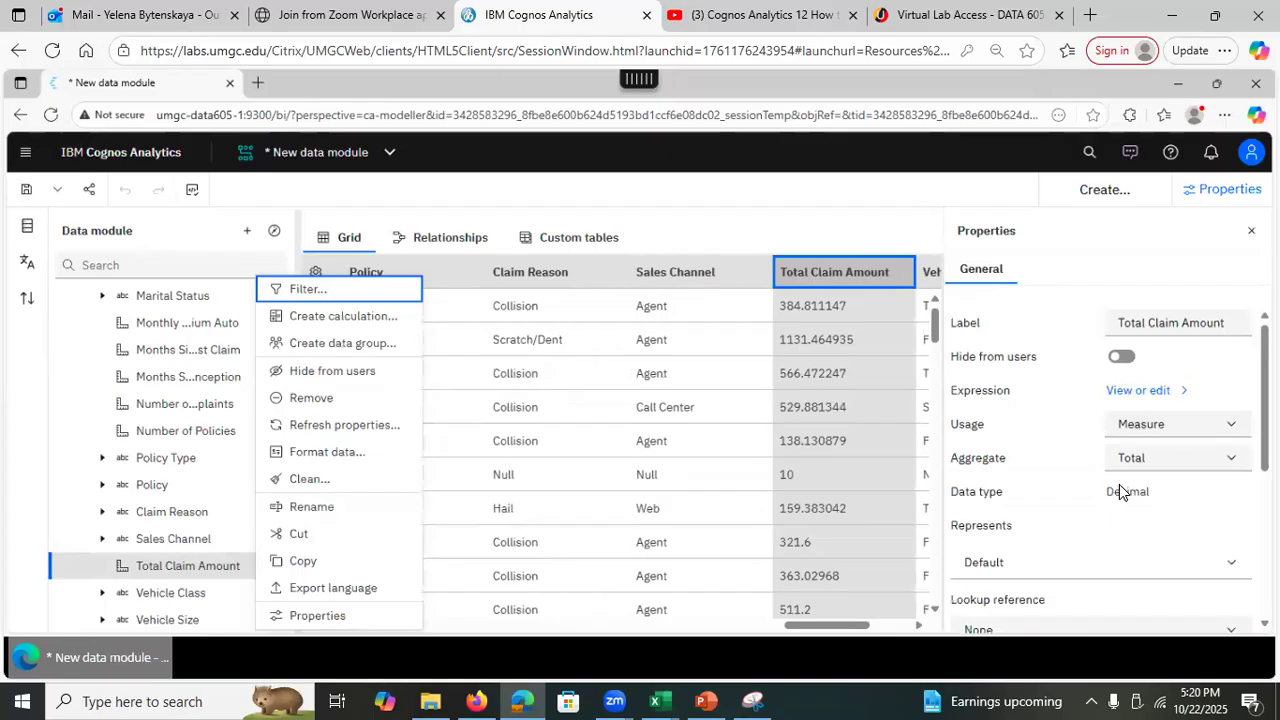
pyautogui.click(1231, 466)
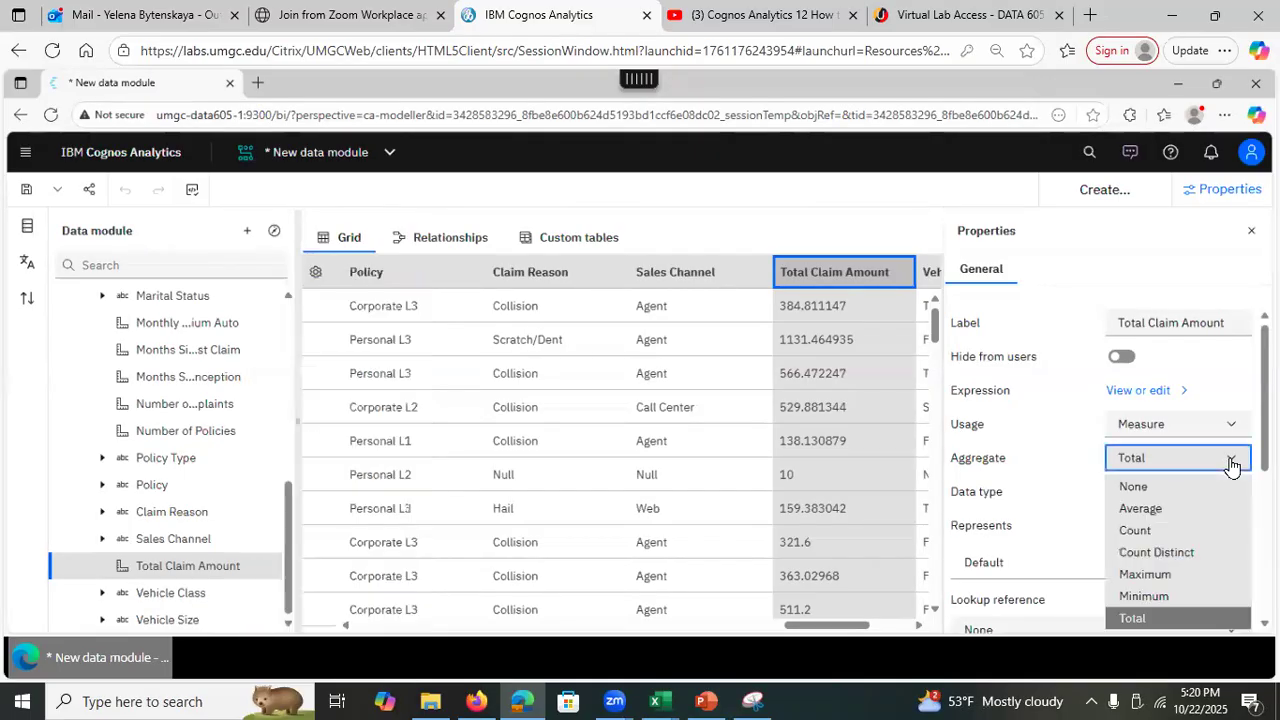
pyautogui.click(1176, 509)
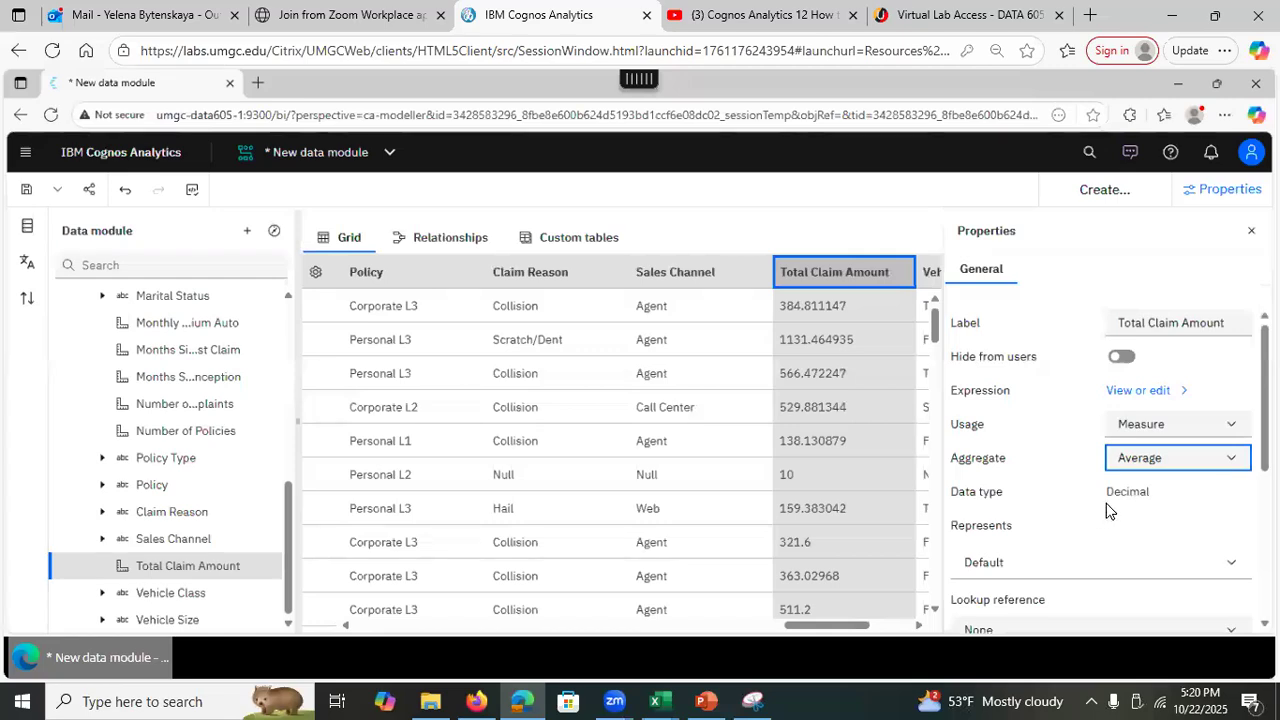
# Review the remaining general properties of the Total Claim Amount column, including Description, Comments and Screen tip.
pyautogui.scroll(-3, 1100, 470)
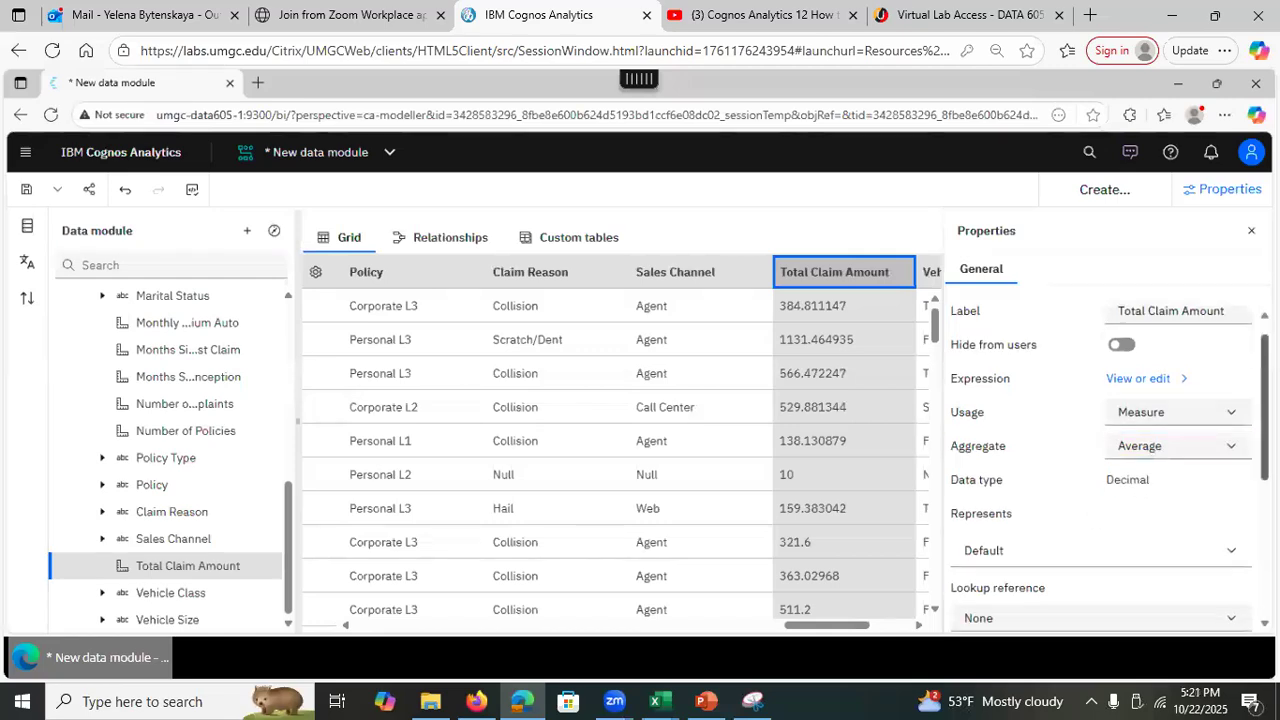
pyautogui.scroll(-3, 1100, 470)
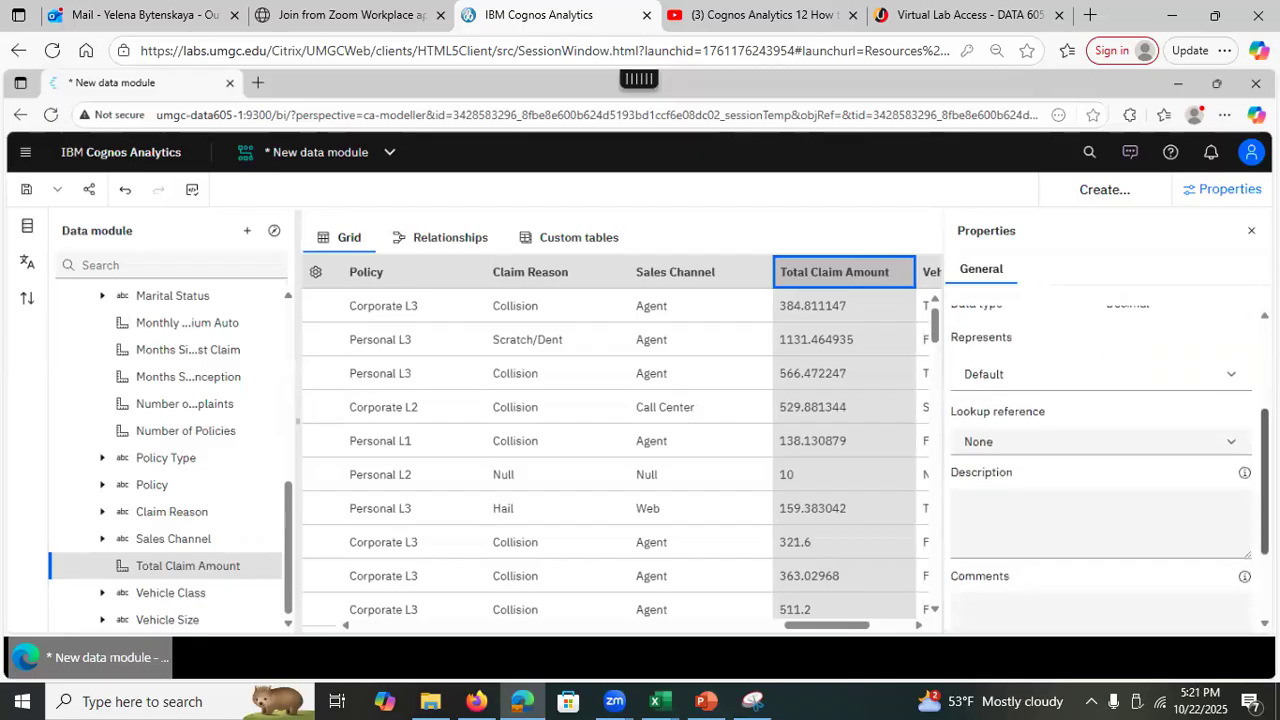
pyautogui.scroll(-1, 1100, 470)
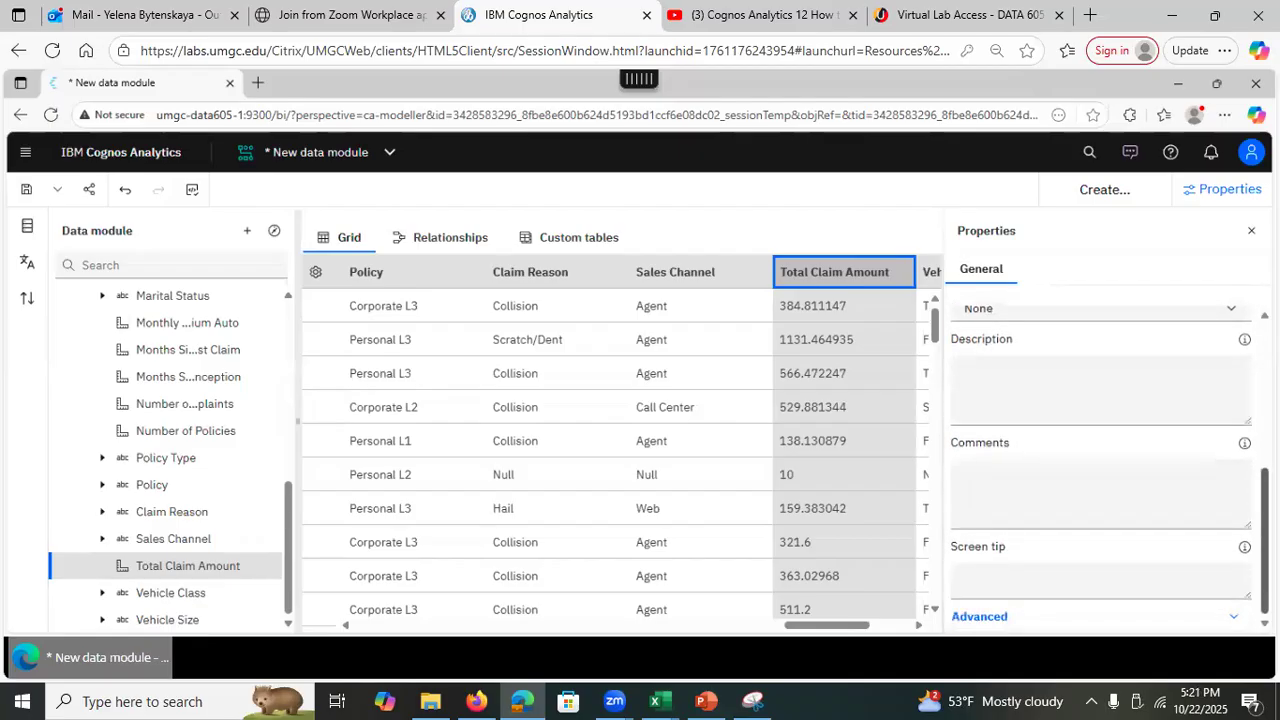
pyautogui.click(1040, 566)
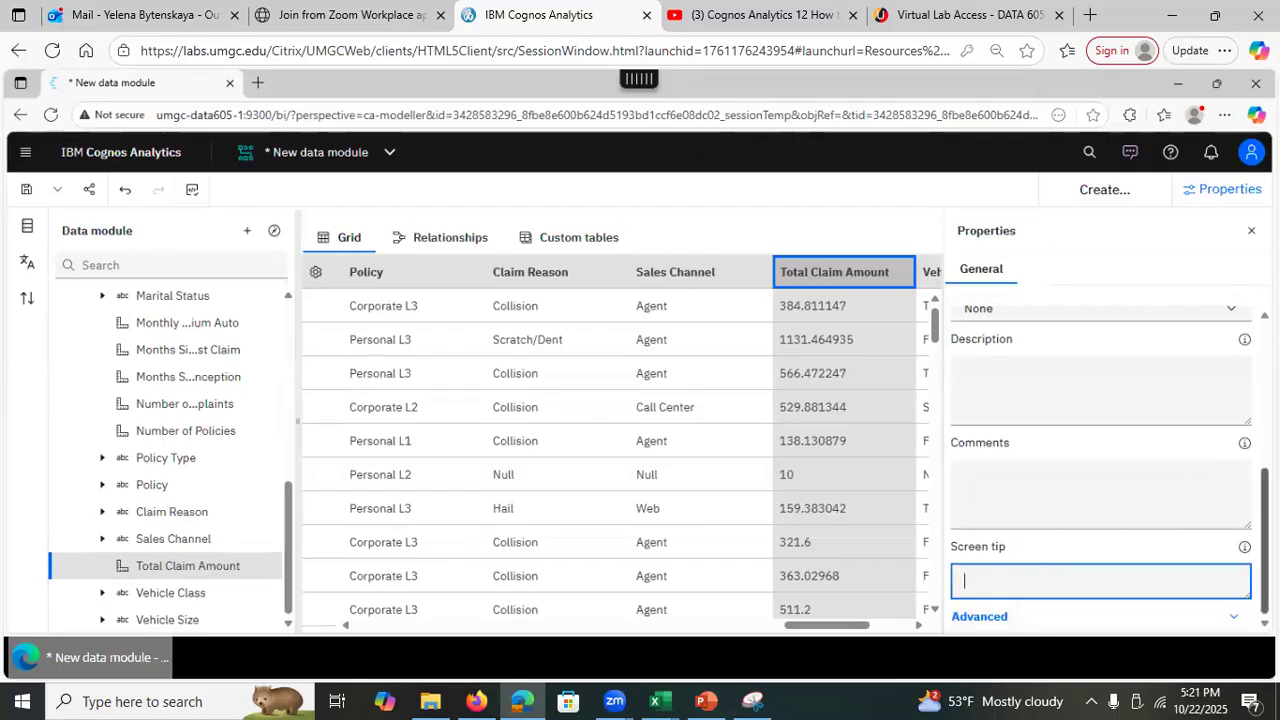
pyautogui.scroll(5, 1059, 400)
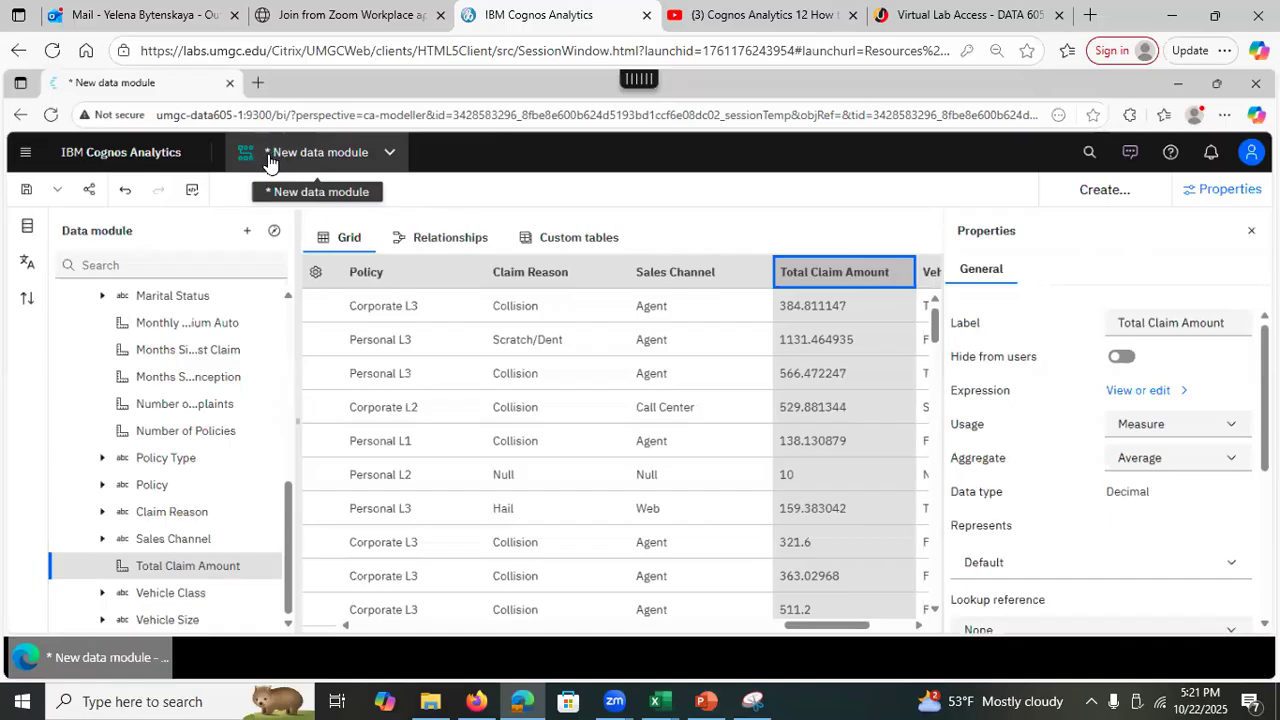
# Save the data module in My content under the name "Claims and weather data module".
pyautogui.click(27, 190)
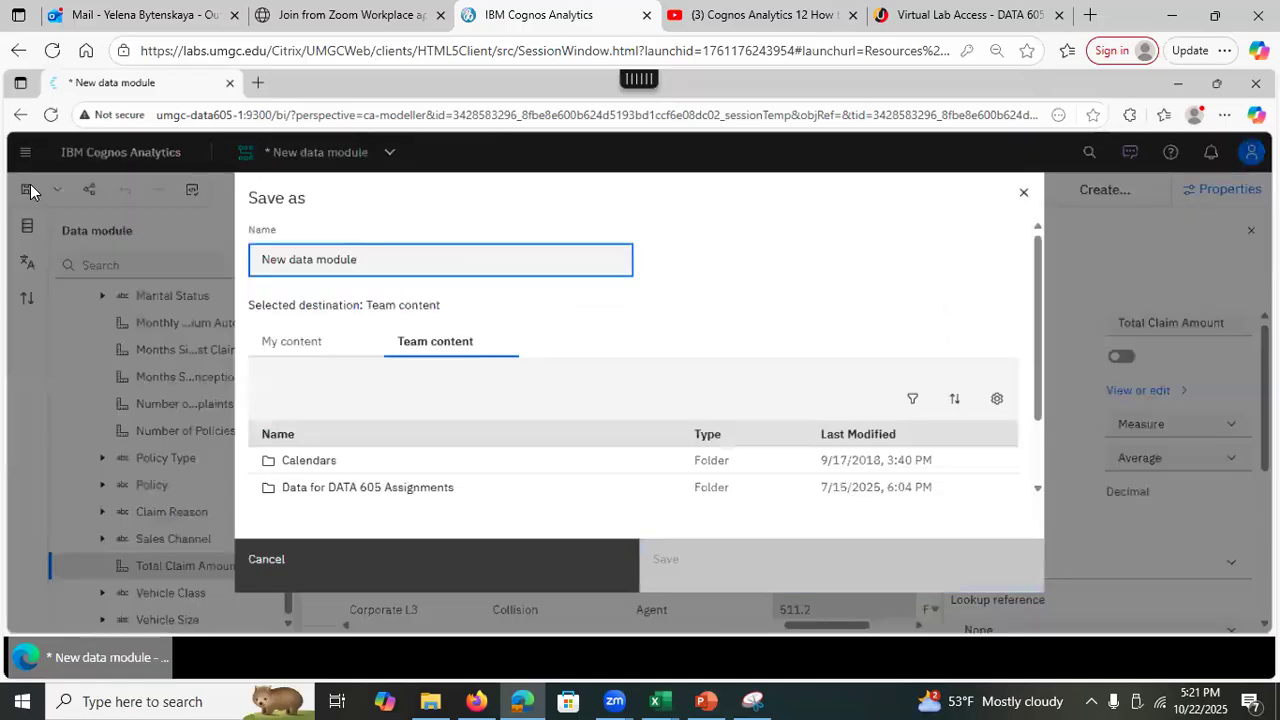
pyautogui.moveTo(380, 253); pyautogui.dragTo(249, 257)
pyautogui.write('Claims and weather')
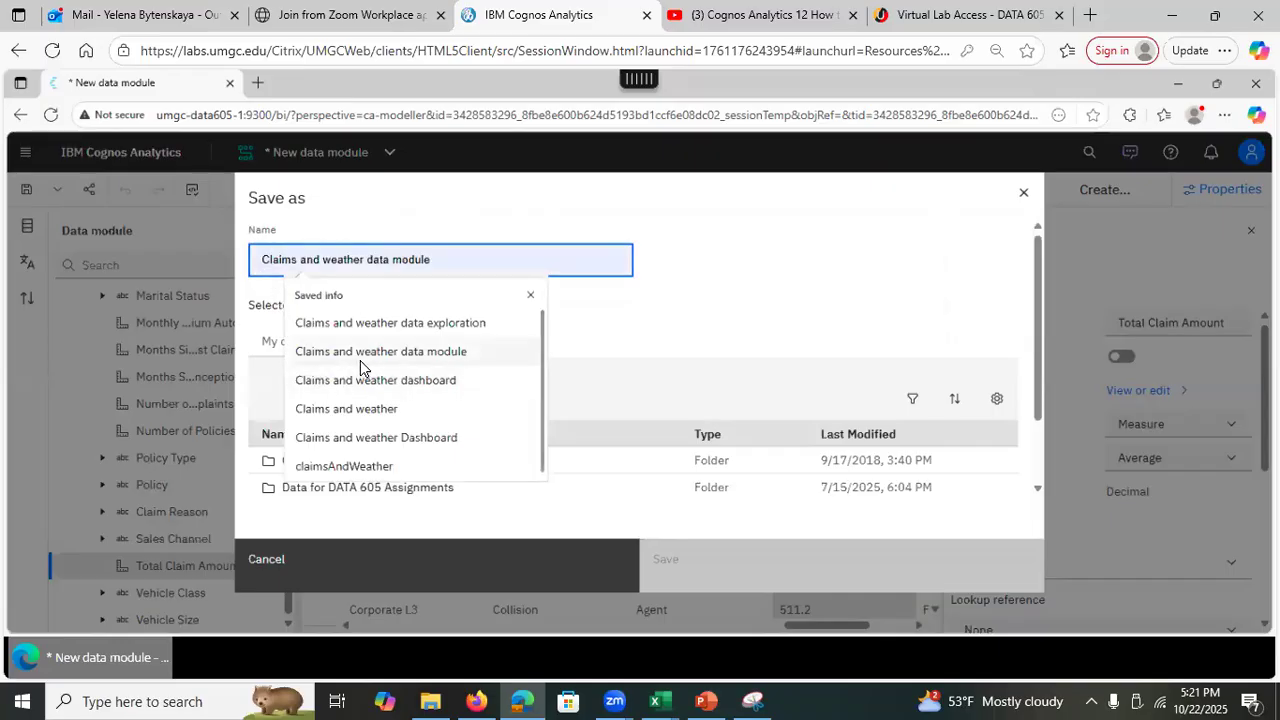
pyautogui.click(362, 360)
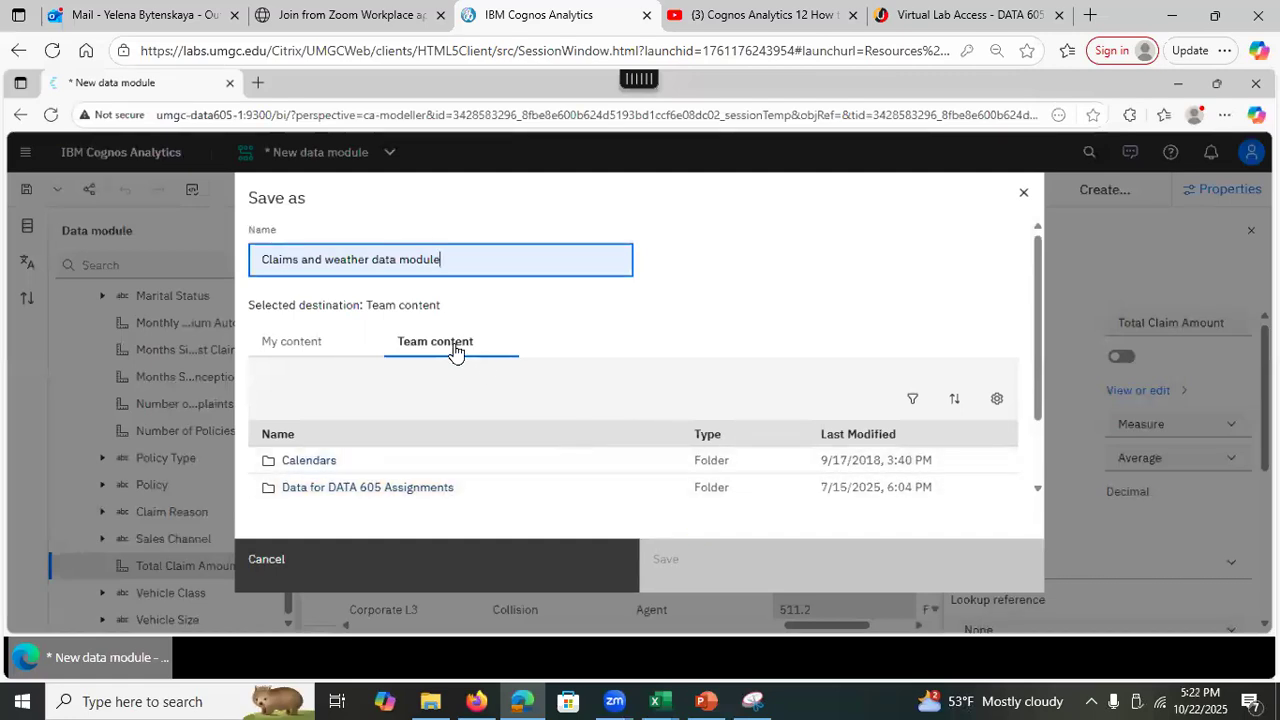
pyautogui.click(298, 347)
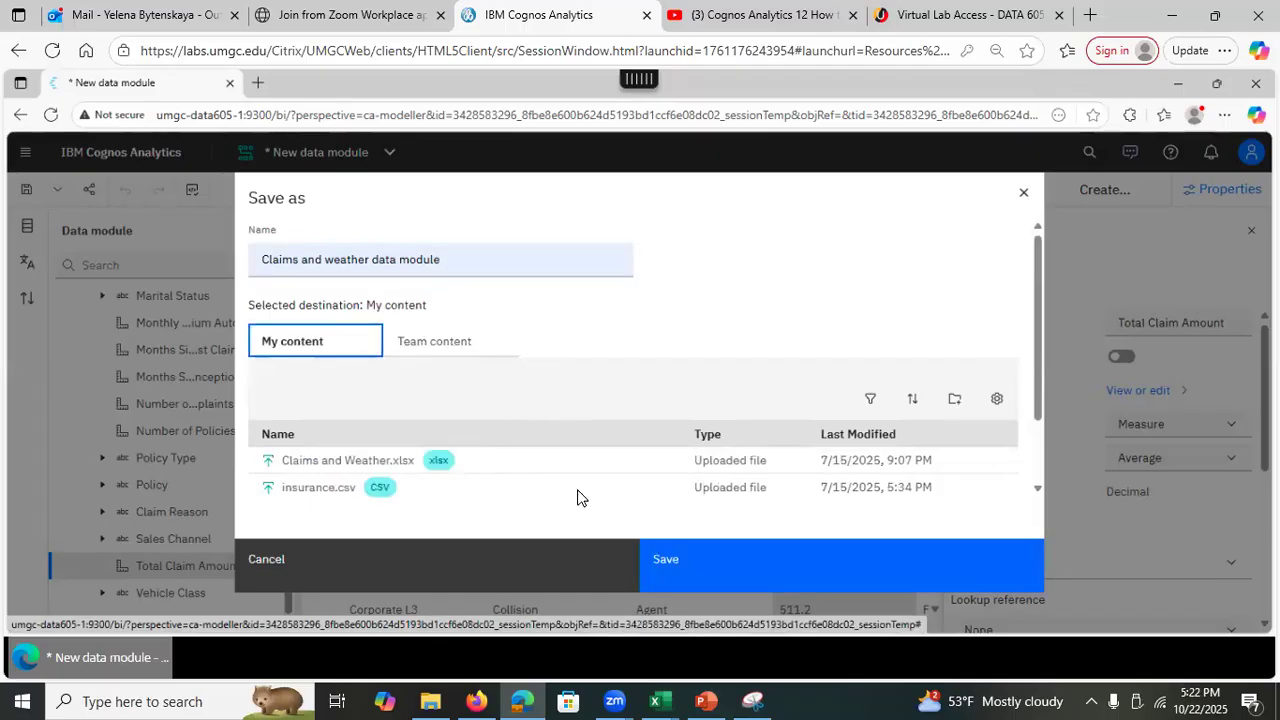
pyautogui.click(750, 577)
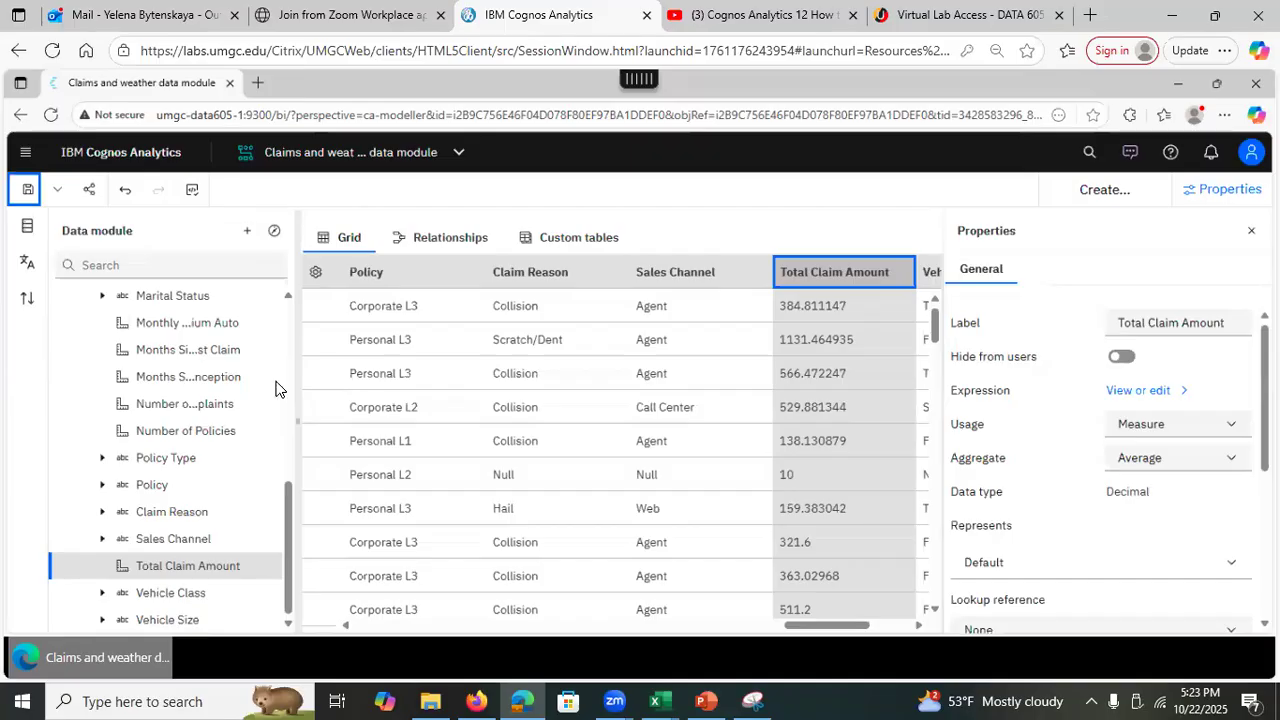
# Look over the actions available for the Row Id column at the start of the column list, and dismiss them.
pyautogui.moveTo(289, 503); pyautogui.dragTo(300, 274)
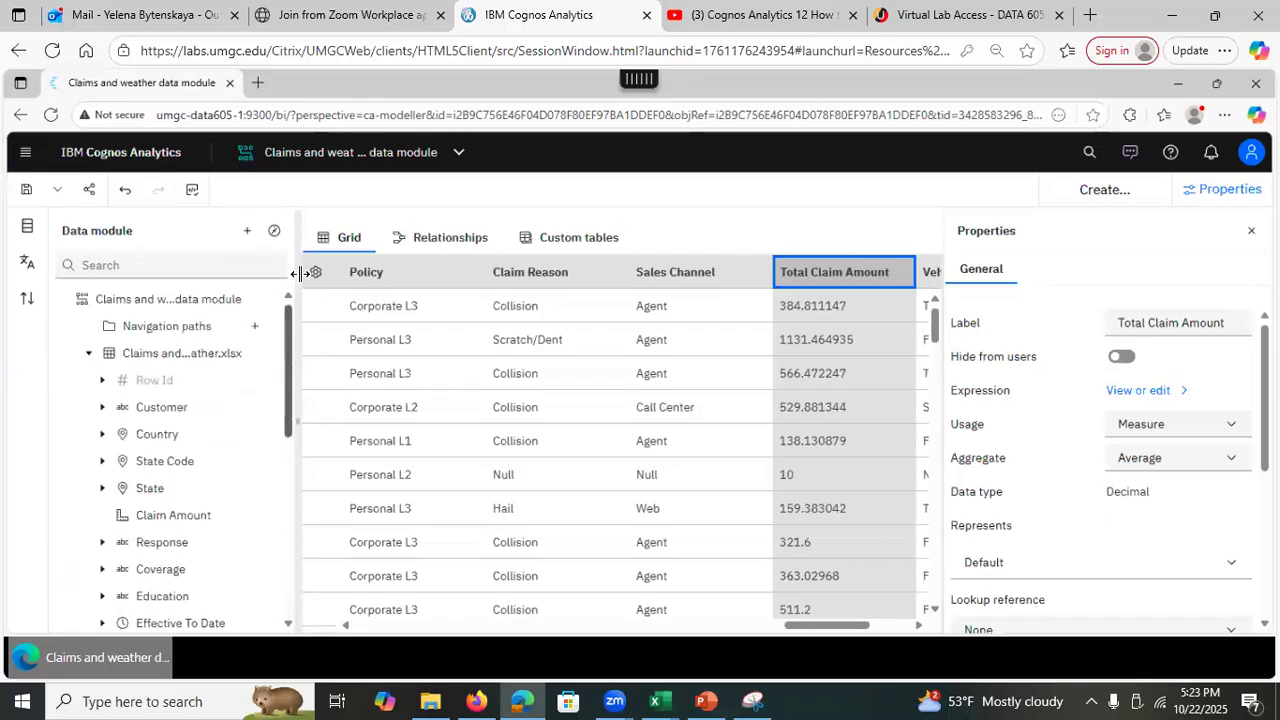
pyautogui.click(260, 385)
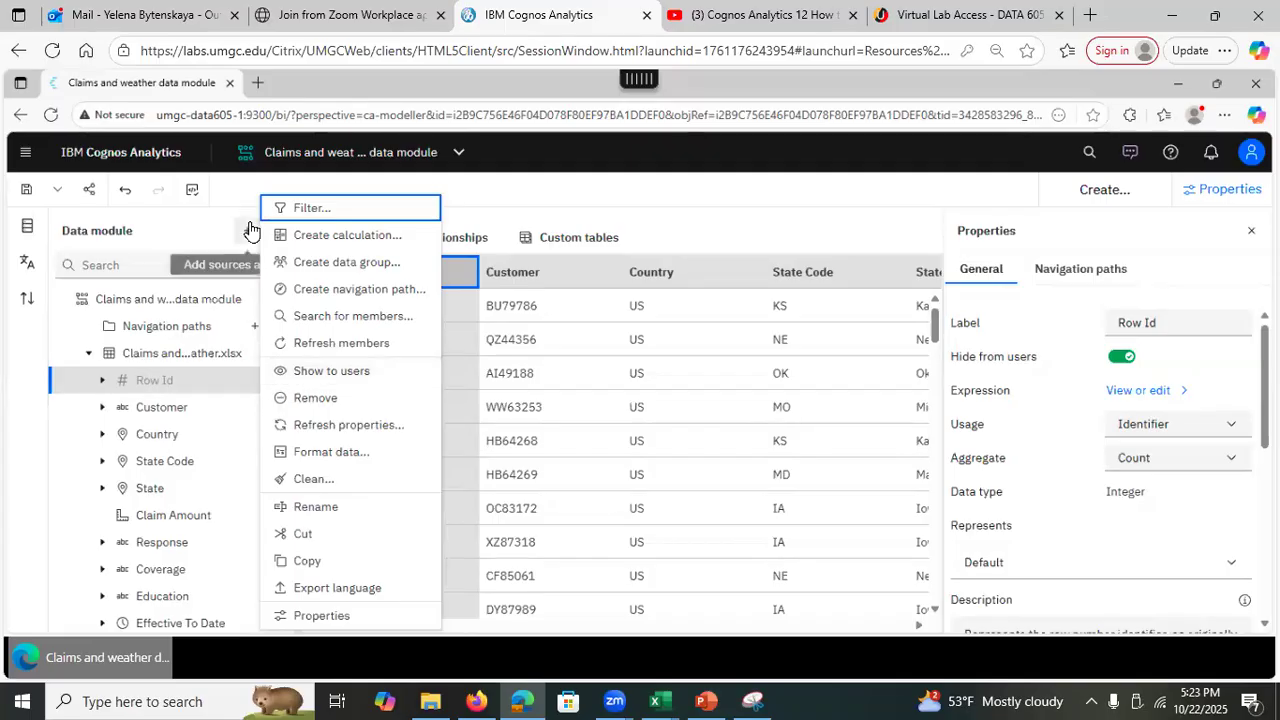
pyautogui.click(487, 204)
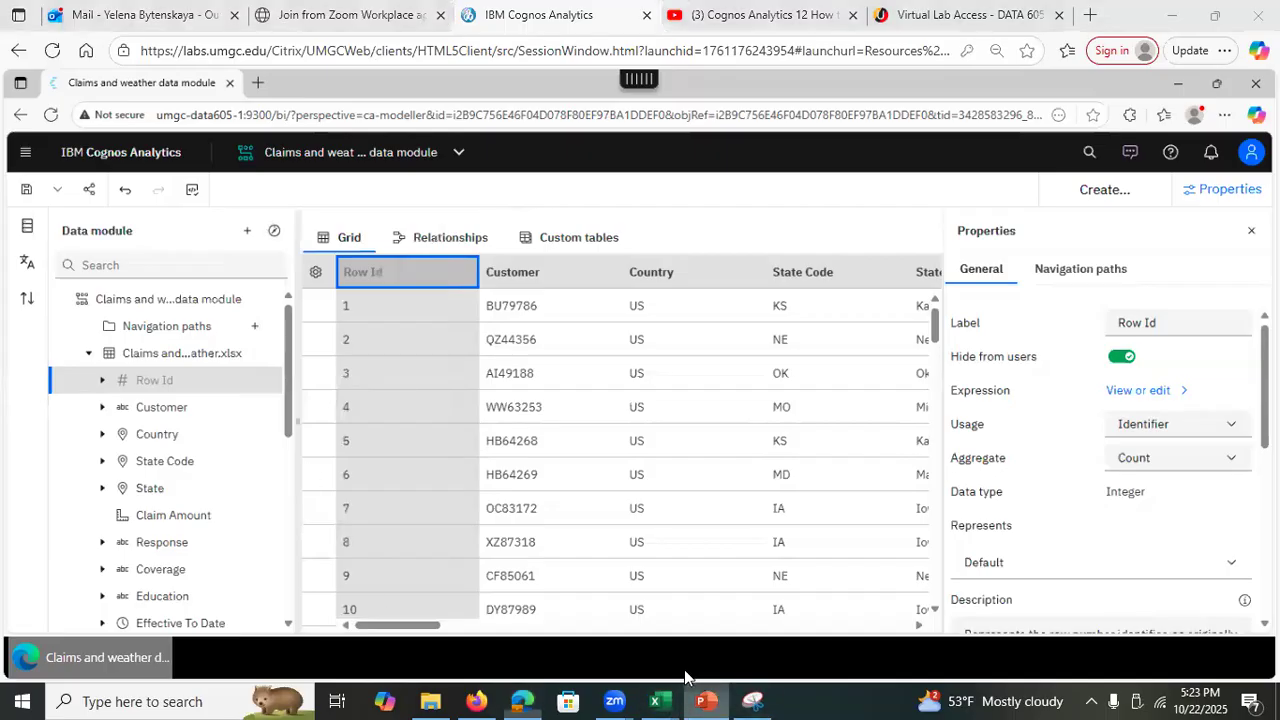
# Switch to the PowerPoint presentation and review the slides on the data module interface, saving a data module and column general properties.
pyautogui.click(706, 701)
pyautogui.click(62, 457)
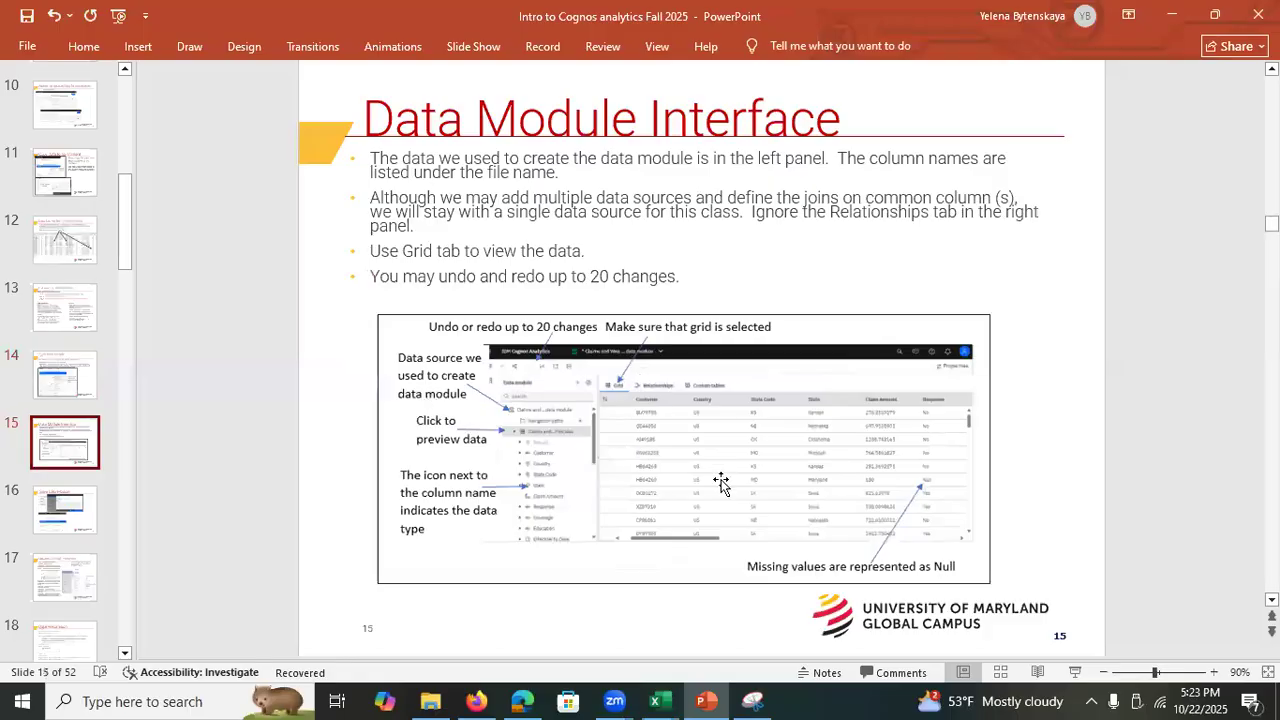
pyautogui.click(62, 518)
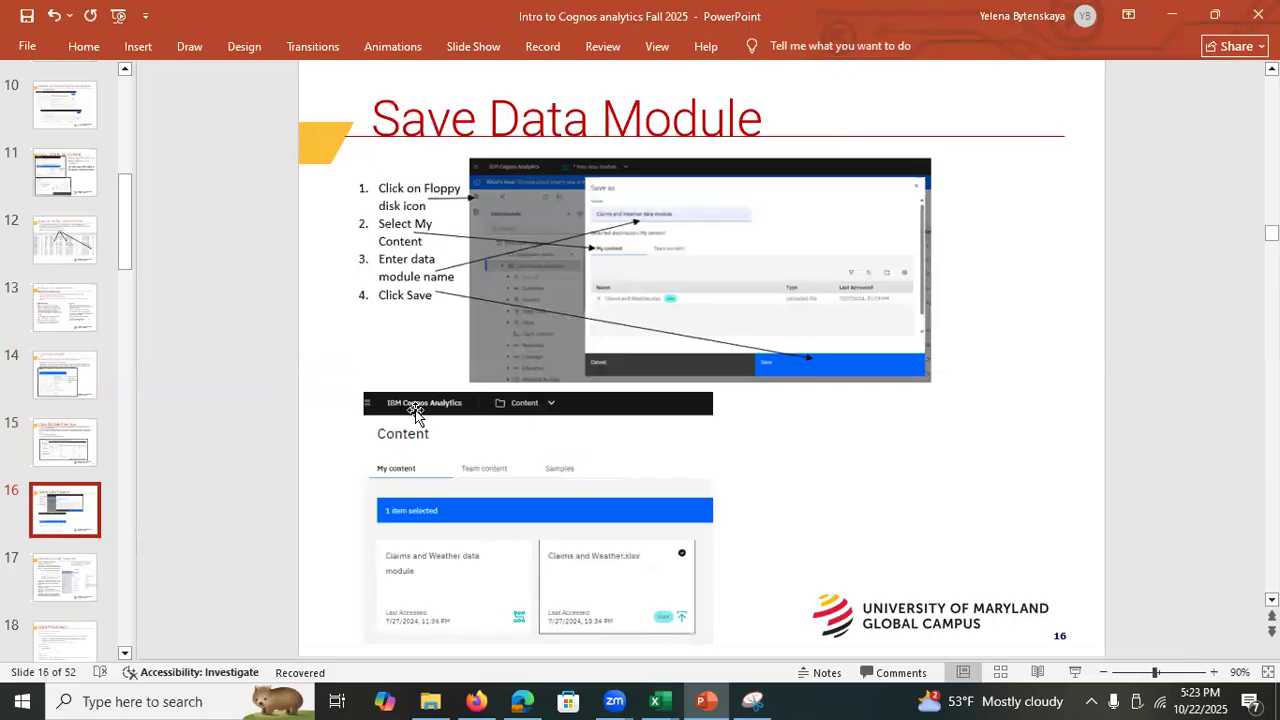
pyautogui.click(66, 587)
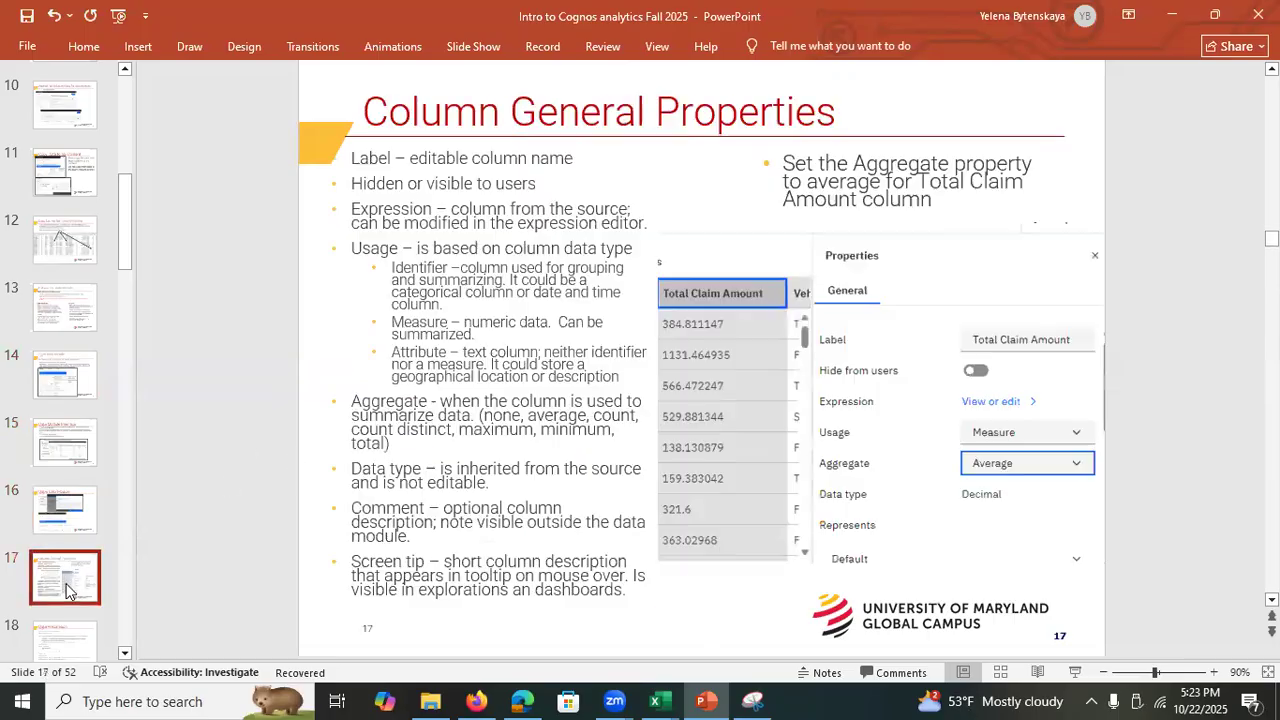
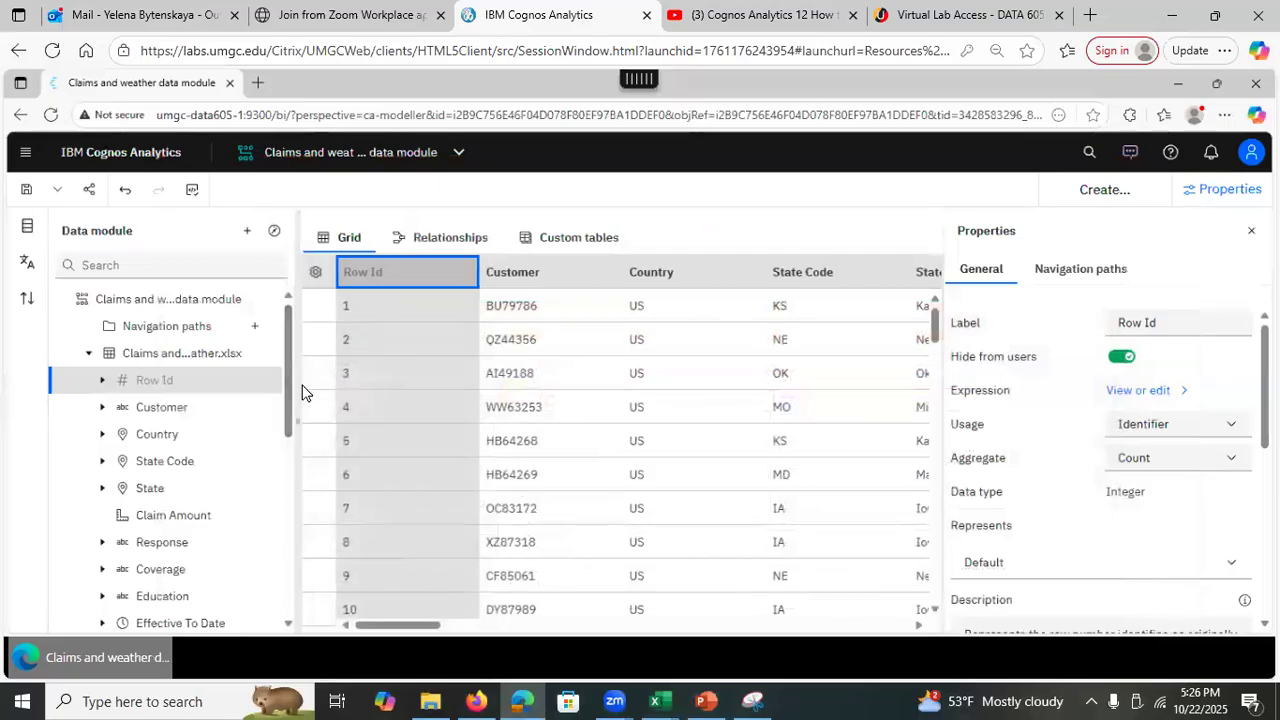
# Open the filter settings in the properties of the Claims and Weather.xlsx table.
pyautogui.click(175, 360)
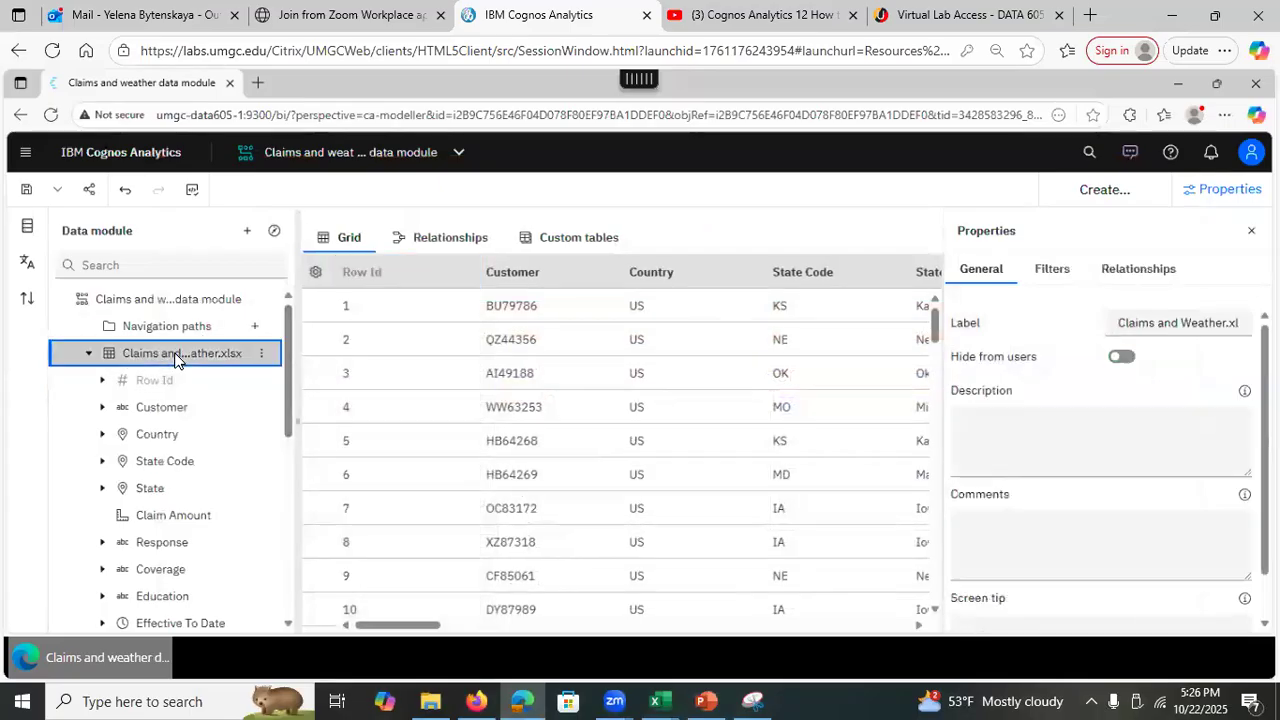
pyautogui.rightClick(175, 360)
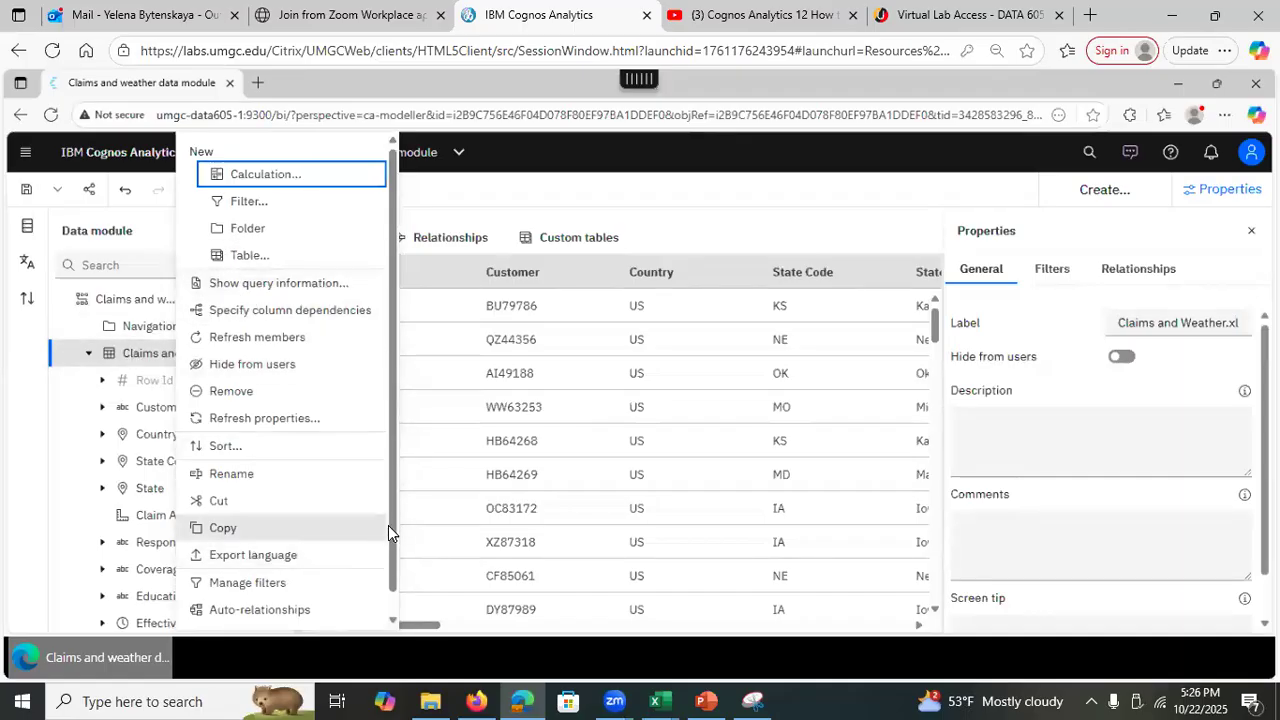
pyautogui.scroll(-1, 390, 560)
pyautogui.click(240, 616)
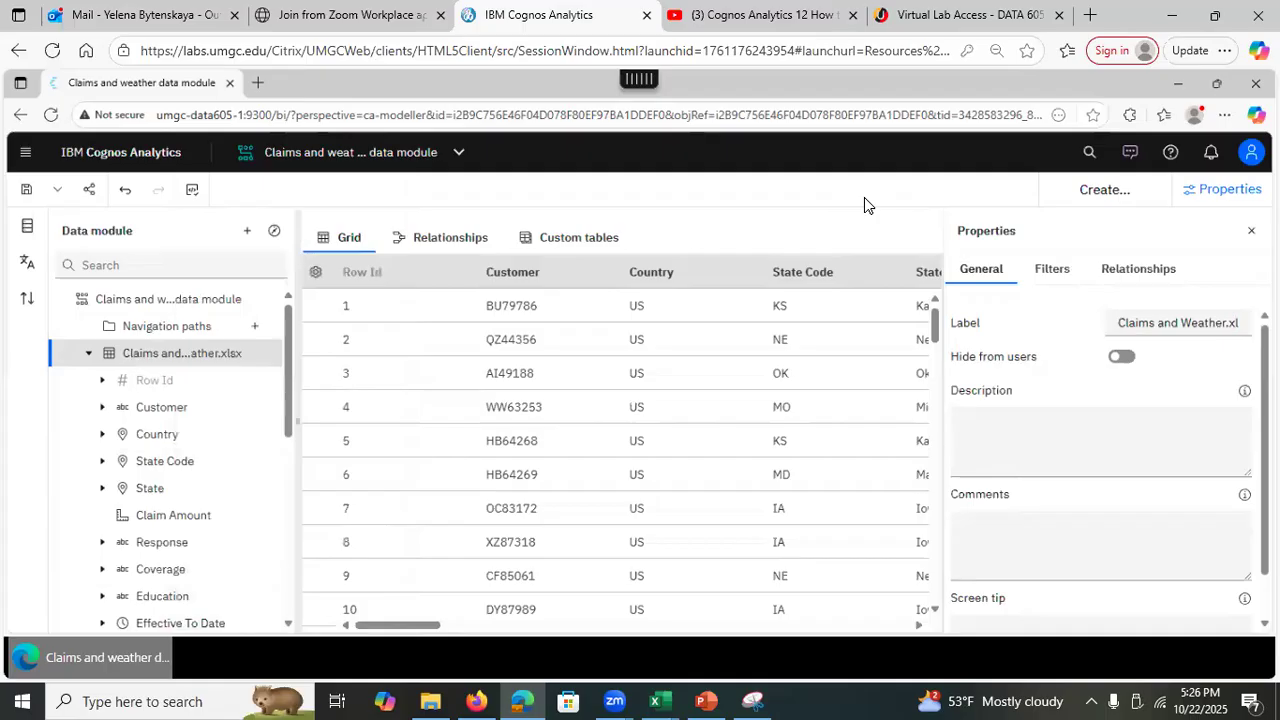
pyautogui.click(1048, 278)
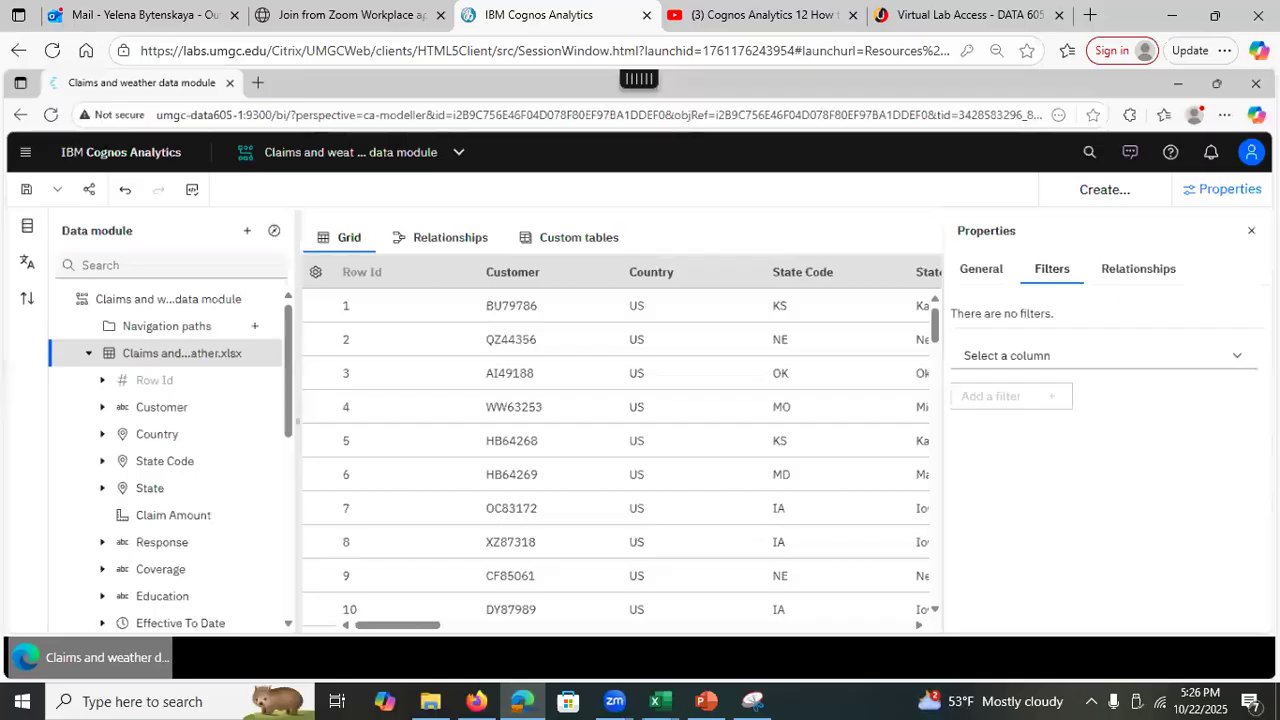
# Start a new table filter via the expression editor and name it "Has effective to date".
pyautogui.click(1240, 359)
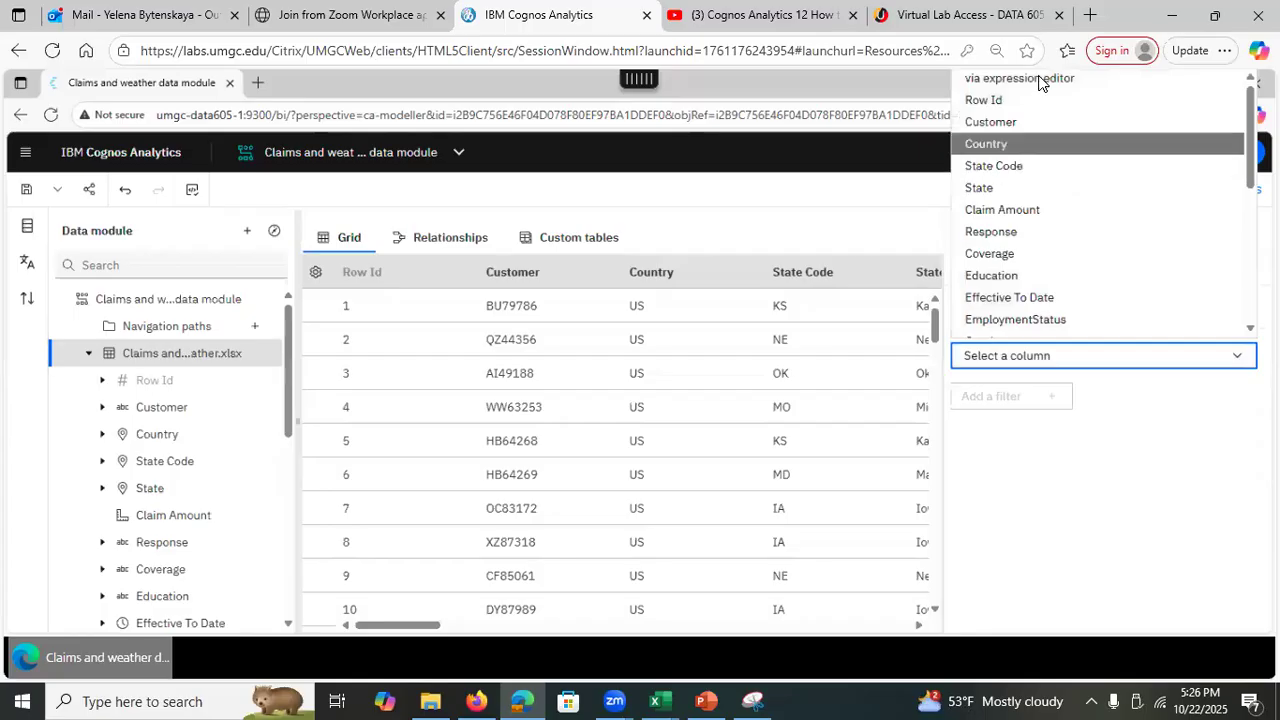
pyautogui.click(1059, 78)
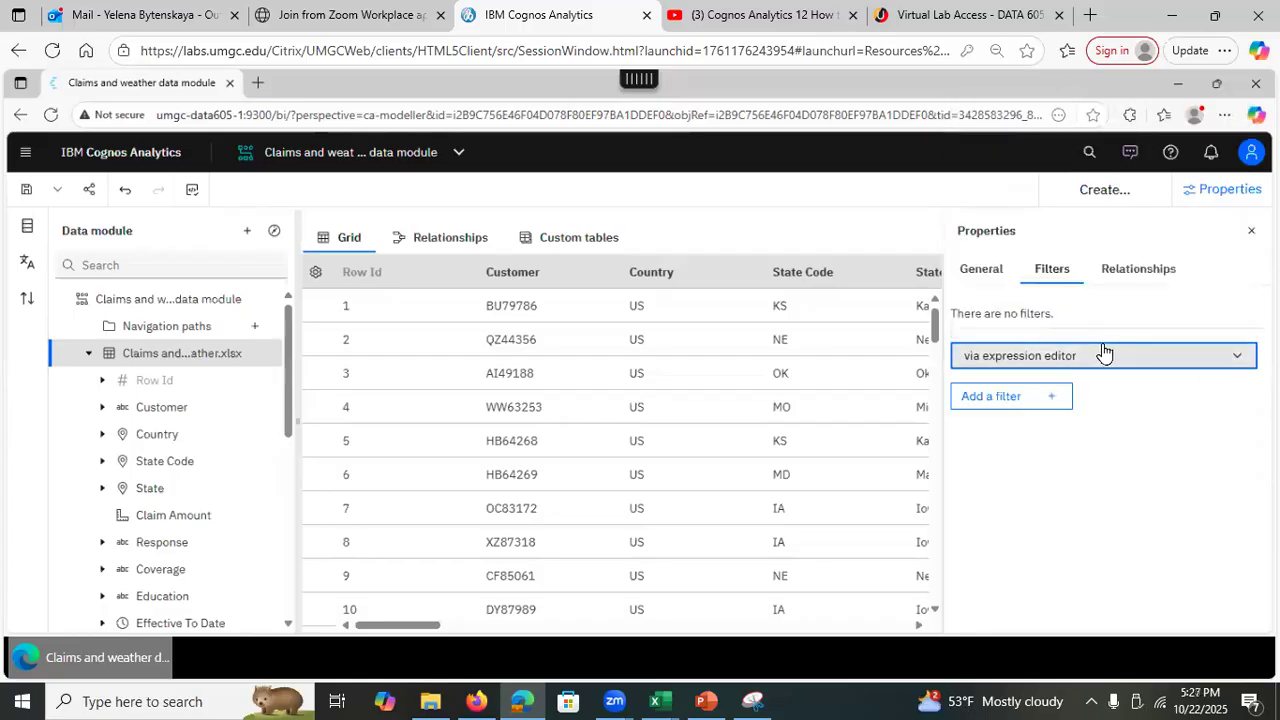
pyautogui.click(1015, 400)
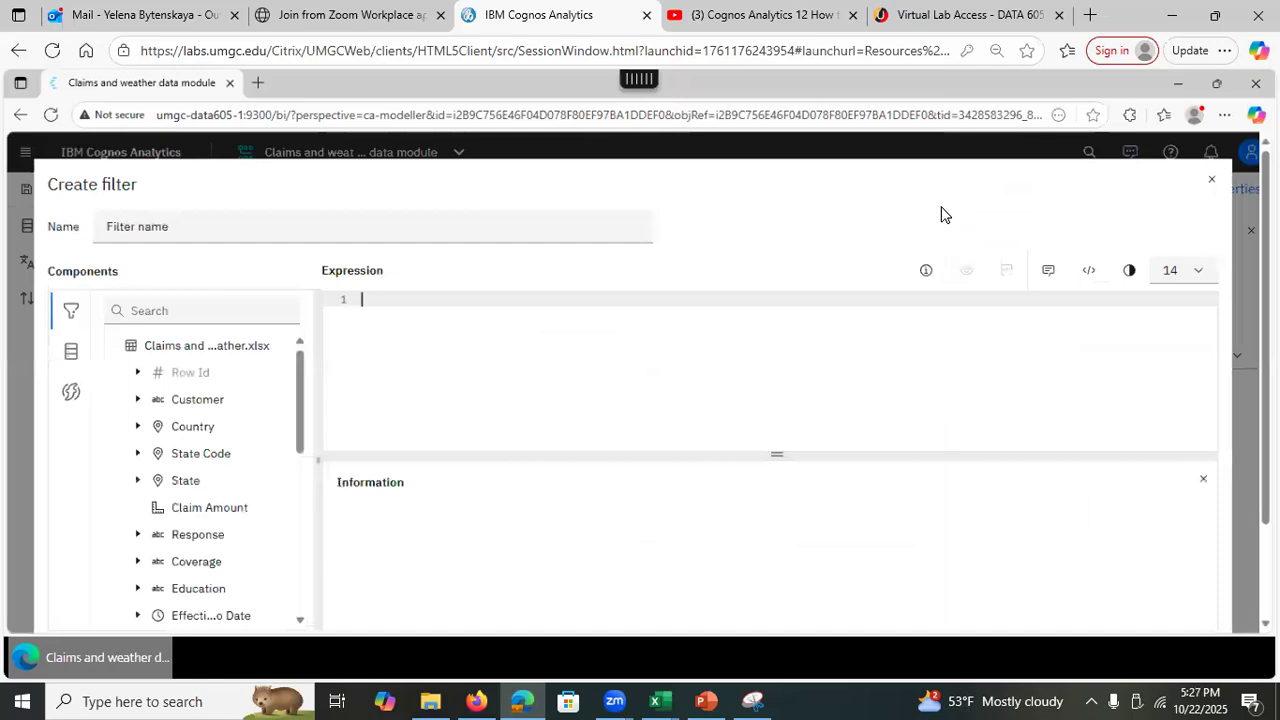
pyautogui.click(168, 226)
pyautogui.moveTo(140, 226); pyautogui.dragTo(86, 236)
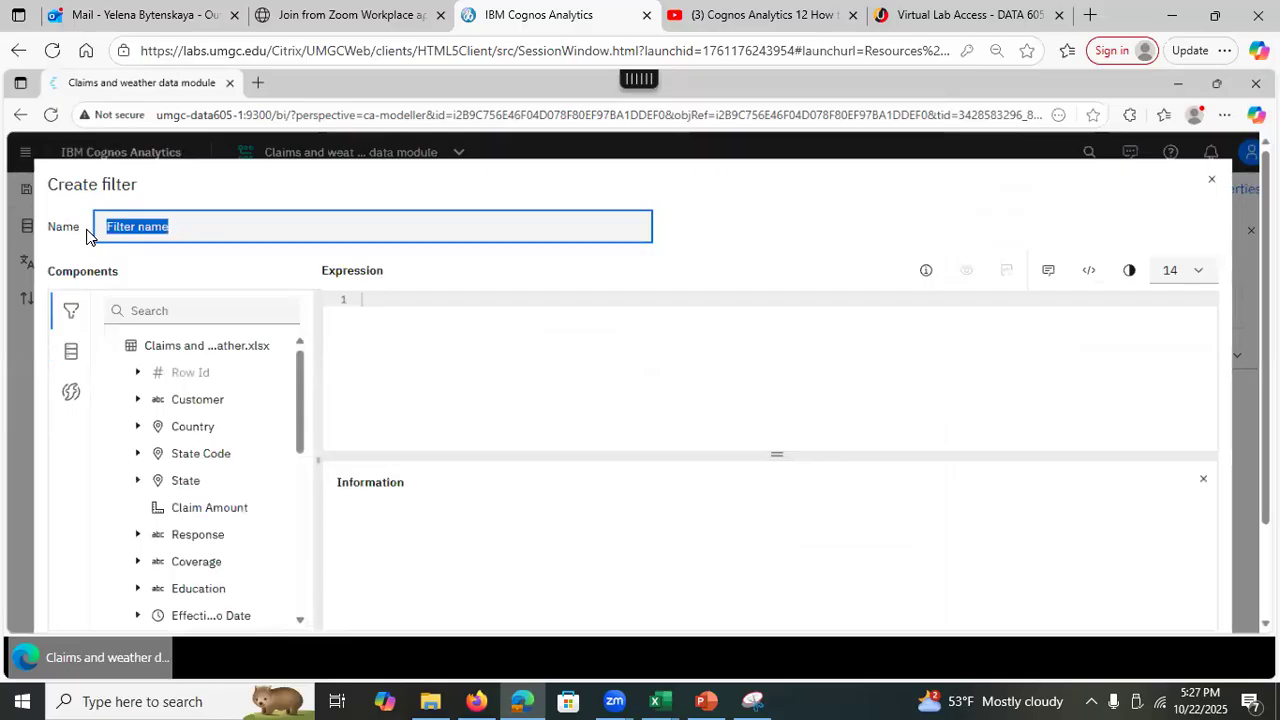
pyautogui.write('Has effective to date')
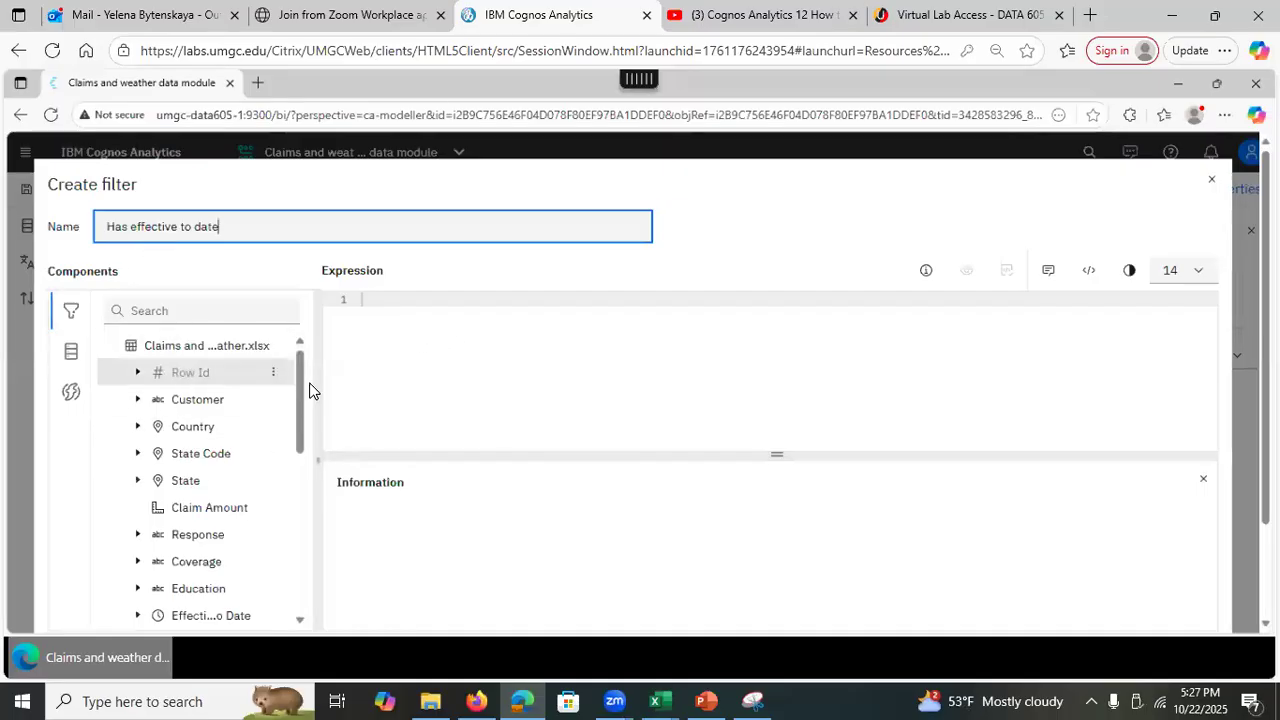
# Search the filter's components for "effe" and add the Effective To Date column to the expression.
pyautogui.moveTo(300, 409); pyautogui.dragTo(296, 371)
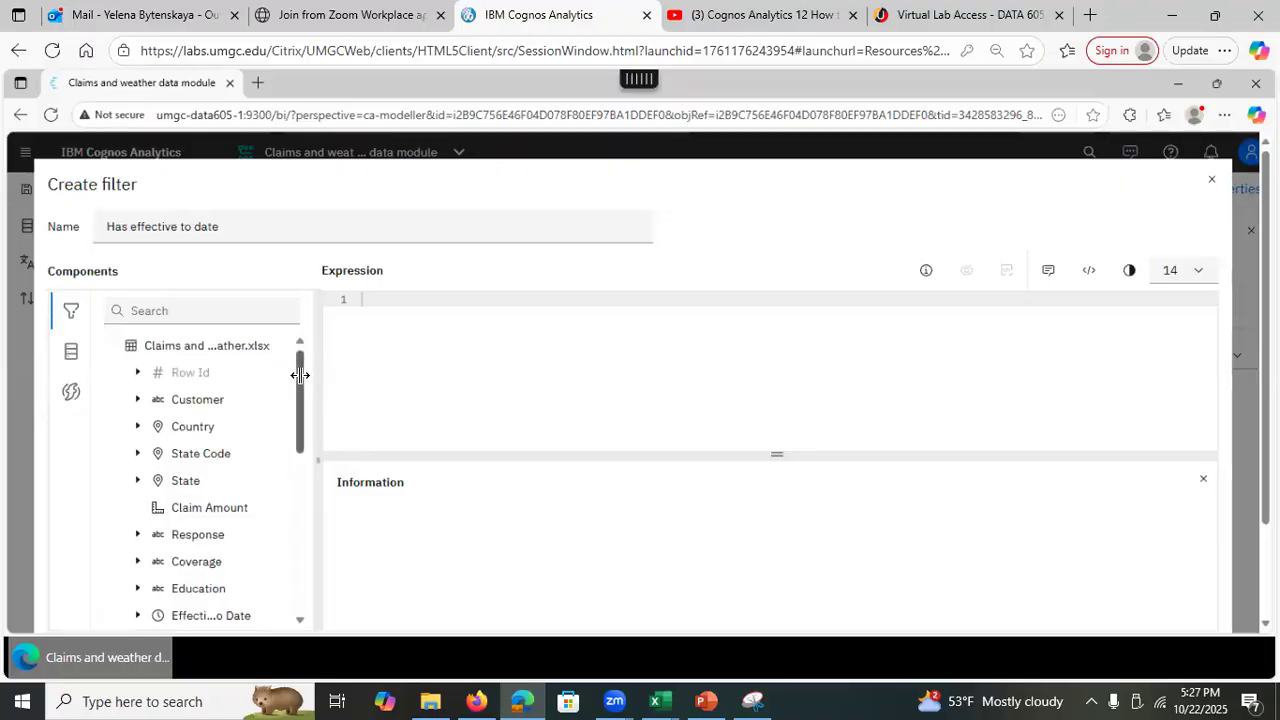
pyautogui.scroll(-3, 296, 404)
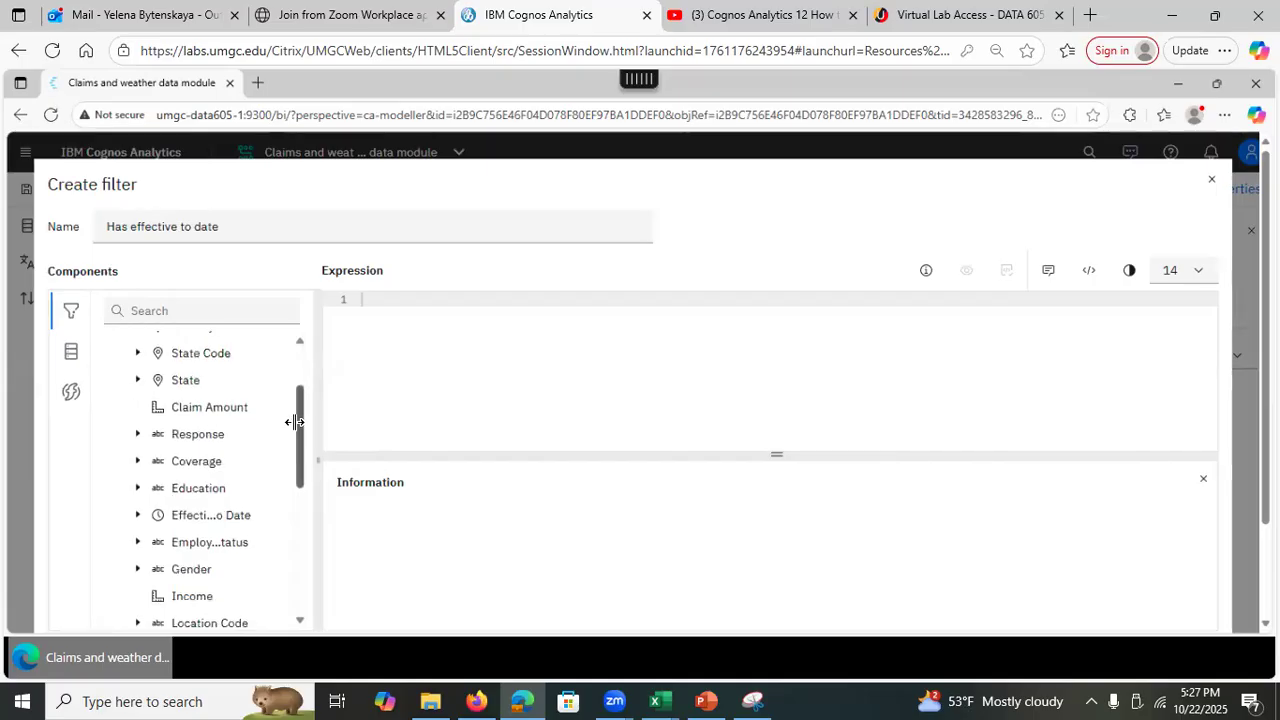
pyautogui.scroll(3, 300, 364)
pyautogui.click(183, 313)
pyautogui.write('eff')
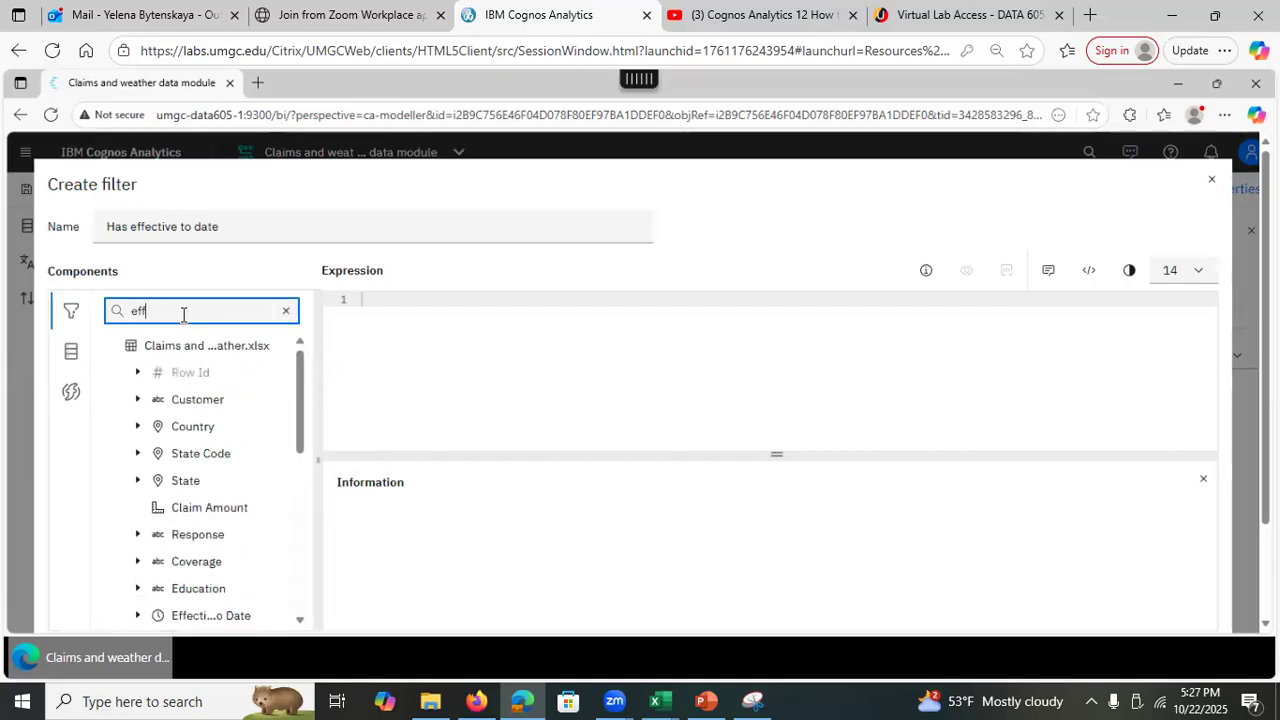
pyautogui.write('e')
pyautogui.moveTo(223, 371); pyautogui.dragTo(360, 307)
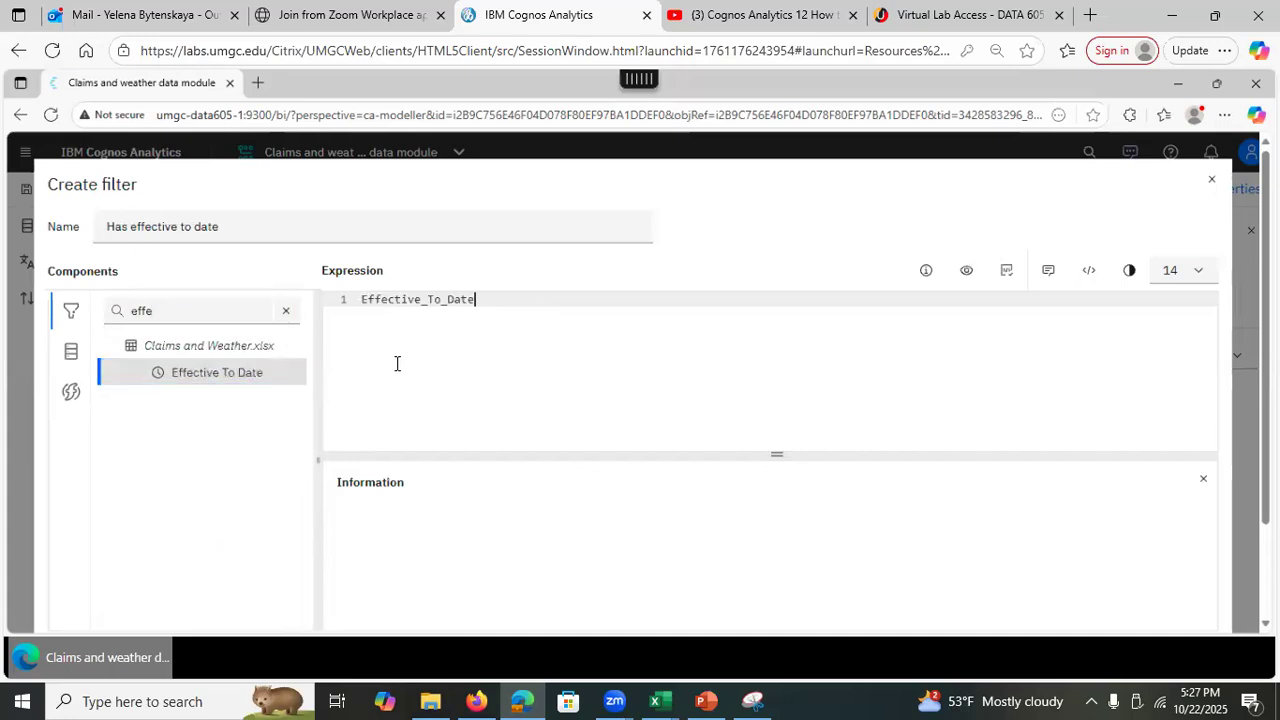
# Append the "is not missing" operator to the Effective_To_Date expression from the Operators functions.
pyautogui.click(70, 394)
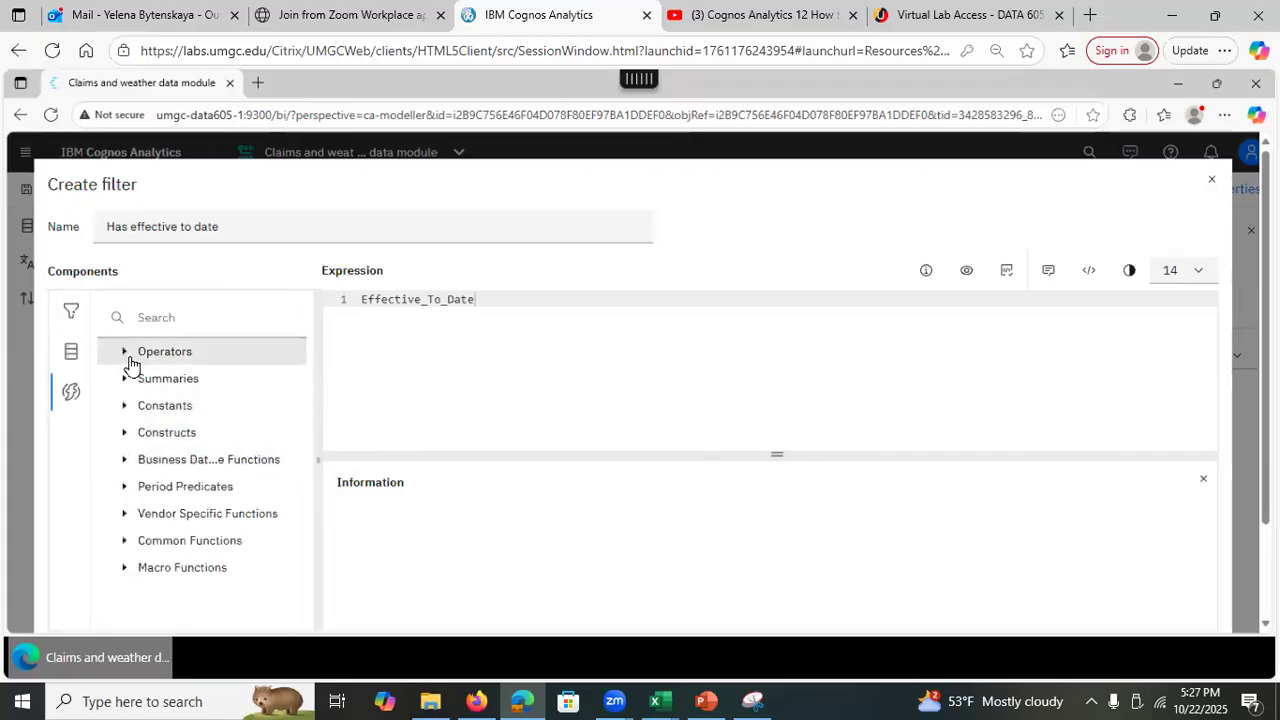
pyautogui.click(165, 352)
pyautogui.scroll(-10, 298, 433)
pyautogui.moveTo(290, 447); pyautogui.dragTo(300, 531)
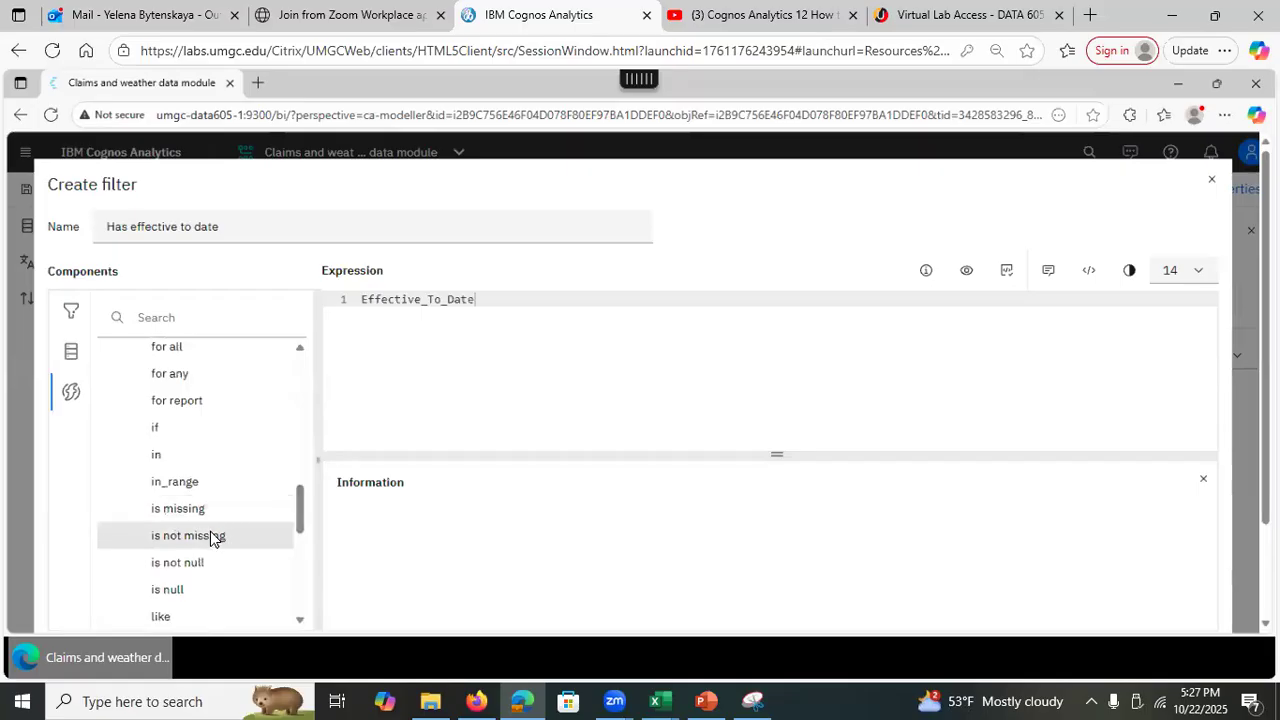
pyautogui.moveTo(210, 540); pyautogui.dragTo(530, 312)
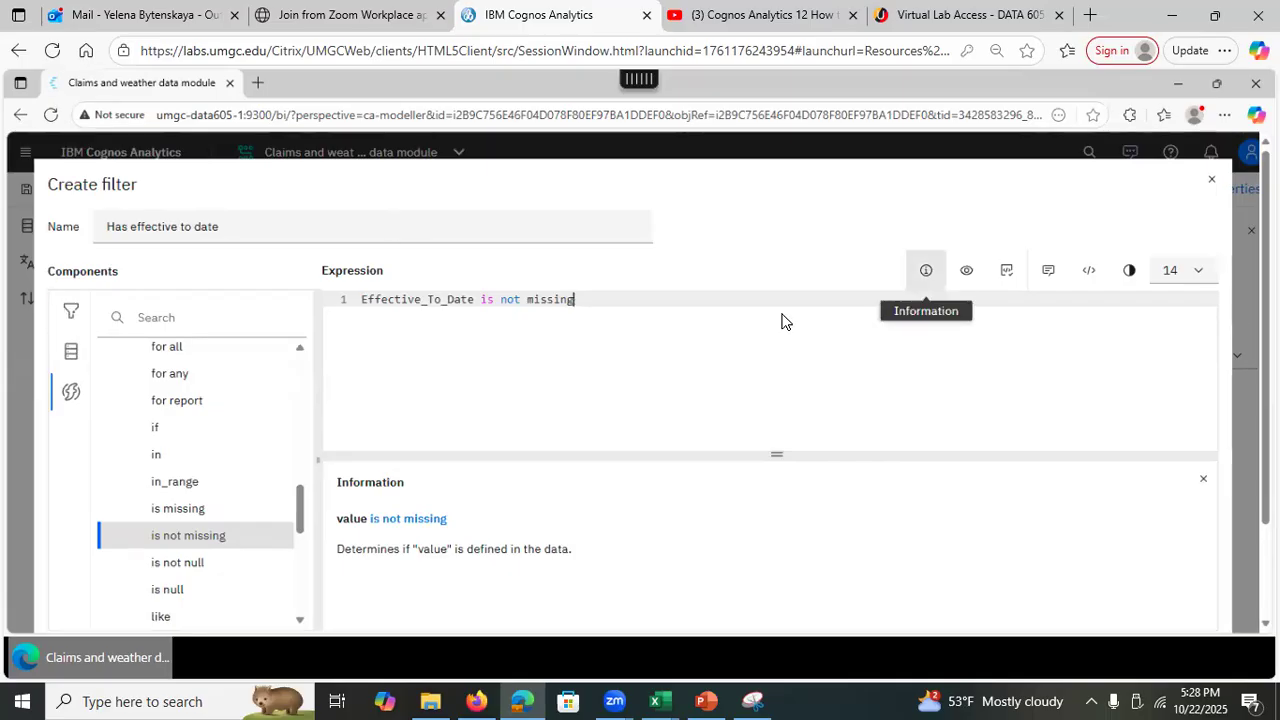
# Validate the filter expression and save the "Has effective to date" filter.
pyautogui.click(1006, 281)
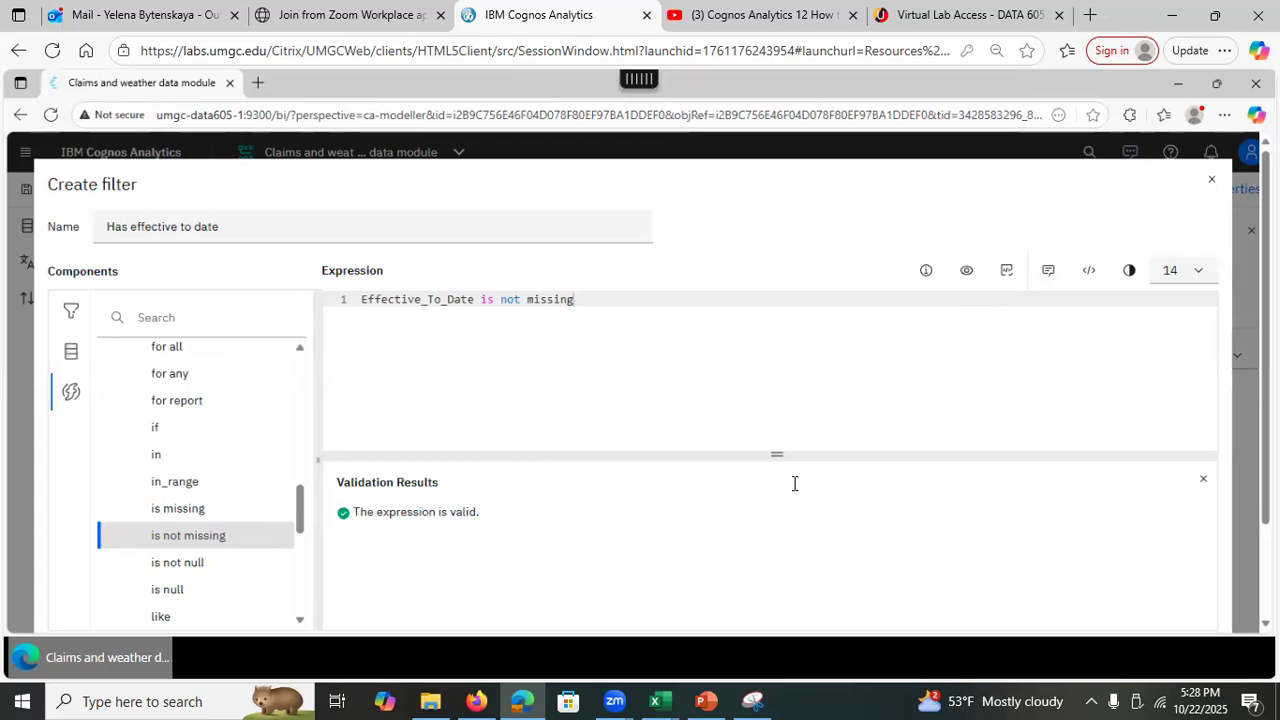
pyautogui.scroll(-2, 776, 400)
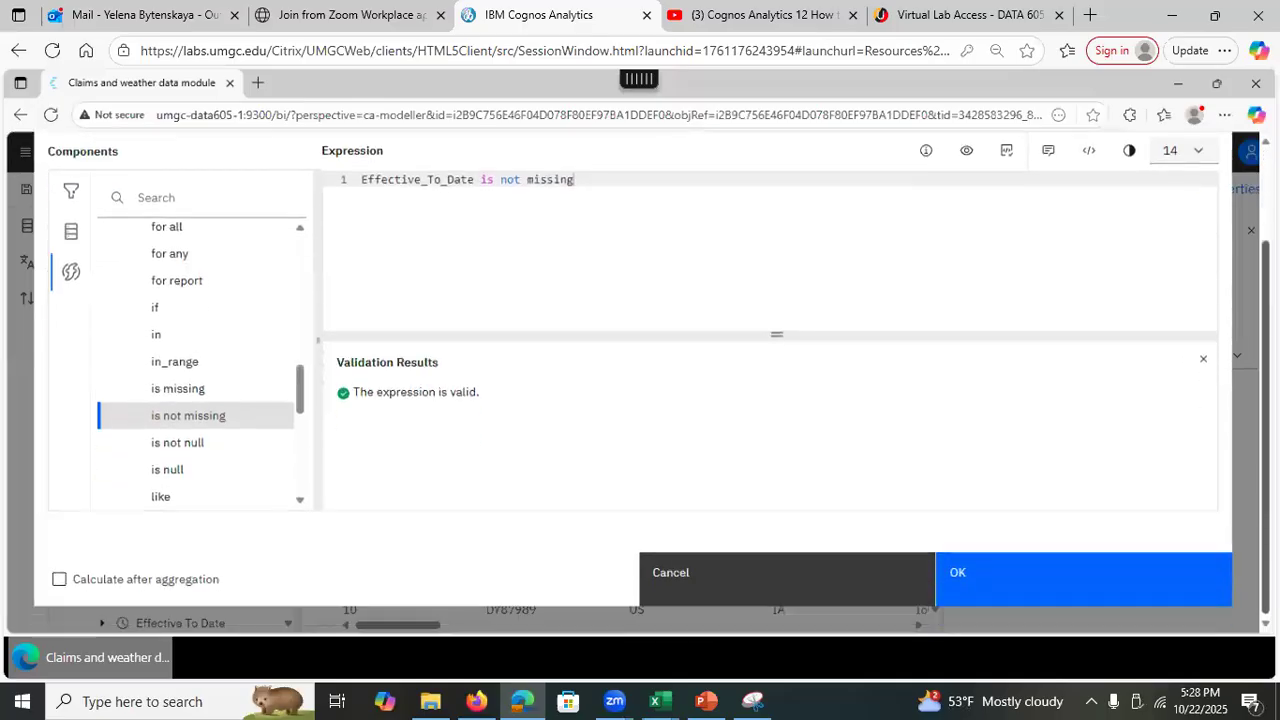
pyautogui.click(1079, 582)
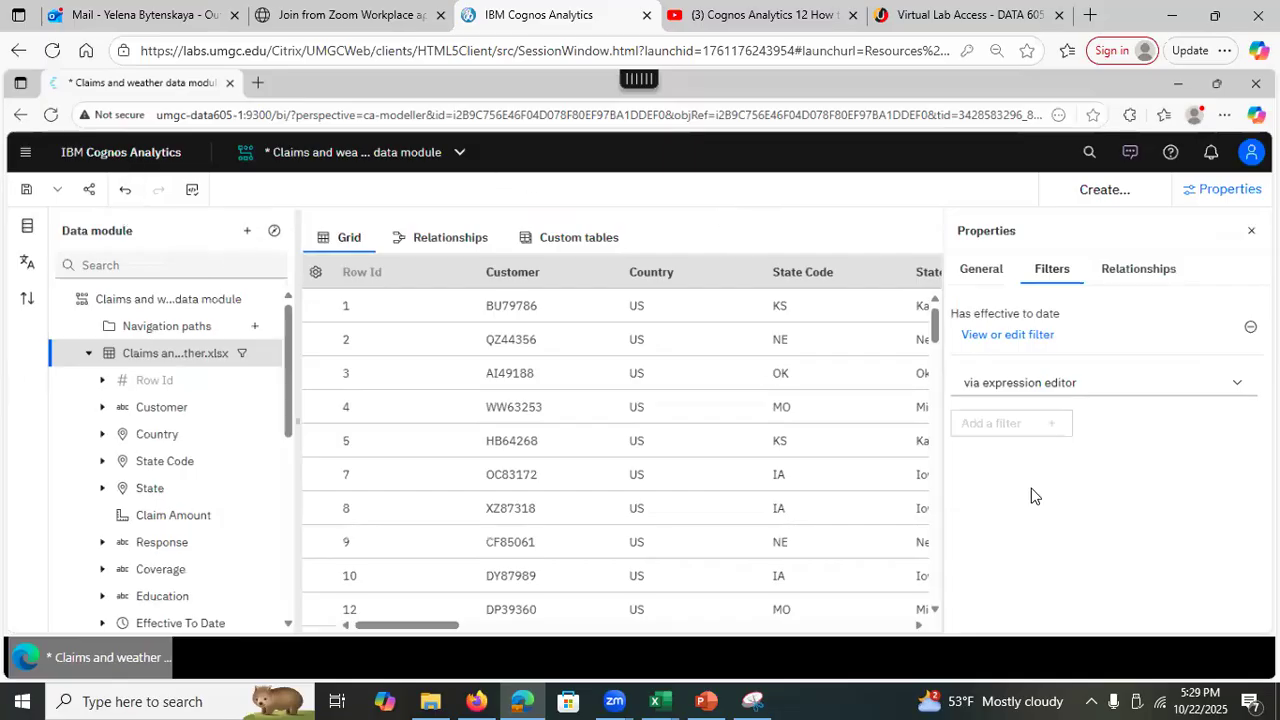
# Review the definition of the "Has effective to date" filter without changing it, and look over the table's grid.
pyautogui.click(1013, 339)
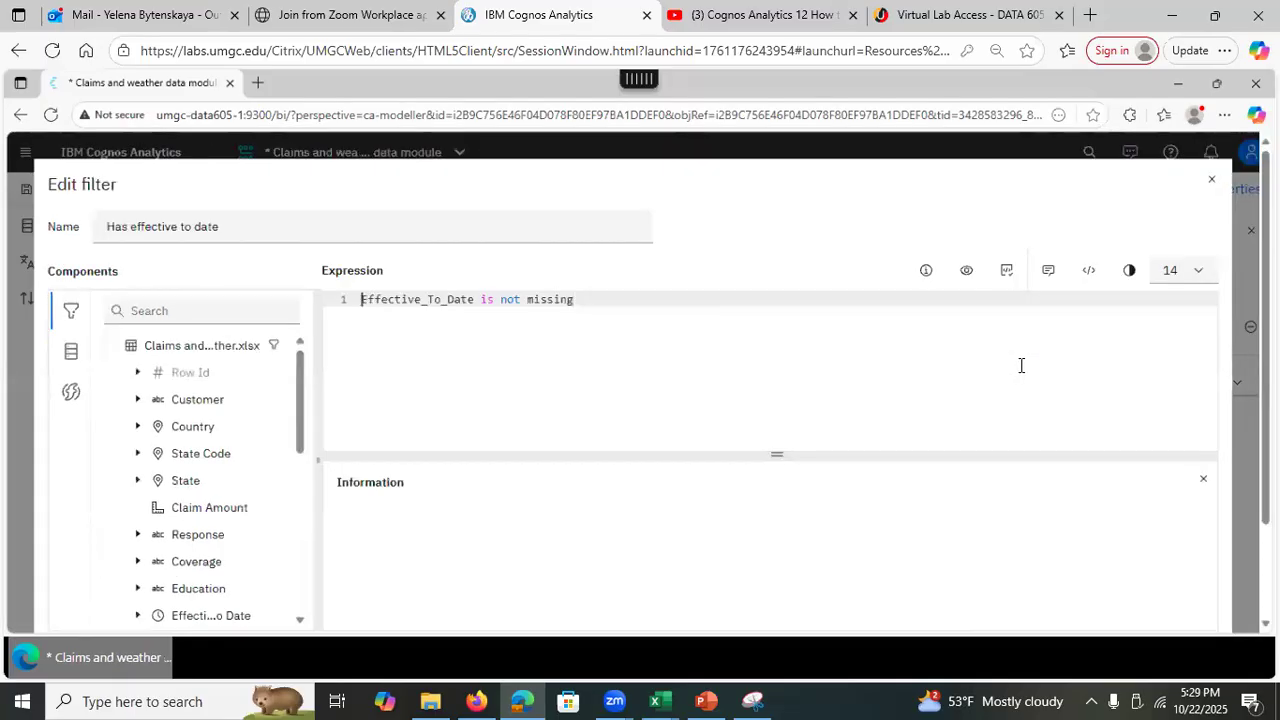
pyautogui.click(1210, 185)
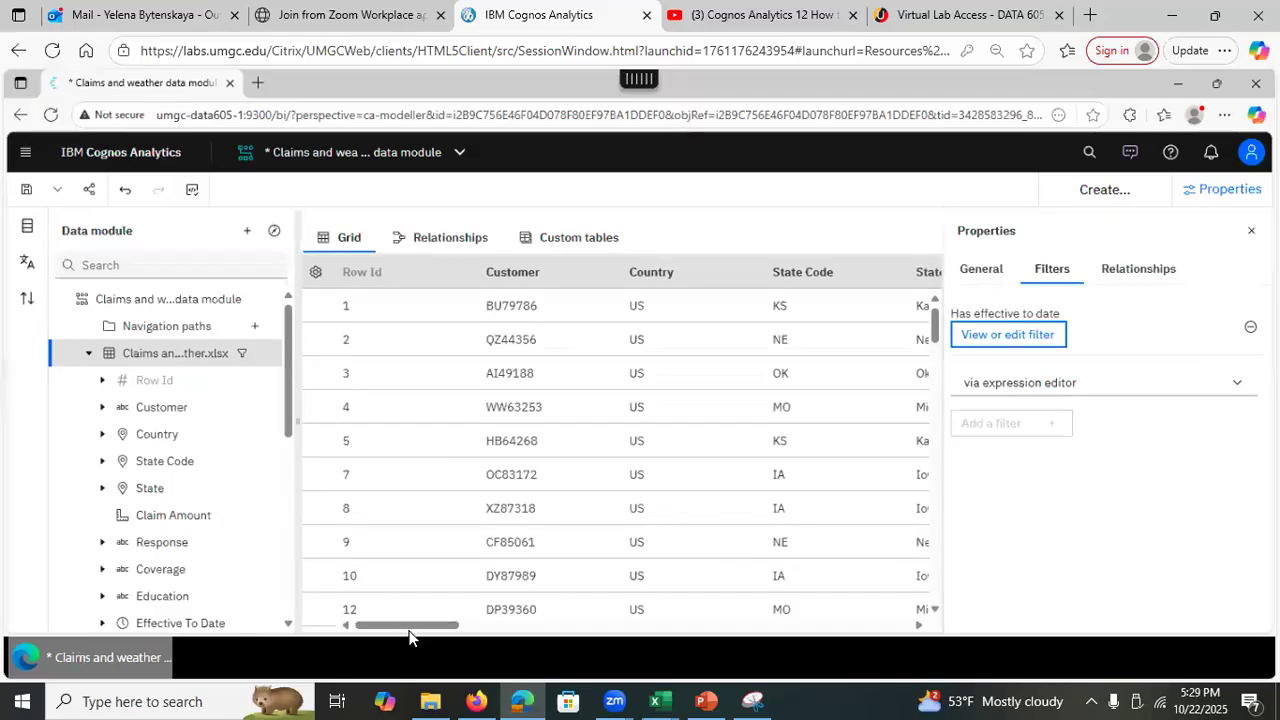
pyautogui.moveTo(409, 626); pyautogui.dragTo(305, 632)
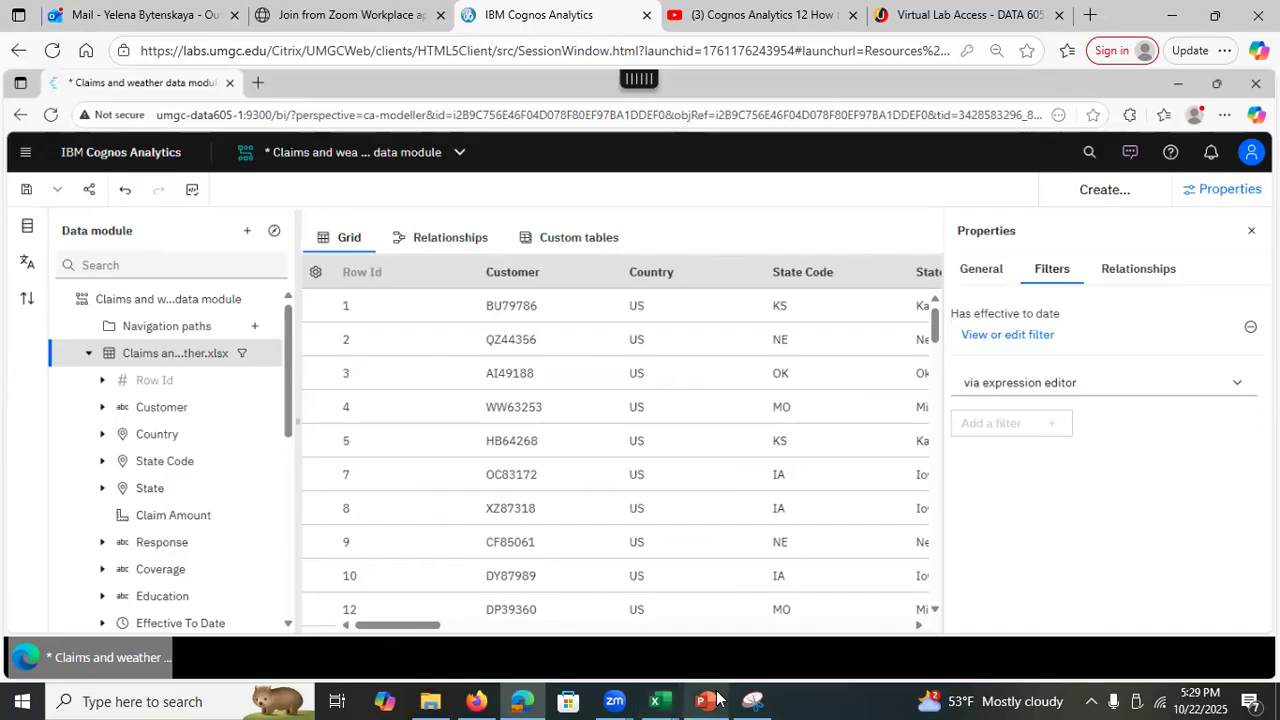
# Switch to PowerPoint, read the selectable filter example on slide 22, and return to the Cognos data module.
pyautogui.moveTo(716, 698)
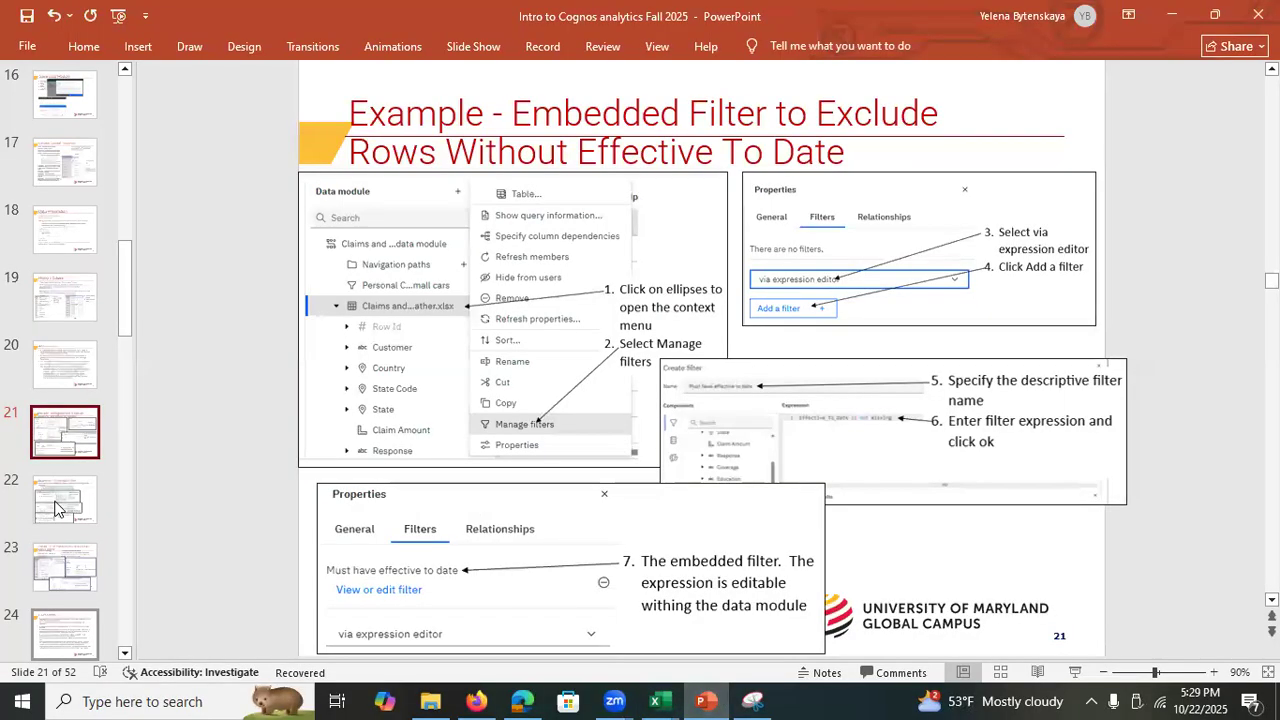
pyautogui.click(60, 505)
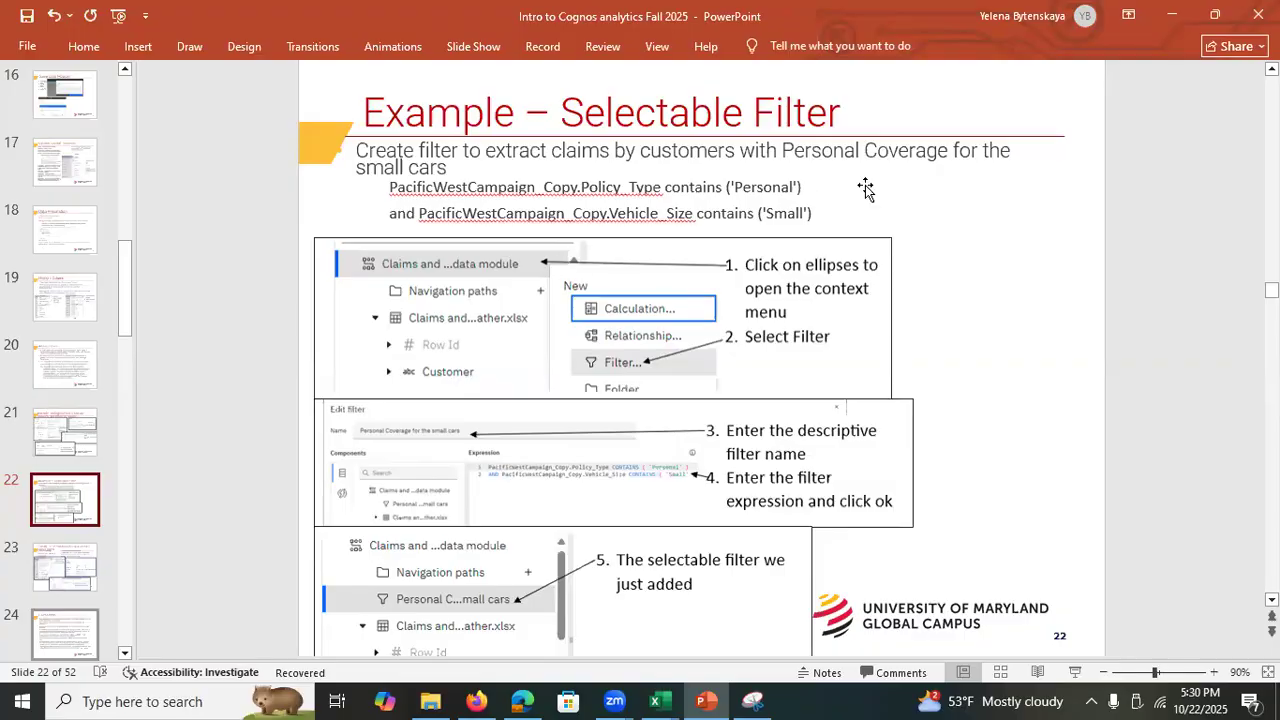
pyautogui.click(1168, 18)
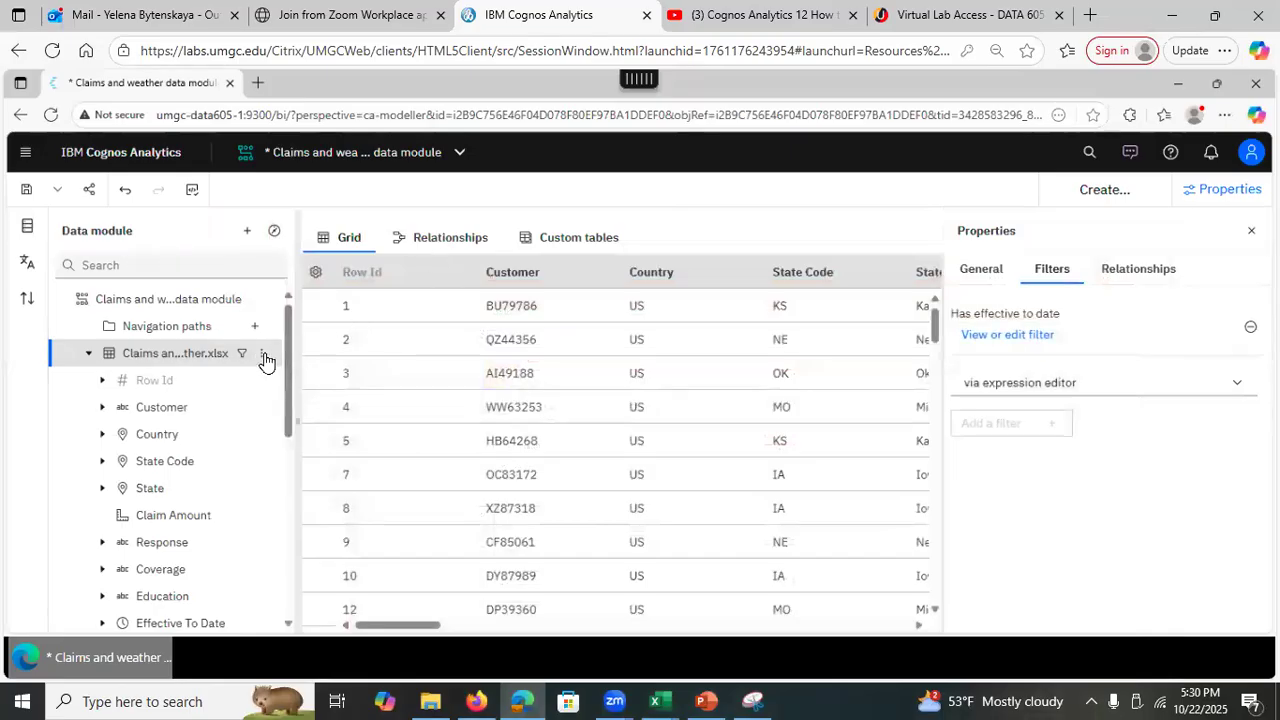
# Start a new filter on the Claims and Weather.xlsx table and glance at the selectable filter example in PowerPoint.
pyautogui.click(263, 356)
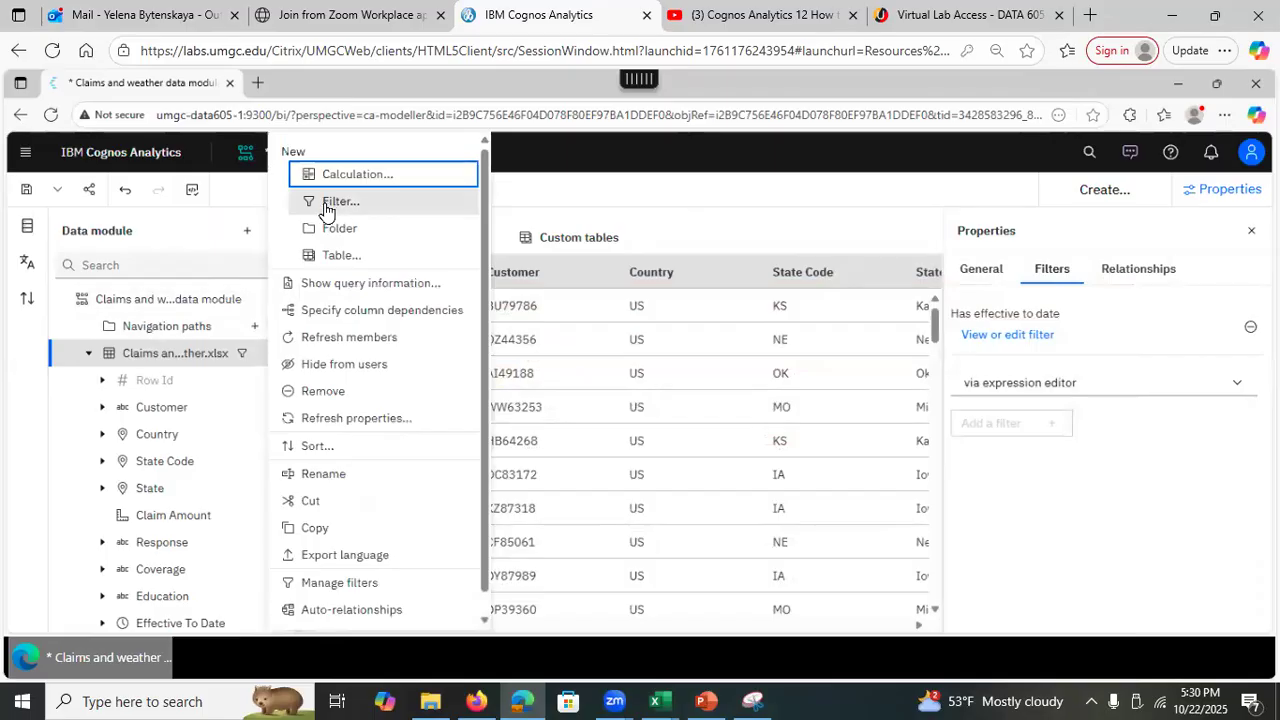
pyautogui.click(327, 203)
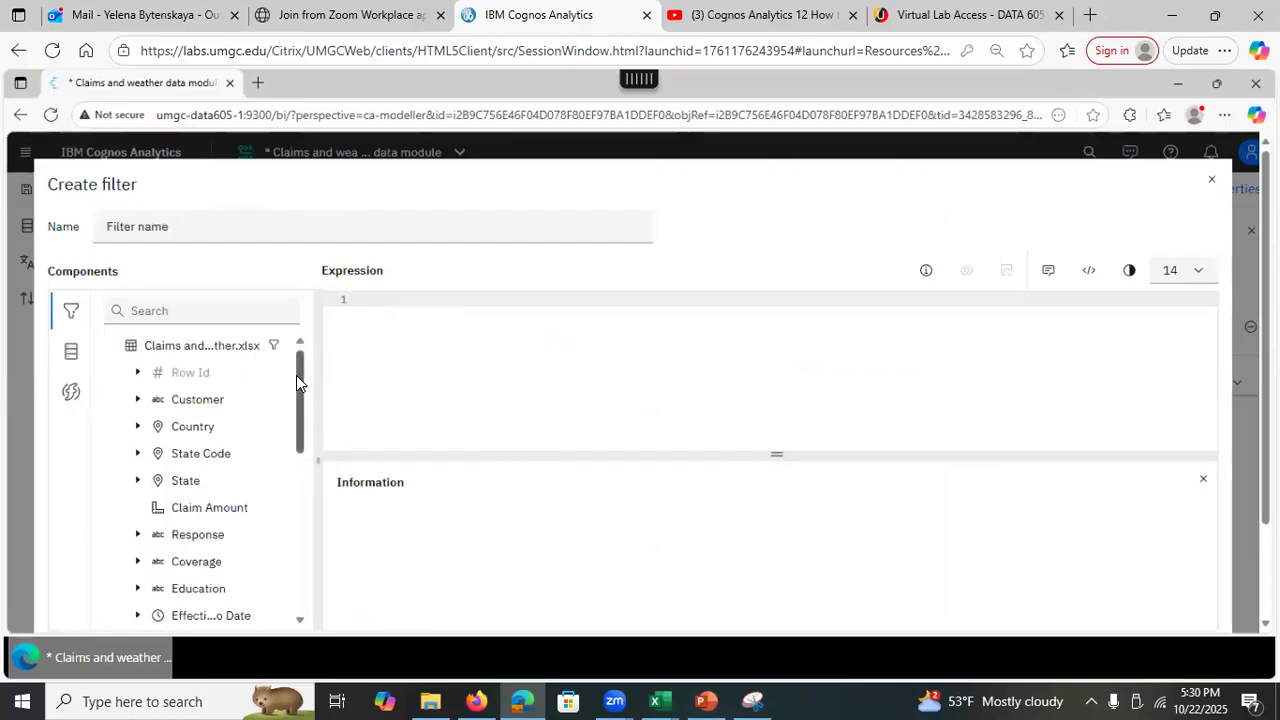
pyautogui.click(707, 699)
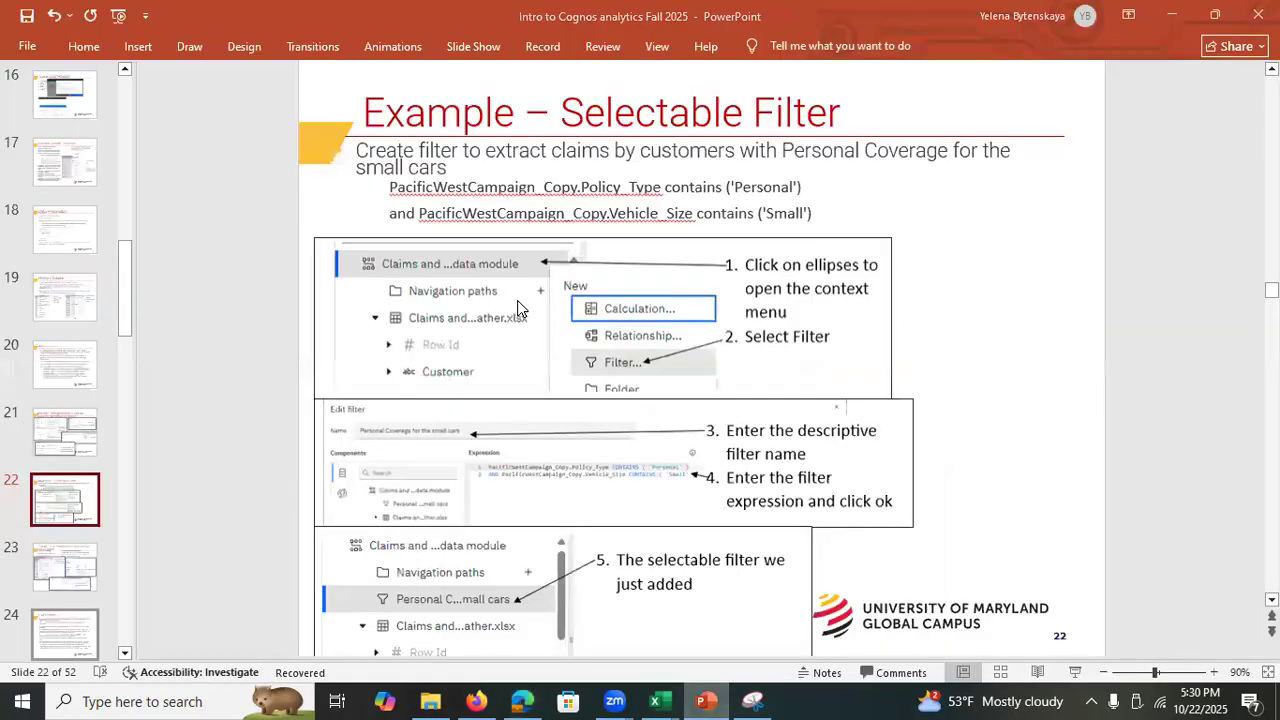
pyautogui.click(707, 699)
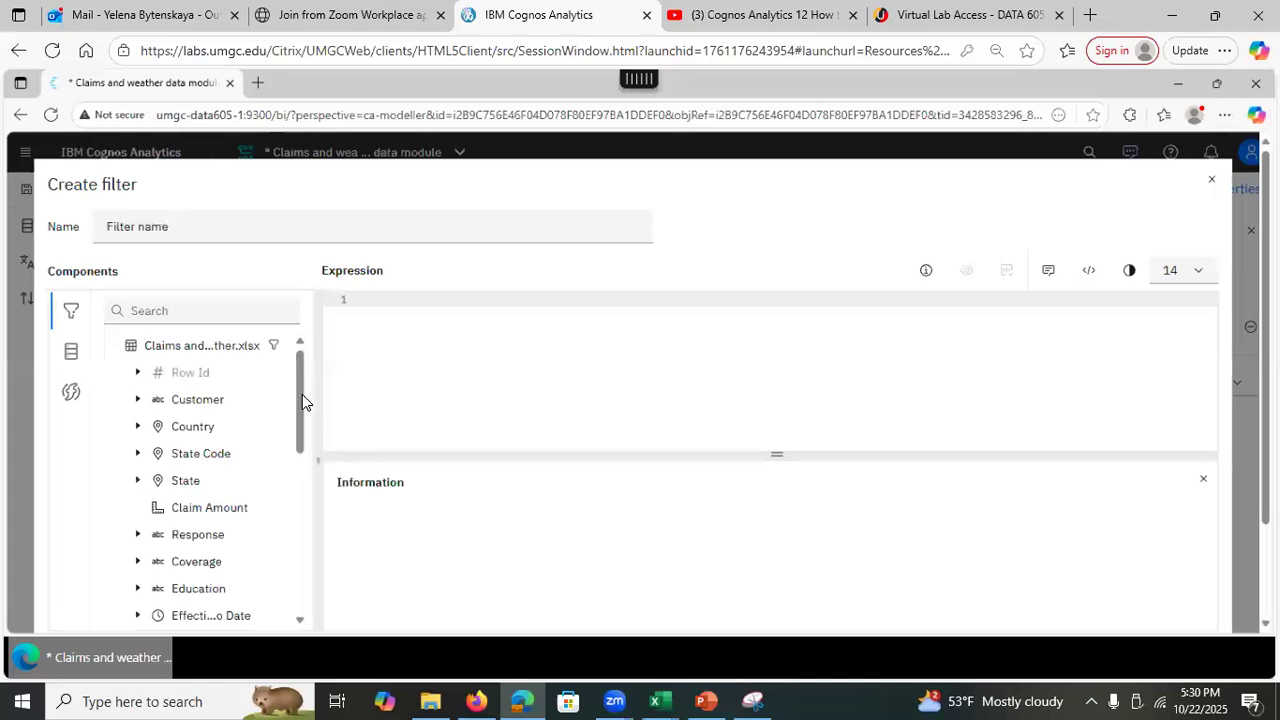
# Begin the filter expression with the Policy Type column, the contains operator and an empty pair of parentheses.
pyautogui.scroll(-1, 302, 430)
pyautogui.moveTo(302, 430); pyautogui.dragTo(308, 522)
pyautogui.moveTo(204, 564); pyautogui.dragTo(398, 302)
pyautogui.write('con')
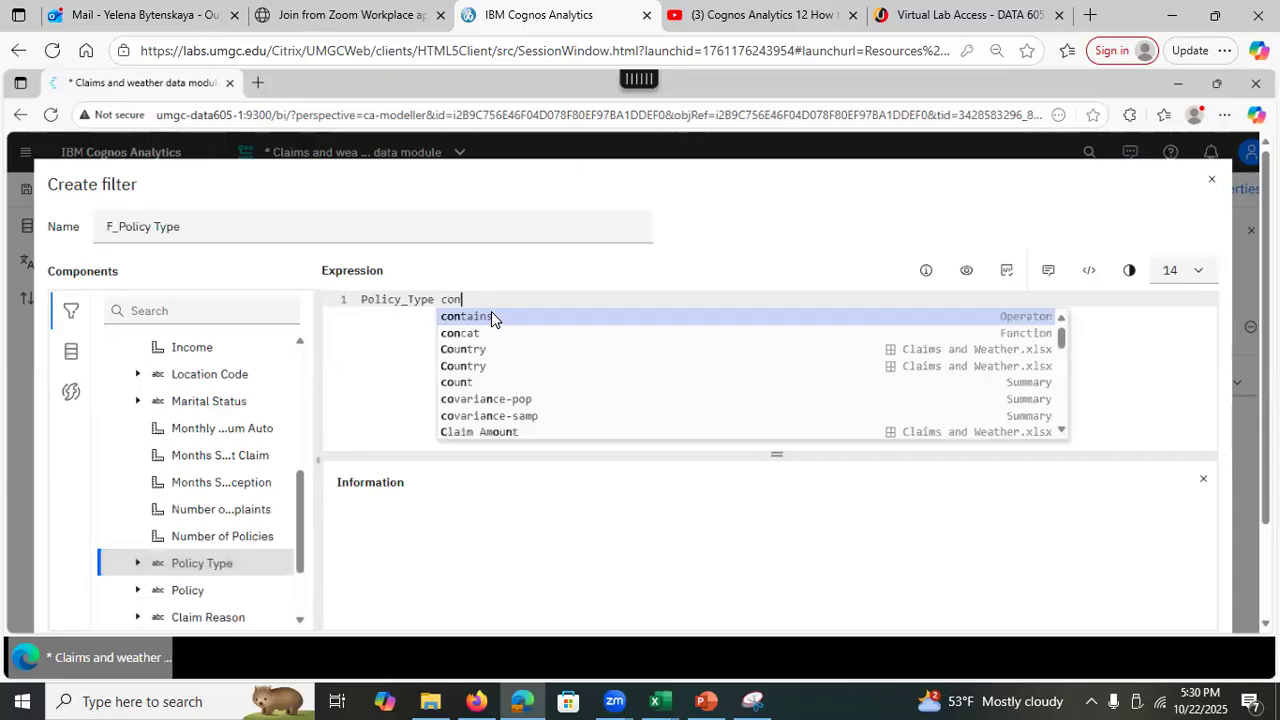
pyautogui.write('t')
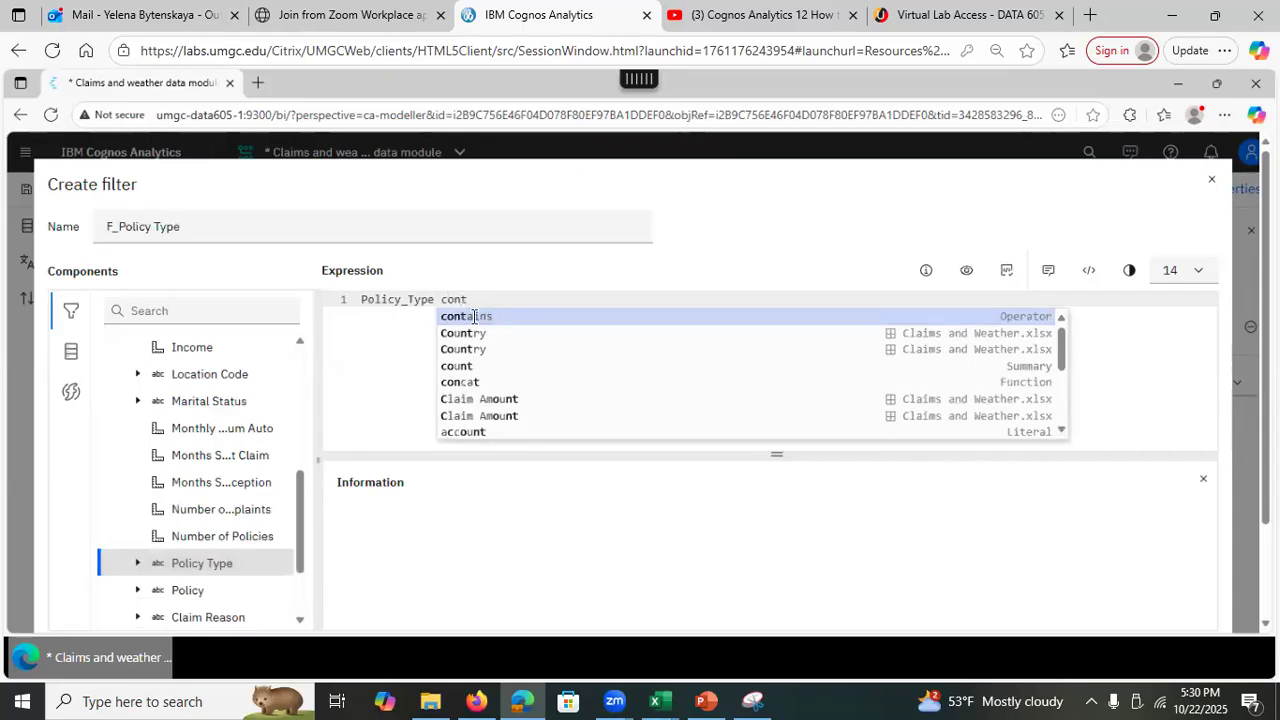
pyautogui.click(474, 316)
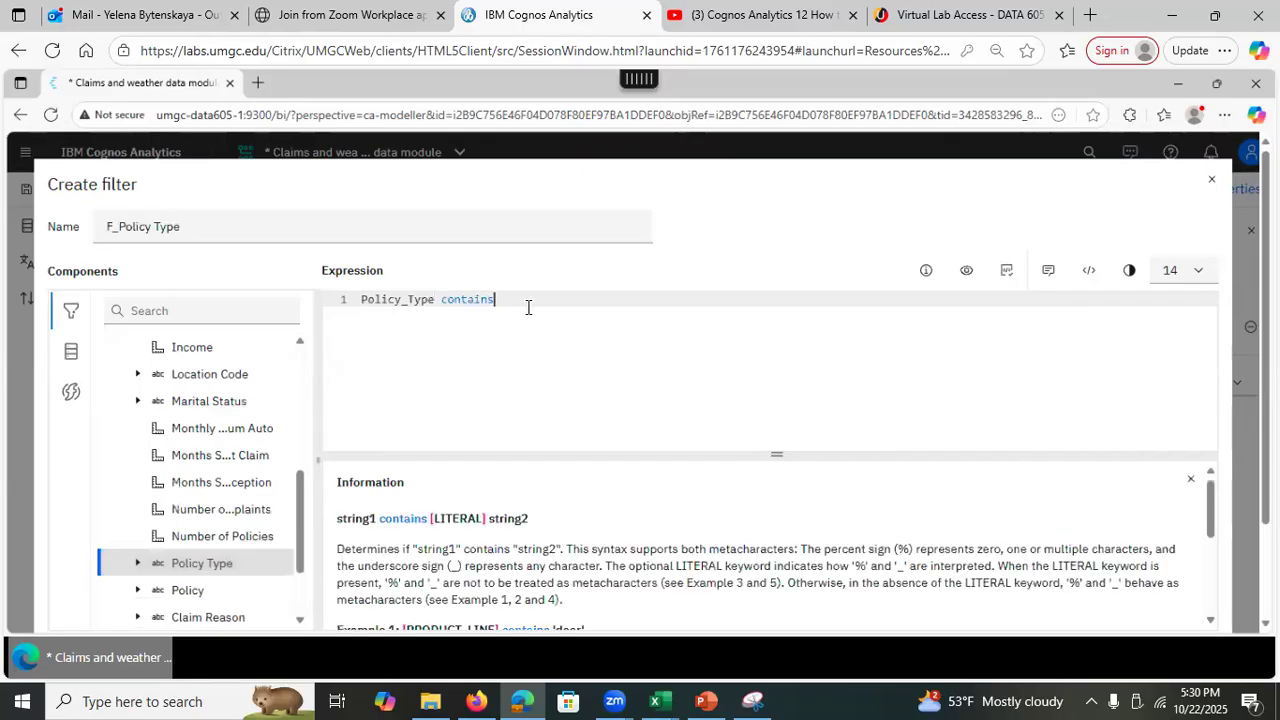
pyautogui.write('()')
# Check the policy type value on the PowerPoint slide and enter 'Personal' inside the parentheses of the Policy_Type condition.
pyautogui.moveTo(714, 698)
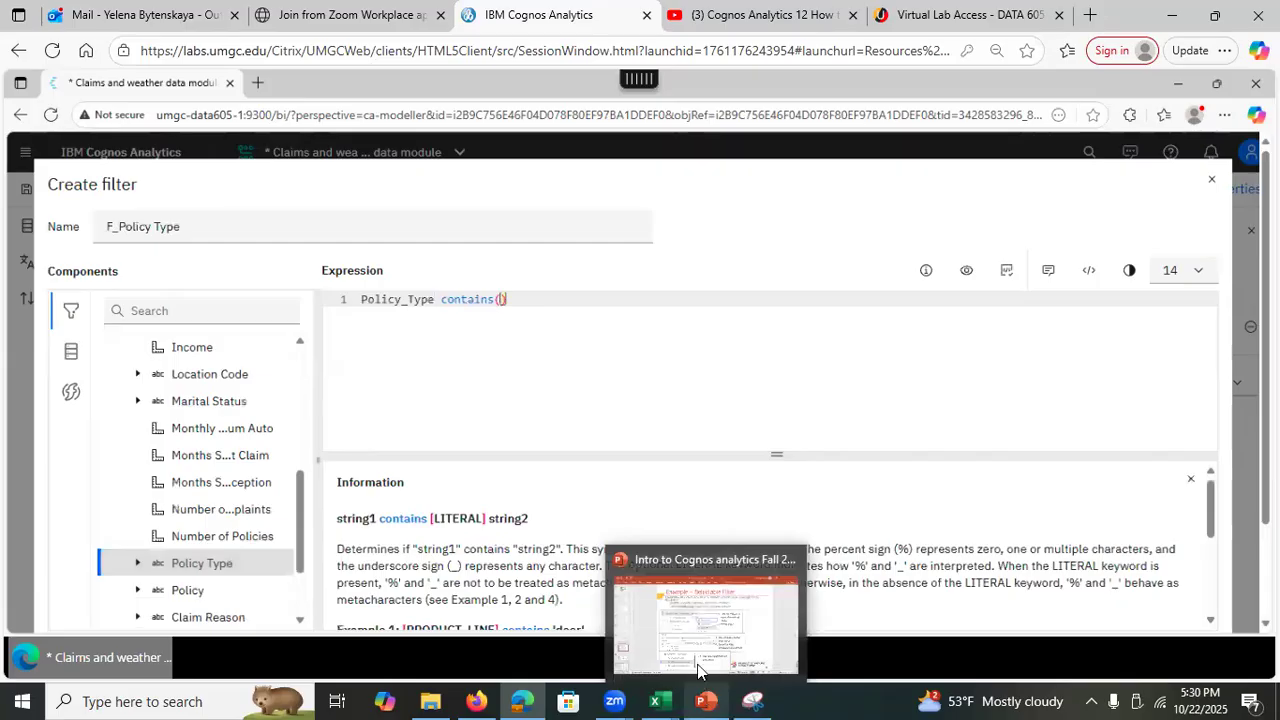
pyautogui.click(708, 612)
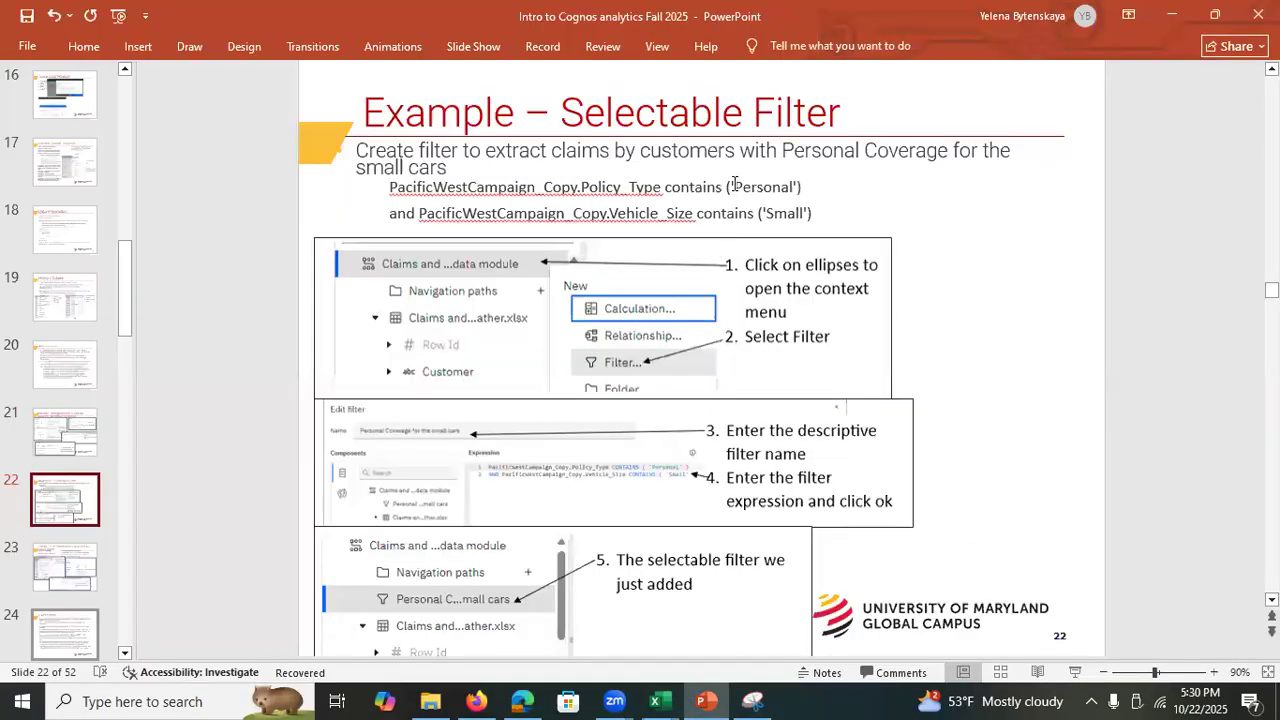
pyautogui.moveTo(729, 187)
pyautogui.mouseDown()
pyautogui.moveTo(800, 188)
pyautogui.moveTo(757, 189)
pyautogui.mouseUp()
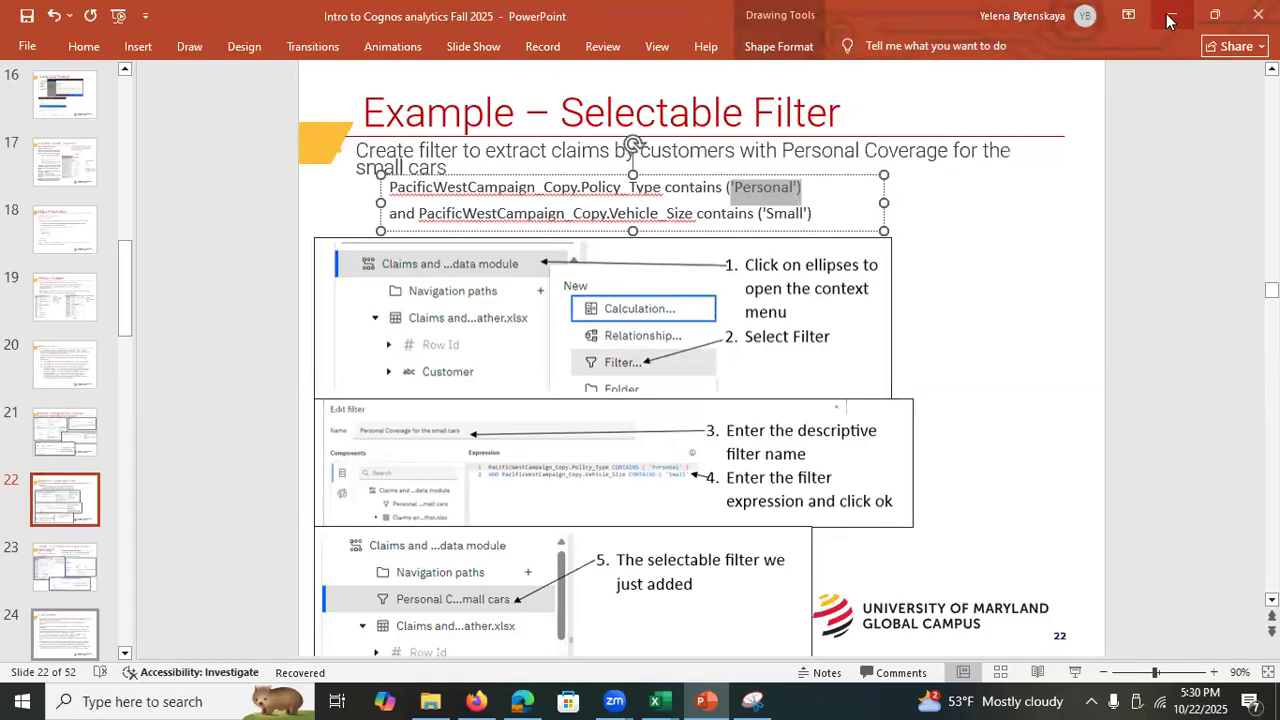
pyautogui.hotkey('alt', 'Tab')
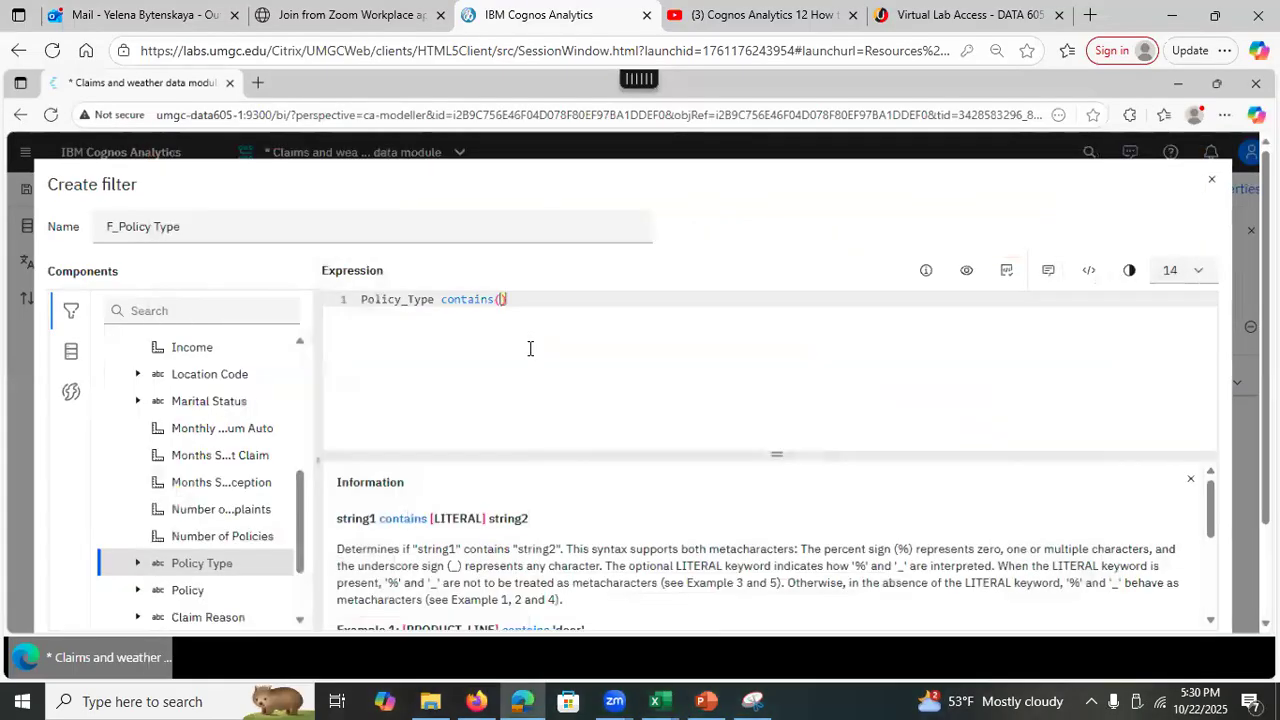
pyautogui.write("'Personal")
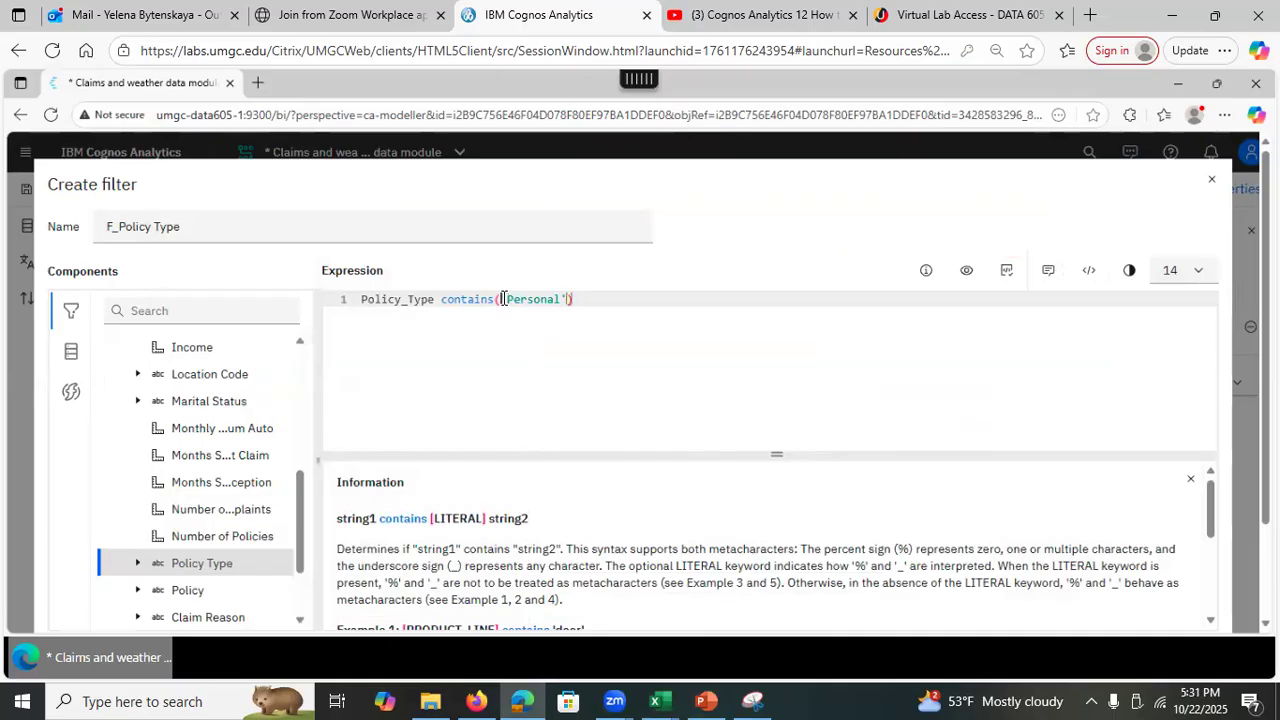
# Extend the filter expression with a second line joining the Vehicle Size column through the and operator.
pyautogui.click(605, 298)
pyautogui.press('Return')
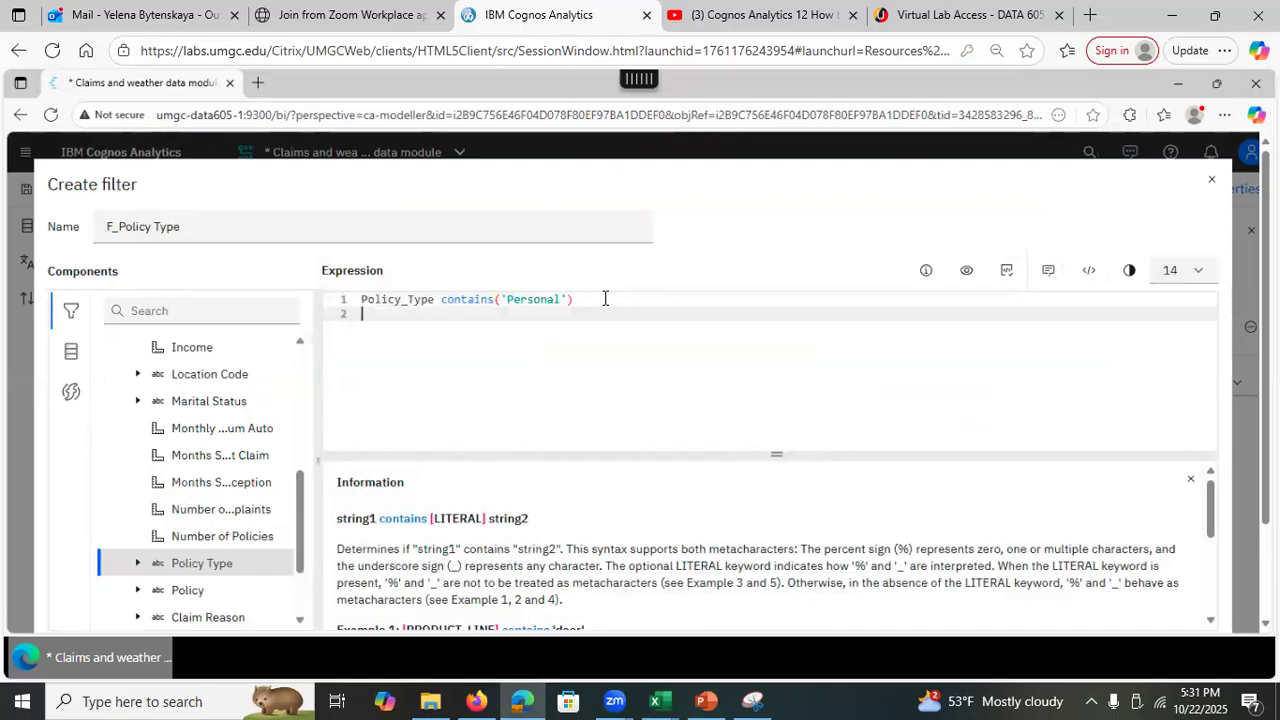
pyautogui.write('and')
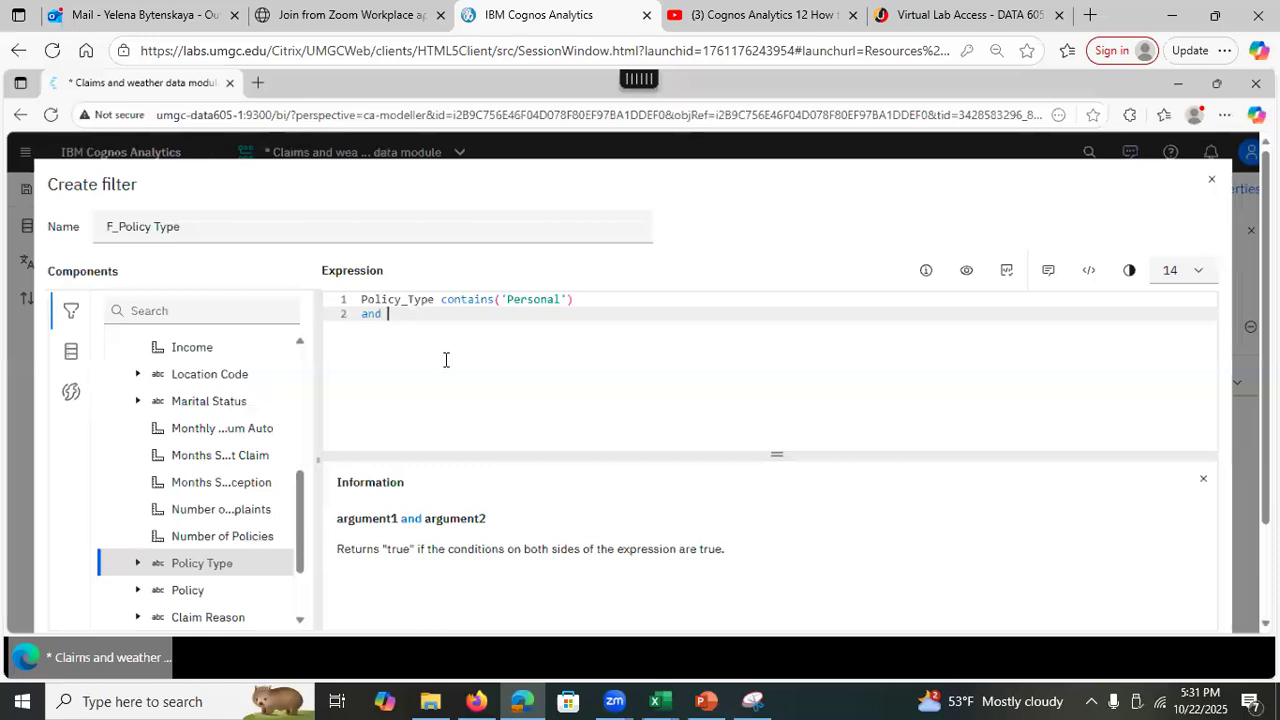
pyautogui.moveTo(299, 487); pyautogui.dragTo(296, 536)
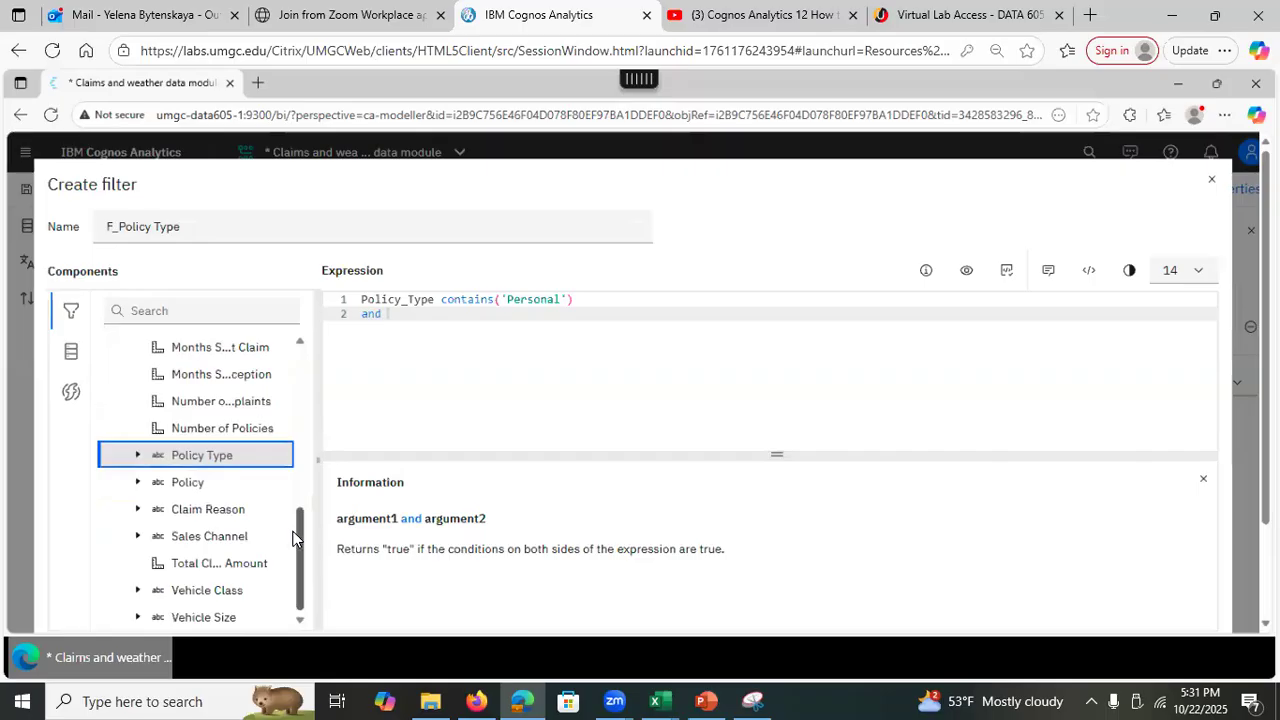
pyautogui.click(138, 617)
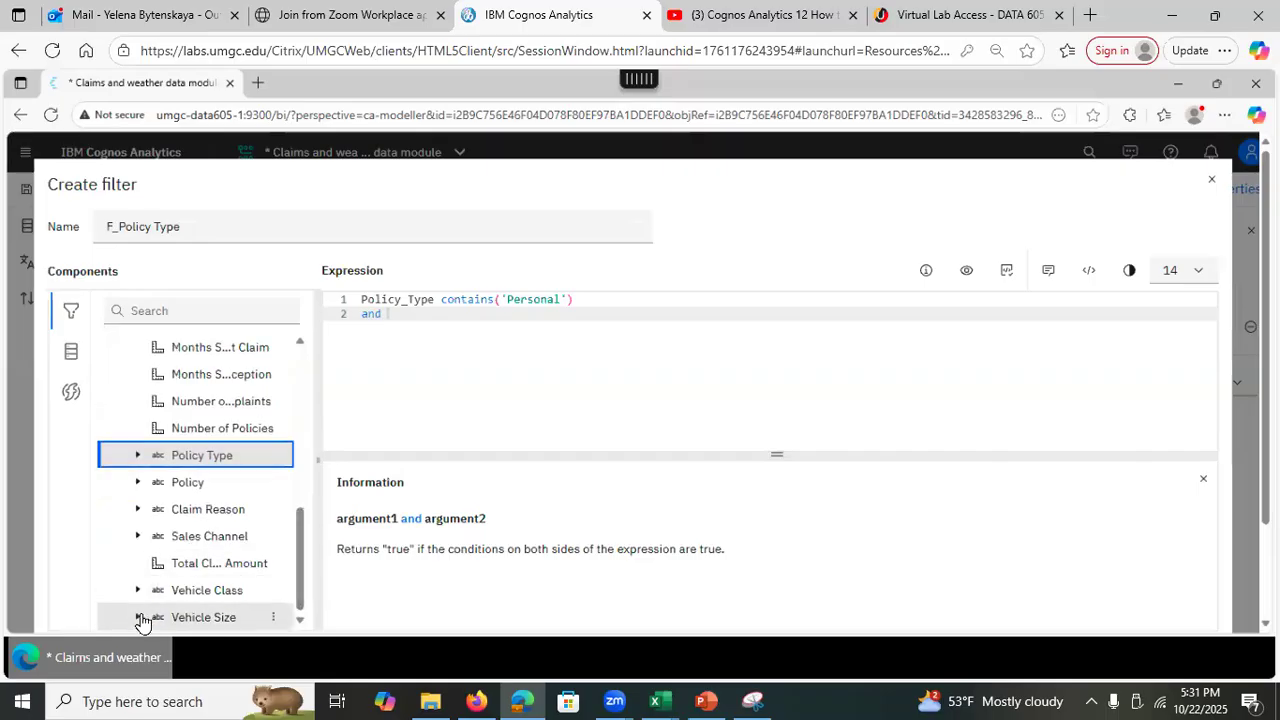
pyautogui.moveTo(294, 564); pyautogui.dragTo(296, 584)
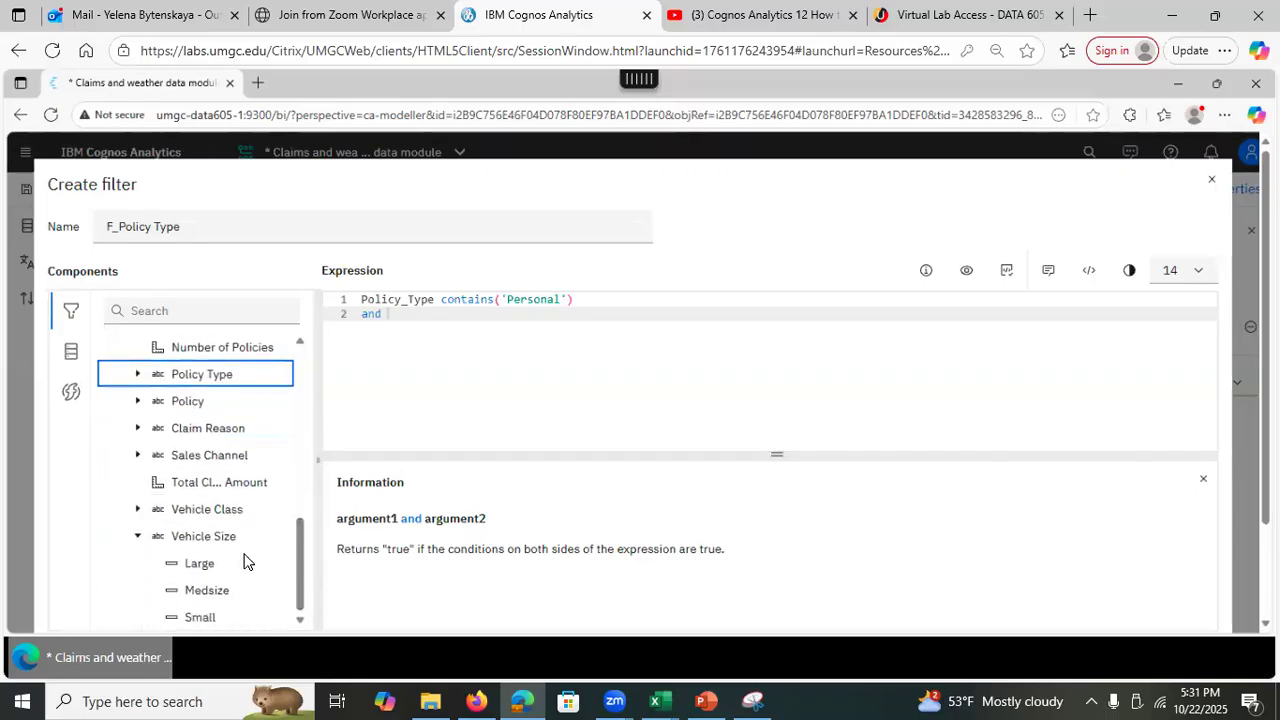
pyautogui.moveTo(167, 543); pyautogui.dragTo(463, 356)
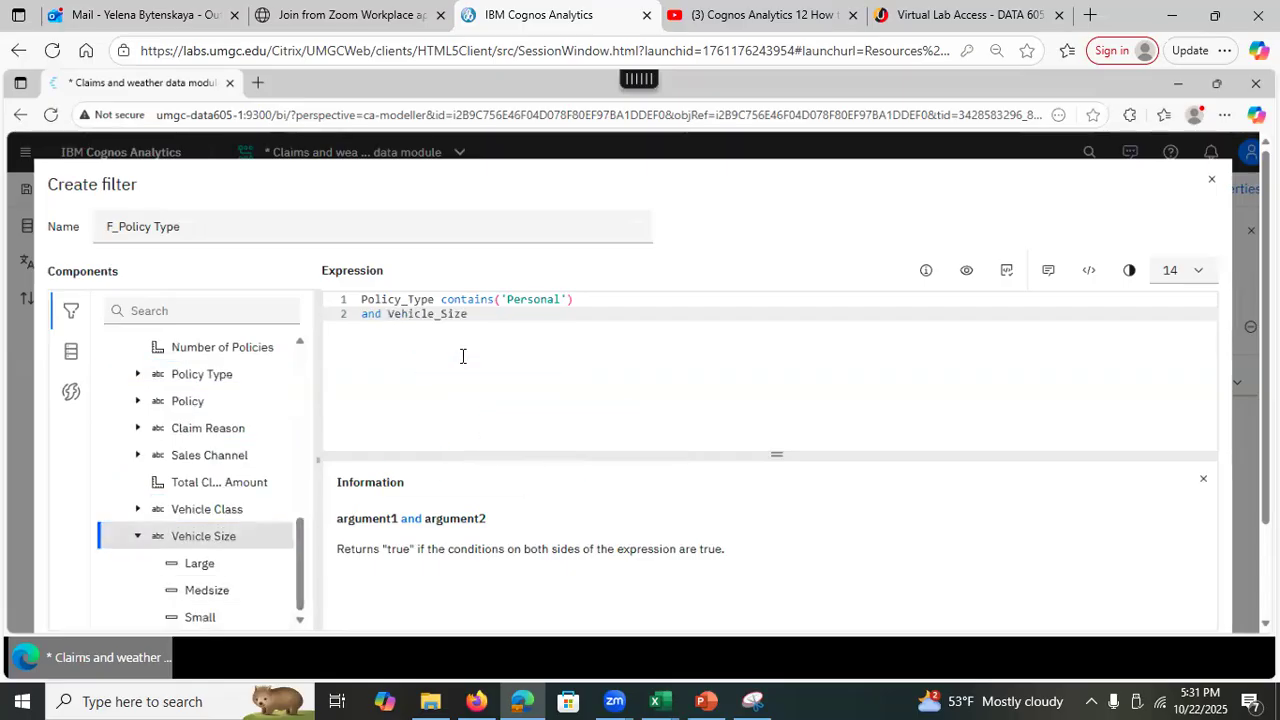
# Complete the Vehicle_Size condition with contains('Small'), and validate and format the filter expression.
pyautogui.write('contains')
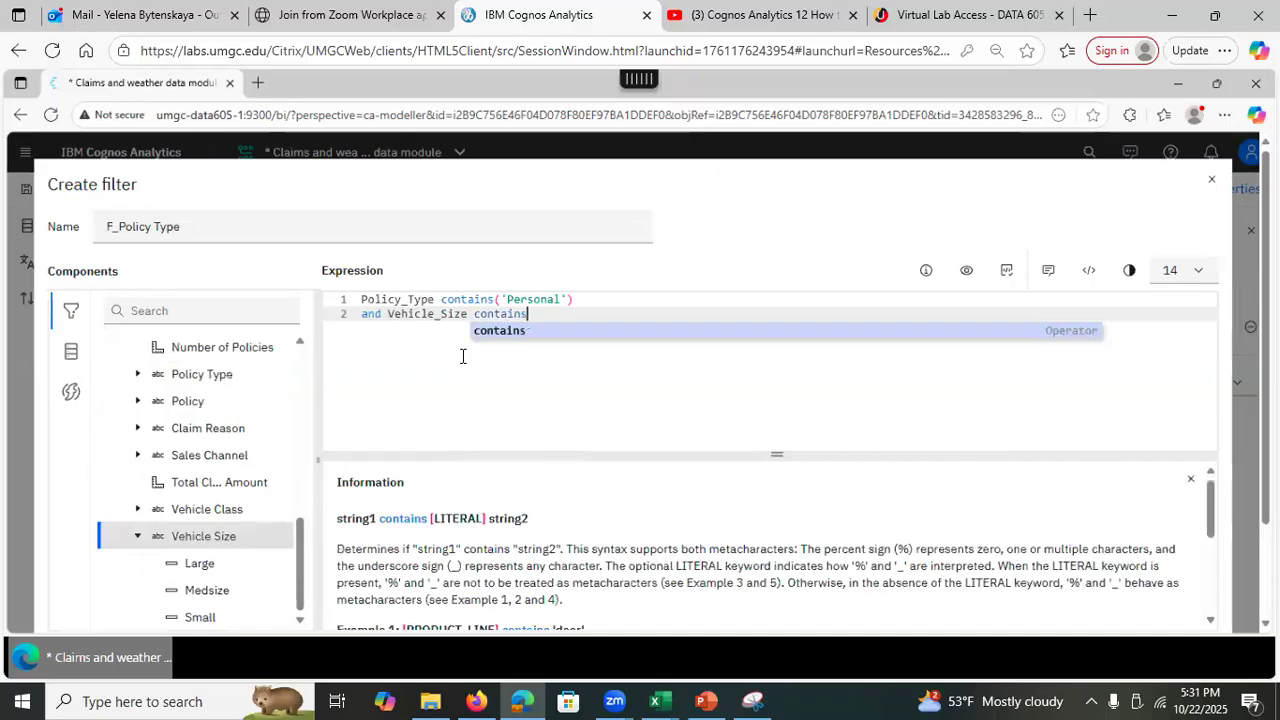
pyautogui.write("('Small")
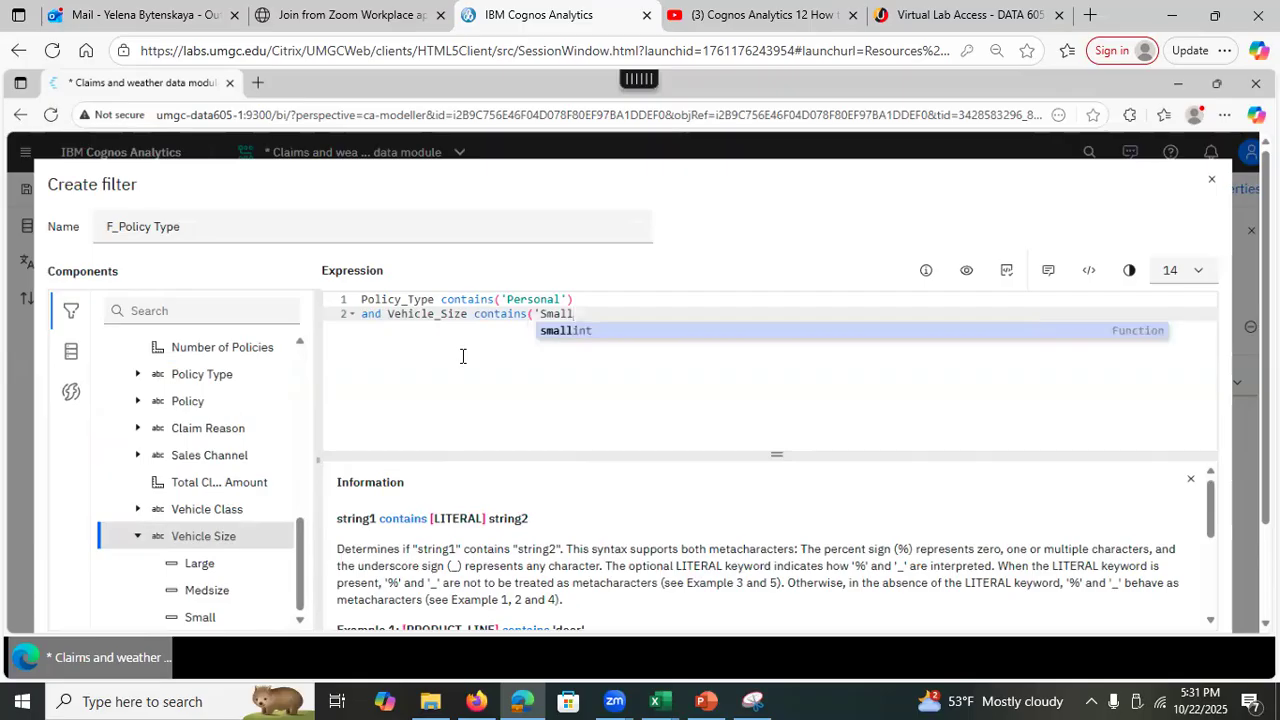
pyautogui.write("')")
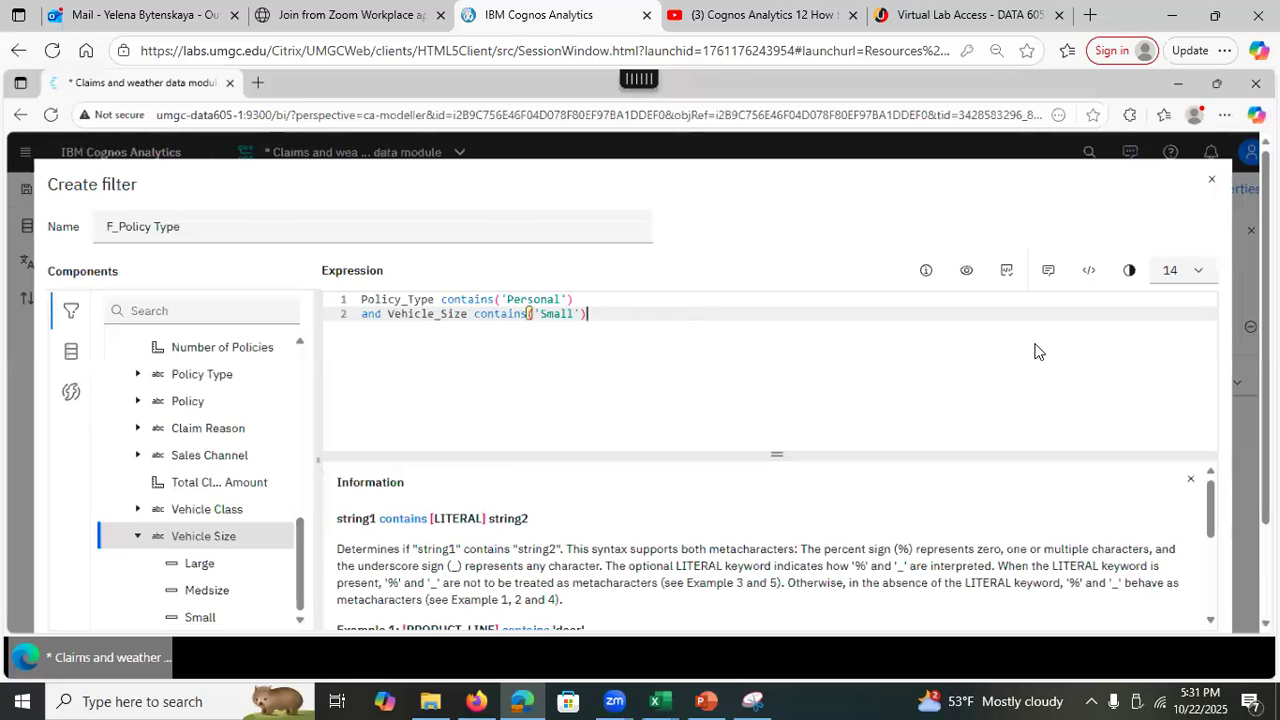
pyautogui.click(1006, 270)
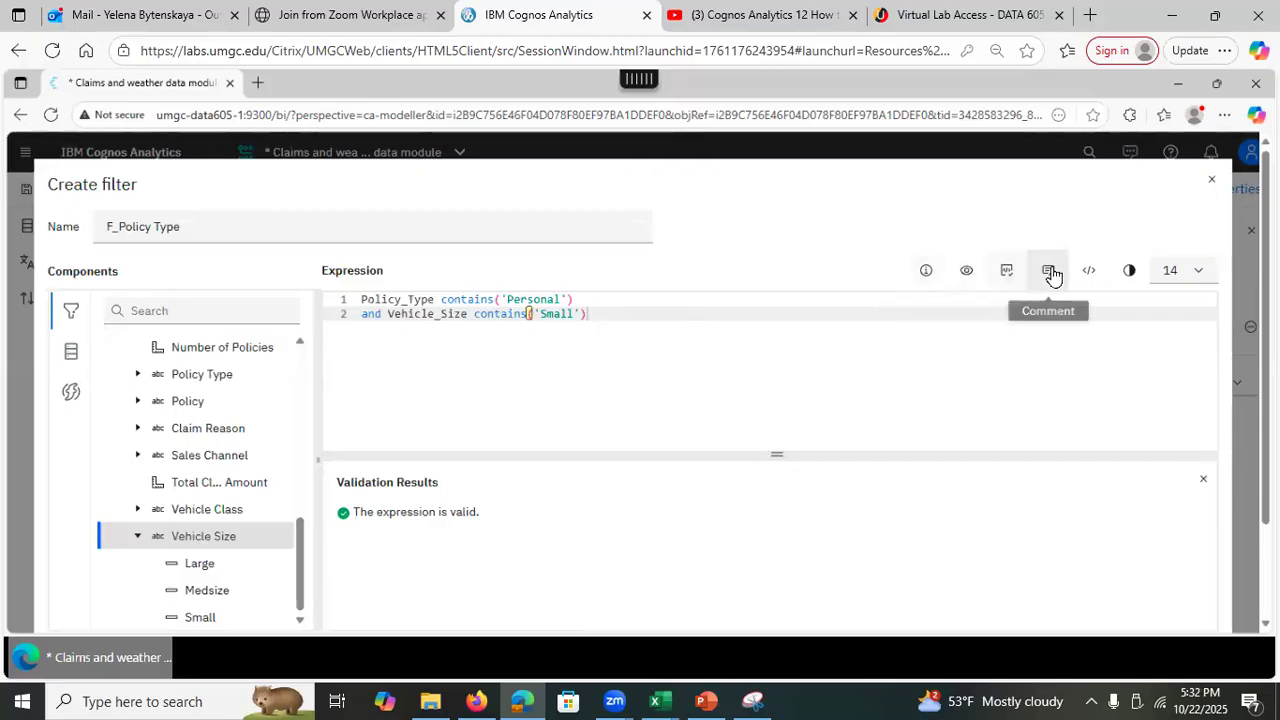
pyautogui.click(1093, 273)
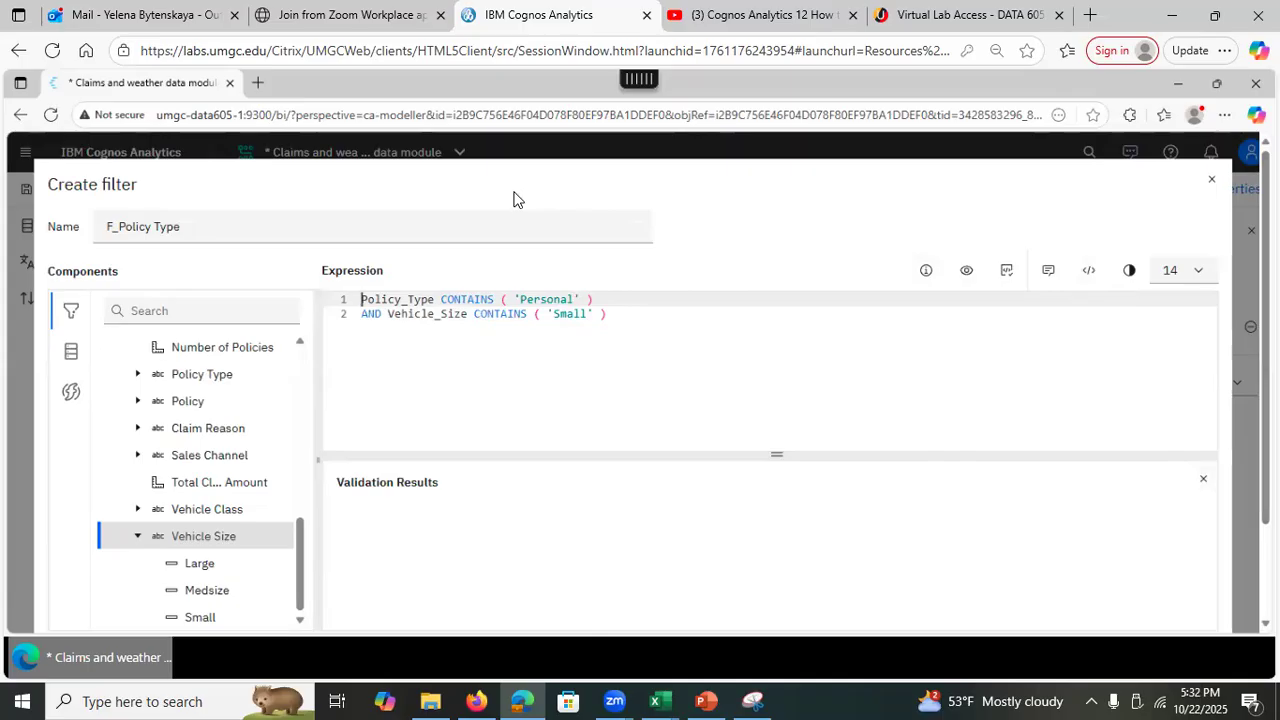
# Name the filter 'Personal policy for small vehicle', confirm it and save the data module.
pyautogui.moveTo(184, 227); pyautogui.dragTo(96, 223)
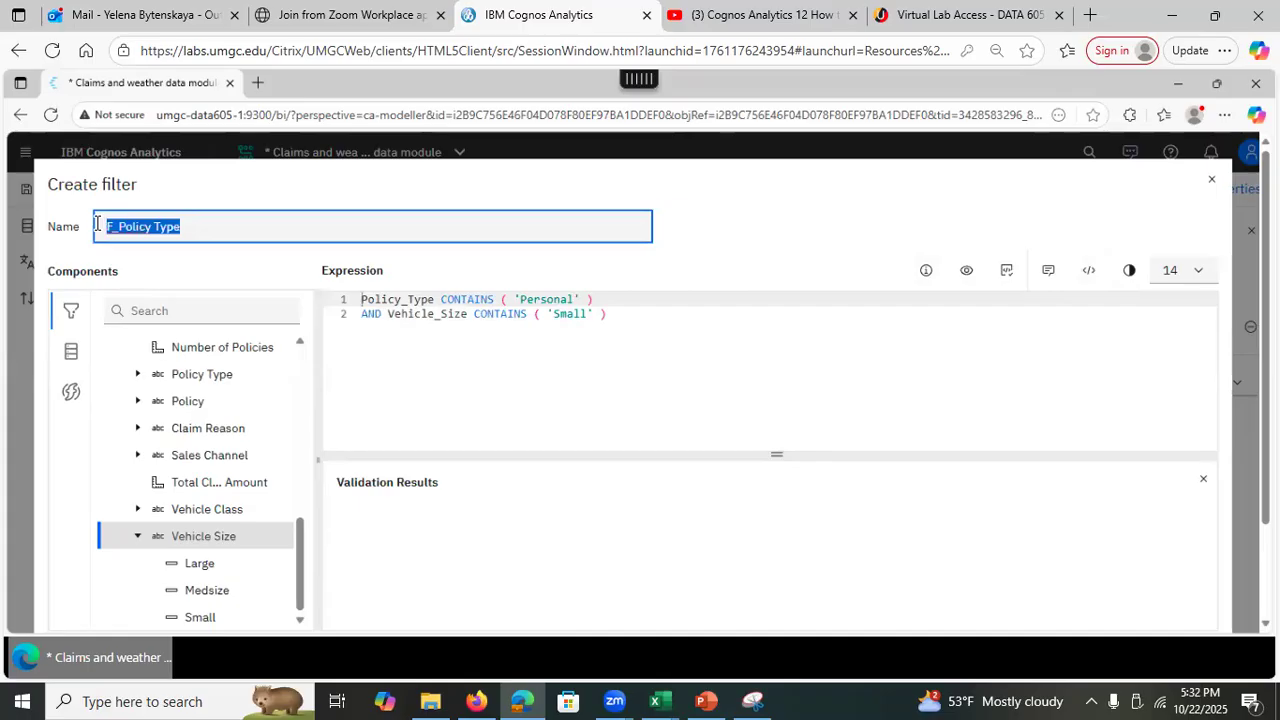
pyautogui.write('Perso')
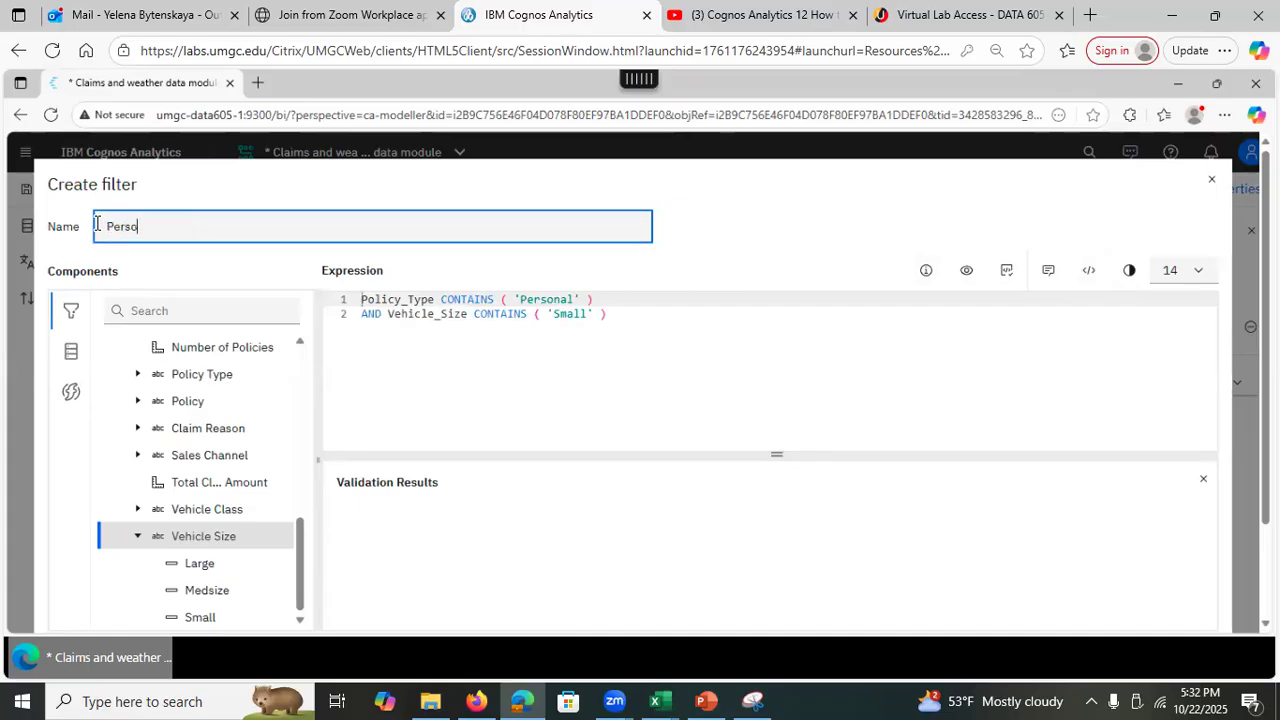
pyautogui.write('nal policy f')
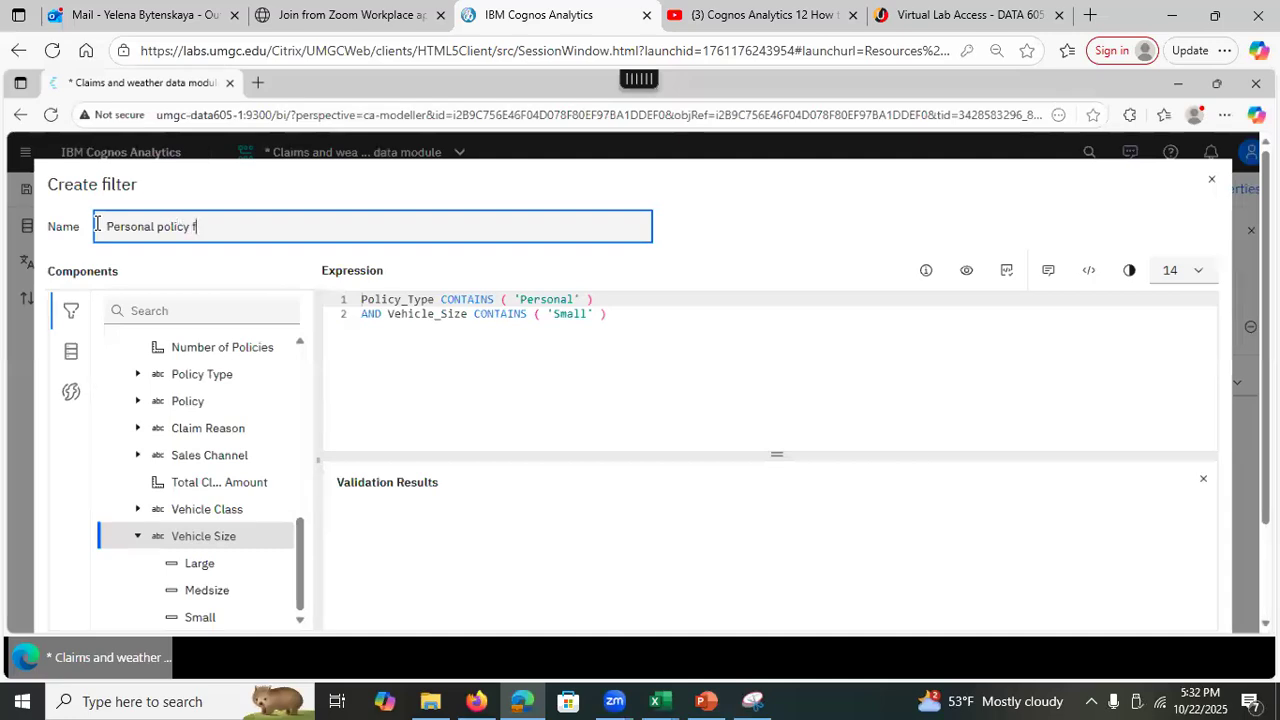
pyautogui.write('or small vehicle')
pyautogui.scroll(-2, 1172, 360)
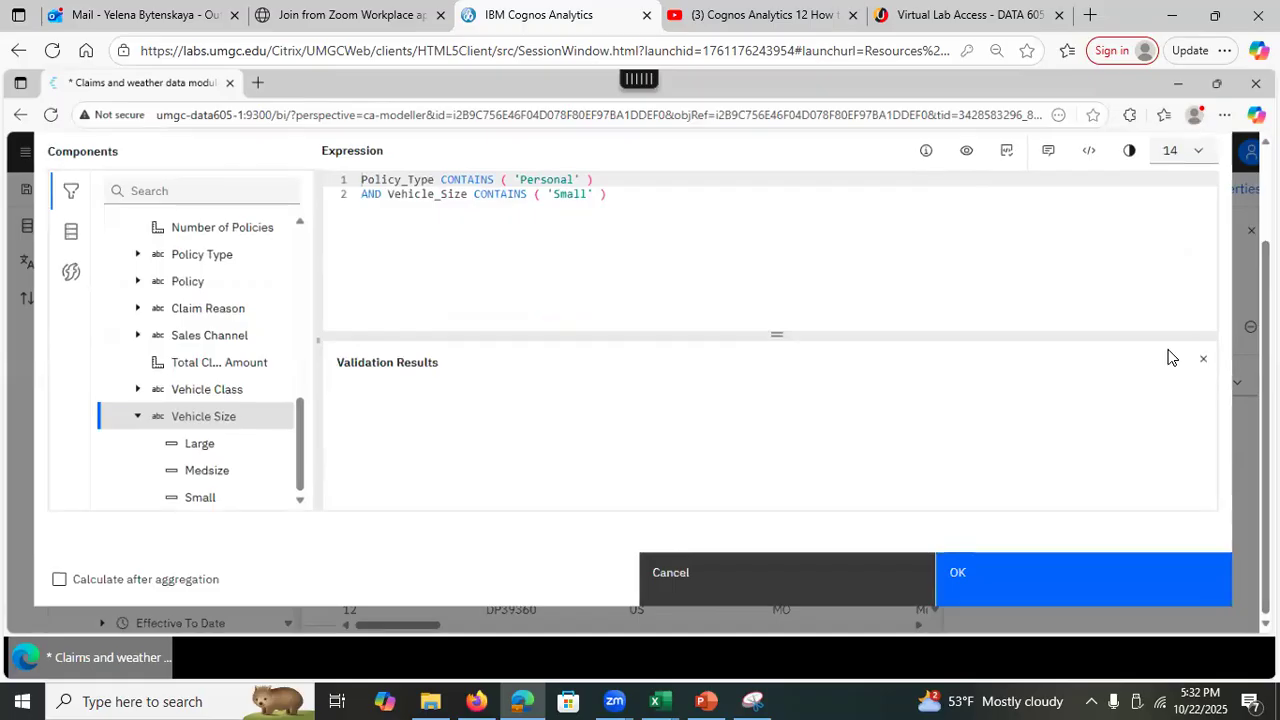
pyautogui.click(1123, 580)
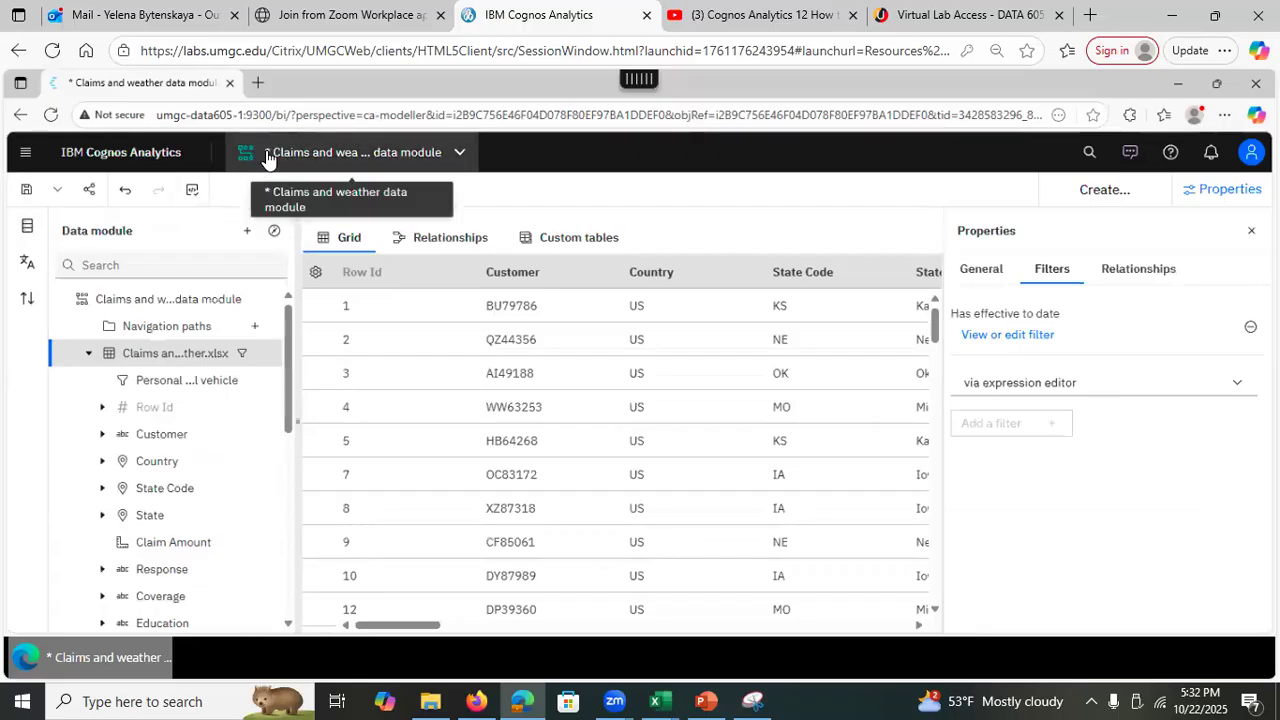
pyautogui.click(25, 192)
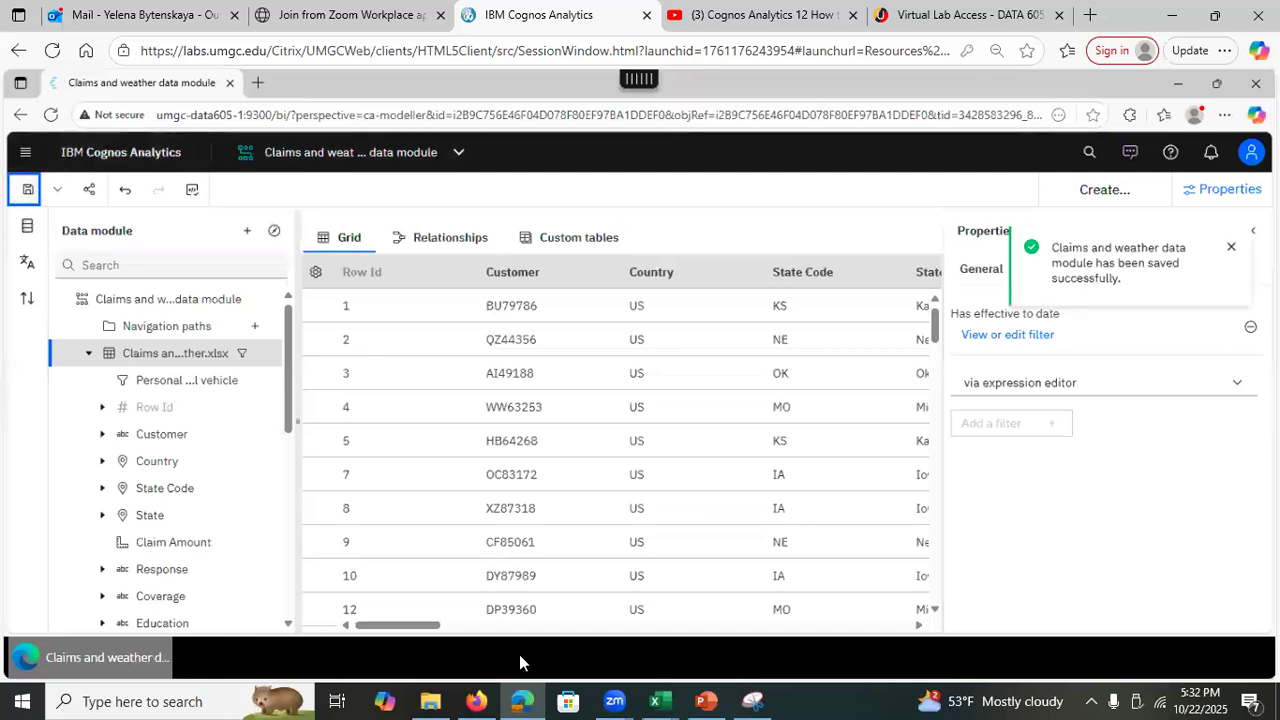
# Switch to PowerPoint to check the selectable filter example, and return to the data module grid in Cognos.
pyautogui.click(712, 700)
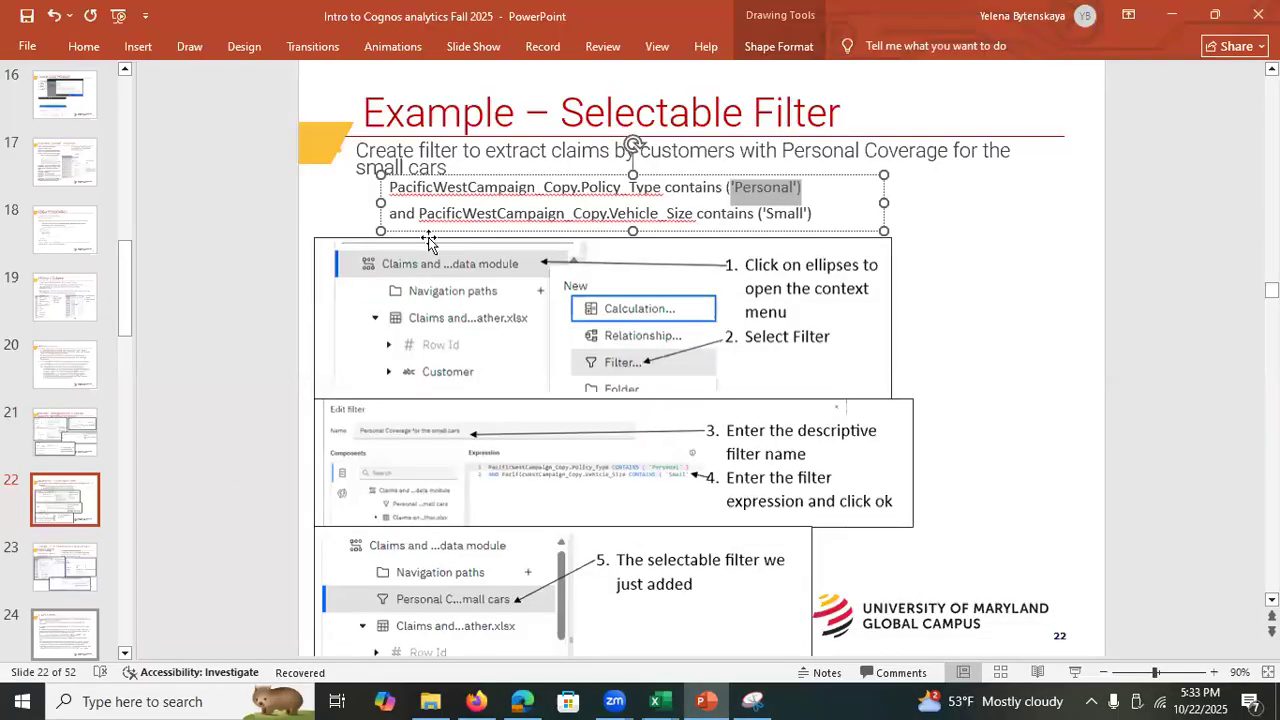
pyautogui.click(1171, 16)
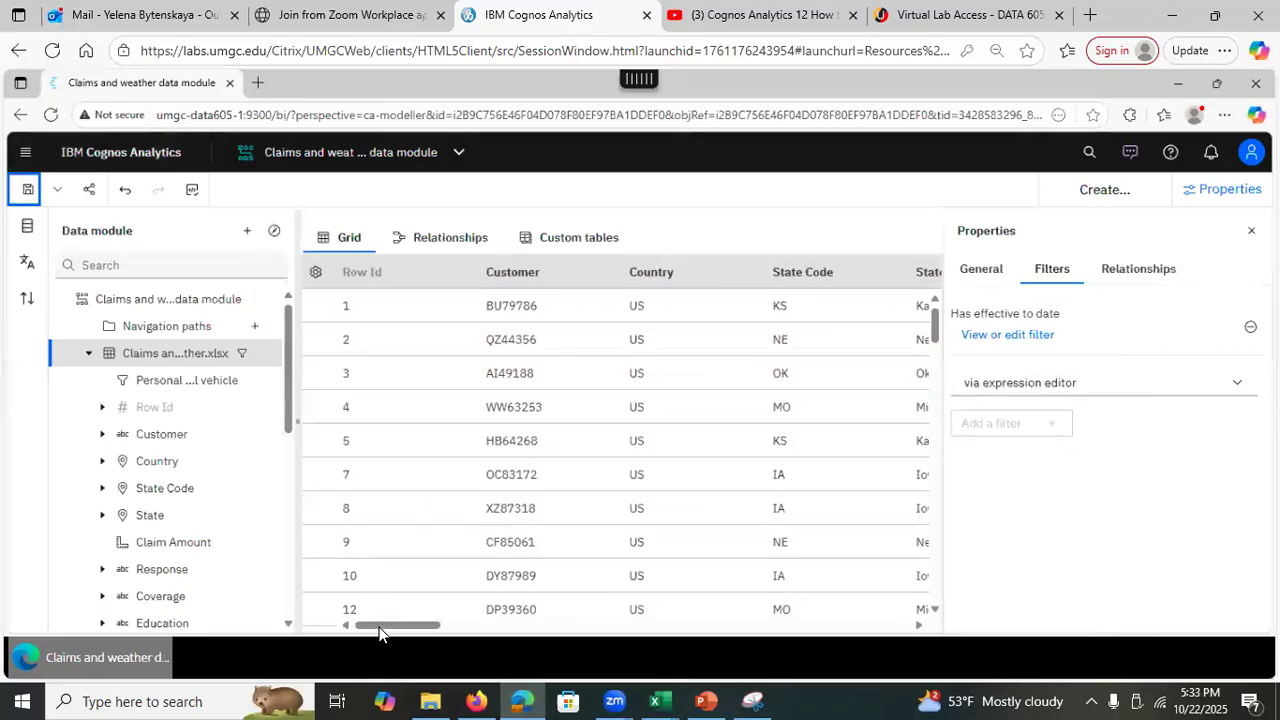
pyautogui.moveTo(383, 627); pyautogui.dragTo(417, 628)
pyautogui.moveTo(418, 625); pyautogui.dragTo(234, 631)
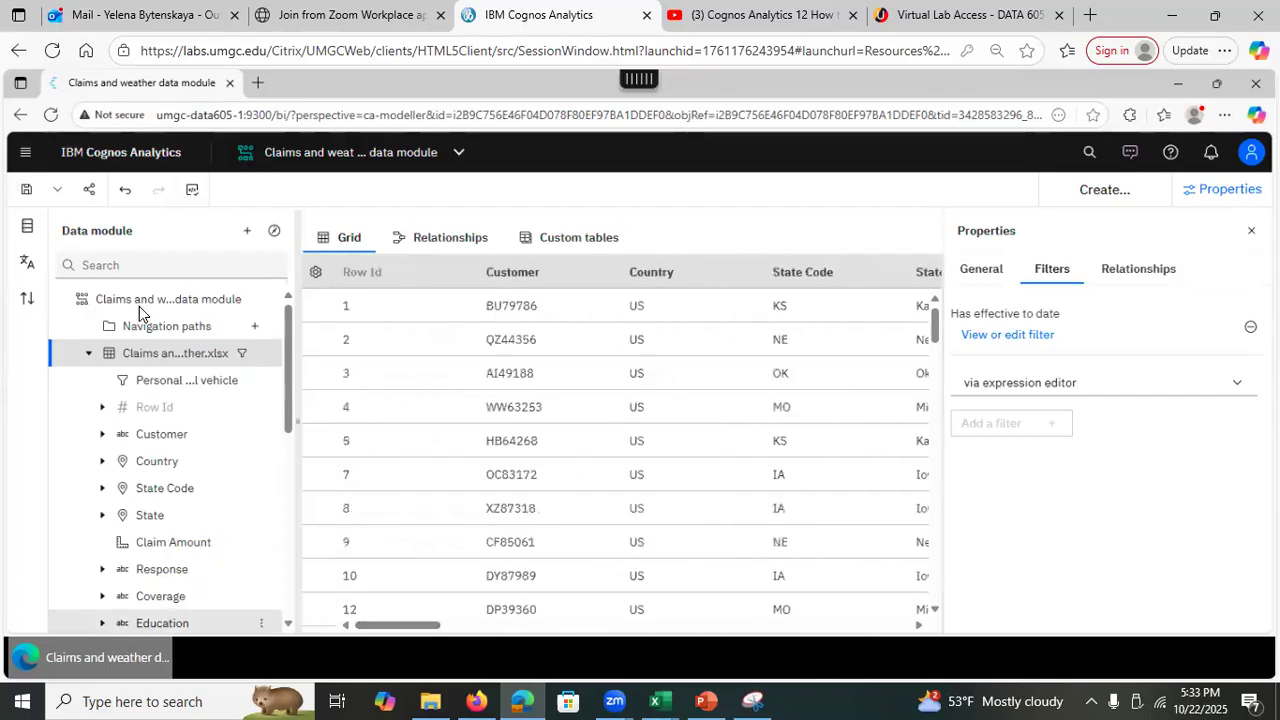
# Search the data module for 'vehi', examine the Vehicle Size column's values in the grid, and clear the search.
pyautogui.click(153, 265)
pyautogui.write('vhi')
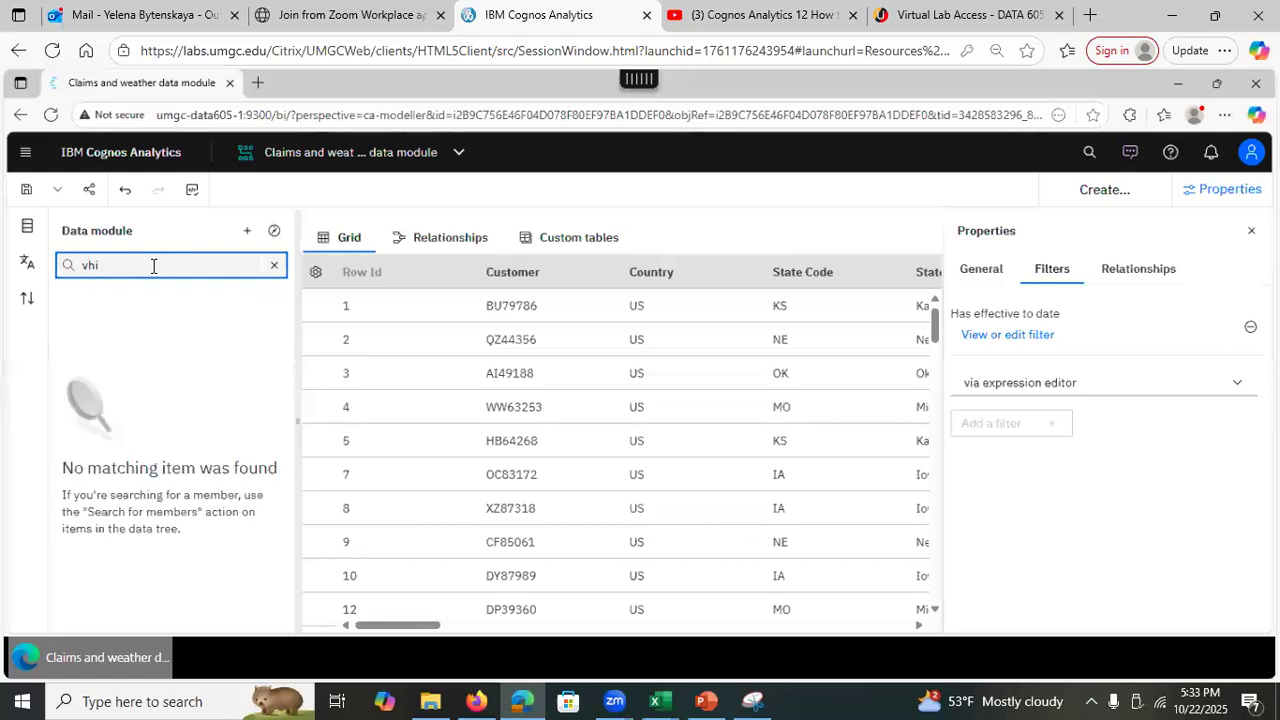
pyautogui.write('ehi')
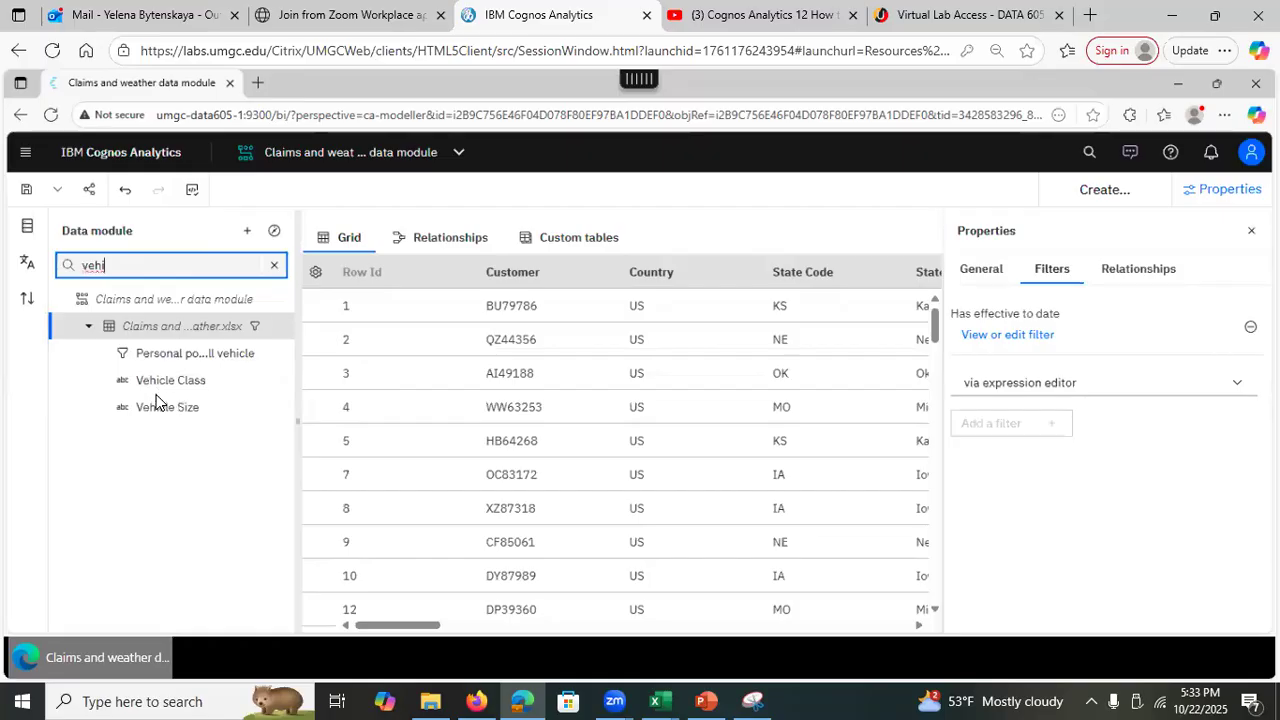
pyautogui.click(160, 410)
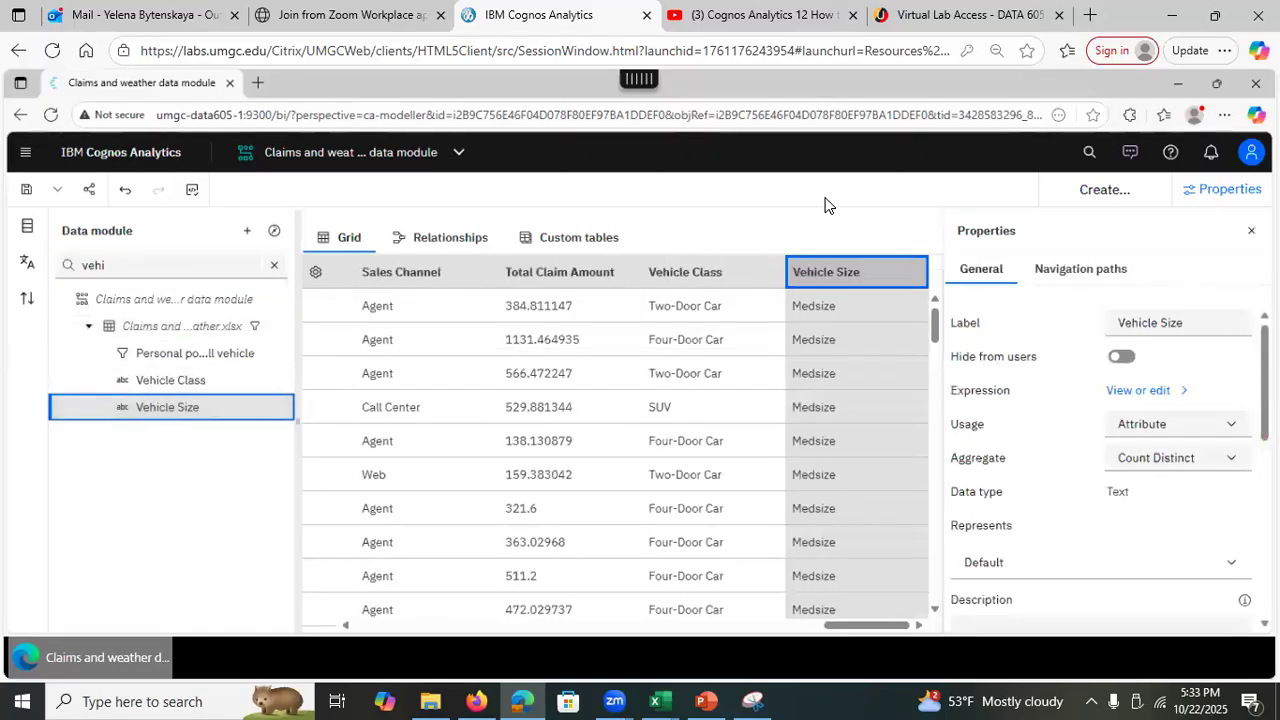
pyautogui.moveTo(935, 313); pyautogui.dragTo(934, 400)
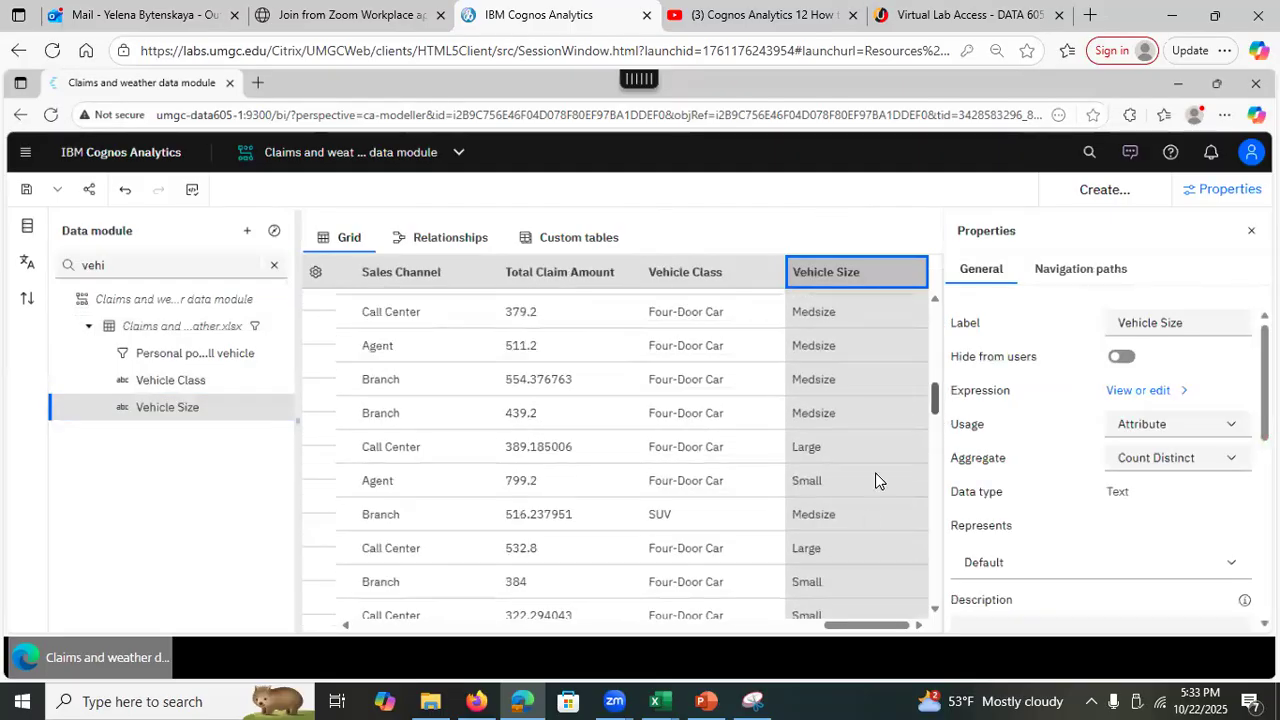
pyautogui.scroll(1, 849, 528)
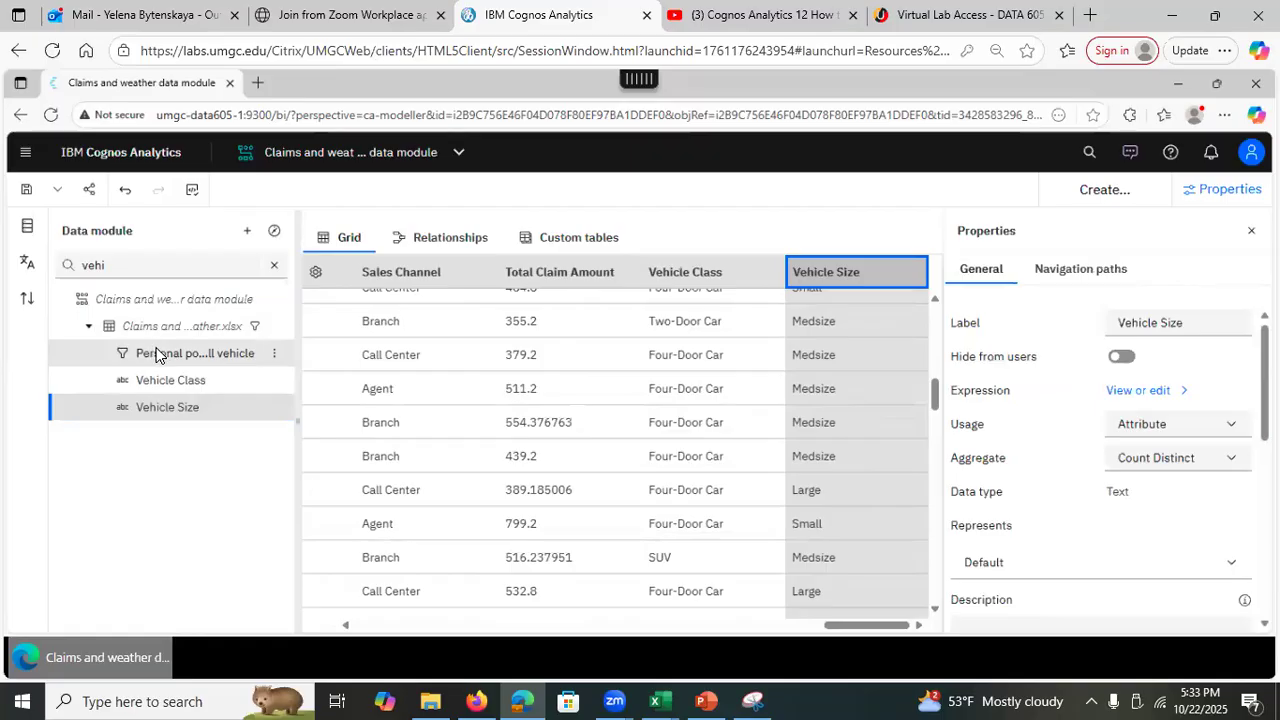
pyautogui.click(112, 264)
pyautogui.moveTo(69, 257); pyautogui.dragTo(60, 257)
pyautogui.press('BackSpace')
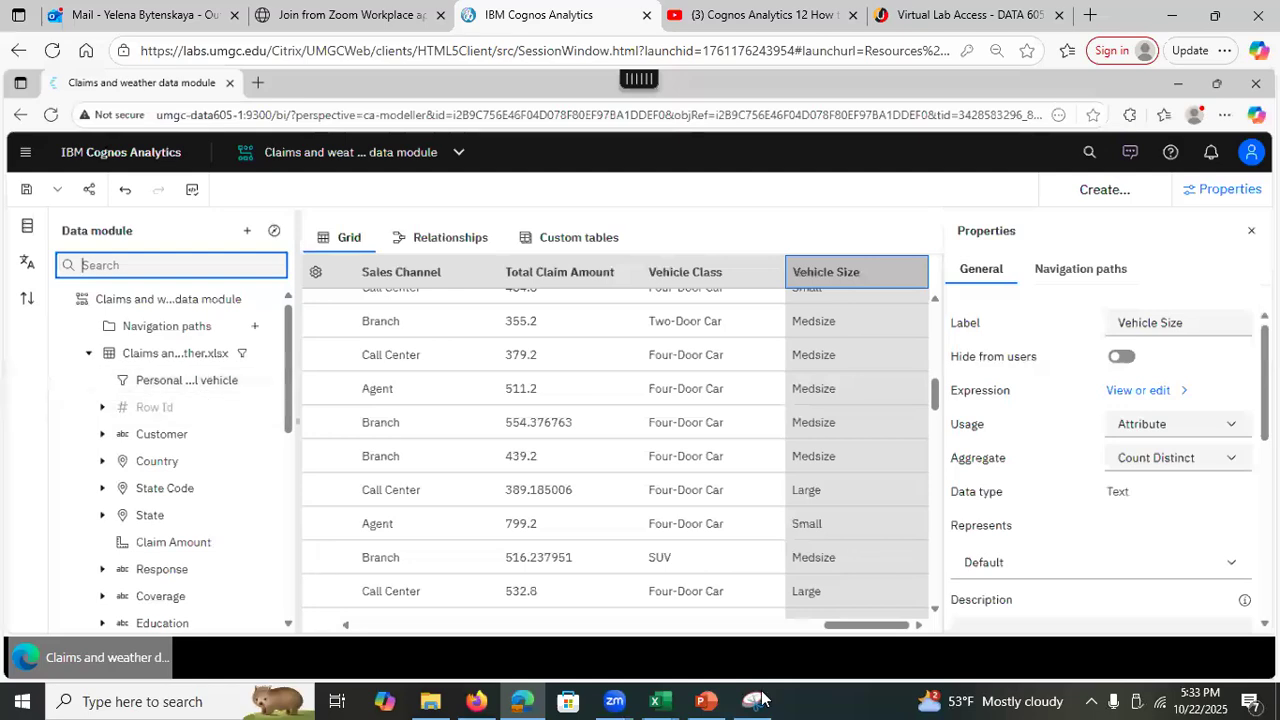
# Switch to PowerPoint and read slide 23 on filling in missing income values with an average income.
pyautogui.click(722, 697)
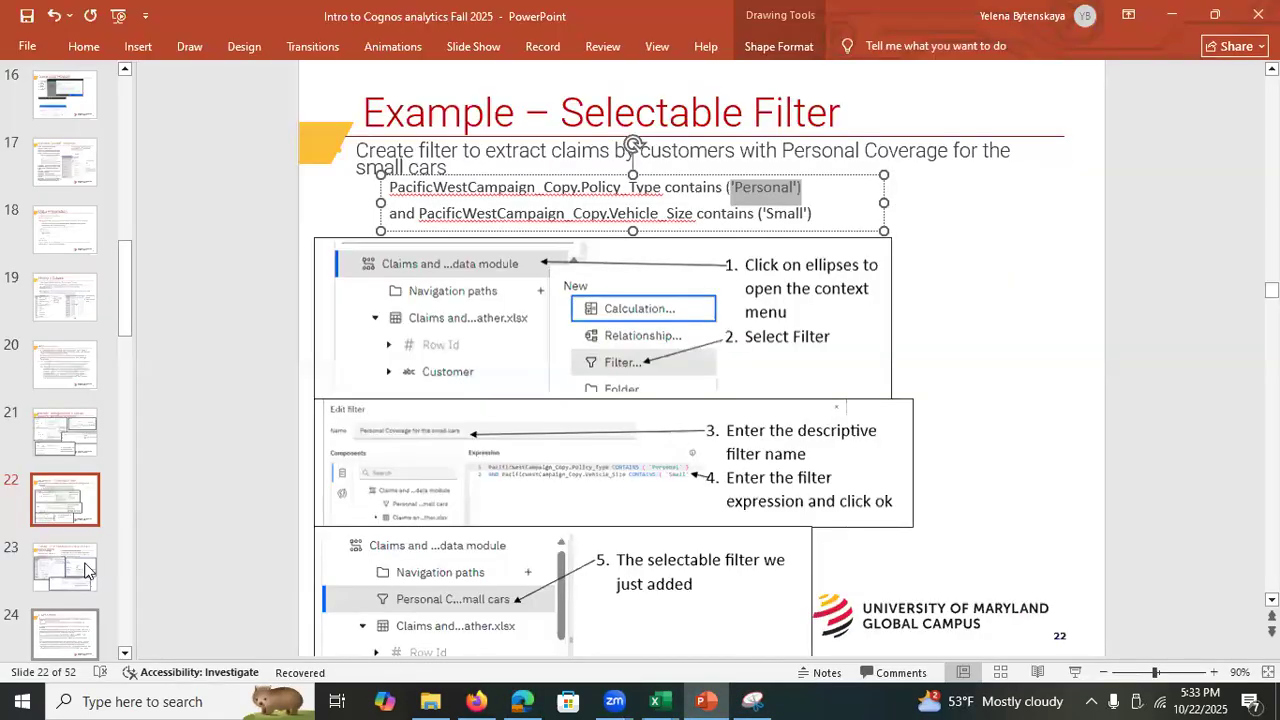
pyautogui.click(63, 576)
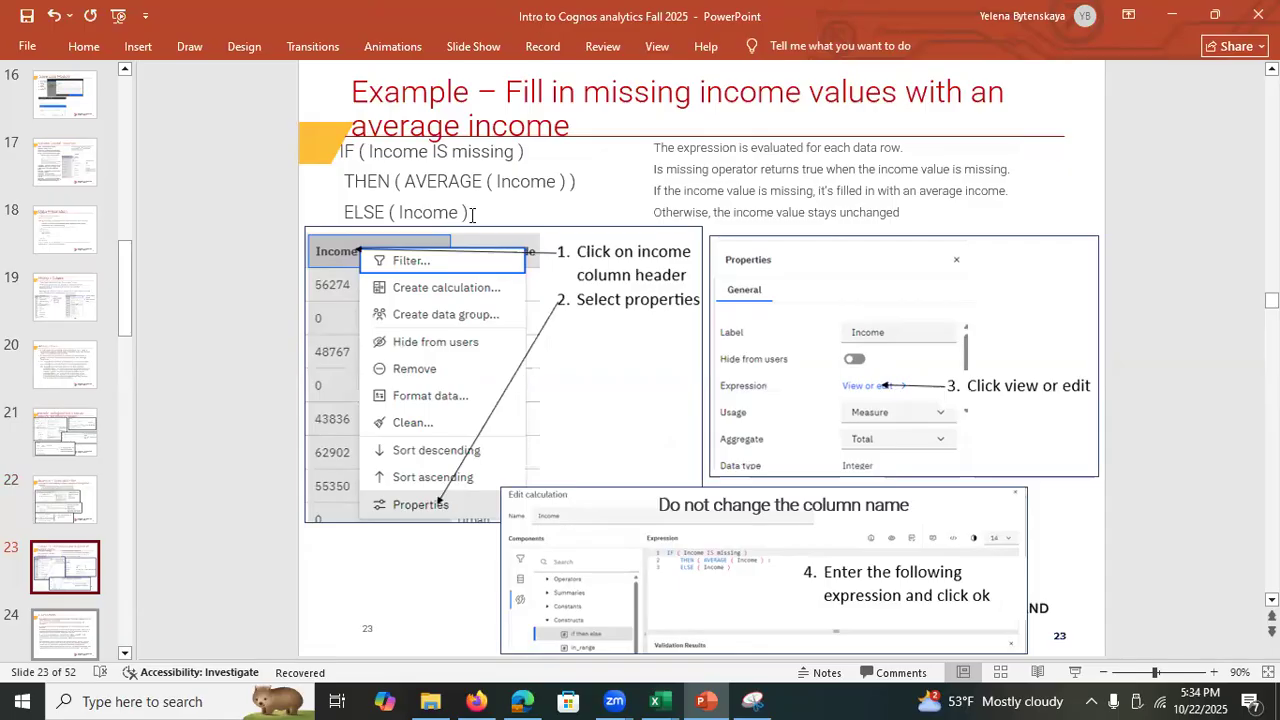
pyautogui.click(472, 214)
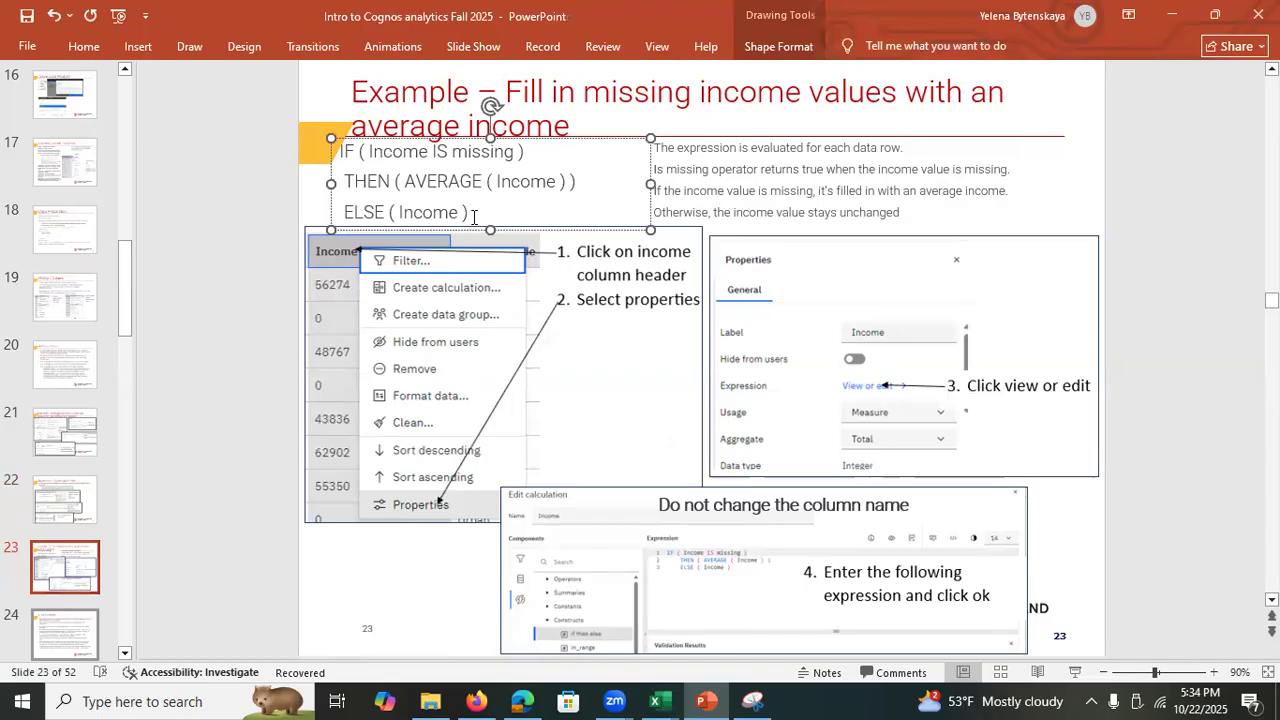
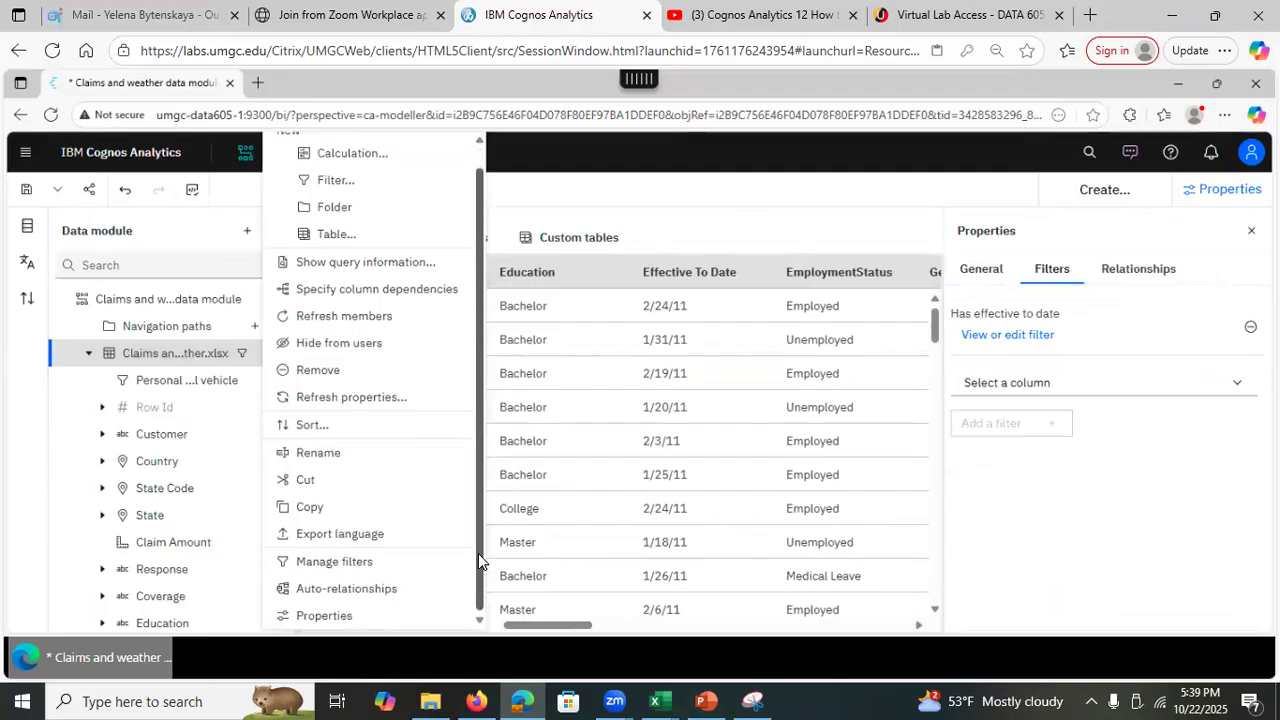
pyautogui.scroll(1, 478, 553)
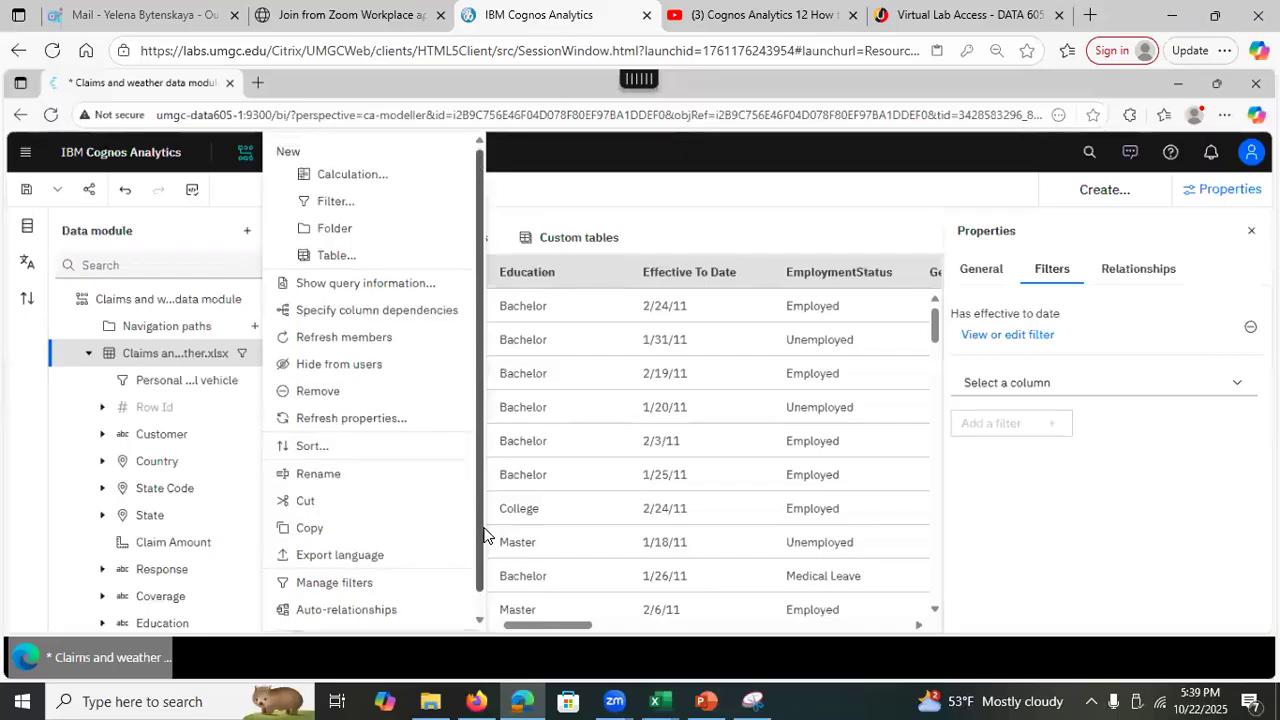
pyautogui.scroll(-1, 483, 560)
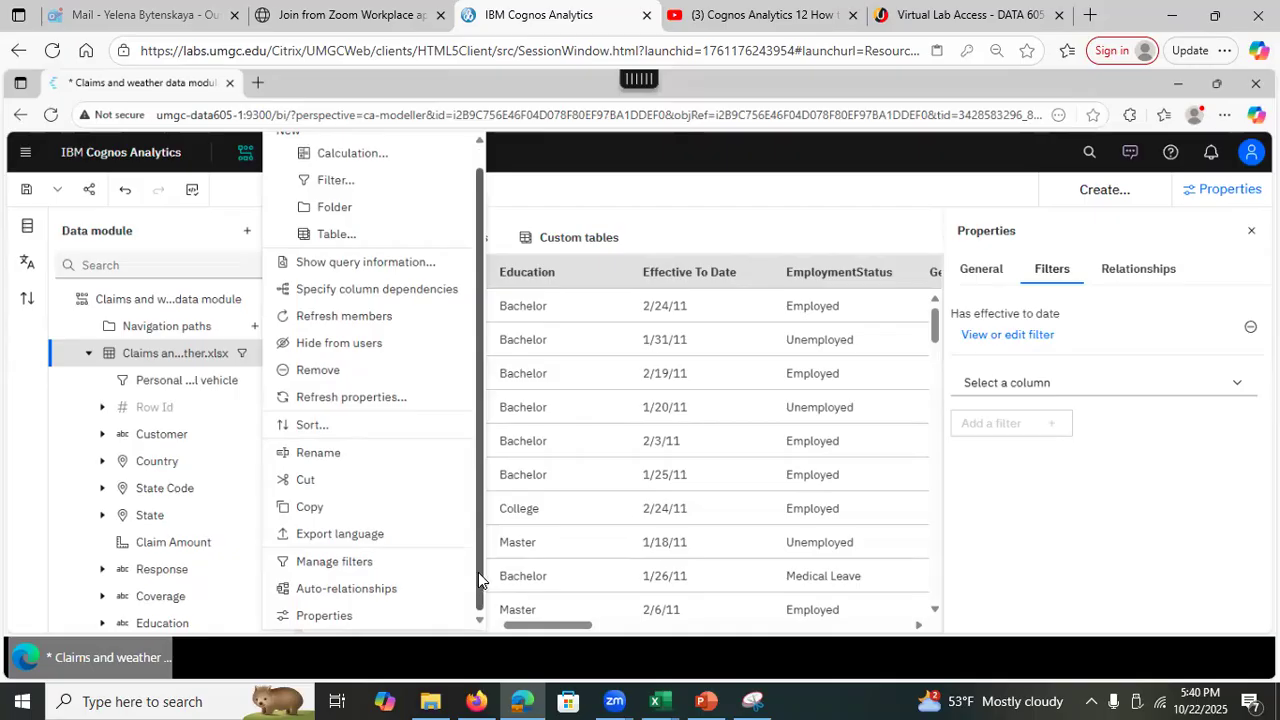
pyautogui.click(36, 400)
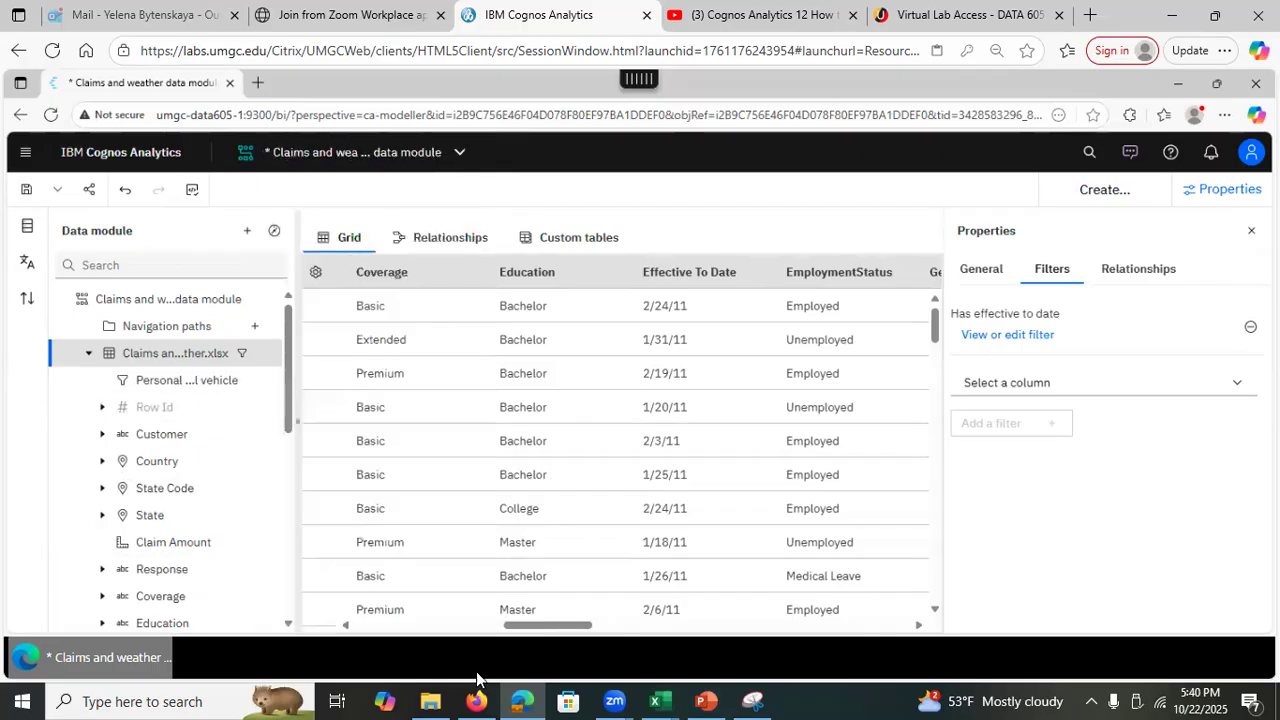
# Create a calculation on the Monthly Premium Auto column in the calculation editor, replacing 'Monthly' with 'Annual' in its name.
pyautogui.moveTo(564, 622); pyautogui.dragTo(712, 622)
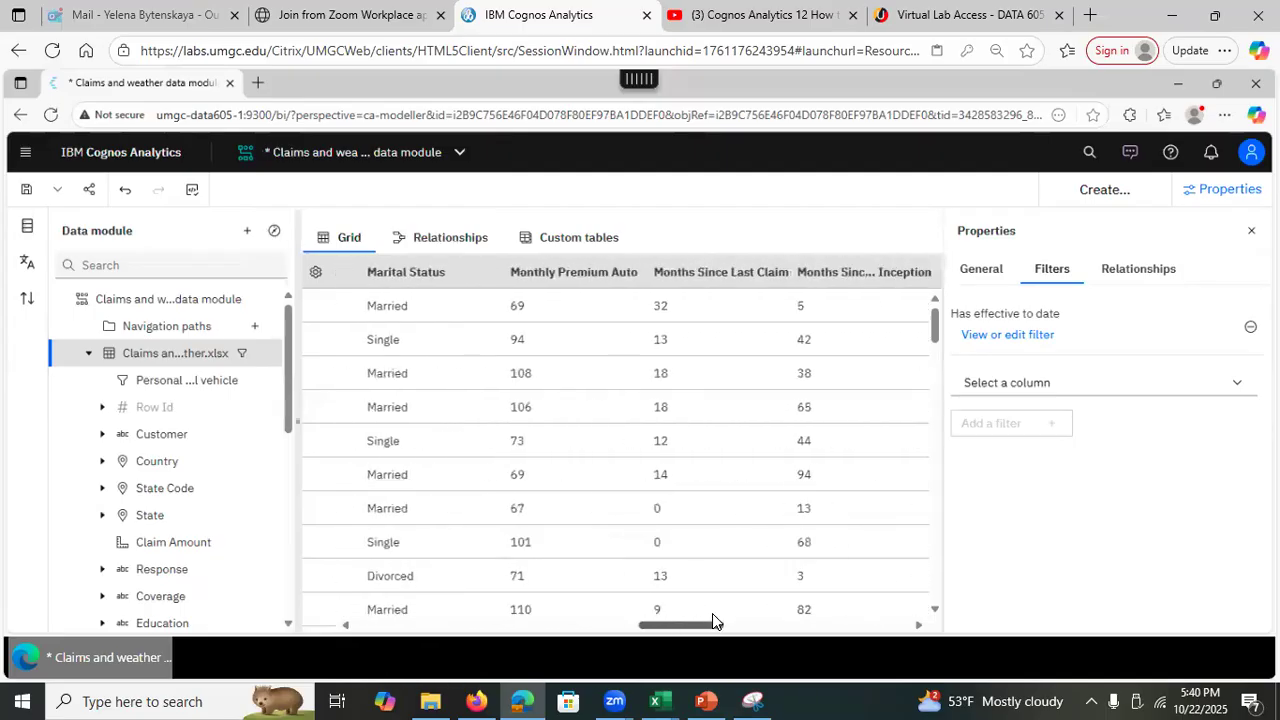
pyautogui.rightClick(584, 281)
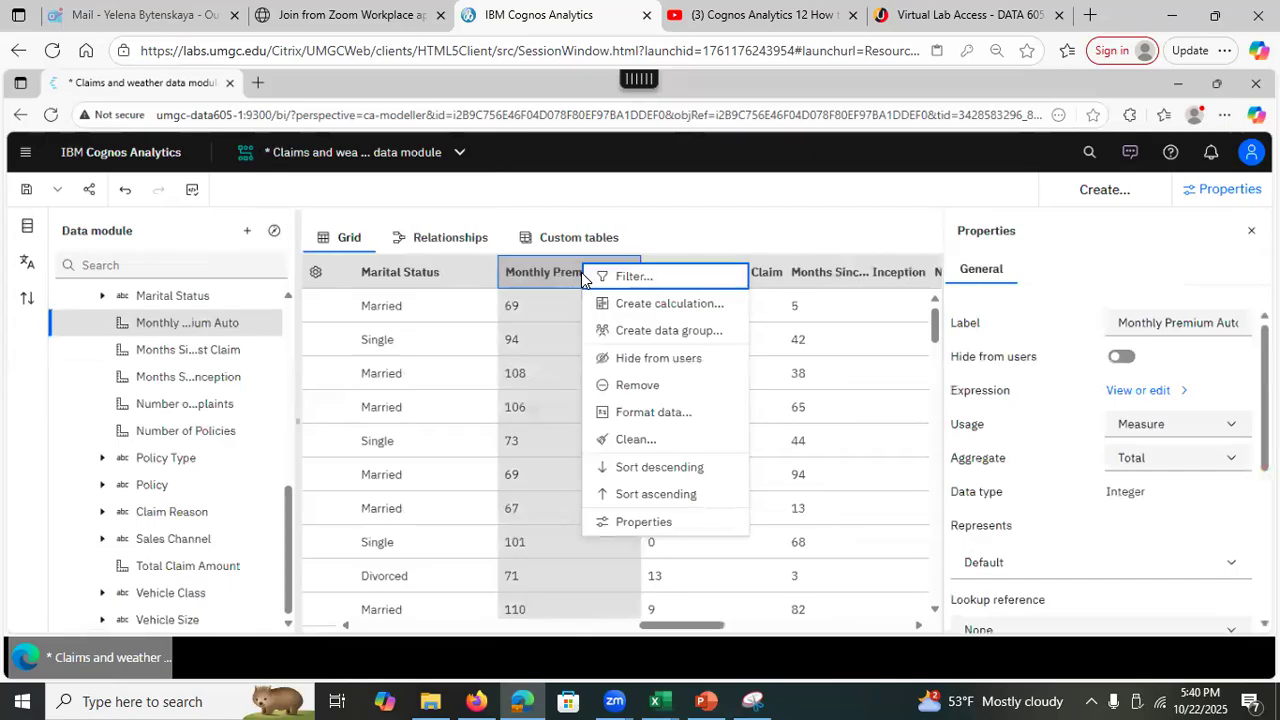
pyautogui.click(624, 305)
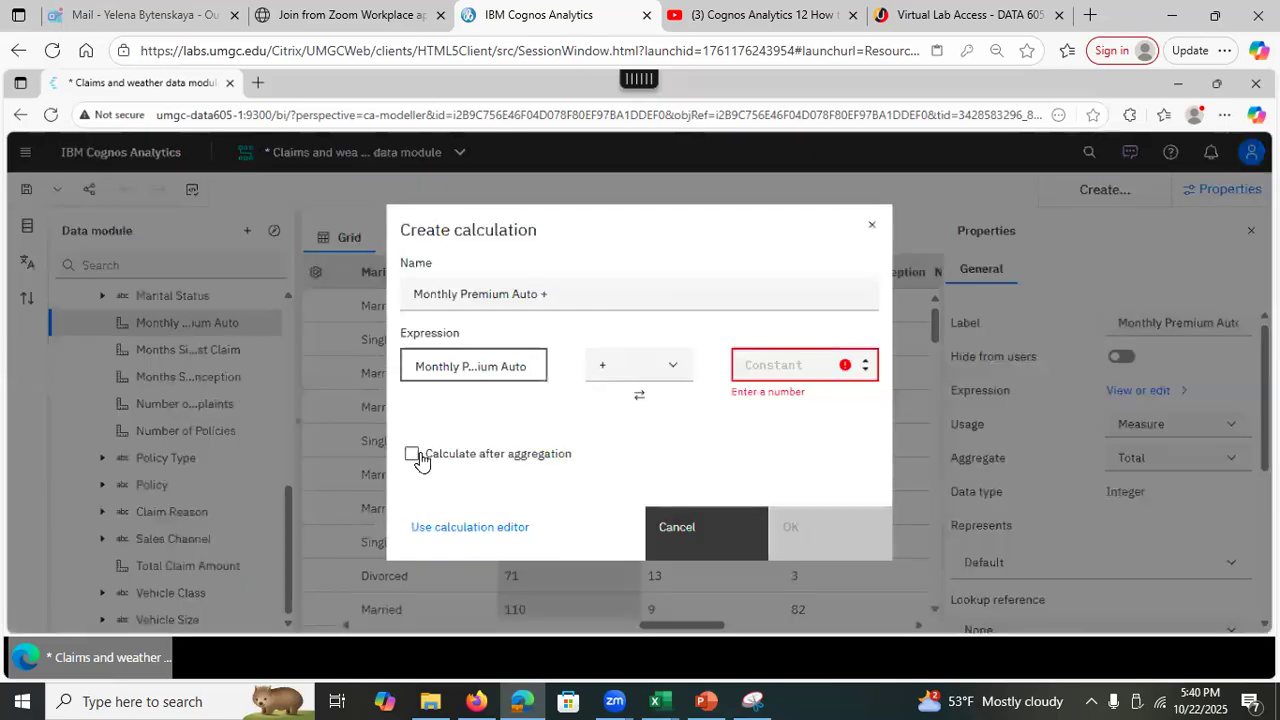
pyautogui.click(461, 530)
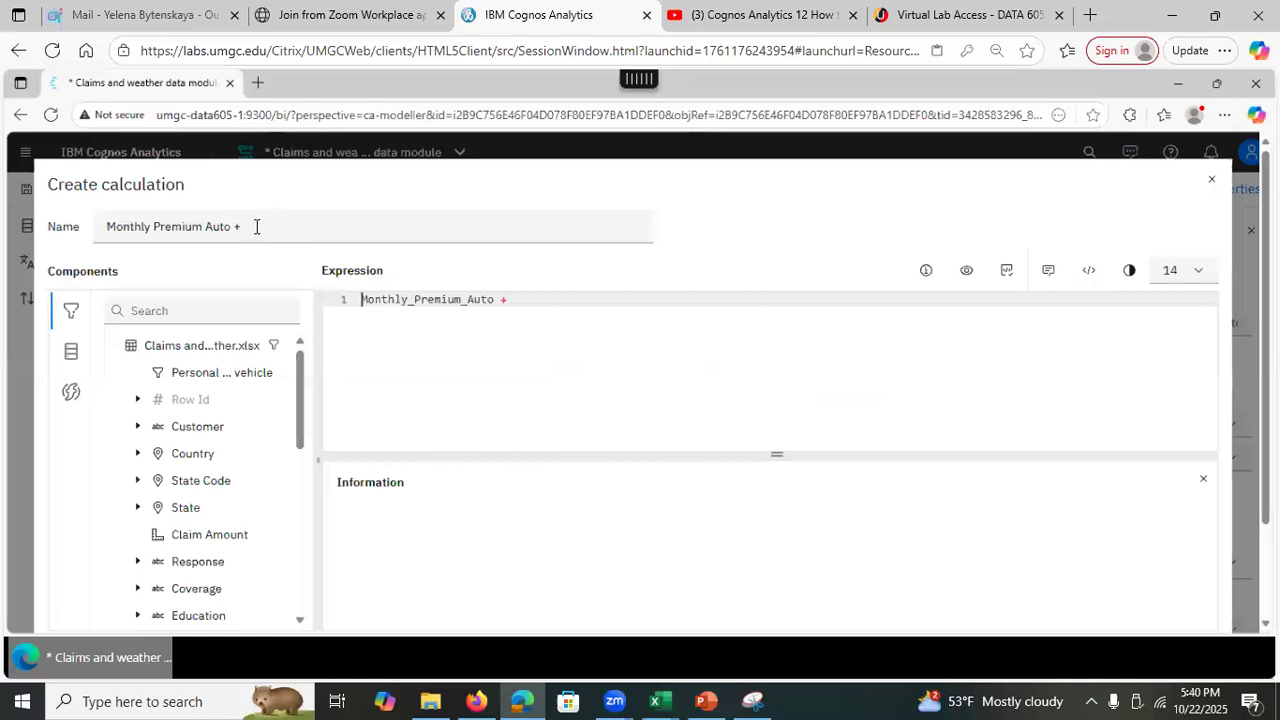
pyautogui.moveTo(150, 226); pyautogui.dragTo(99, 224)
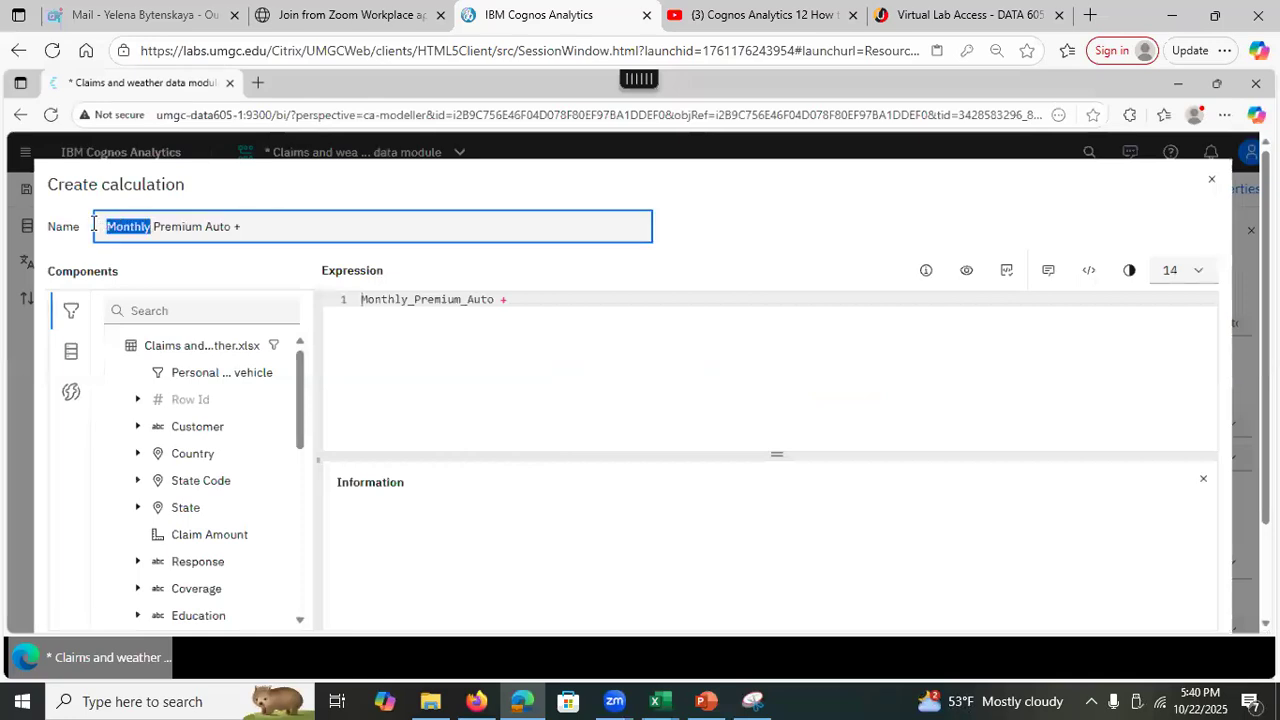
pyautogui.write('Annual')
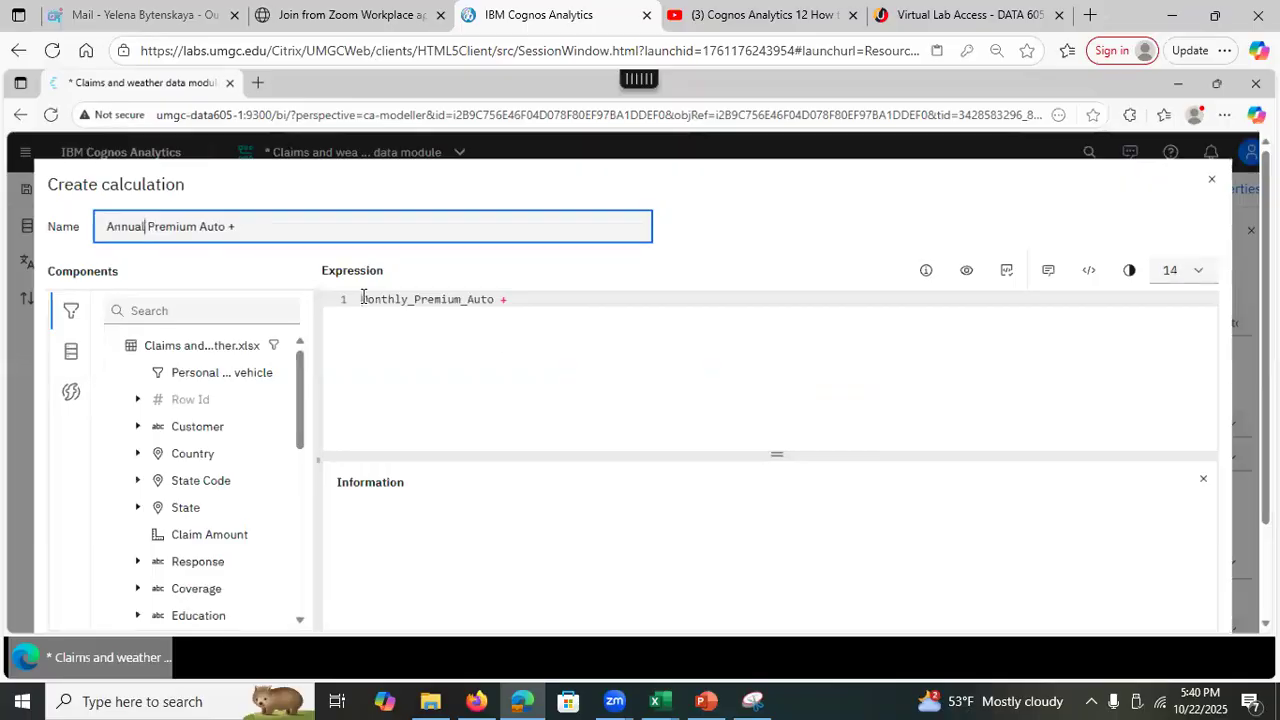
# Set the expression to Monthly_Premium_Auto * 12, name it 'Annual Premium Auto', validate and confirm it, and check the new column in the grid.
pyautogui.click(366, 298)
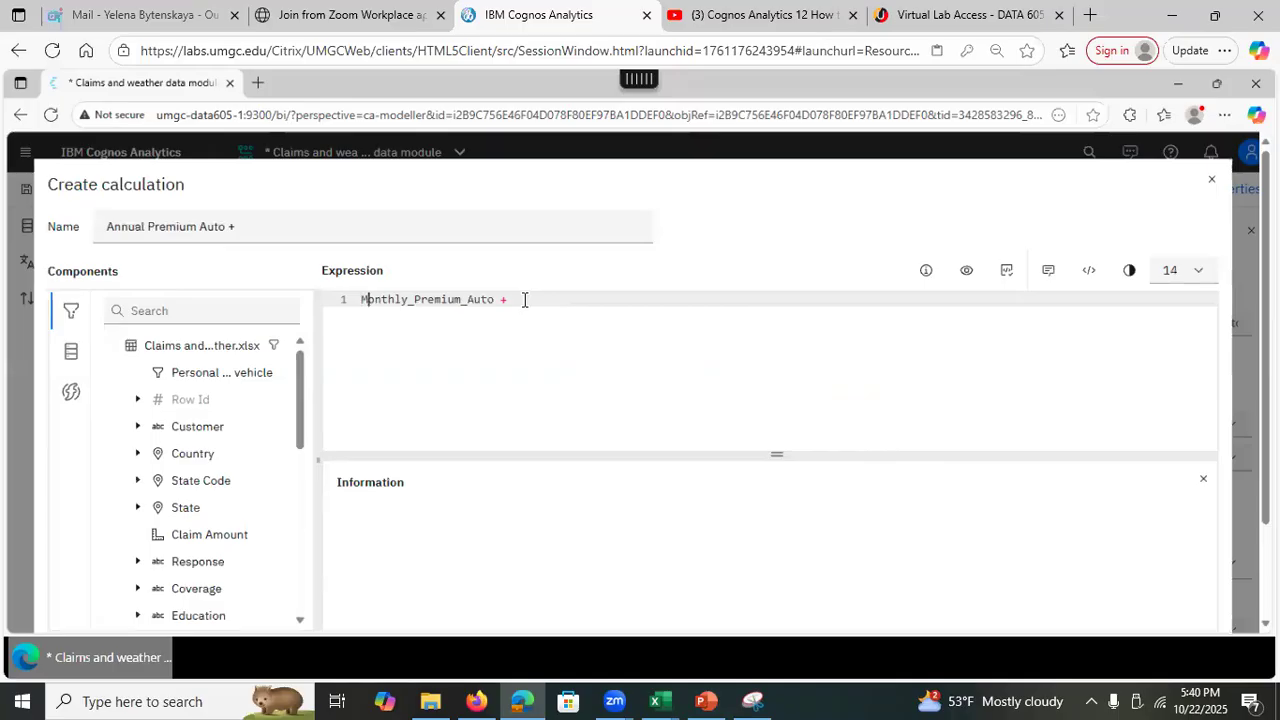
pyautogui.press('BackSpace')
pyautogui.write('* 12')
pyautogui.click(254, 226)
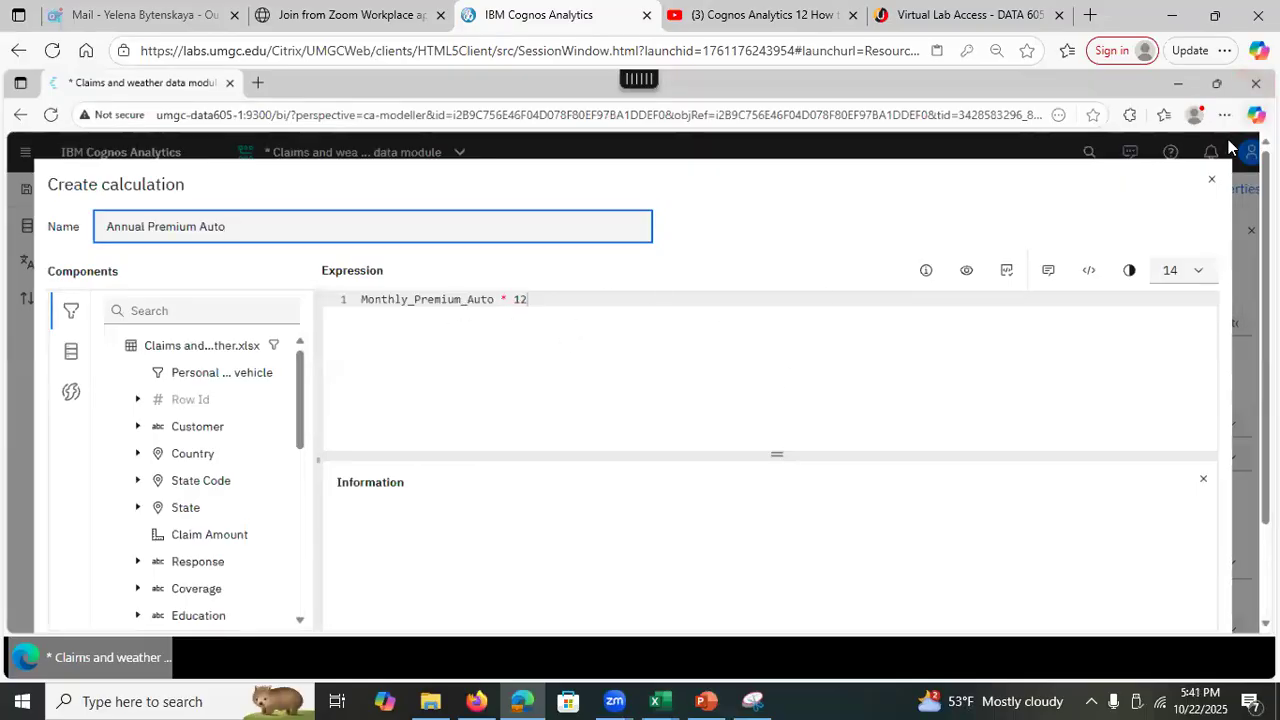
pyautogui.click(1006, 272)
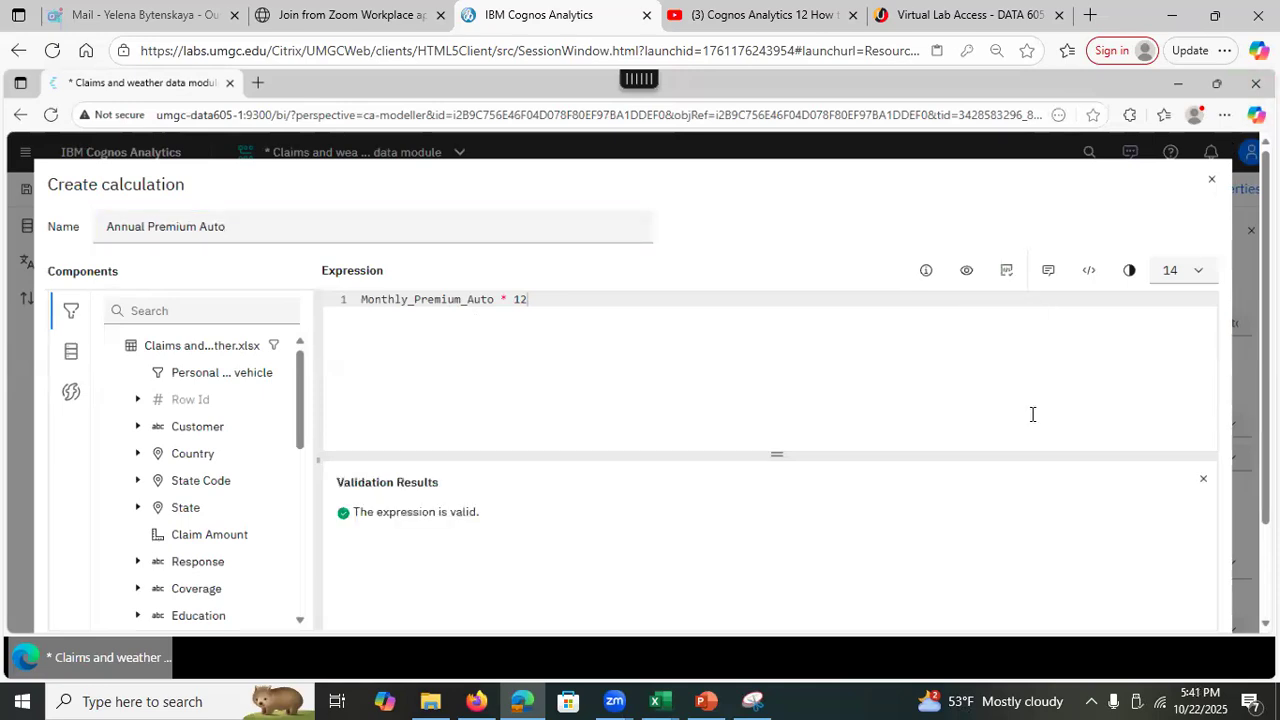
pyautogui.moveTo(1265, 421); pyautogui.dragTo(1265, 512)
pyautogui.click(1112, 594)
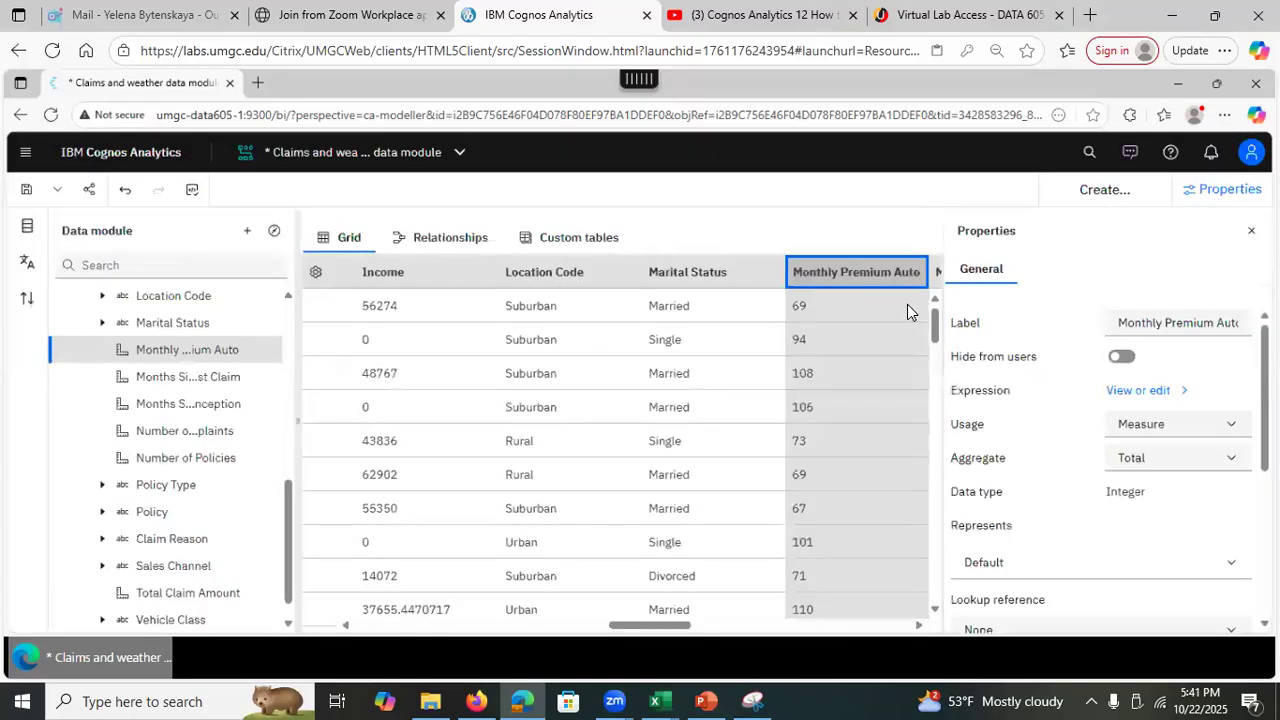
pyautogui.moveTo(645, 623); pyautogui.dragTo(229, 634)
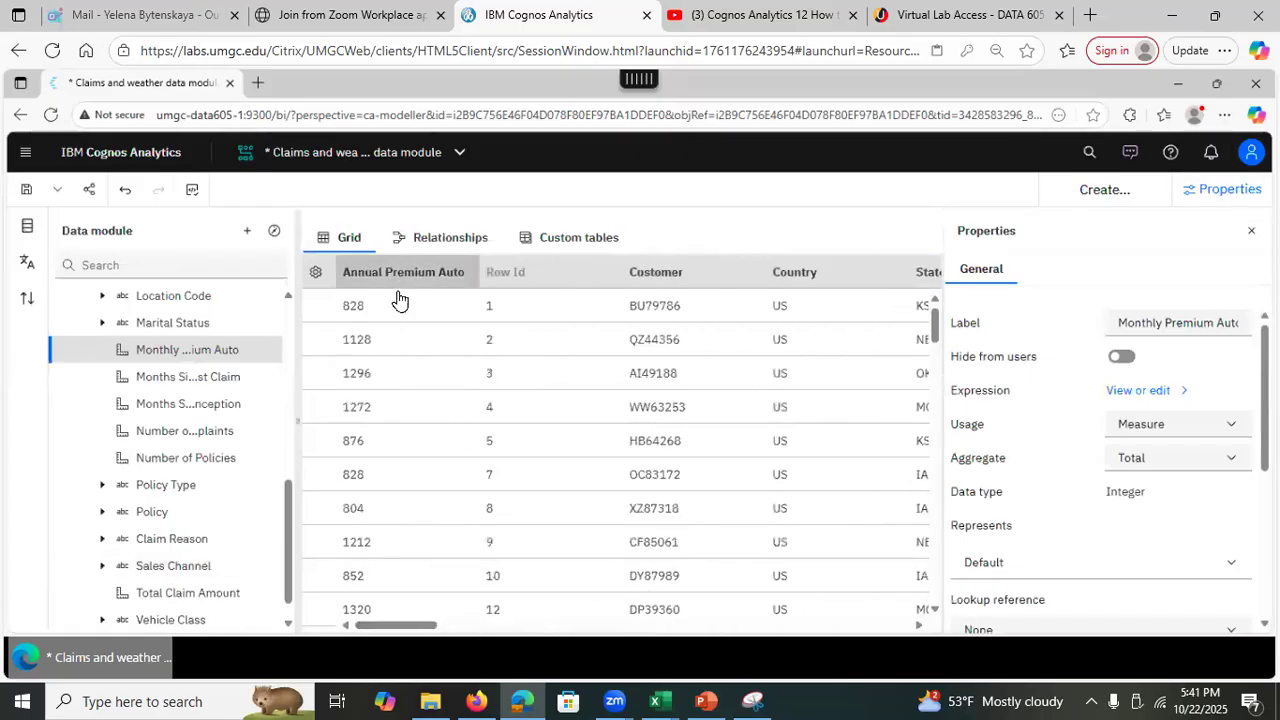
# Start a new calculation at the data module level and expand the Claims and Weather.xlsx table among its components.
pyautogui.moveTo(285, 533); pyautogui.dragTo(294, 318)
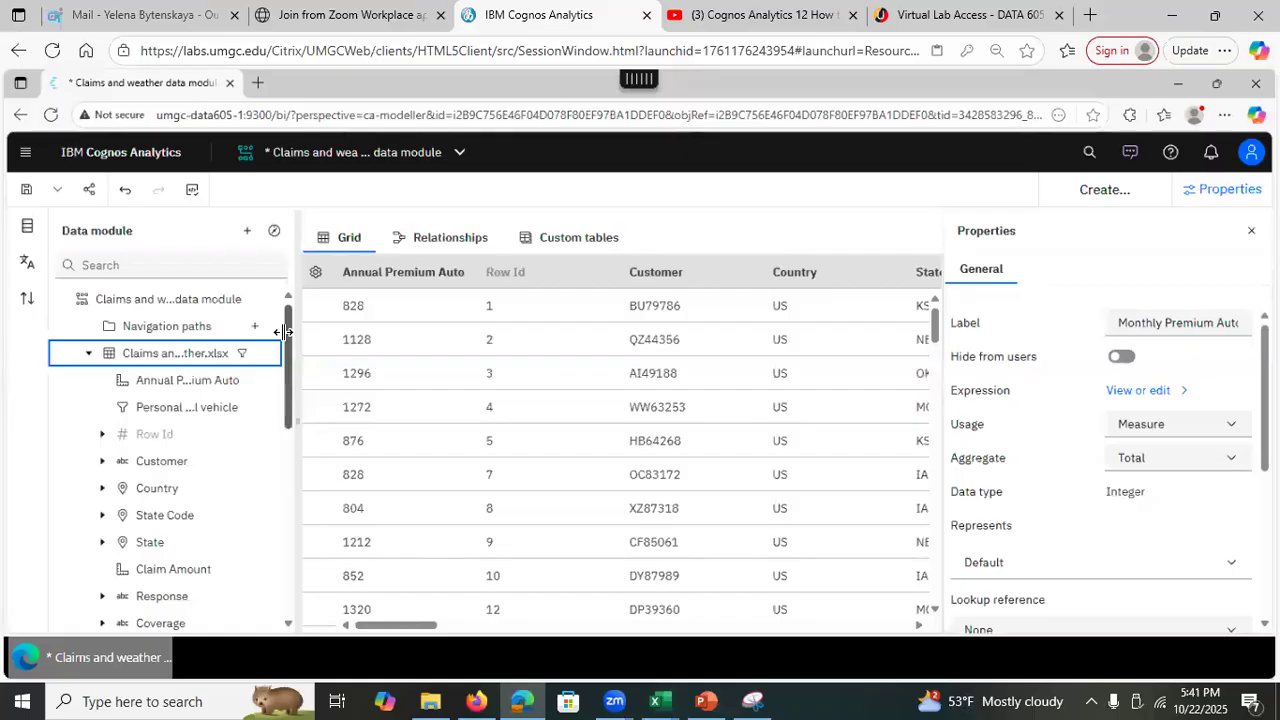
pyautogui.click(208, 305)
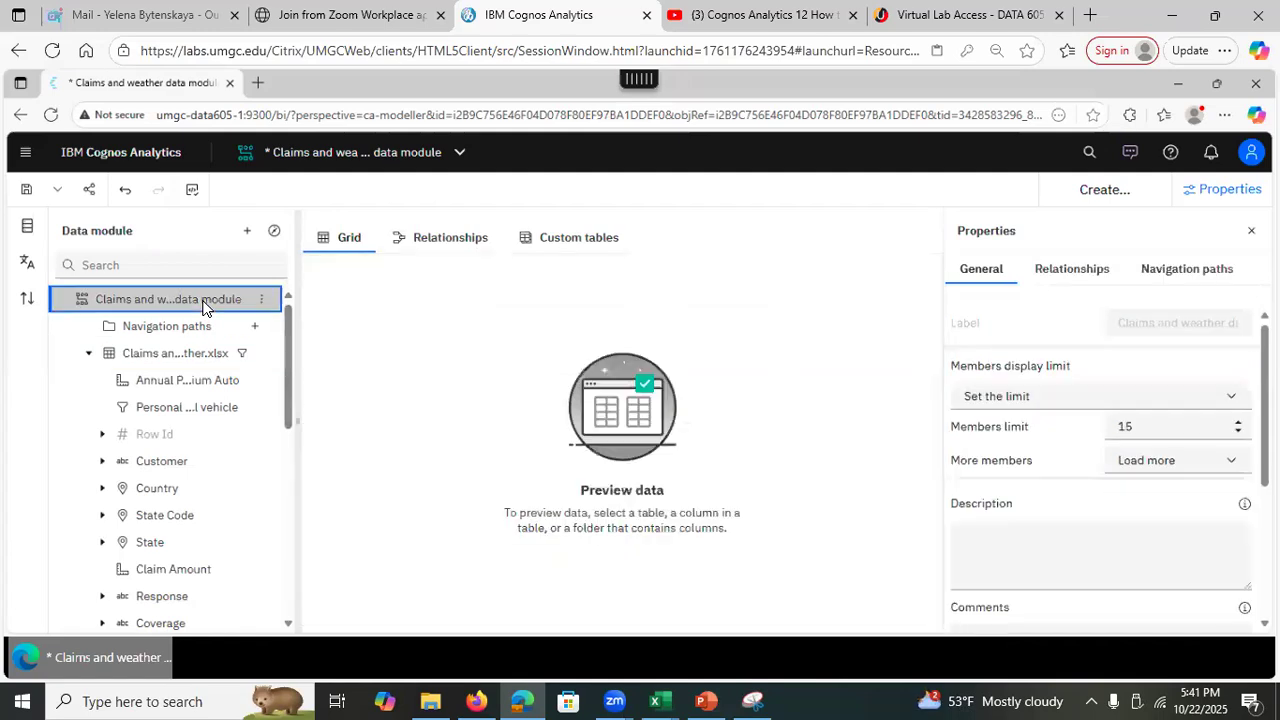
pyautogui.click(261, 300)
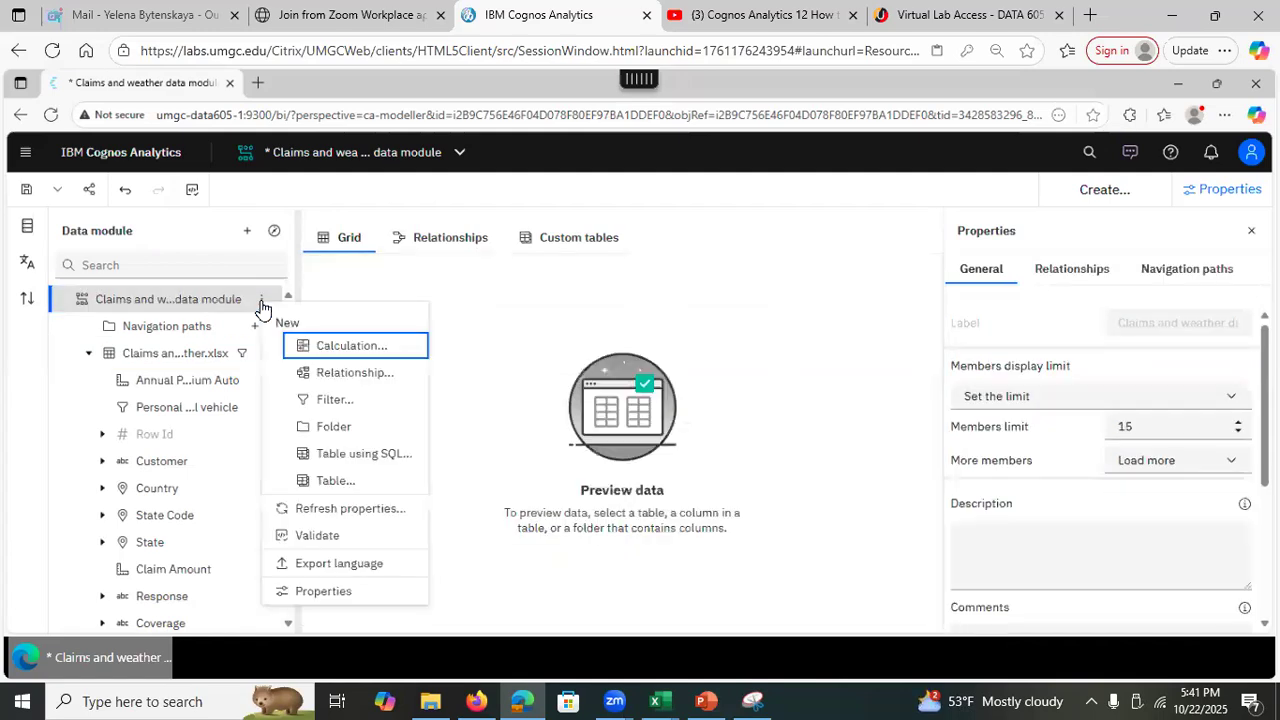
pyautogui.click(333, 352)
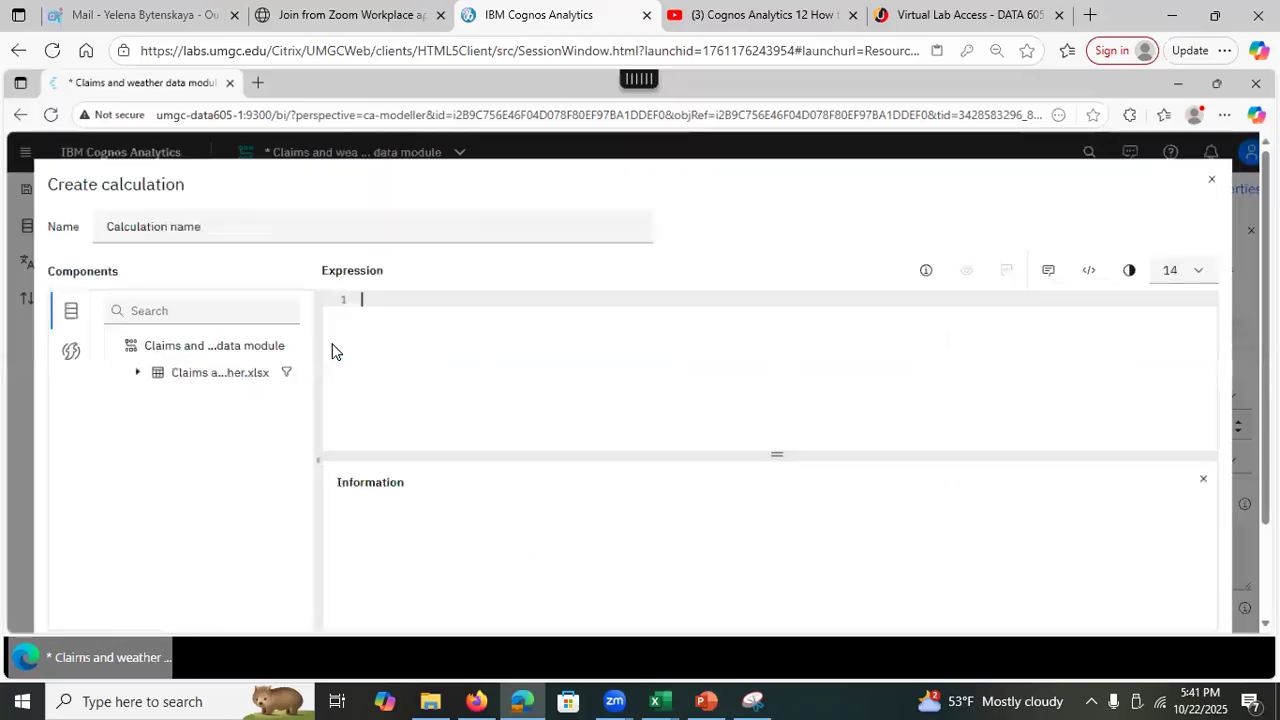
pyautogui.click(138, 376)
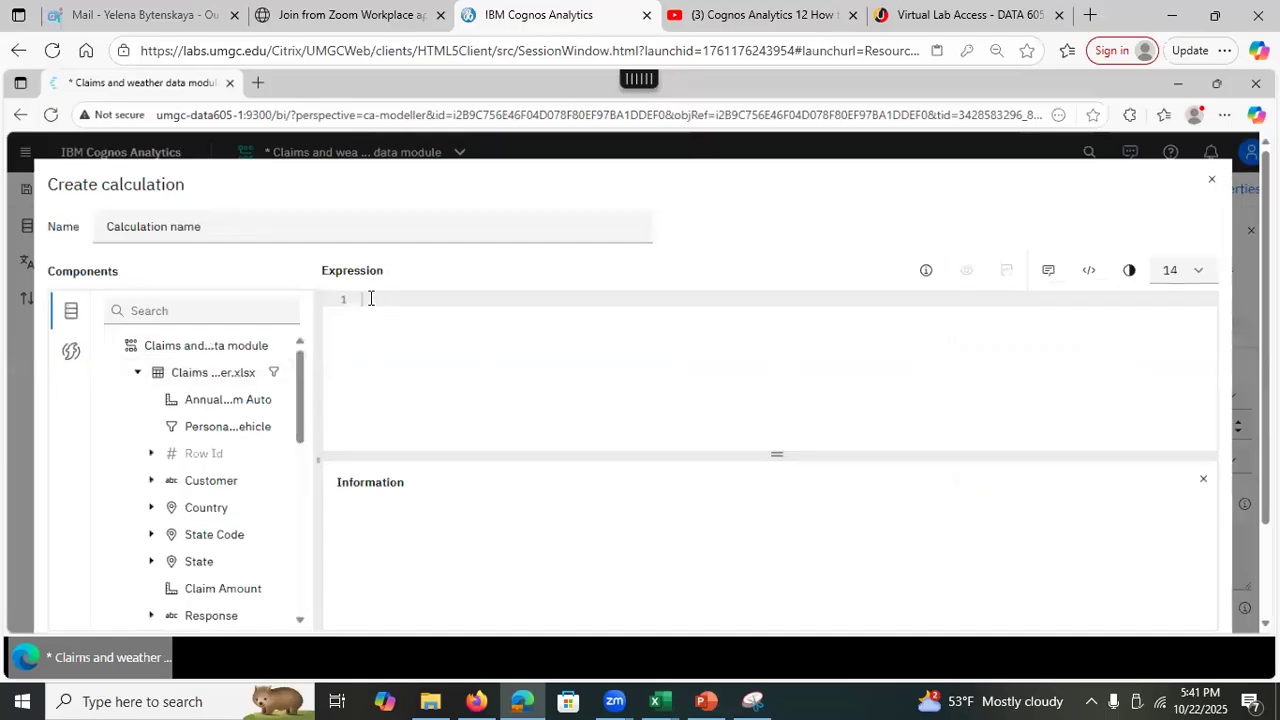
# Build an expression that applies the average function to the Income column.
pyautogui.write('avis')
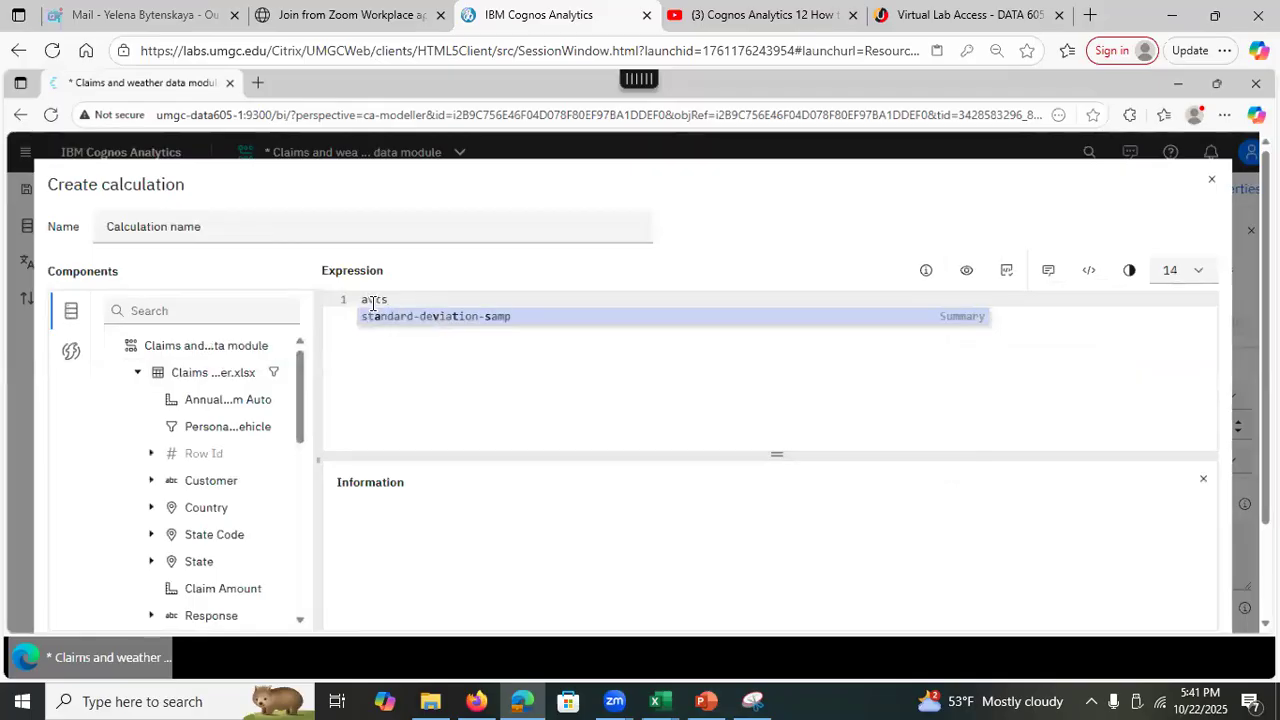
pyautogui.press('BackSpace')
pyautogui.press('BackSpace')
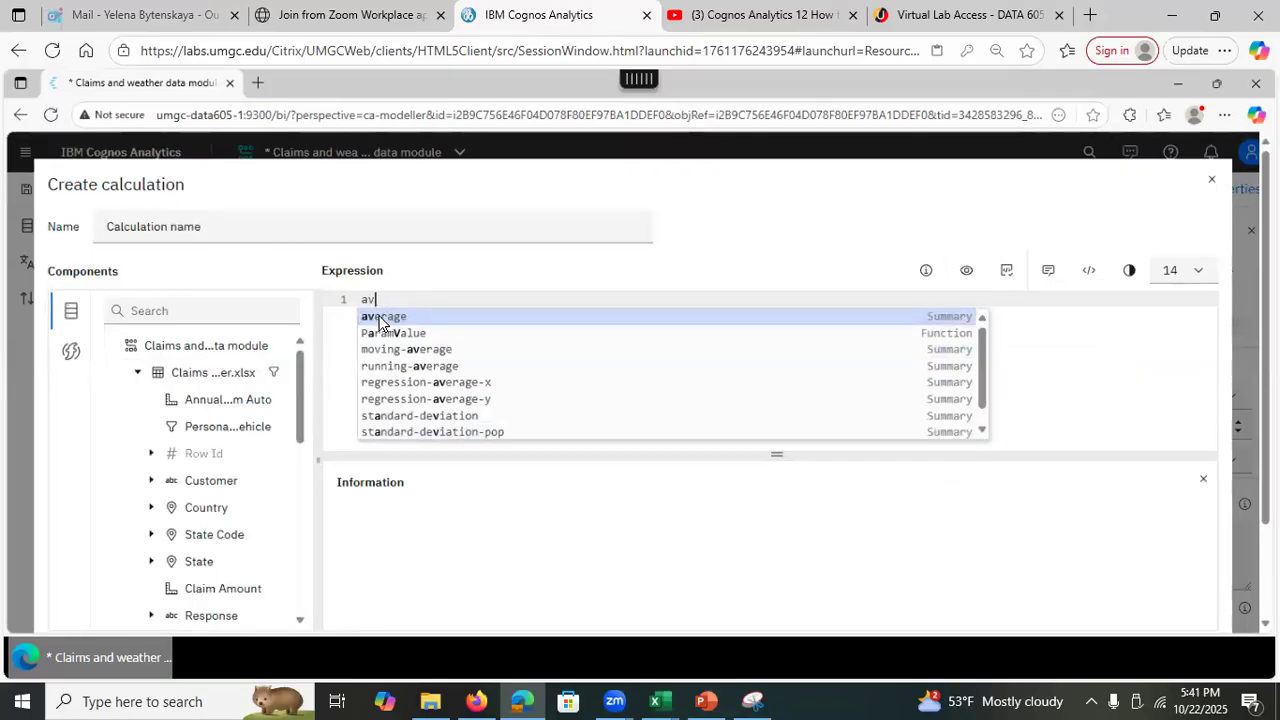
pyautogui.click(380, 318)
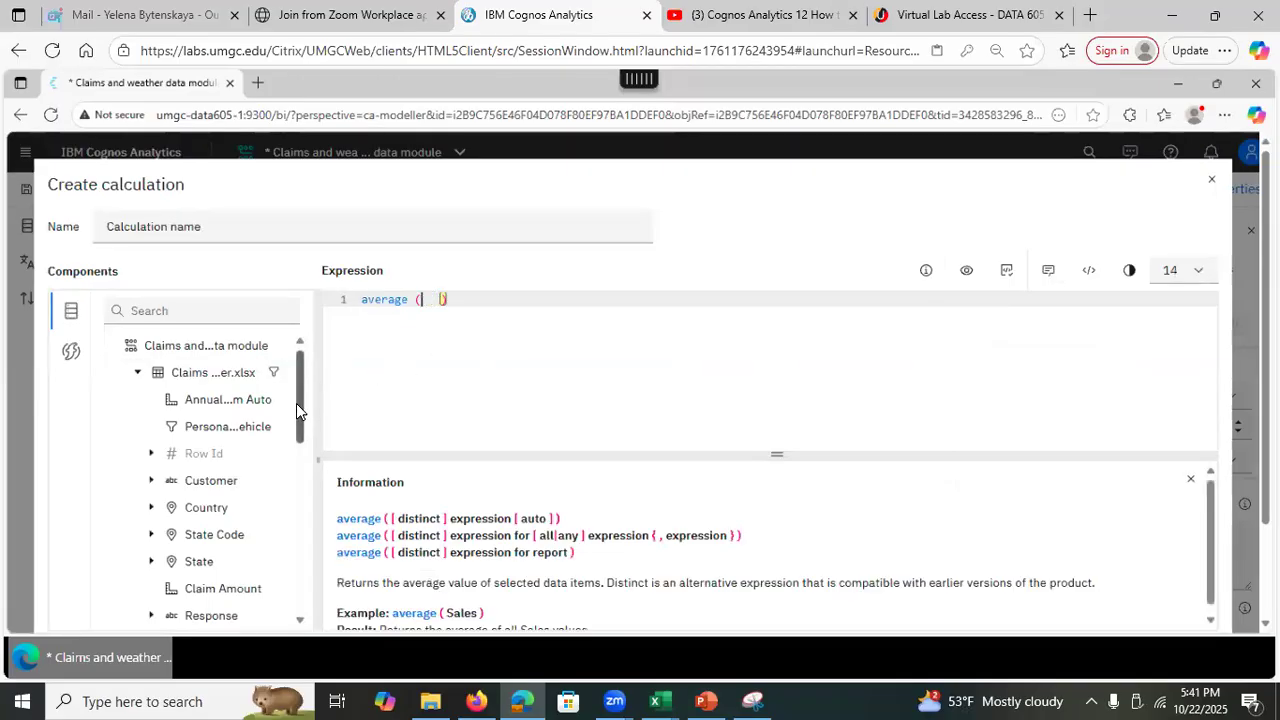
pyautogui.scroll(-3, 290, 465)
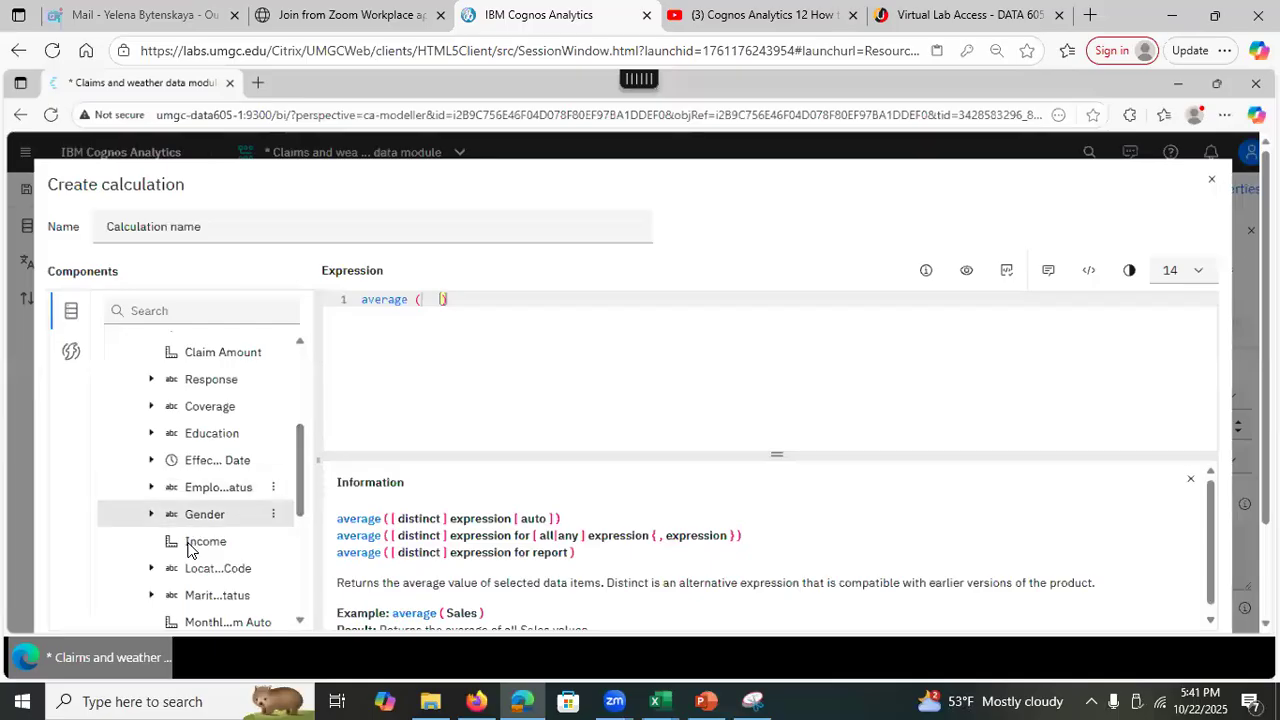
pyautogui.moveTo(205, 541); pyautogui.dragTo(425, 302)
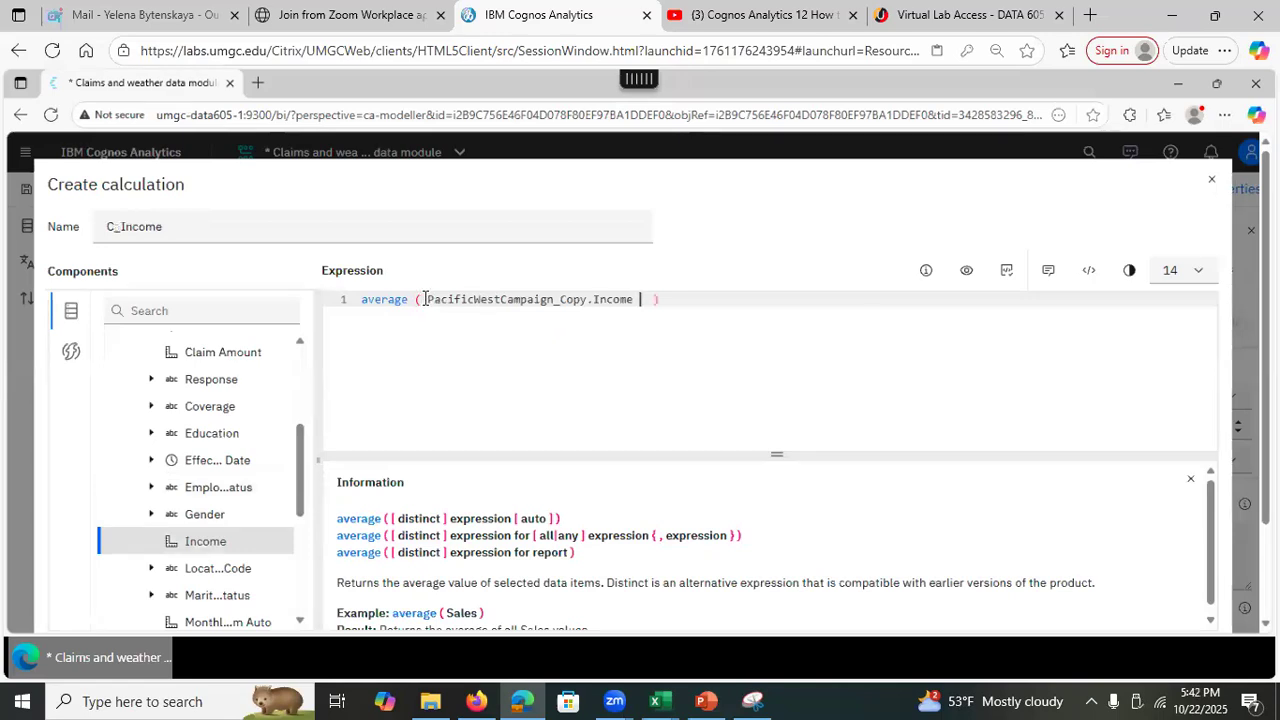
# Review the PacificWestCampaign_Copy.Income reference in the average expression and validate the expression.
pyautogui.moveTo(297, 455); pyautogui.dragTo(317, 349)
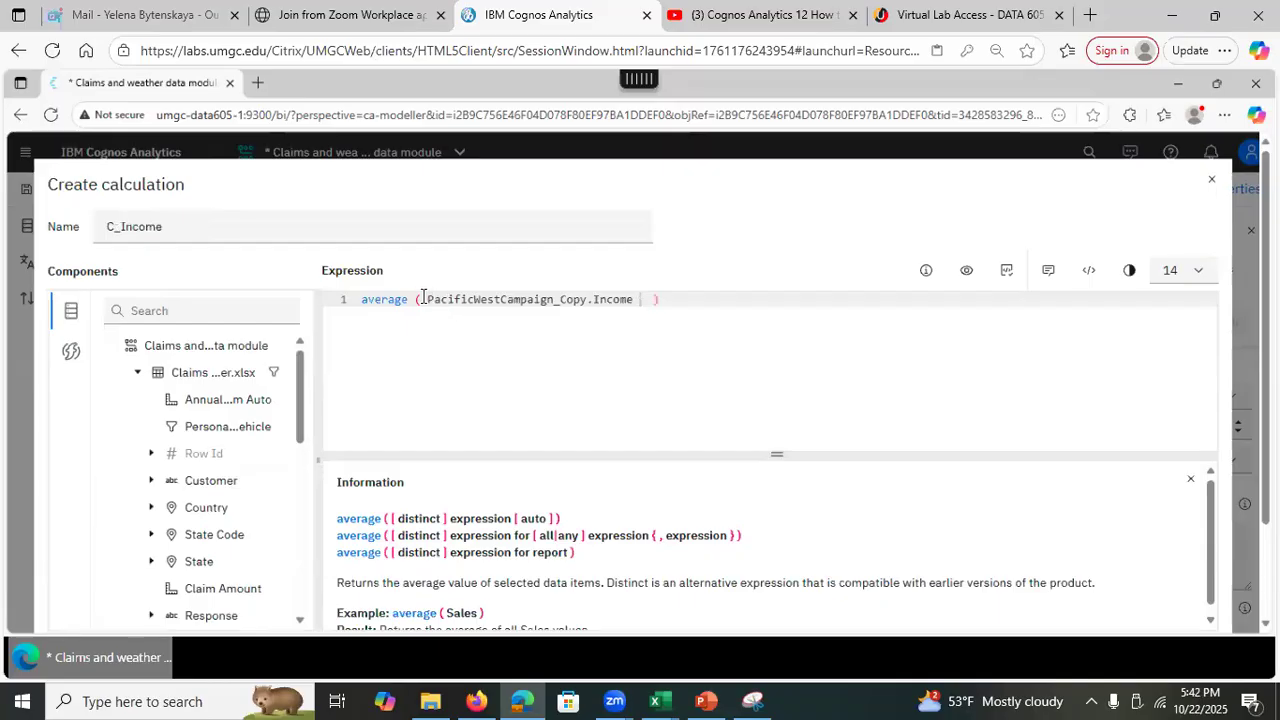
pyautogui.moveTo(422, 299); pyautogui.dragTo(591, 300)
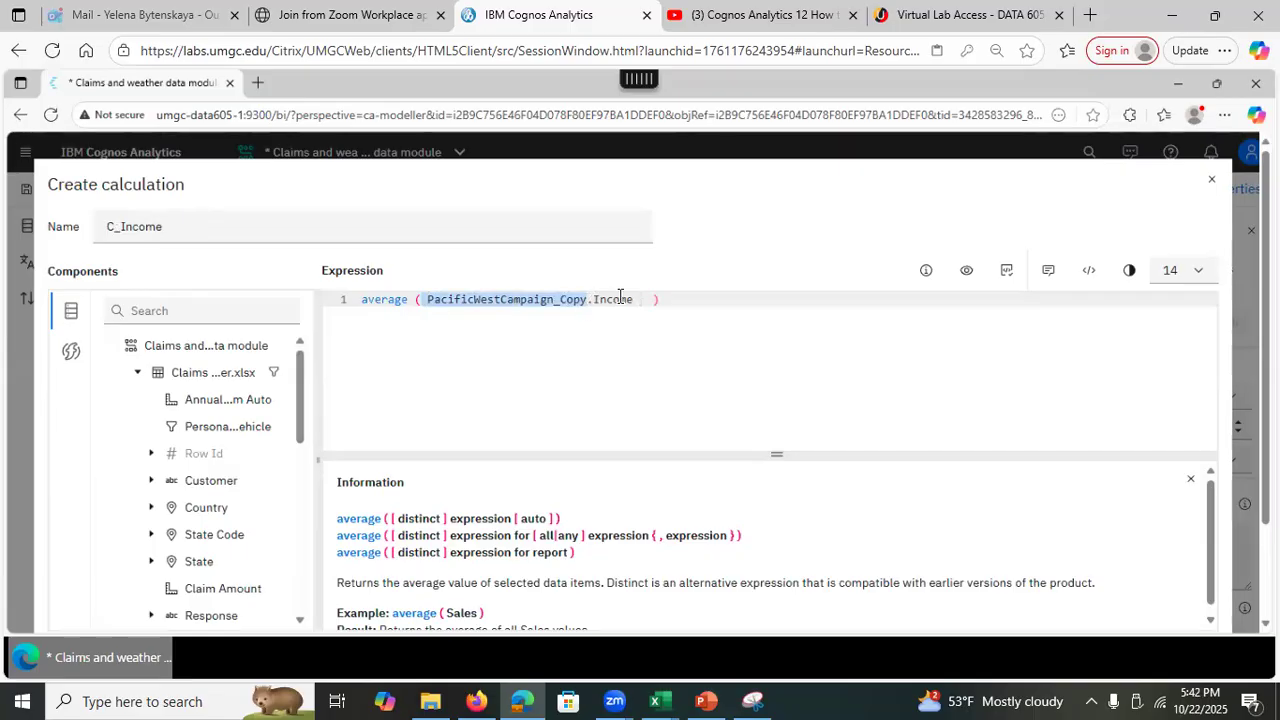
pyautogui.click(620, 298)
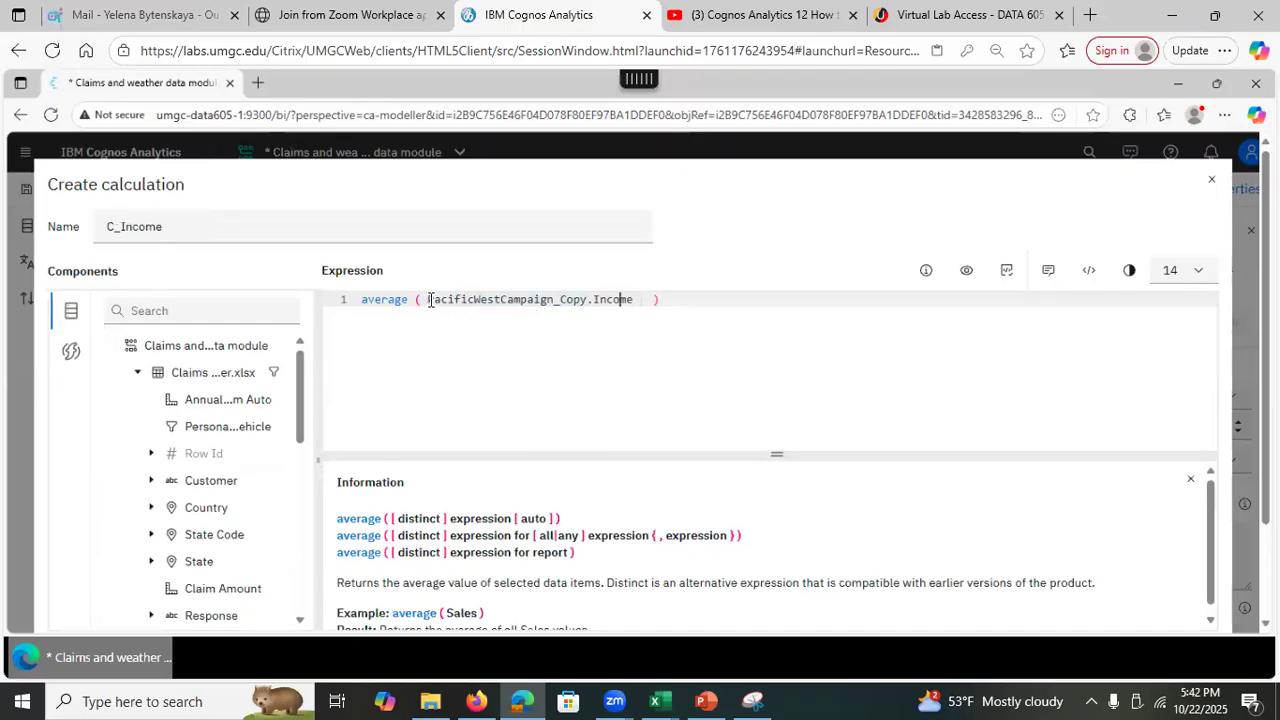
pyautogui.moveTo(427, 299); pyautogui.dragTo(587, 307)
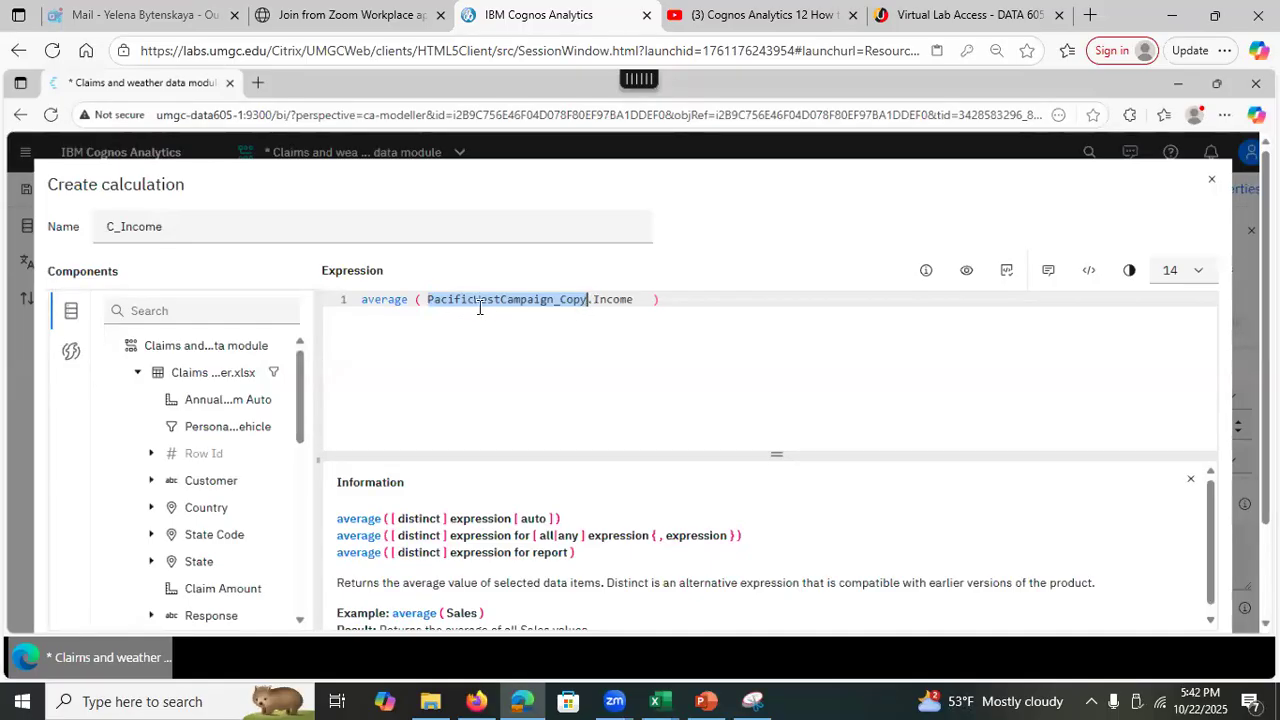
pyautogui.click(513, 299)
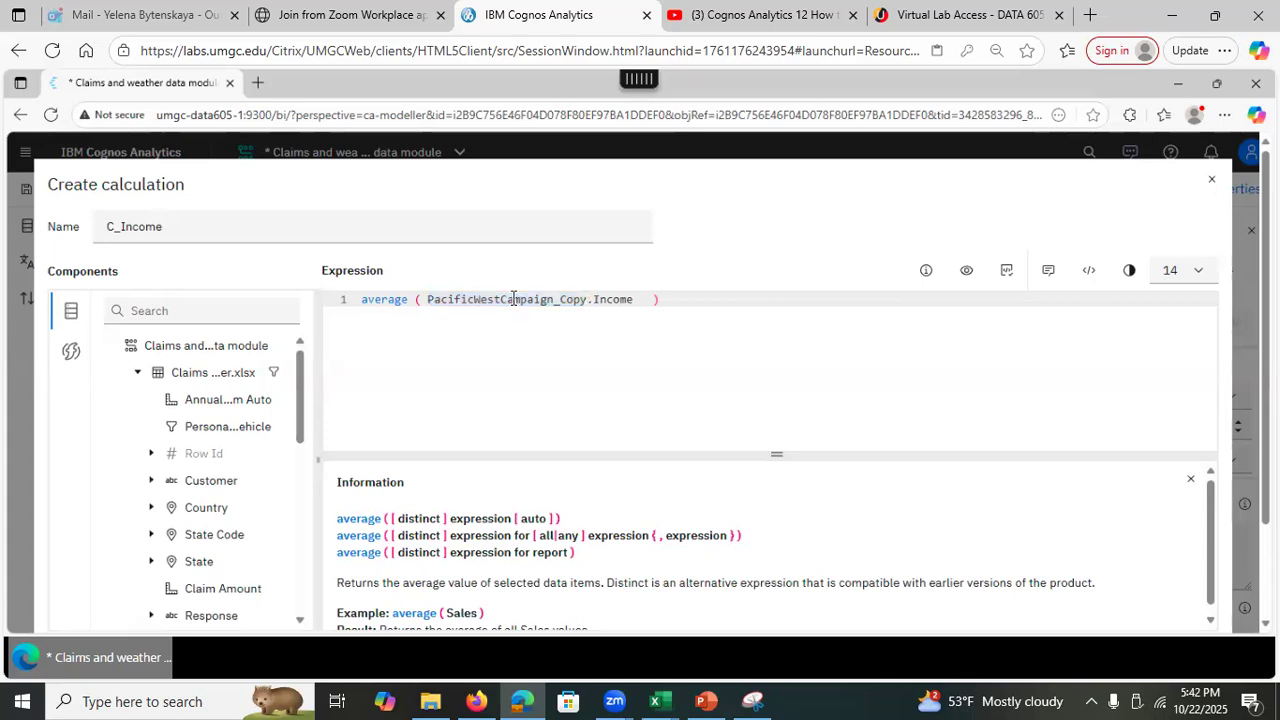
pyautogui.click(1007, 272)
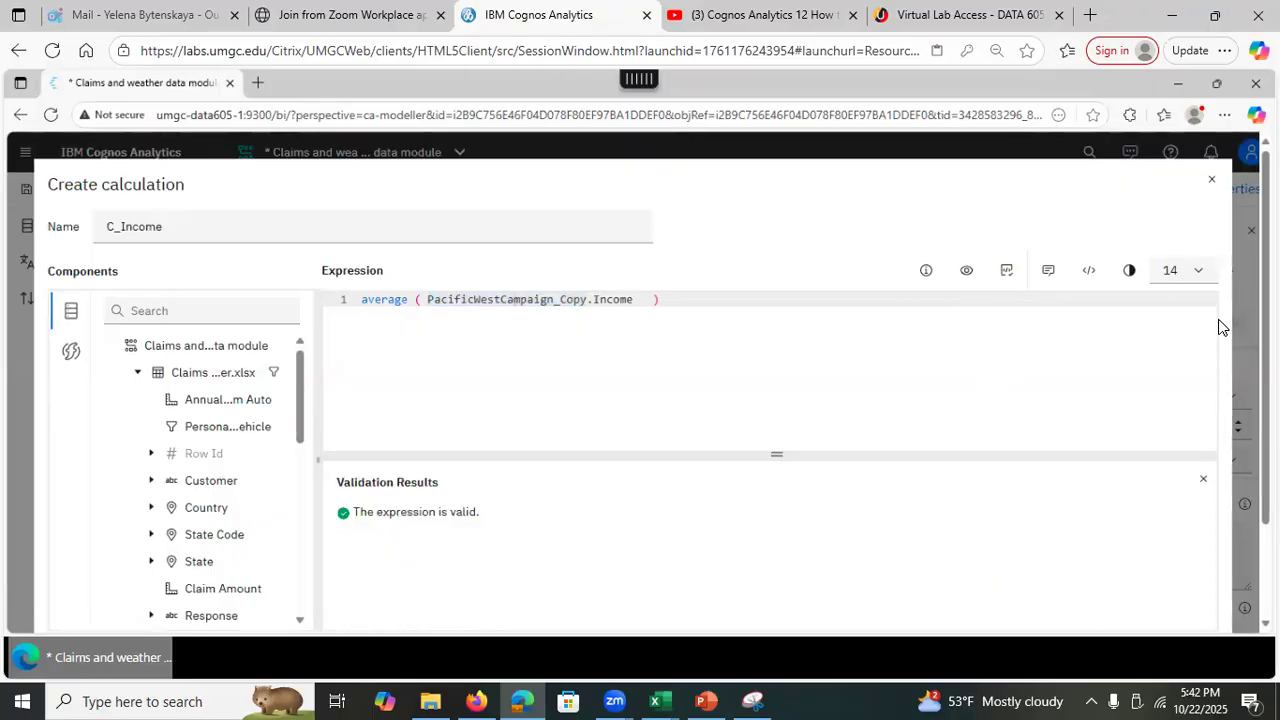
pyautogui.scroll(-2, 886, 300)
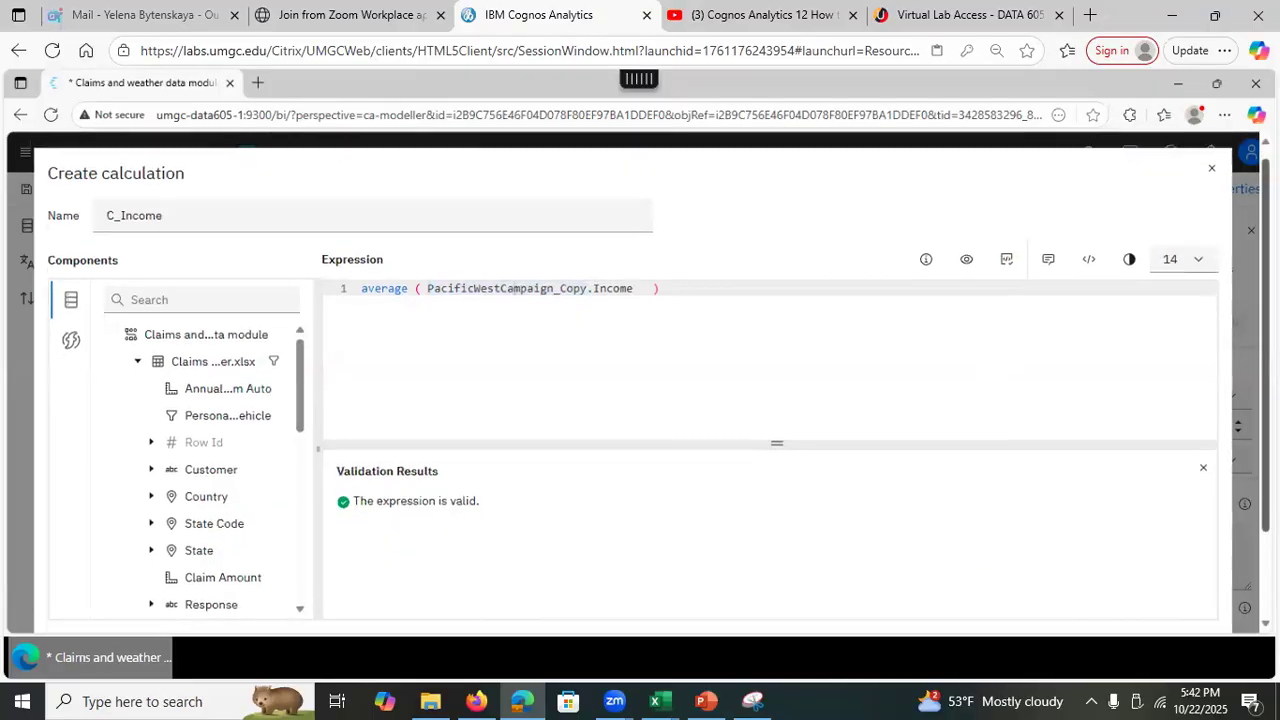
pyautogui.scroll(2, 886, 277)
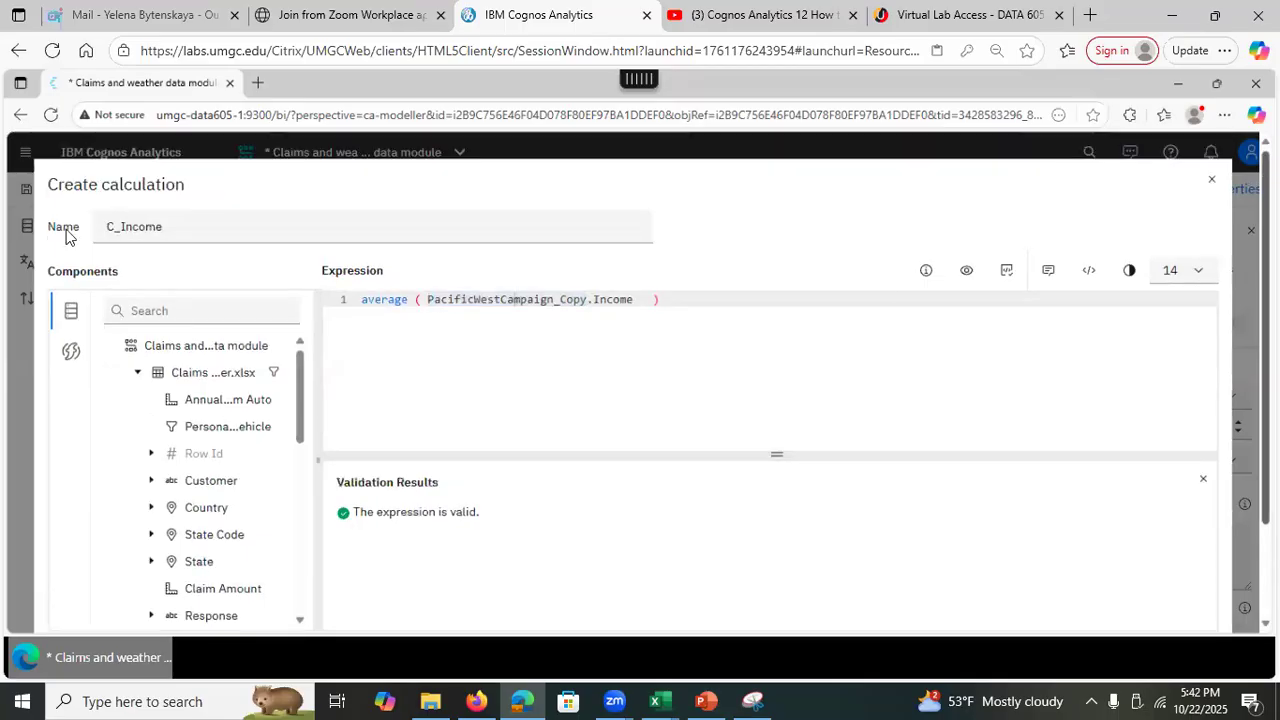
# Name the average income calculation 'c_Average_Income'.
pyautogui.moveTo(107, 225); pyautogui.dragTo(118, 226)
pyautogui.write('A')
pyautogui.write('verage_')
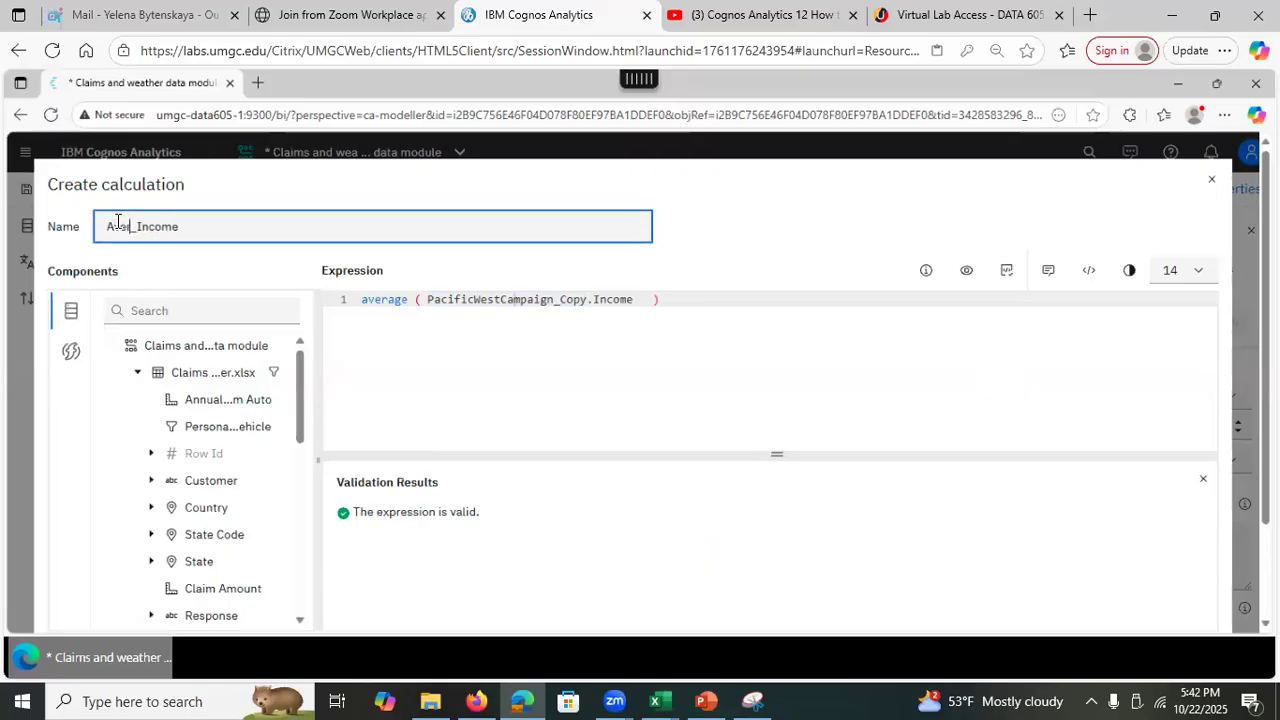
pyautogui.click(105, 226)
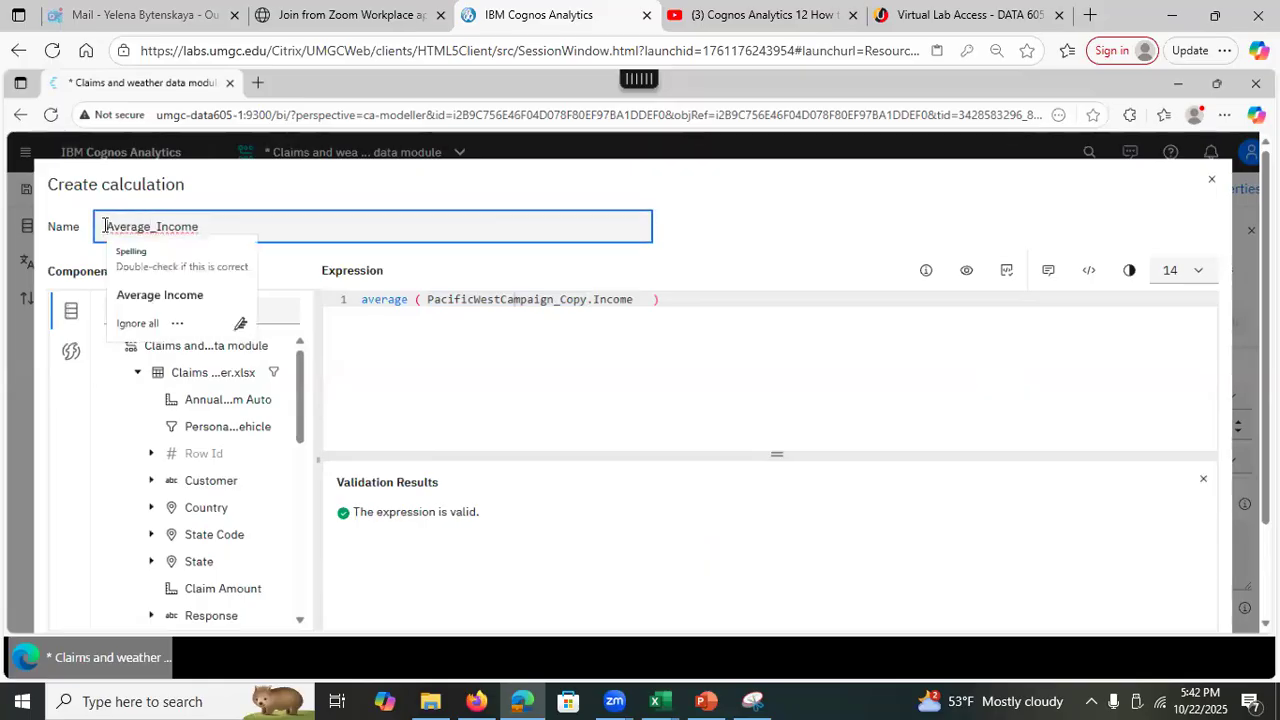
pyautogui.write('c_')
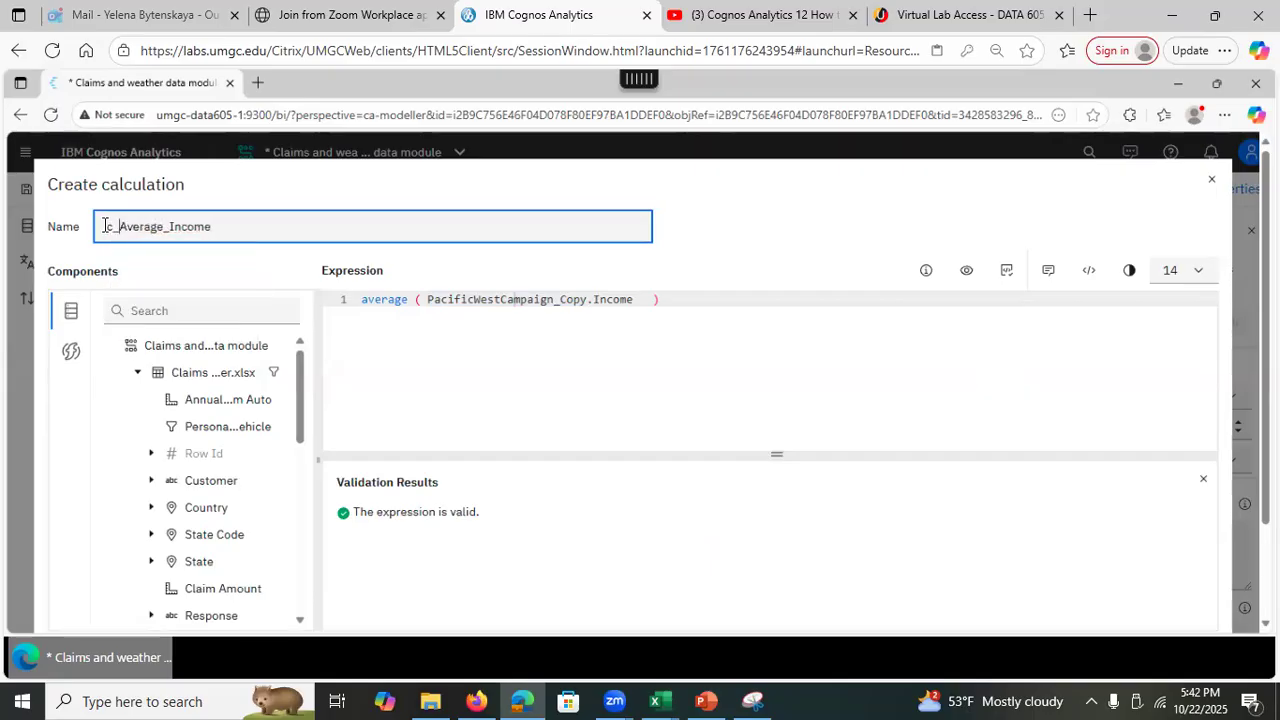
pyautogui.click(135, 229)
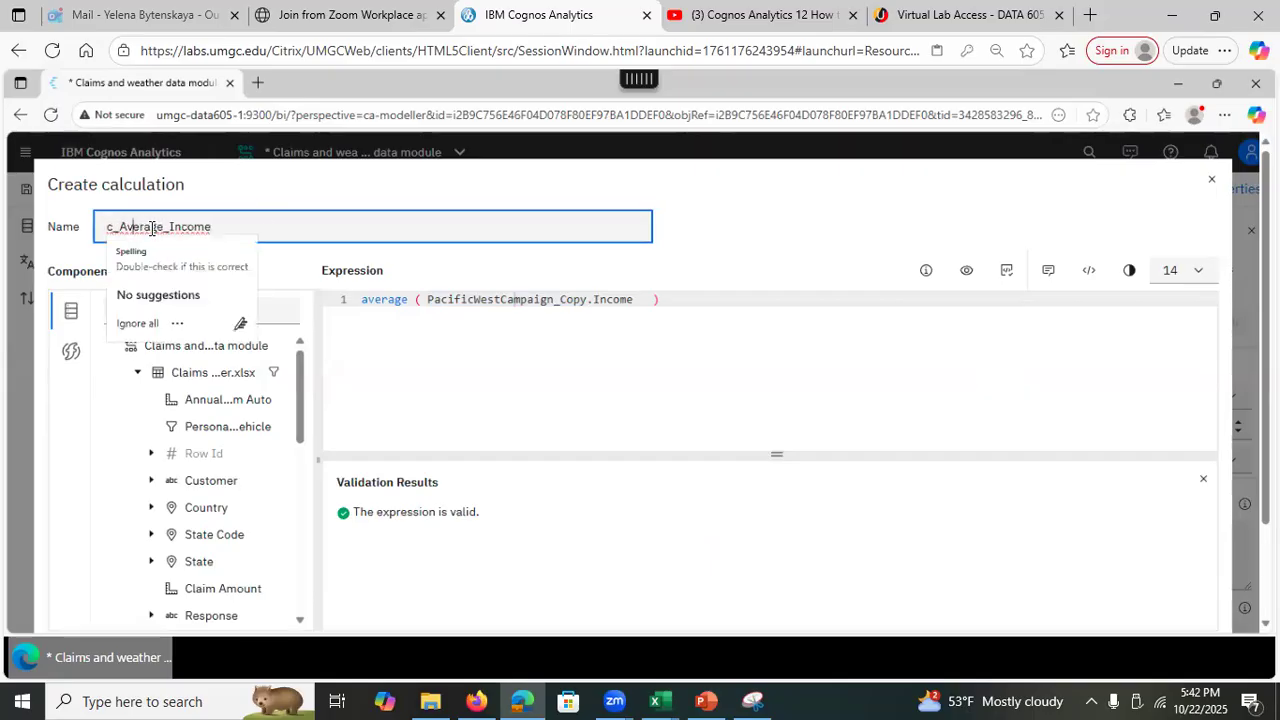
pyautogui.click(271, 215)
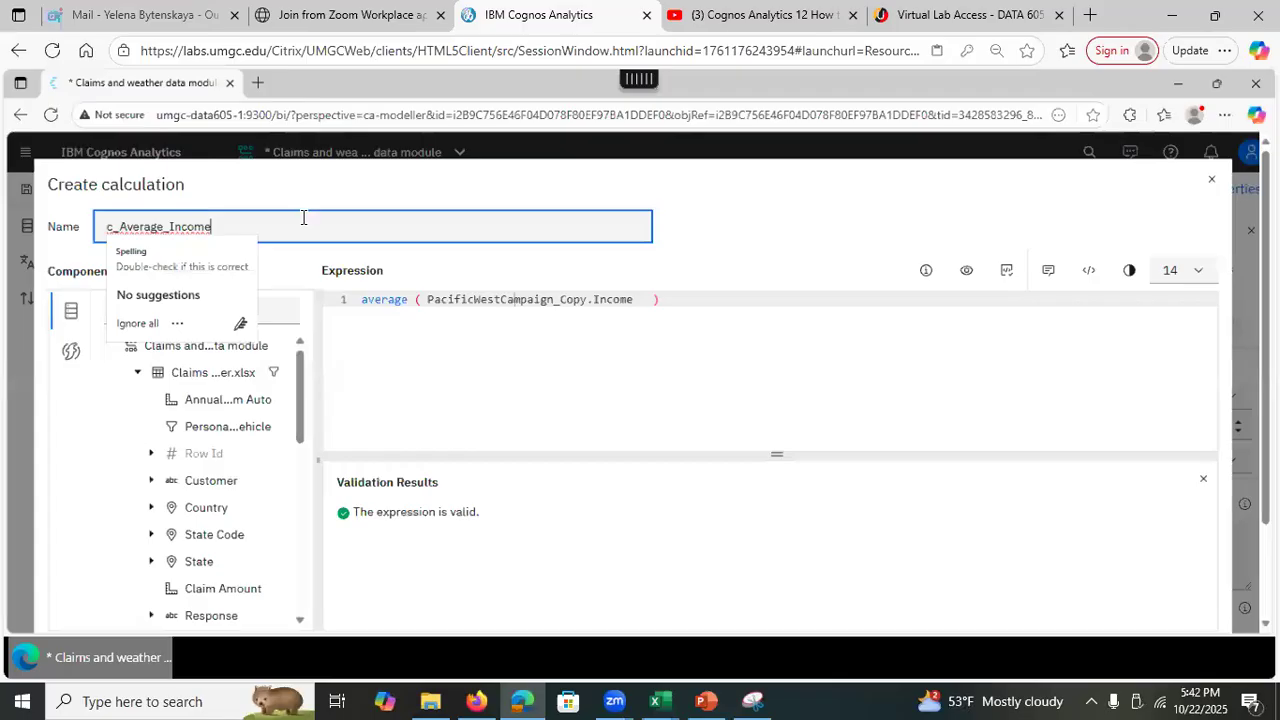
pyautogui.click(909, 229)
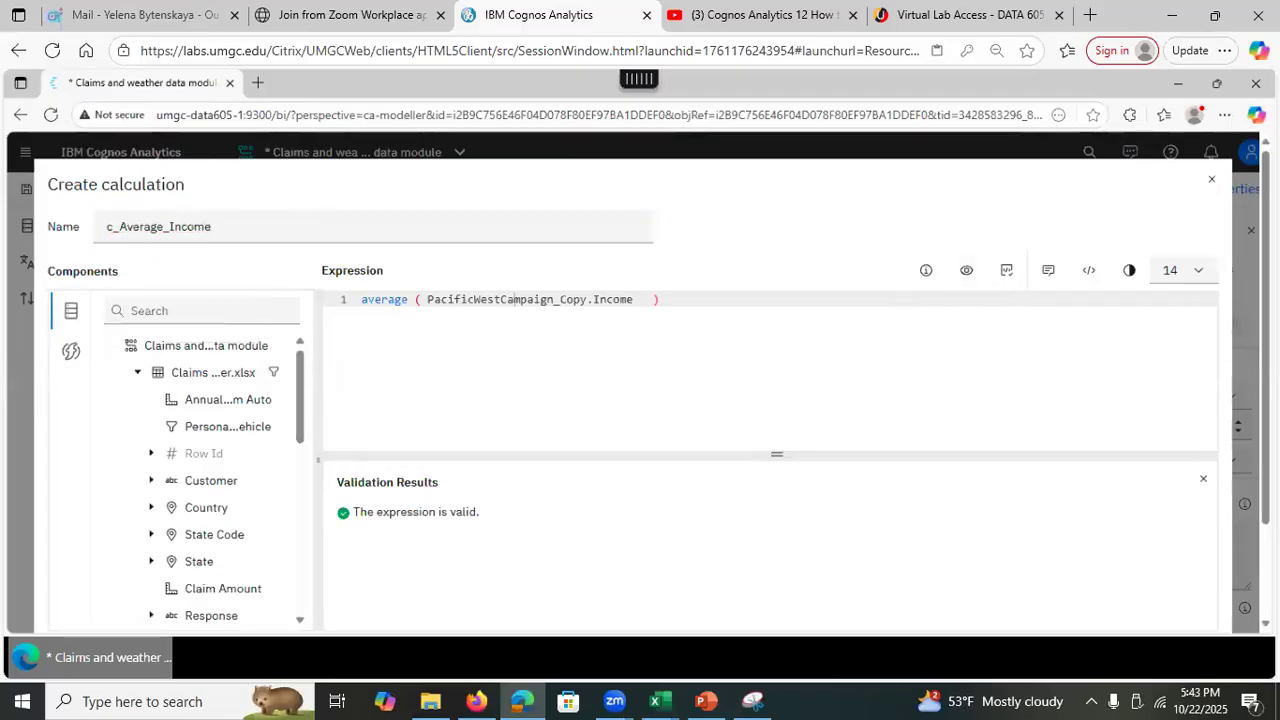
# Save the c_Average_Income calculation in the data module and switch to the Intro to Cognos analytics presentation in PowerPoint.
pyautogui.scroll(-2, 1220, 600)
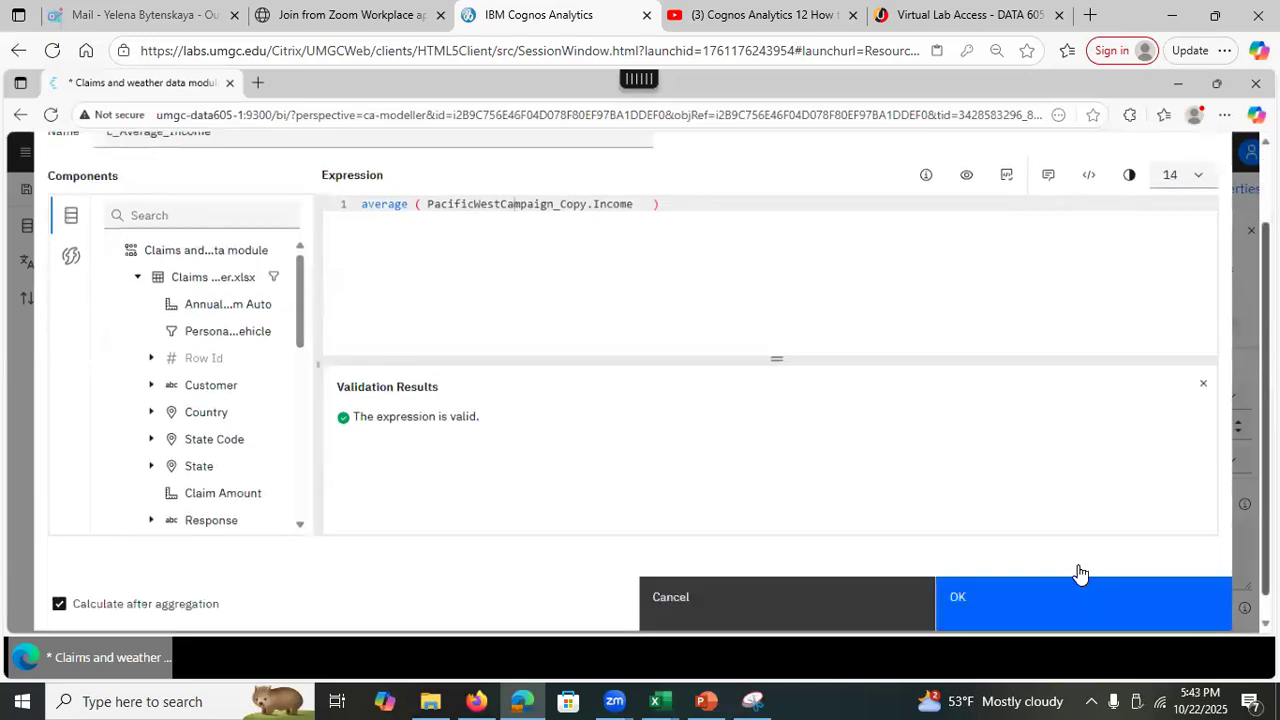
pyautogui.click(1083, 580)
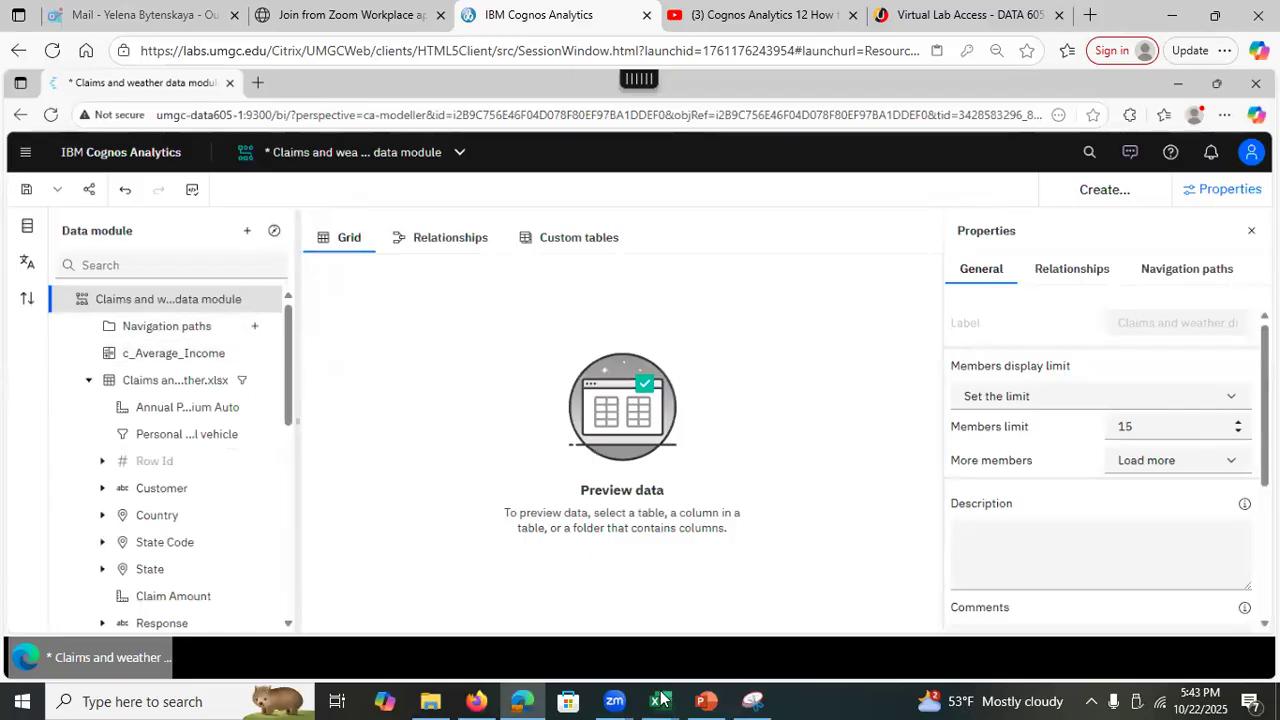
pyautogui.moveTo(703, 699)
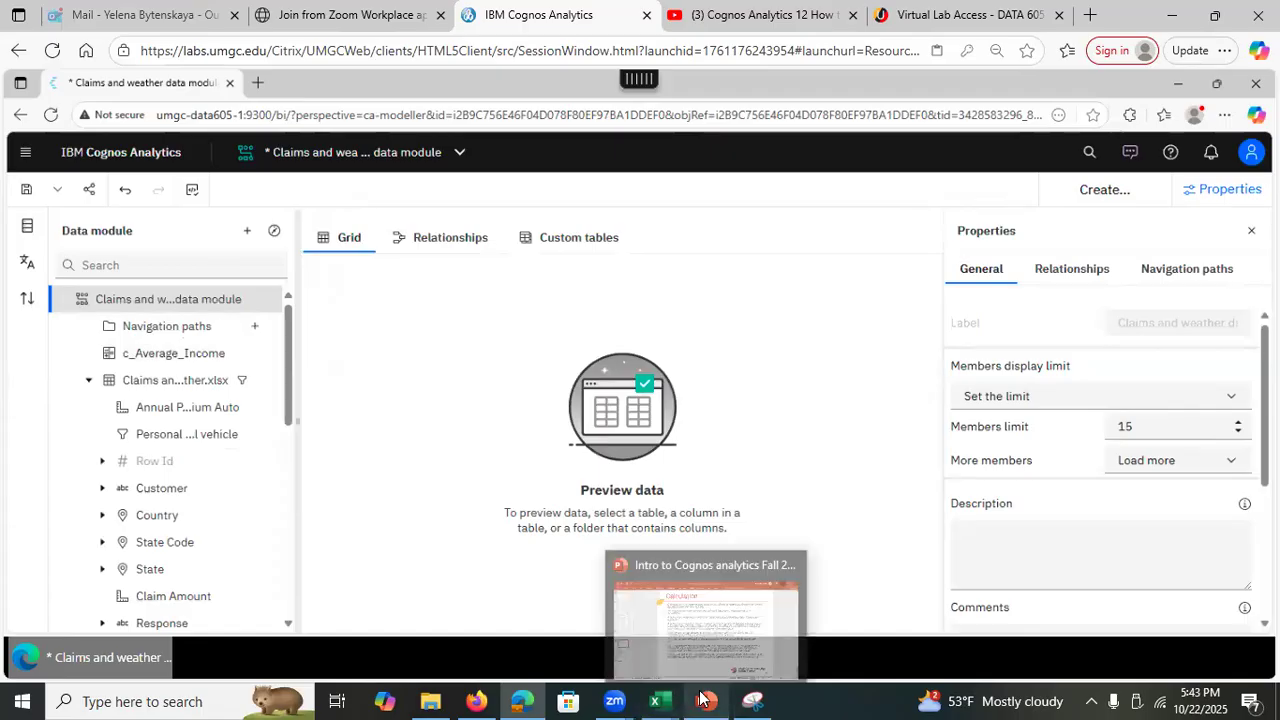
pyautogui.click(687, 626)
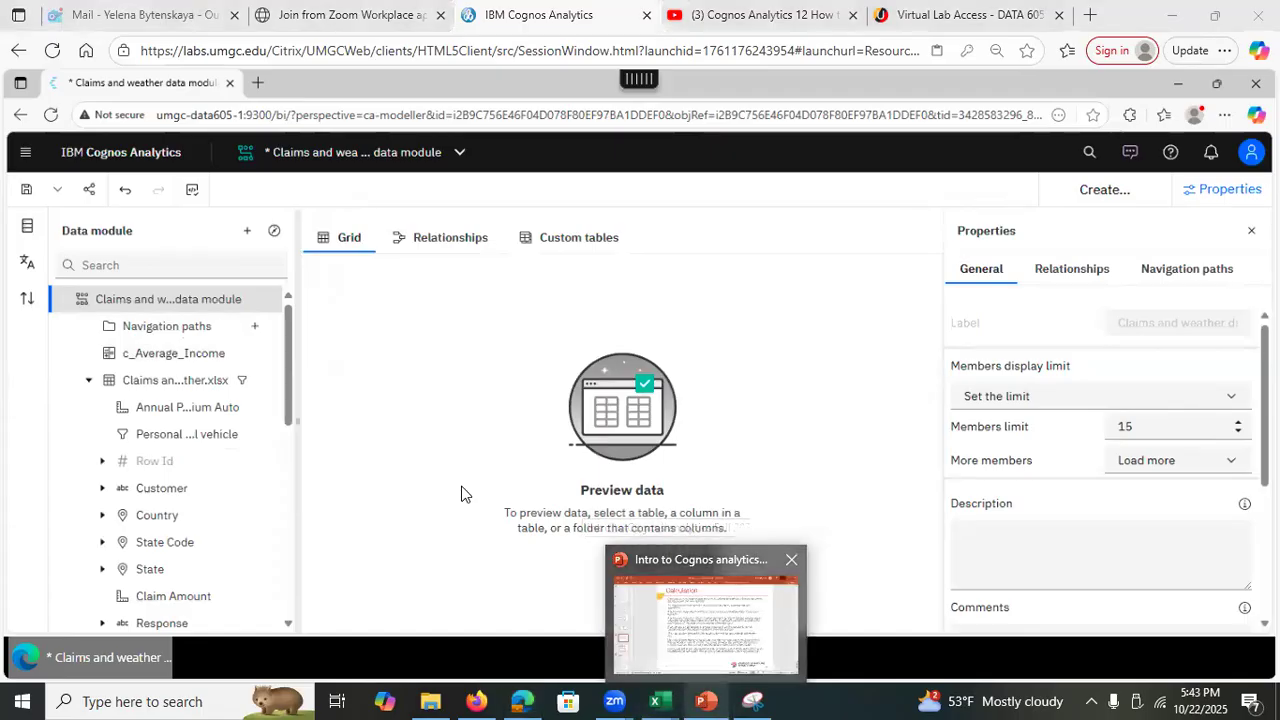
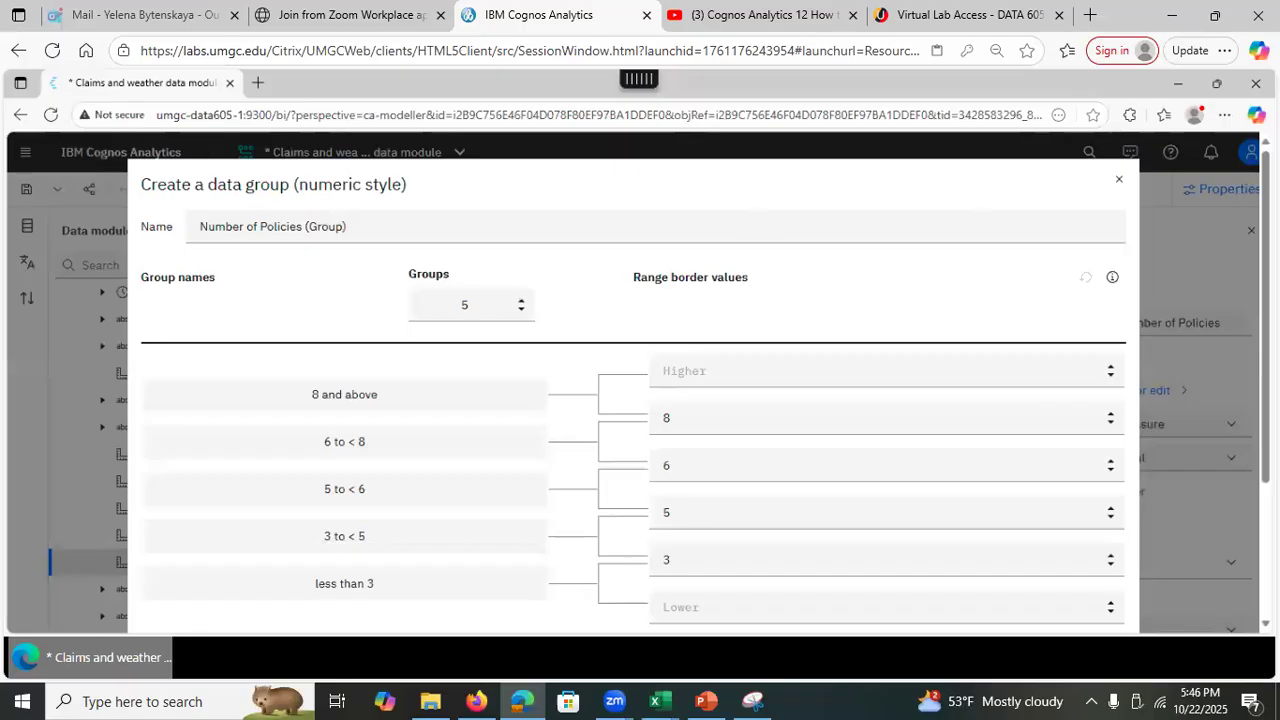
# Create the Number of Policies (Group) numeric data group with five groups and bring its new column into view in the grid.
pyautogui.scroll(-3, 1010, 547)
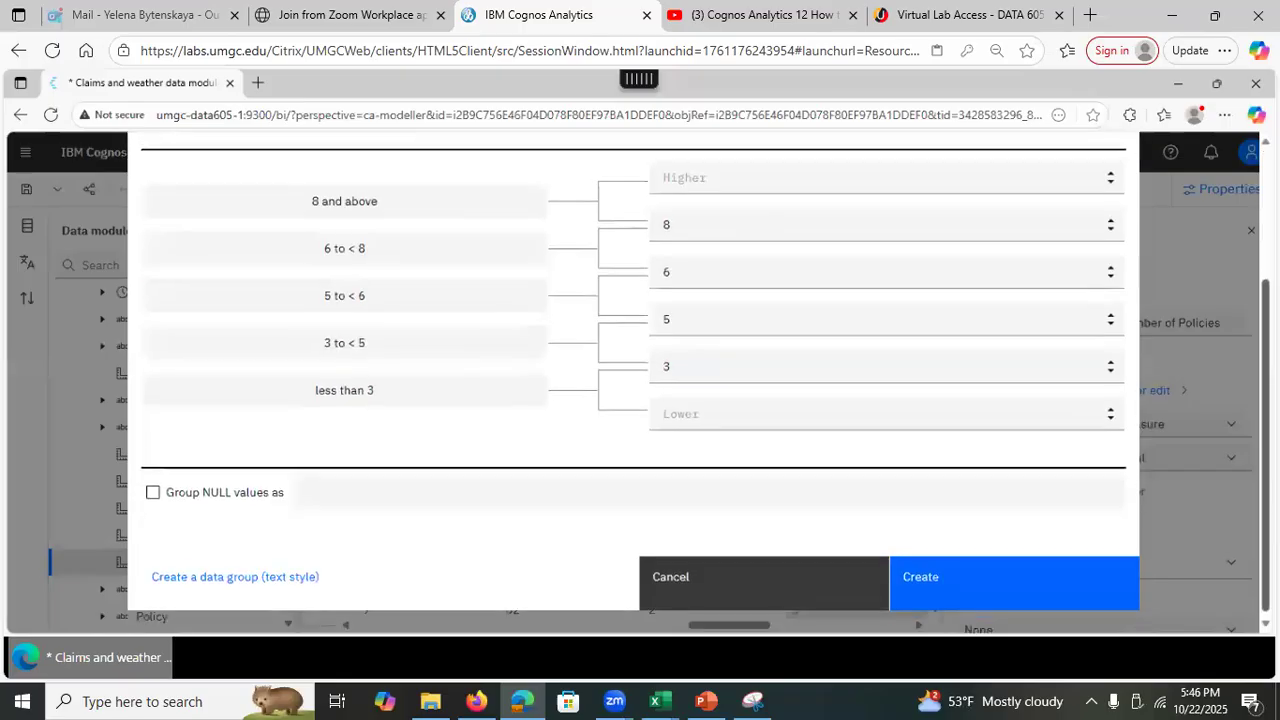
pyautogui.click(977, 581)
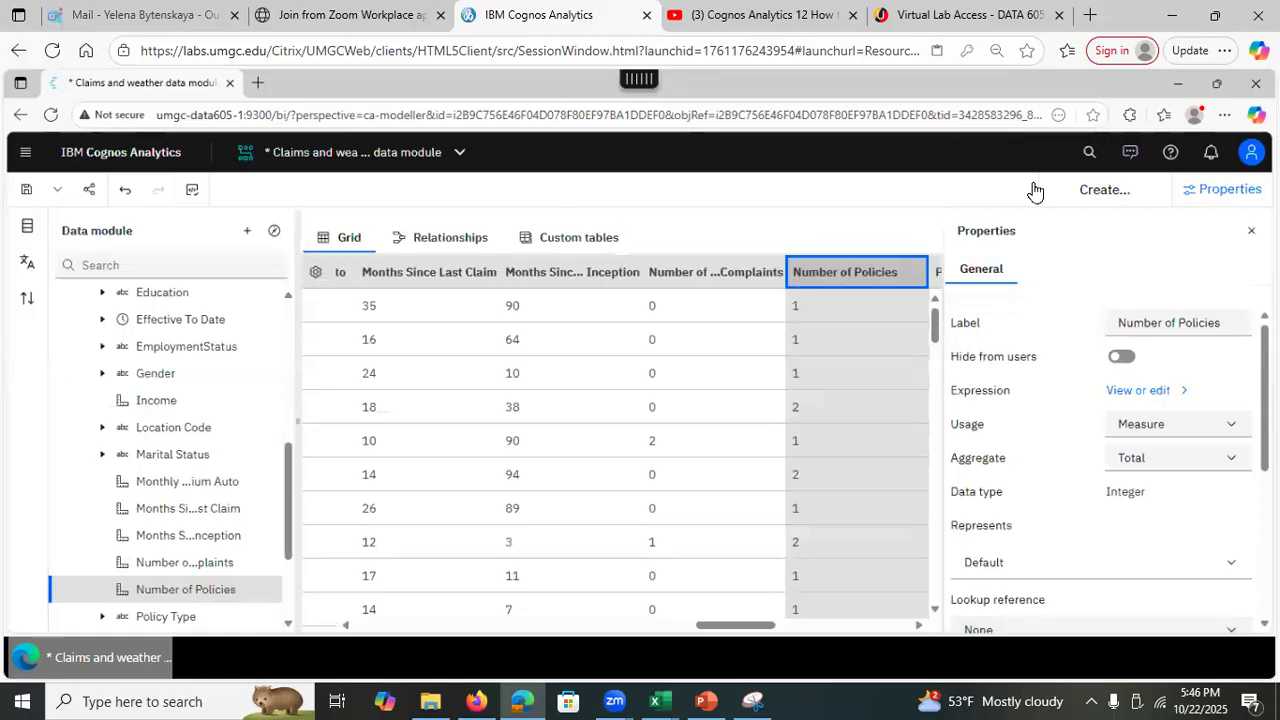
pyautogui.moveTo(742, 624); pyautogui.dragTo(265, 652)
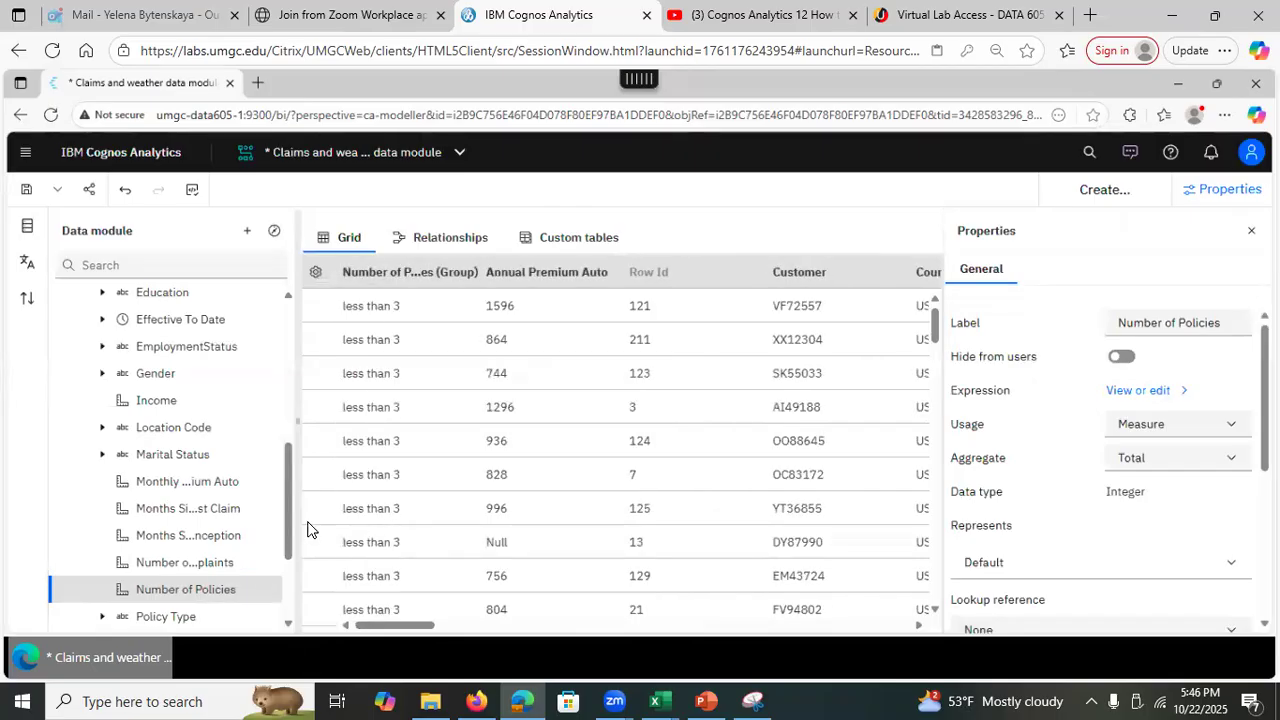
# Switch to PowerPoint, review the slides on data groups for numeric and text variables, and return to the Cognos data module.
pyautogui.click(708, 700)
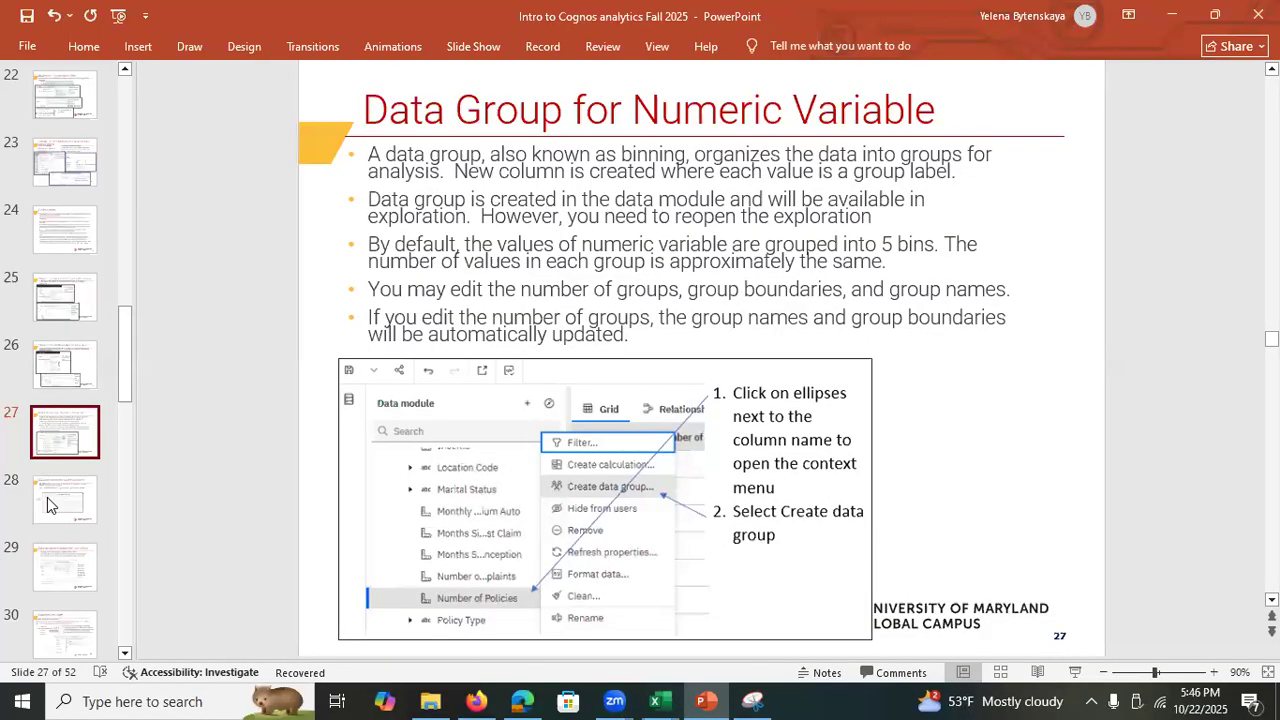
pyautogui.click(50, 505)
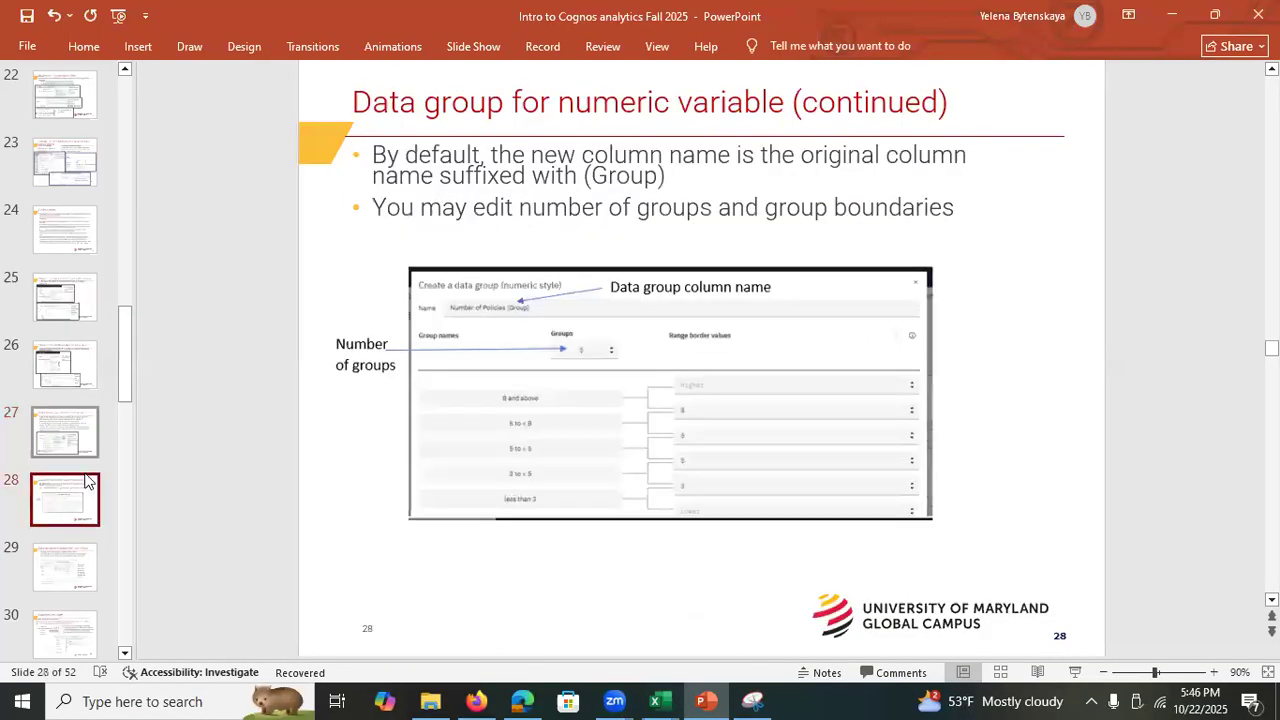
pyautogui.click(47, 565)
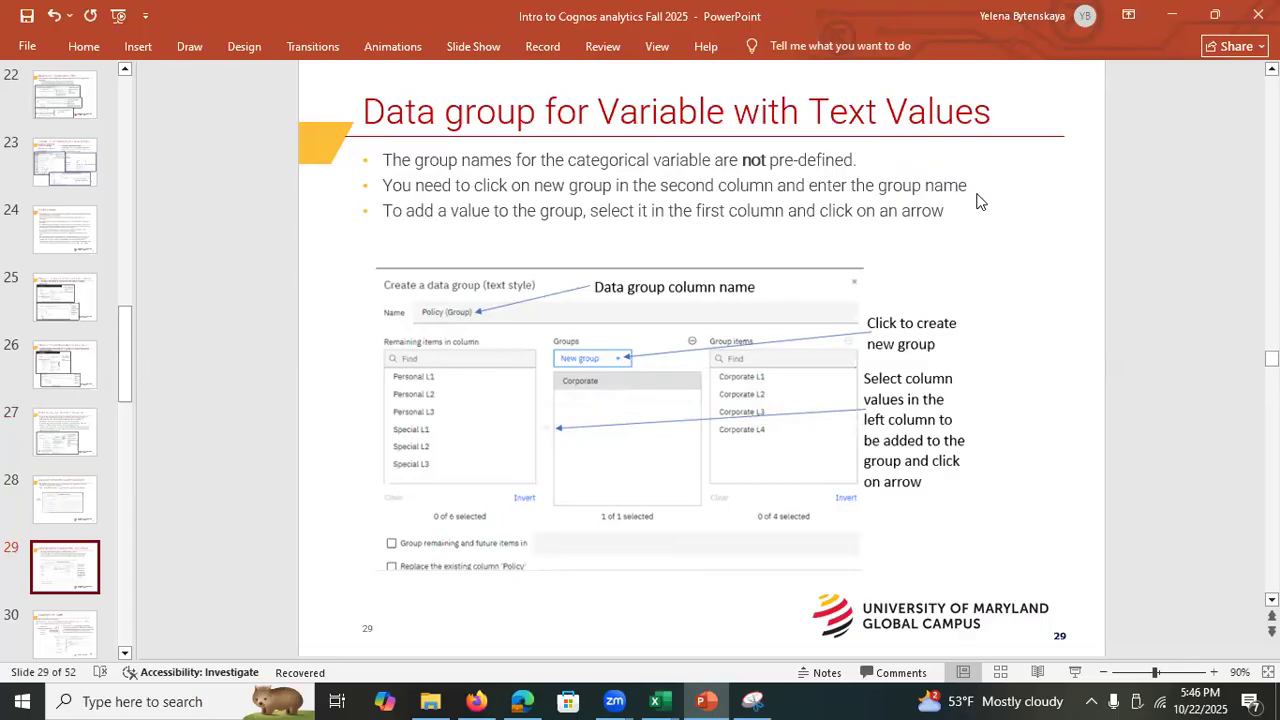
pyautogui.click(1172, 15)
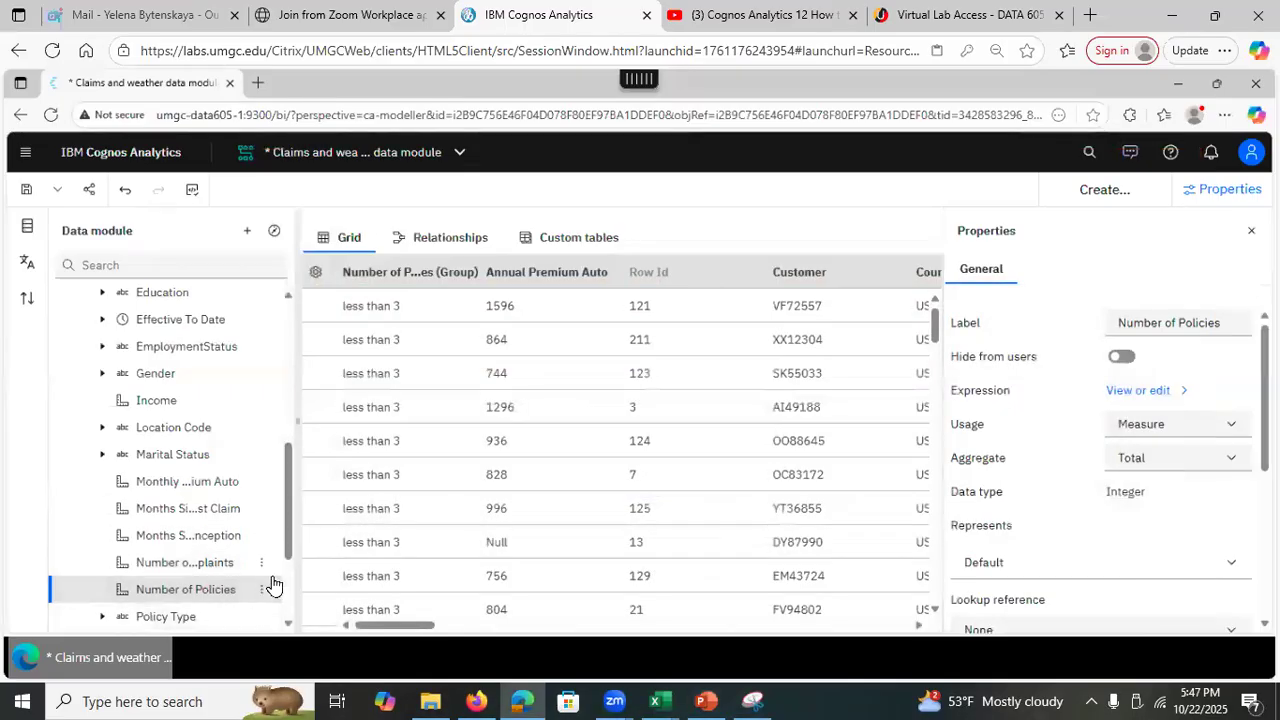
# Search the data module for 'pol' and start a new data group on the Policy column.
pyautogui.moveTo(285, 480); pyautogui.dragTo(291, 337)
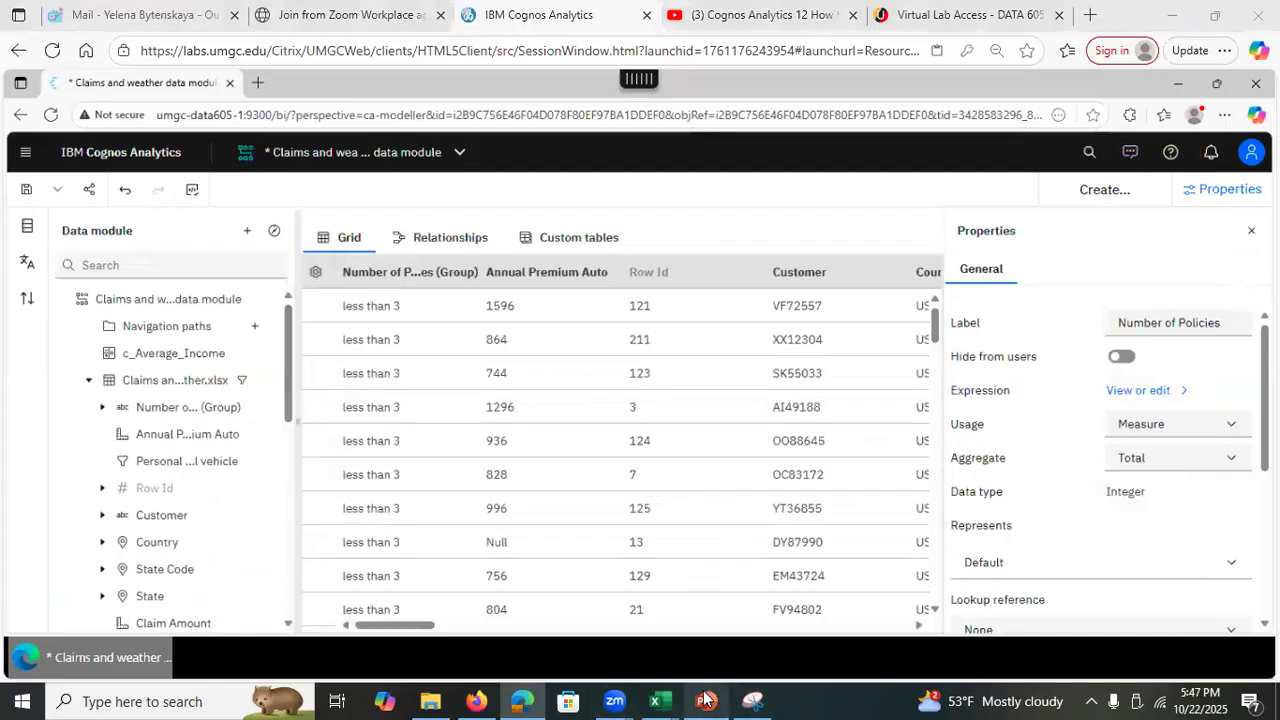
pyautogui.click(119, 263)
pyautogui.write('po')
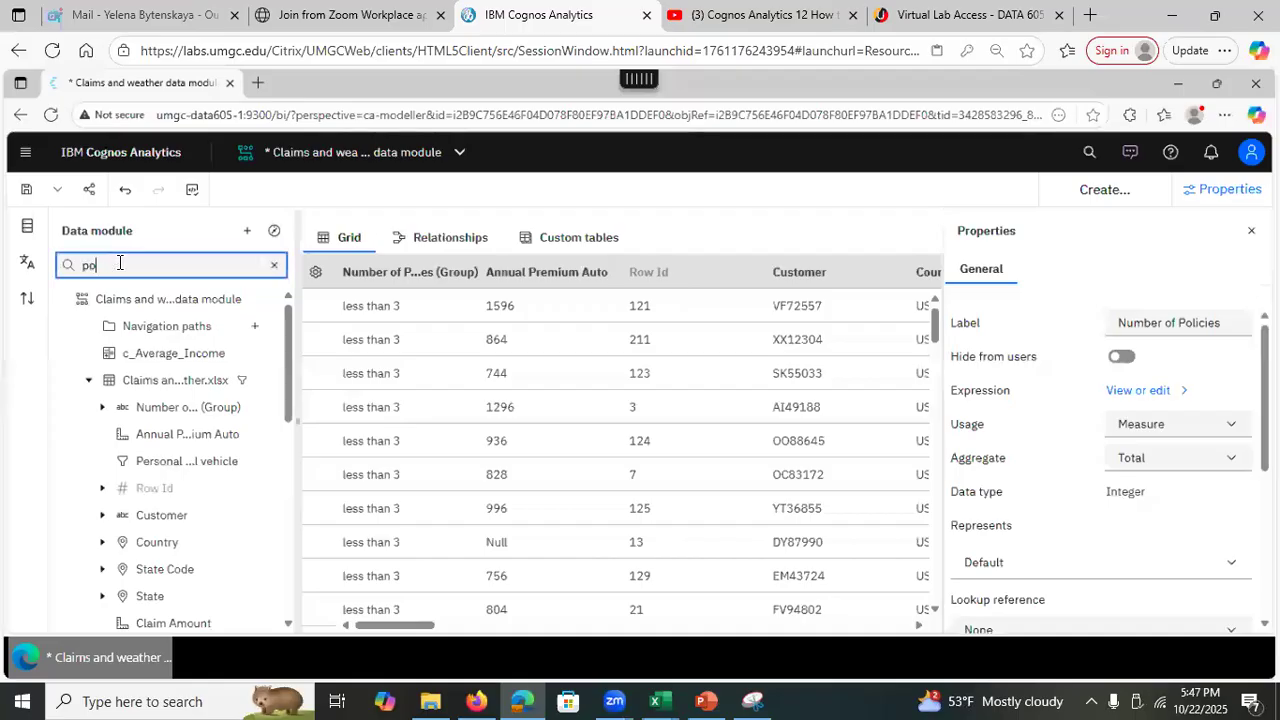
pyautogui.write('l')
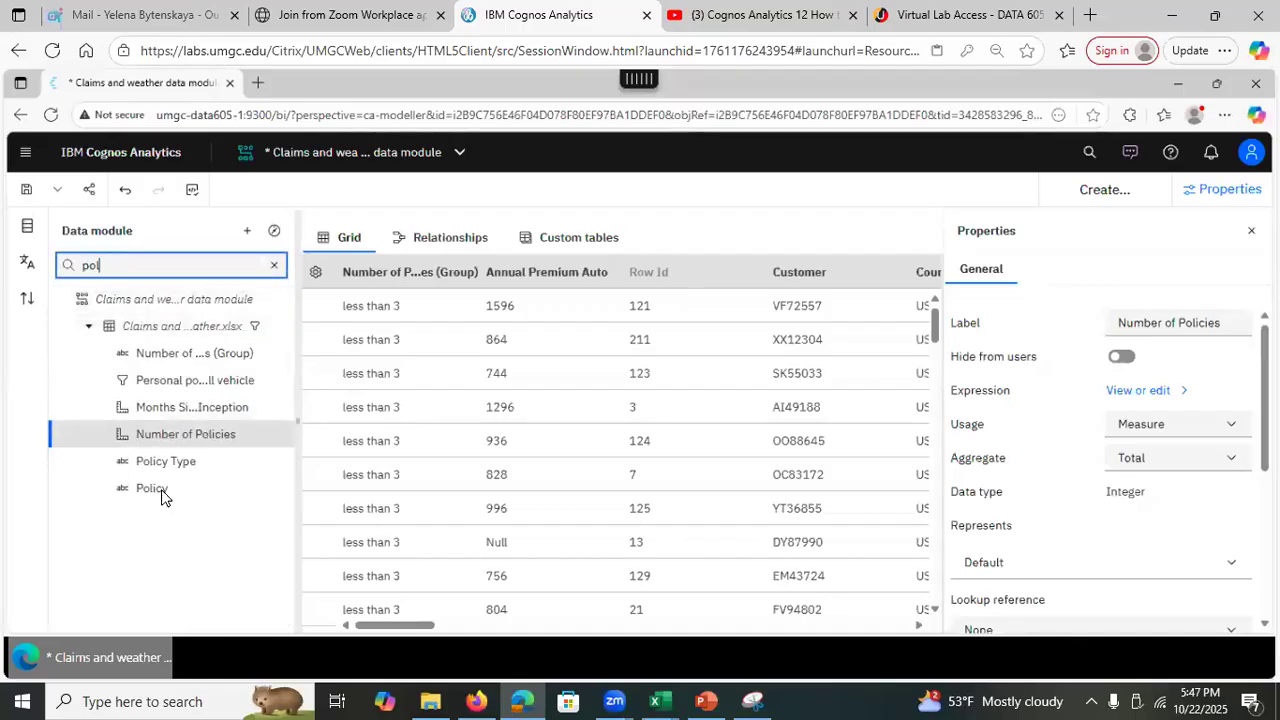
pyautogui.click(273, 487)
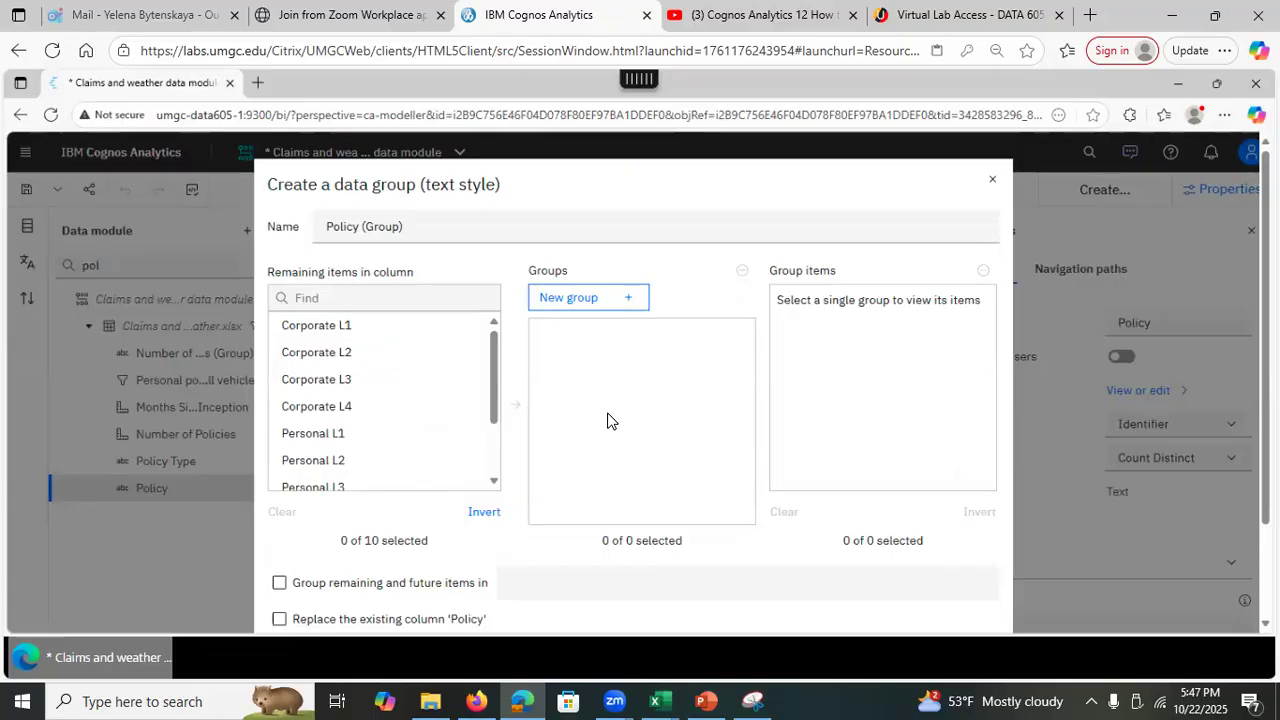
# Add a group named Corporate containing the items Corporate L1 through Corporate L4.
pyautogui.moveTo(500, 362); pyautogui.dragTo(494, 317)
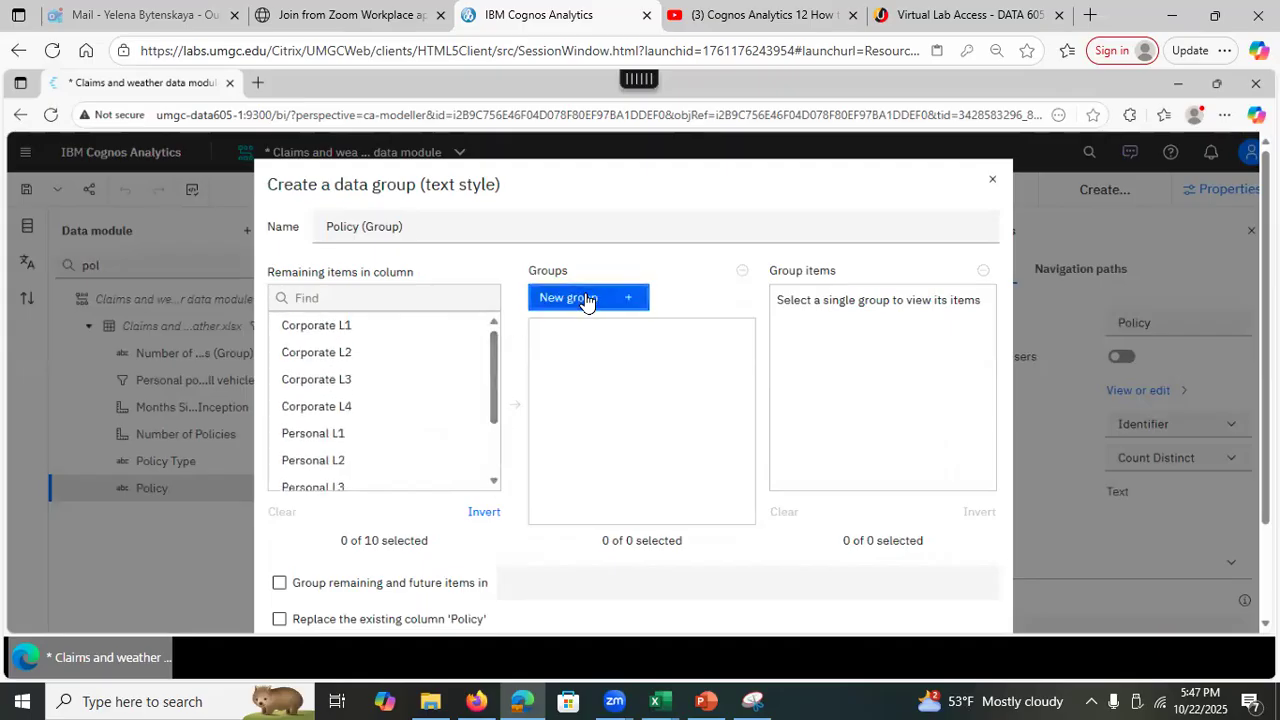
pyautogui.click(587, 298)
pyautogui.click(571, 332)
pyautogui.doubleClick(554, 337)
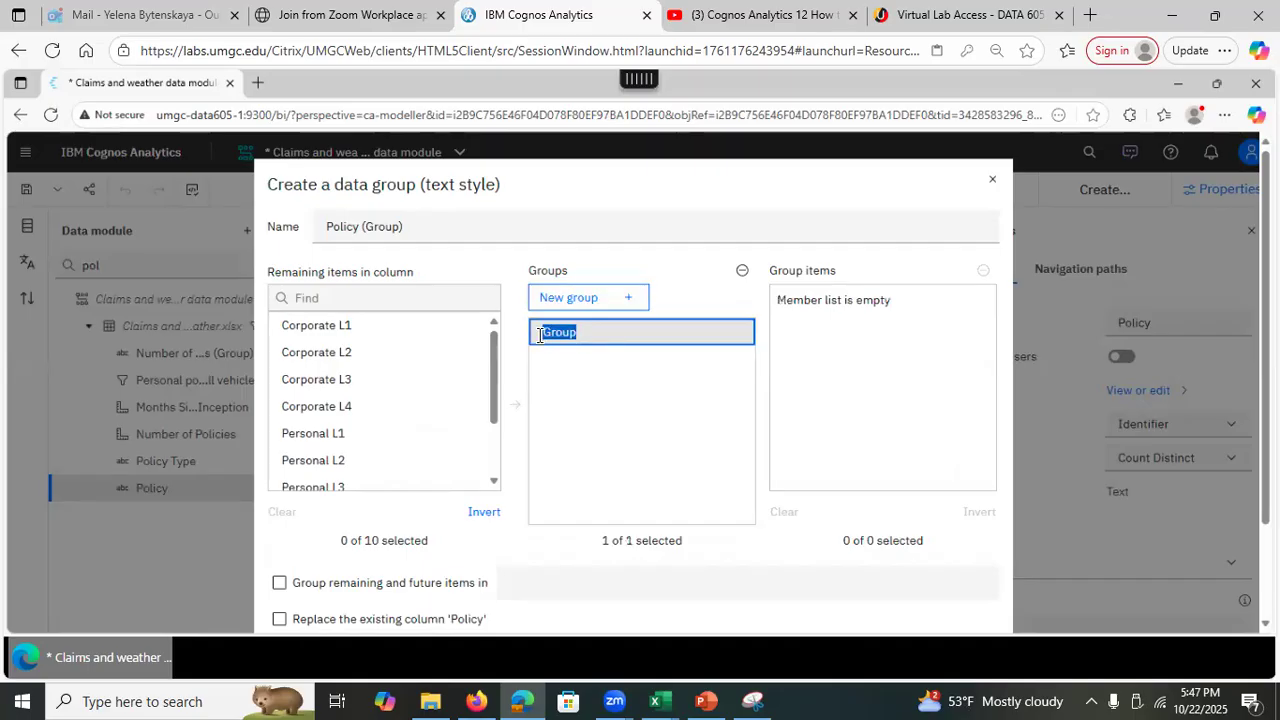
pyautogui.write('Corporate')
pyautogui.press('Return')
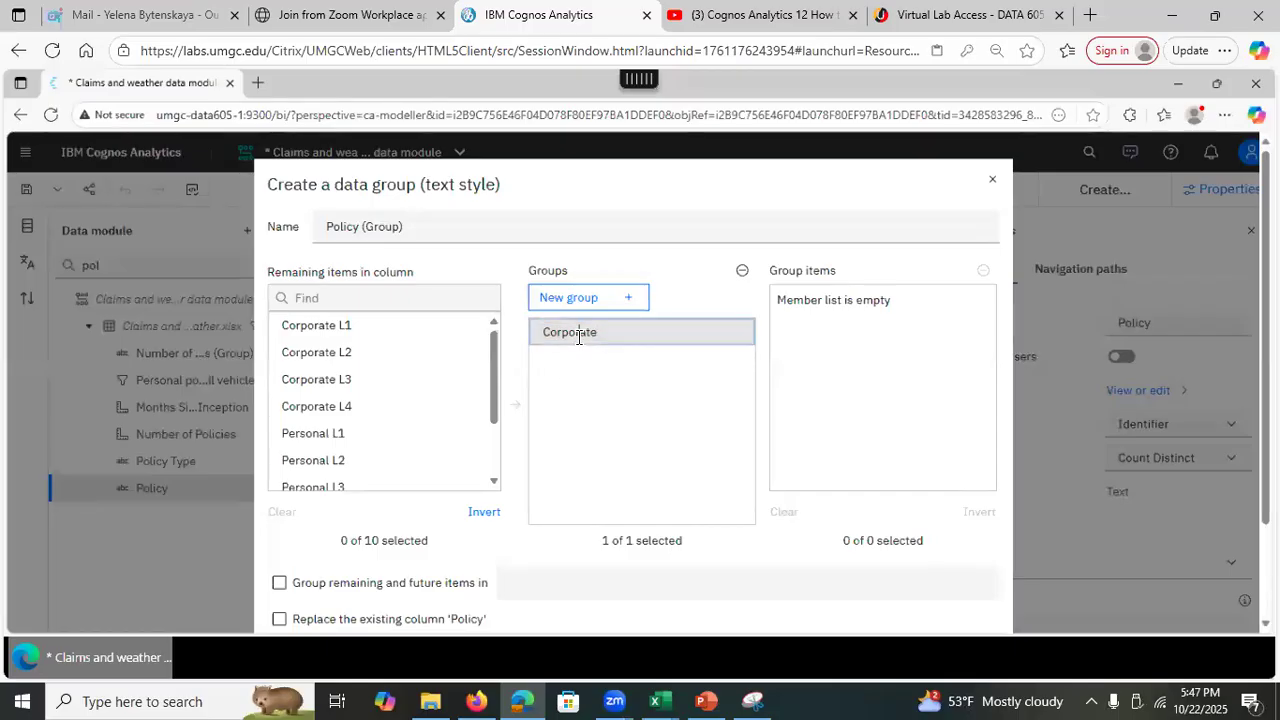
pyautogui.click(350, 328)
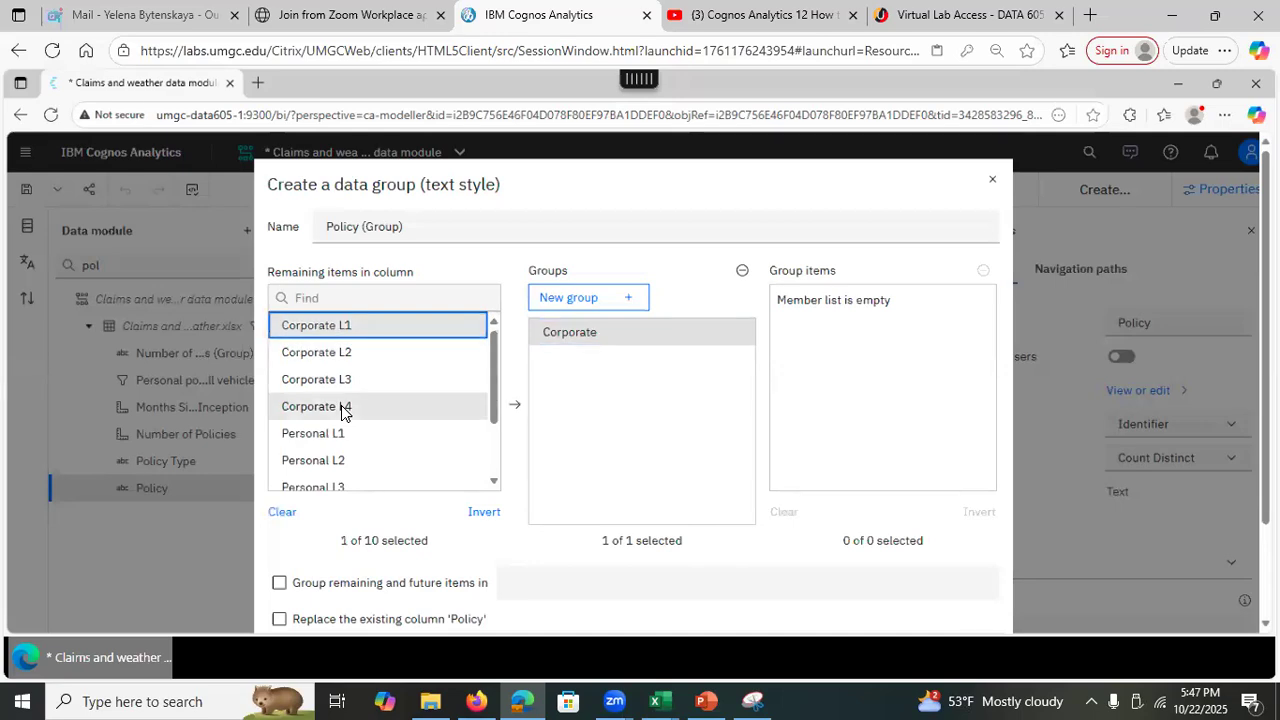
pyautogui.keyDown('shift'); pyautogui.click(341, 405); pyautogui.keyUp('shift')
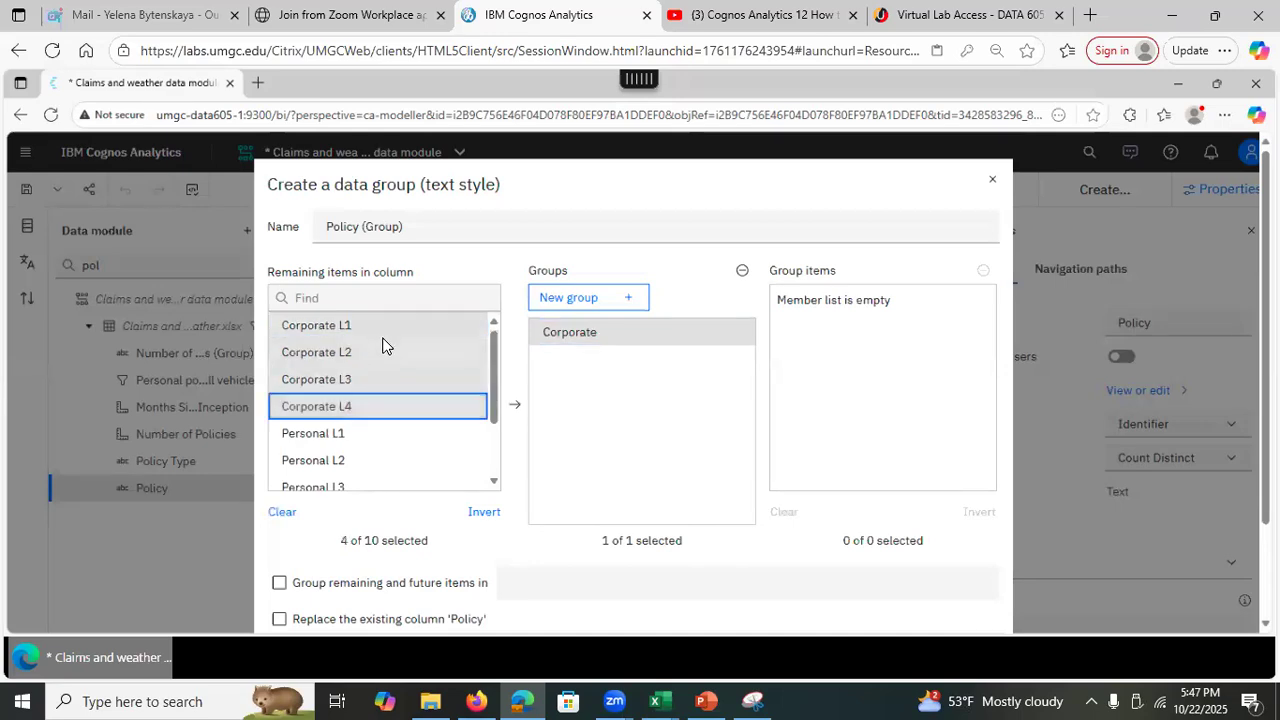
pyautogui.click(516, 410)
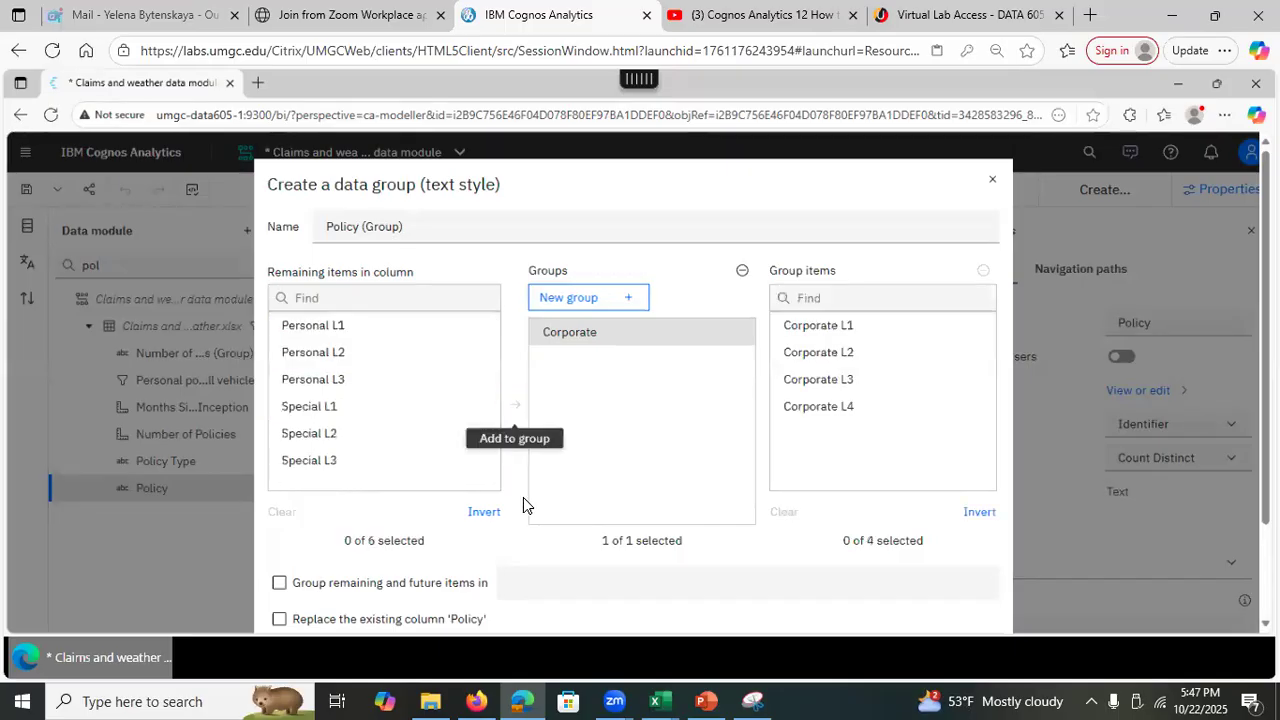
# Add a group named Personal containing the items Personal L1 through Personal L3.
pyautogui.click(597, 300)
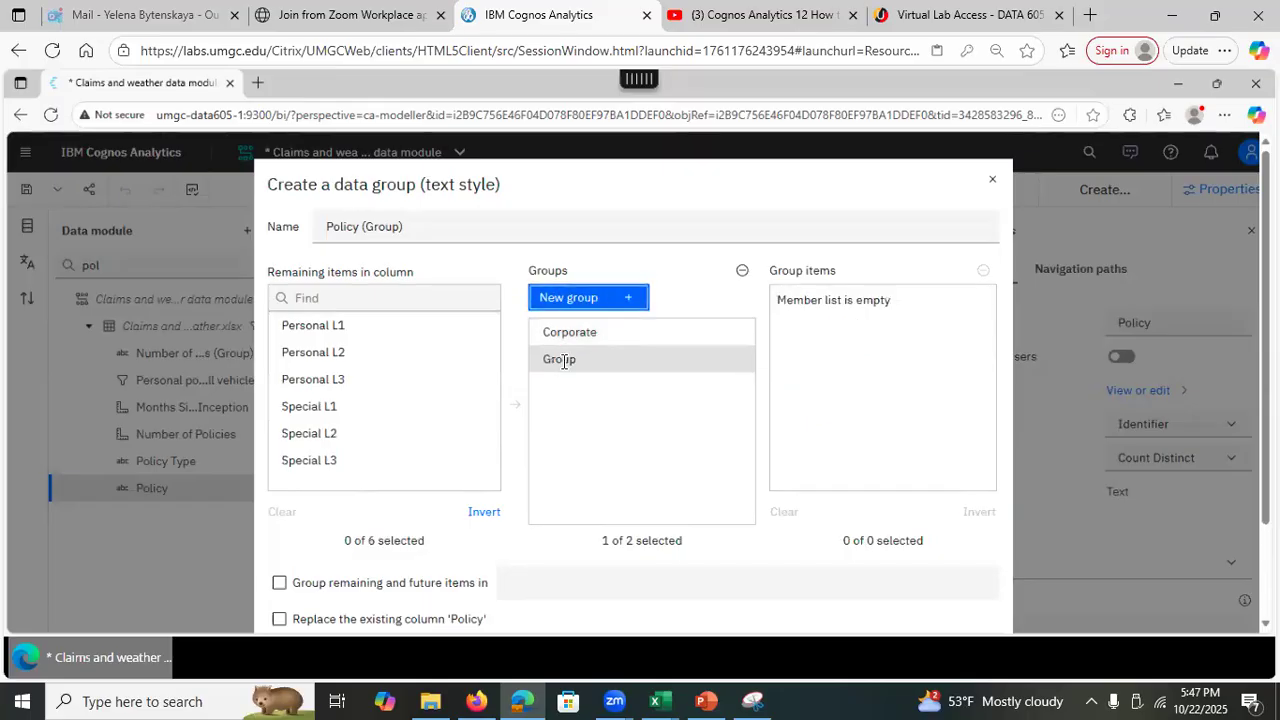
pyautogui.moveTo(590, 359); pyautogui.dragTo(533, 357)
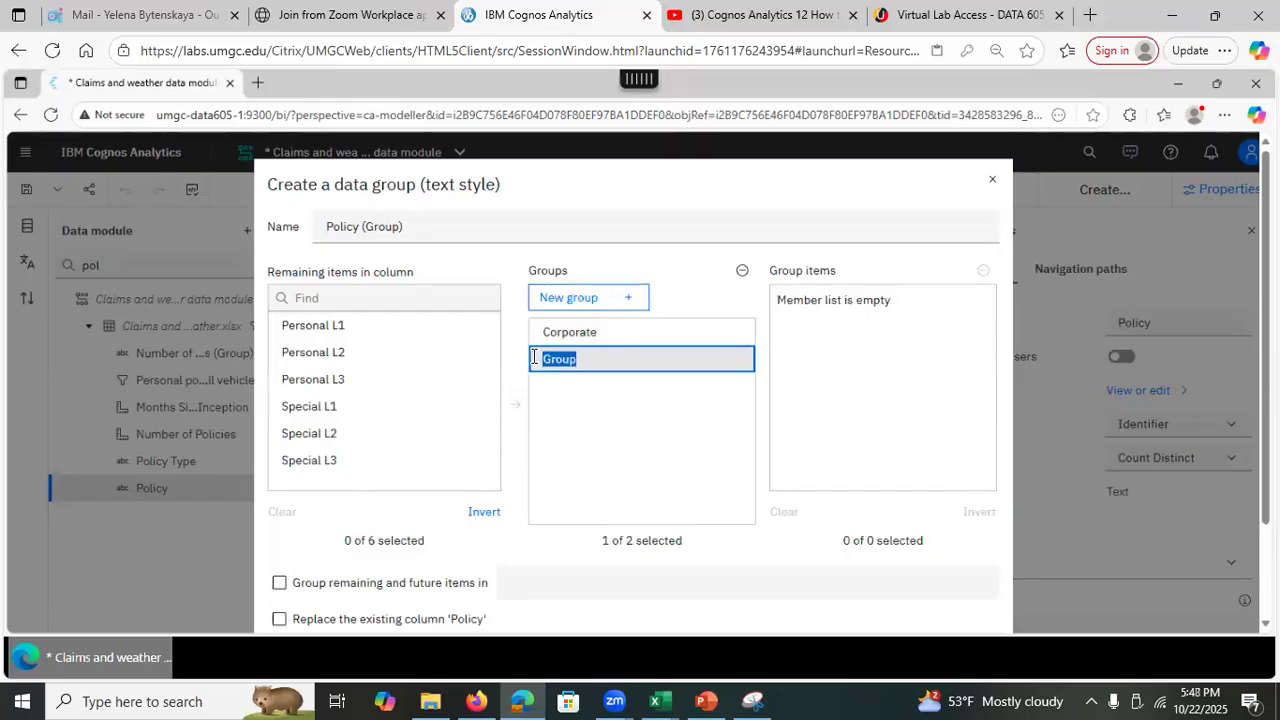
pyautogui.write('Personal')
pyautogui.press('Return')
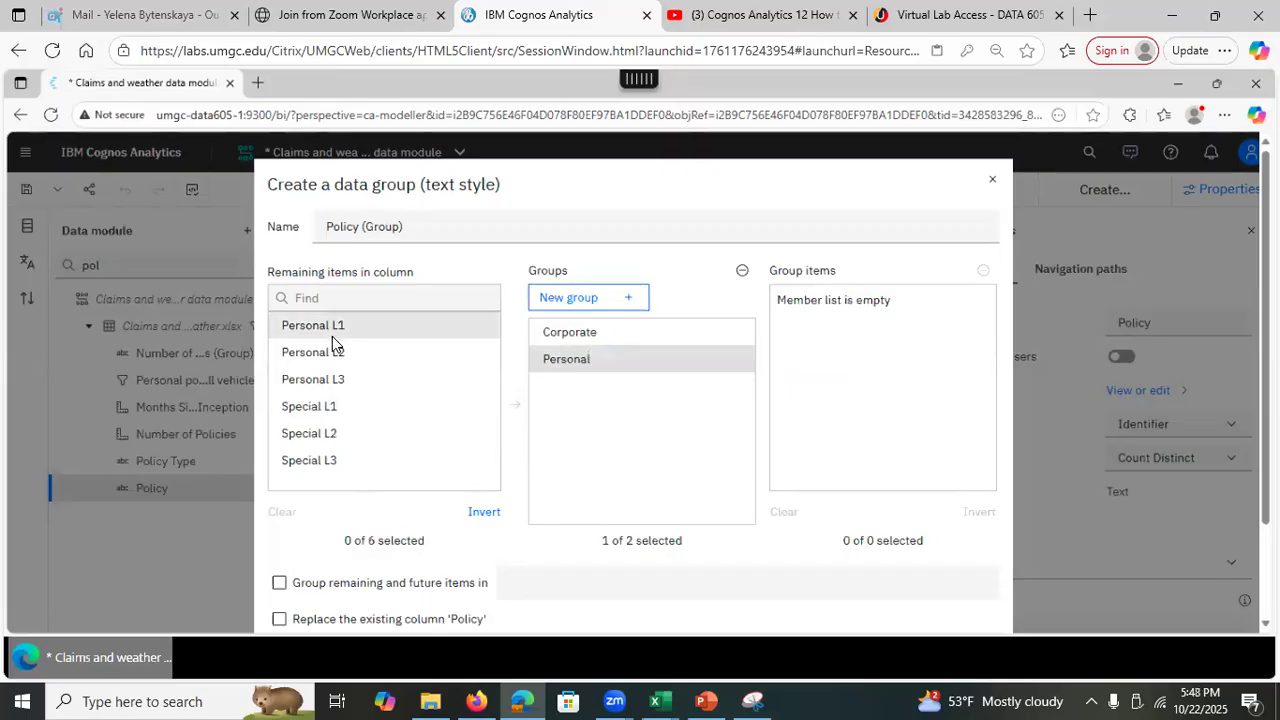
pyautogui.click(333, 332)
pyautogui.keyDown('shift'); pyautogui.click(330, 382); pyautogui.keyUp('shift')
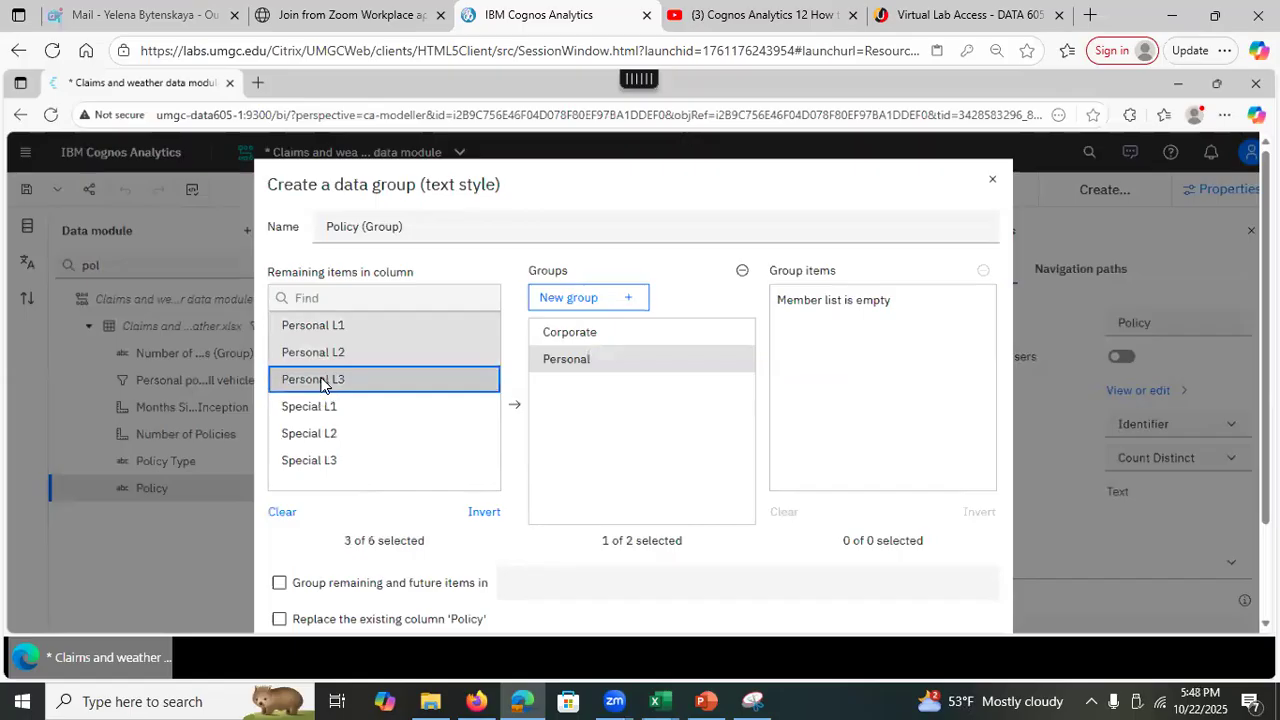
pyautogui.click(514, 406)
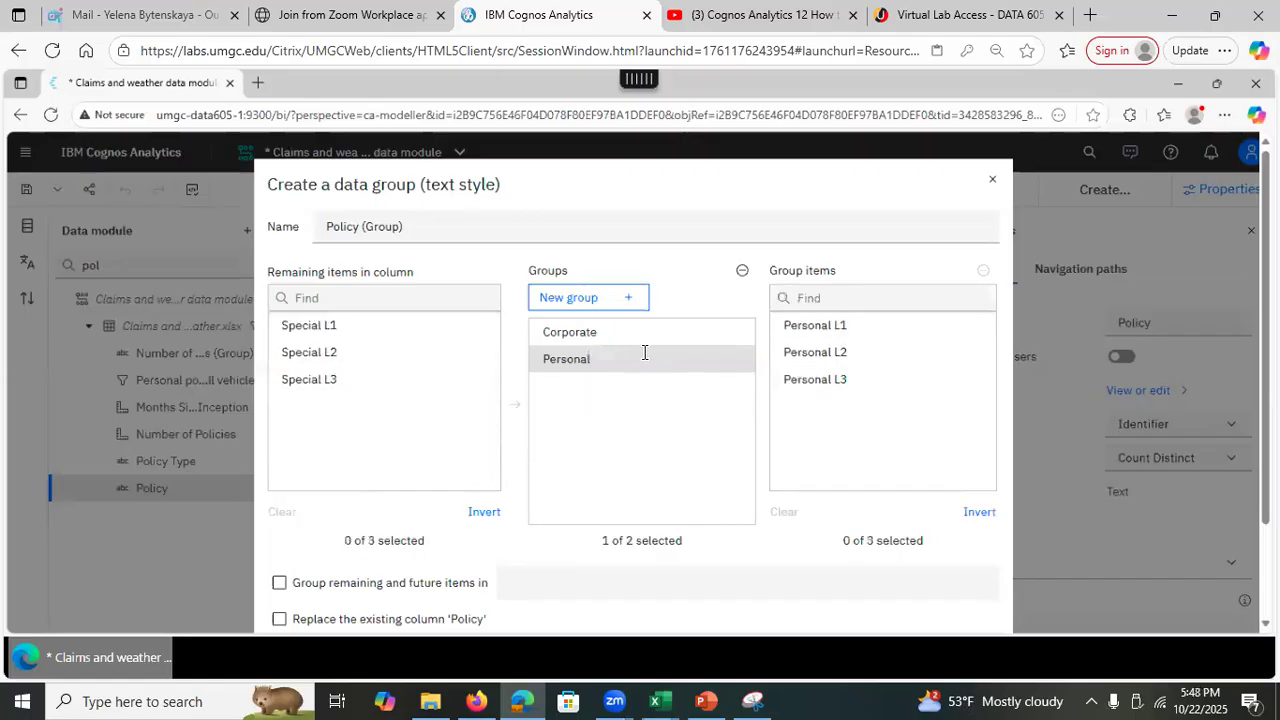
# Add a group named Special containing the items Special L1 through Special L3.
pyautogui.click(618, 297)
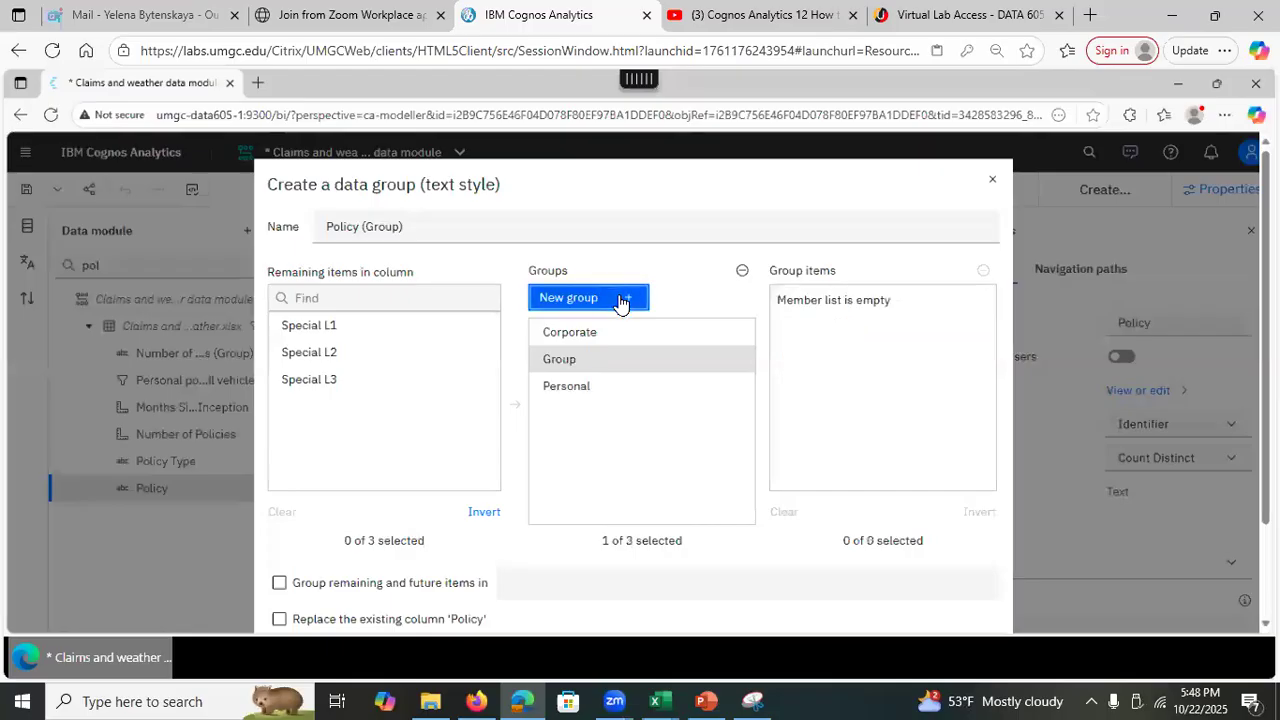
pyautogui.click(586, 358)
pyautogui.hotkey('ctrl', 'a')
pyautogui.write('Special')
pyautogui.press('Return')
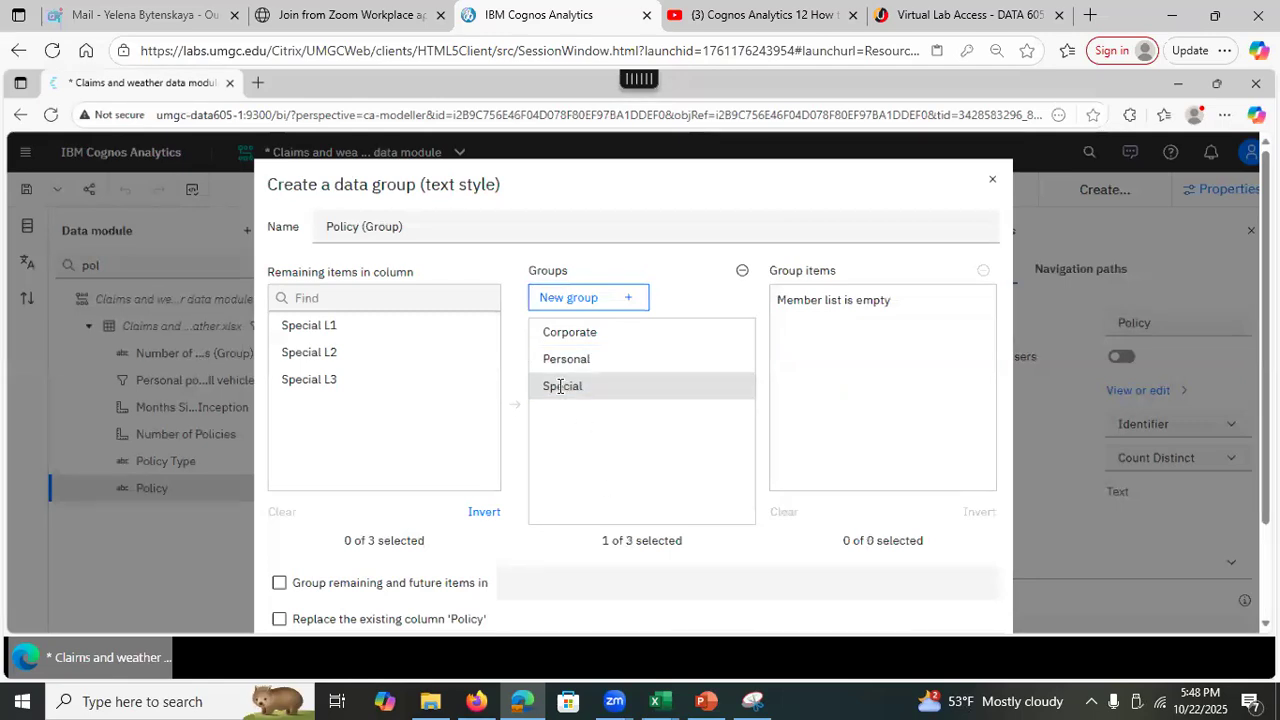
pyautogui.click(336, 325)
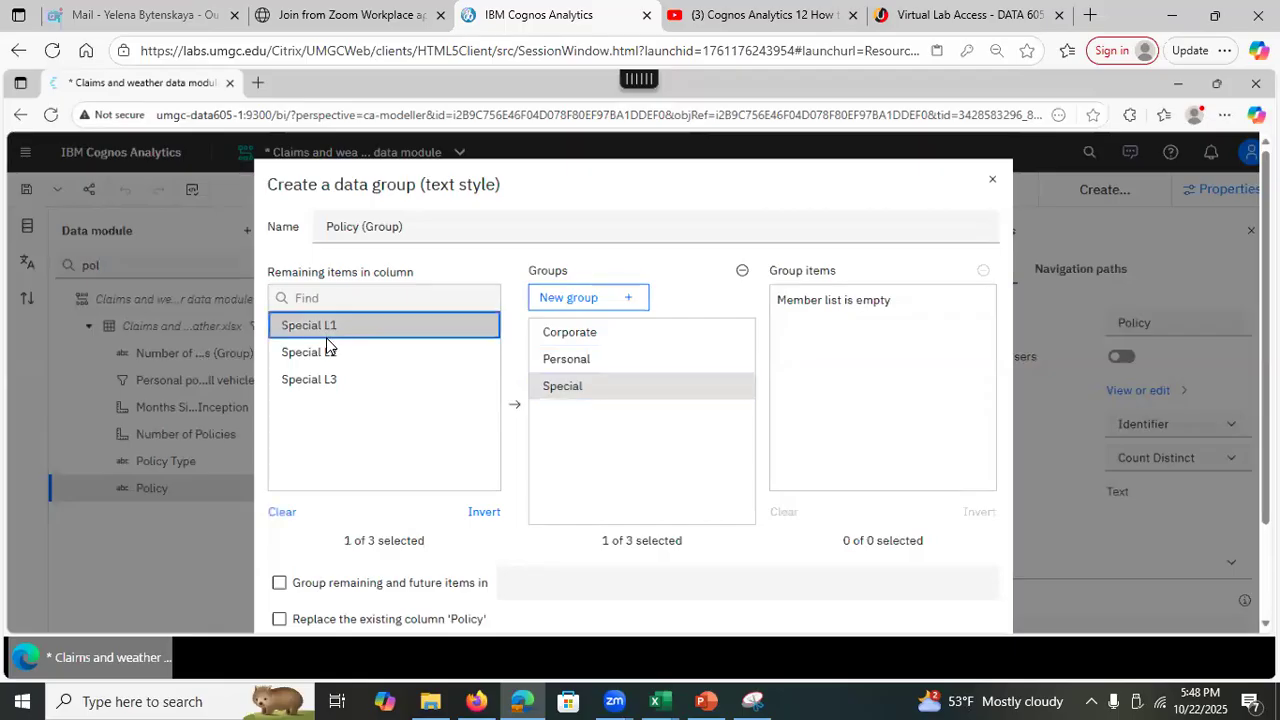
pyautogui.keyDown('shift'); pyautogui.click(324, 379); pyautogui.keyUp('shift')
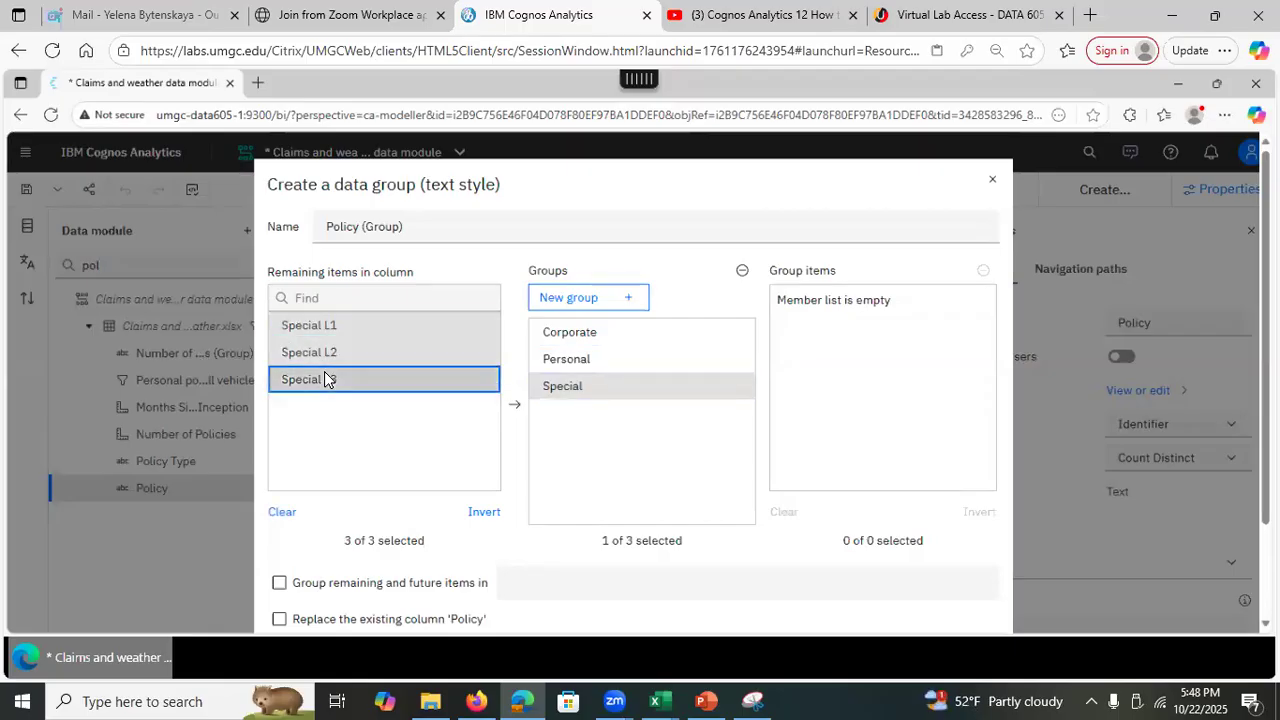
pyautogui.click(514, 405)
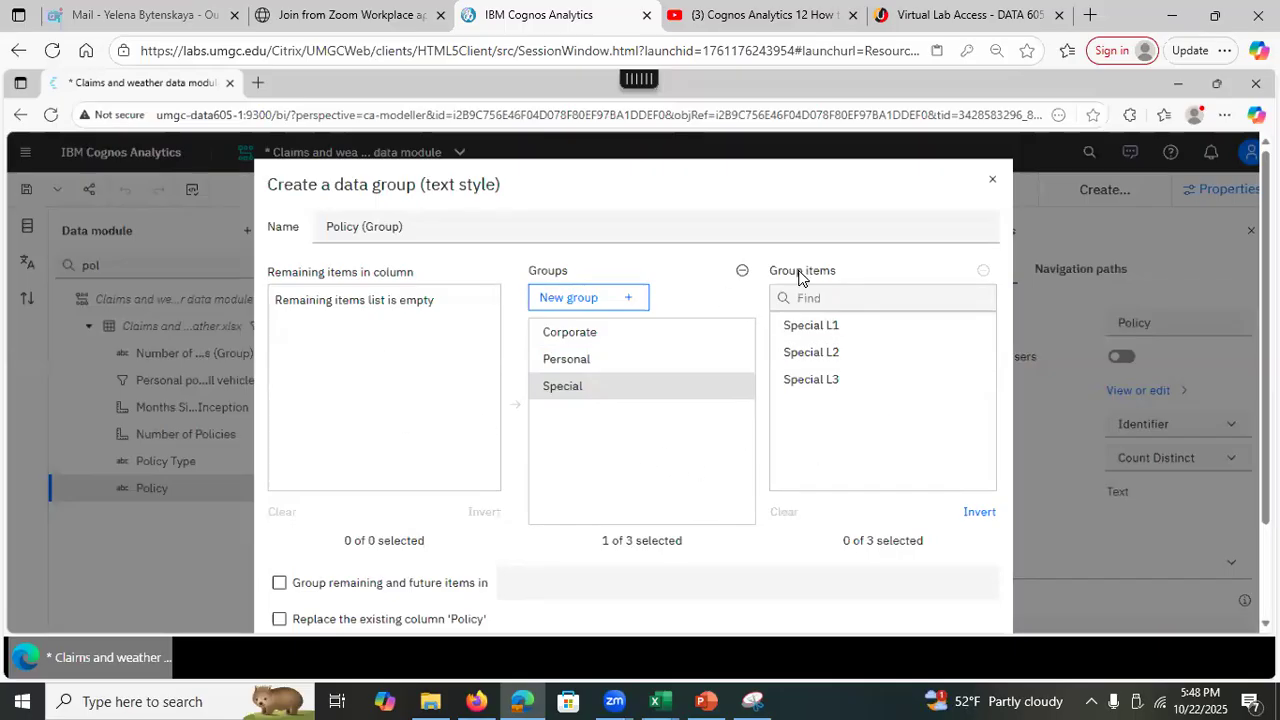
# Create the Policy (Group) data group, keeping the existing Policy column, and bring its new column into view in the grid.
pyautogui.scroll(-2, 633, 400)
pyautogui.scroll(2, 633, 400)
pyautogui.scroll(-2, 633, 400)
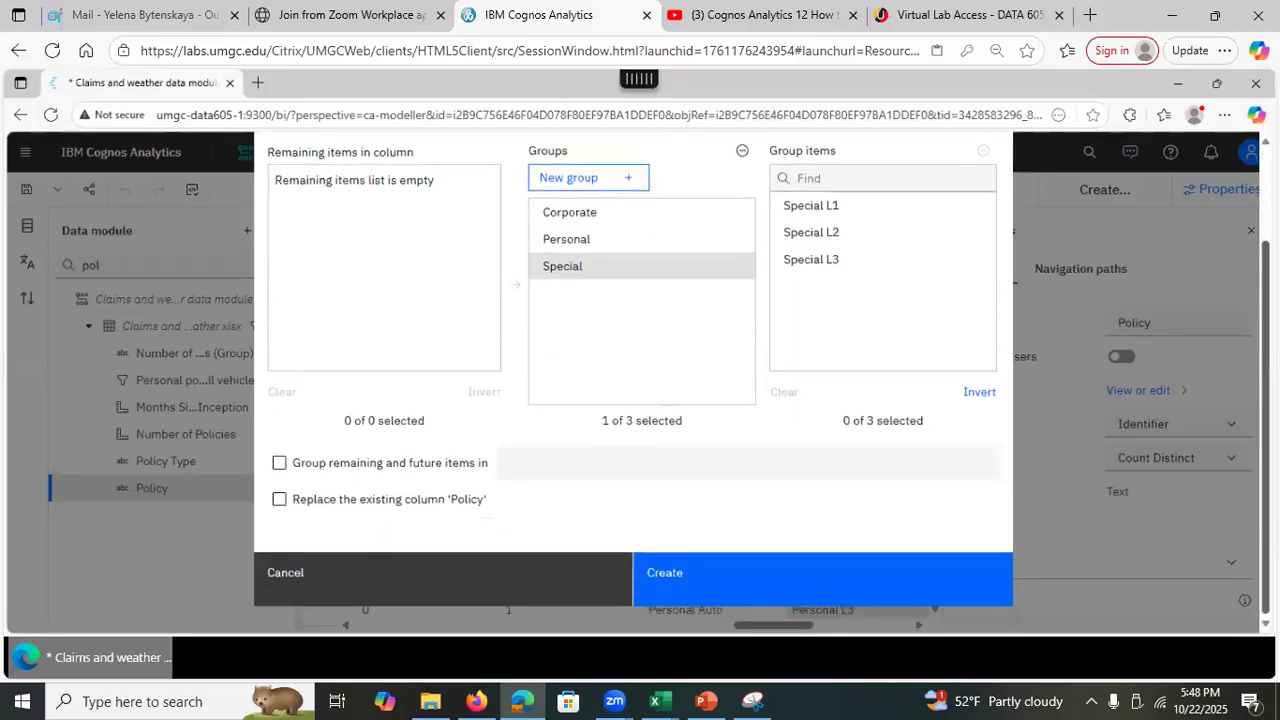
pyautogui.click(711, 589)
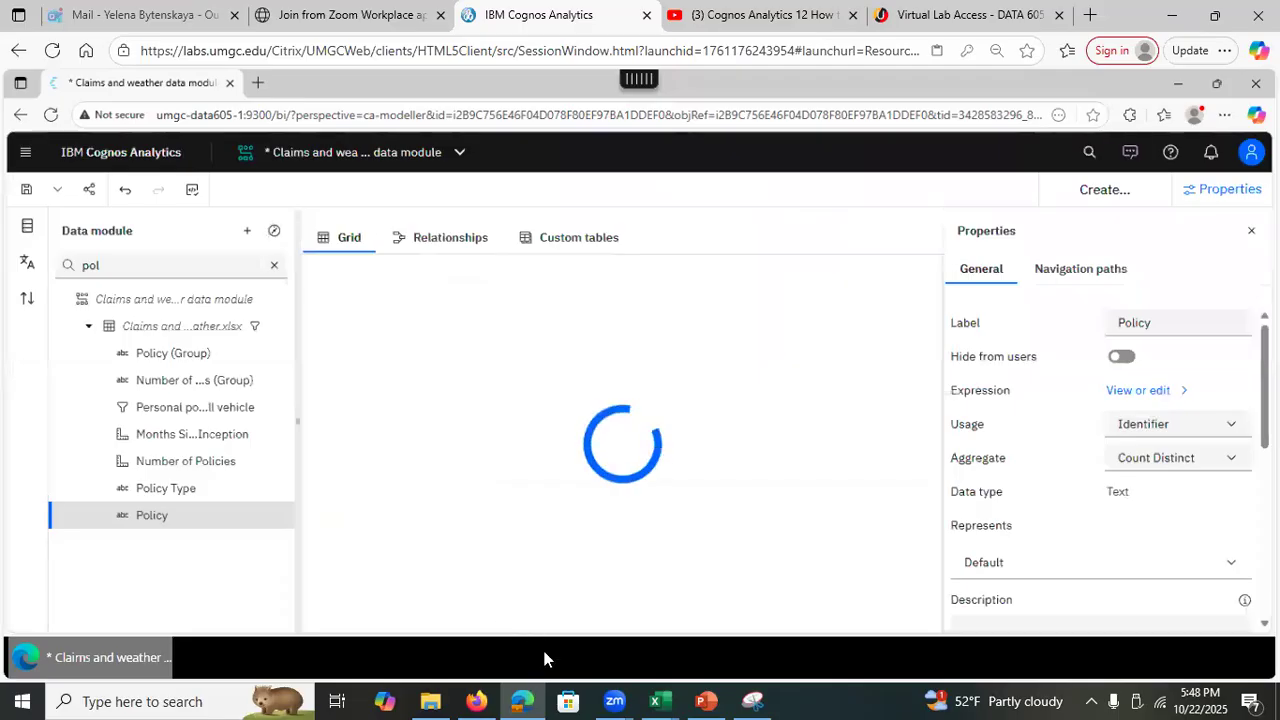
pyautogui.moveTo(752, 616); pyautogui.dragTo(490, 625)
pyautogui.click(490, 625)
pyautogui.moveTo(684, 623); pyautogui.dragTo(268, 630)
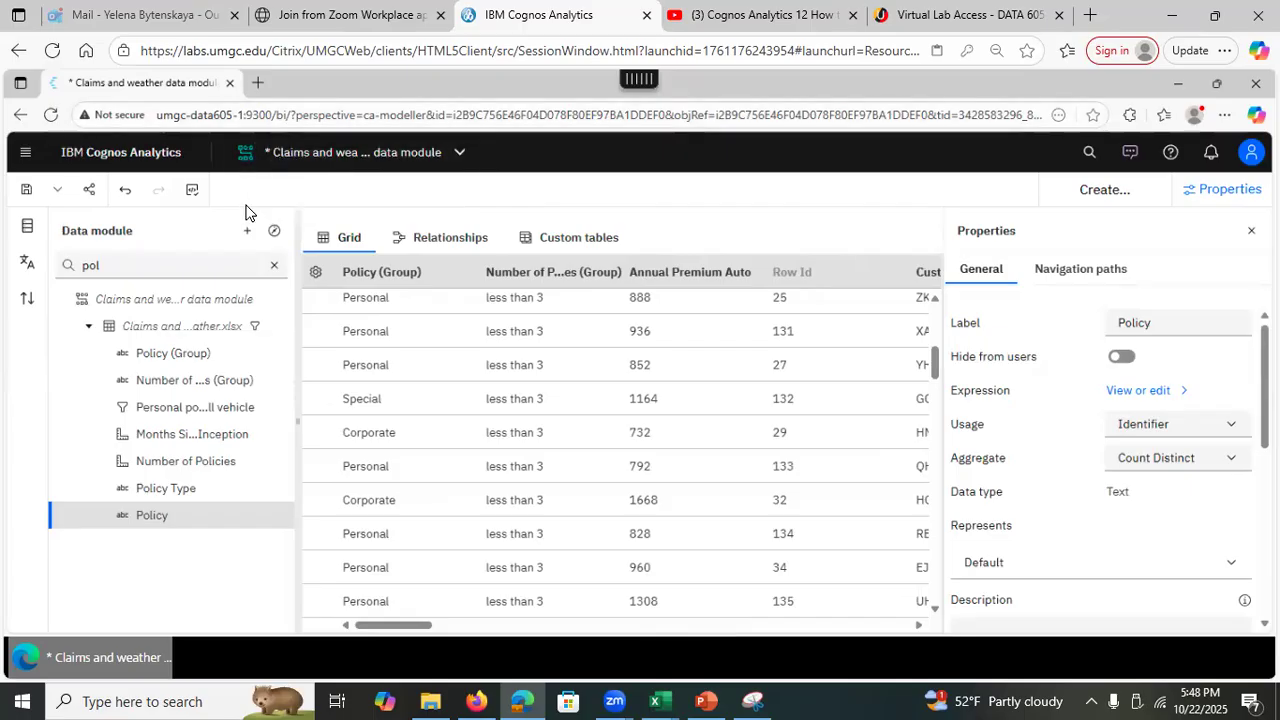
# Save the Claims and weather data module and clear the "pol" search from its column list.
pyautogui.click(26, 195)
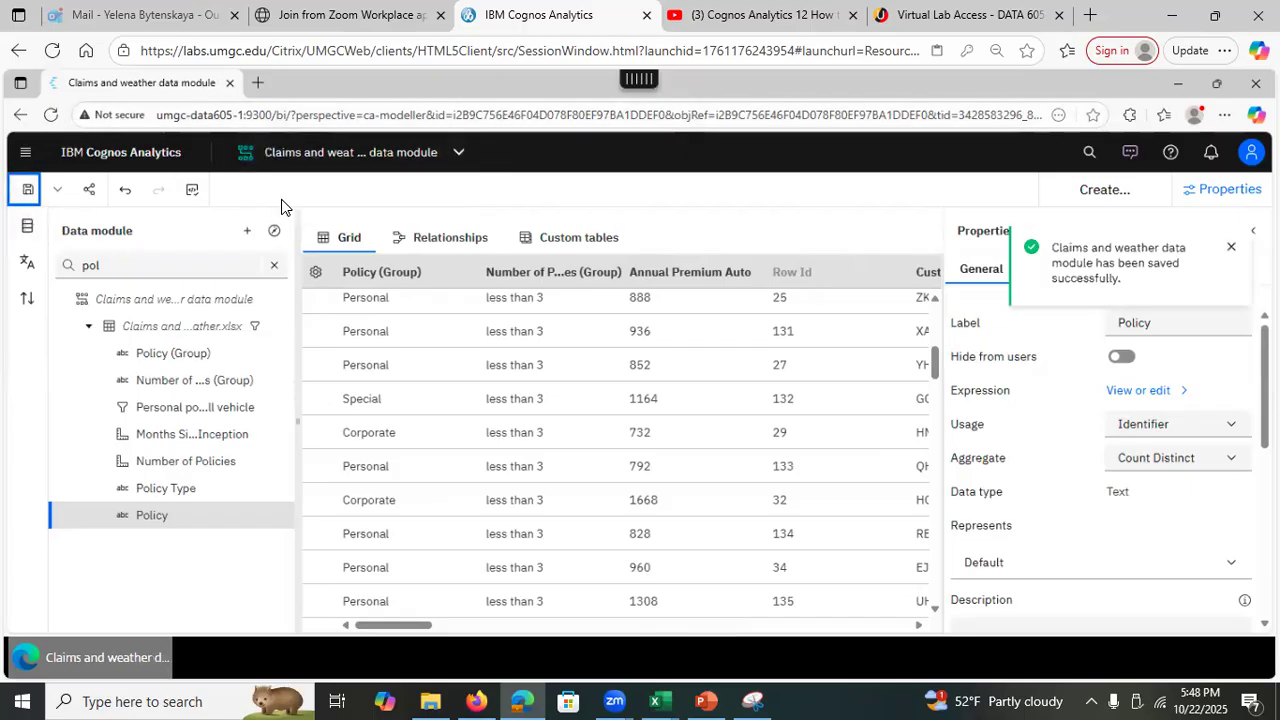
pyautogui.moveTo(130, 266); pyautogui.dragTo(57, 256)
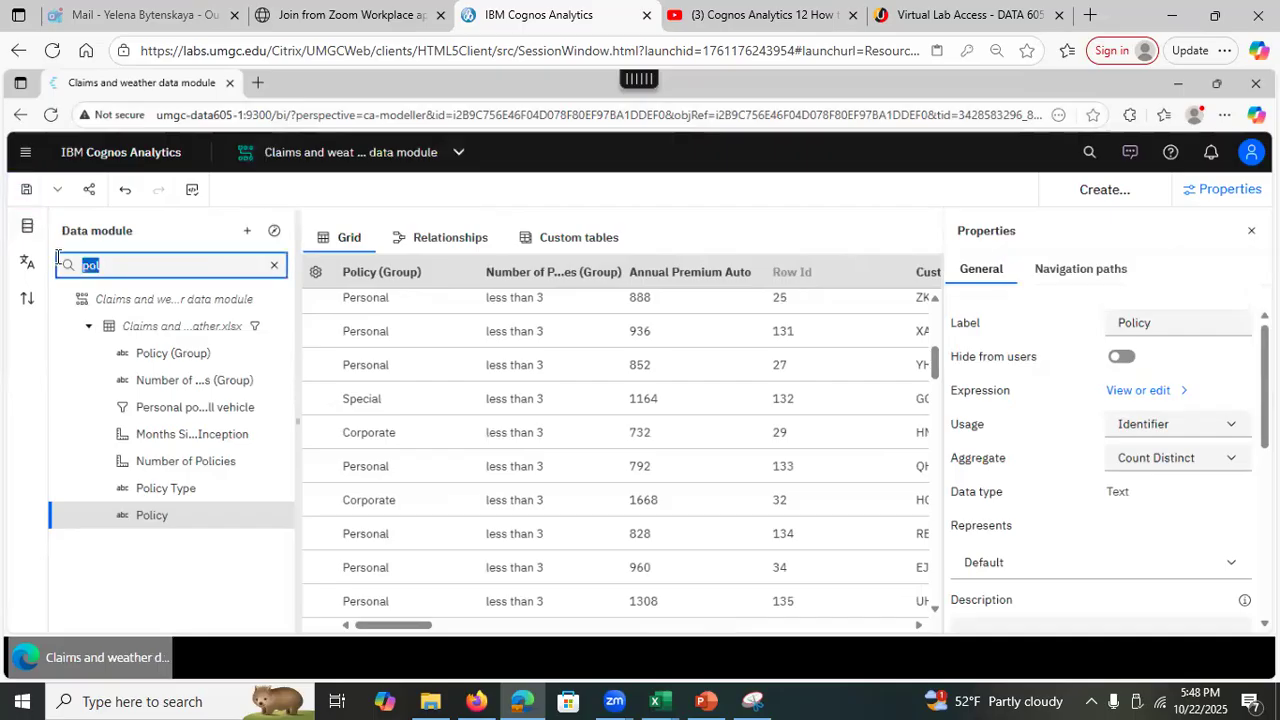
pyautogui.press('BackSpace')
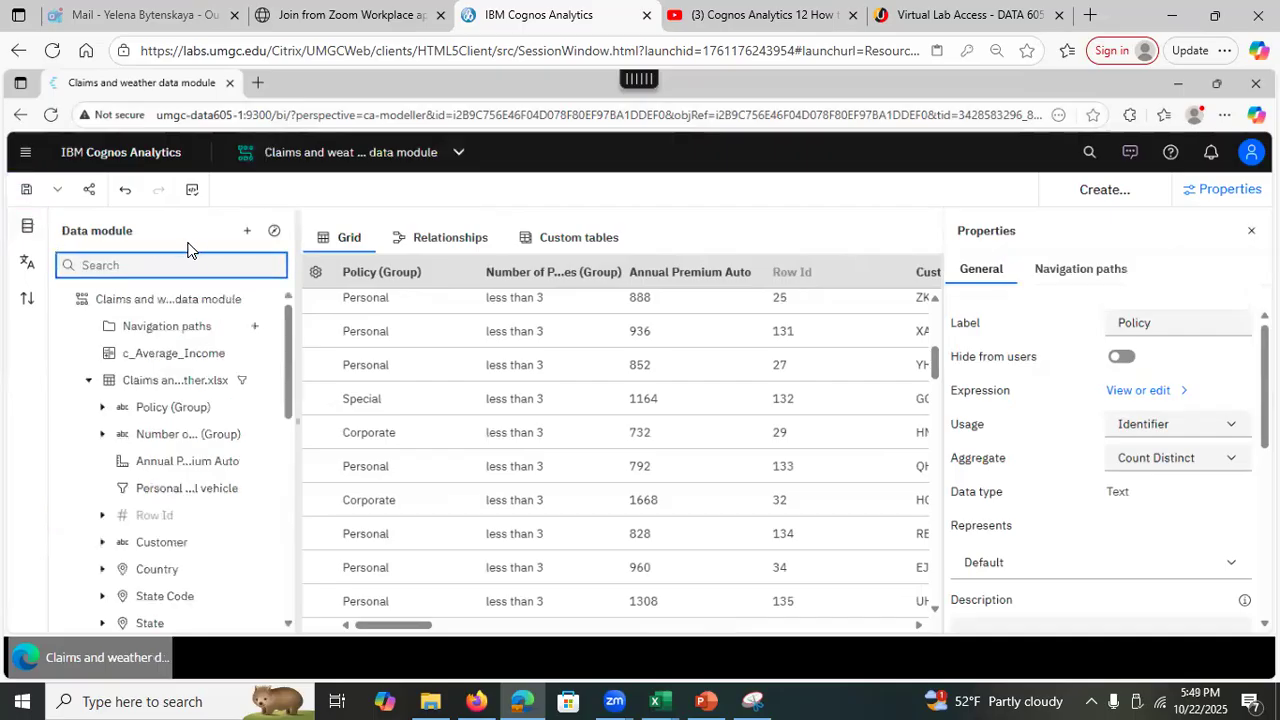
# Switch to the PowerPoint presentation and display slide 30 on navigation paths.
pyautogui.click(707, 700)
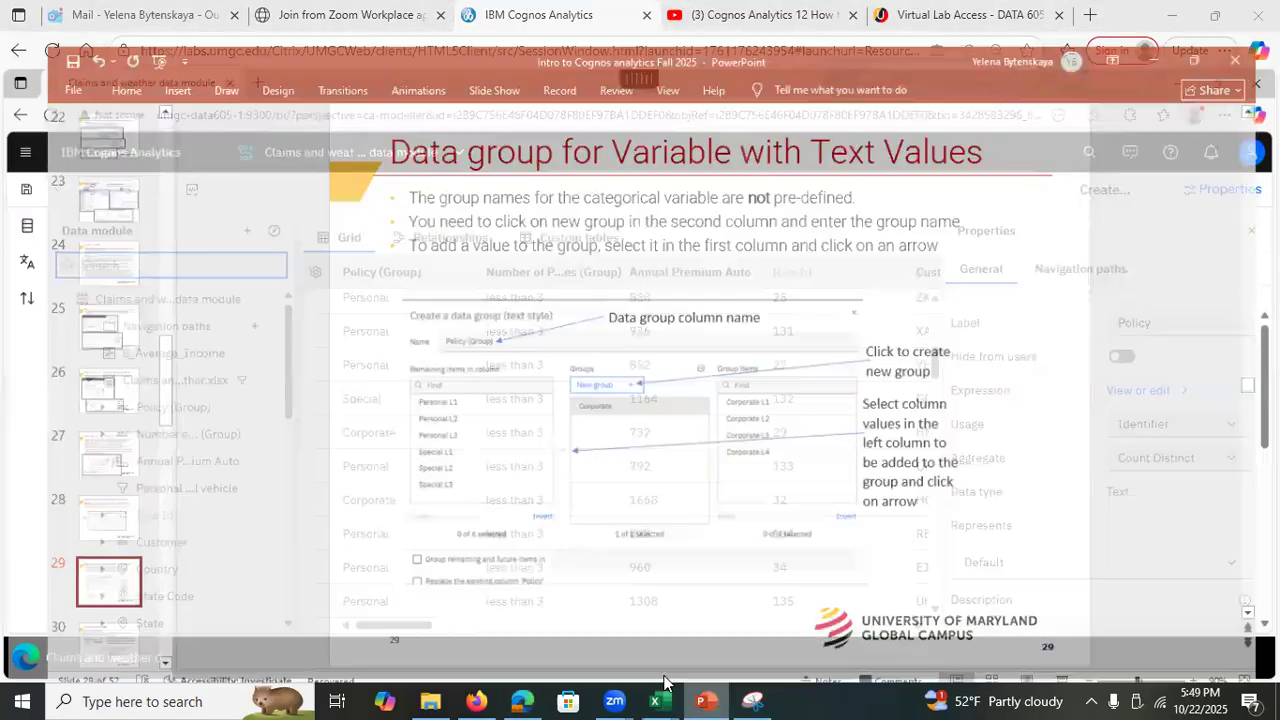
pyautogui.click(60, 637)
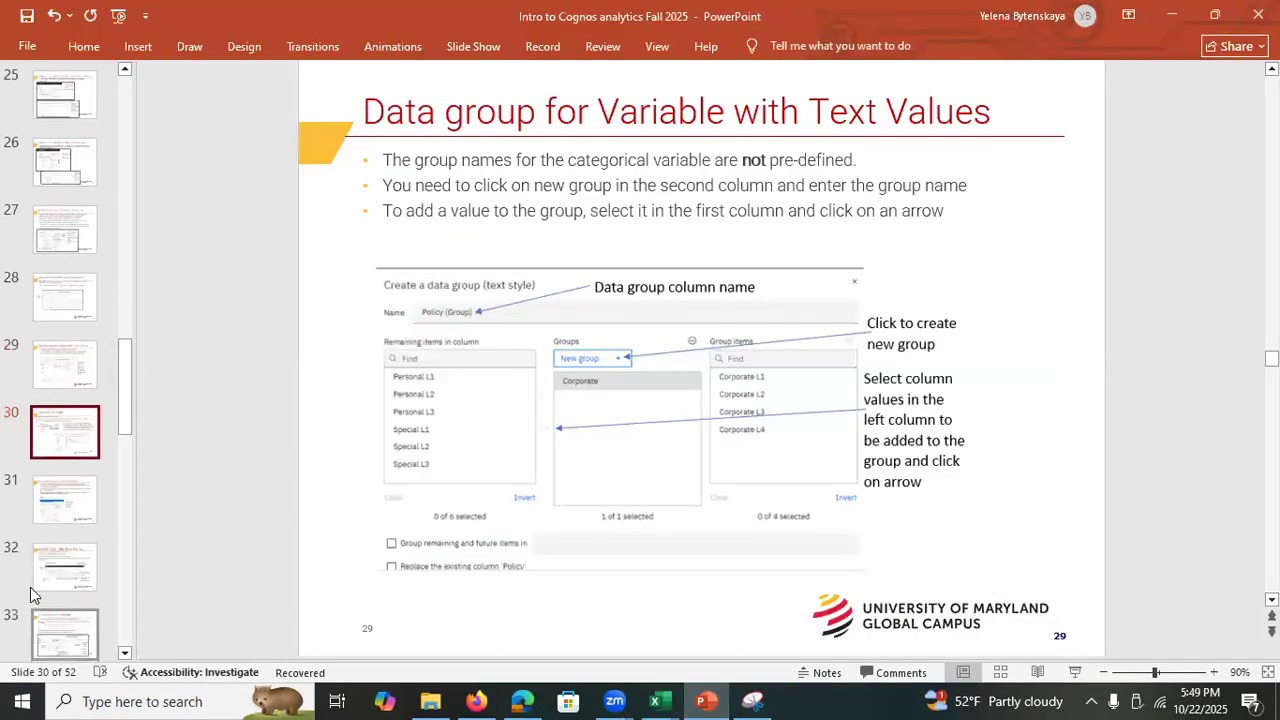
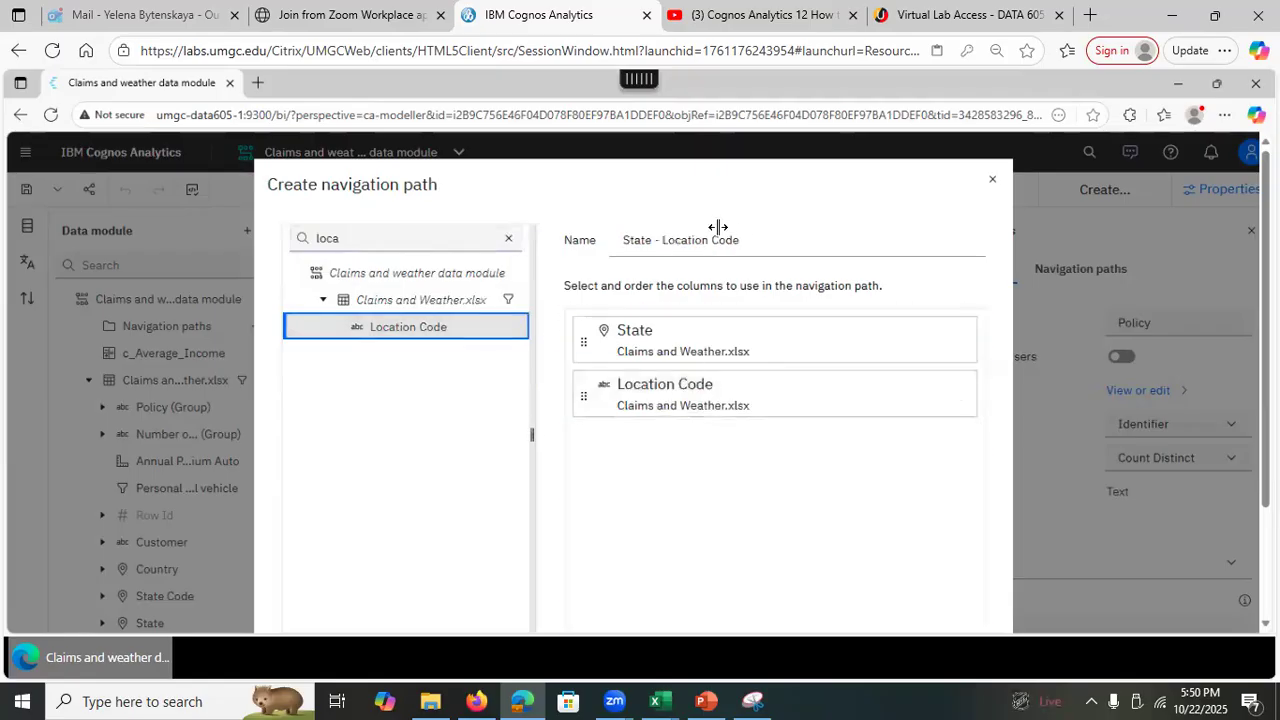
# Create the State - Location Code navigation path from the State and Location Code columns, and save the data module.
pyautogui.scroll(-2, 717, 228)
pyautogui.scroll(-1, 633, 382)
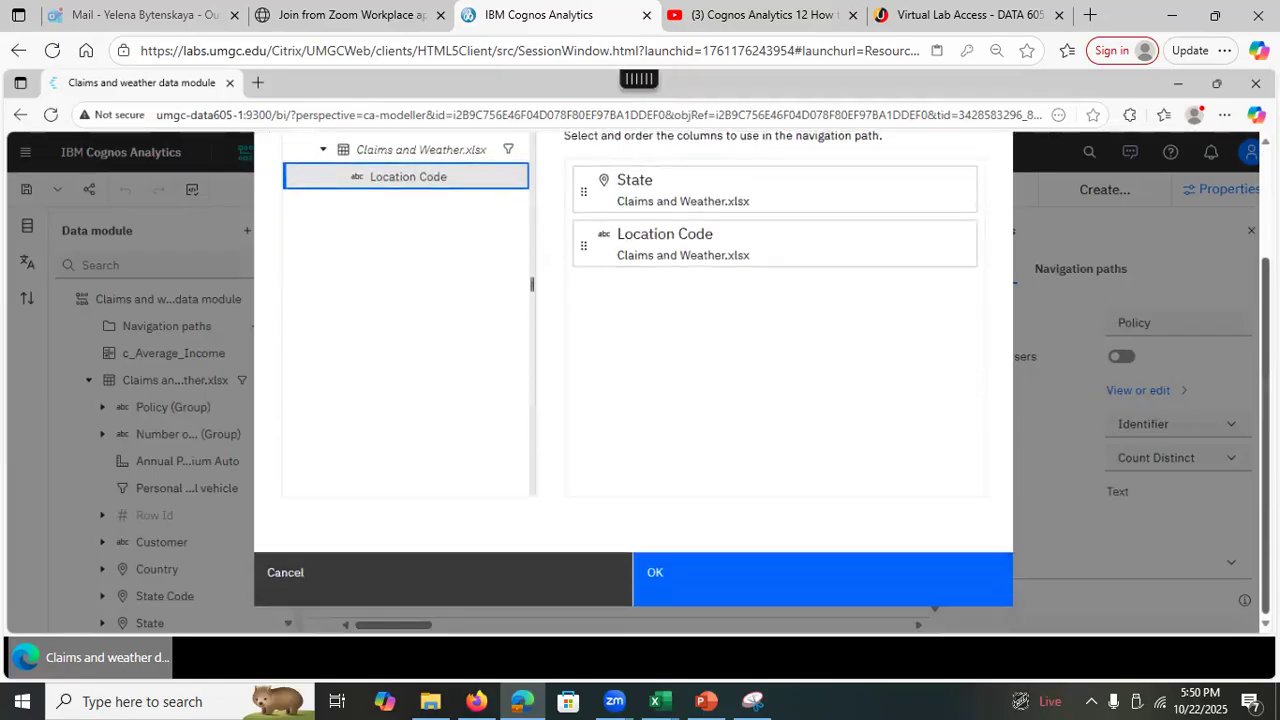
pyautogui.click(729, 572)
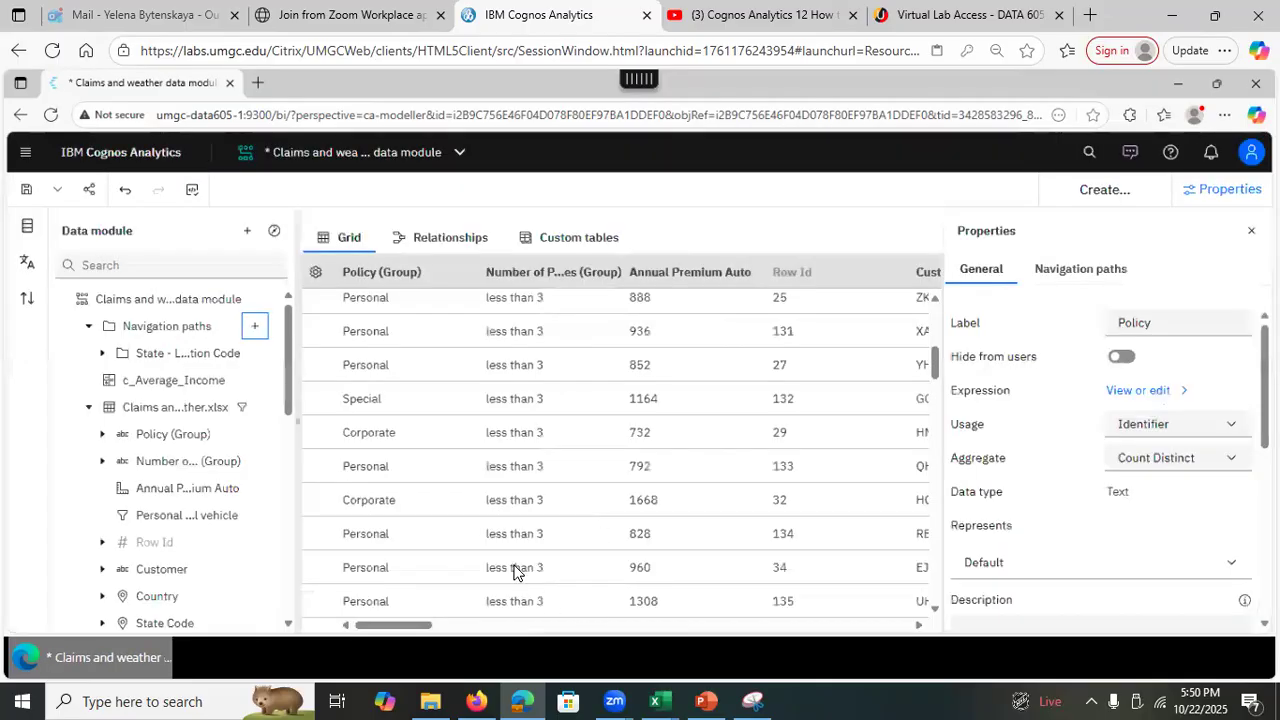
pyautogui.click(27, 189)
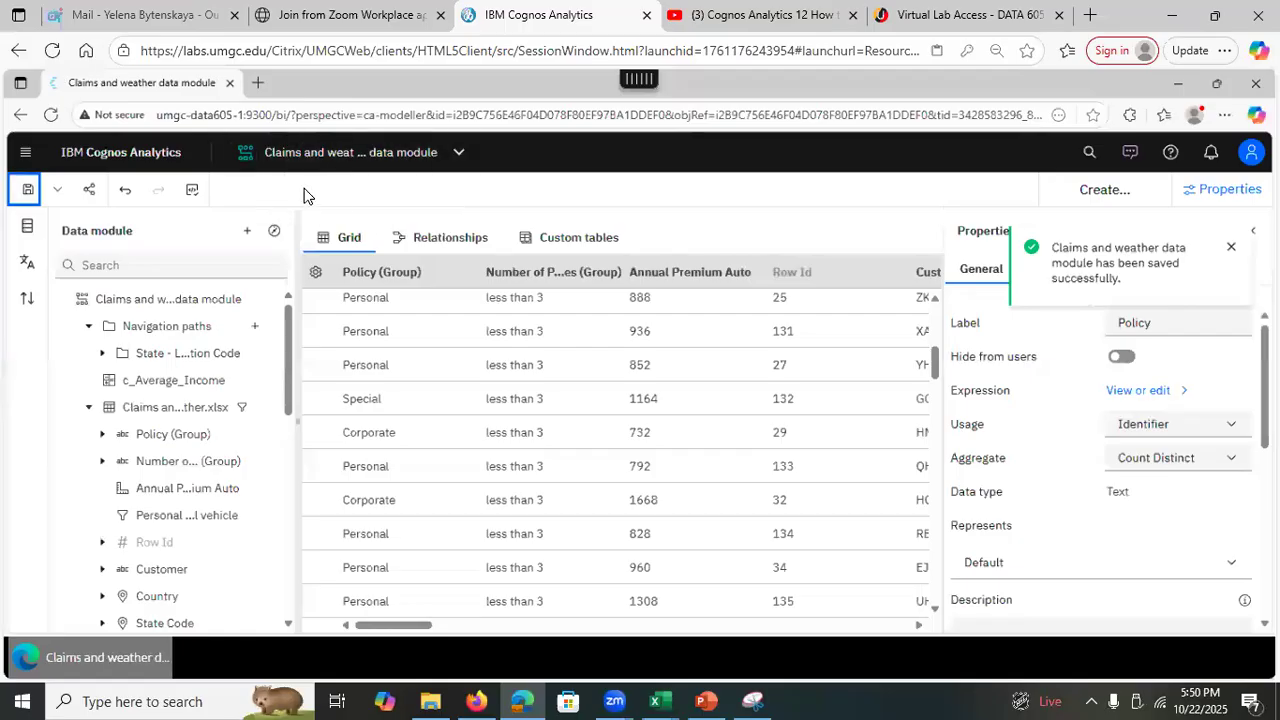
# Review slide 31 on creating a new exploration from a data module in PowerPoint, and return to Cognos Analytics.
pyautogui.click(707, 700)
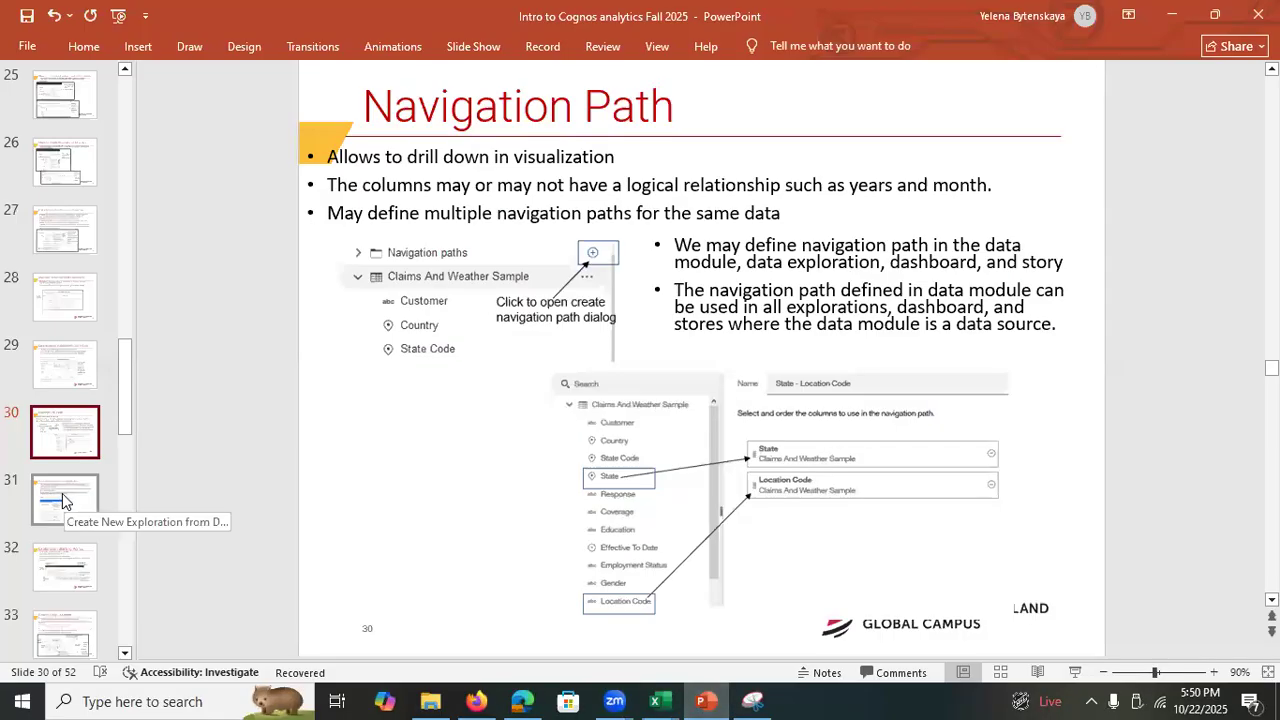
pyautogui.click(58, 490)
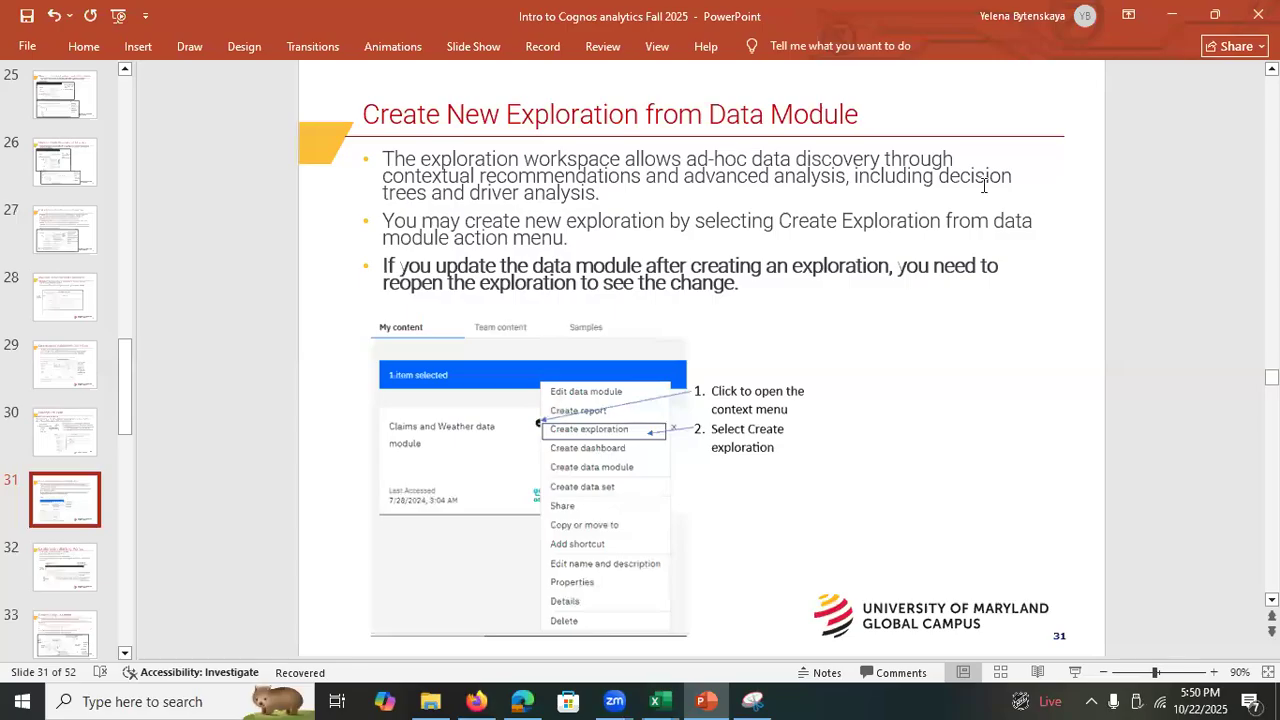
pyautogui.click(1172, 15)
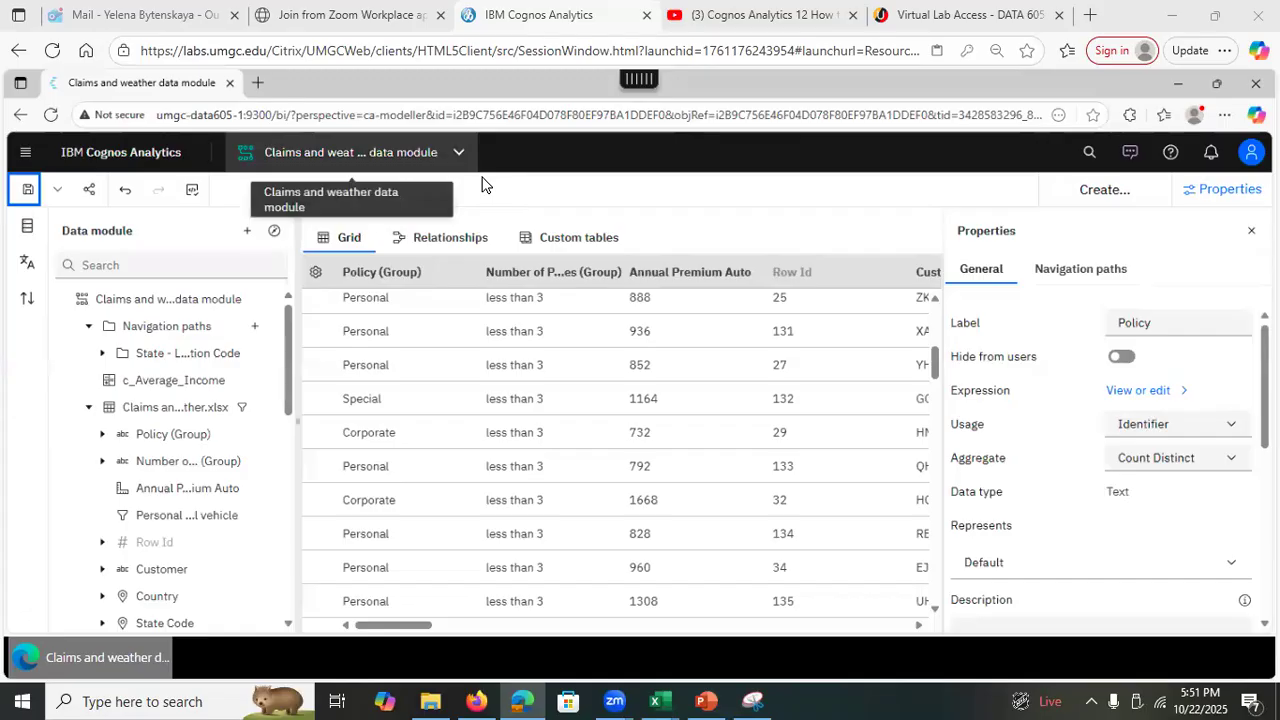
# Close the open Claims and weather data module and create an exploration from it in My content.
pyautogui.click(458, 152)
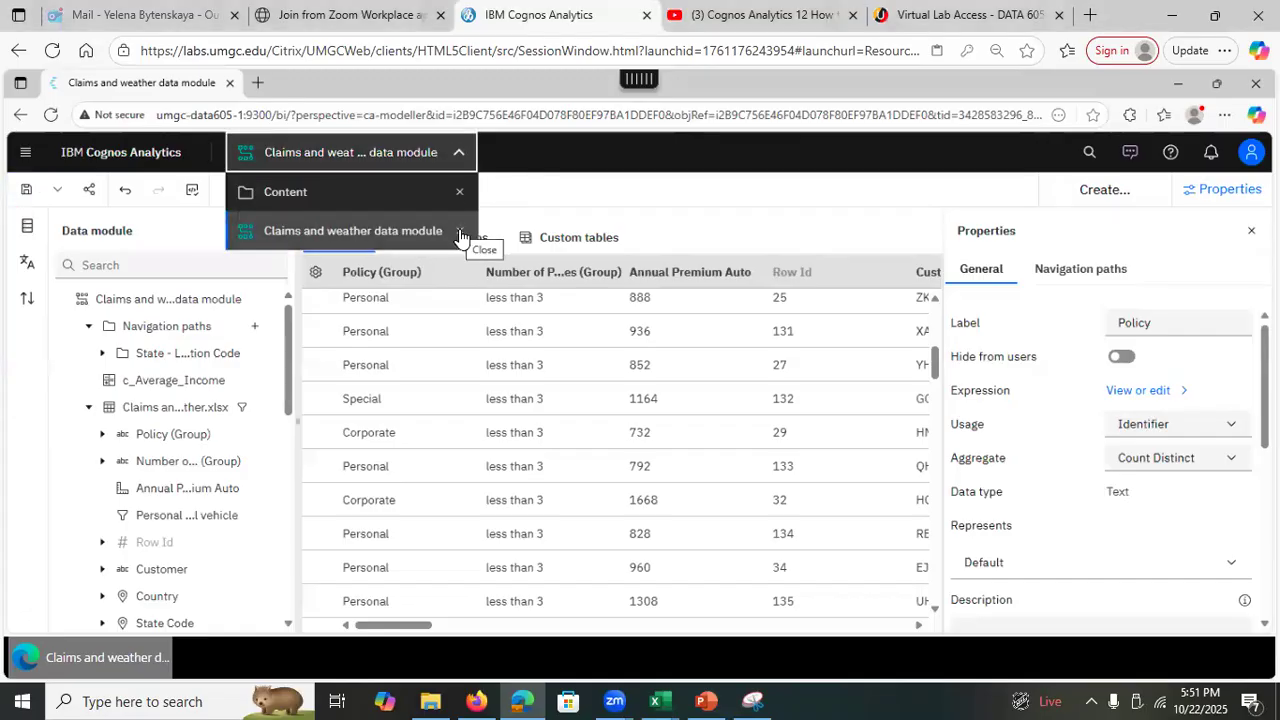
pyautogui.click(456, 231)
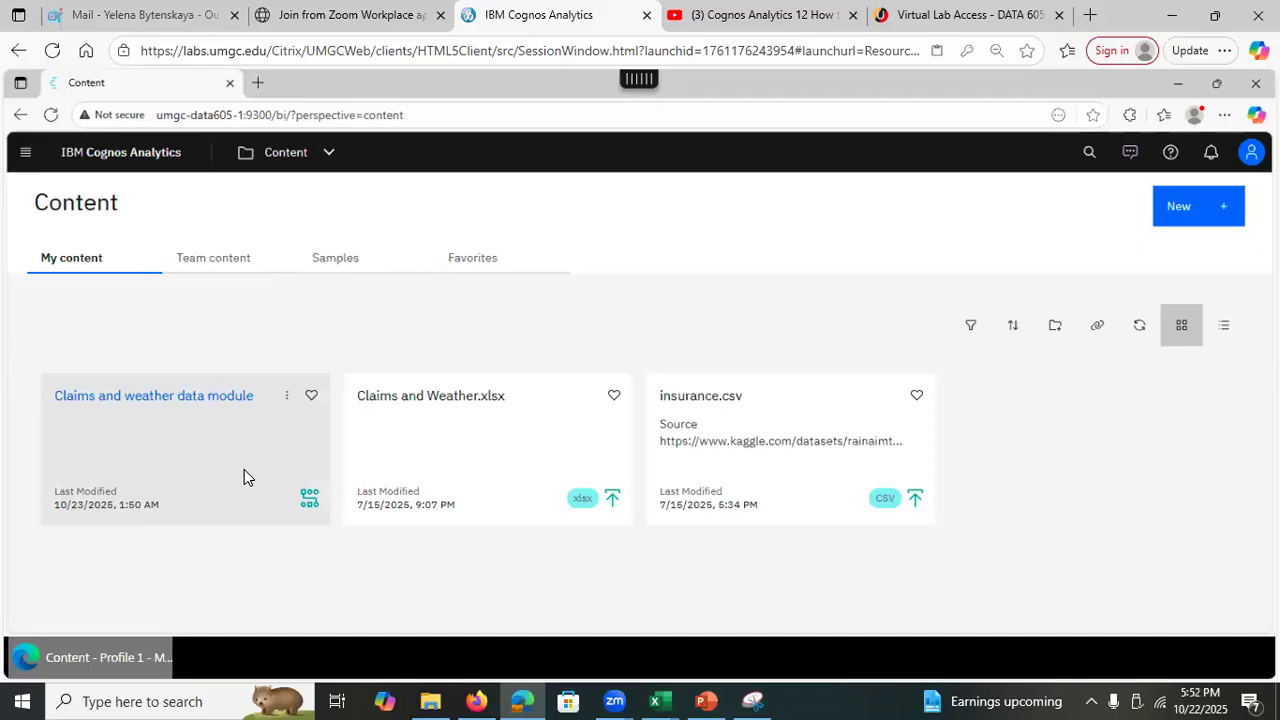
pyautogui.click(286, 396)
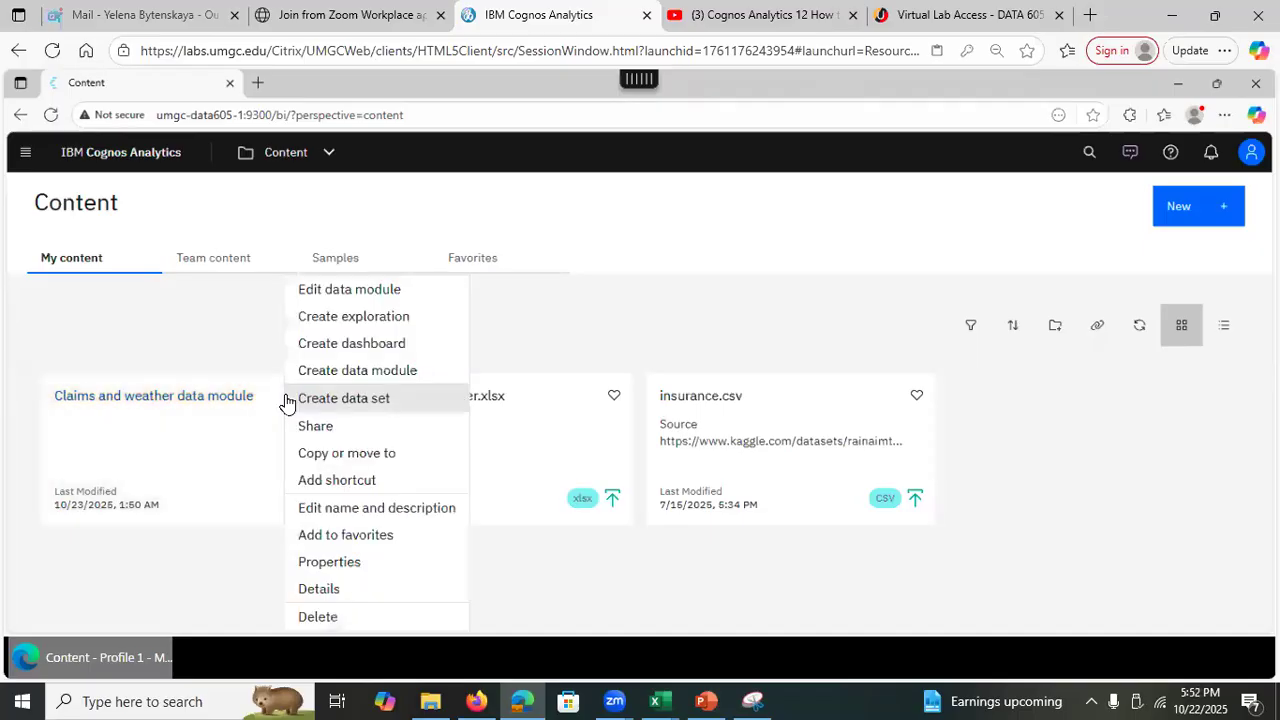
pyautogui.click(330, 318)
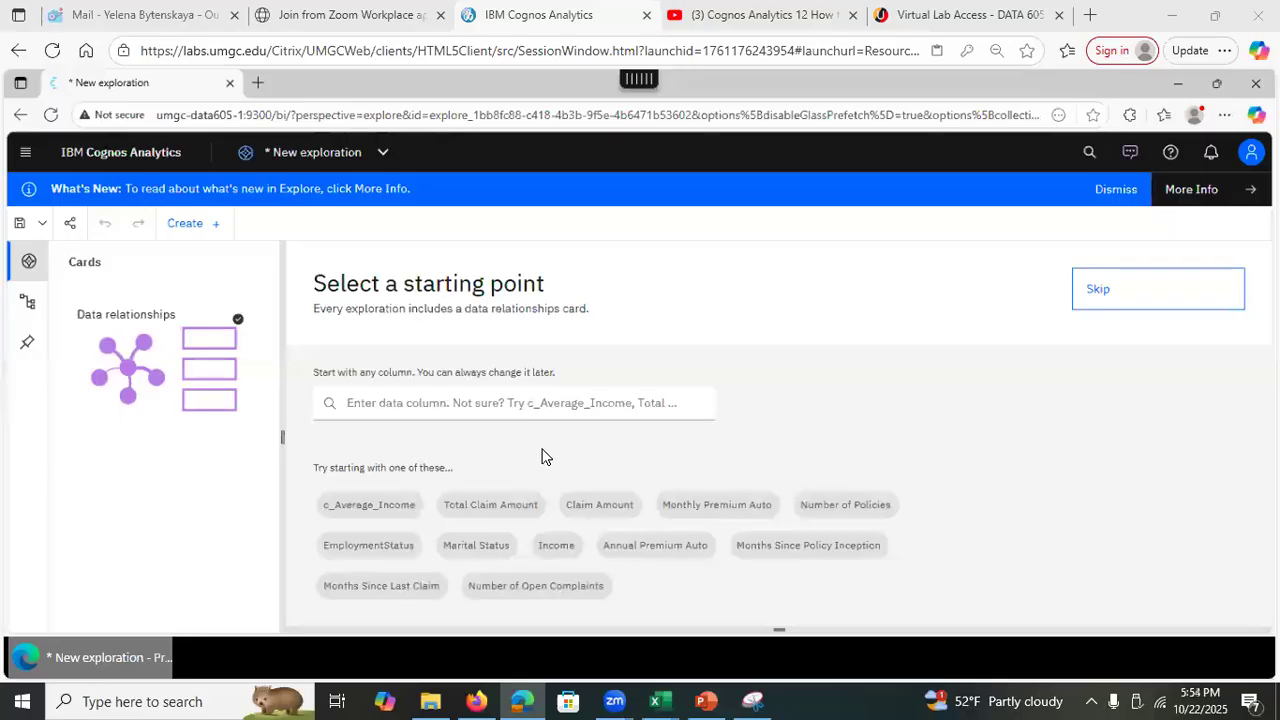
# Start the exploration from the Total Claim Amount column and examine the related columns in its relationship diagram.
pyautogui.click(485, 506)
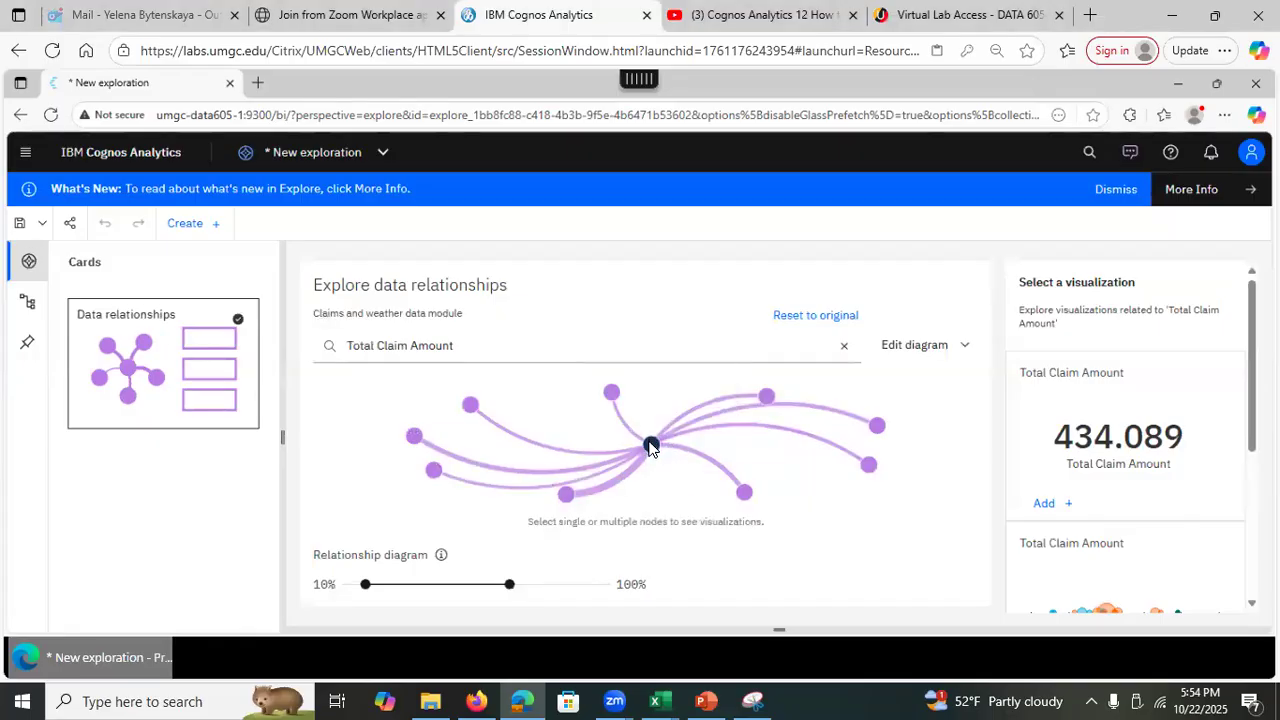
pyautogui.moveTo(650, 447)
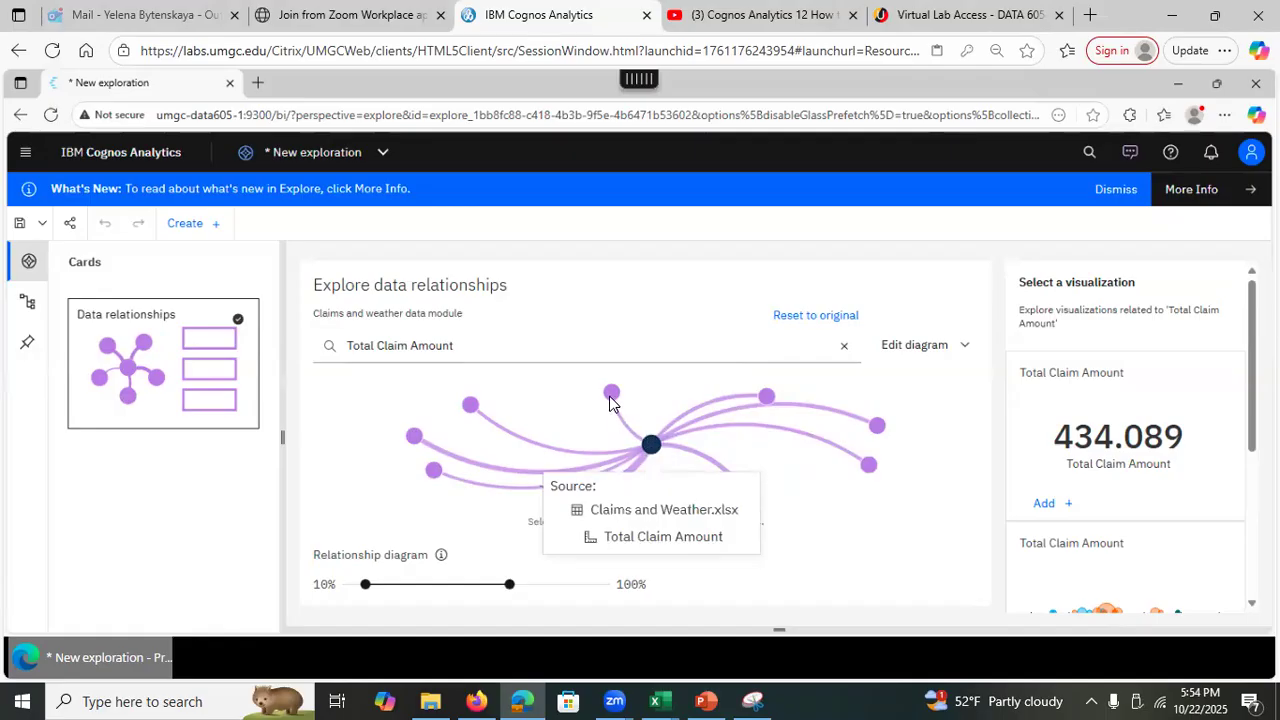
pyautogui.moveTo(611, 395)
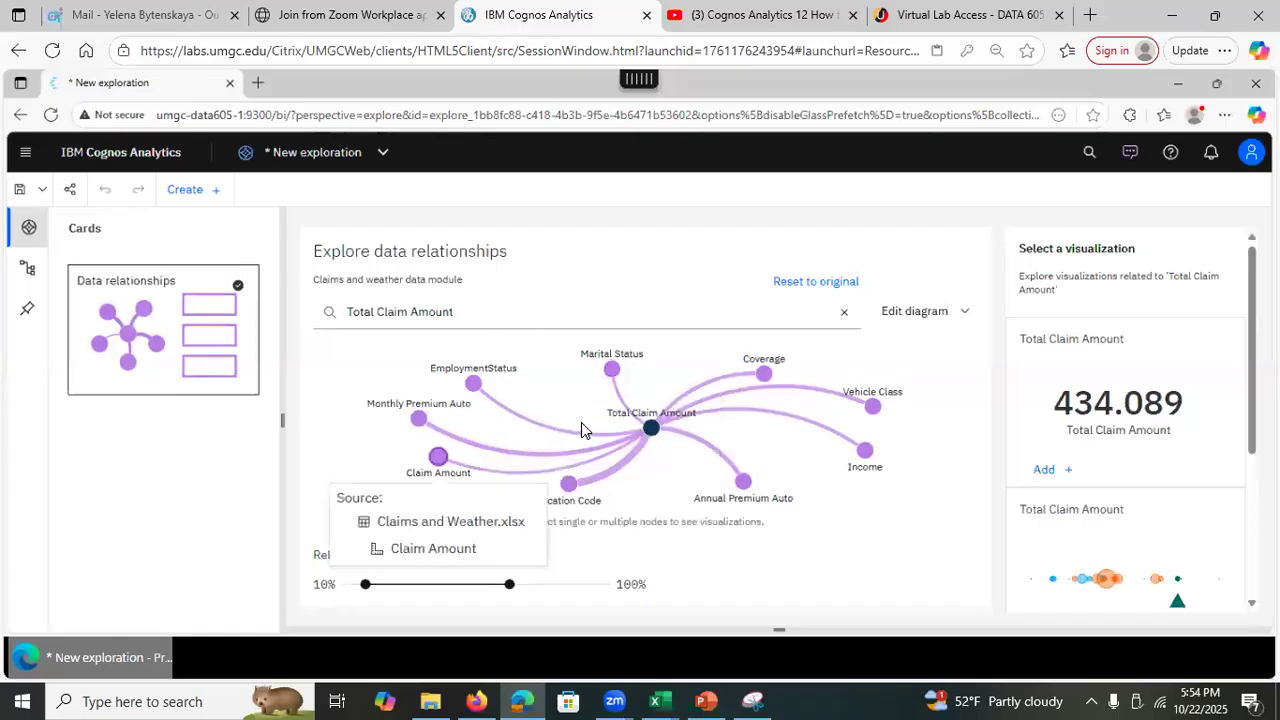
pyautogui.moveTo(617, 473)
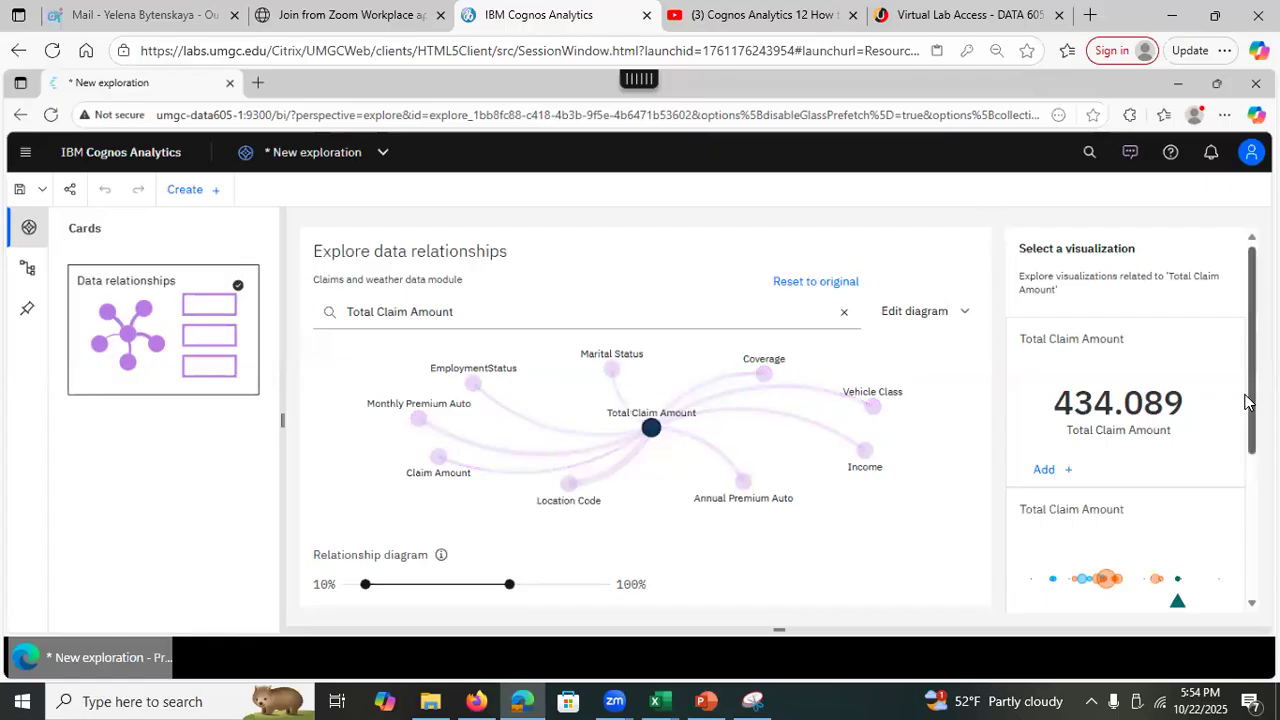
# Add the first two suggested Total Claim Amount visualizations, the single-value summary and the bubble plot, to the exploration cards.
pyautogui.click(1052, 470)
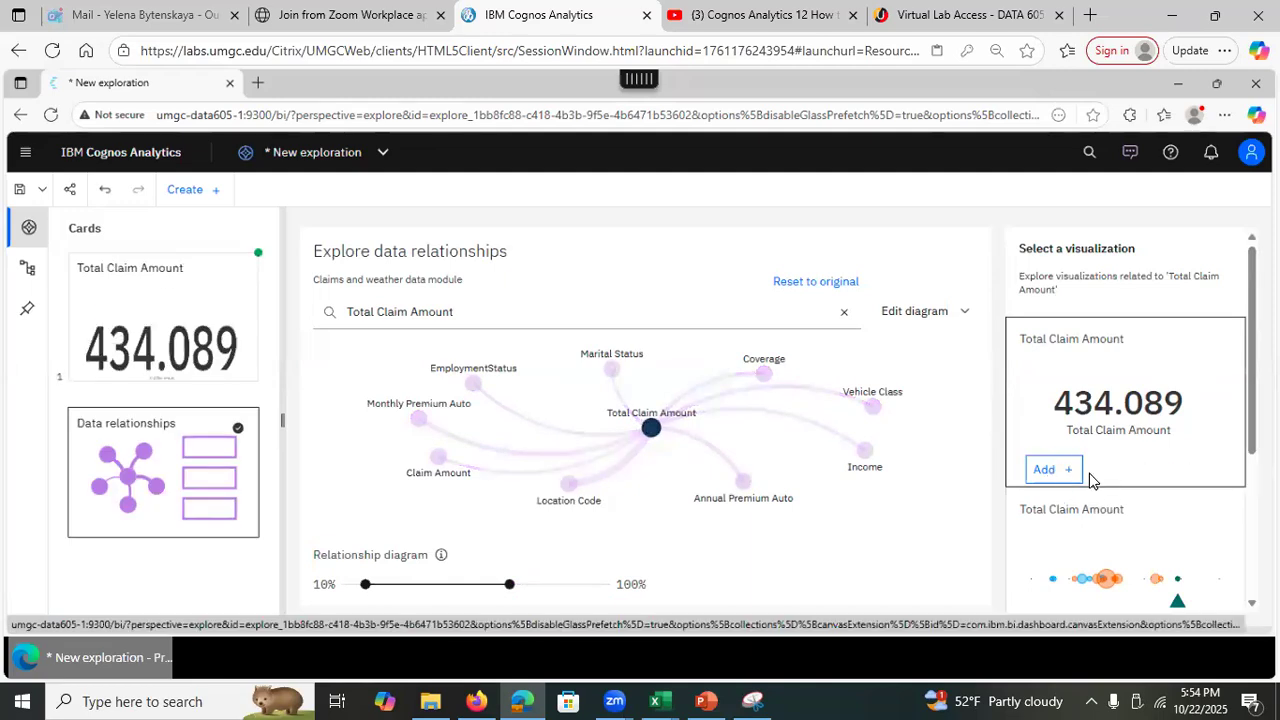
pyautogui.scroll(-1, 1048, 553)
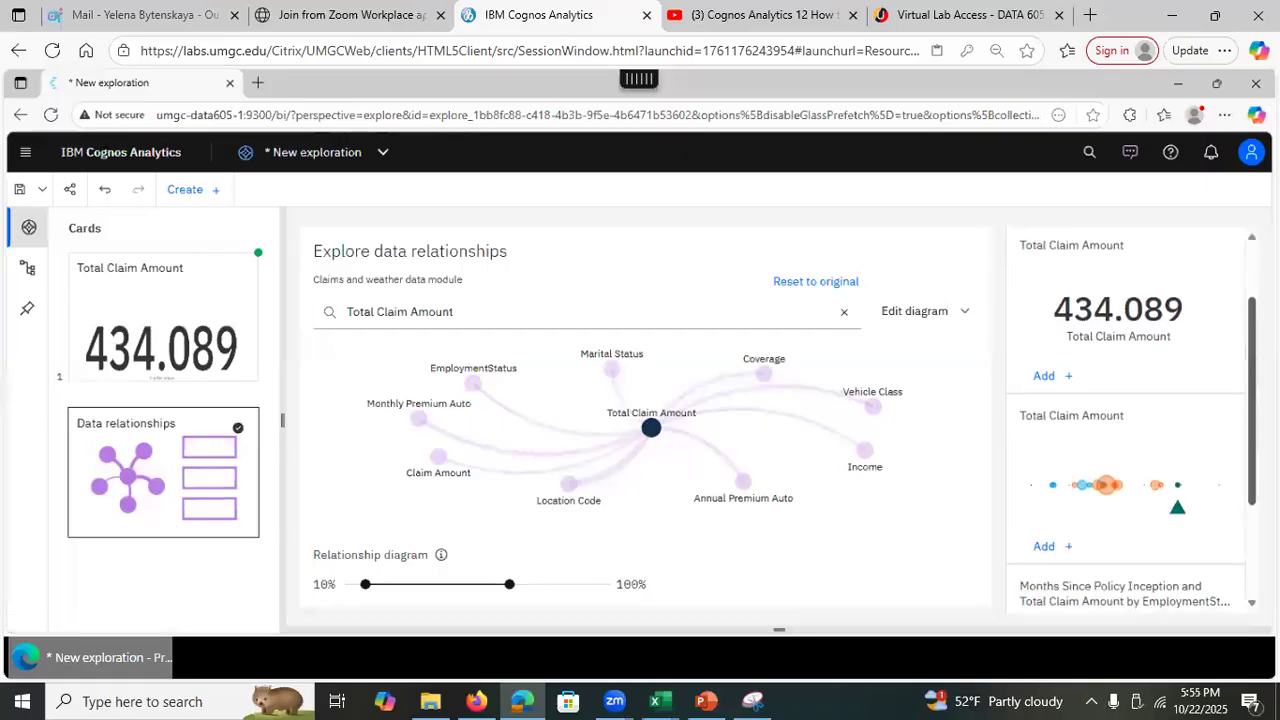
pyautogui.click(1046, 550)
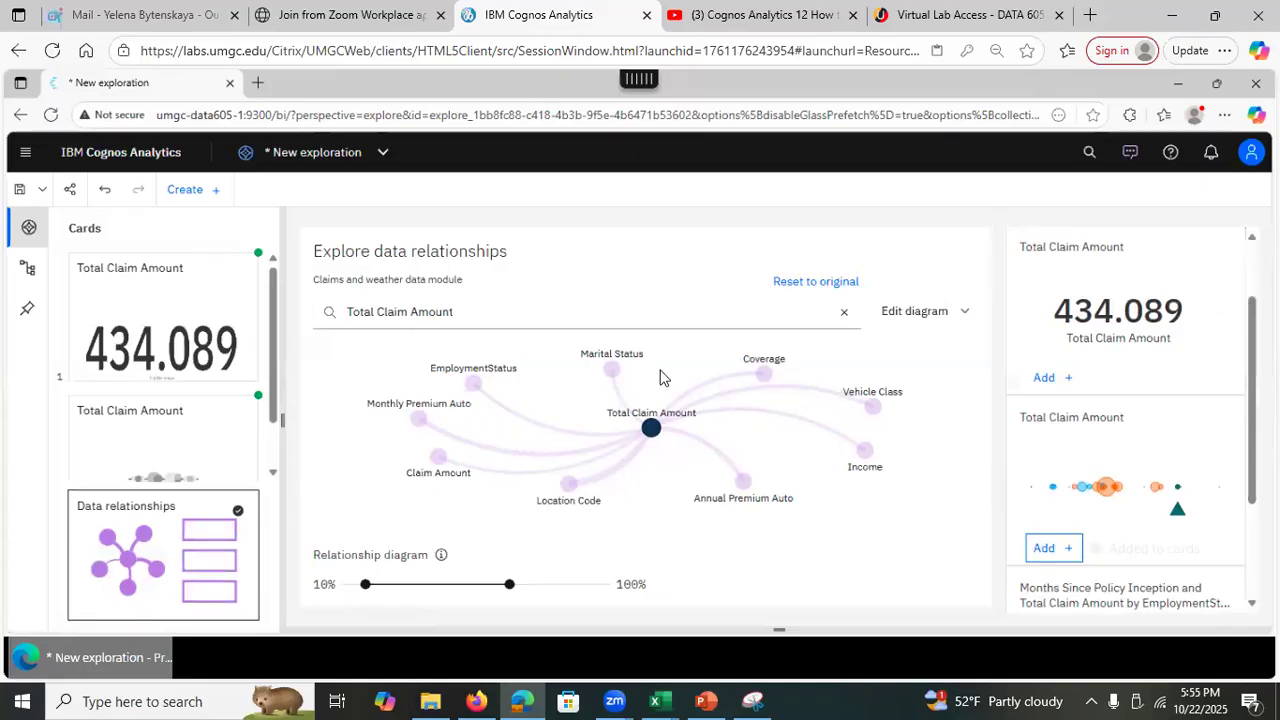
# Select Location Code together with Total Claim Amount in the relationship diagram and review the suggested visualizations for both columns.
pyautogui.click(654, 424)
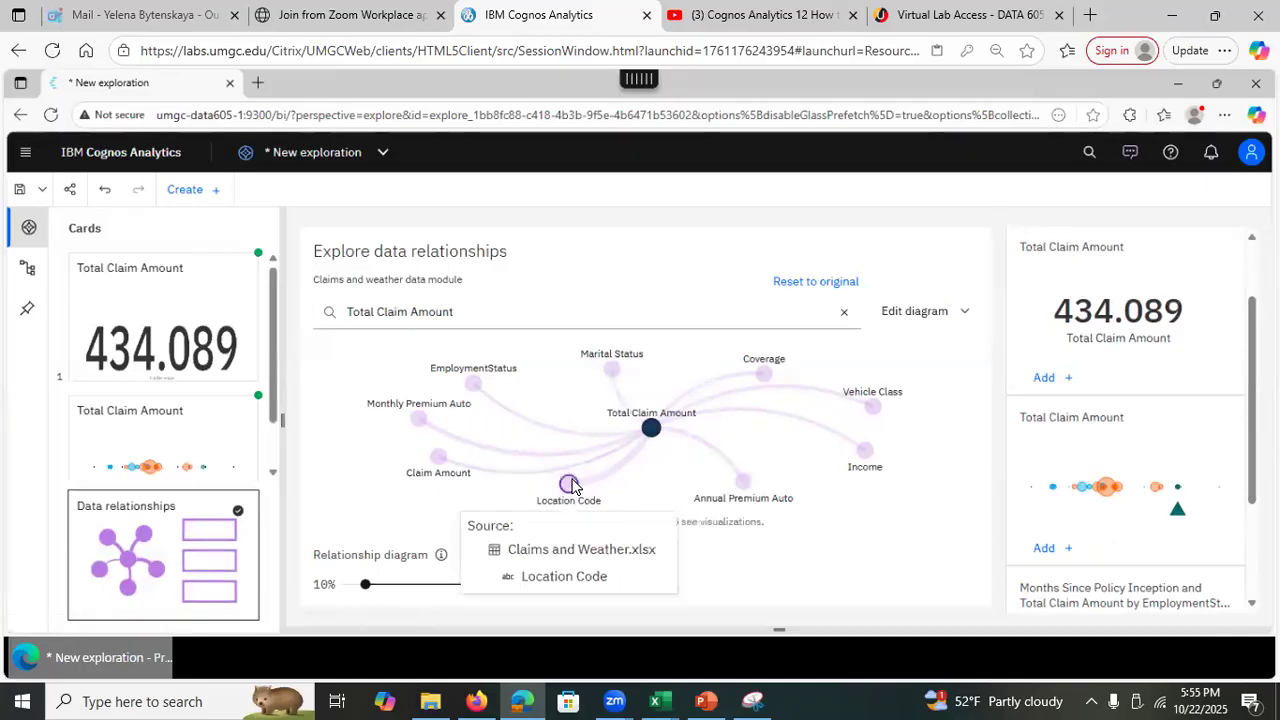
pyautogui.click(569, 486)
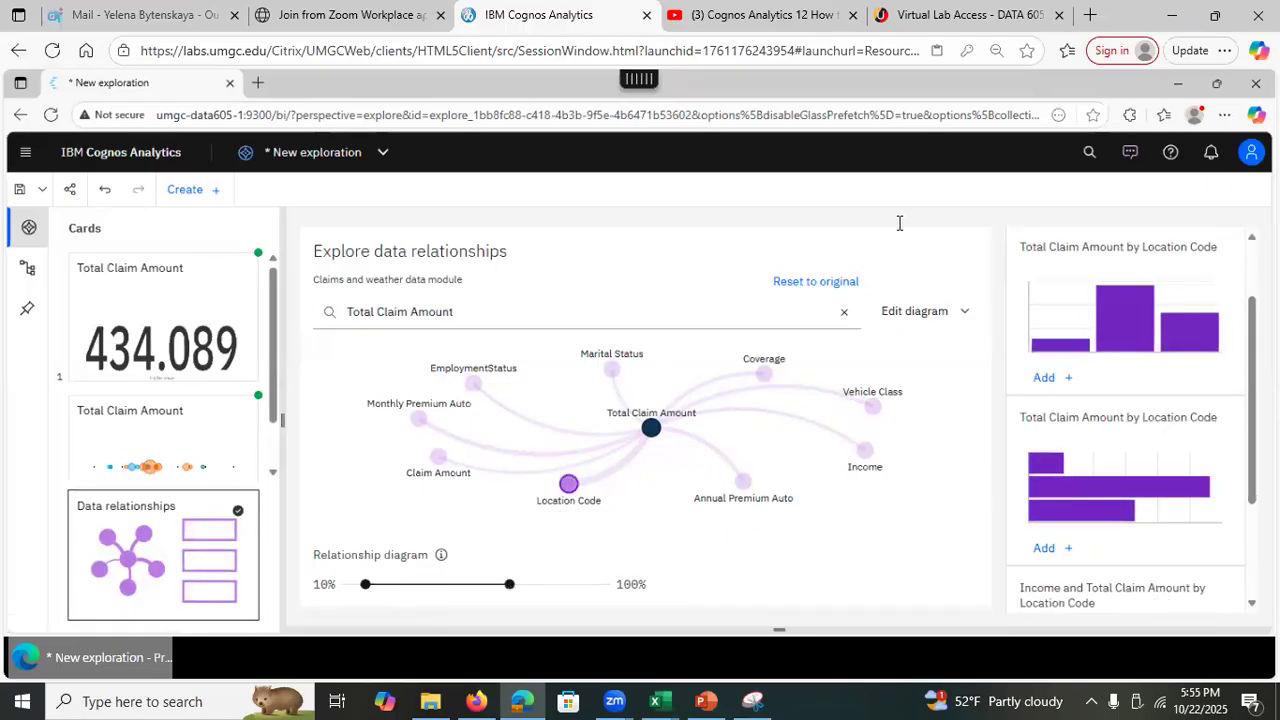
pyautogui.scroll(-2, 1125, 420)
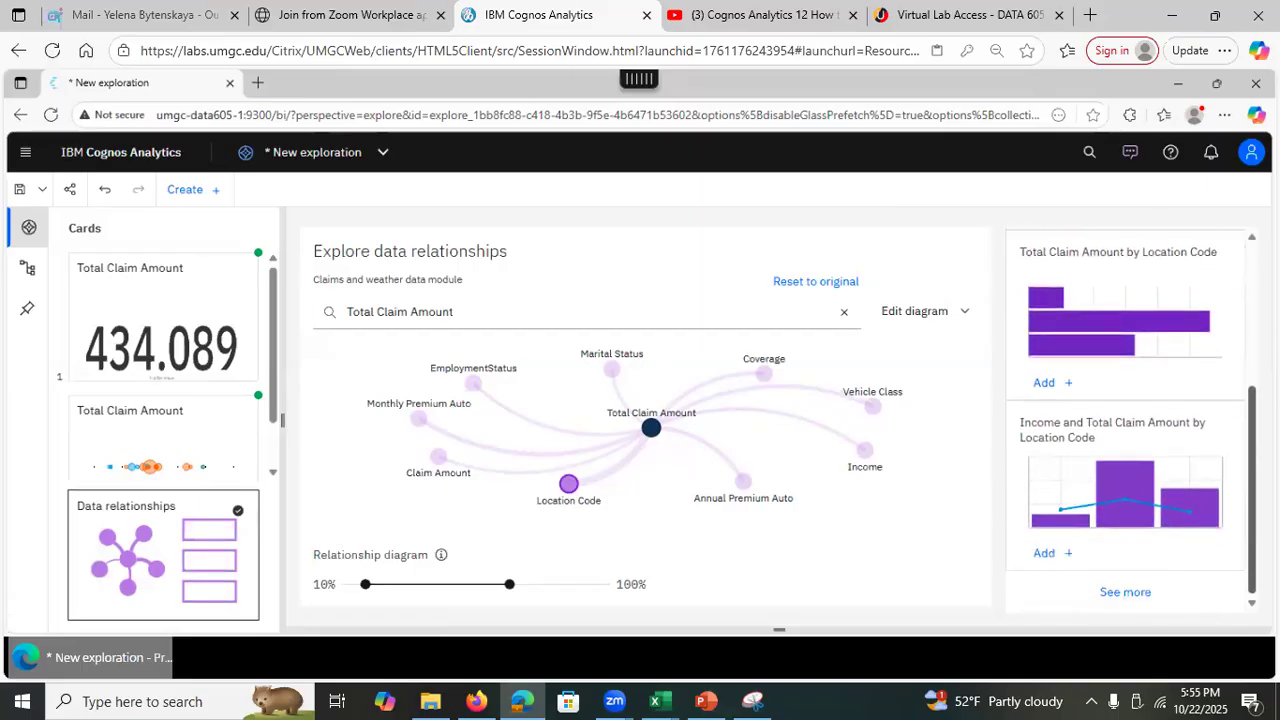
pyautogui.scroll(1, 1125, 420)
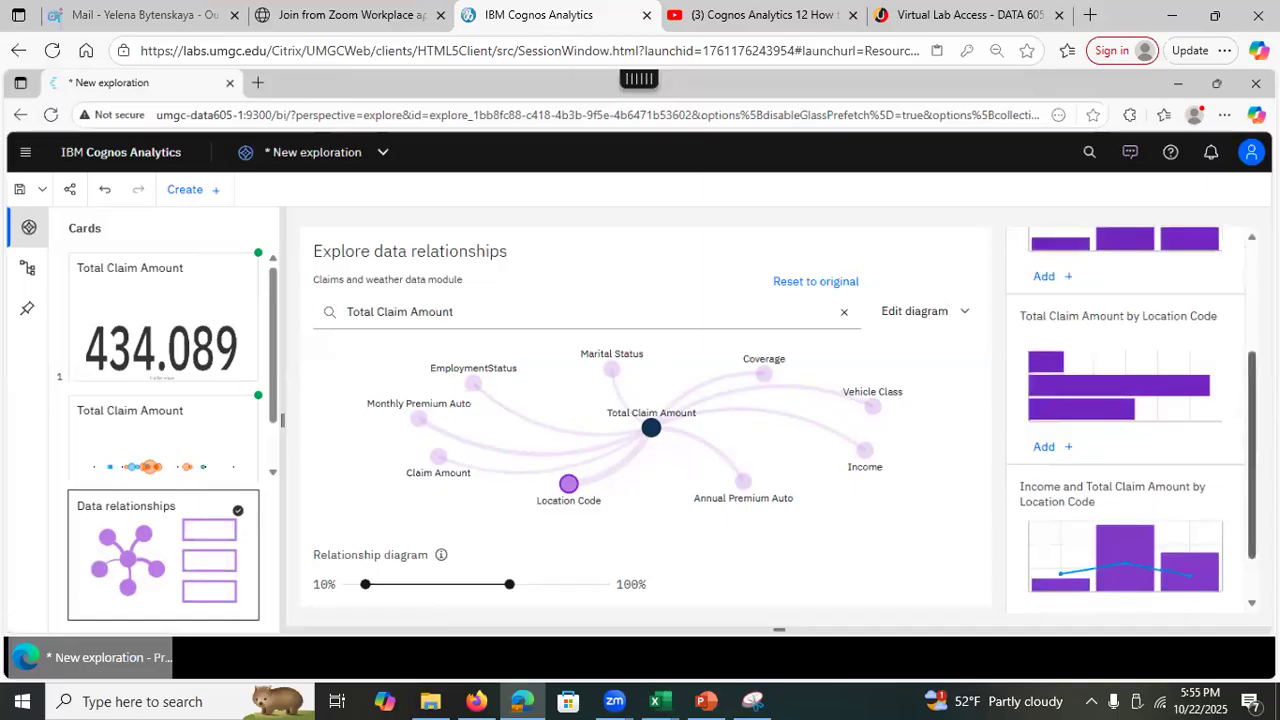
pyautogui.scroll(3, 1125, 420)
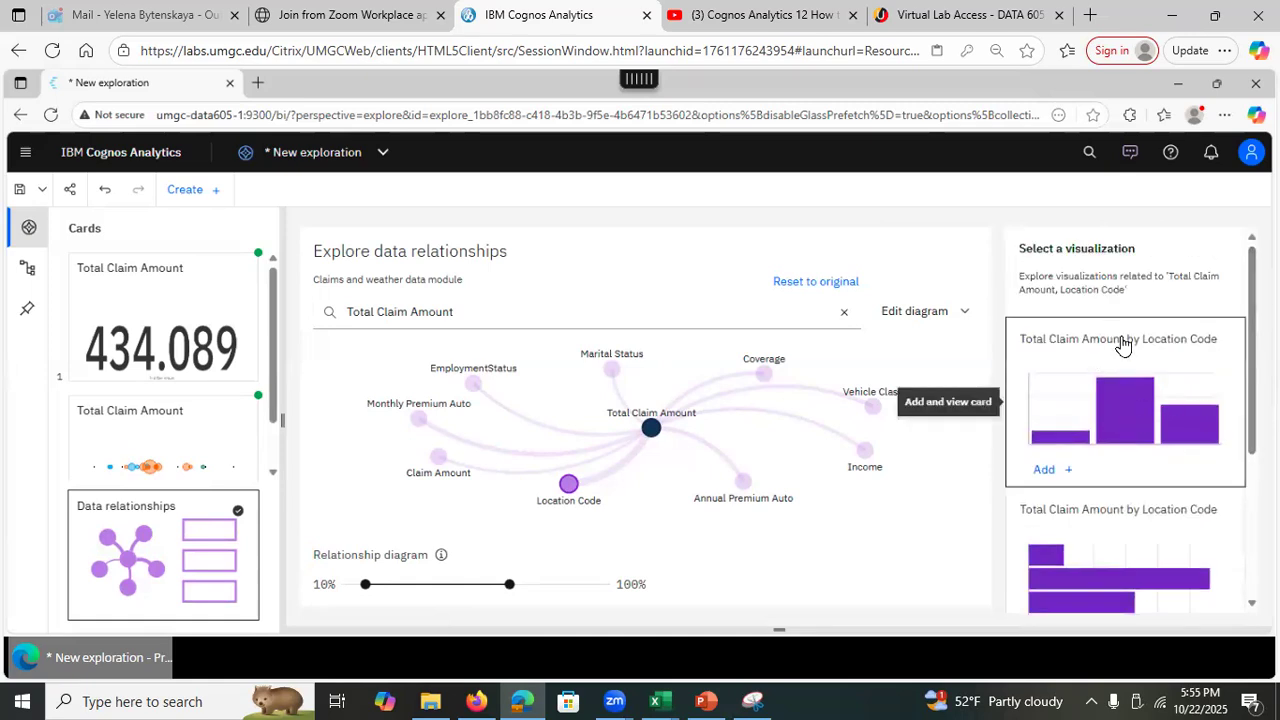
pyautogui.click(1066, 472)
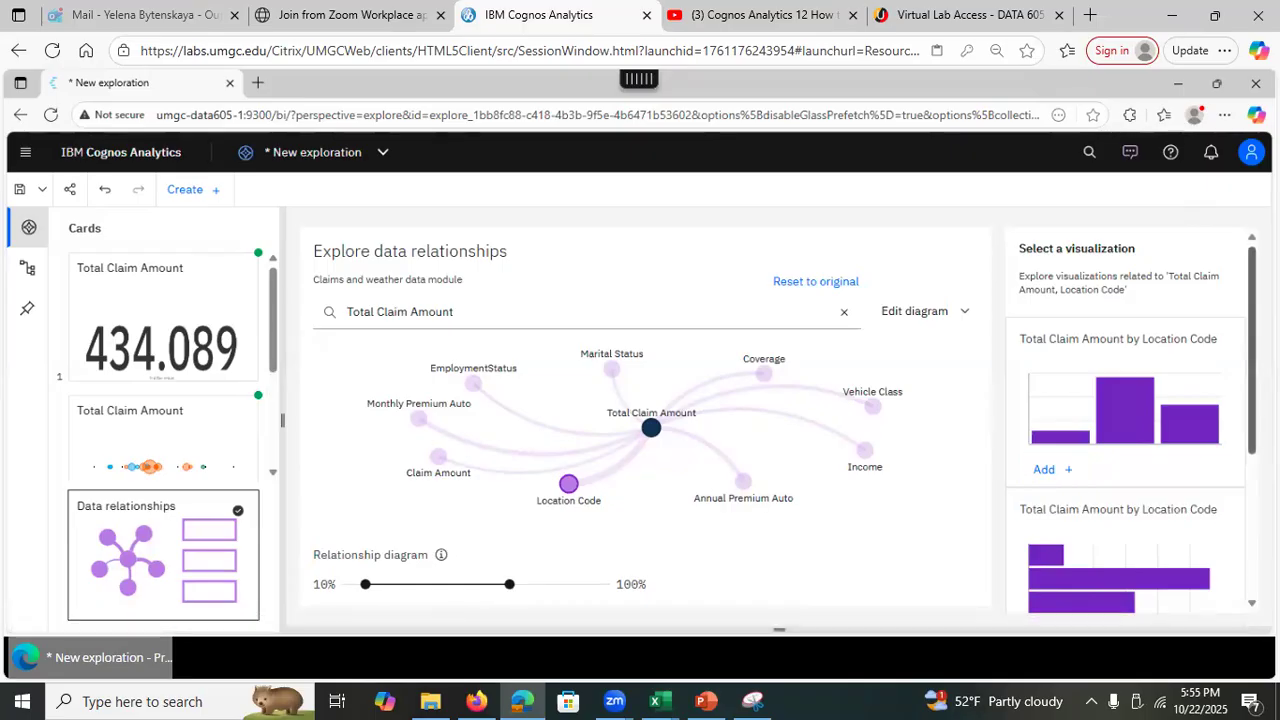
# Expand the suggestions for Total Claim Amount and Location Code and examine the additional visualizations.
pyautogui.scroll(-3, 1125, 420)
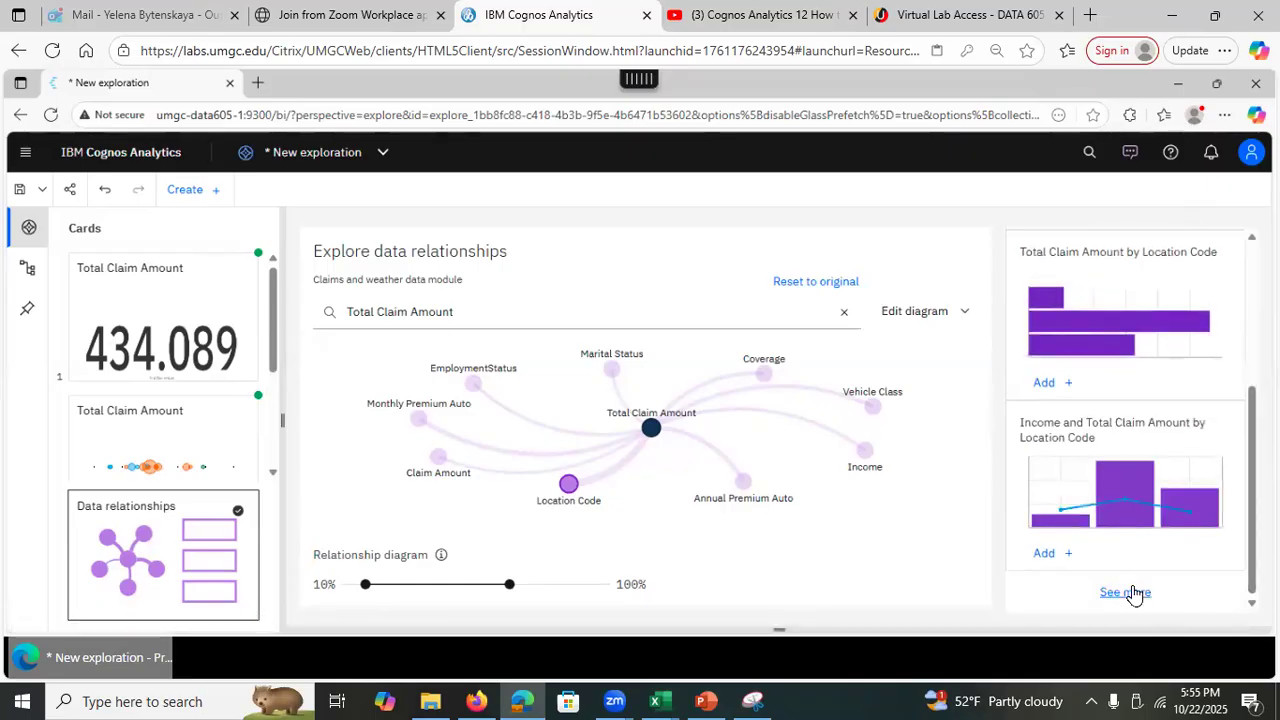
pyautogui.click(1128, 593)
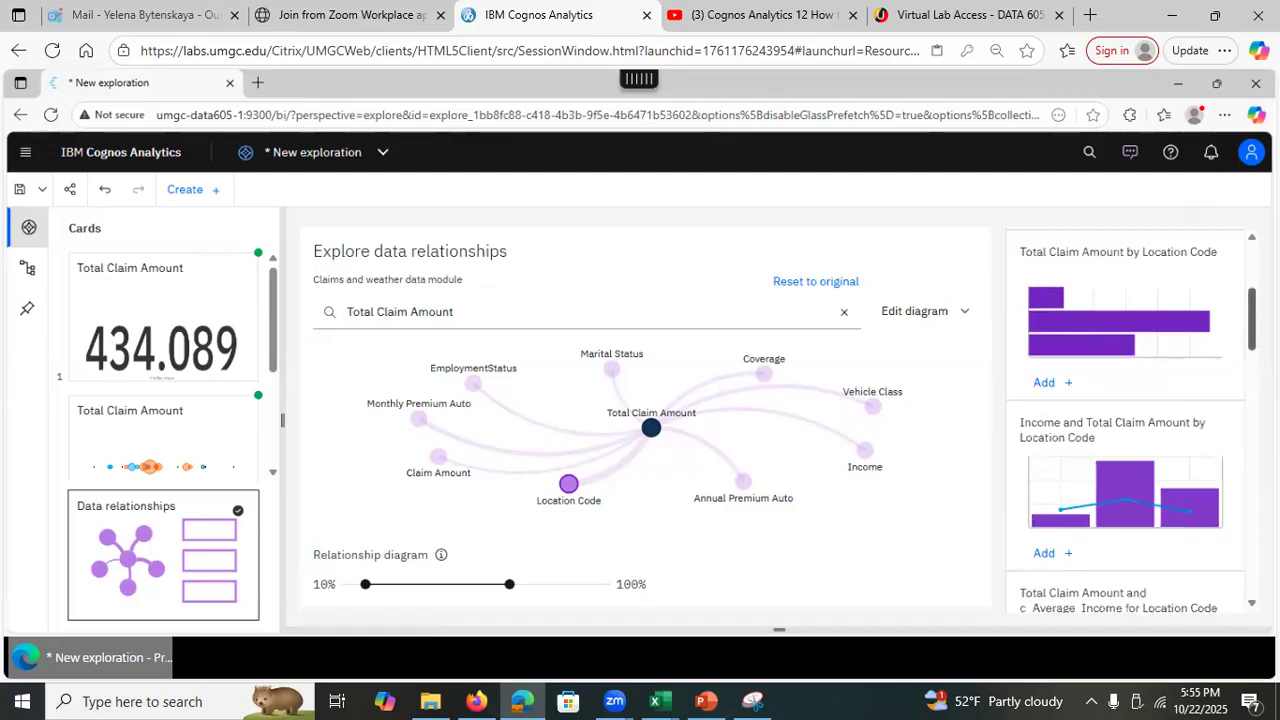
pyautogui.scroll(-5, 1125, 420)
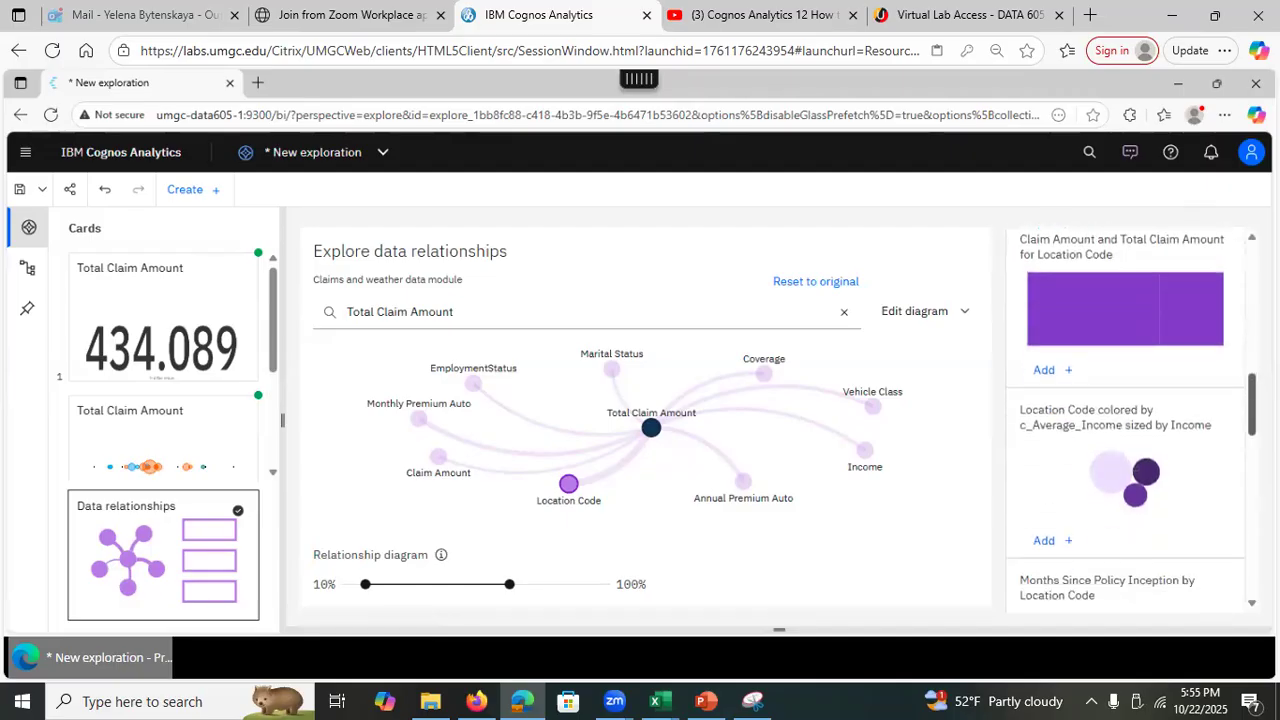
pyautogui.scroll(-5, 1125, 420)
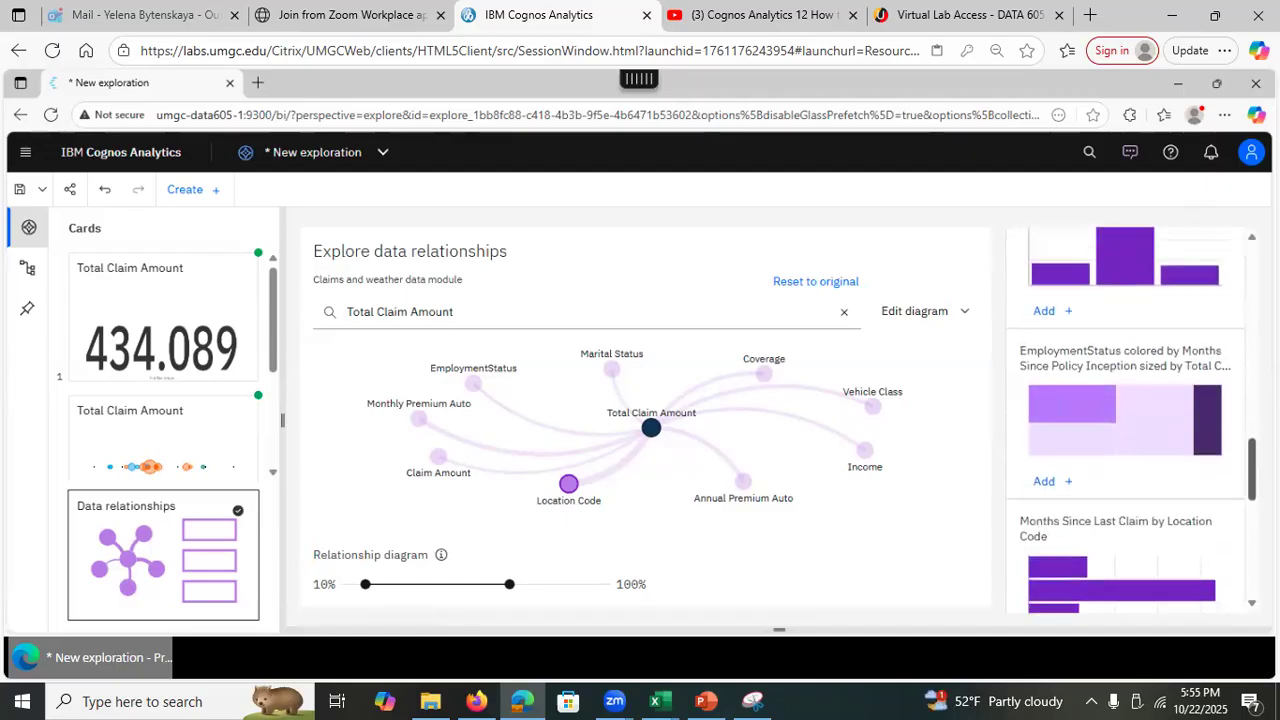
pyautogui.moveTo(1252, 469); pyautogui.dragTo(1252, 471)
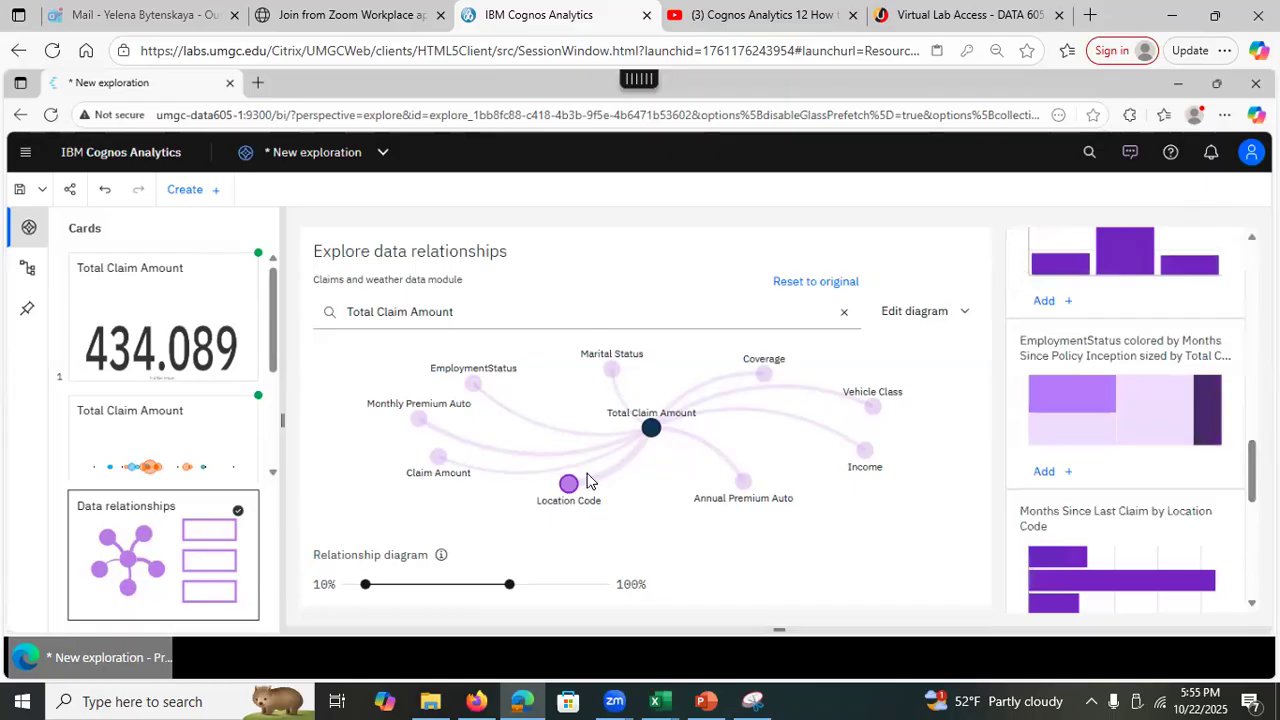
pyautogui.moveTo(650, 432)
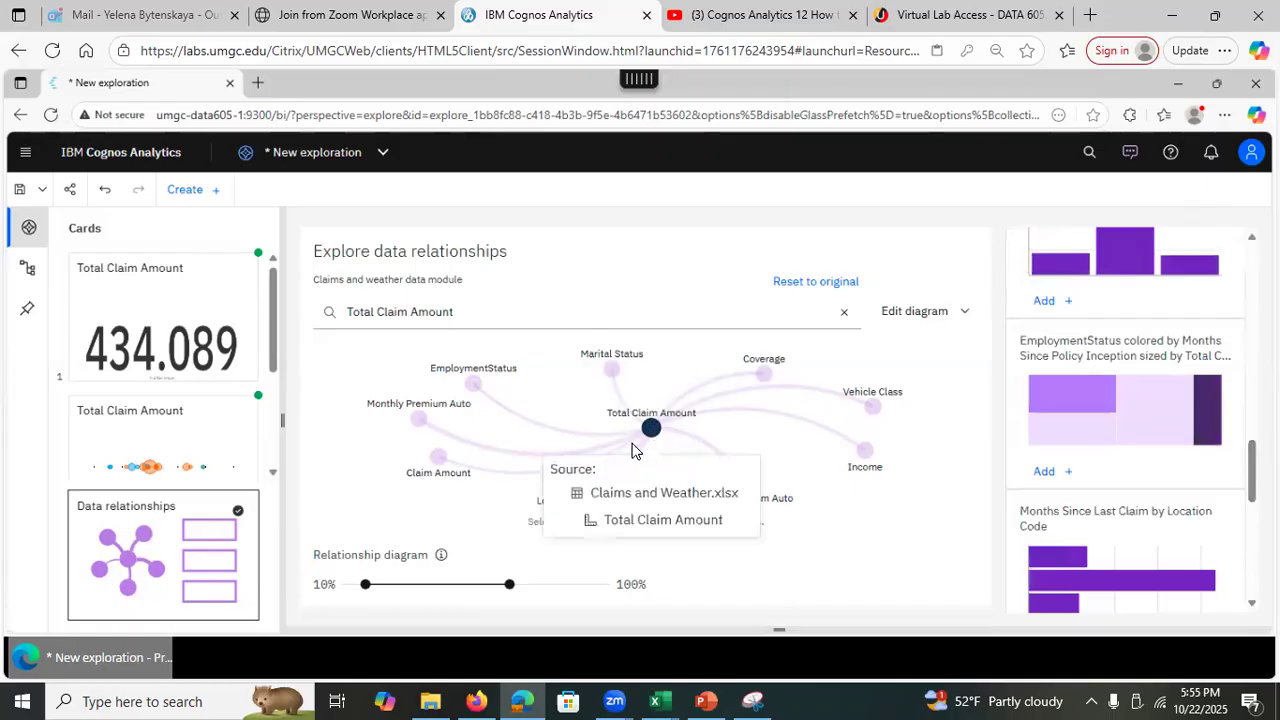
# Include secondary relationships in the Total Claim Amount relationship diagram and examine the additional connected columns.
pyautogui.click(569, 484)
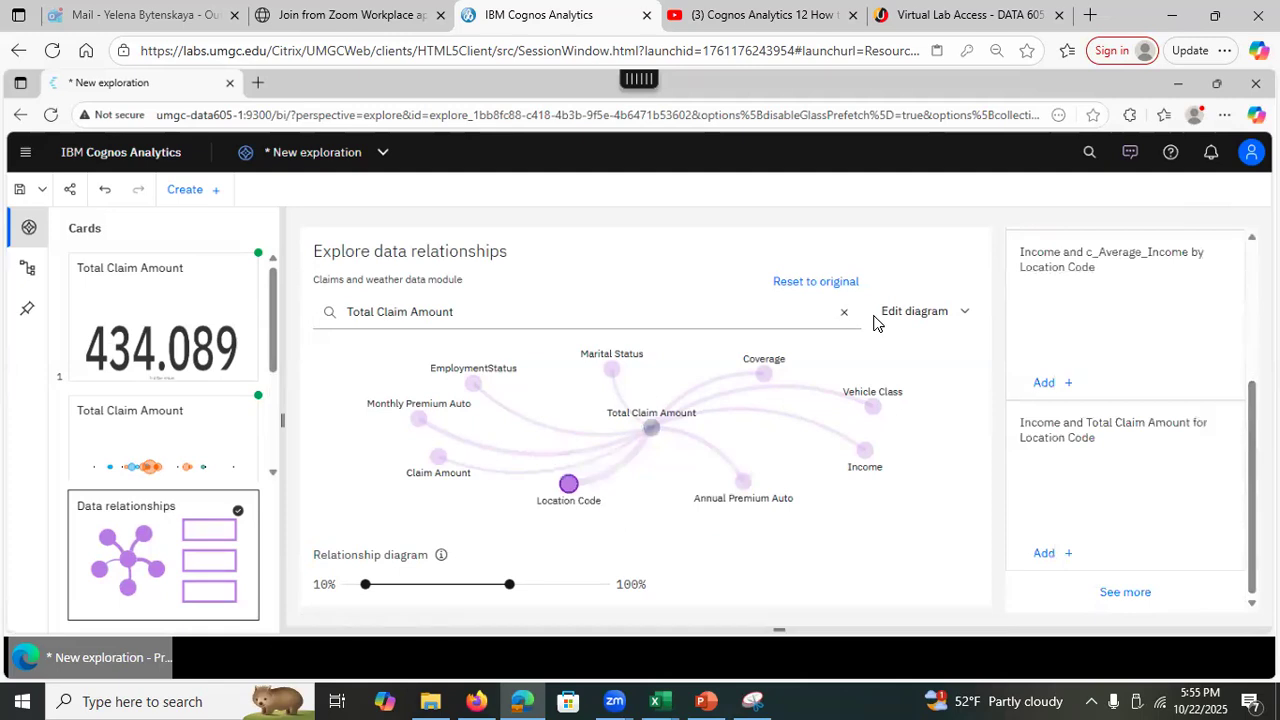
pyautogui.click(958, 313)
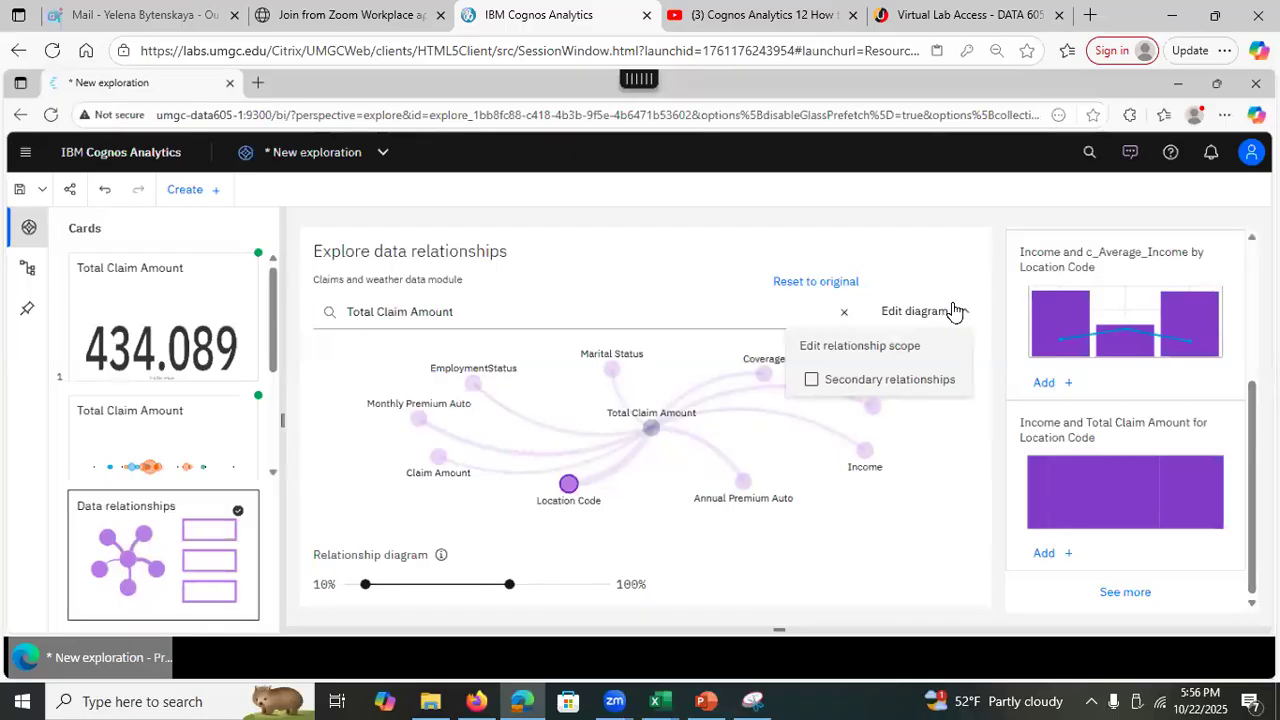
pyautogui.click(810, 381)
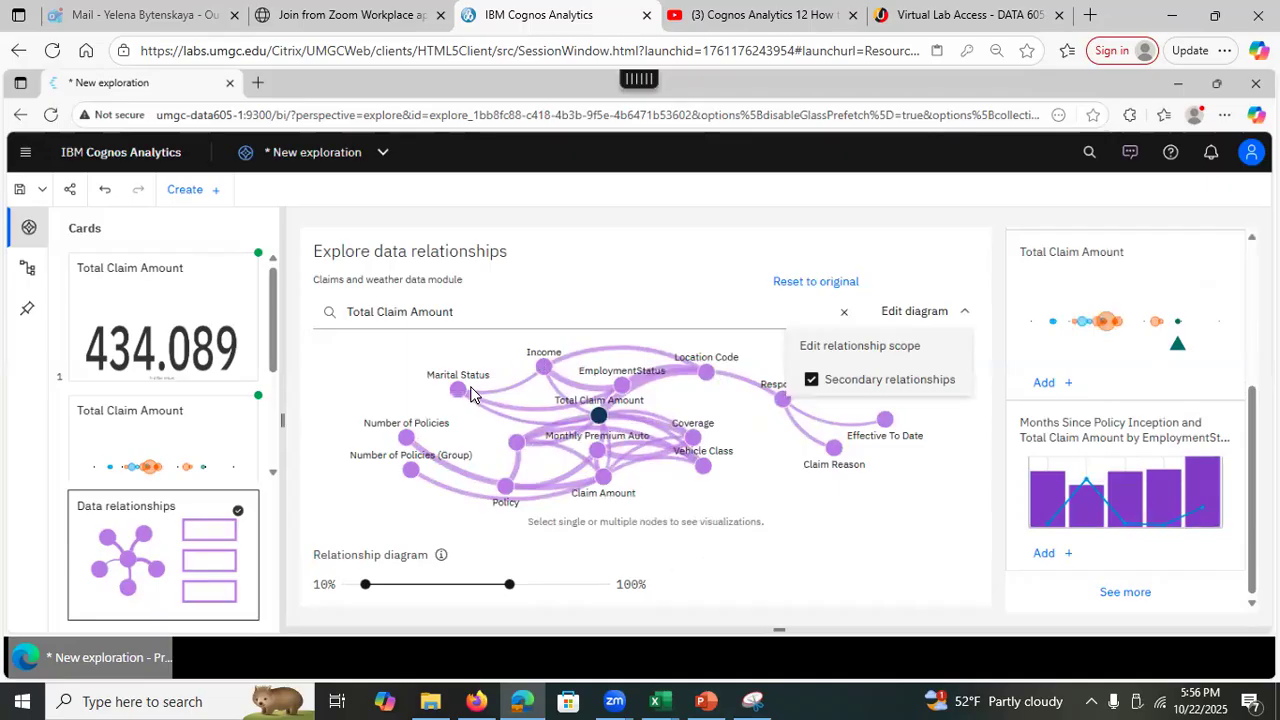
pyautogui.moveTo(556, 370)
pyautogui.moveTo(508, 394)
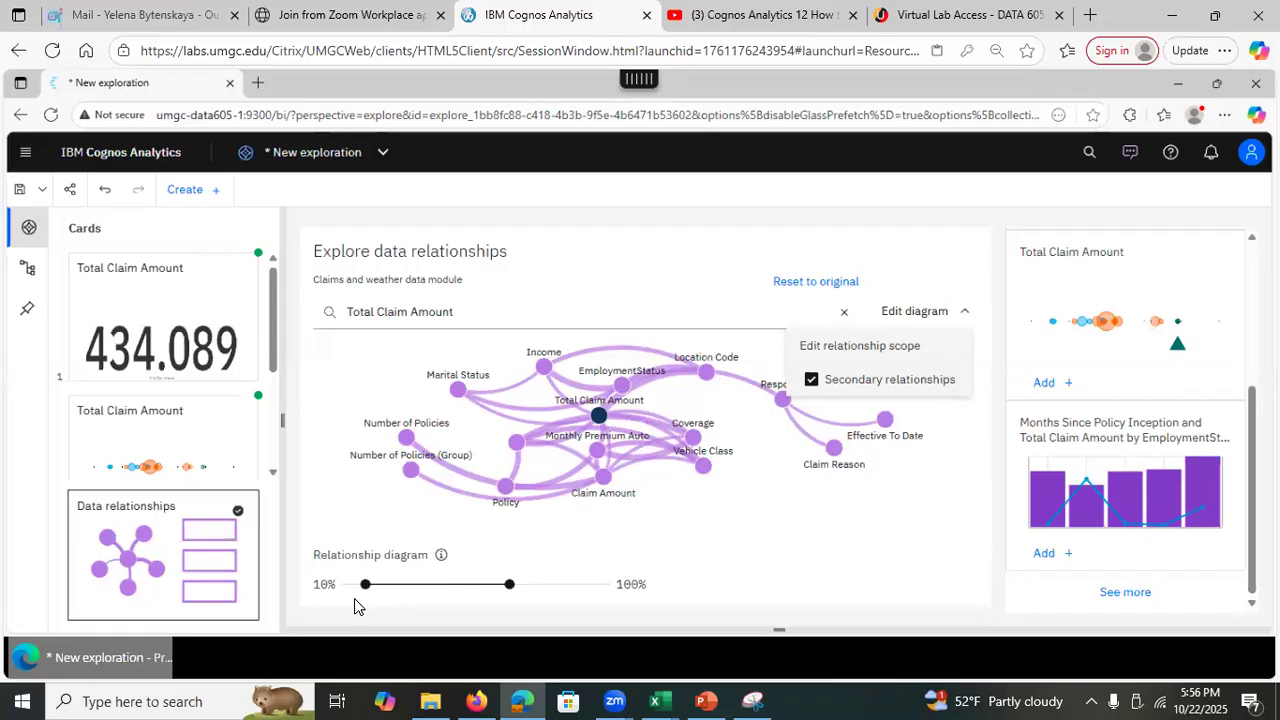
# Try relationship diagram lower limits of 25% and 12%, and reset the diagram to its original state.
pyautogui.moveTo(363, 584)
pyautogui.moveTo(362, 584); pyautogui.dragTo(390, 584)
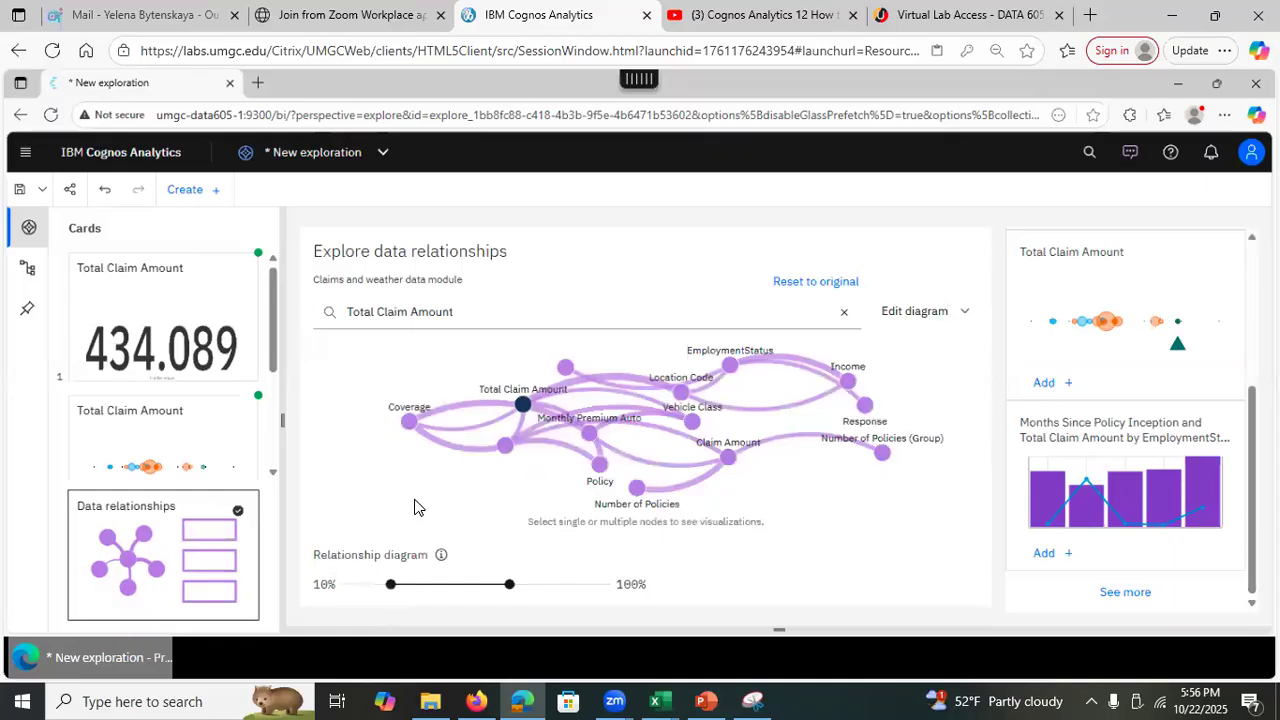
pyautogui.moveTo(390, 583)
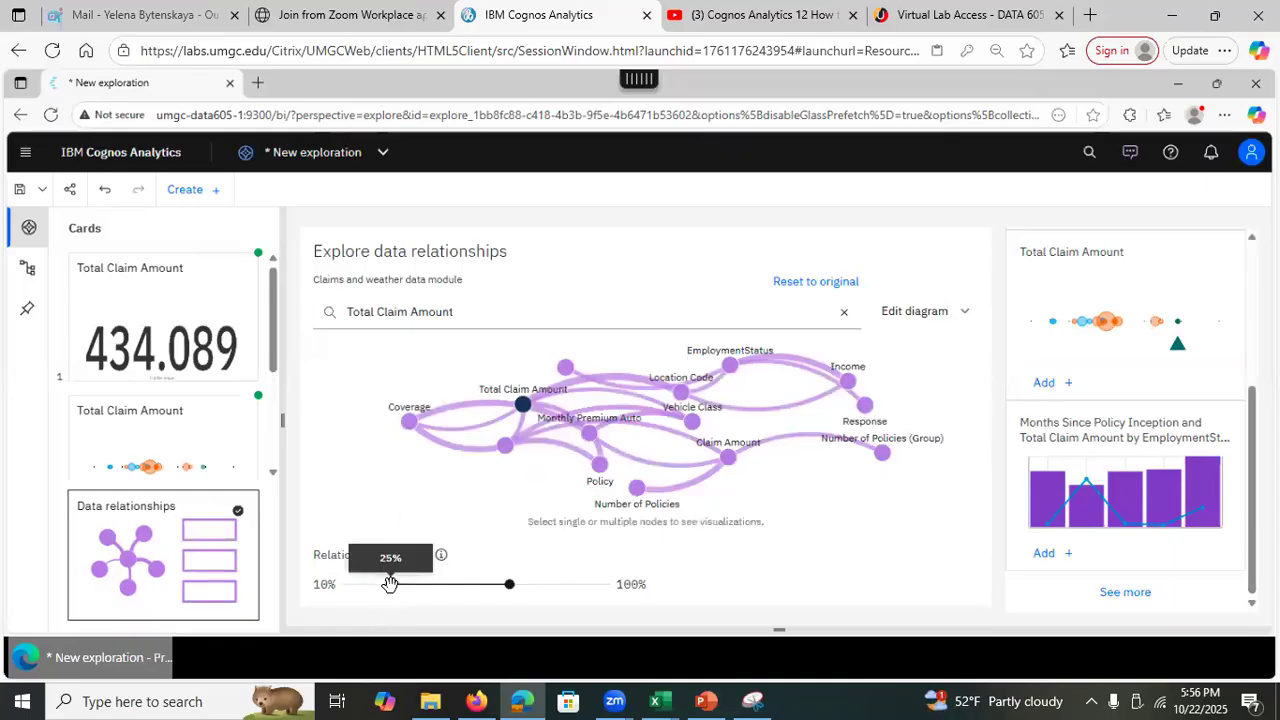
pyautogui.moveTo(389, 585); pyautogui.dragTo(352, 585)
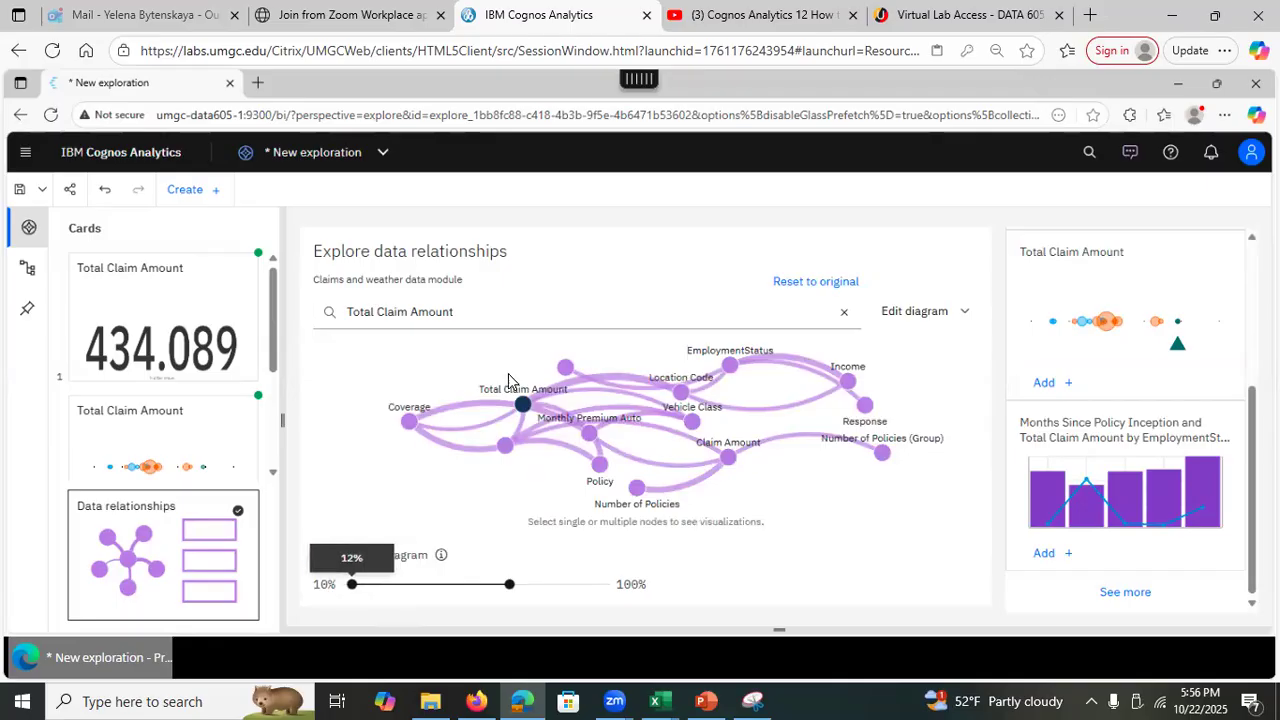
pyautogui.click(810, 285)
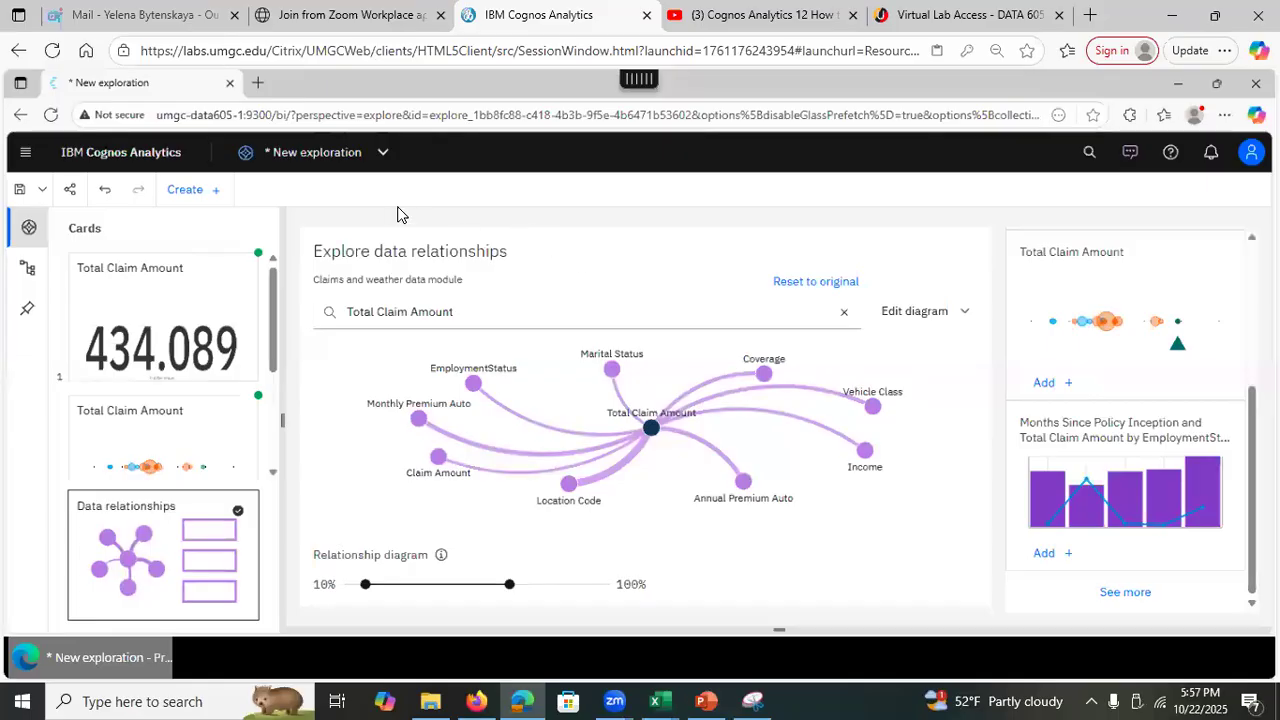
# Save the exploration as "Claims and weather data exploration" in My content.
pyautogui.click(22, 190)
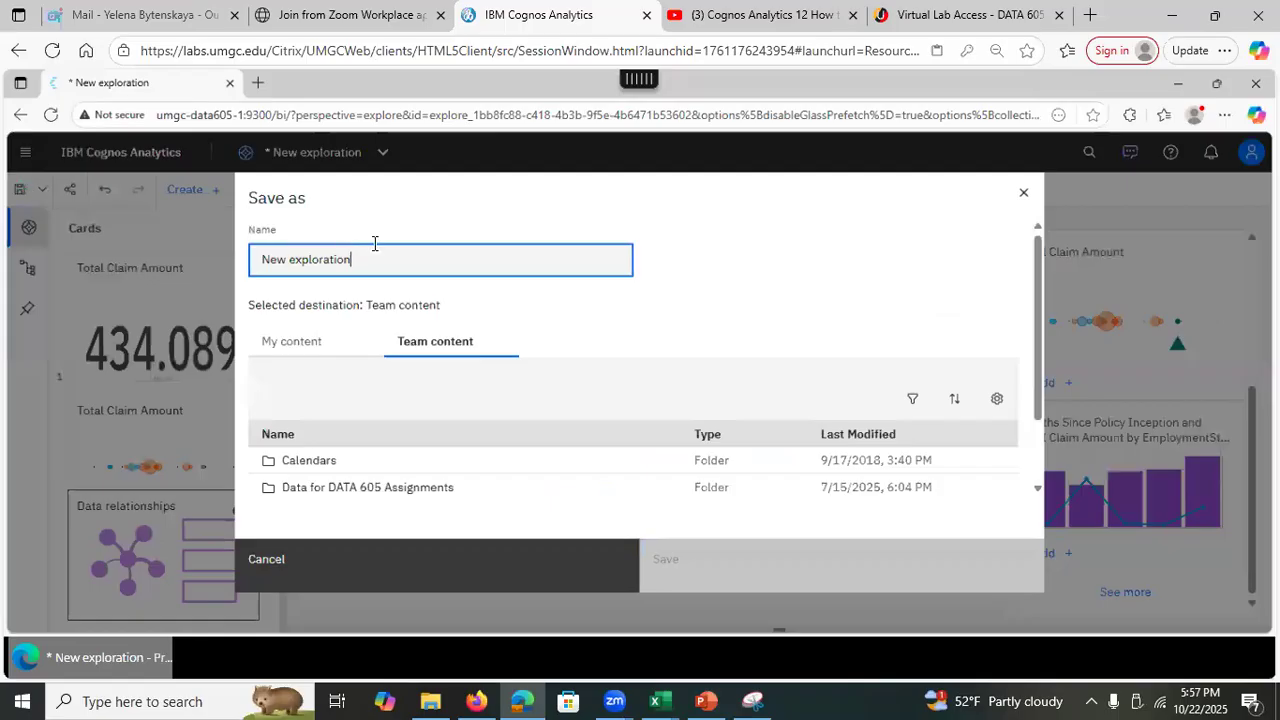
pyautogui.moveTo(376, 252); pyautogui.dragTo(263, 258)
pyautogui.press('BackSpace')
pyautogui.write('Claims a')
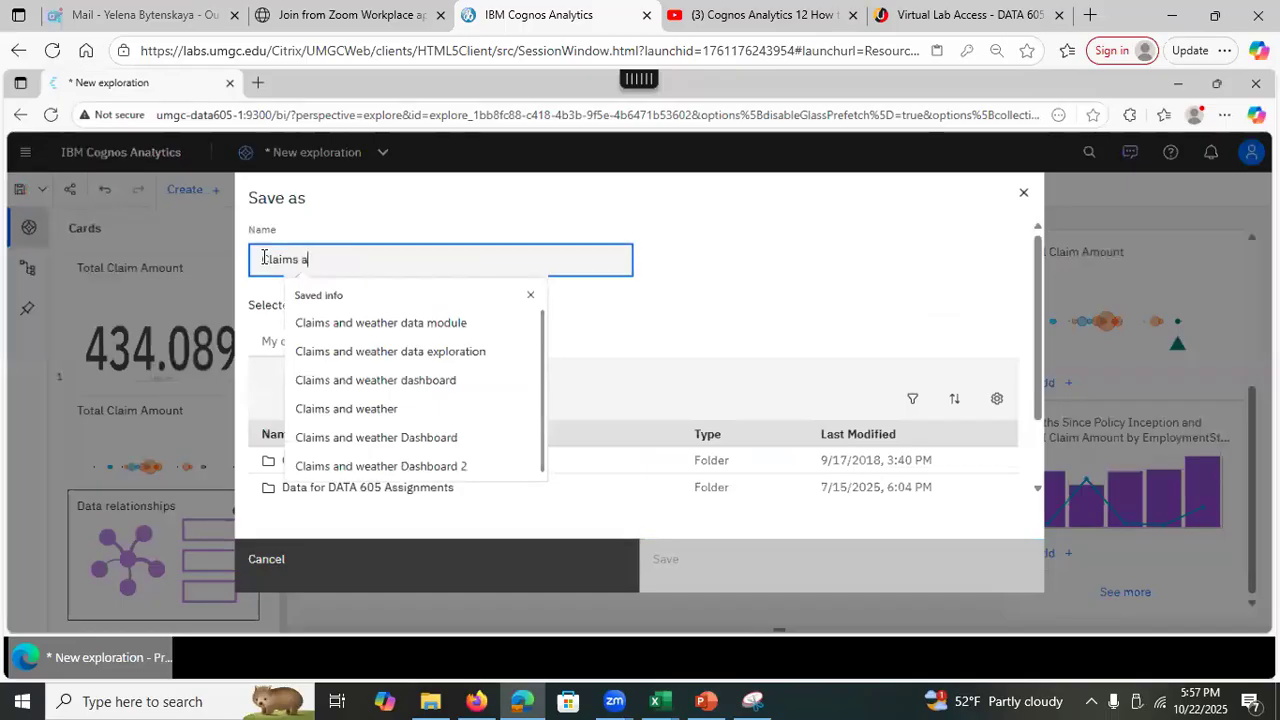
pyautogui.write('nd weather data exploration')
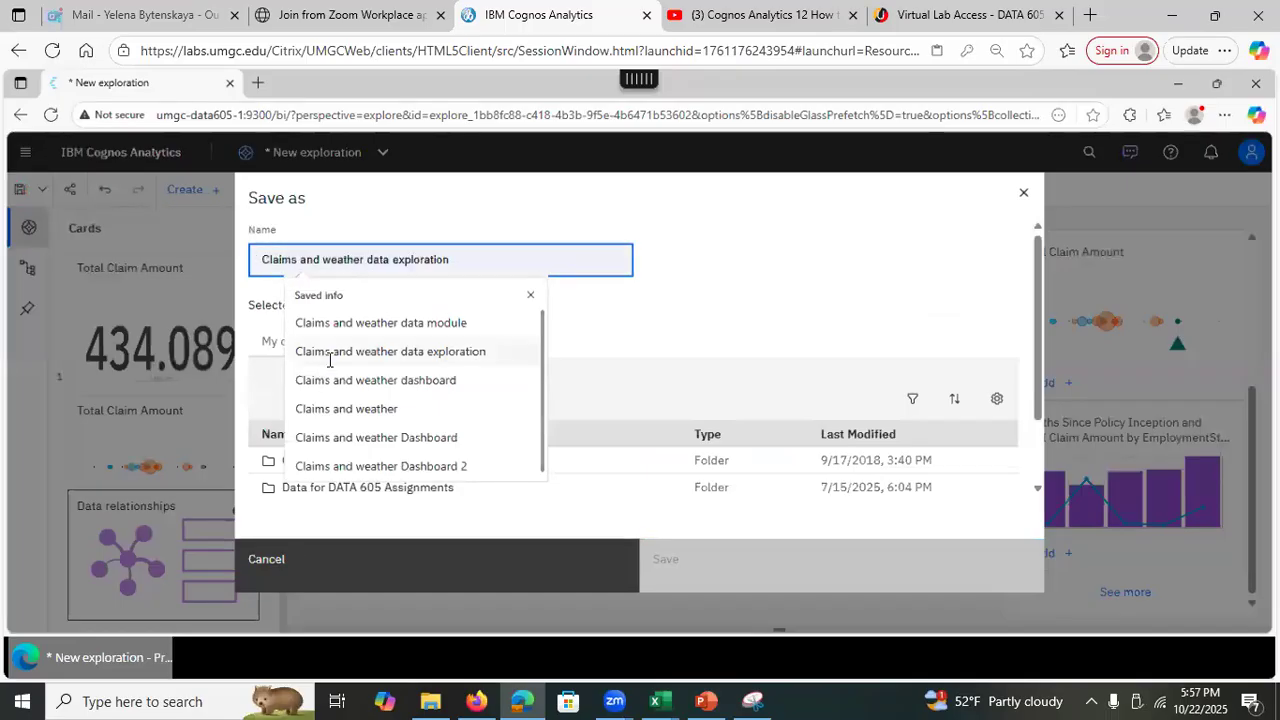
pyautogui.click(337, 351)
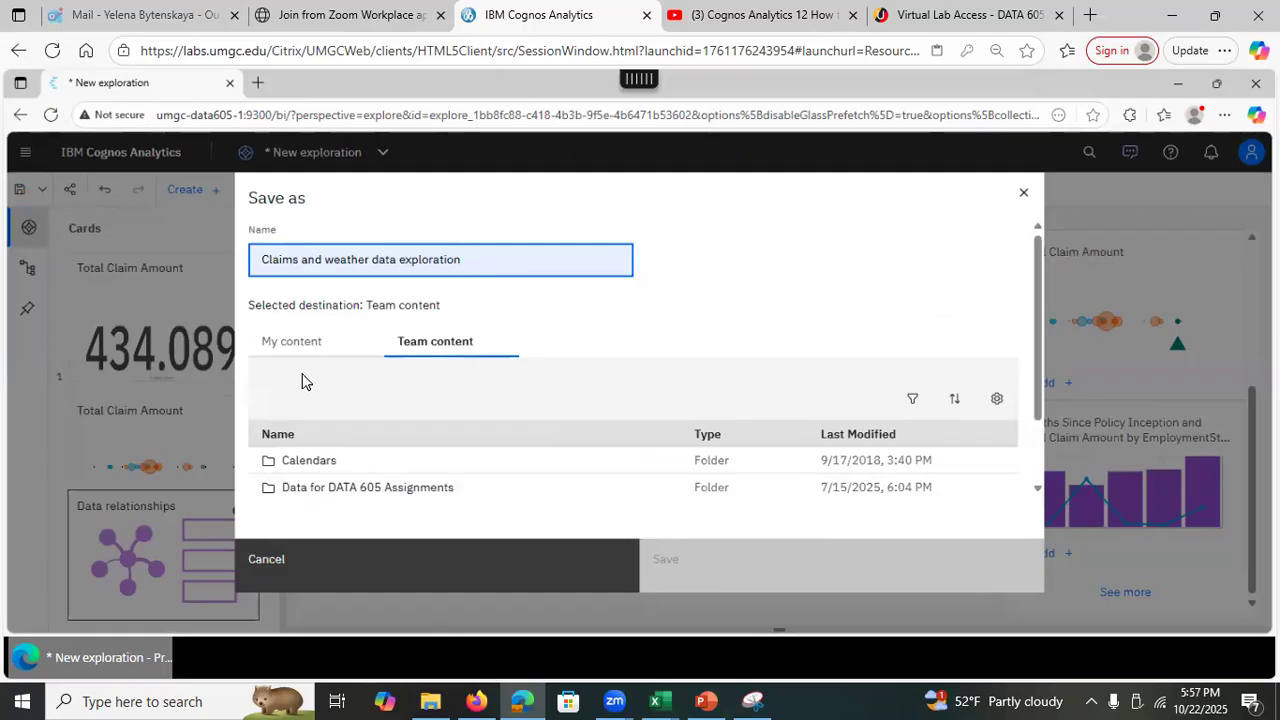
pyautogui.click(285, 346)
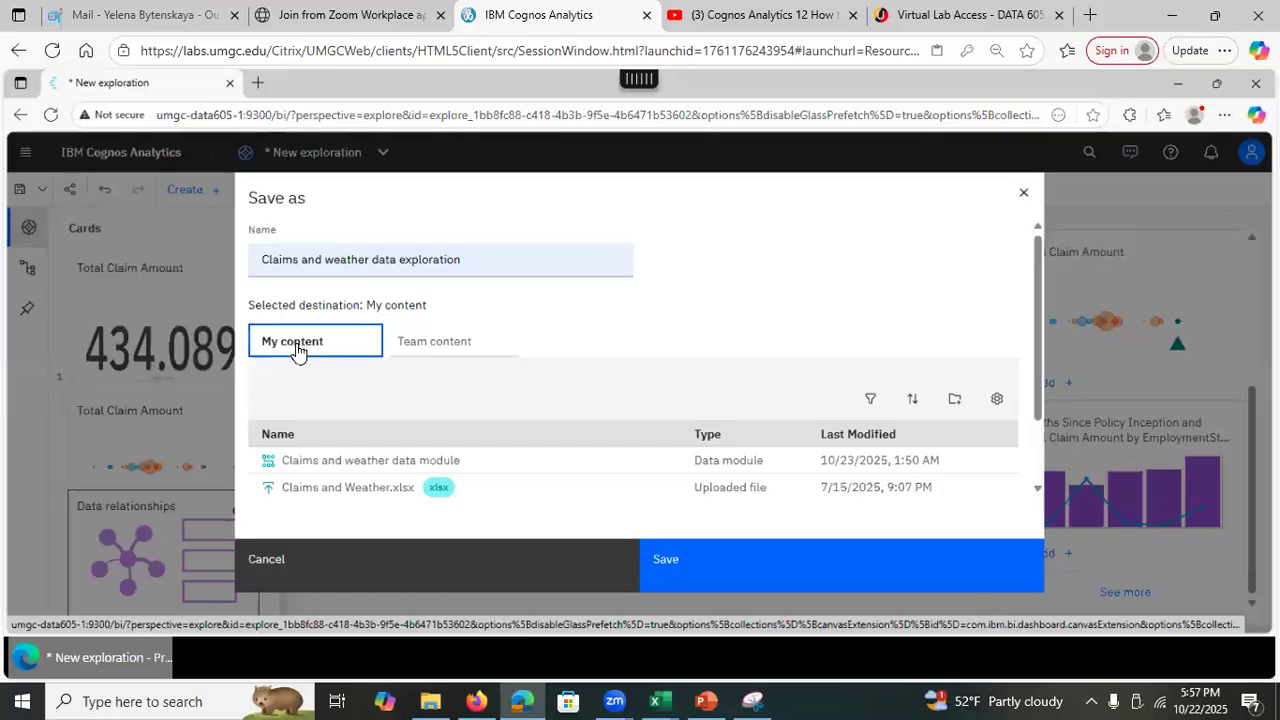
pyautogui.click(787, 568)
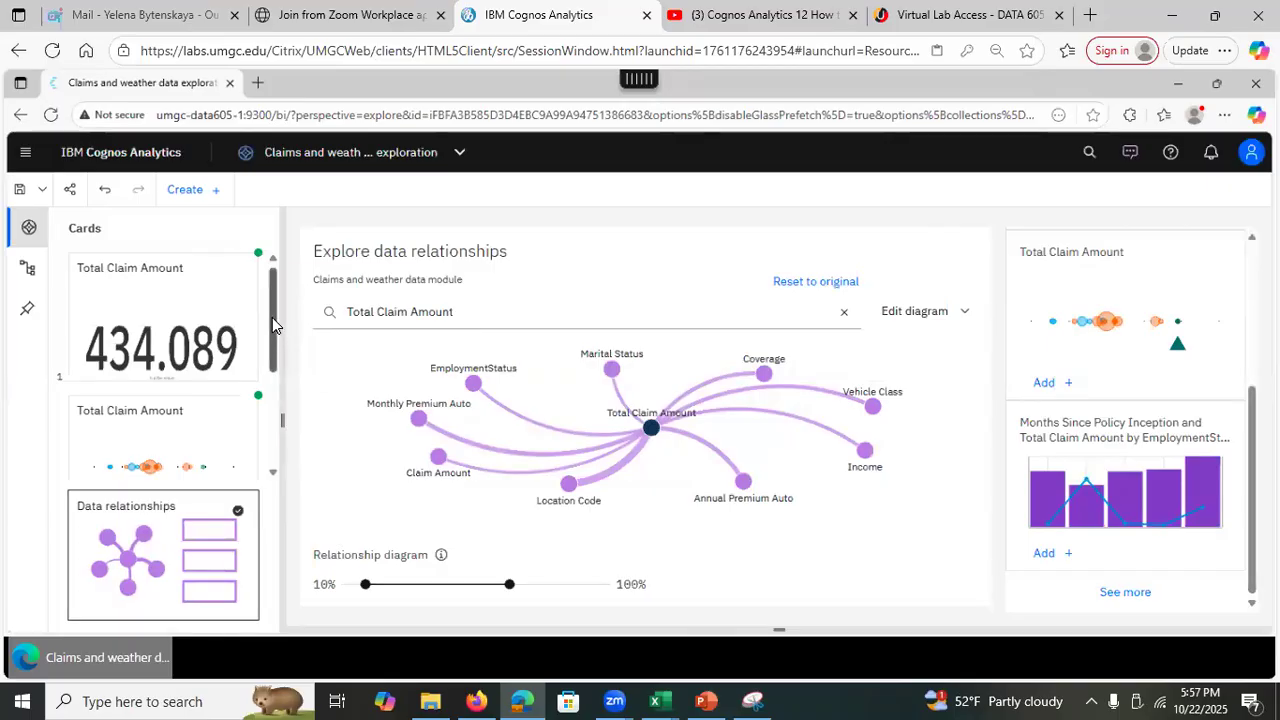
# Compare the data relationships card with the single-value Total Claim Amount card, leaving the single-value card open.
pyautogui.click(175, 300)
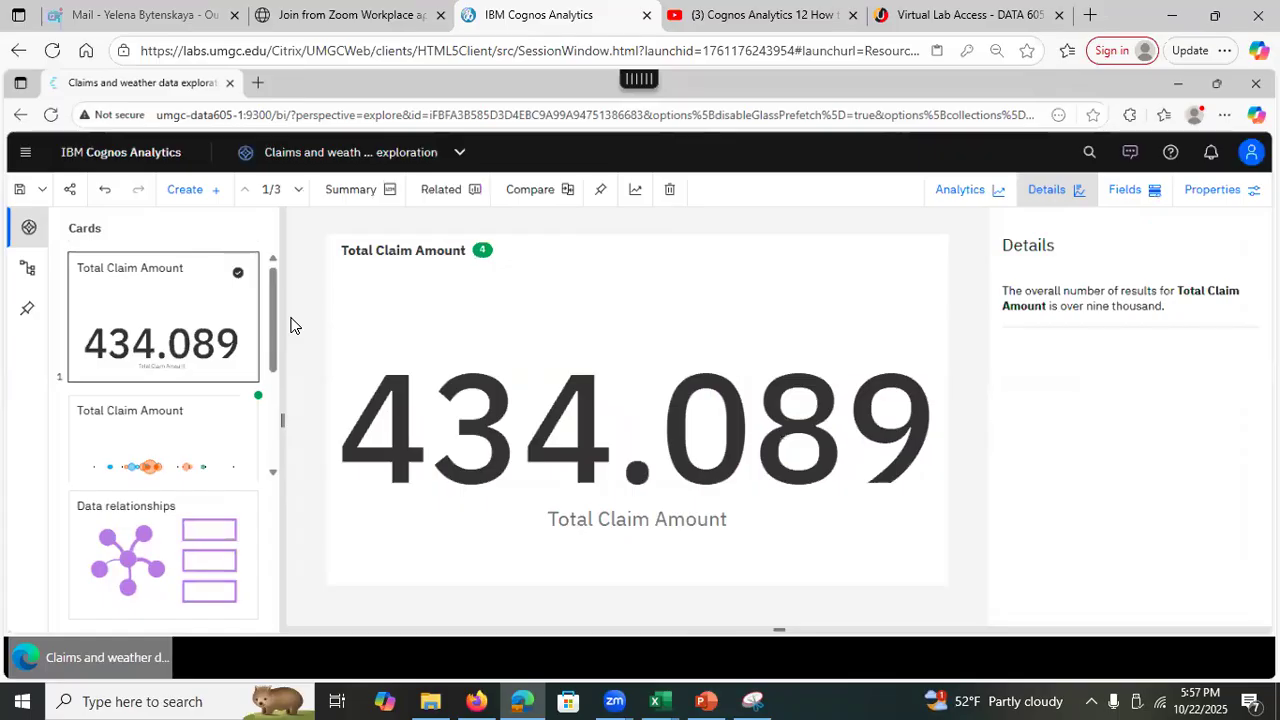
pyautogui.click(139, 557)
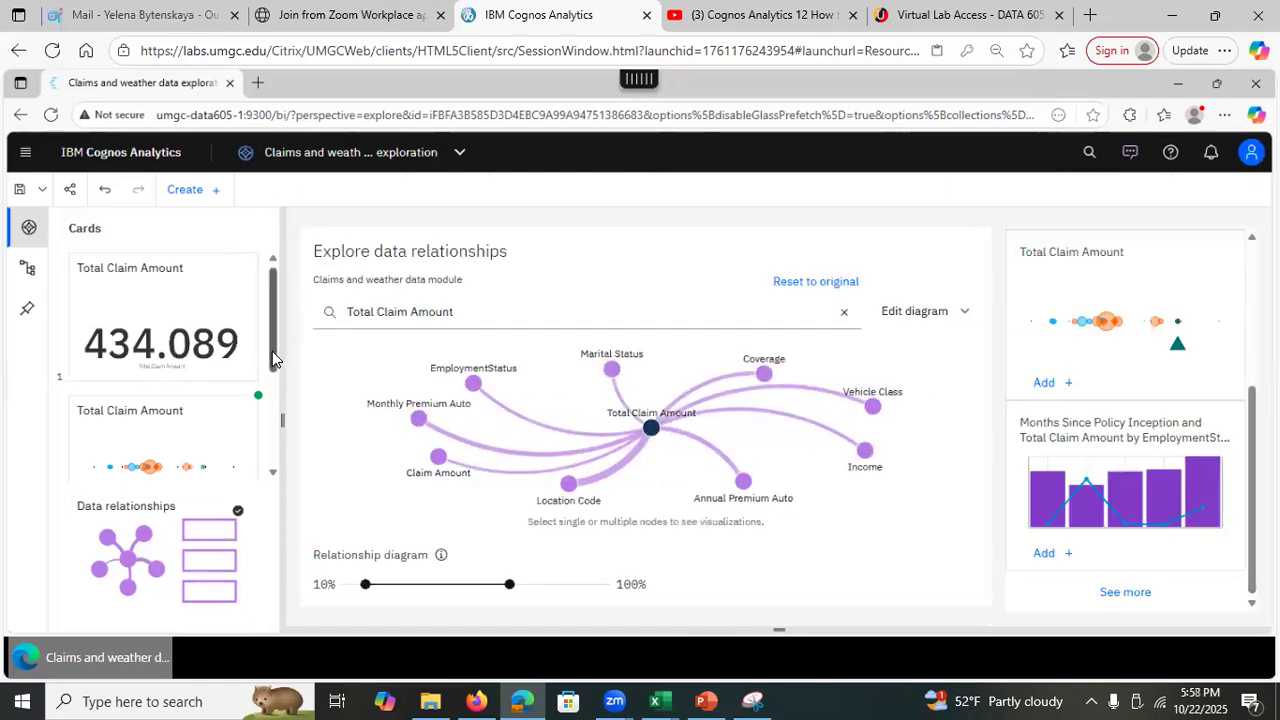
pyautogui.click(156, 300)
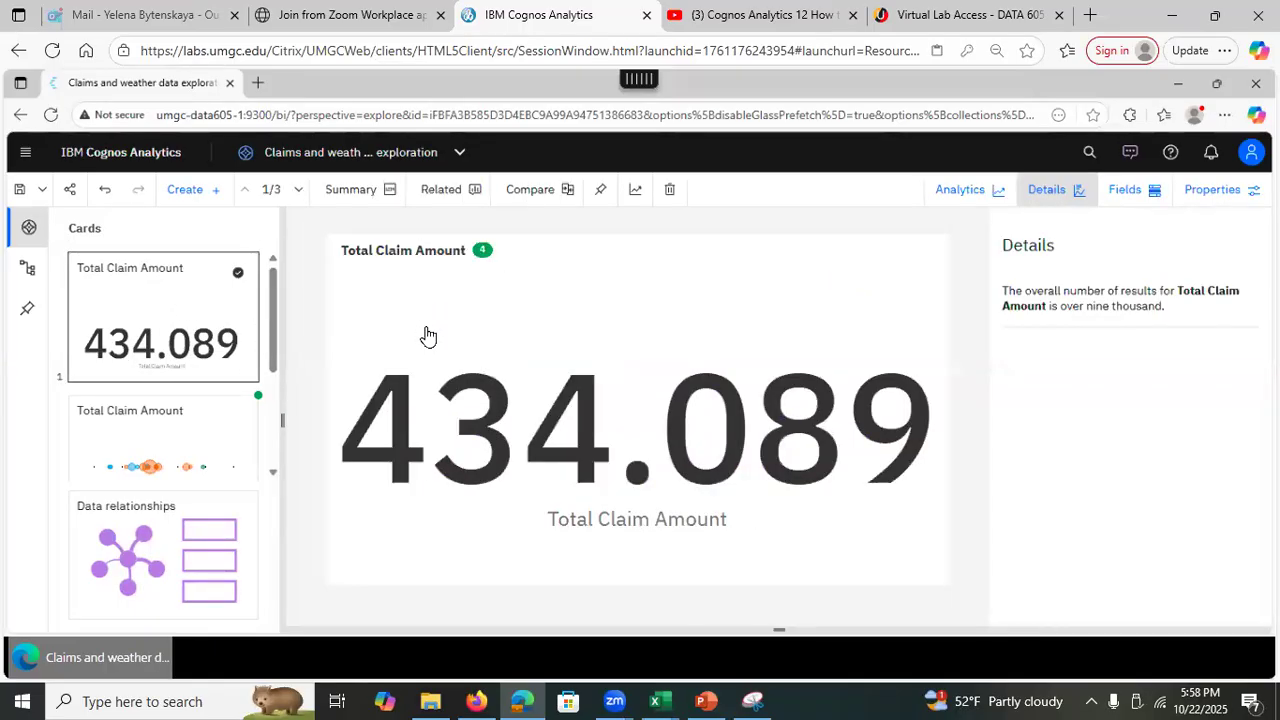
# Examine the data module's navigation paths, c_Average_Income calculation and Claims and Weather.xlsx columns, including the Coverage values.
pyautogui.click(29, 272)
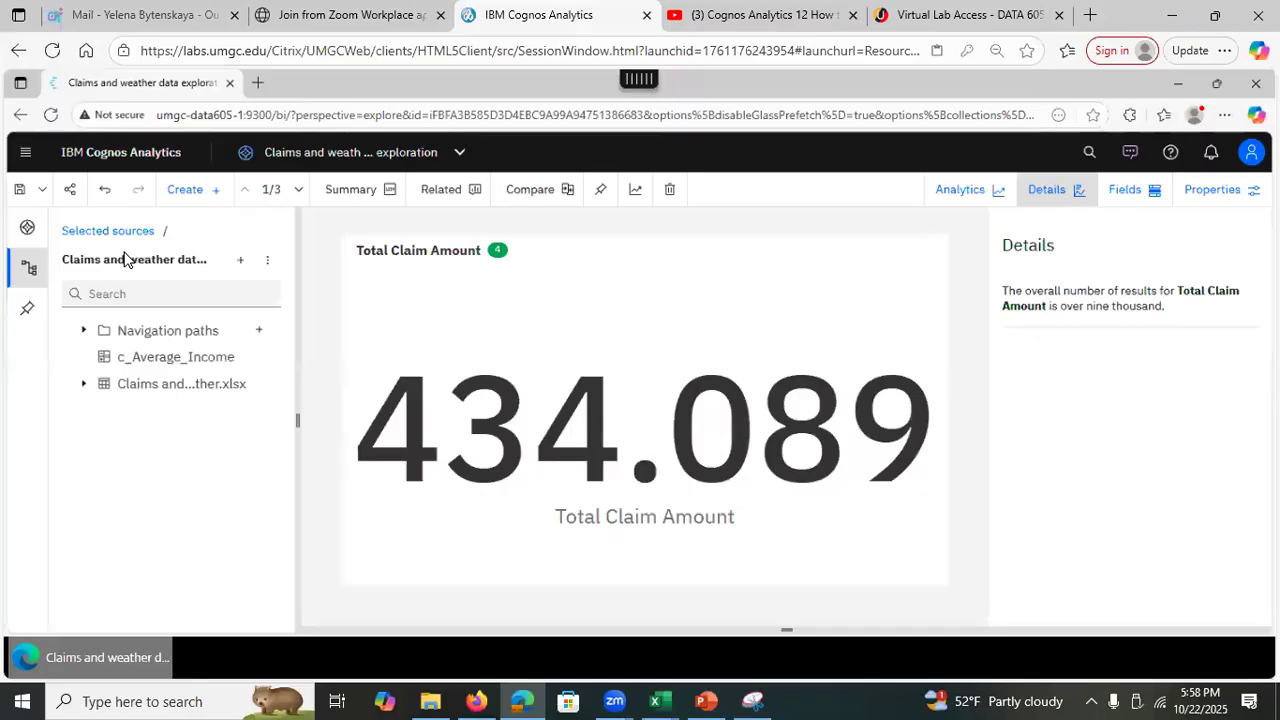
pyautogui.click(85, 332)
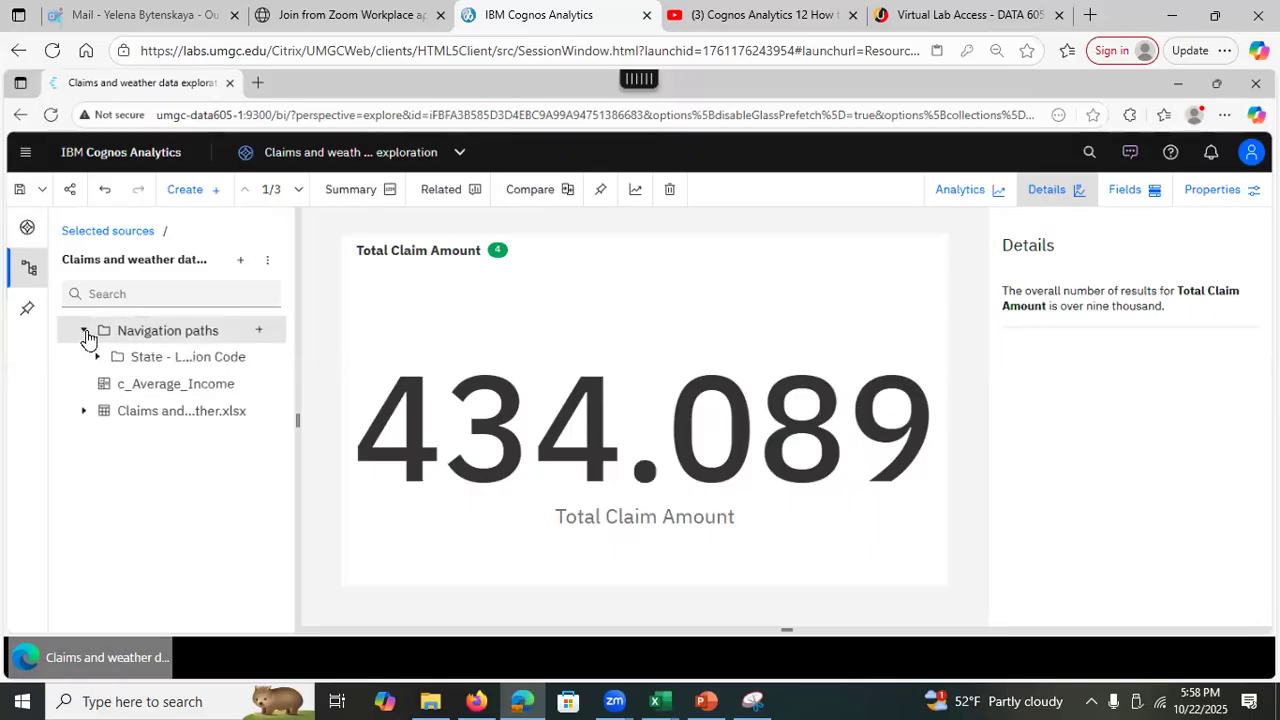
pyautogui.click(85, 332)
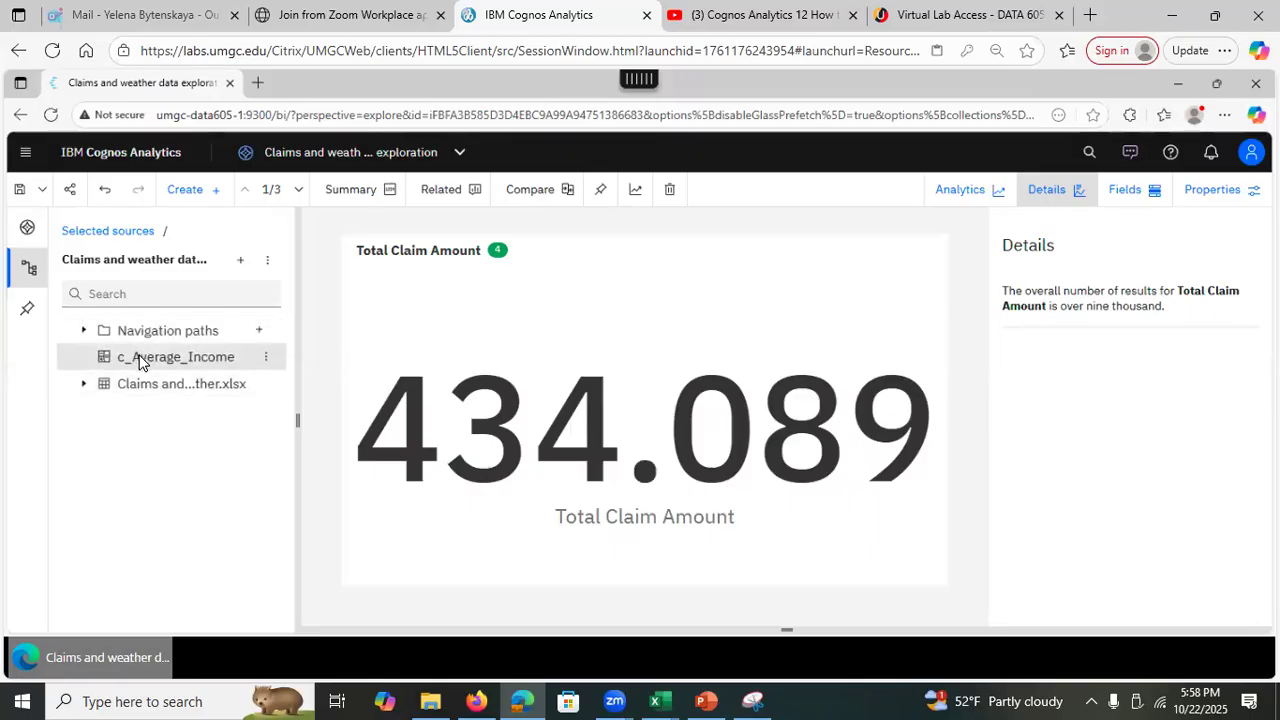
pyautogui.click(83, 384)
pyautogui.scroll(-1, 279, 390)
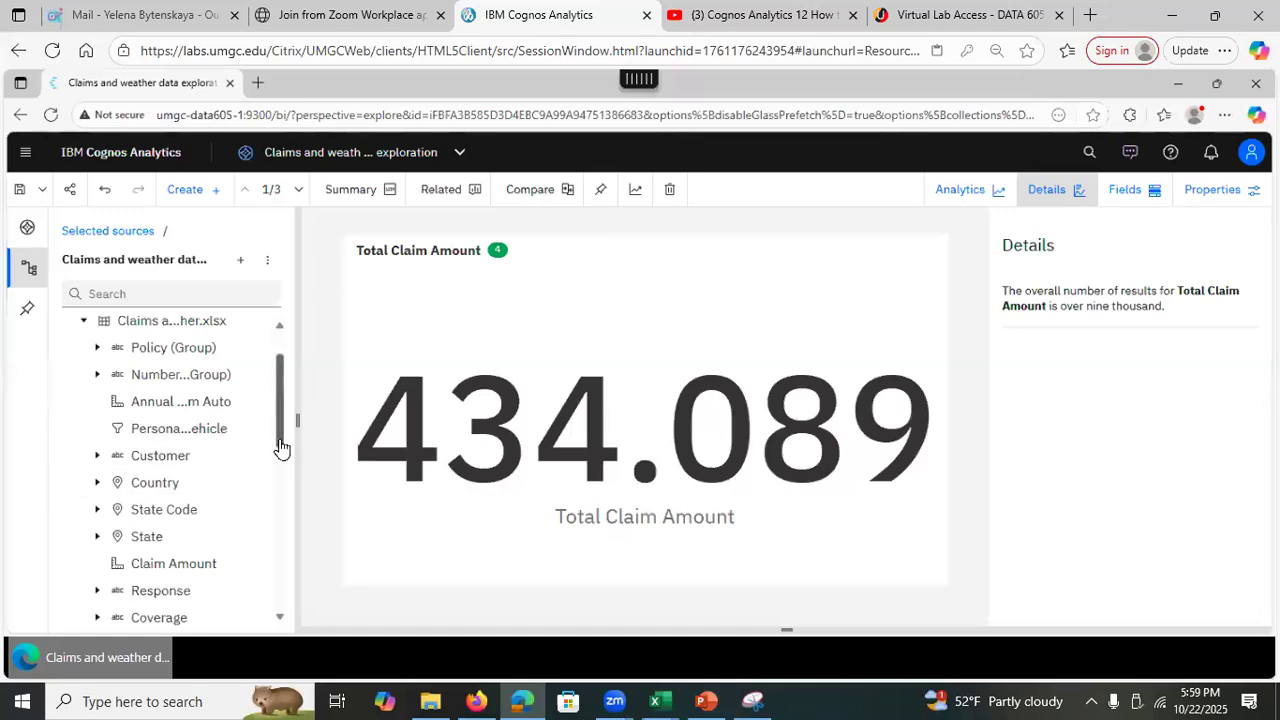
pyautogui.scroll(-3, 280, 468)
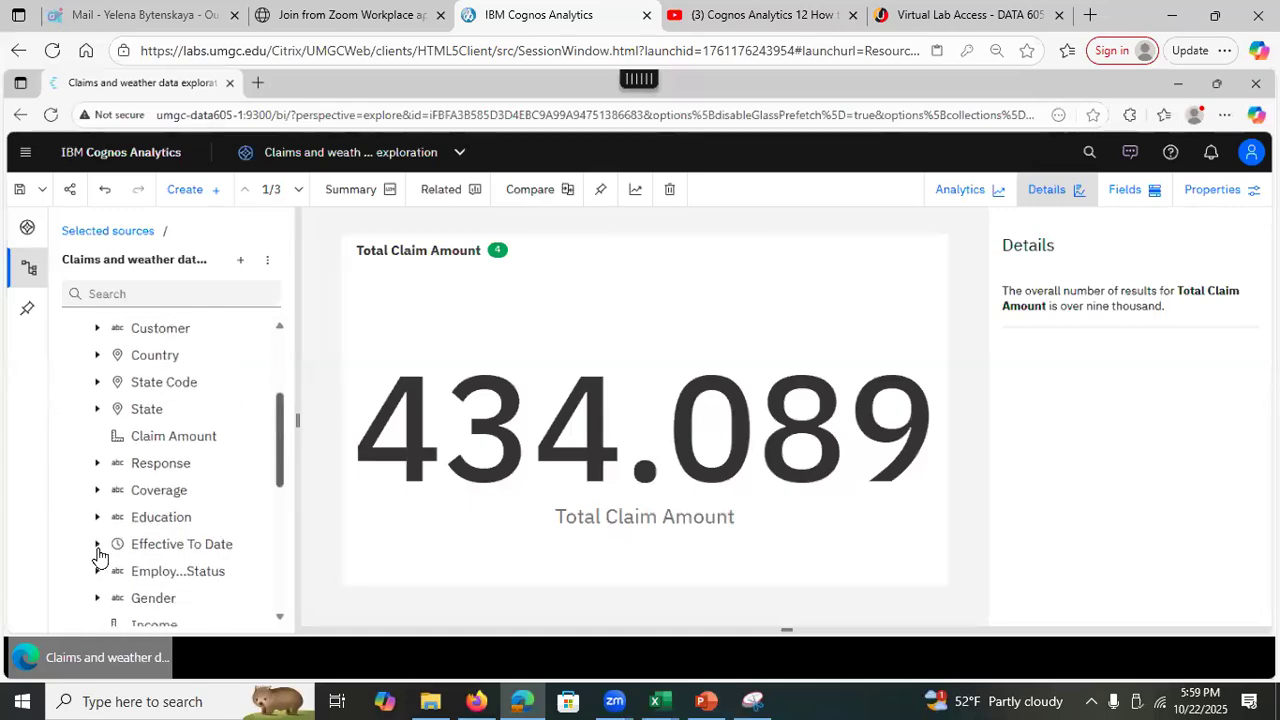
pyautogui.click(97, 492)
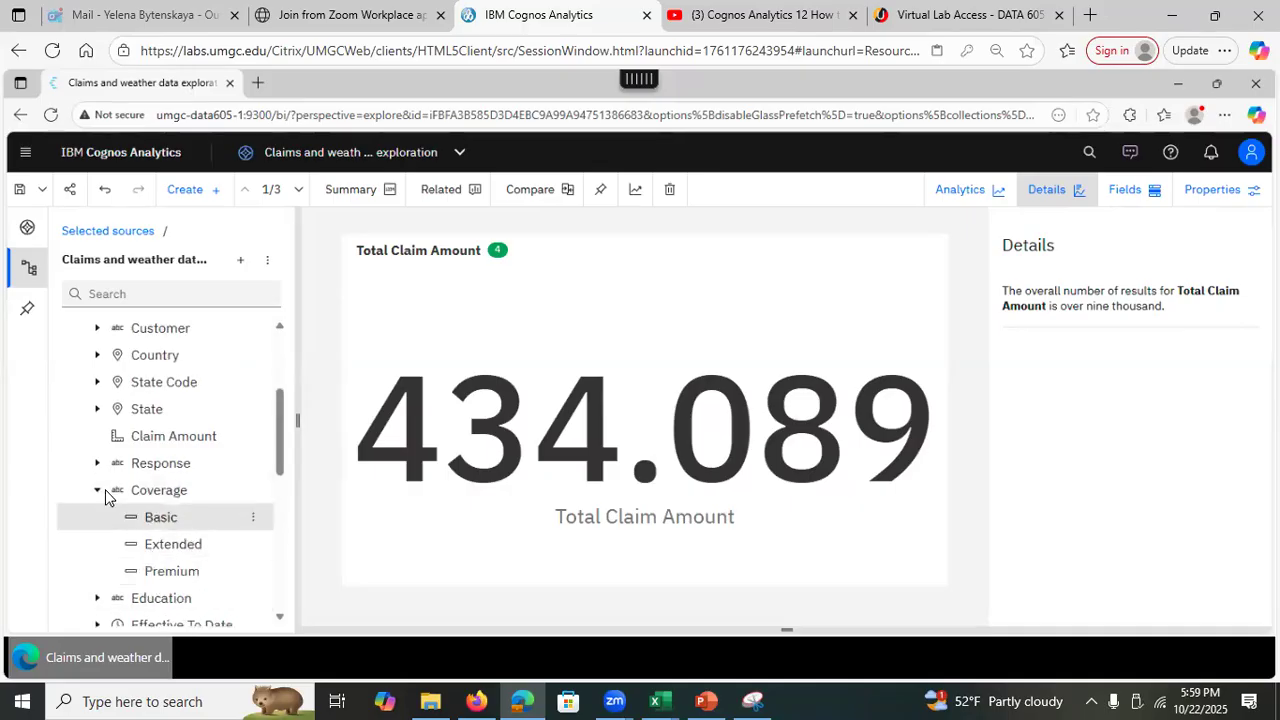
pyautogui.click(97, 491)
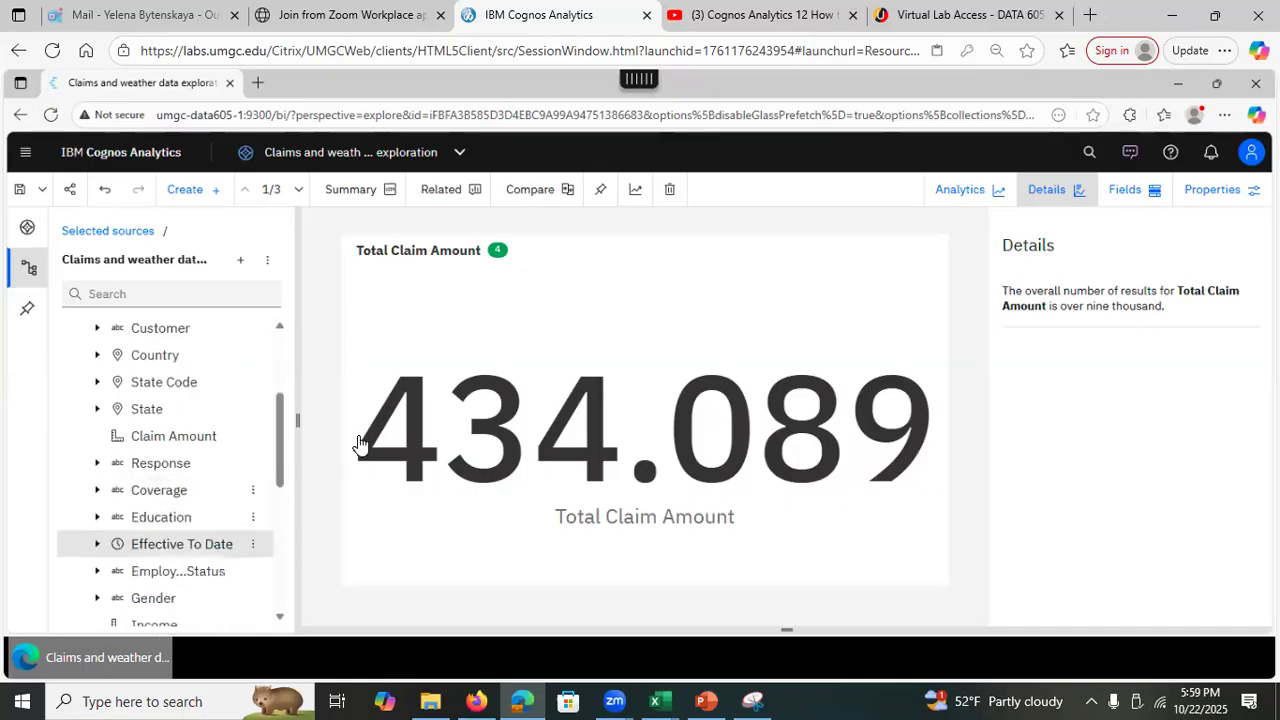
pyautogui.scroll(-1, 278, 525)
pyautogui.scroll(-6, 278, 530)
pyautogui.scroll(12, 285, 559)
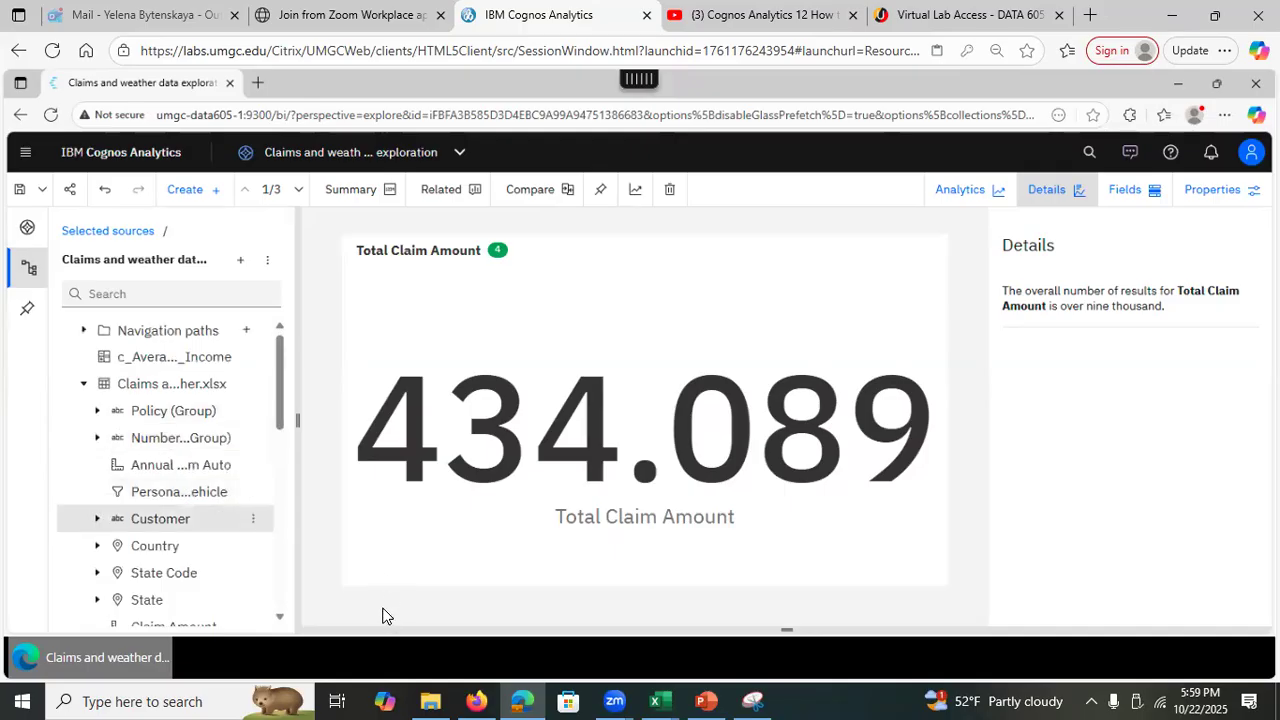
pyautogui.moveTo(278, 395); pyautogui.dragTo(316, 561)
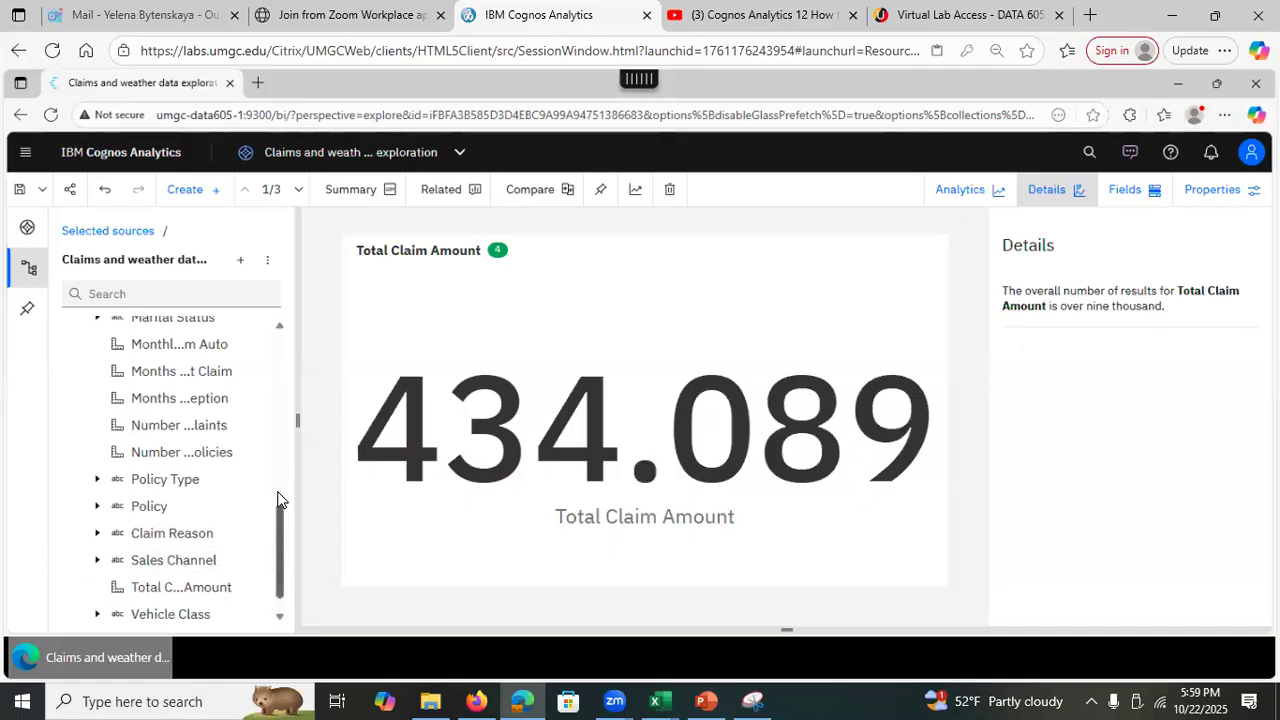
pyautogui.scroll(1, 280, 521)
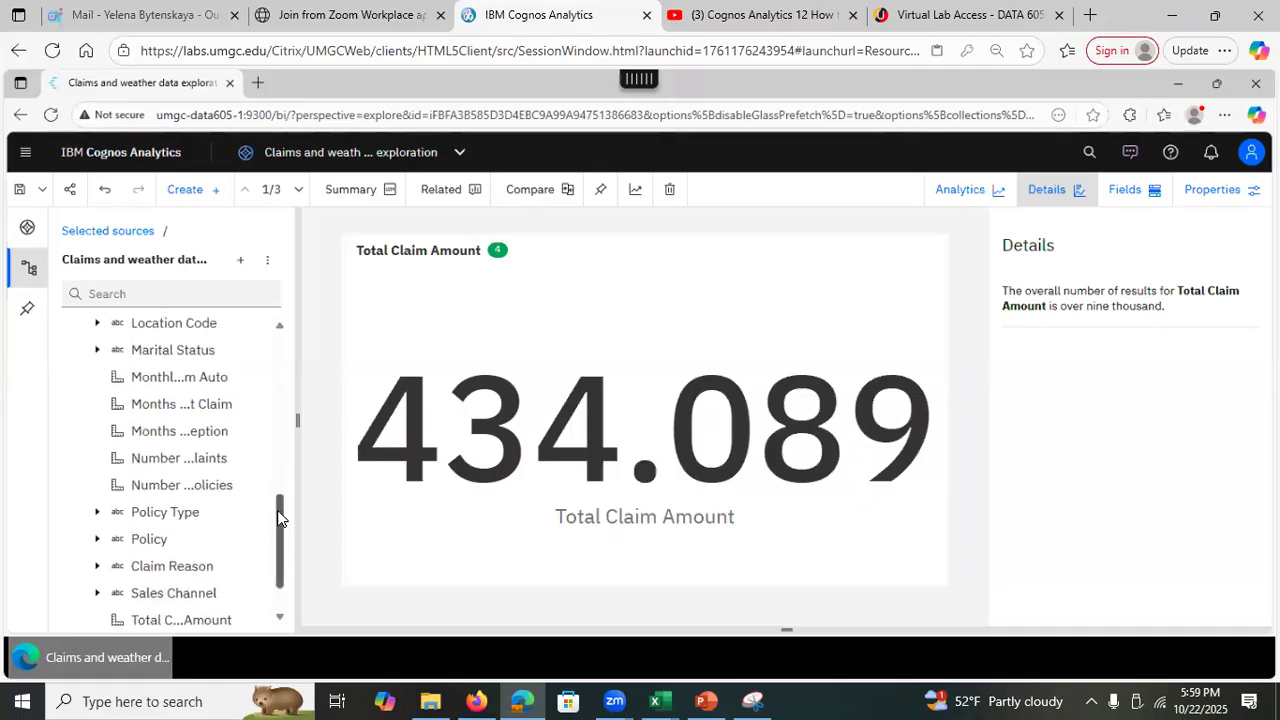
# Expand the Policy Type values in the data source and display the Total Claim Amount card's fields and local filters.
pyautogui.click(96, 512)
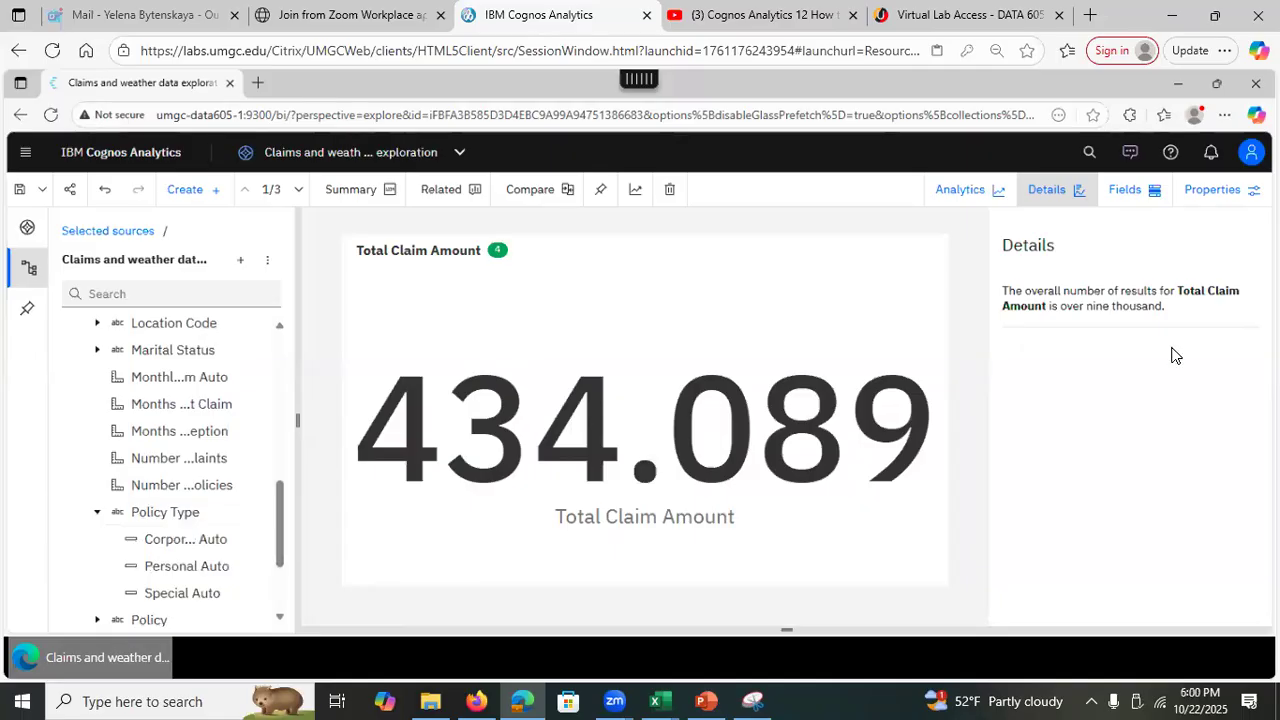
pyautogui.click(1116, 198)
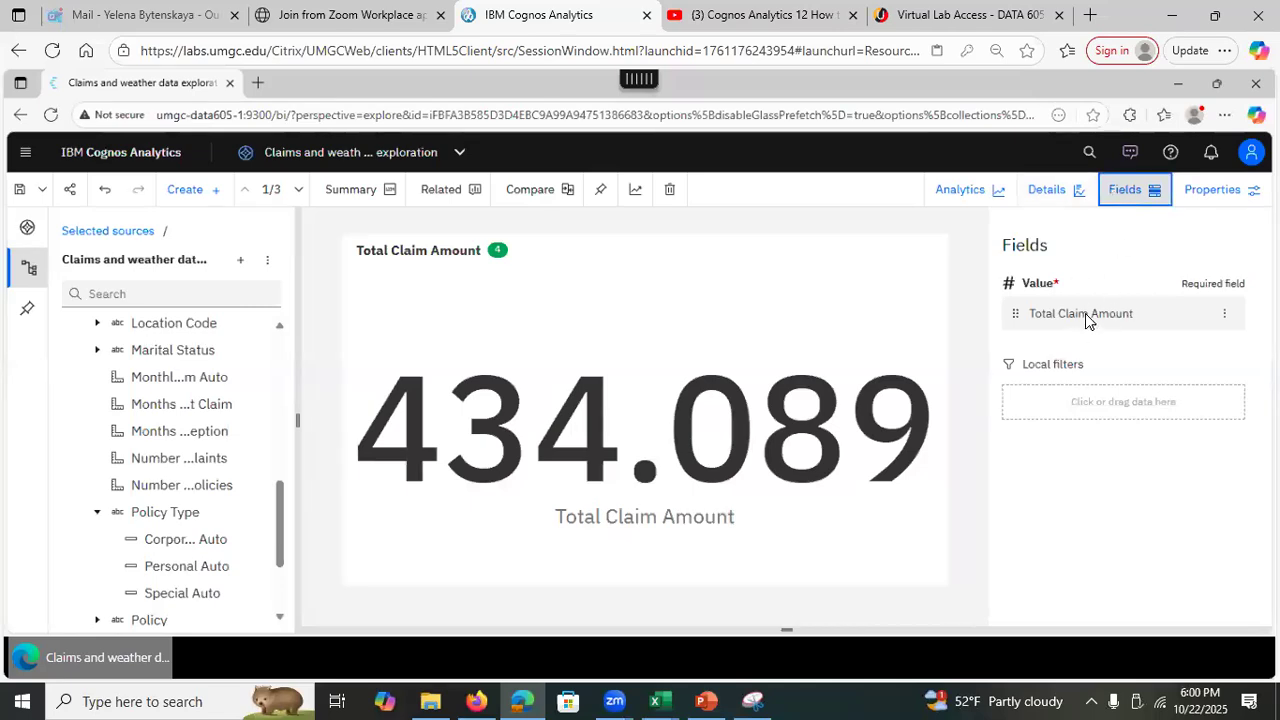
pyautogui.click(1130, 304)
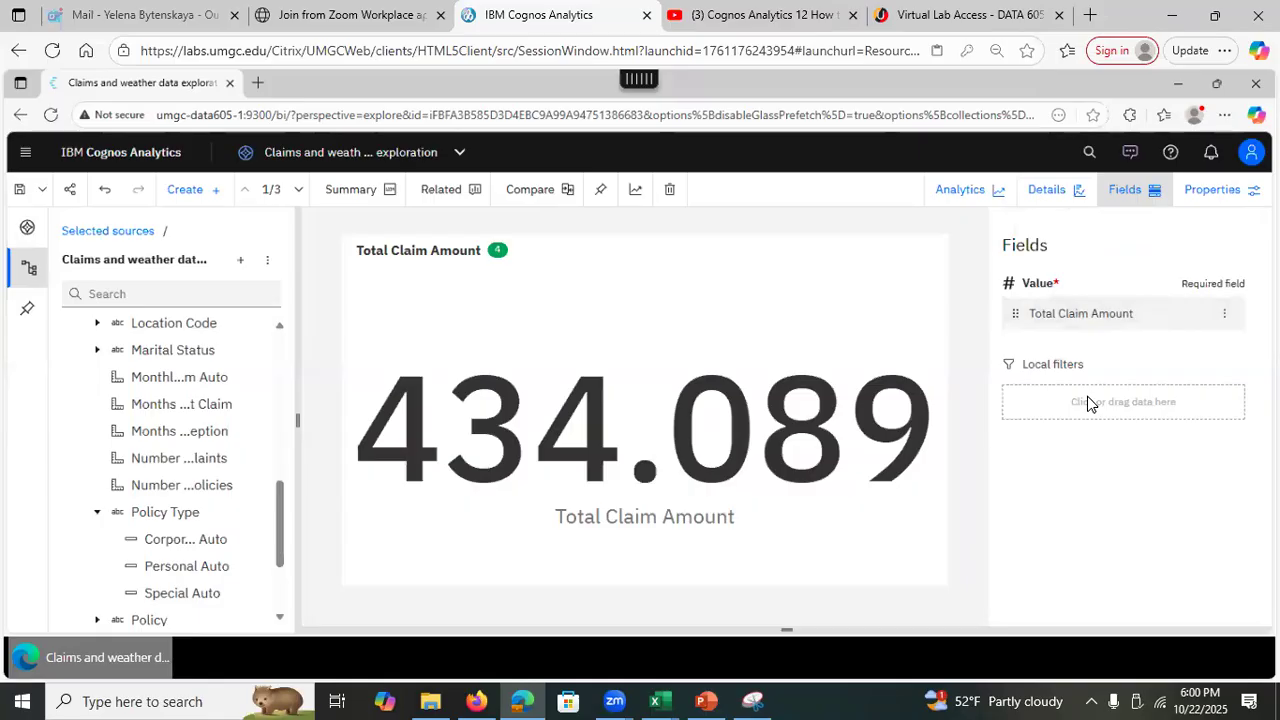
# Try the Personal Auto value as a local filter on the Total Claim Amount card, and remove that filter.
pyautogui.click(175, 570)
pyautogui.moveTo(677, 510); pyautogui.dragTo(1022, 410)
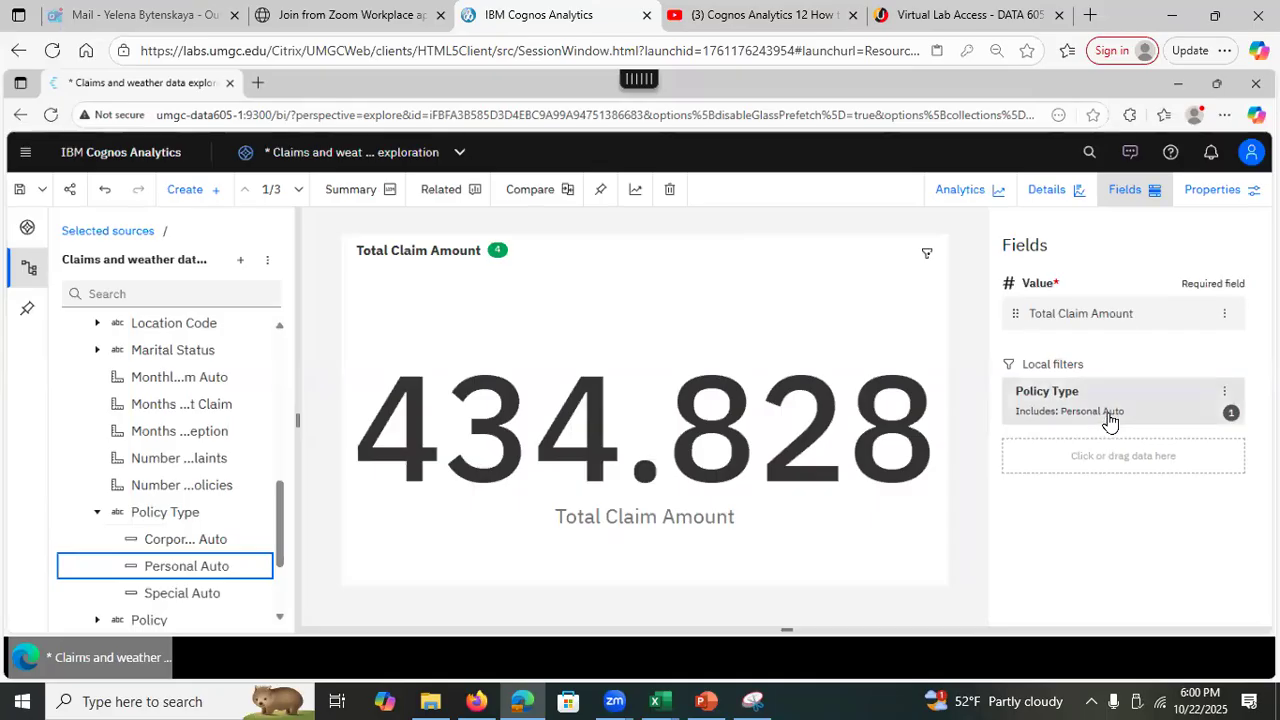
pyautogui.click(1223, 392)
pyautogui.click(1160, 433)
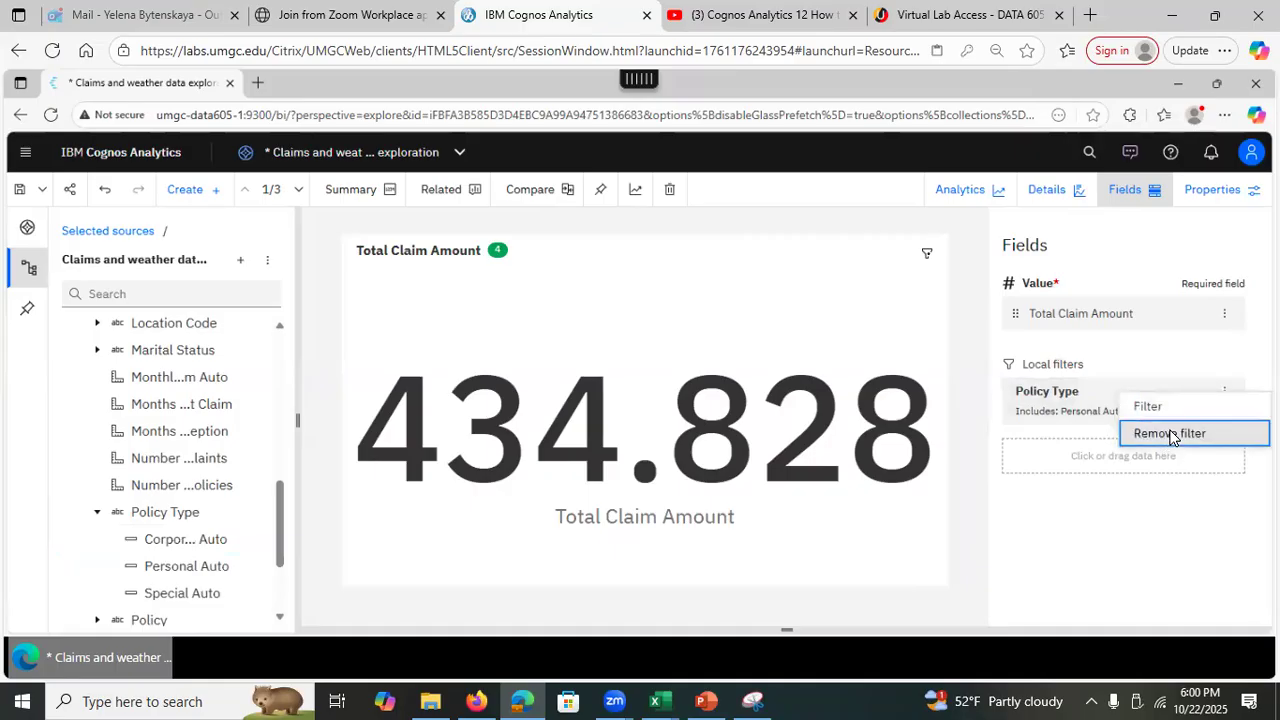
# Add the whole Policy Type column as a local filter on the Total Claim Amount card, including only Personal Auto.
pyautogui.moveTo(208, 514); pyautogui.dragTo(1062, 395)
pyautogui.click(980, 434)
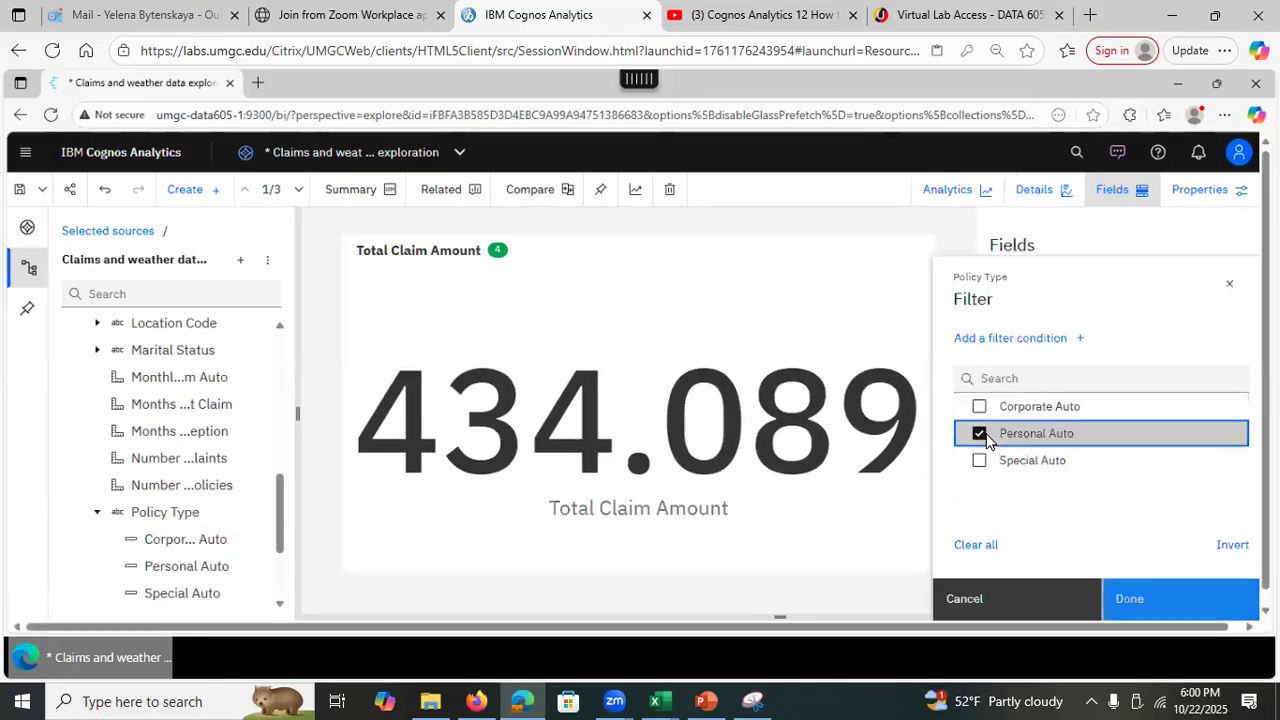
pyautogui.click(1162, 604)
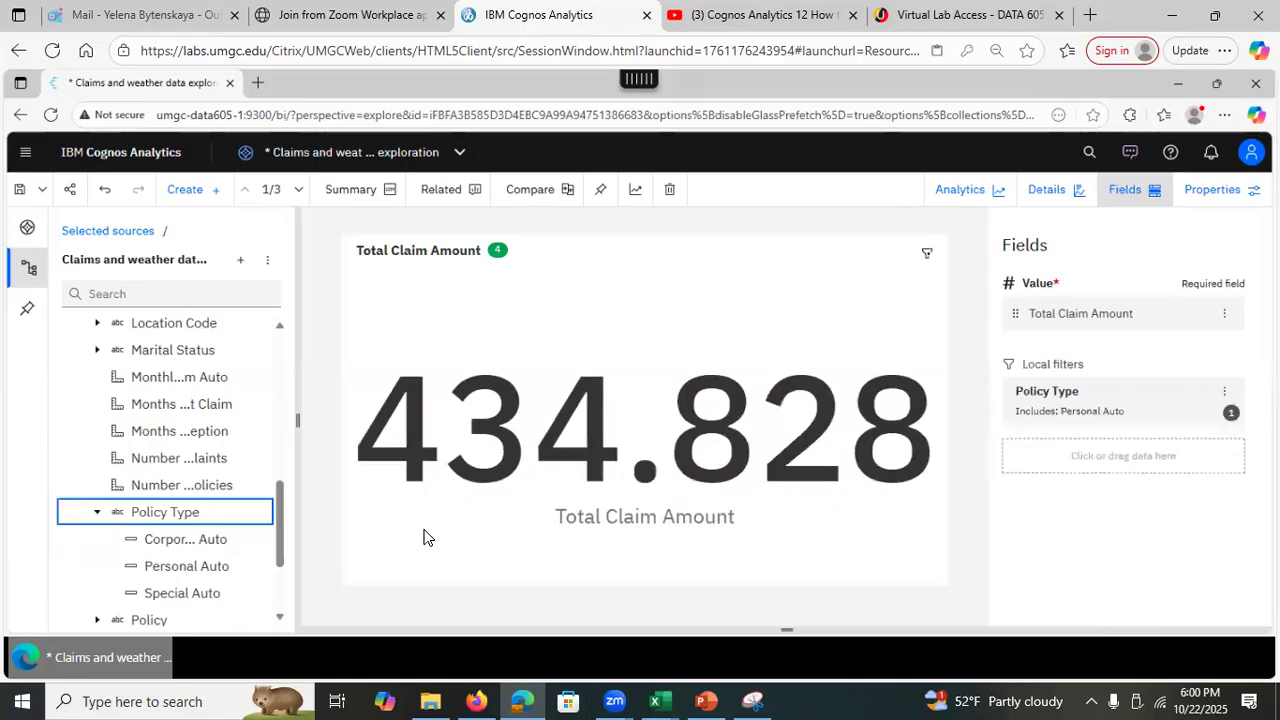
# Remove the Policy Type local filter from the Total Claim Amount card.
pyautogui.click(371, 530)
pyautogui.click(1225, 392)
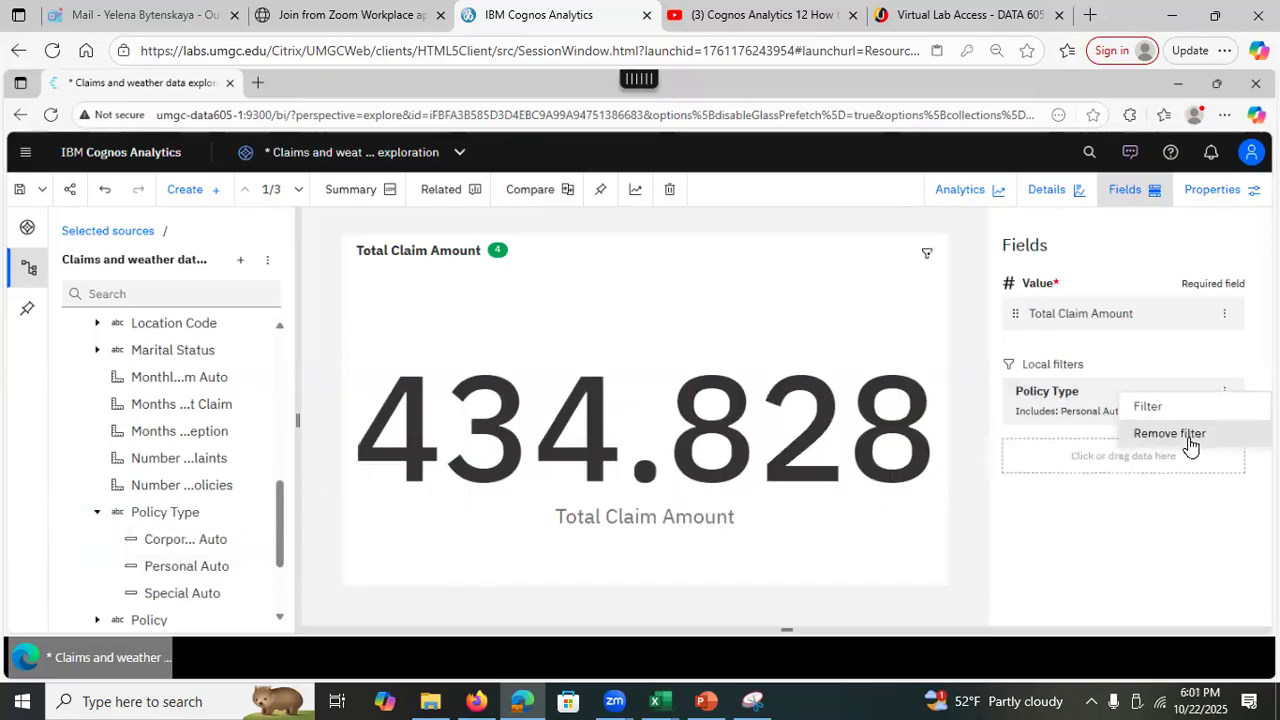
pyautogui.click(1190, 436)
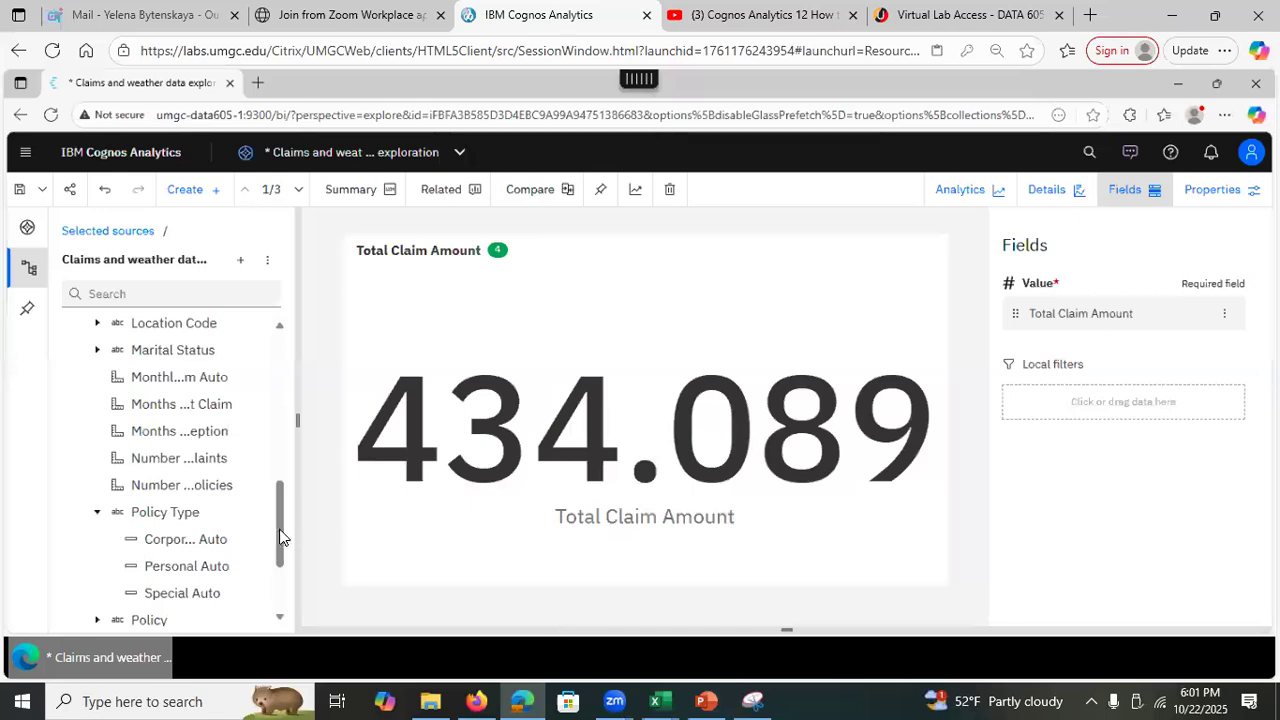
# Add the Claim Reason column as a local filter on the Total Claim Amount card, including Collision and Hail.
pyautogui.moveTo(279, 544); pyautogui.dragTo(279, 597)
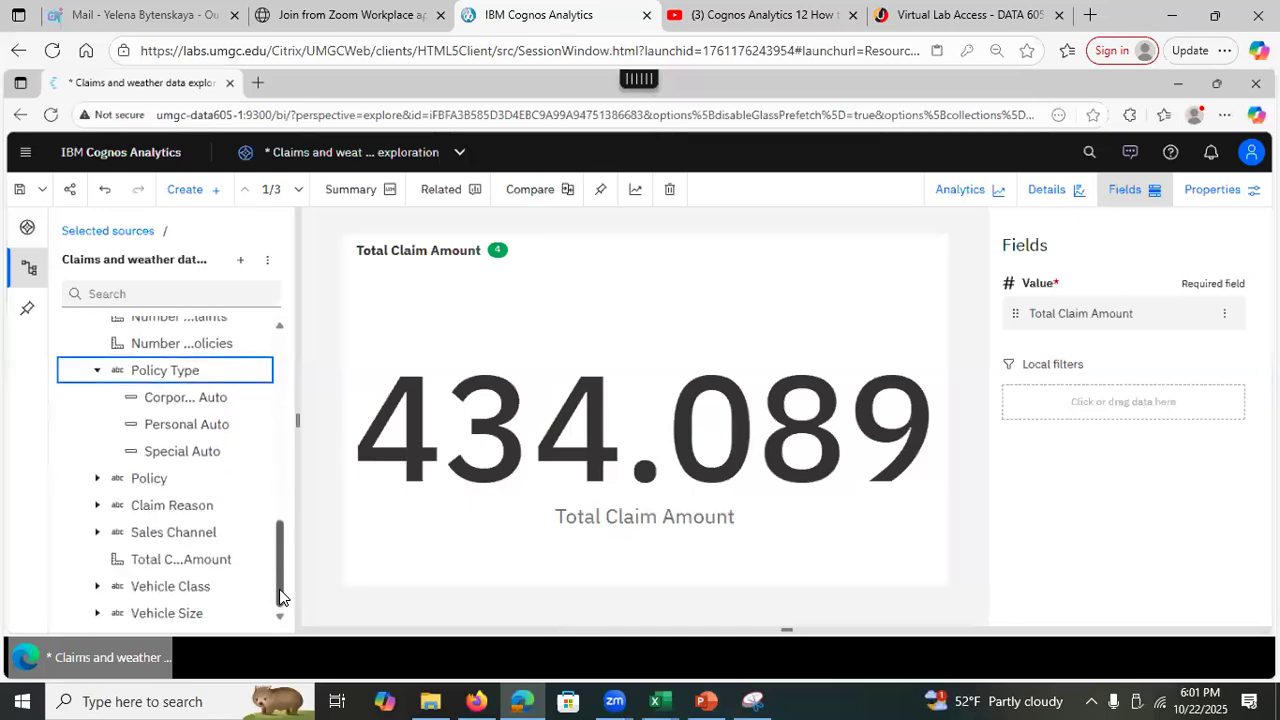
pyautogui.click(96, 506)
pyautogui.moveTo(285, 529); pyautogui.dragTo(281, 545)
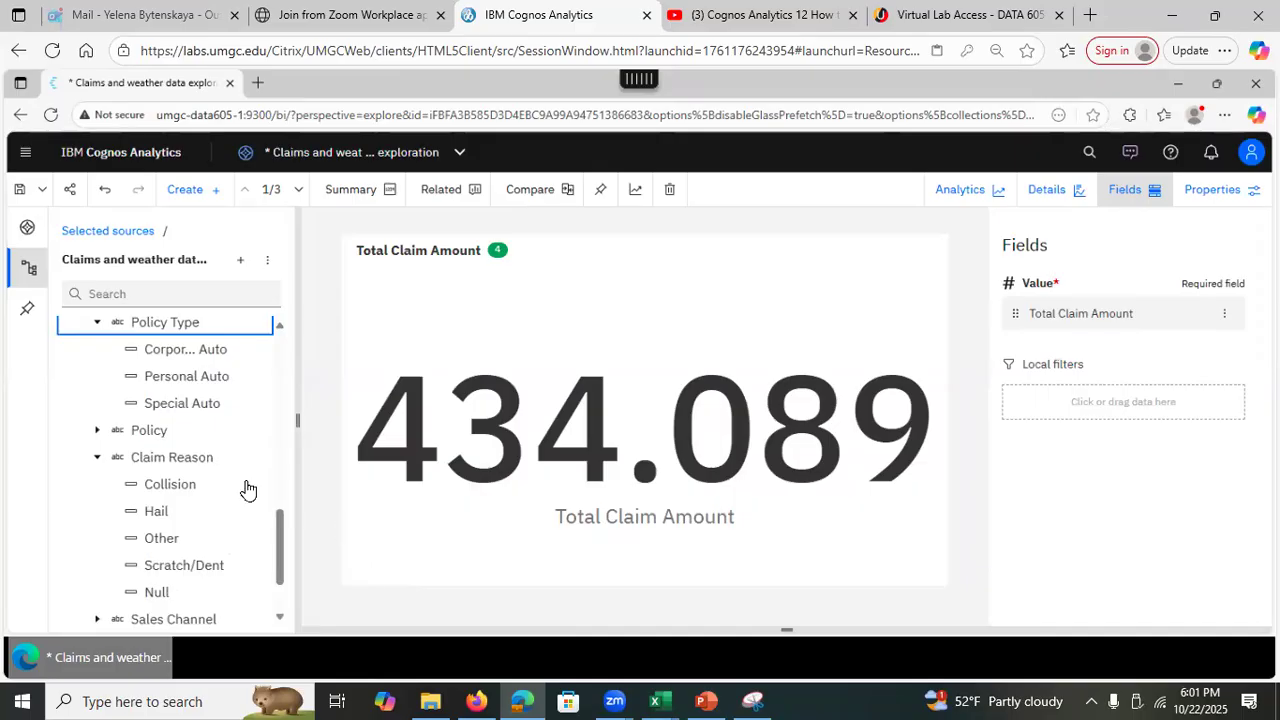
pyautogui.moveTo(190, 463); pyautogui.dragTo(1027, 388)
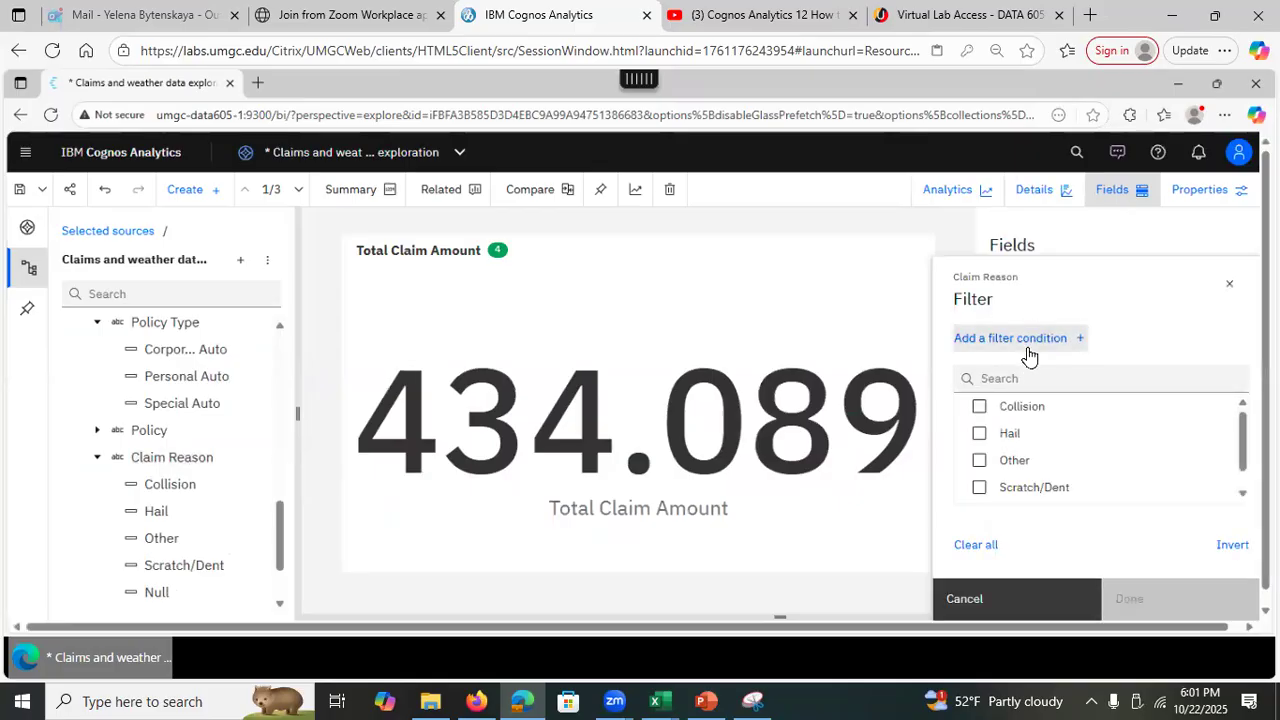
pyautogui.click(979, 408)
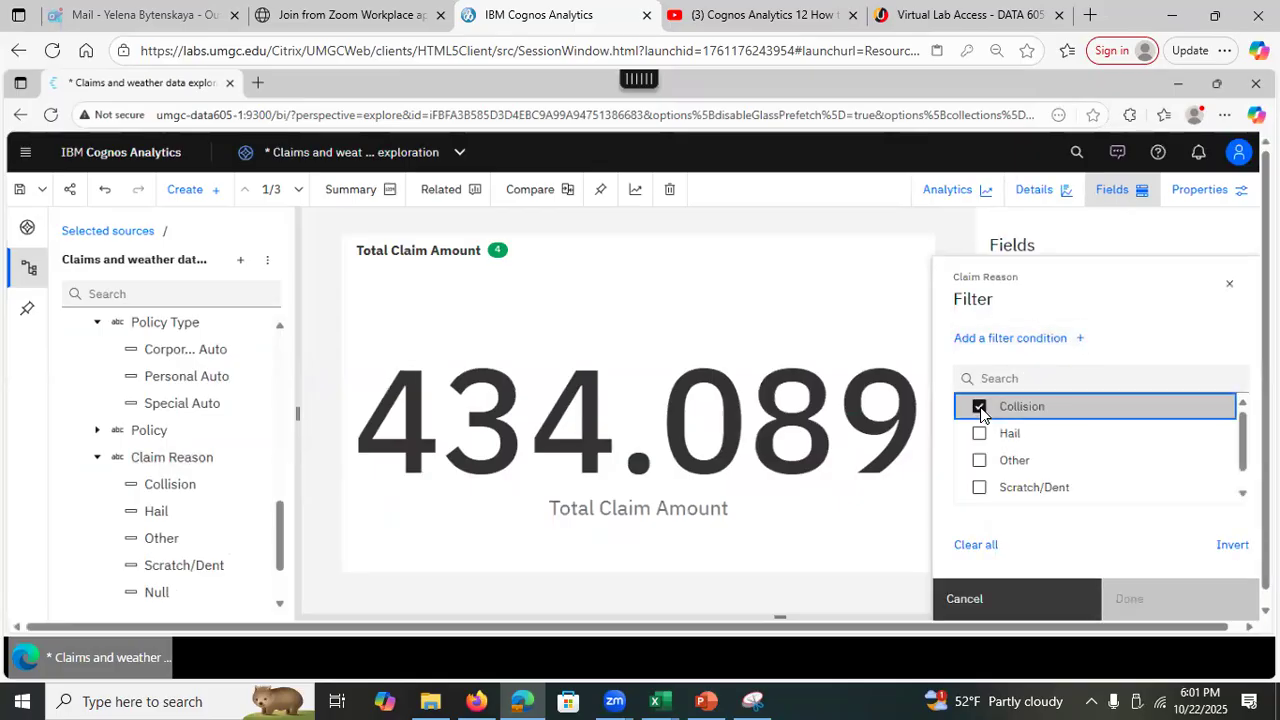
pyautogui.click(979, 433)
pyautogui.click(1160, 598)
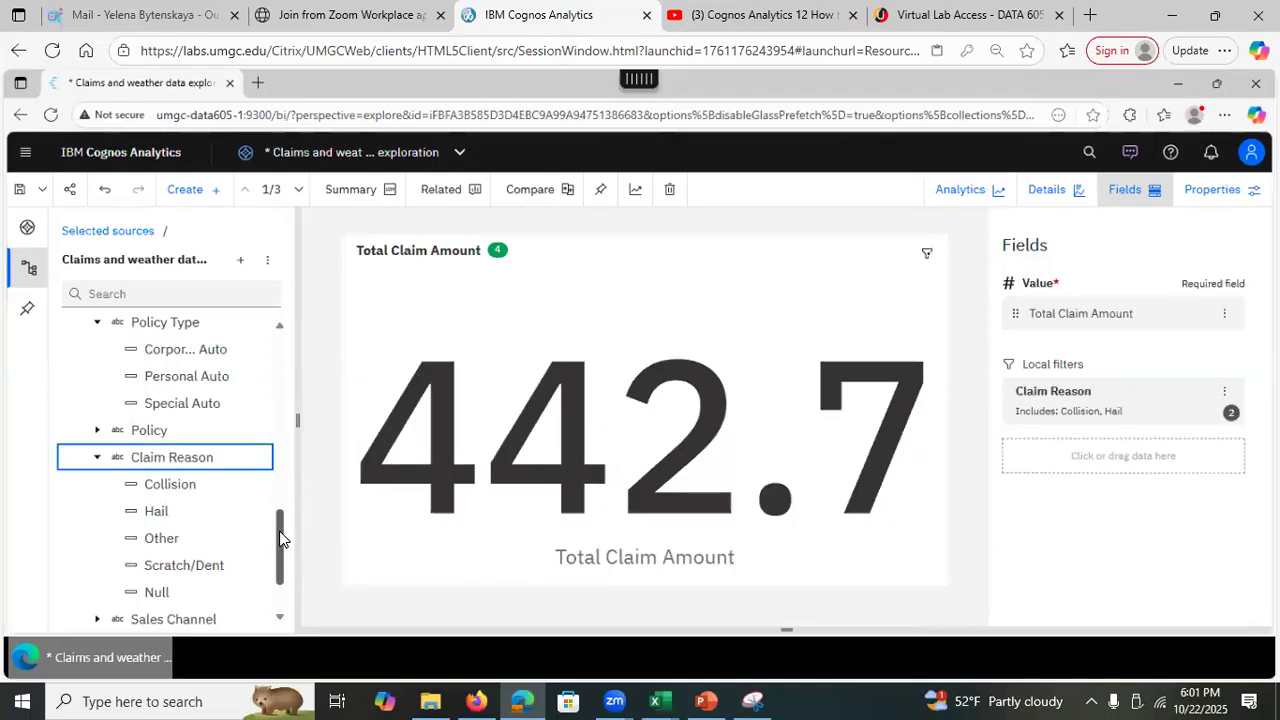
# Add the Policy Type column as a second local filter on the card, alongside Claim Reason.
pyautogui.moveTo(280, 532); pyautogui.dragTo(283, 496)
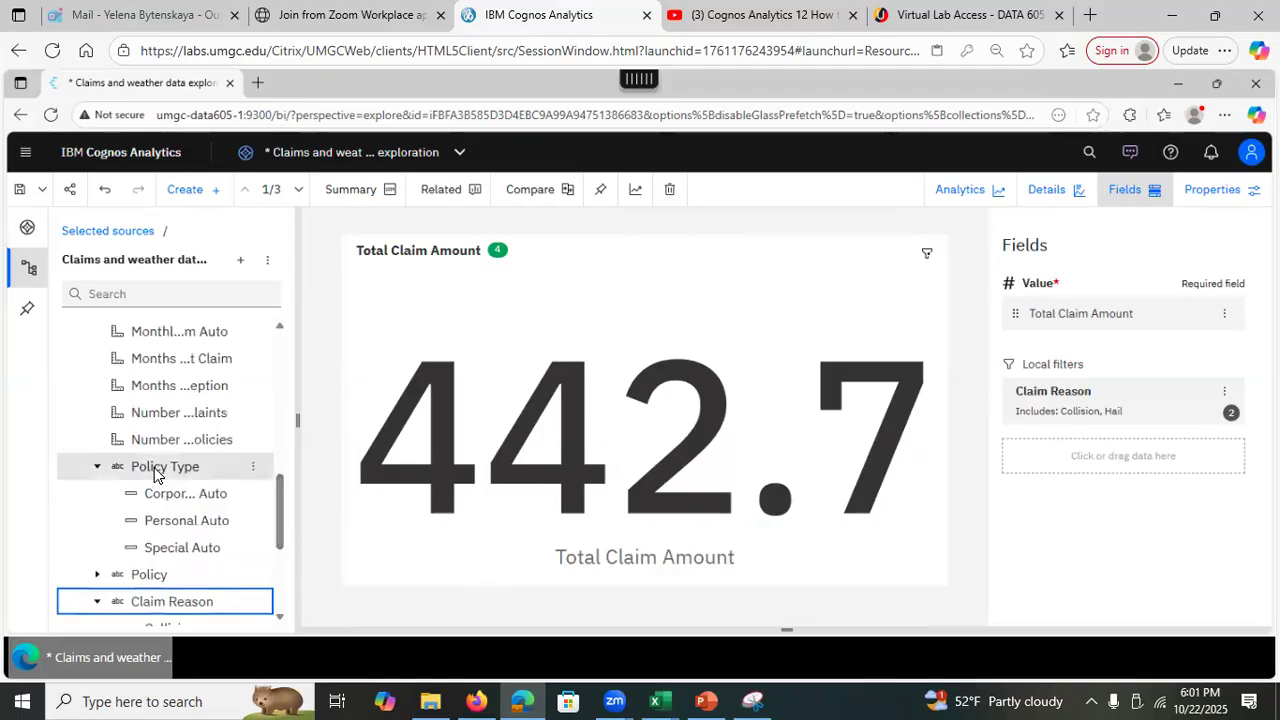
pyautogui.moveTo(154, 467); pyautogui.dragTo(1068, 445)
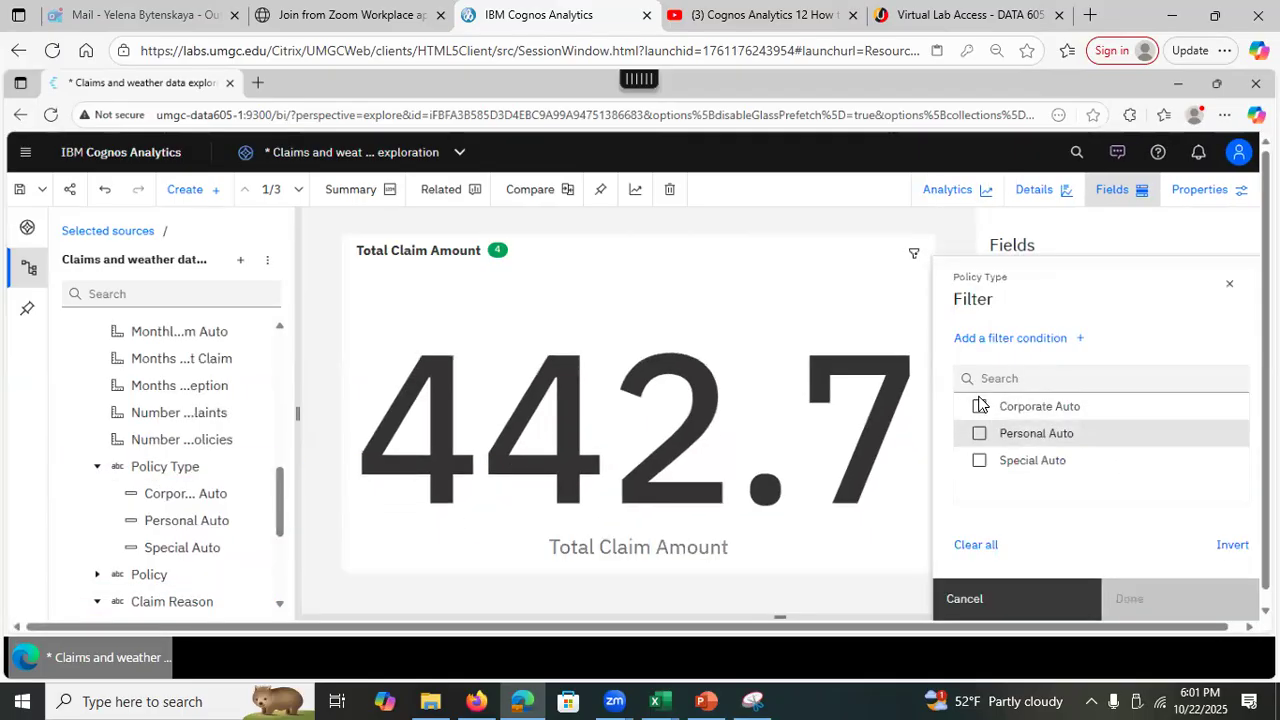
# Filter the Total Claim Amount card's Policy Type to include only Corporate Auto.
pyautogui.click(981, 407)
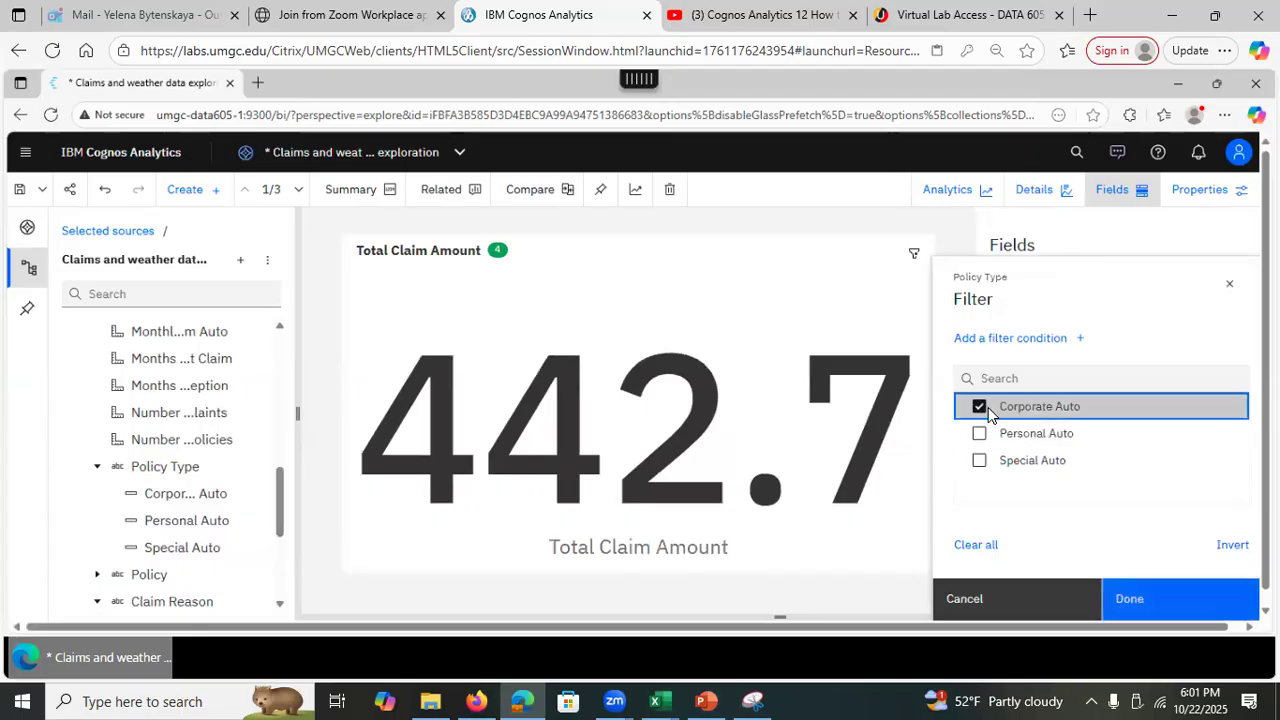
pyautogui.click(1176, 602)
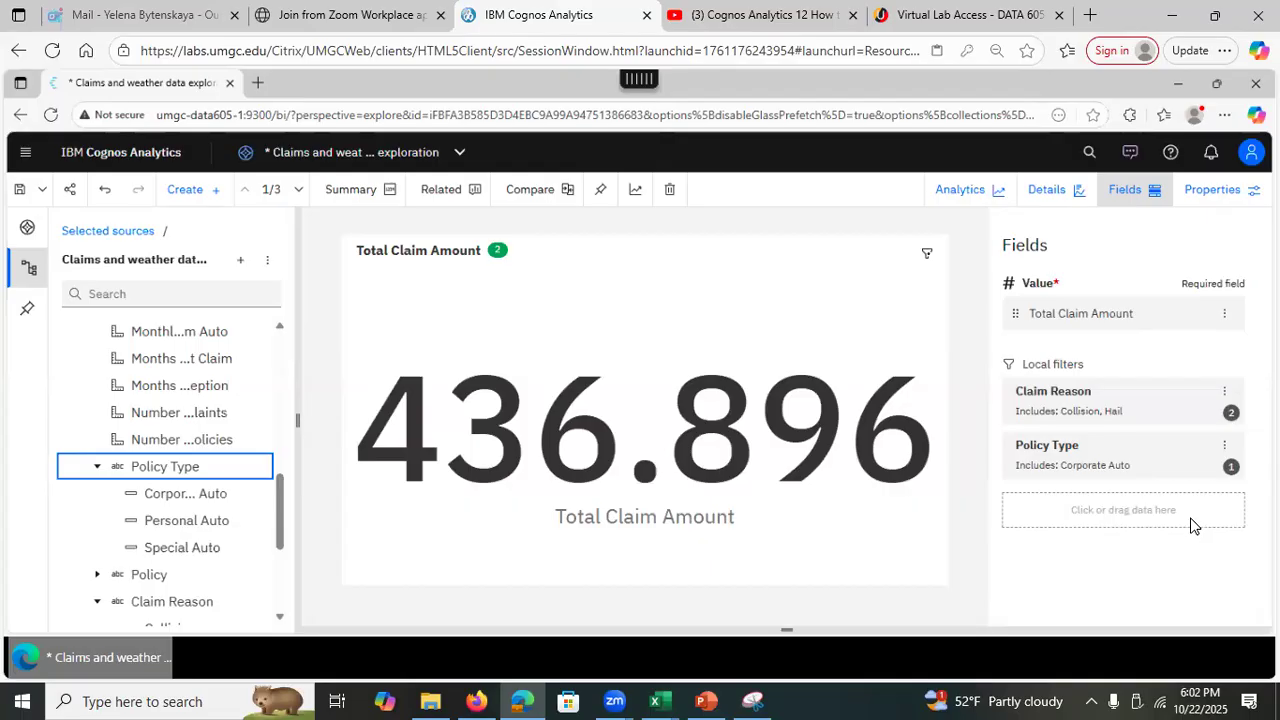
# Remove the Policy Type and Claim Reason local filters from the Total Claim Amount card.
pyautogui.click(1226, 446)
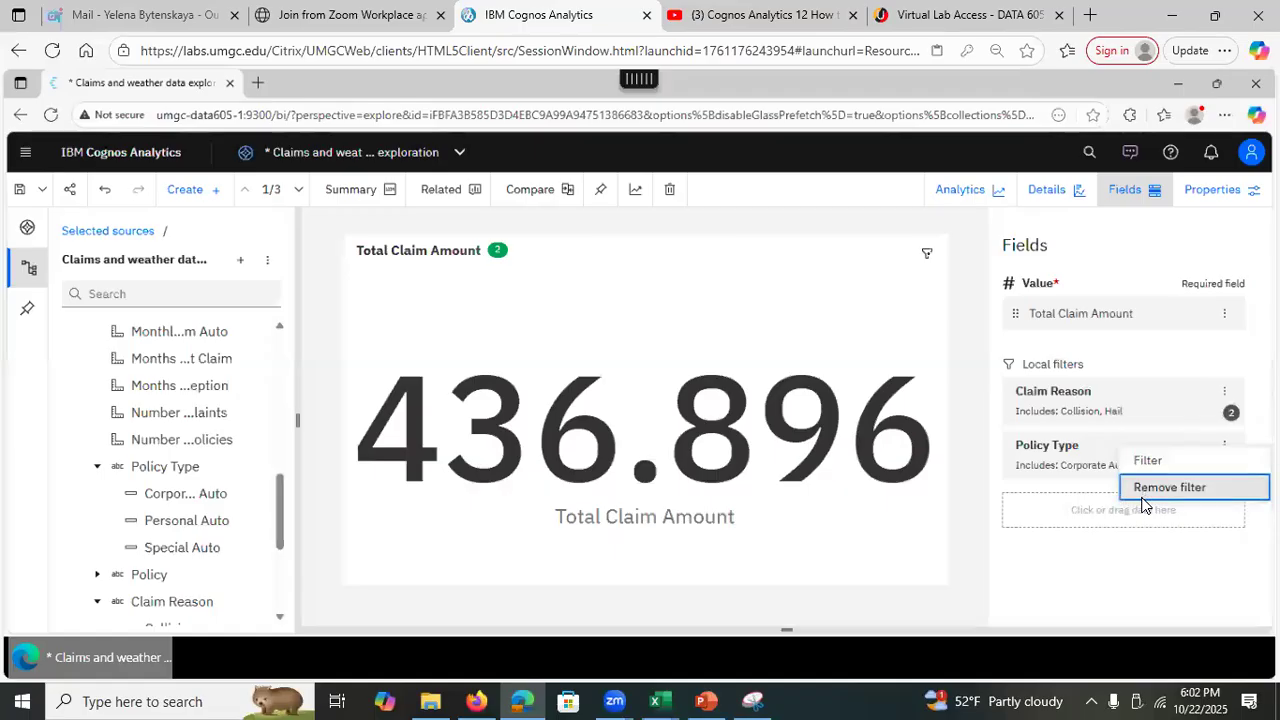
pyautogui.click(1145, 490)
pyautogui.click(1224, 394)
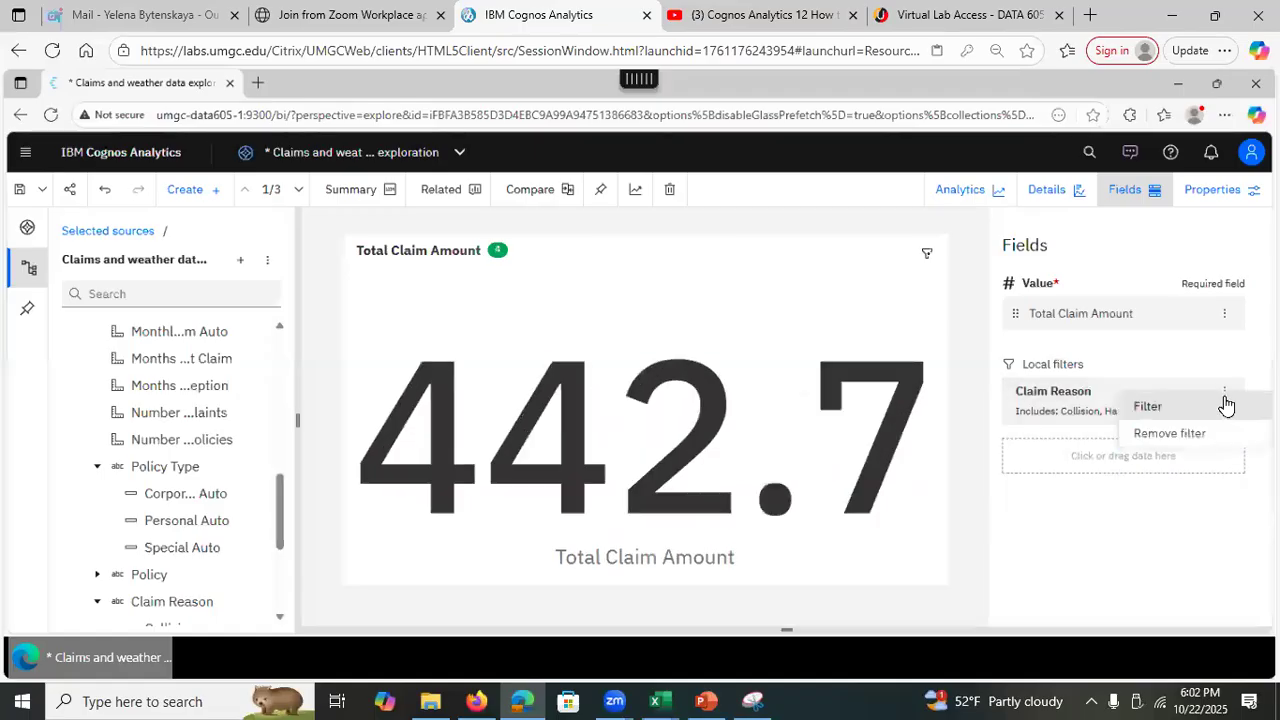
pyautogui.click(1190, 433)
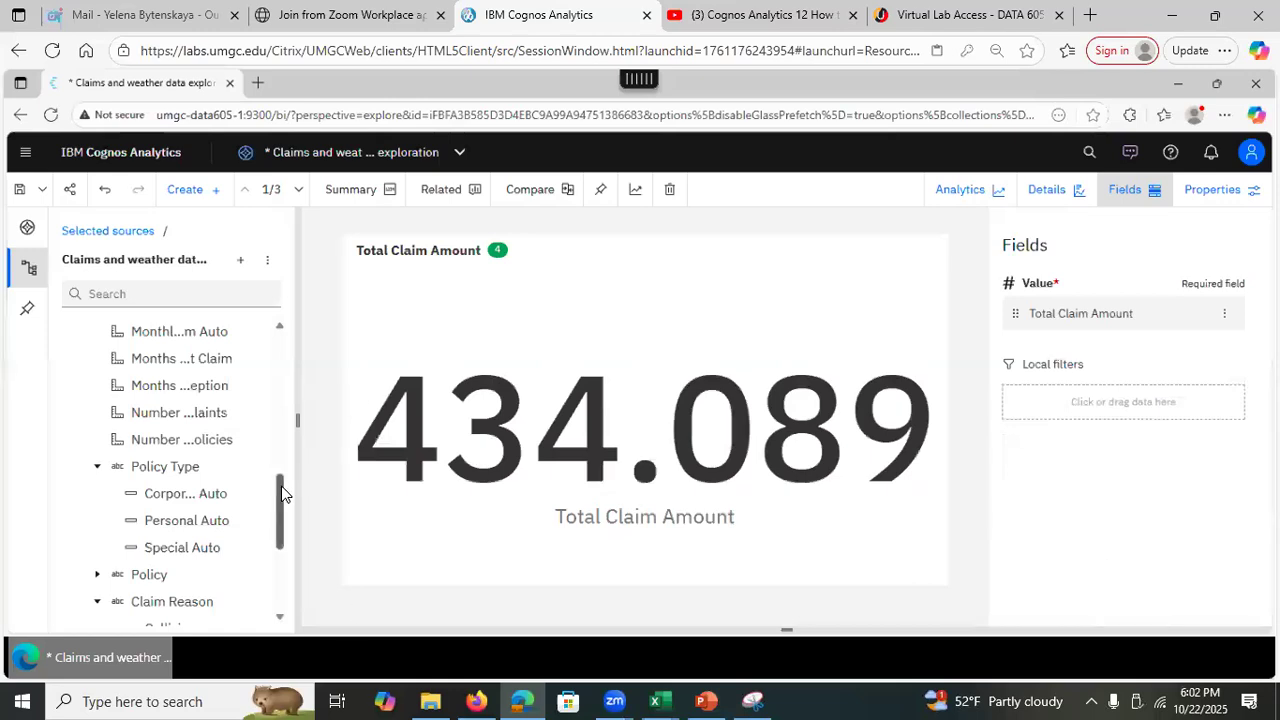
# View the properties of the Personal policy for small vehicle filter under the Claims and Weather.xlsx source, and close them unchanged.
pyautogui.scroll(6, 279, 400)
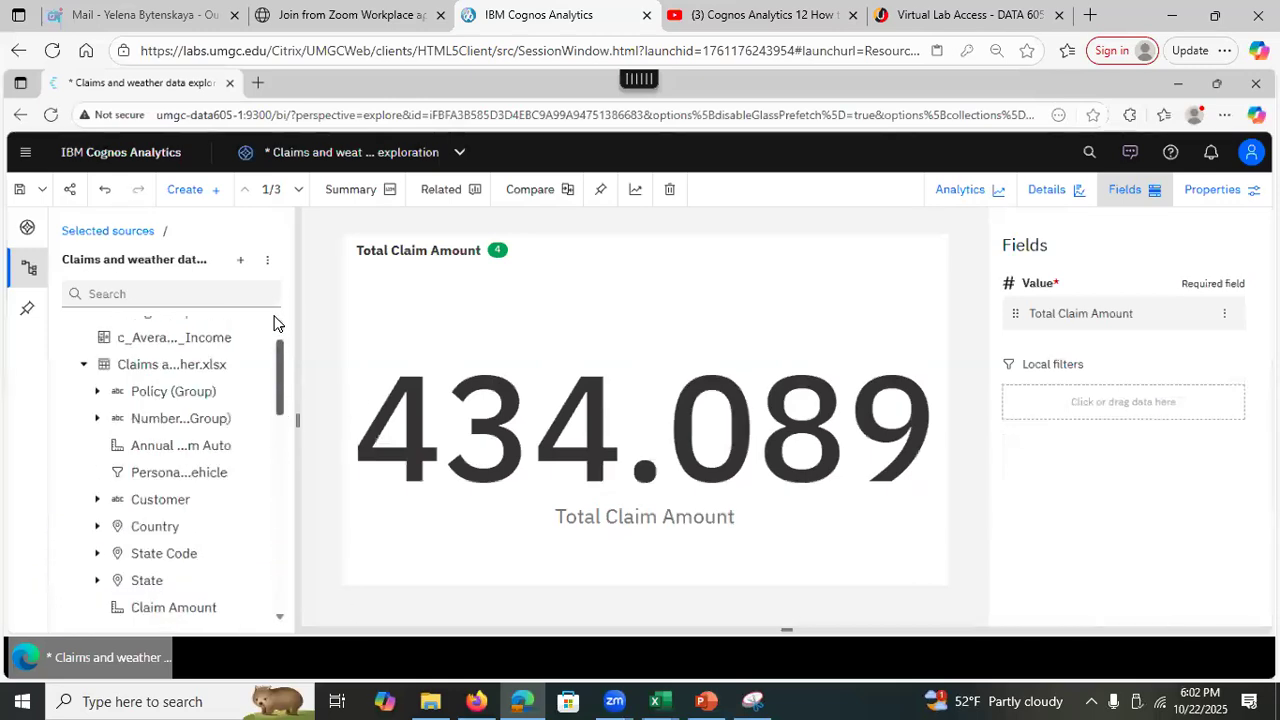
pyautogui.scroll(1, 277, 322)
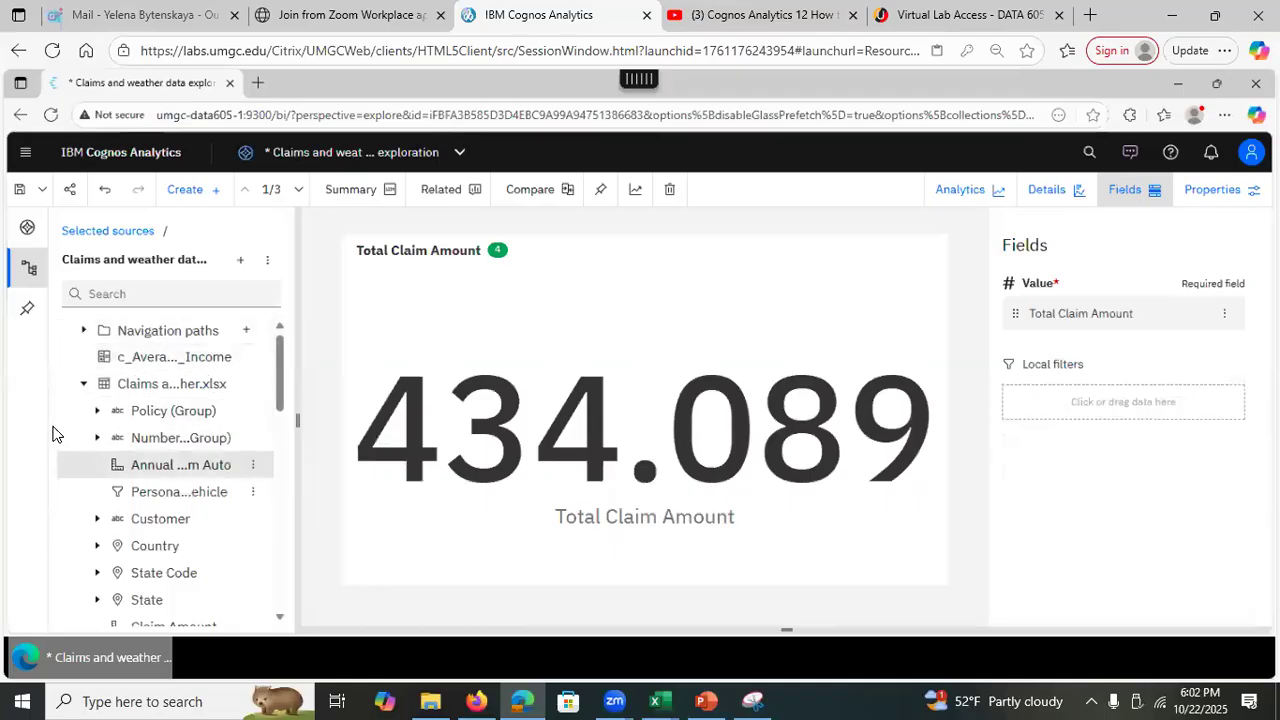
pyautogui.click(78, 386)
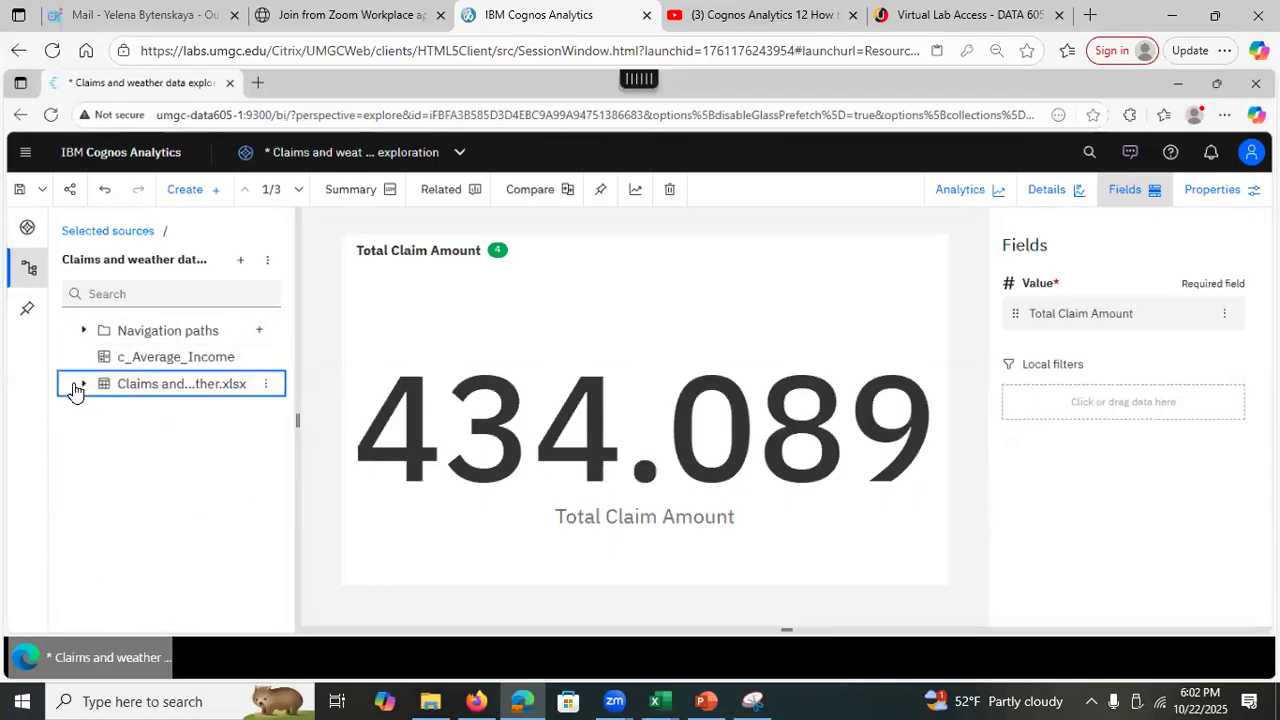
pyautogui.click(79, 387)
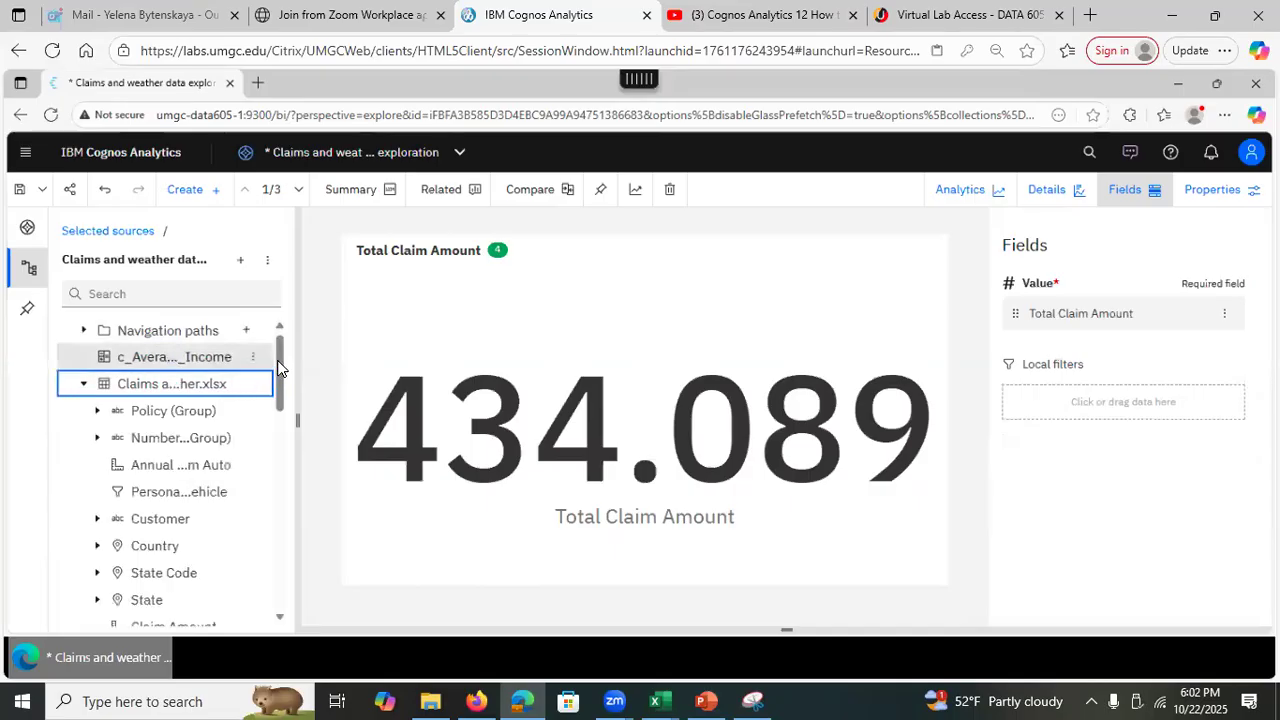
pyautogui.scroll(-3, 280, 380)
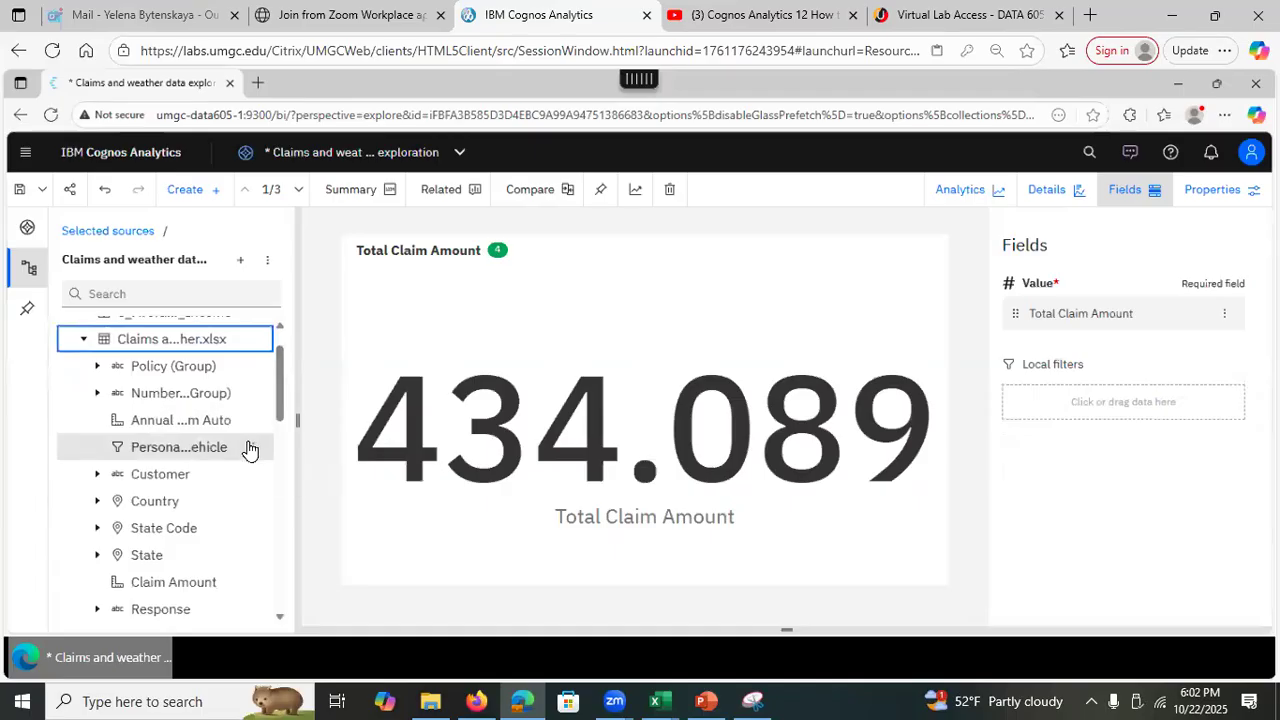
pyautogui.click(252, 447)
pyautogui.click(281, 457)
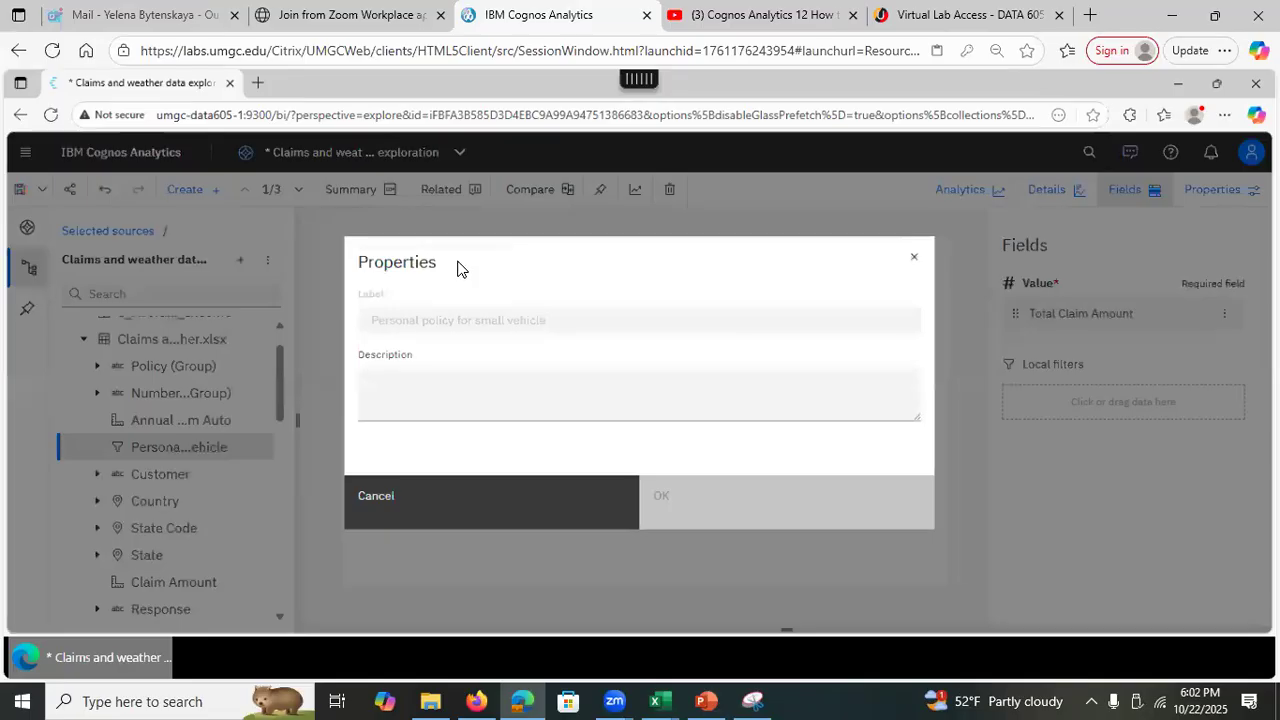
pyautogui.click(418, 517)
# Try the Personal policy for small vehicle filter as a local filter on the Total Claim Amount card and remove it again.
pyautogui.moveTo(181, 451); pyautogui.dragTo(1064, 393)
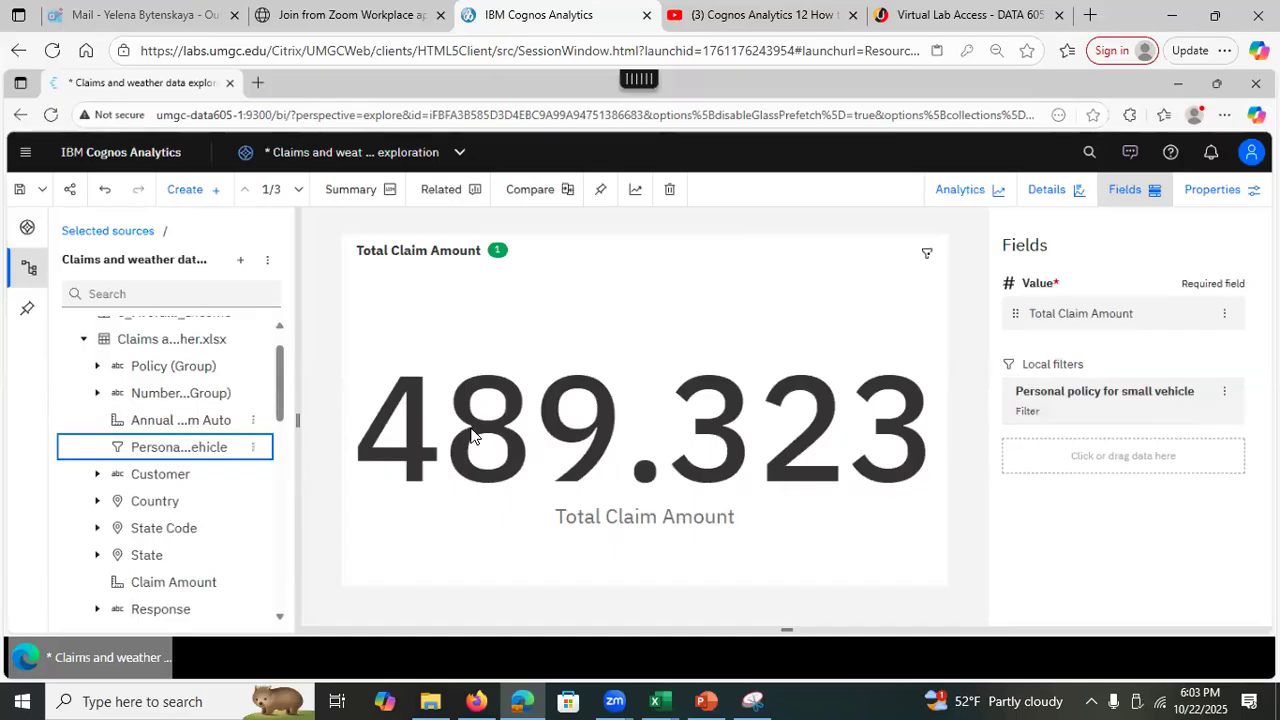
pyautogui.click(1227, 396)
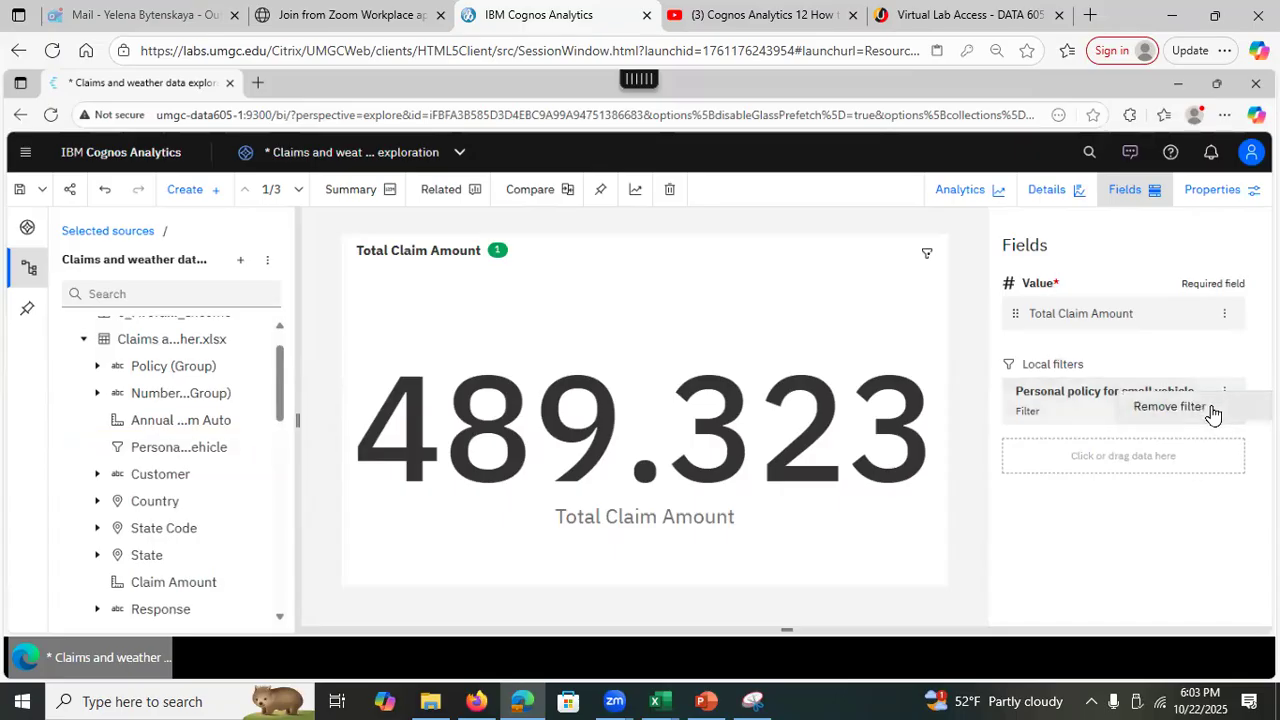
pyautogui.click(1170, 407)
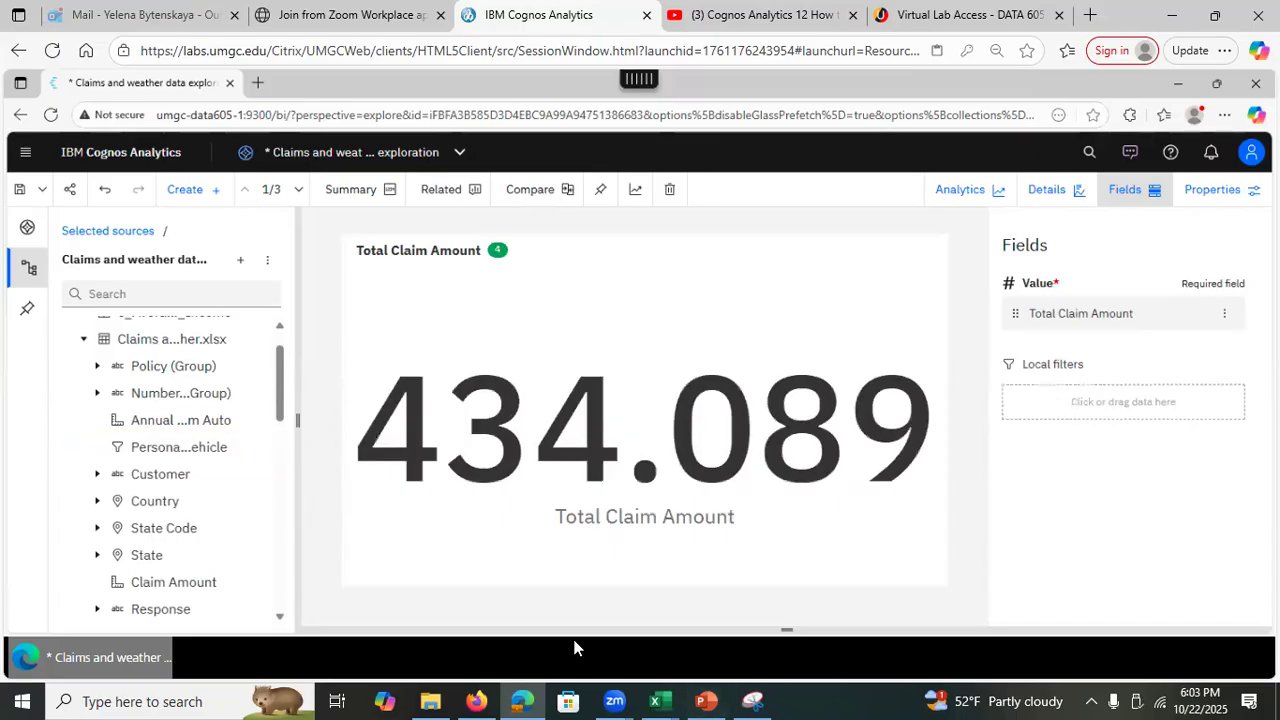
# Switch to the PowerPoint deck and review slides 32 to 36, from Exploration Starting Points to Exploration Interface.
pyautogui.click(708, 700)
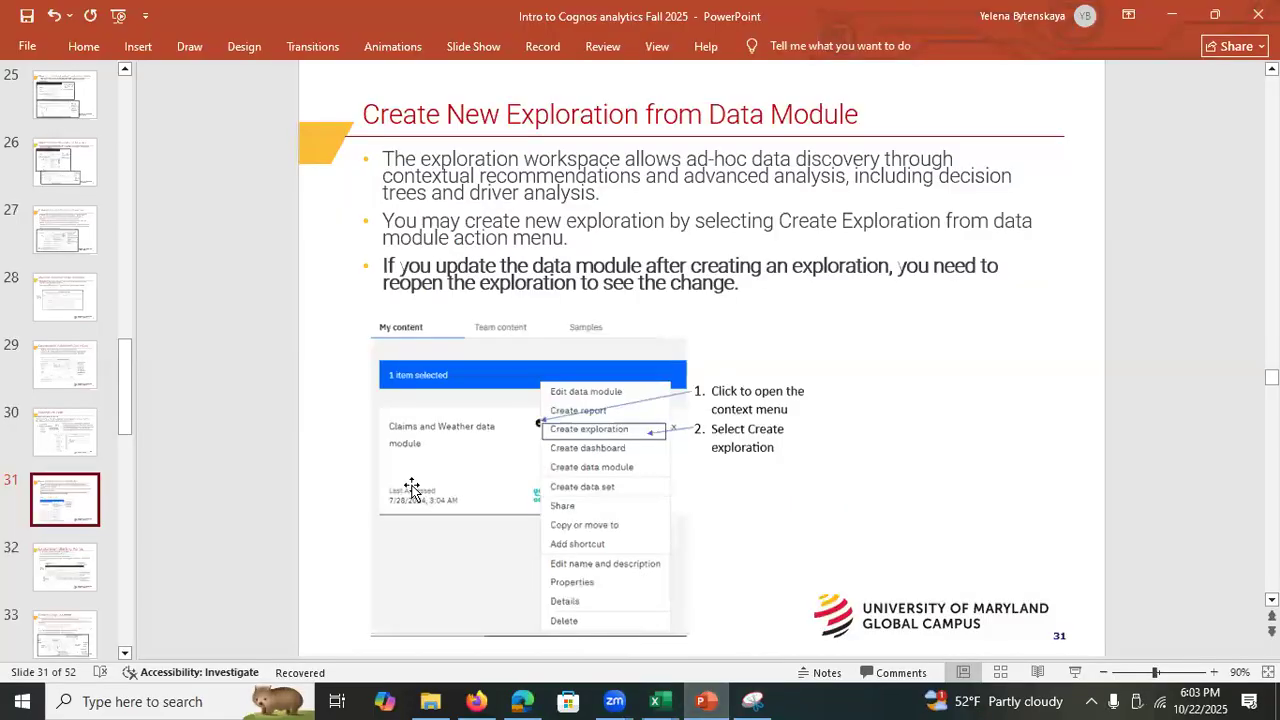
pyautogui.click(57, 578)
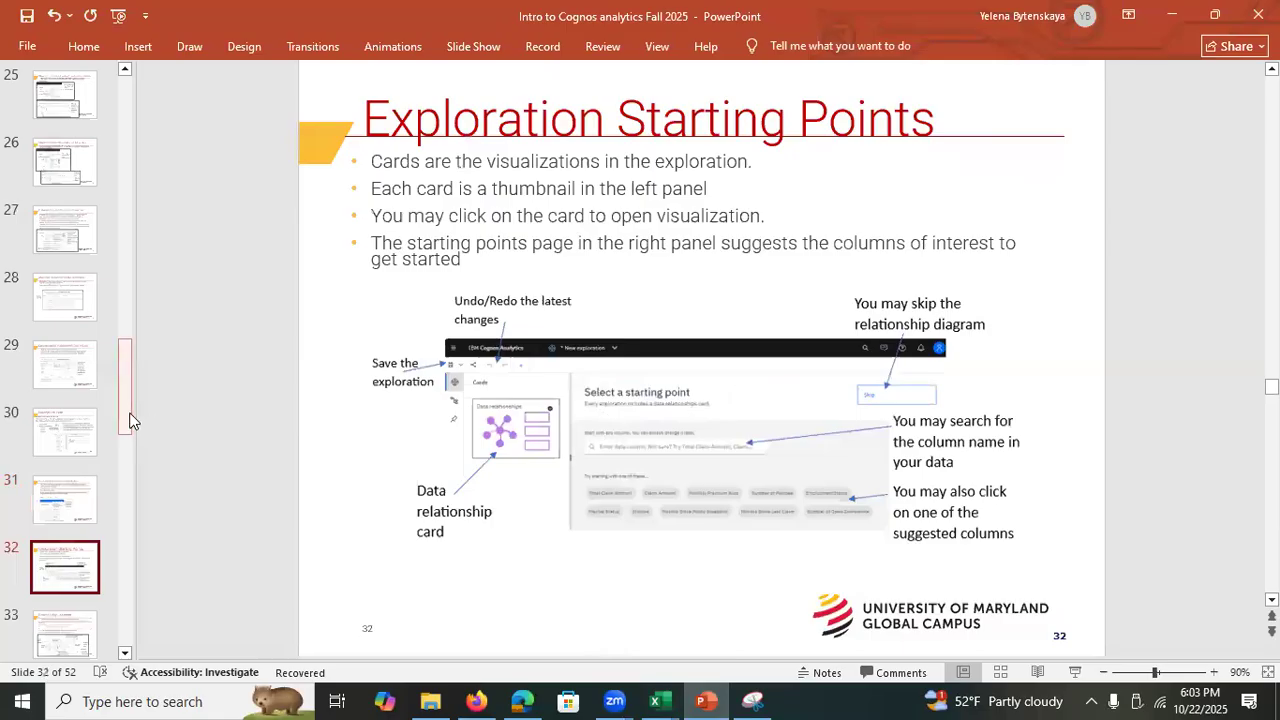
pyautogui.scroll(-3, 129, 420)
pyautogui.click(68, 537)
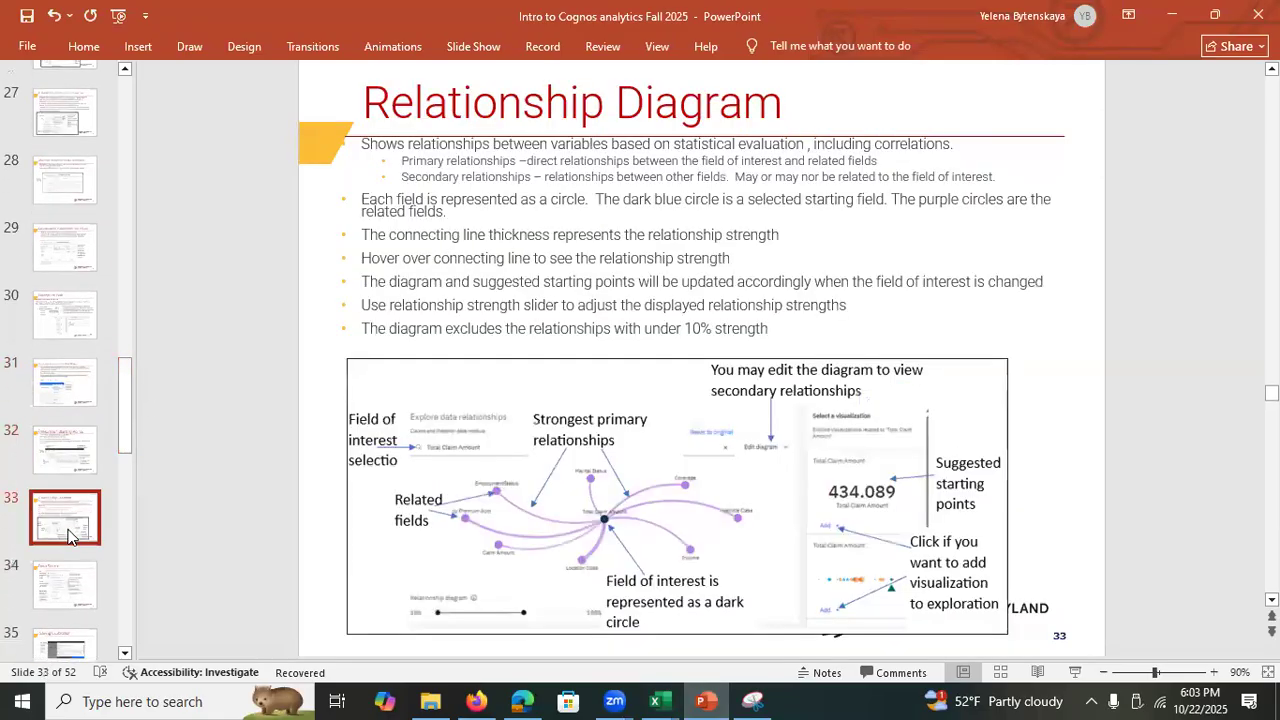
pyautogui.click(68, 586)
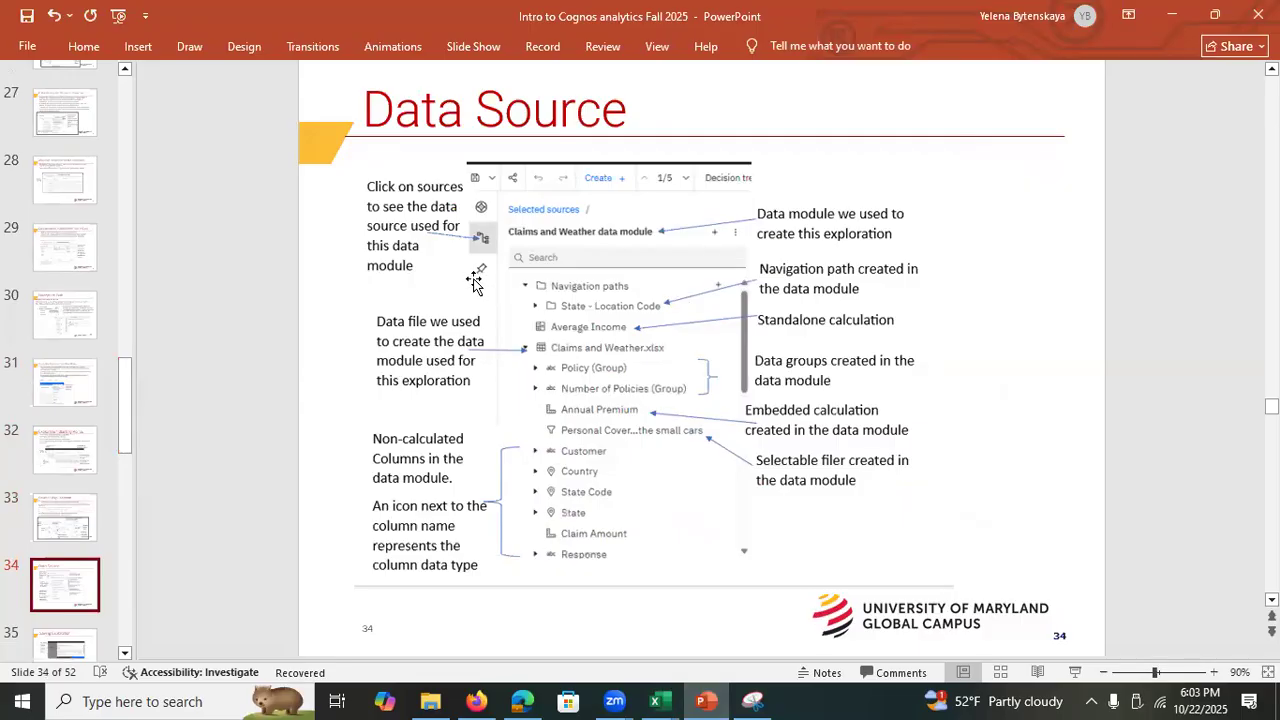
pyautogui.moveTo(125, 408); pyautogui.dragTo(125, 440)
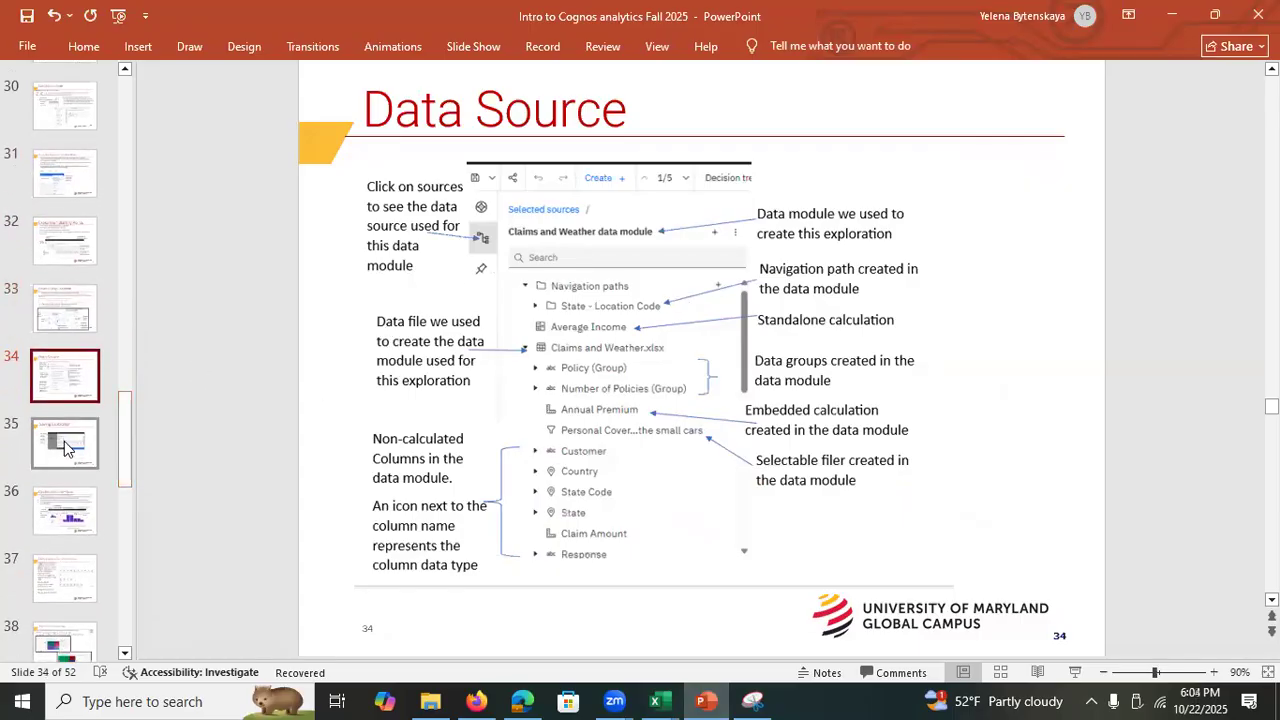
pyautogui.click(64, 441)
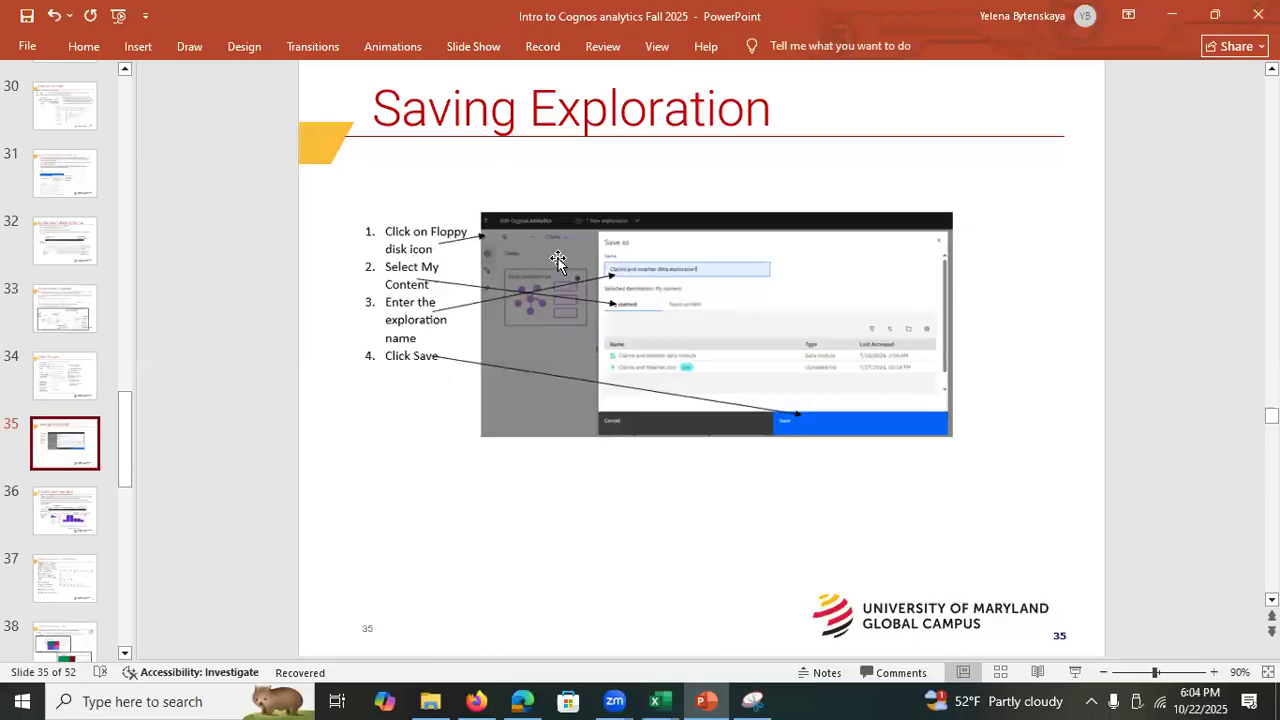
pyautogui.click(78, 508)
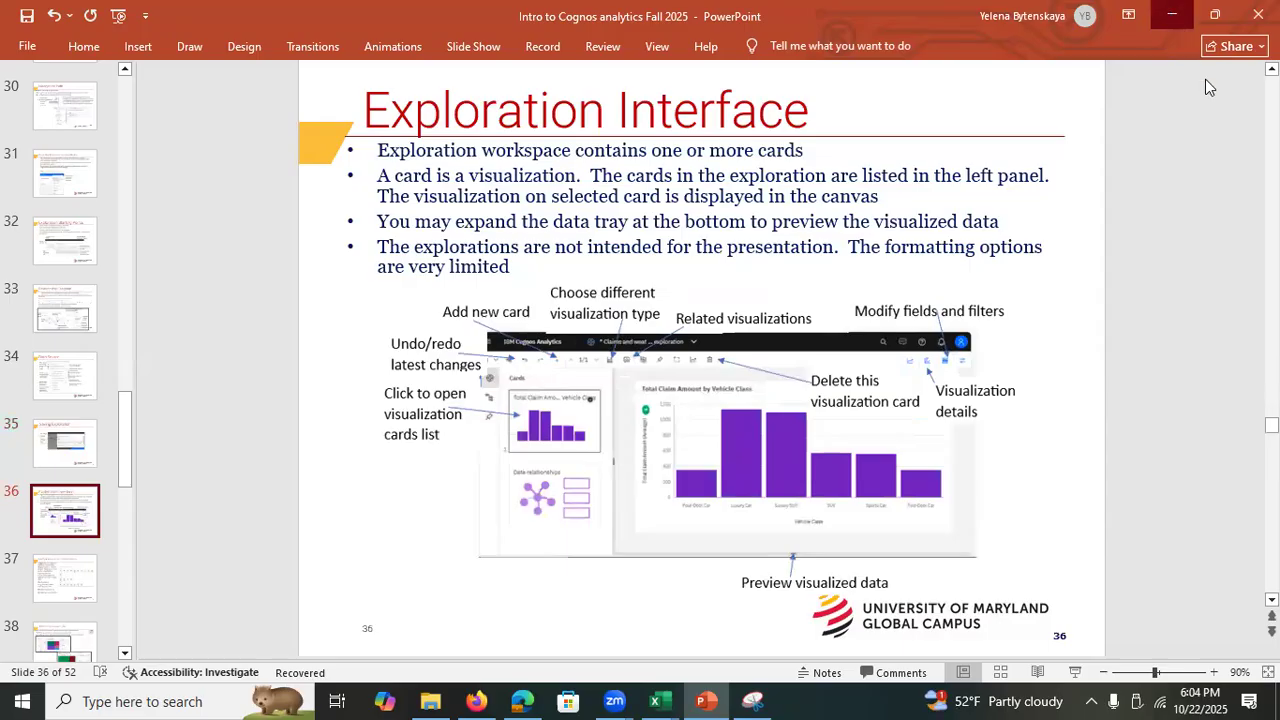
# Return to the Cognos exploration and review the visualization types and related visualizations offered for the Total Claim Amount card.
pyautogui.click(1172, 15)
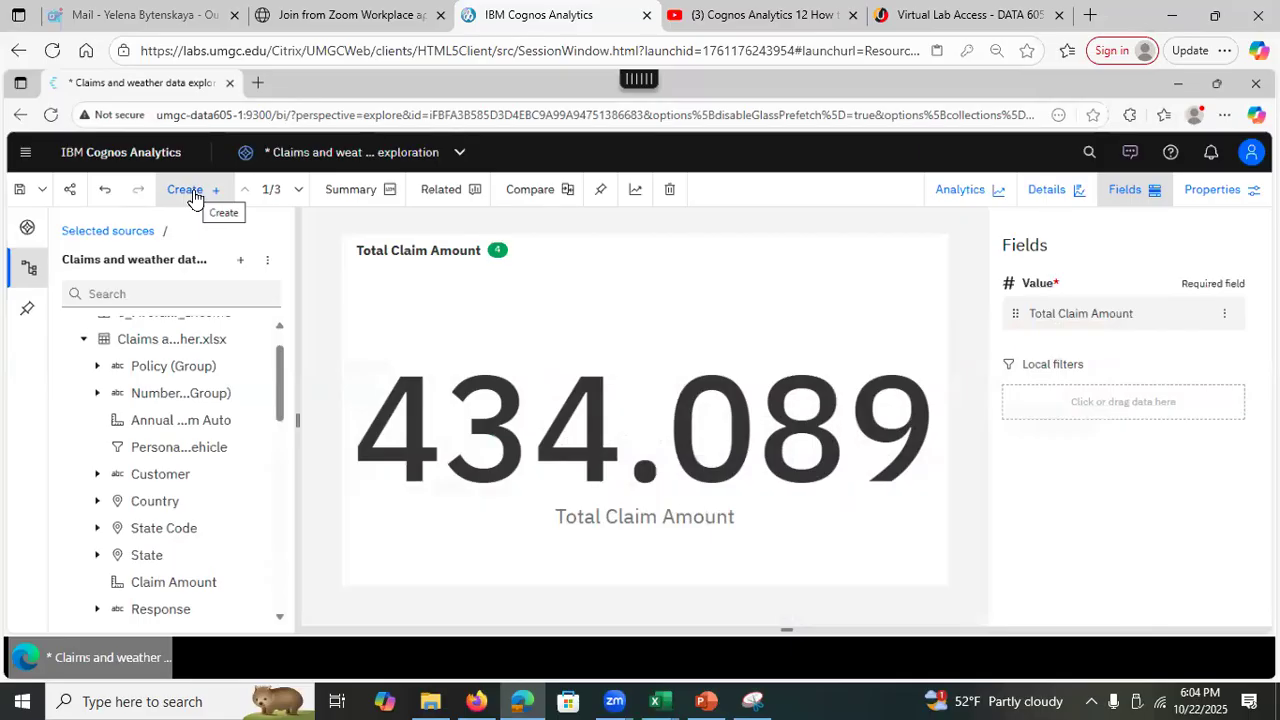
pyautogui.click(375, 192)
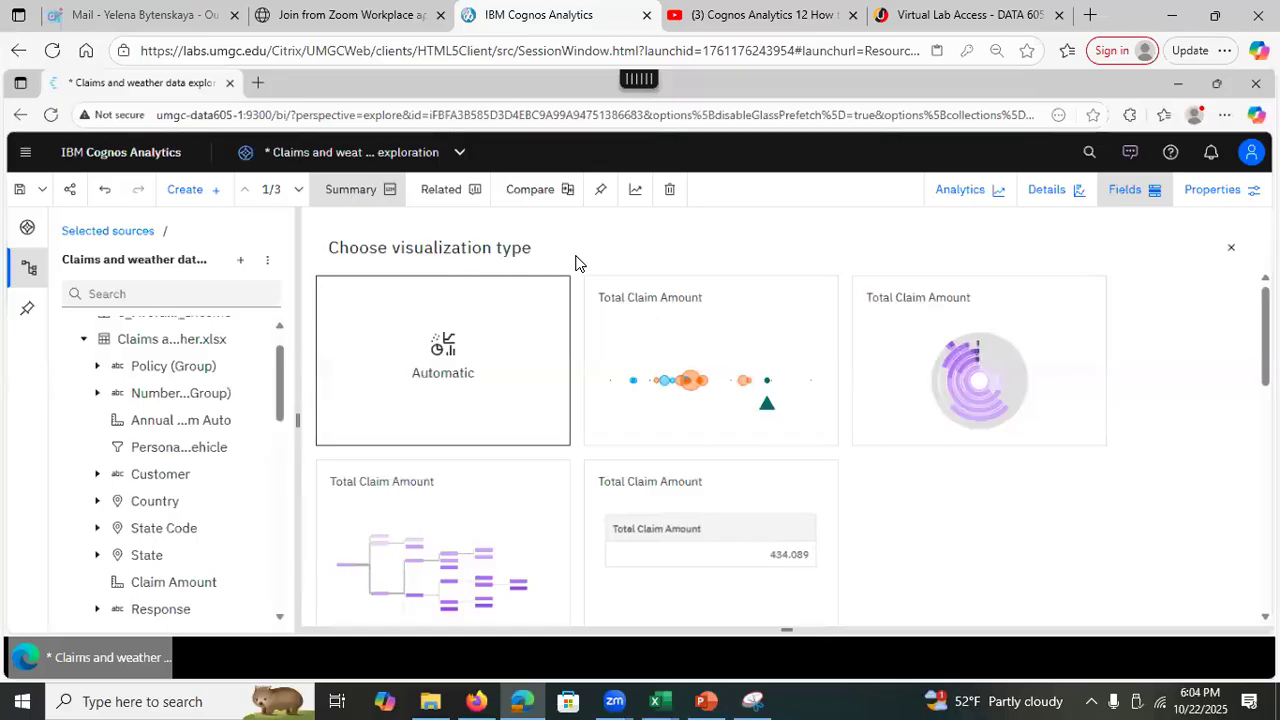
pyautogui.click(437, 195)
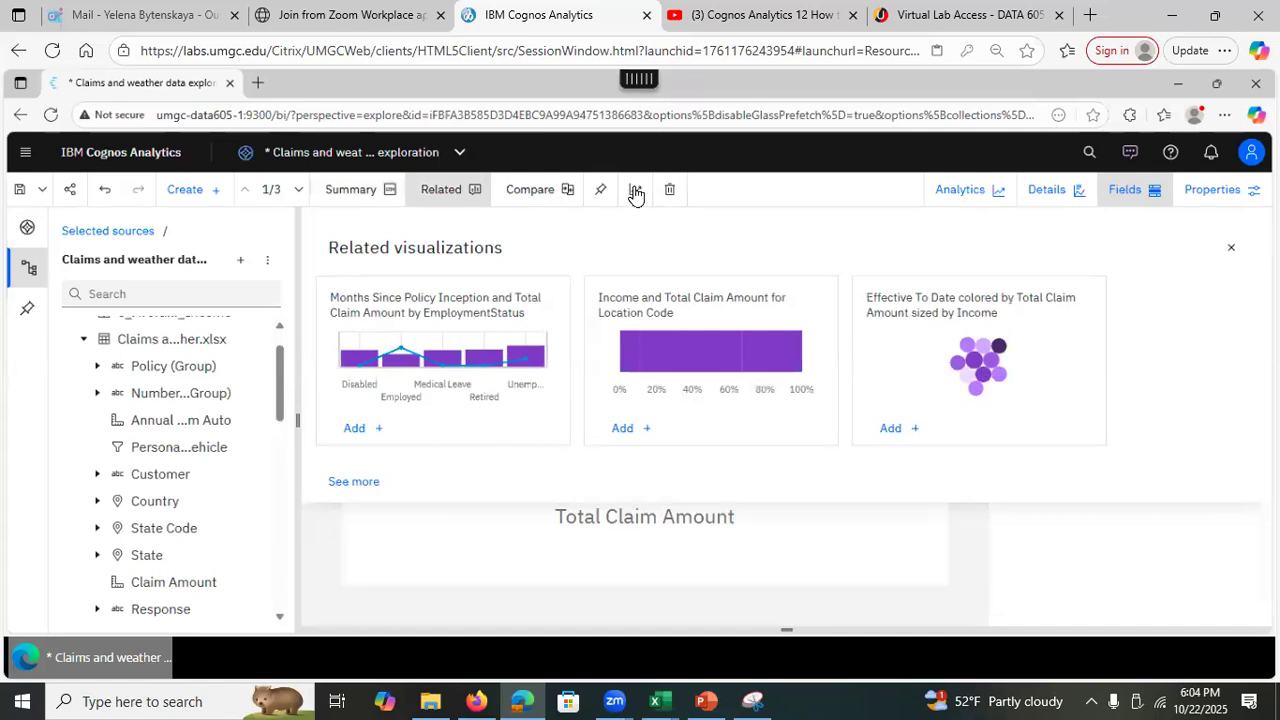
pyautogui.click(340, 196)
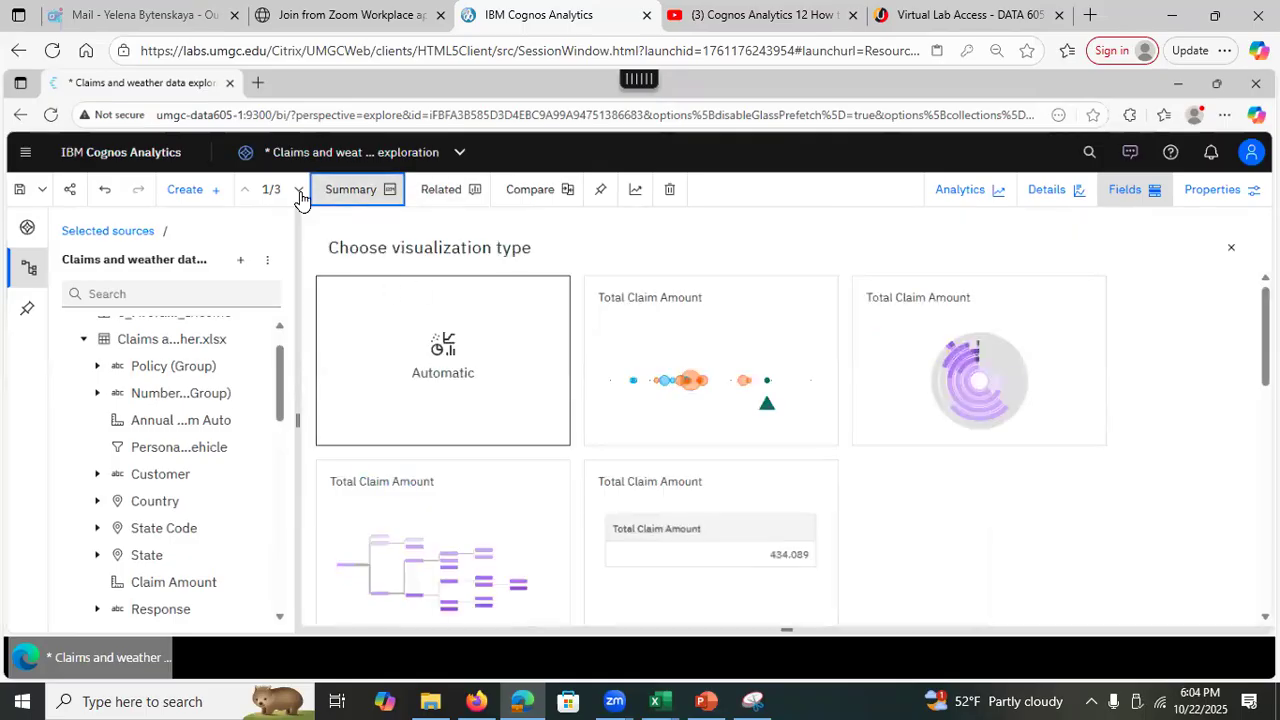
# Page through all three exploration cards and return to the first one.
pyautogui.click(299, 193)
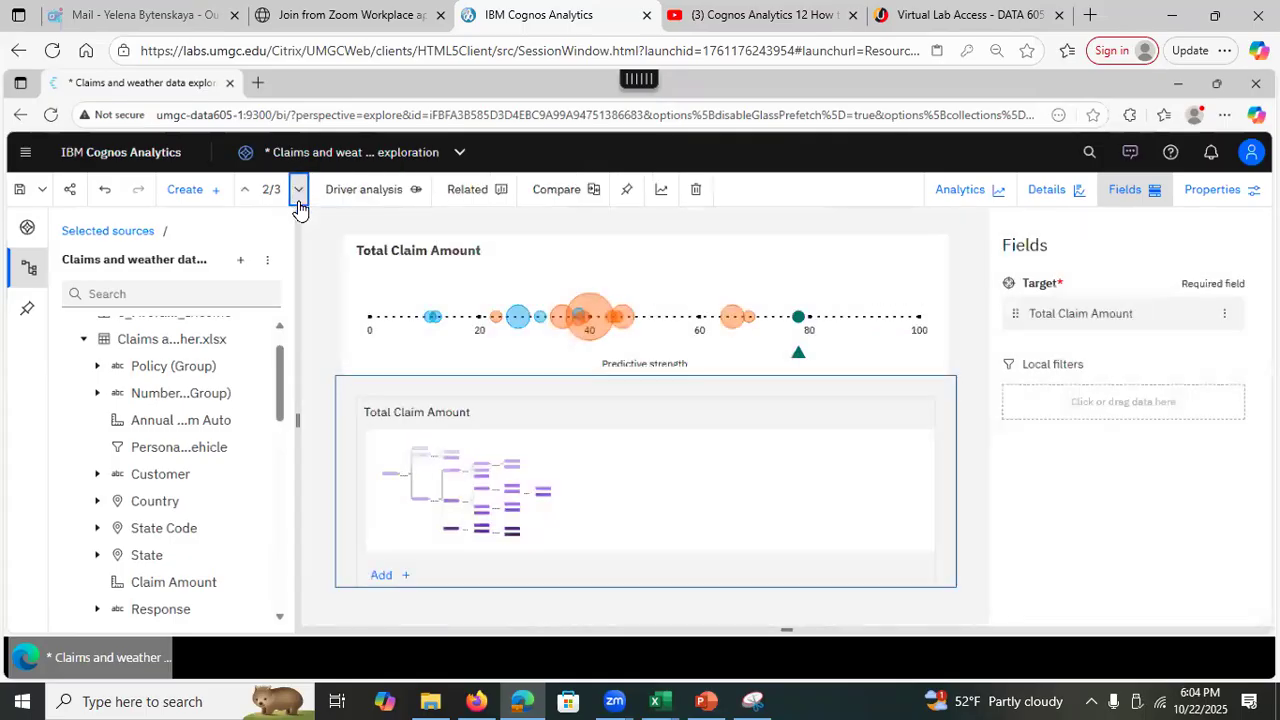
pyautogui.click(299, 193)
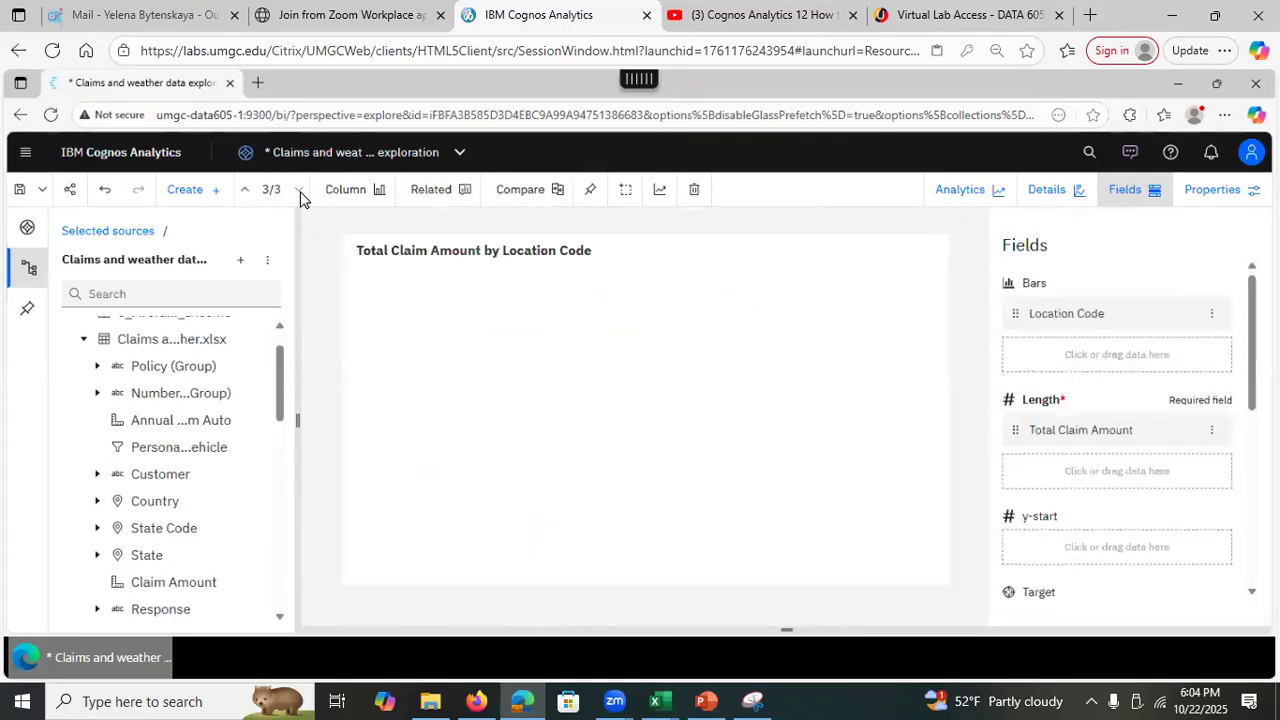
pyautogui.click(244, 193)
pyautogui.click(244, 193)
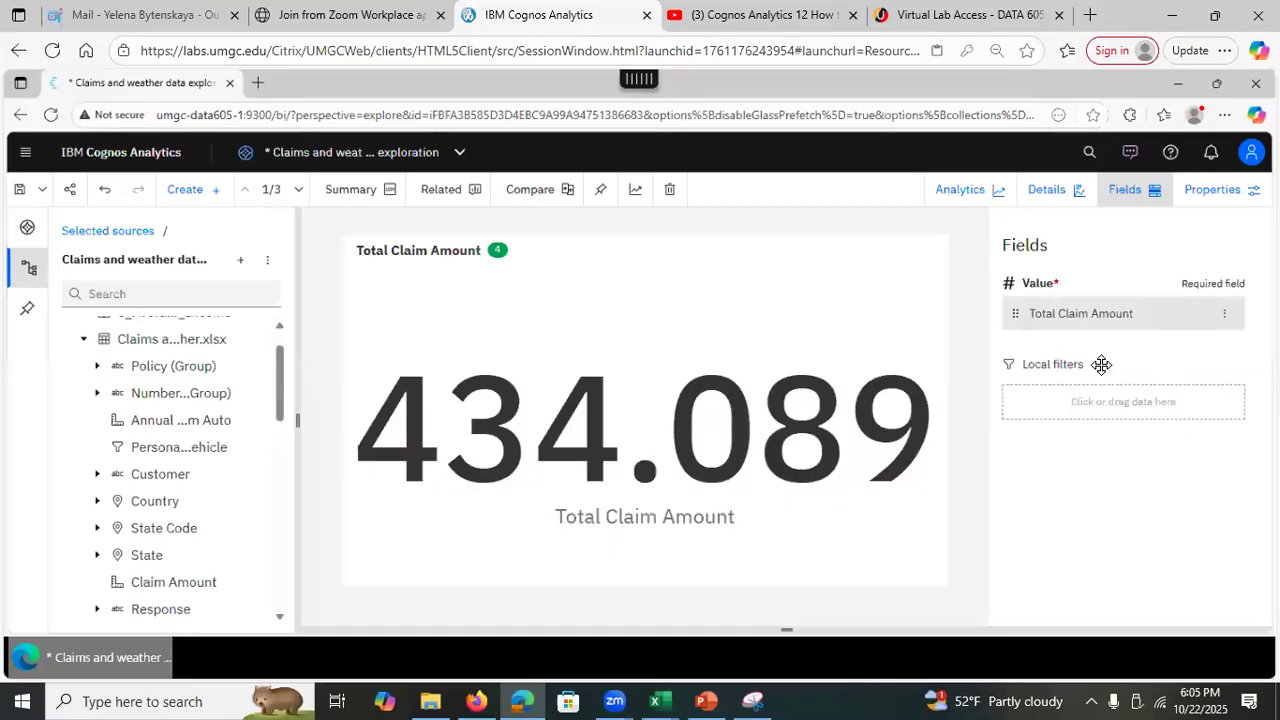
# View the fields offered for local filters and the correlation insights of the Total Claim Amount card.
pyautogui.click(1062, 404)
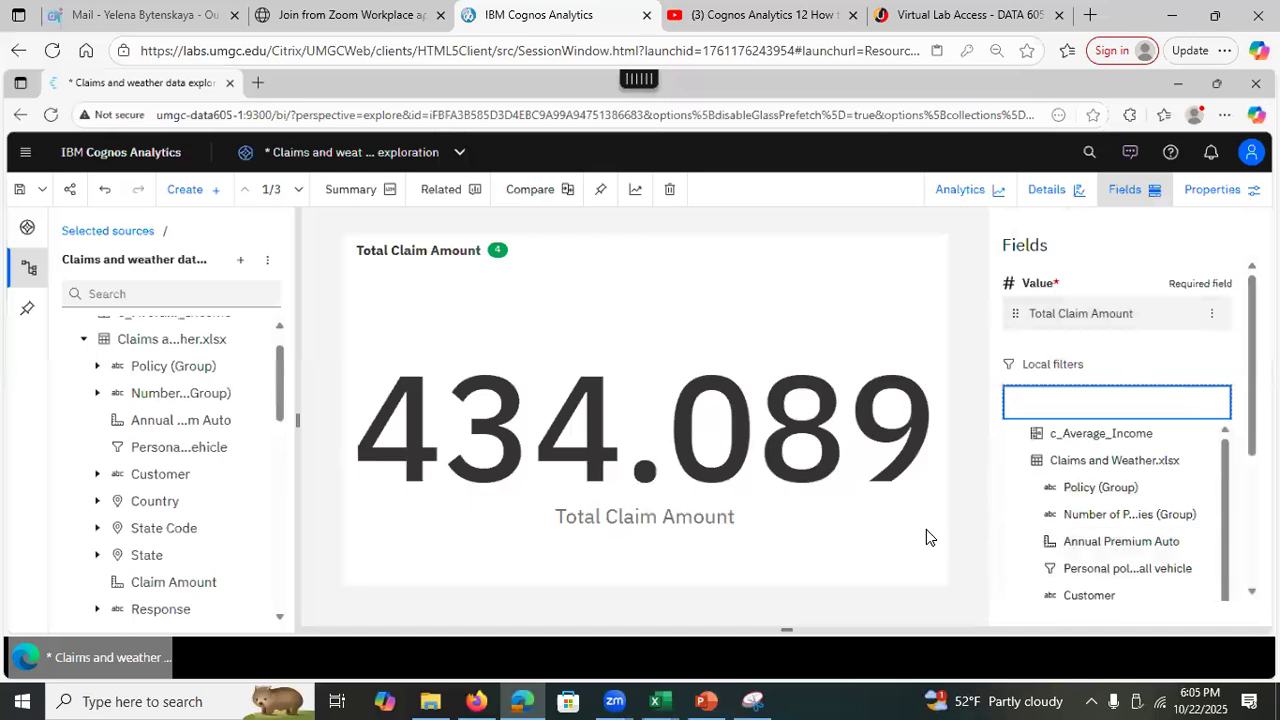
pyautogui.click(984, 503)
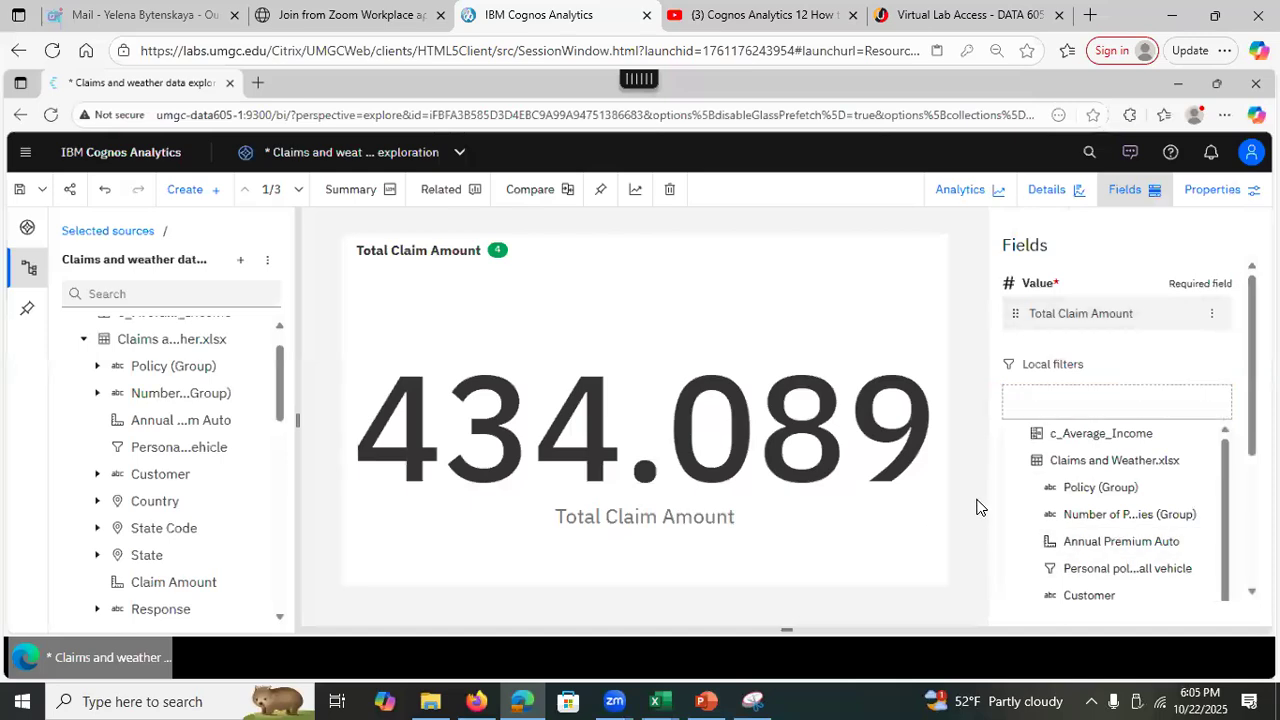
pyautogui.click(498, 252)
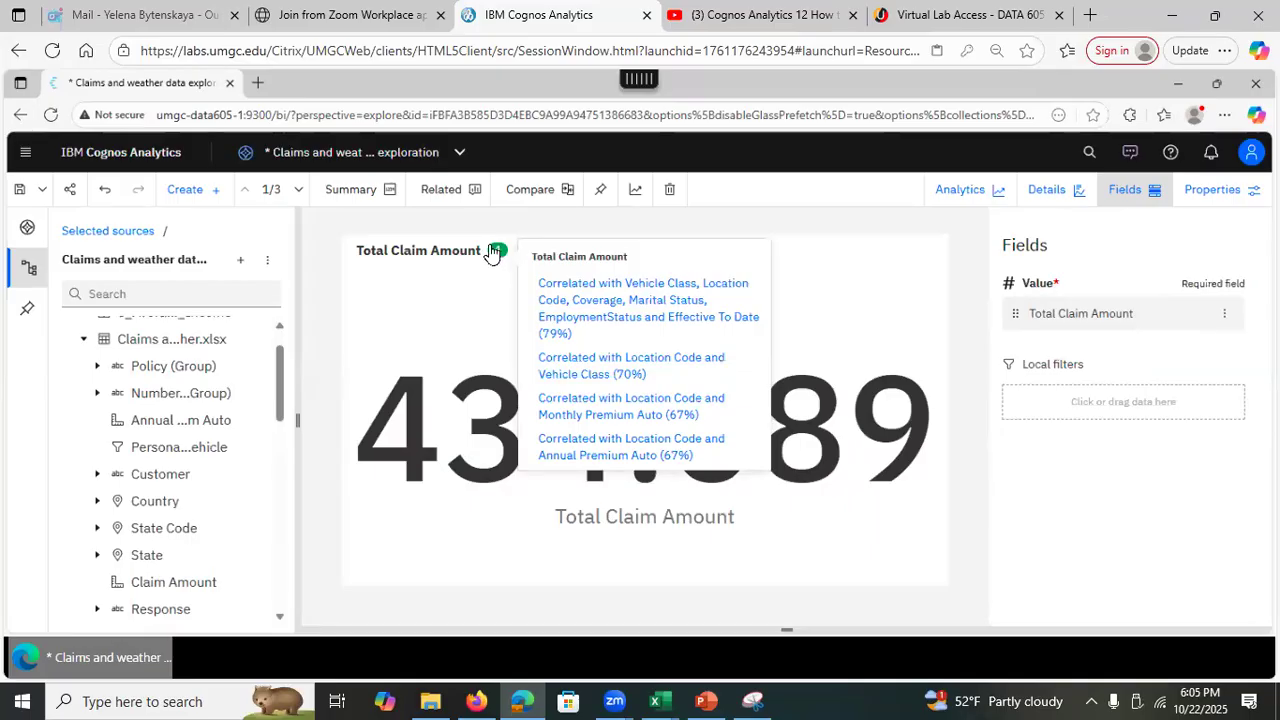
# Show the exploration's cards list and add a new blank visualization card after the first card.
pyautogui.click(28, 227)
pyautogui.moveTo(287, 329); pyautogui.dragTo(310, 290)
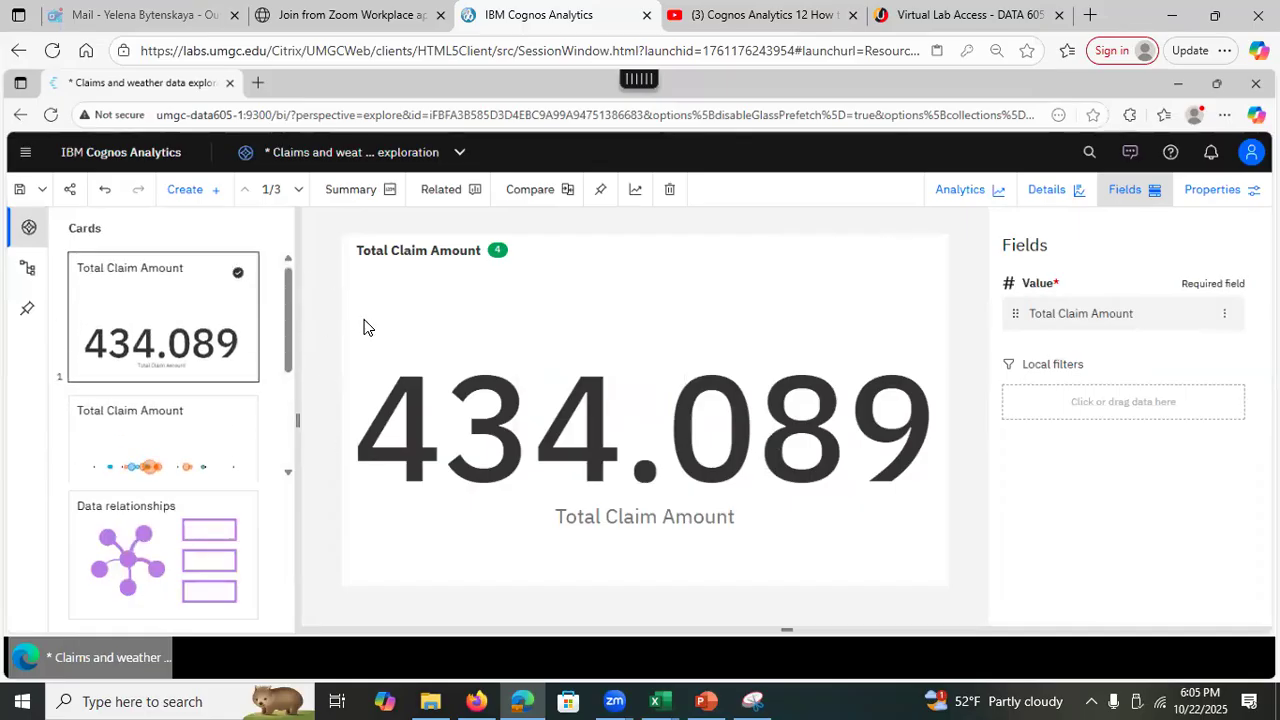
pyautogui.click(186, 189)
pyautogui.click(253, 320)
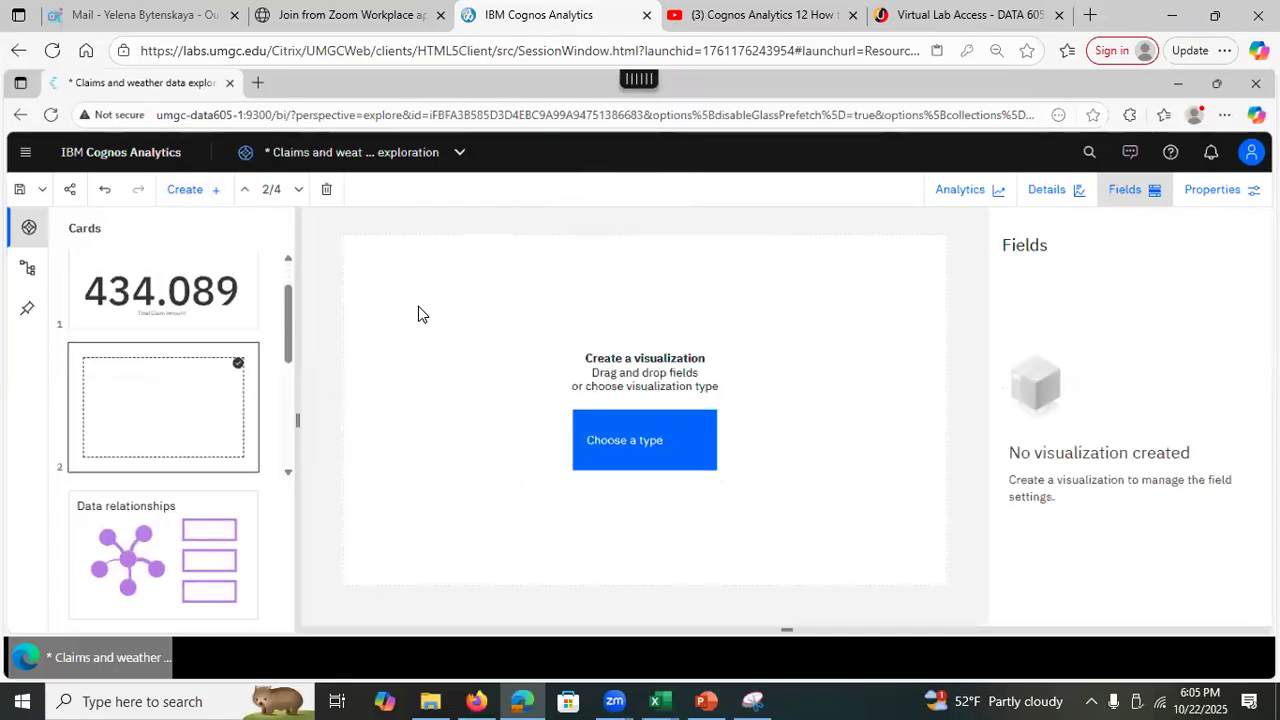
# Switch to the PowerPoint deck to select slide 38, and return to the Cognos exploration.
pyautogui.click(706, 701)
pyautogui.click(66, 645)
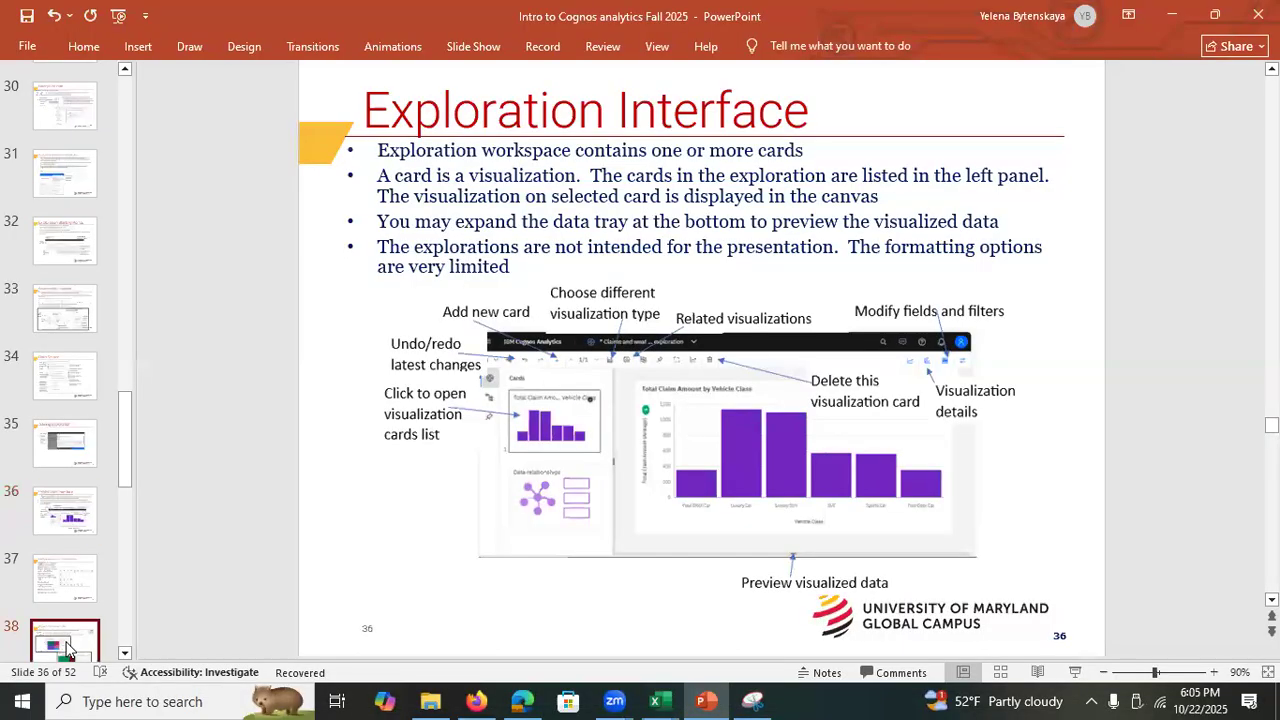
pyautogui.click(1172, 14)
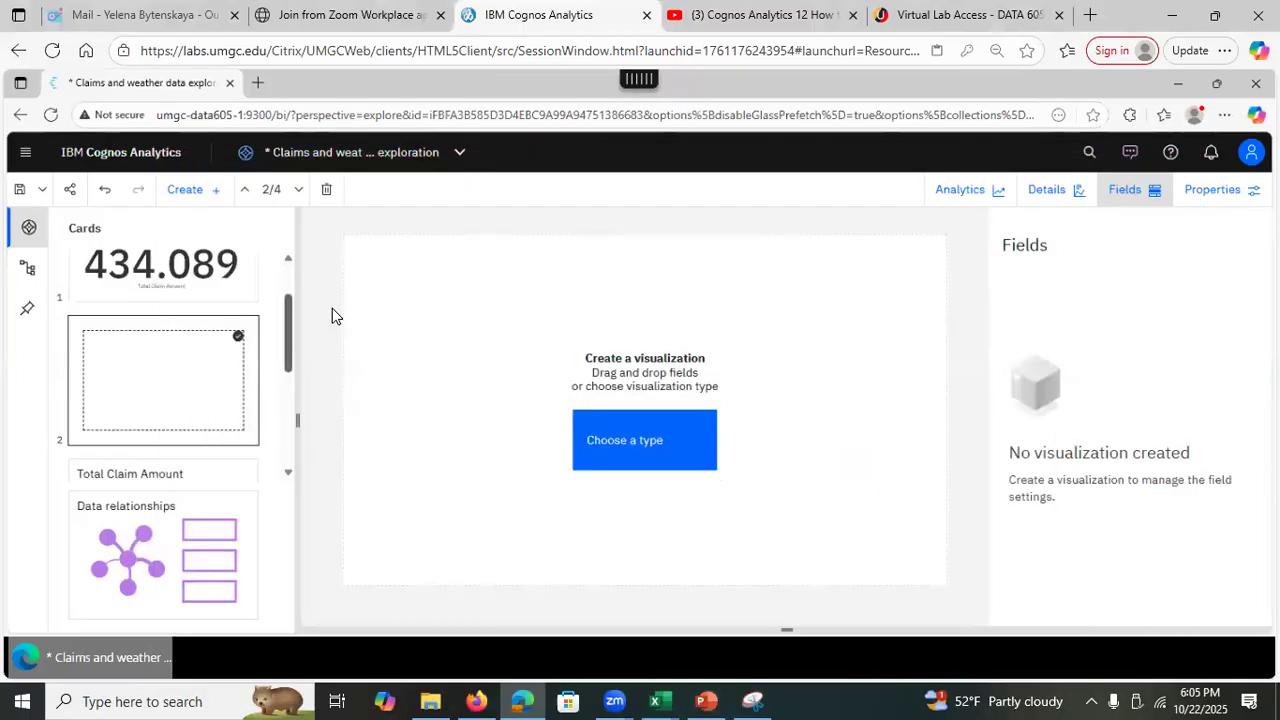
# Build a tree map on the blank card with State from the navigation path as area hierarchy and Customer as size.
pyautogui.click(619, 456)
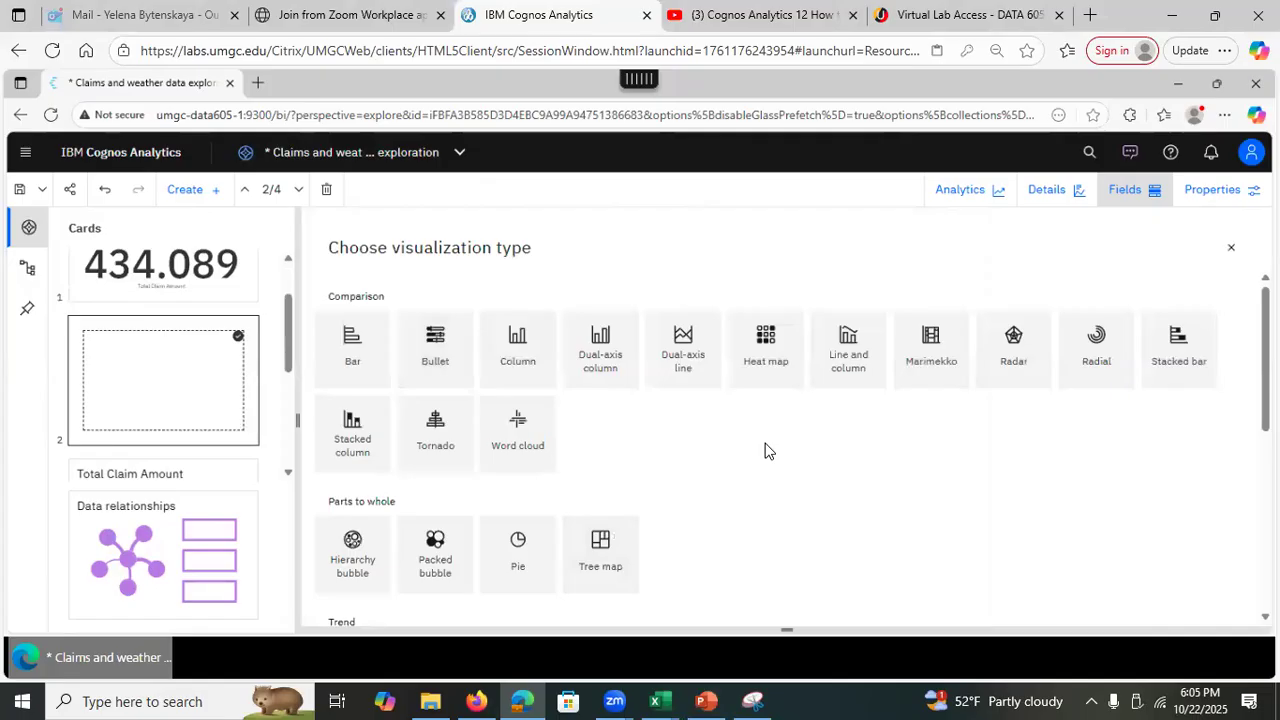
pyautogui.click(598, 563)
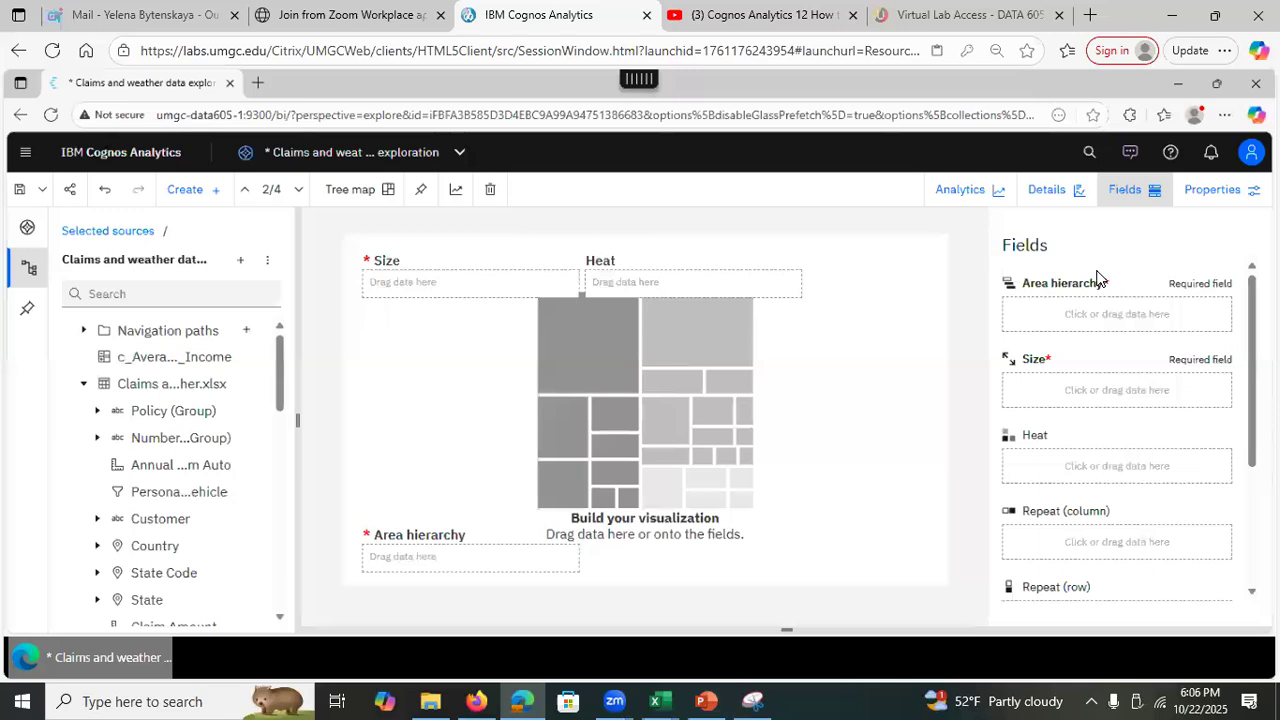
pyautogui.click(84, 330)
pyautogui.click(99, 358)
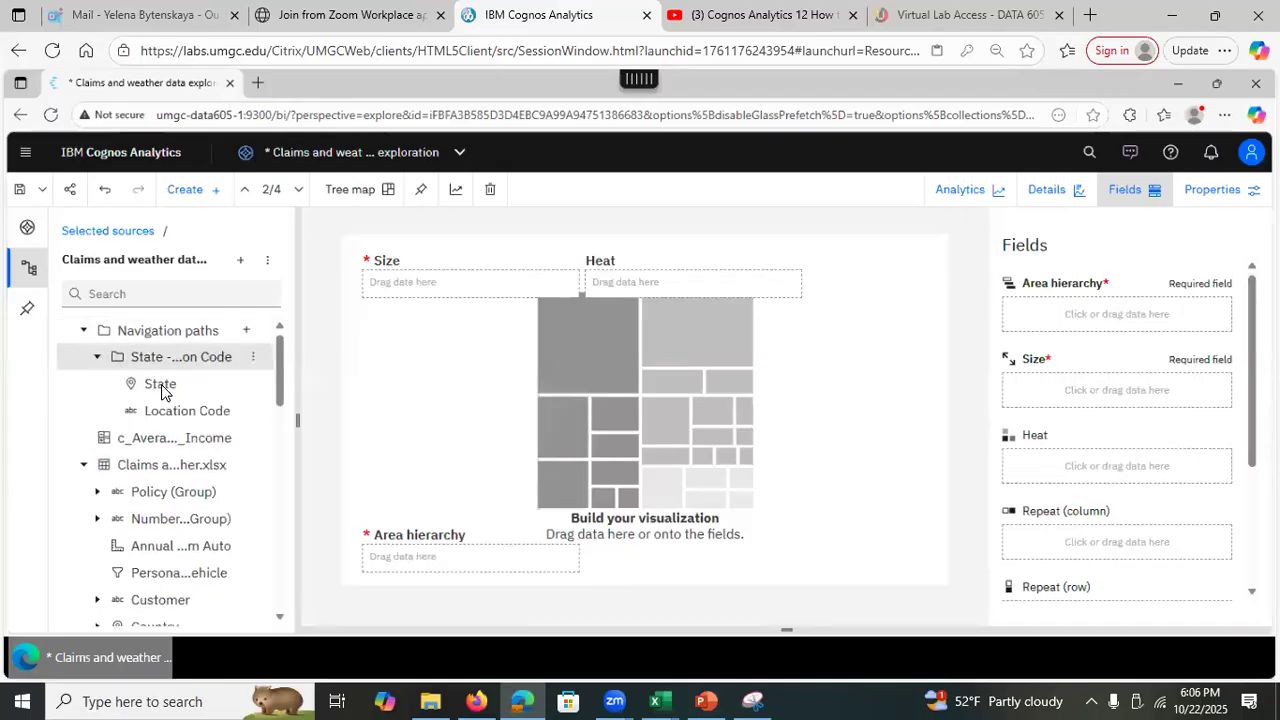
pyautogui.moveTo(163, 383); pyautogui.dragTo(1005, 360)
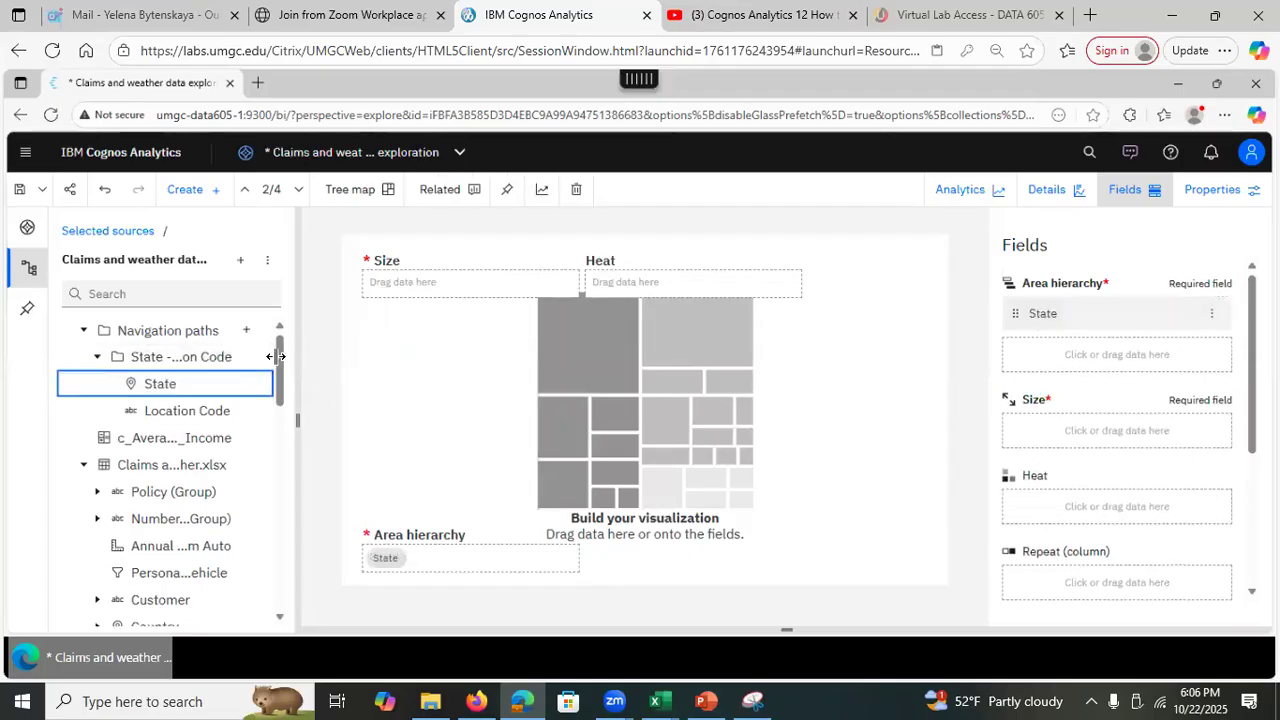
pyautogui.scroll(-3, 279, 362)
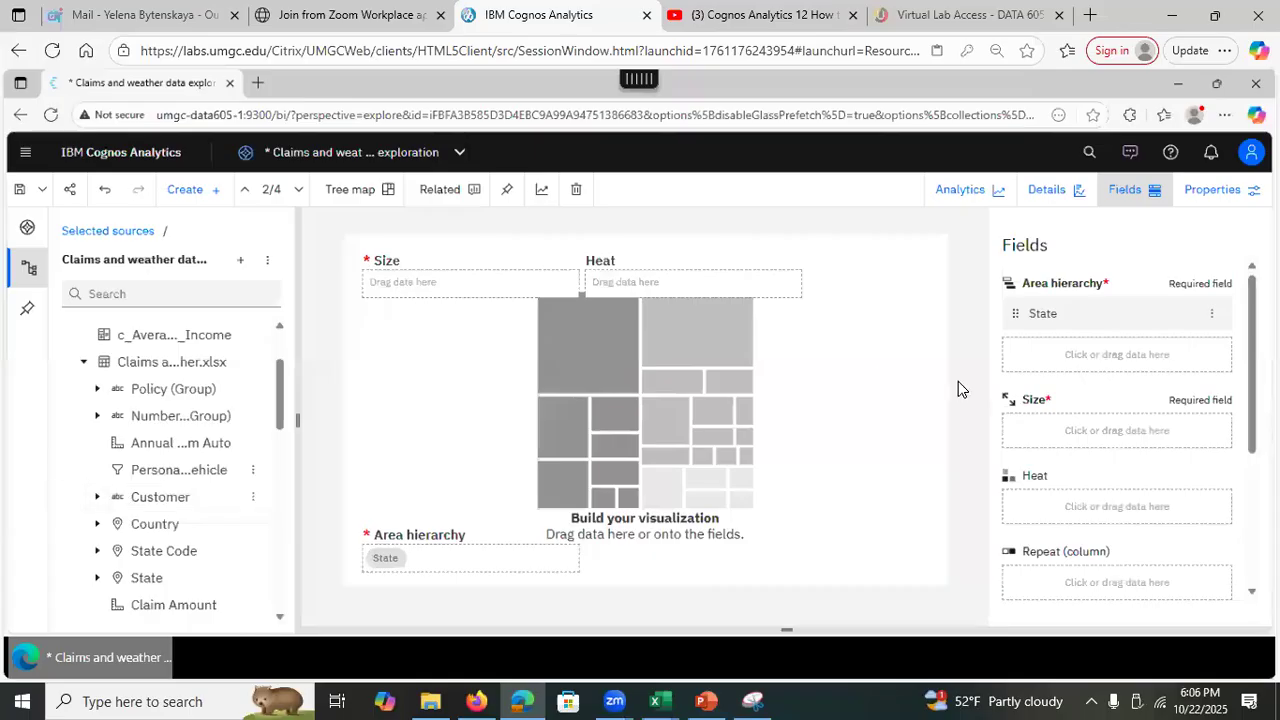
pyautogui.moveTo(160, 497); pyautogui.dragTo(1058, 421)
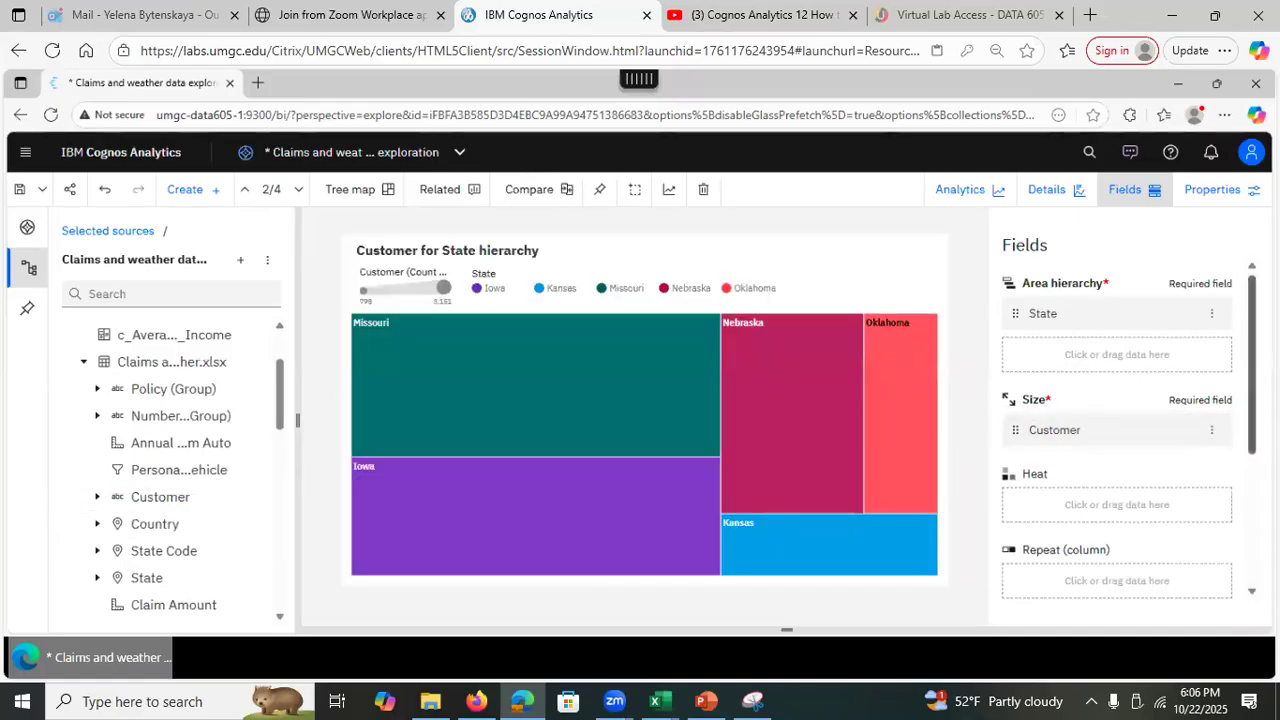
# View the summarize options available for the Customer size field, leaving the current option in place.
pyautogui.moveTo(1252, 365); pyautogui.dragTo(1252, 375)
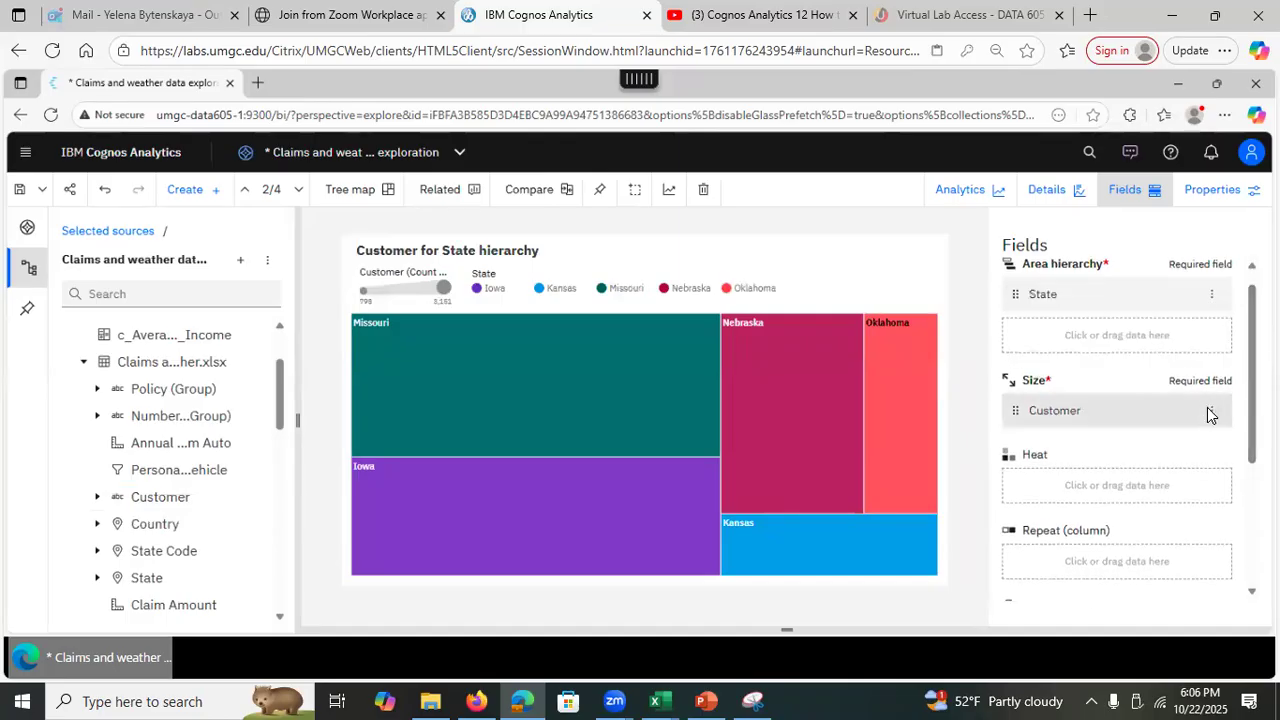
pyautogui.click(1211, 410)
pyautogui.click(1194, 508)
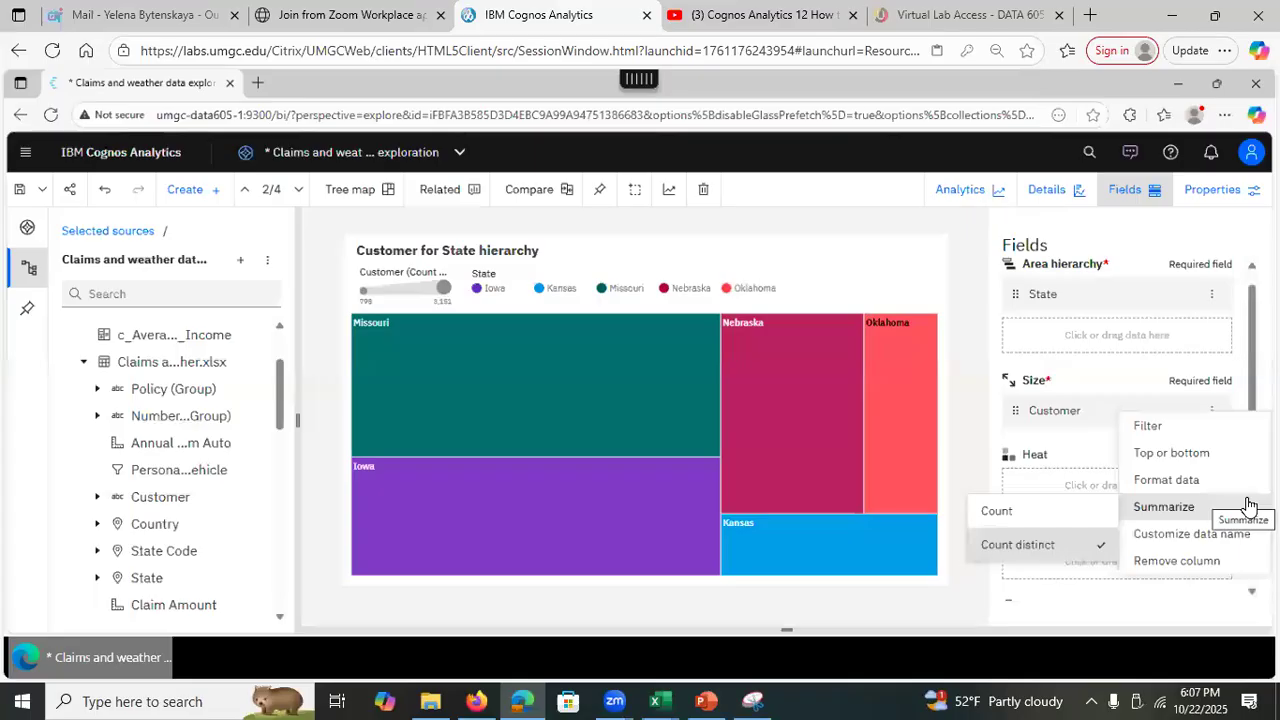
pyautogui.click(1244, 217)
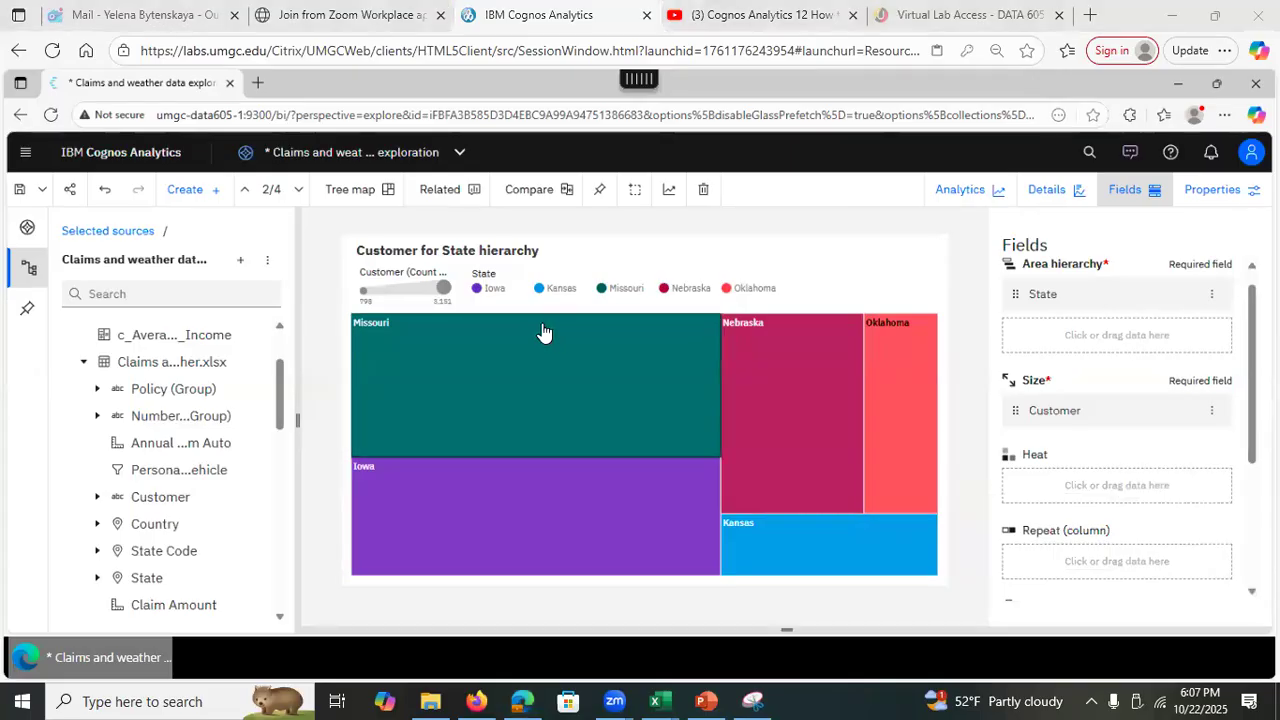
# Show the tree map's data table, isolate the Missouri rows, and clear the Missouri selection.
pyautogui.moveTo(523, 428)
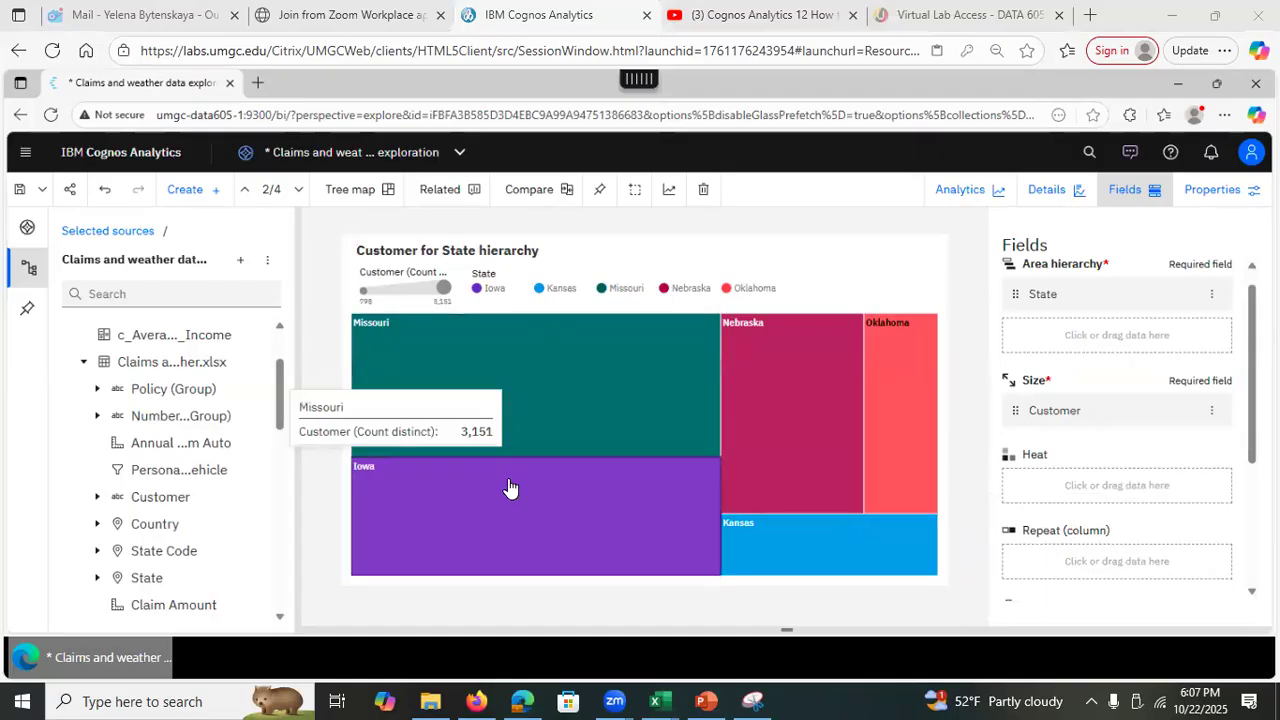
pyautogui.click(783, 631)
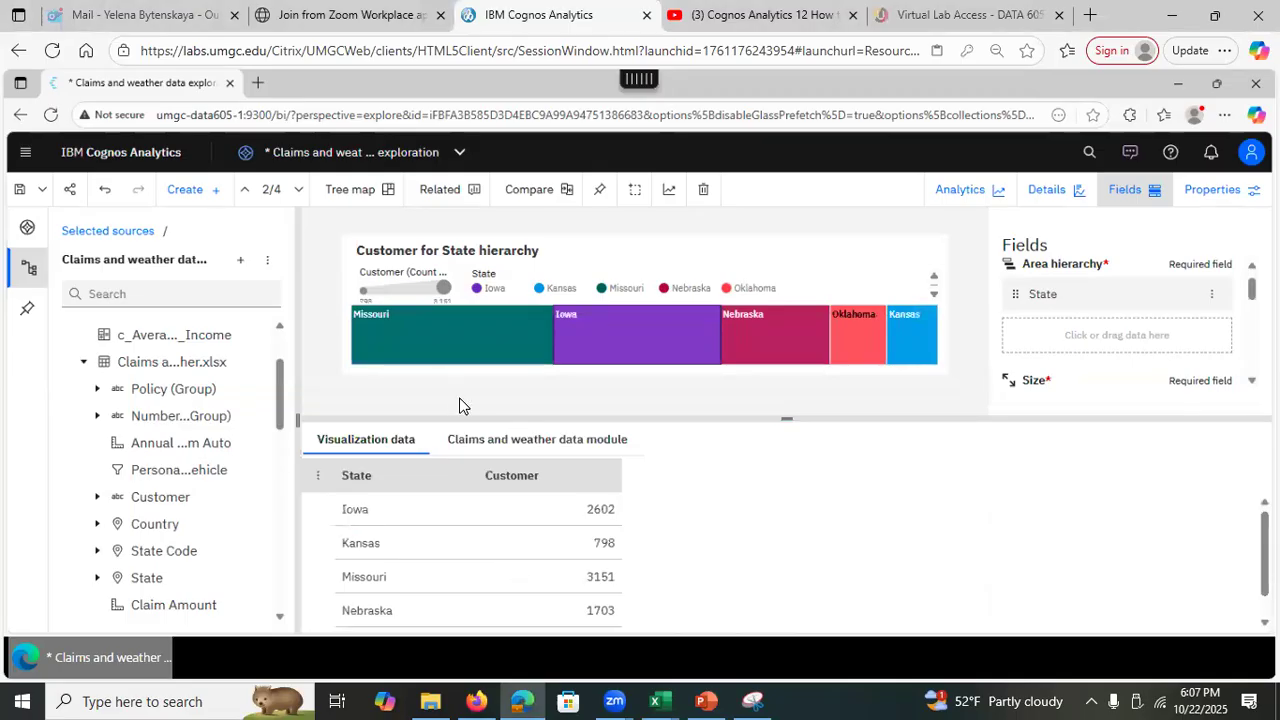
pyautogui.click(412, 341)
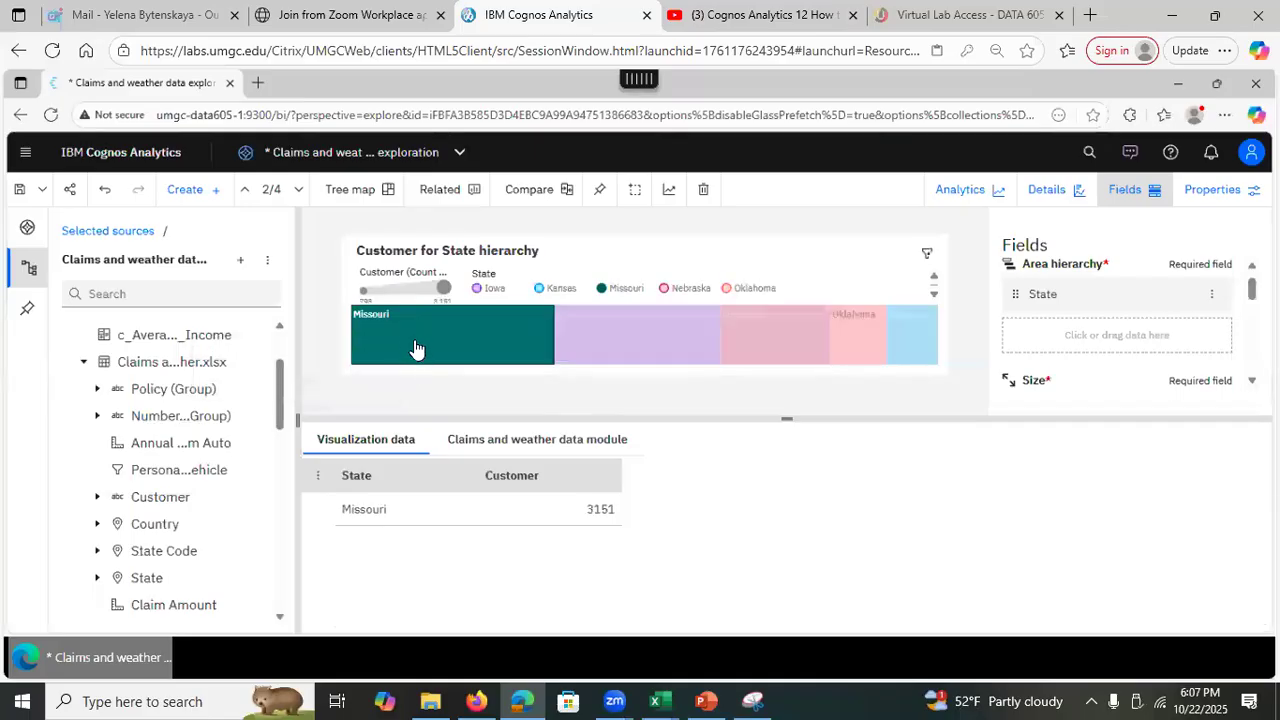
pyautogui.click(416, 345)
# Drill down from Missouri to its location codes, go back to the state level, and save the exploration.
pyautogui.rightClick(426, 345)
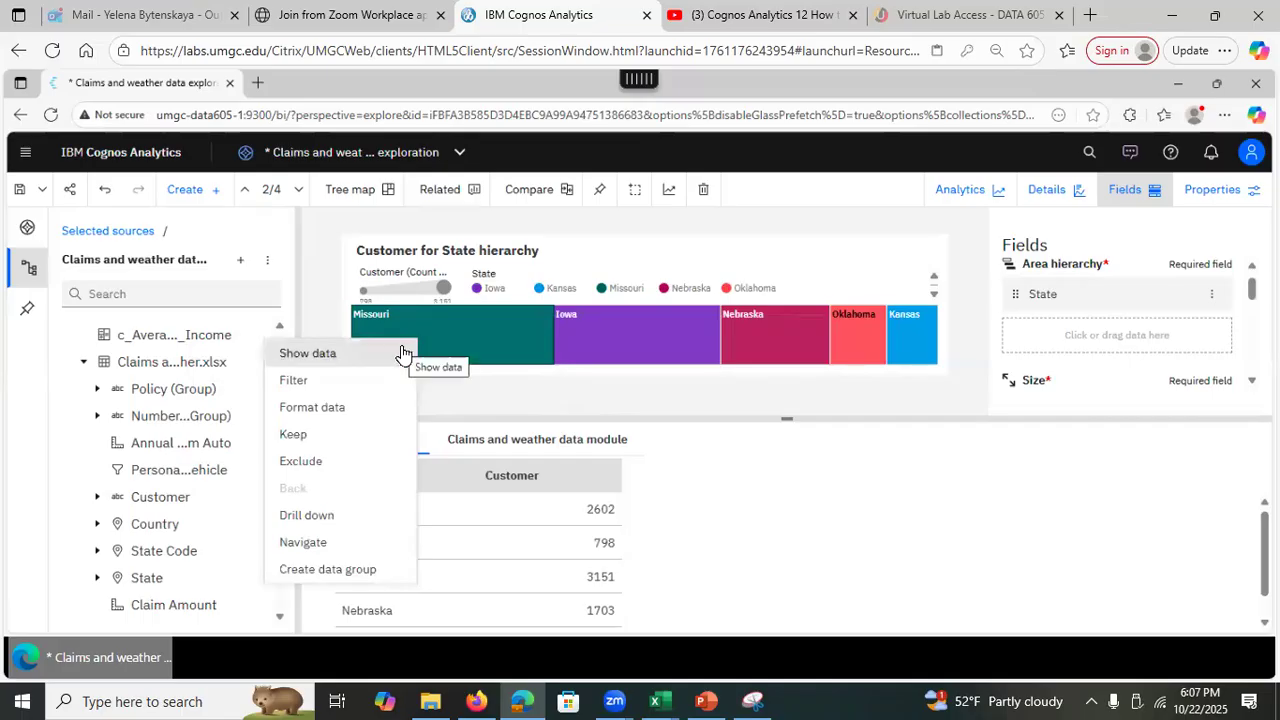
pyautogui.click(318, 517)
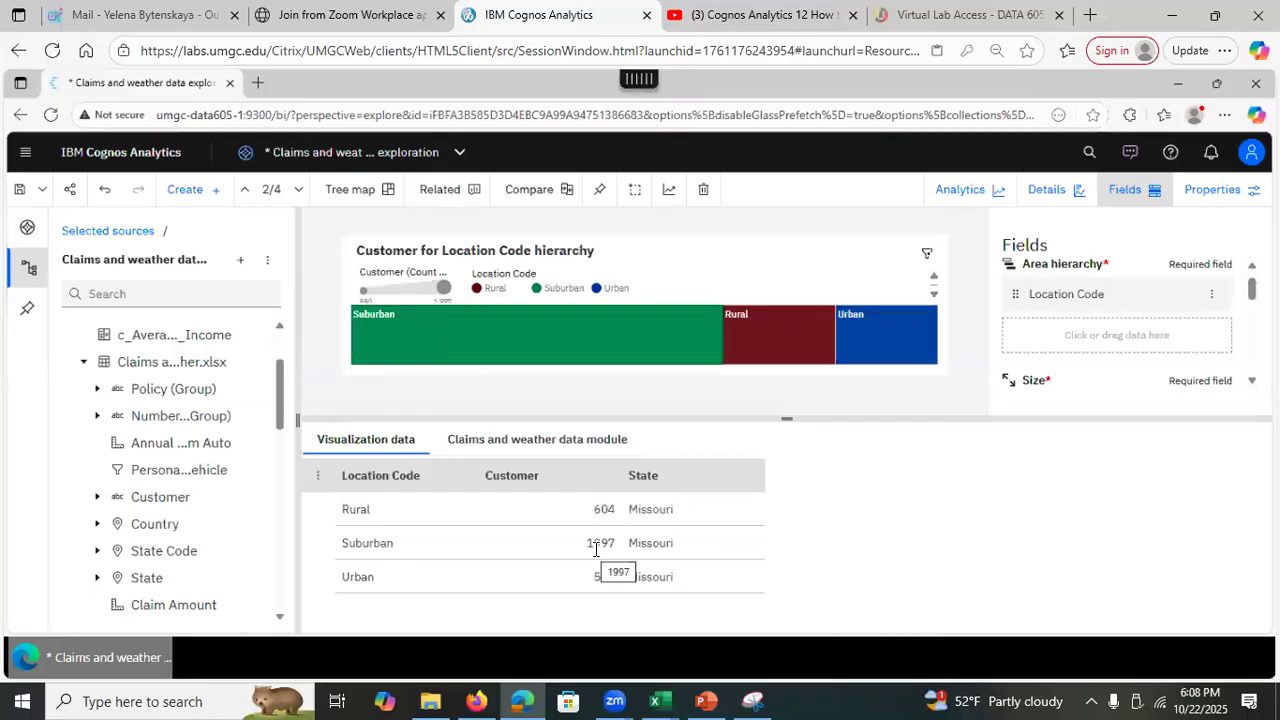
pyautogui.click(432, 336)
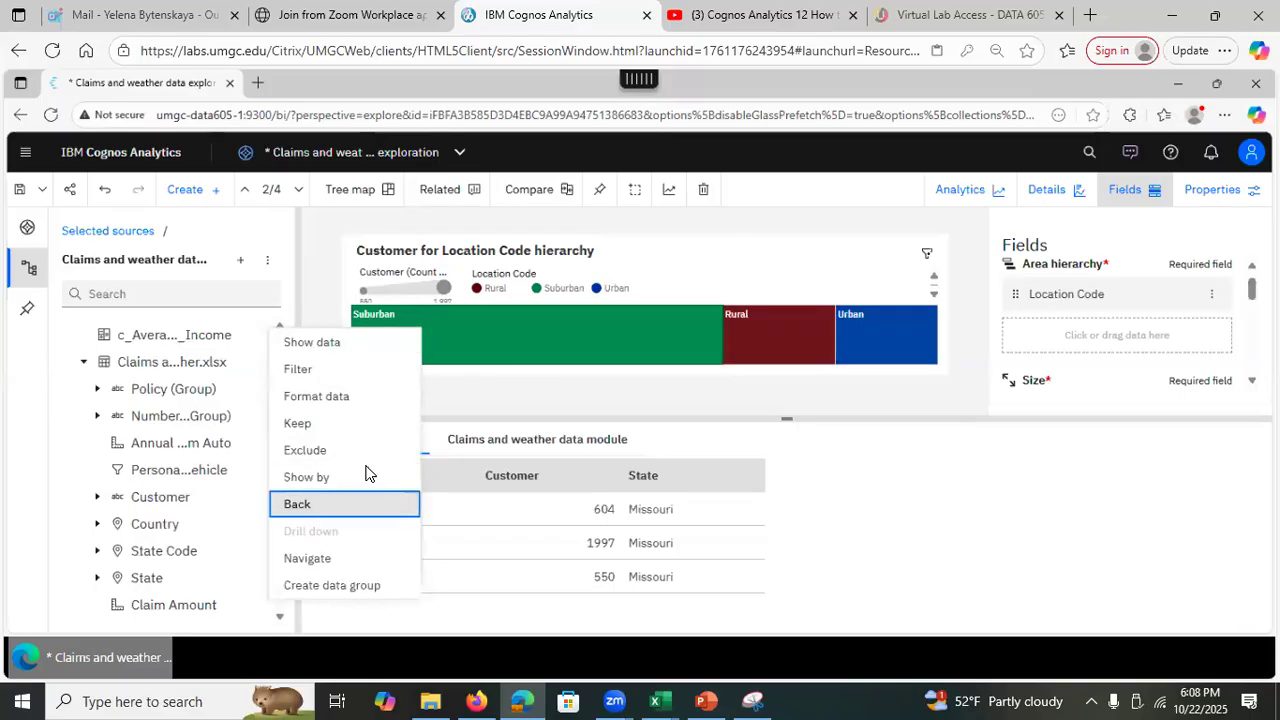
pyautogui.click(331, 507)
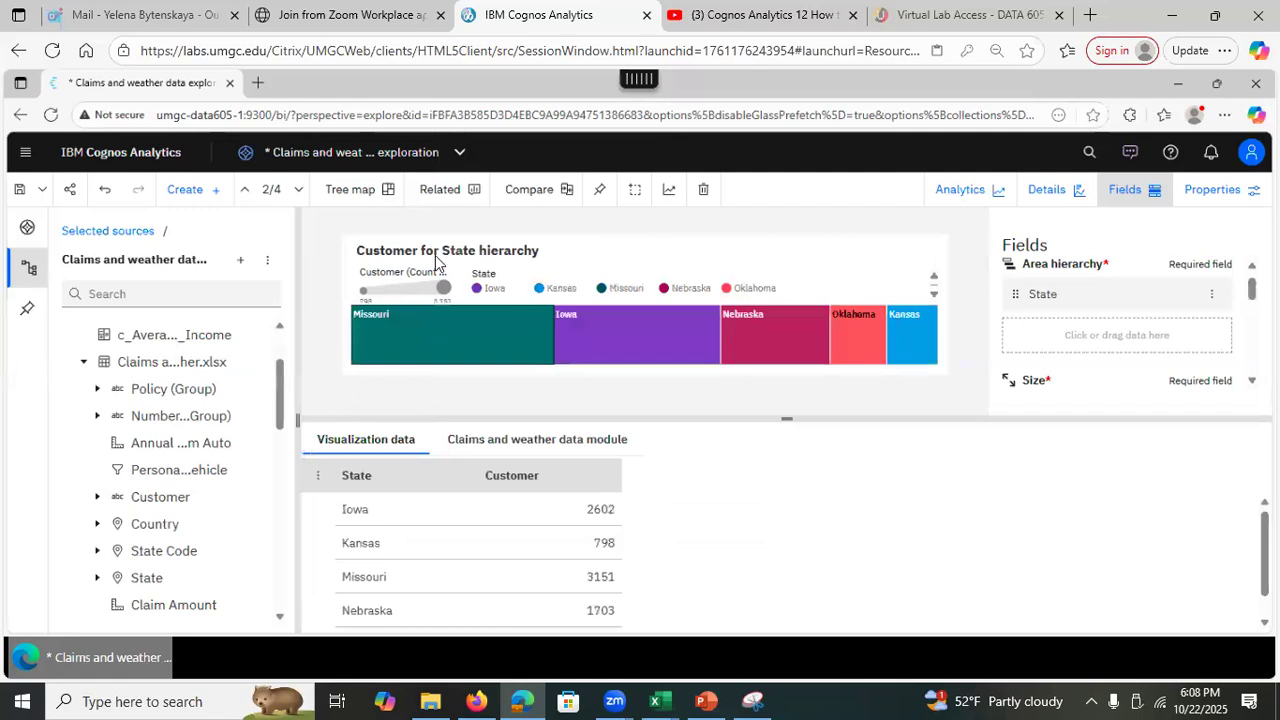
pyautogui.click(19, 189)
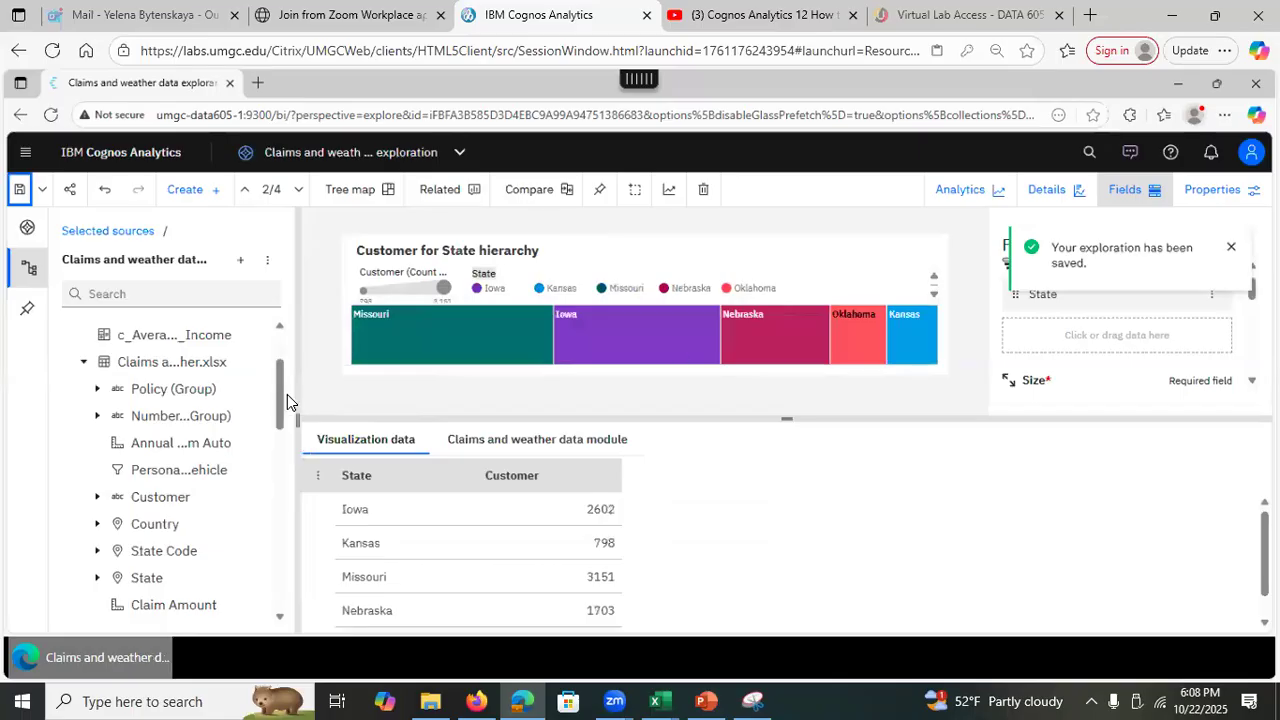
# Add a new single visualization card after the tree map card and choose Spiral as its visualization type.
pyautogui.click(28, 229)
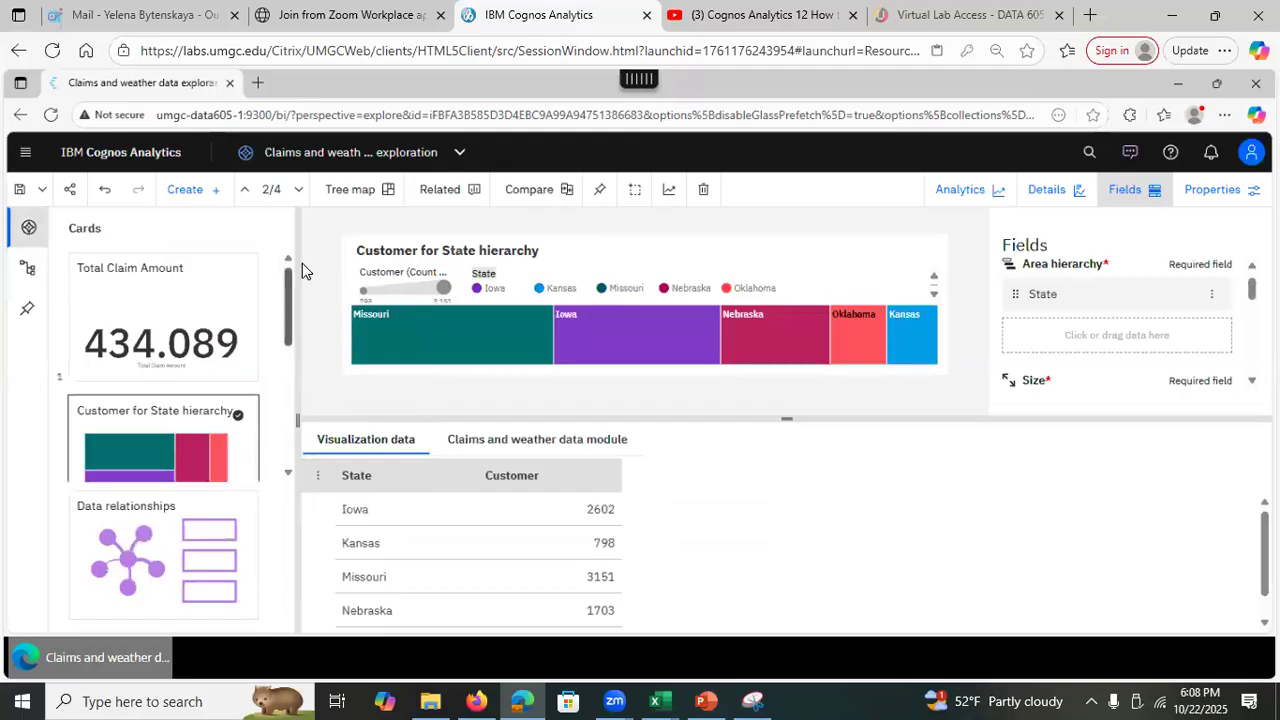
pyautogui.click(186, 189)
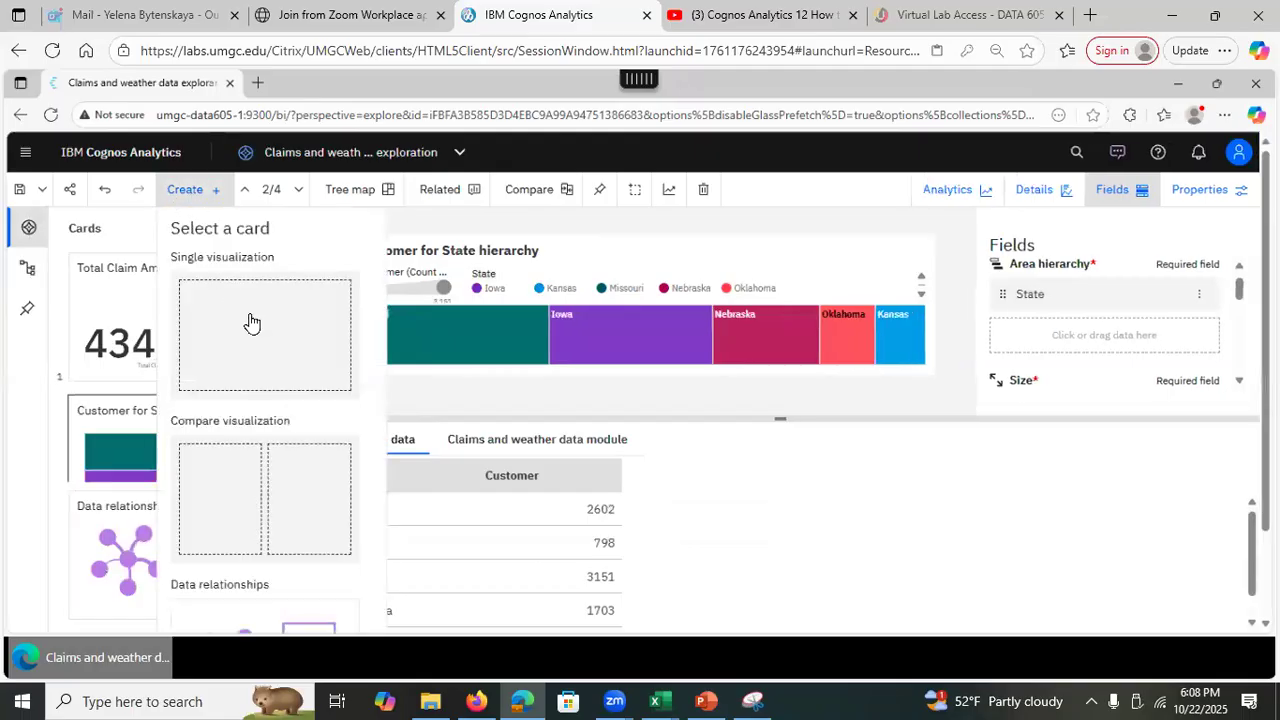
pyautogui.click(249, 320)
pyautogui.click(632, 336)
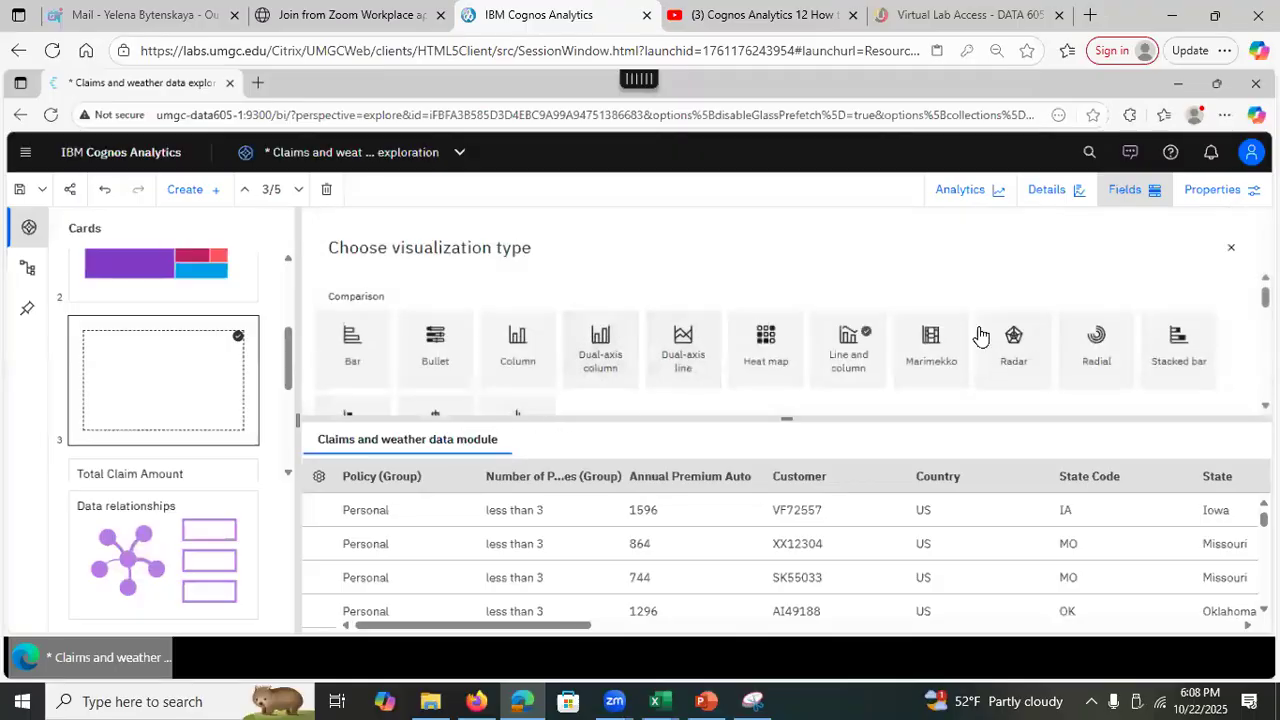
pyautogui.click(982, 336)
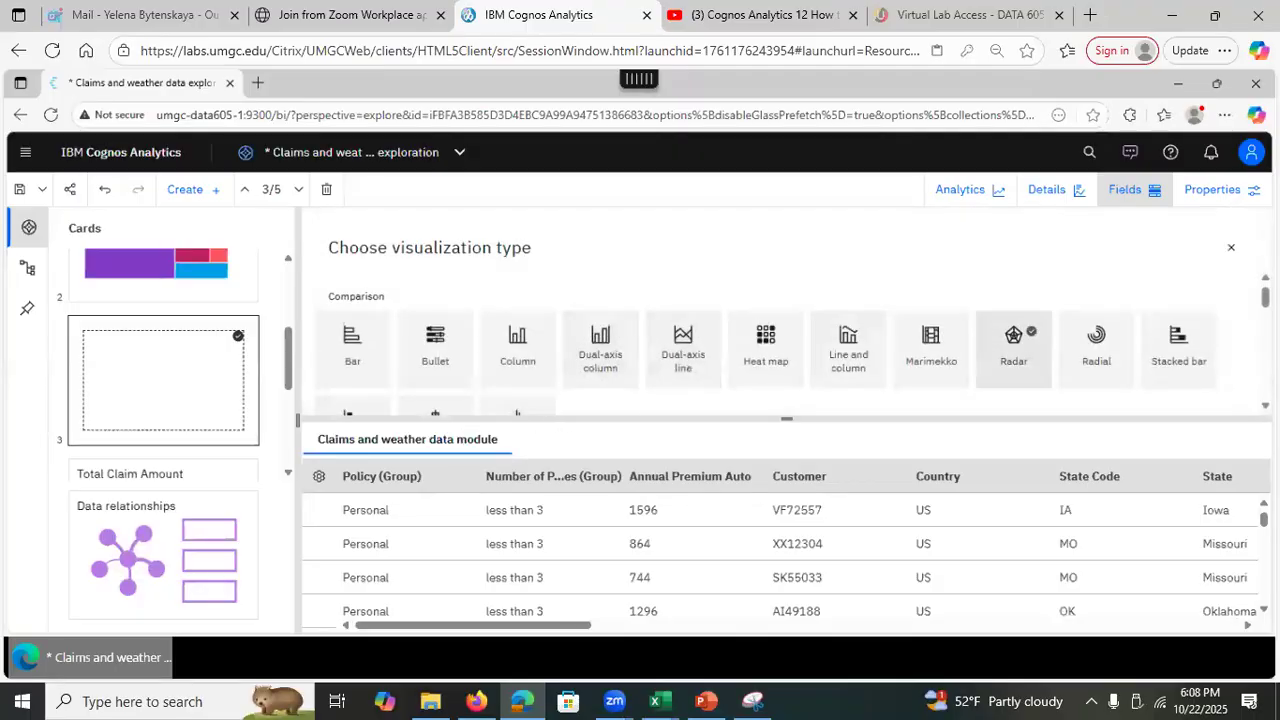
pyautogui.scroll(-3, 790, 340)
pyautogui.scroll(-2, 790, 340)
pyautogui.scroll(-5, 790, 340)
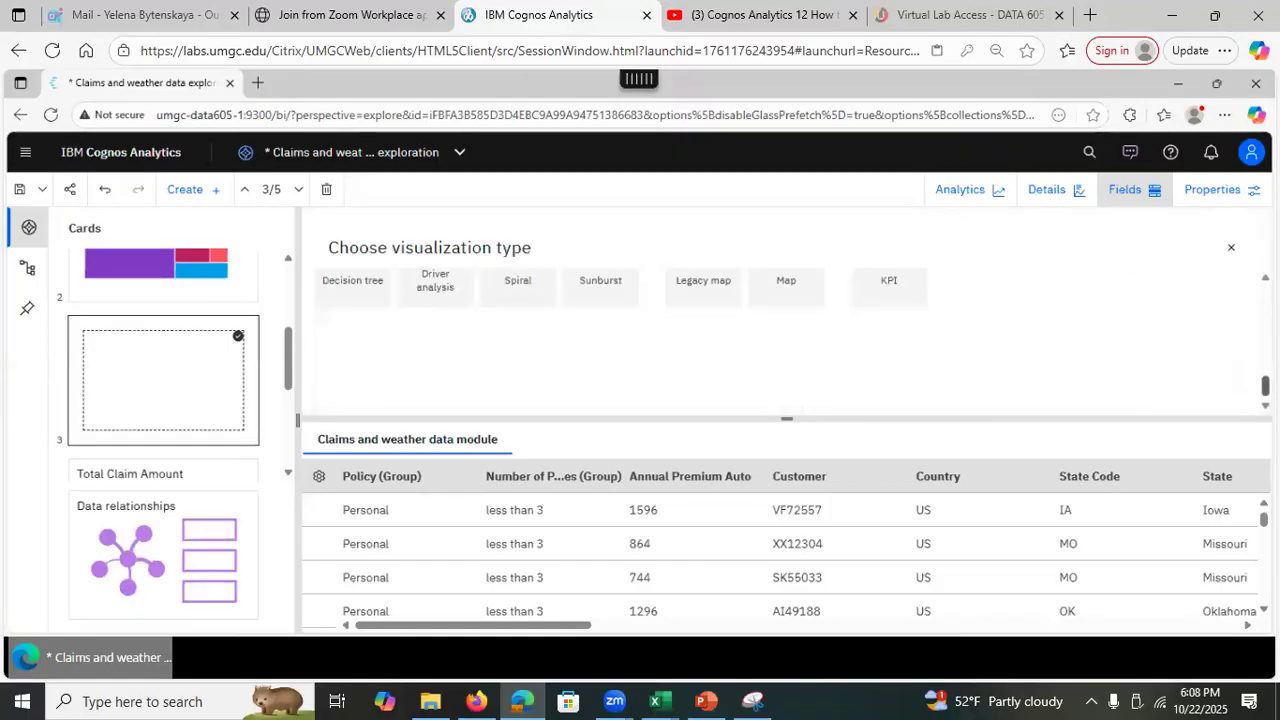
pyautogui.scroll(1, 1207, 277)
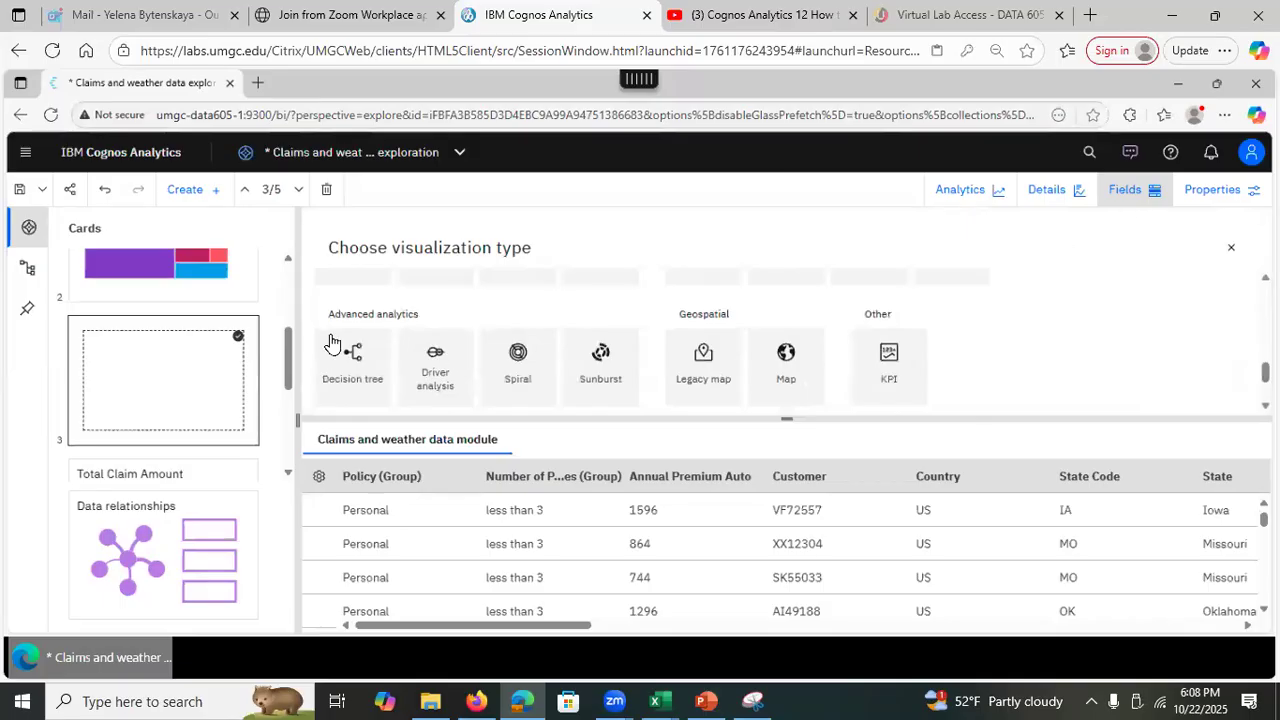
pyautogui.click(517, 362)
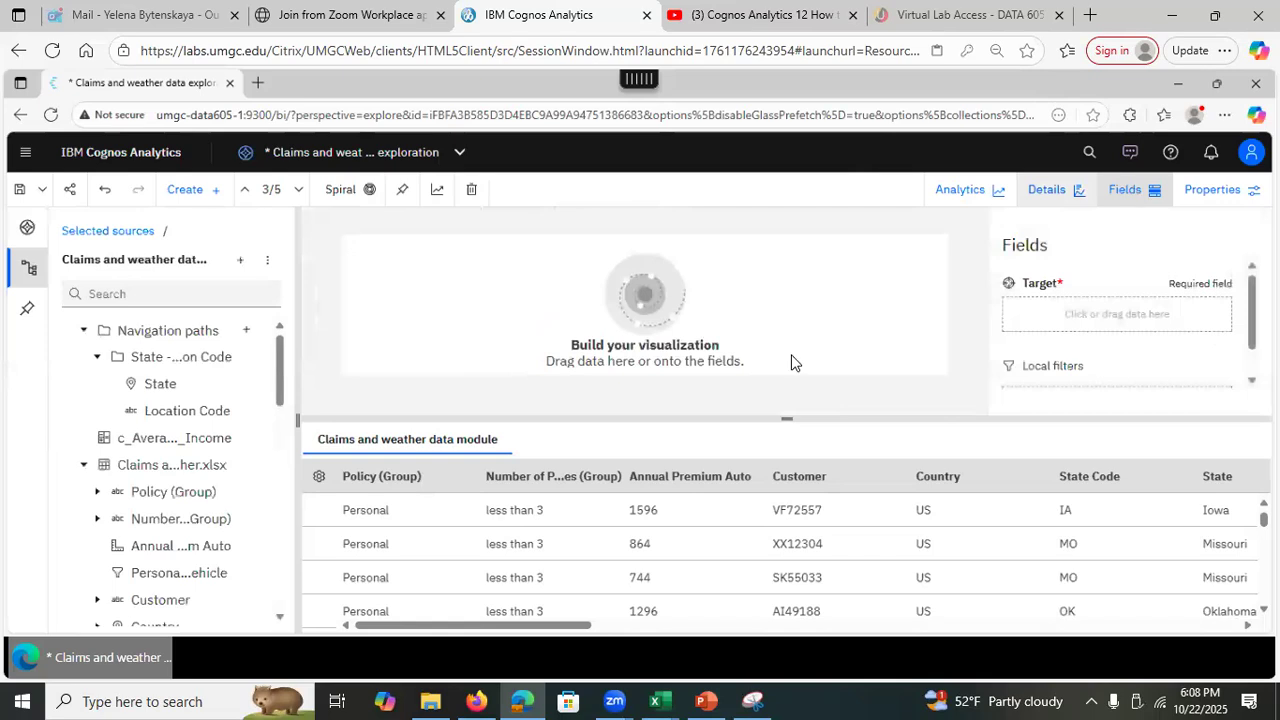
# Hide the data table and the sources list, and set Total Claim Amount as the spiral's target.
pyautogui.click(785, 418)
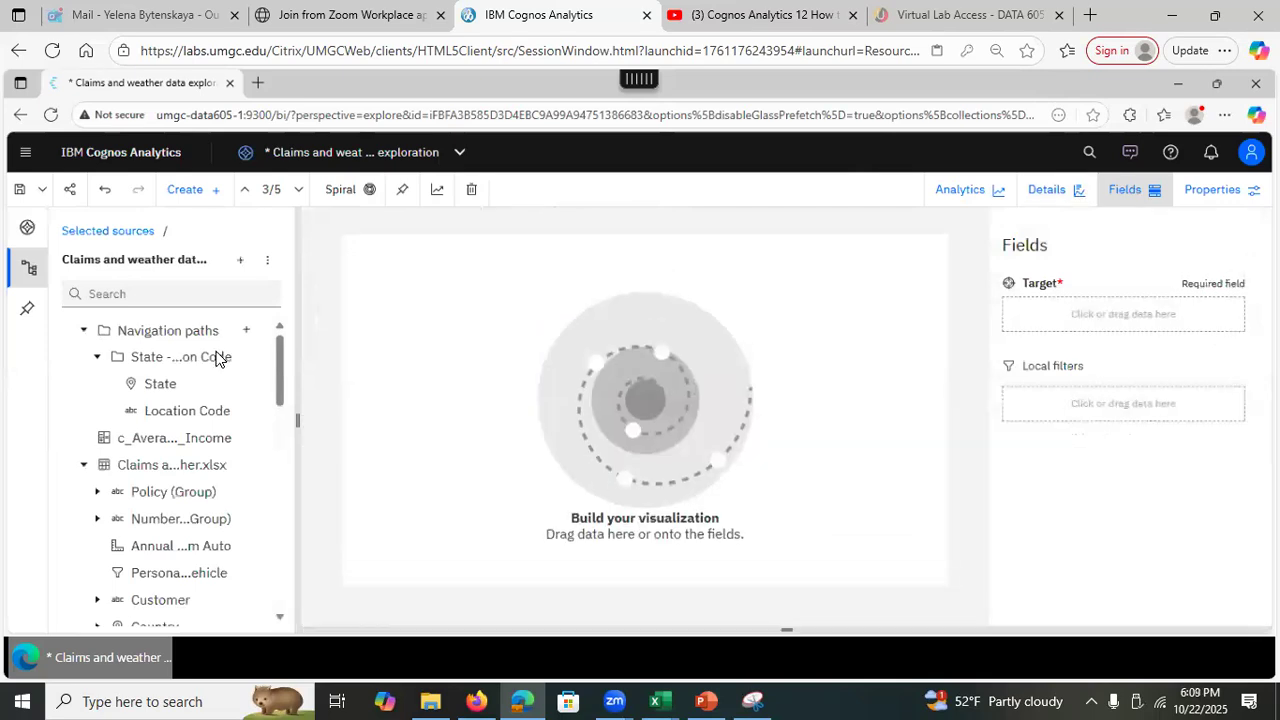
pyautogui.click(27, 270)
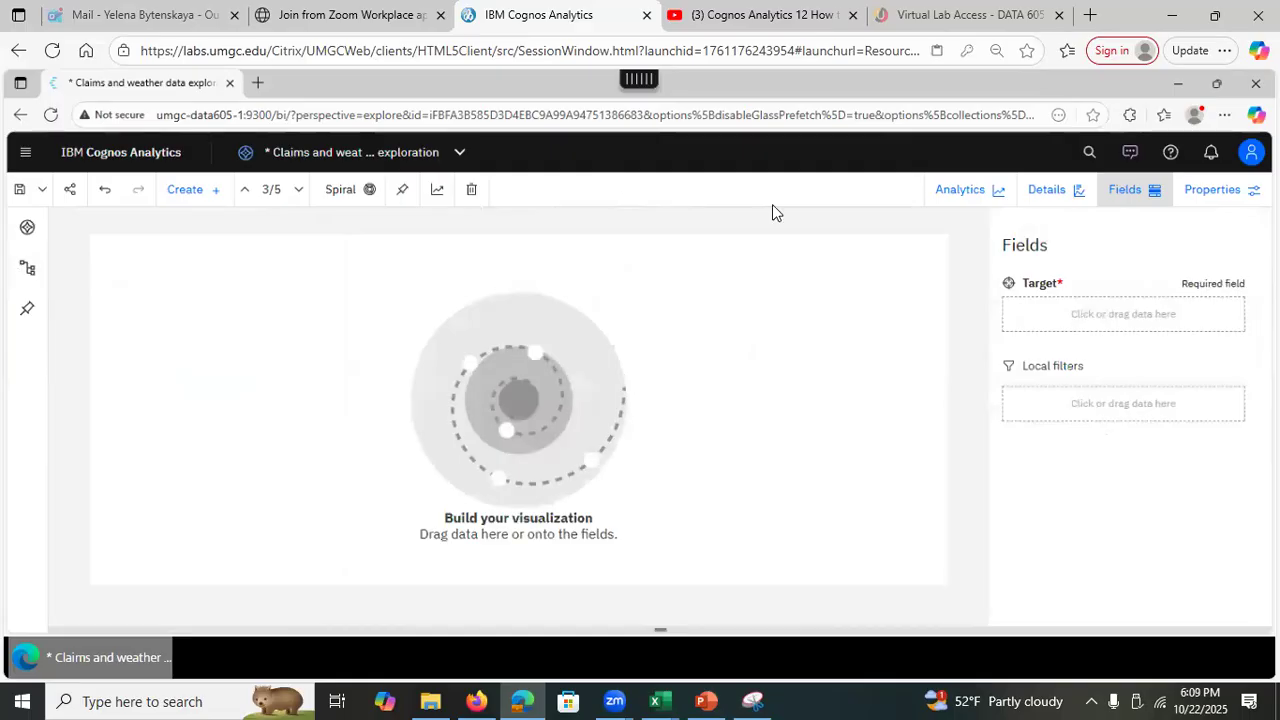
pyautogui.click(1058, 311)
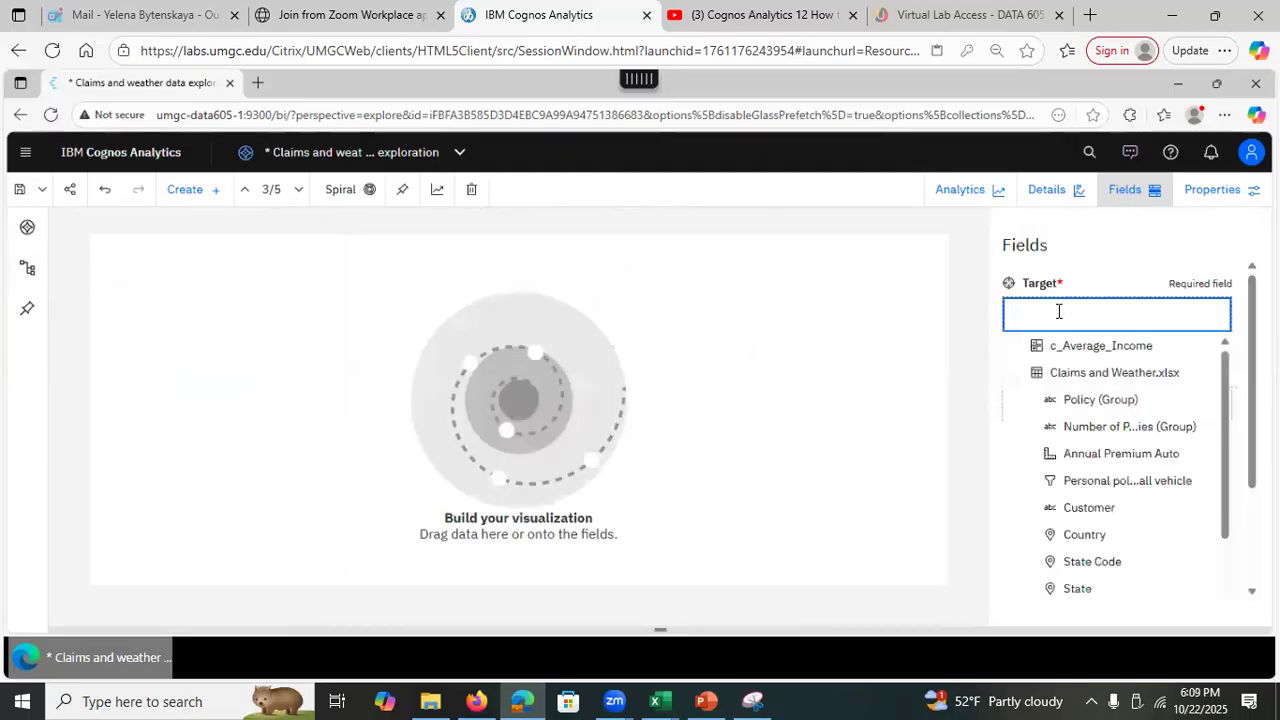
pyautogui.write('tot')
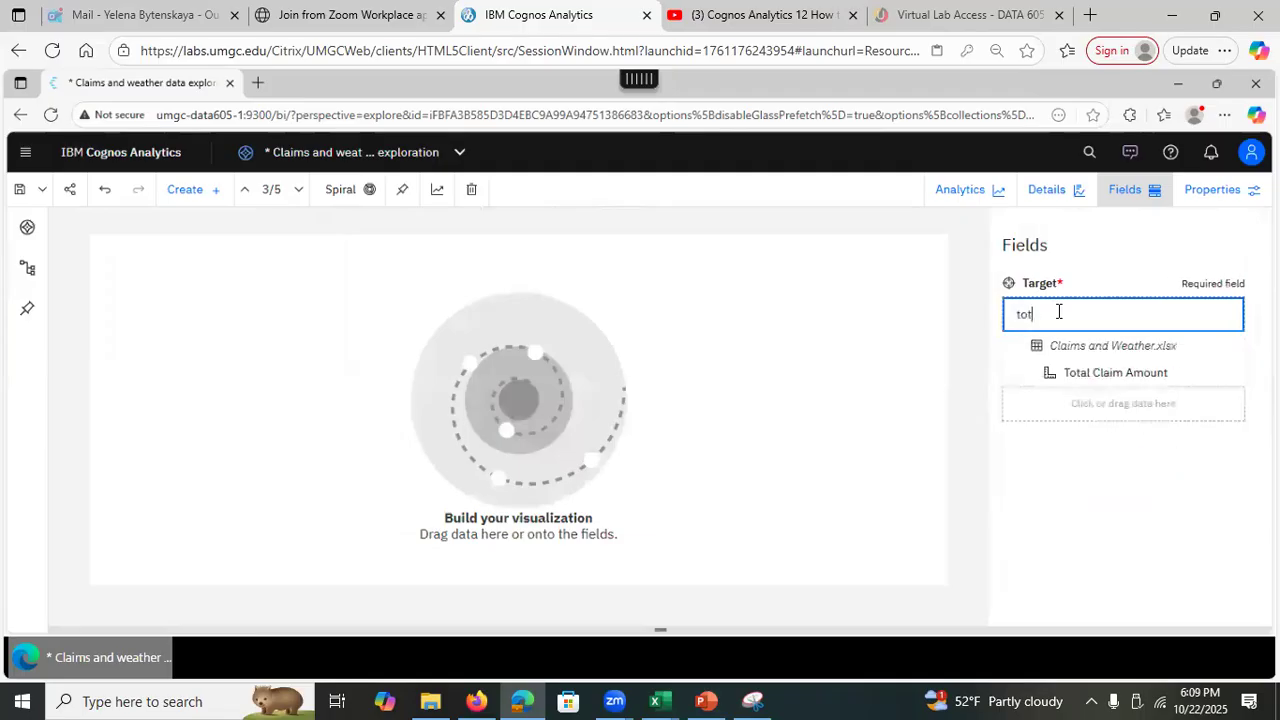
pyautogui.click(1078, 375)
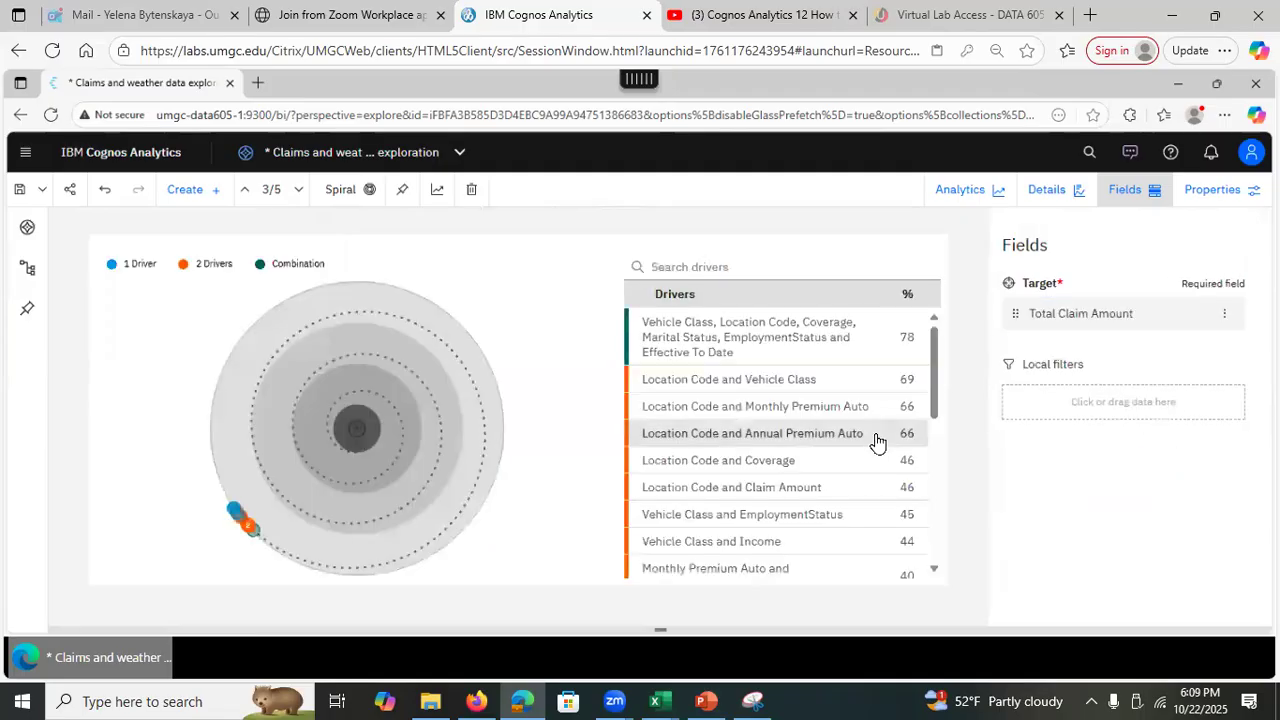
# Limit the spiral to single drivers of Total Claim Amount and examine the predictive strength of Location Code.
pyautogui.moveTo(878, 363)
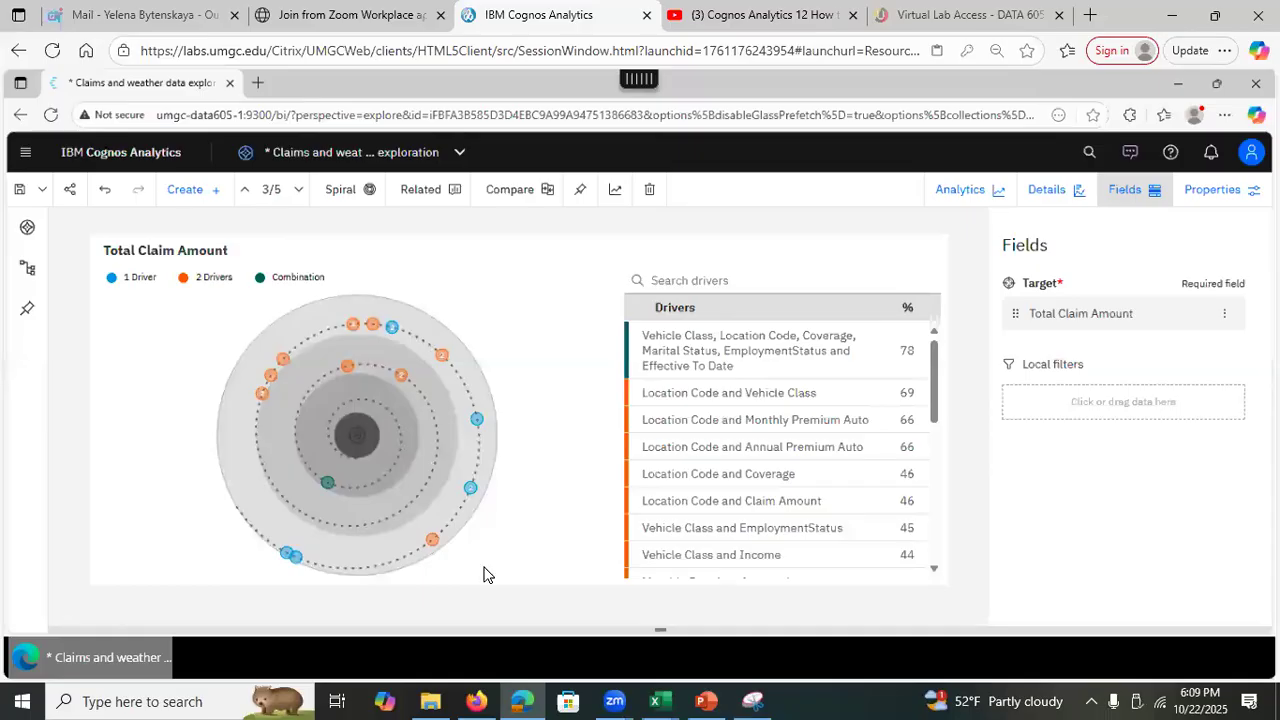
pyautogui.click(183, 277)
pyautogui.click(264, 277)
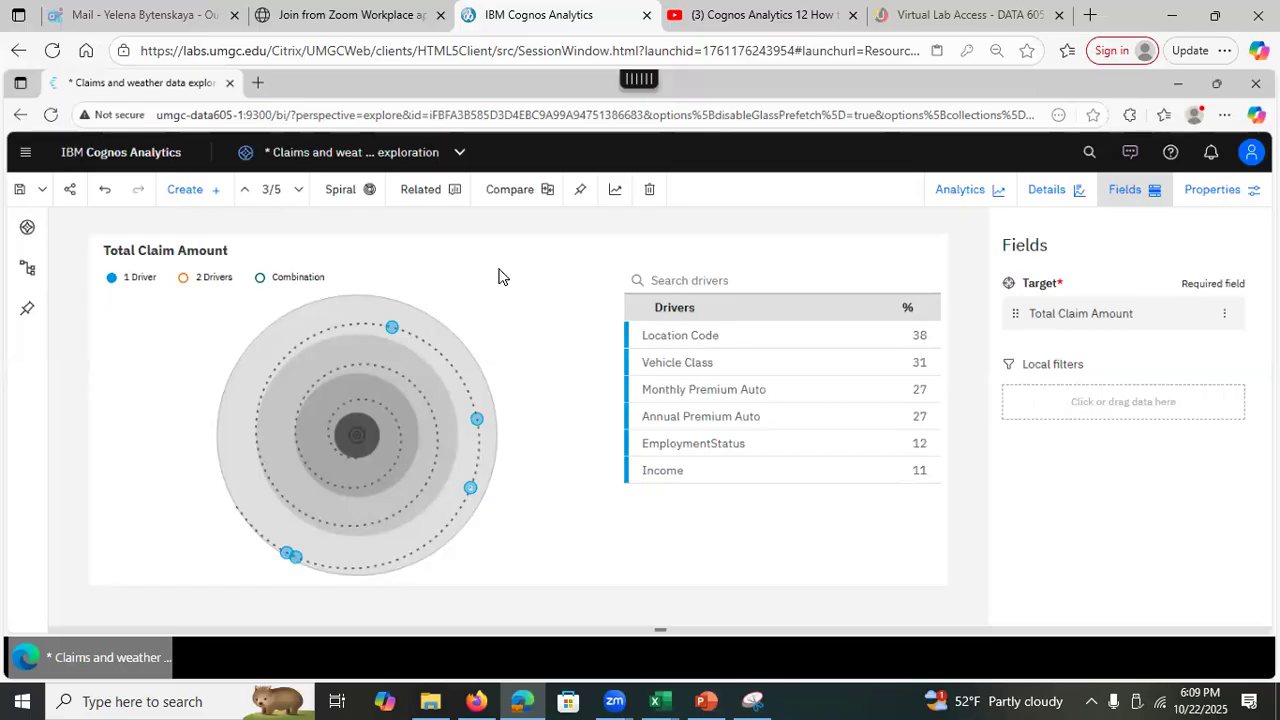
pyautogui.moveTo(655, 342)
pyautogui.moveTo(391, 336)
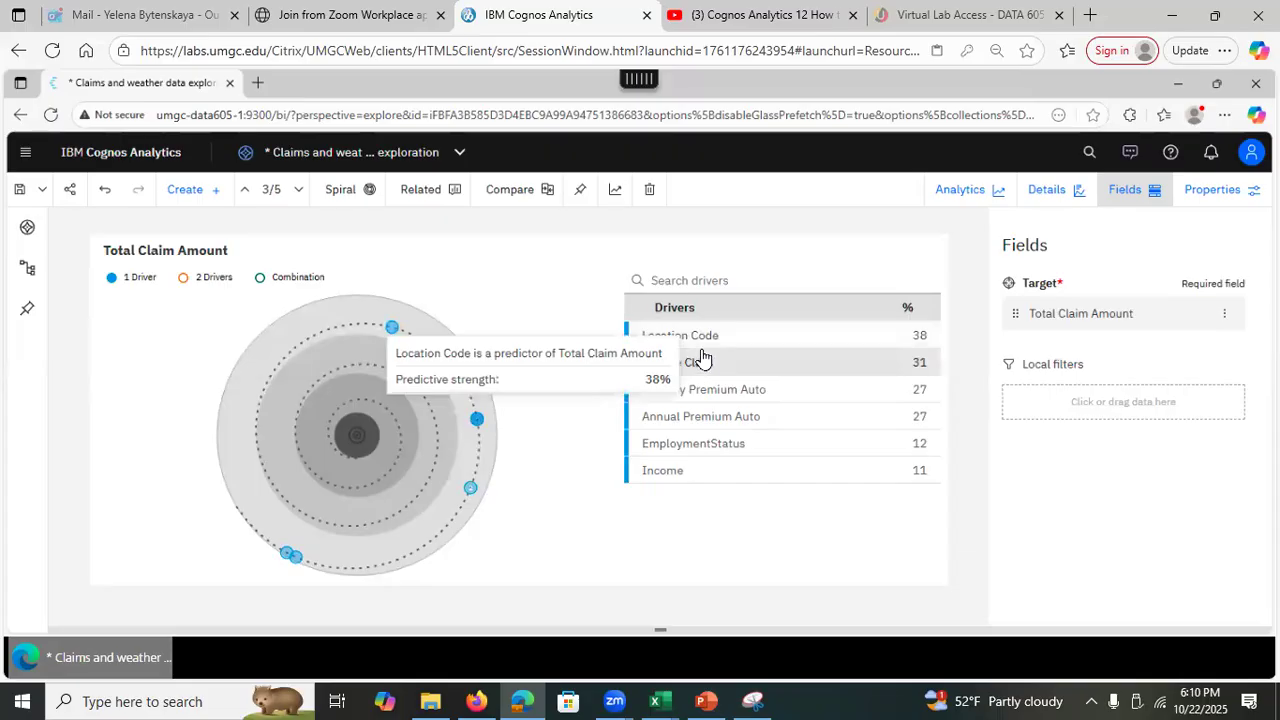
# Restore the two-driver and combination results in the spiral and save the exploration.
pyautogui.click(184, 280)
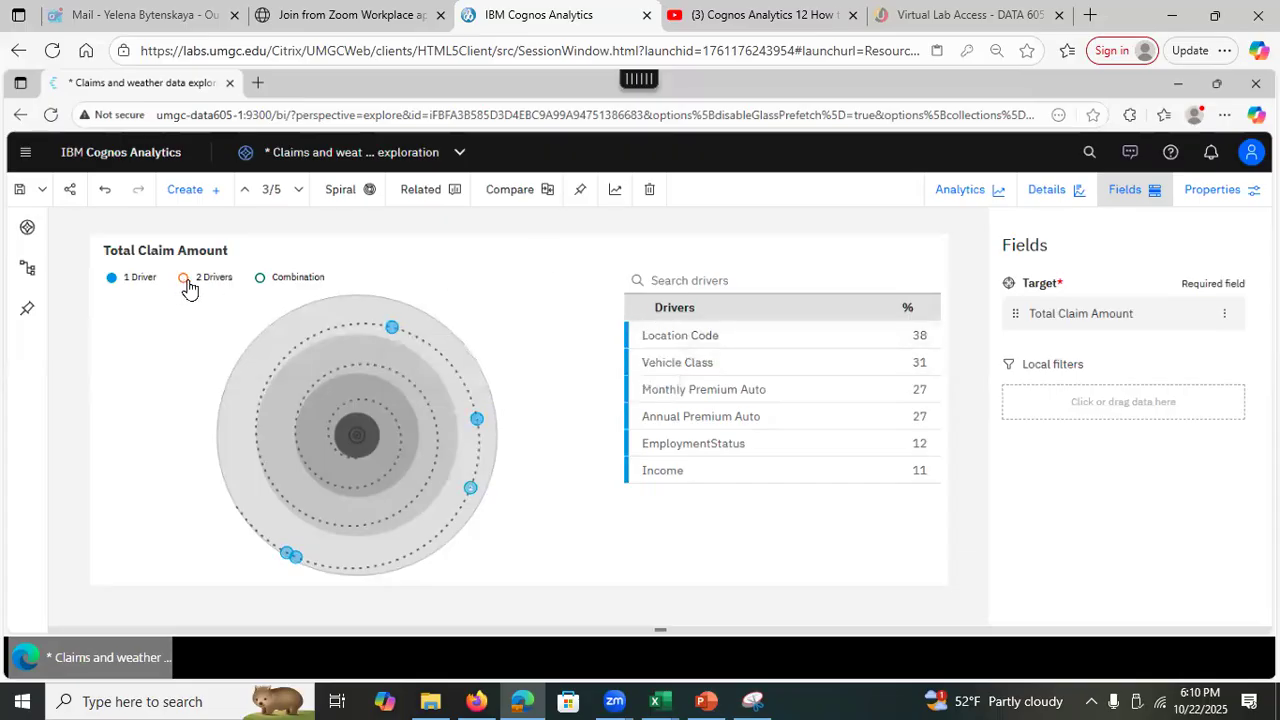
pyautogui.click(259, 281)
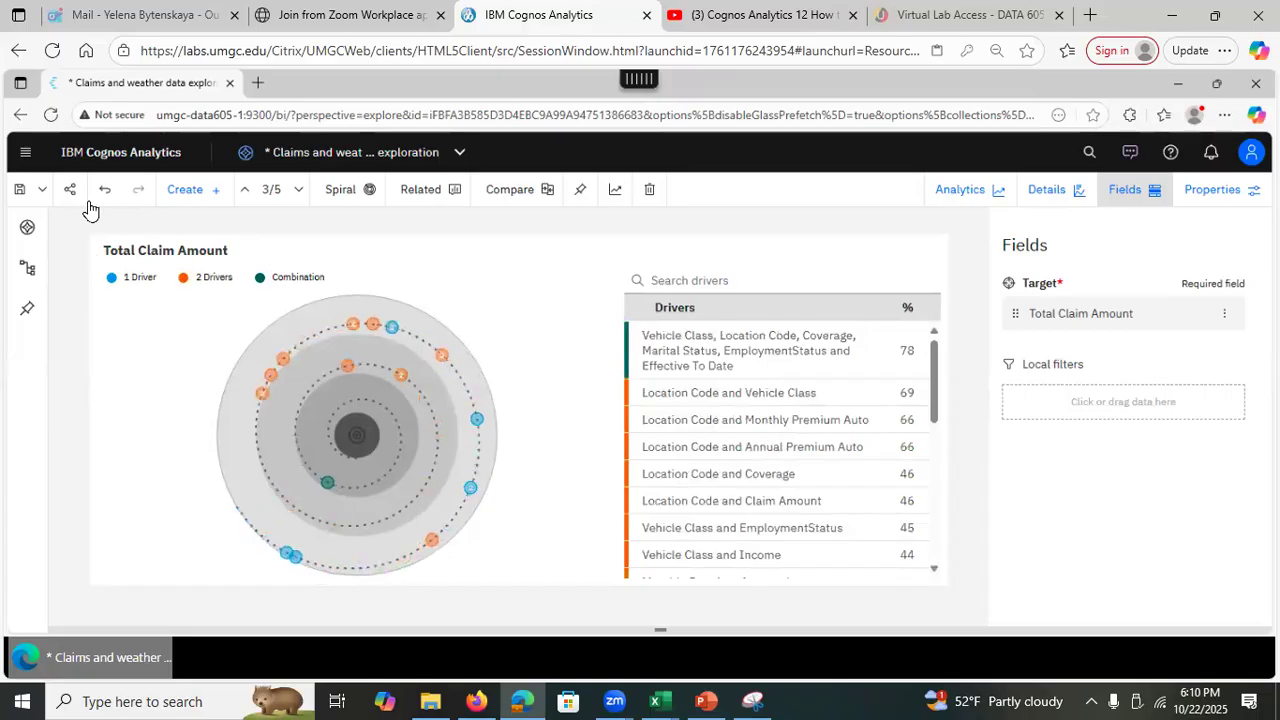
pyautogui.click(19, 189)
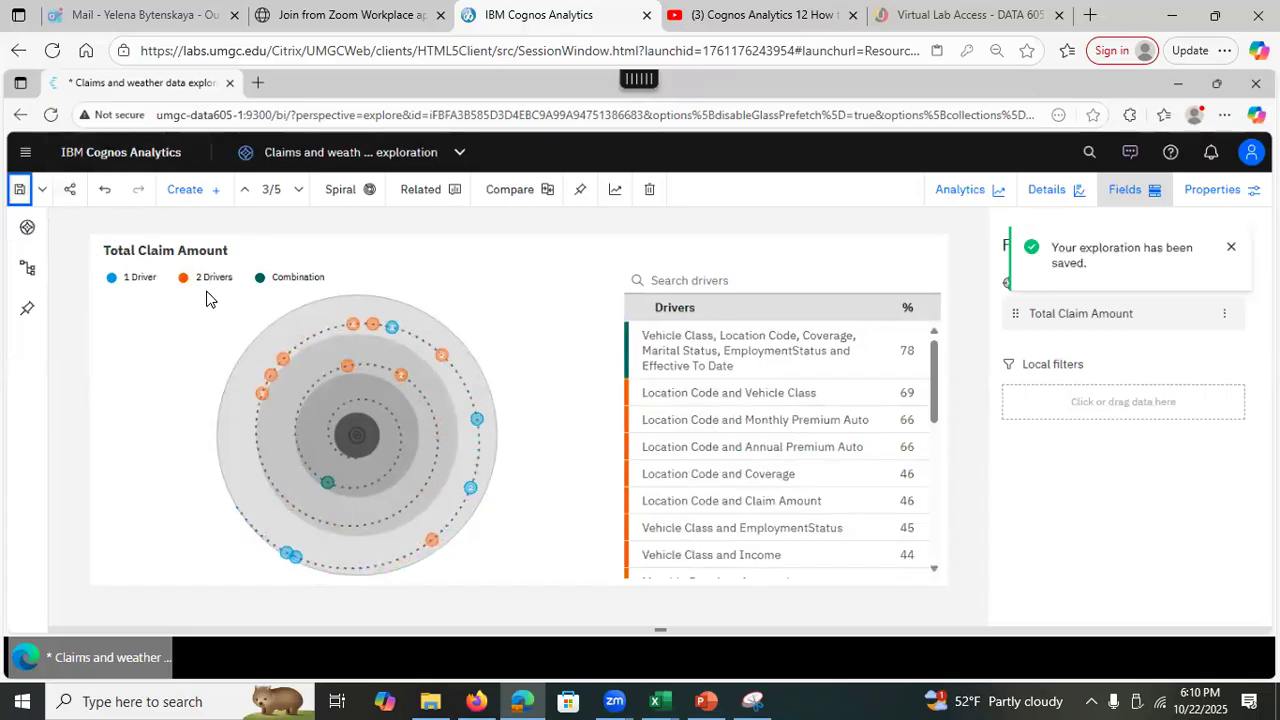
# Show the cards list and open the Total Claim Amount driver analysis card.
pyautogui.click(26, 229)
pyautogui.moveTo(272, 330); pyautogui.dragTo(274, 400)
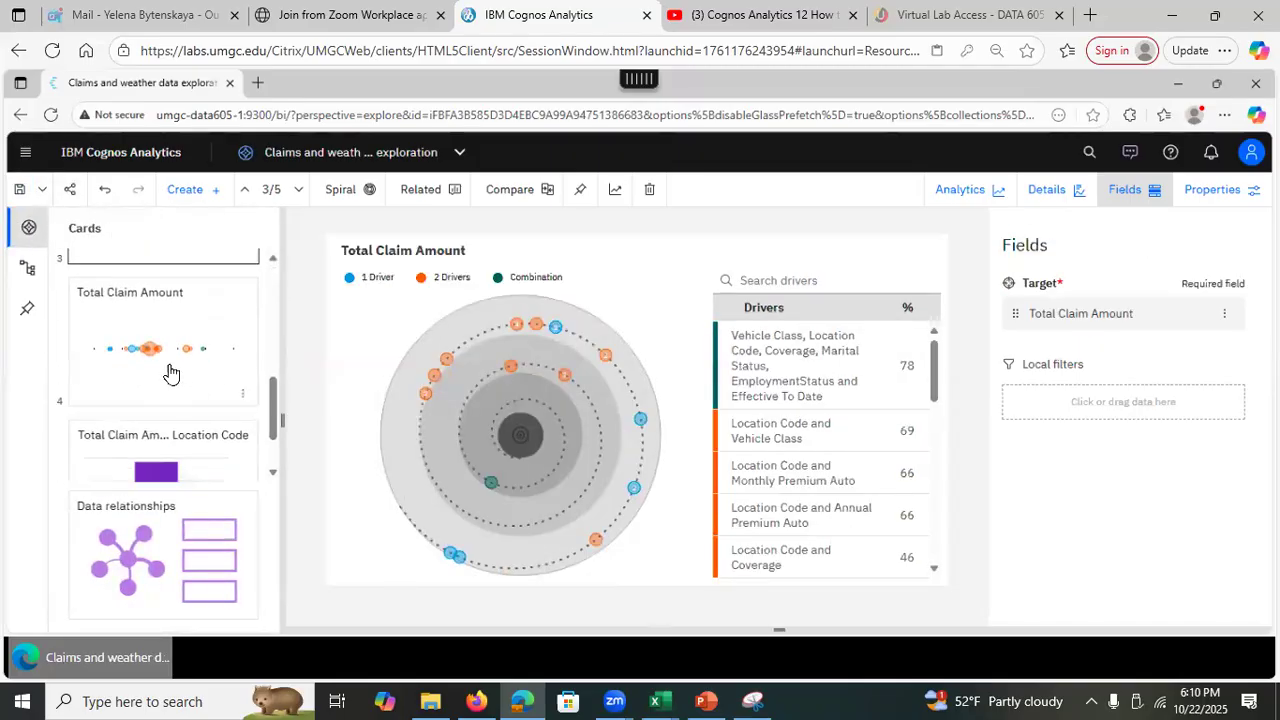
pyautogui.click(170, 372)
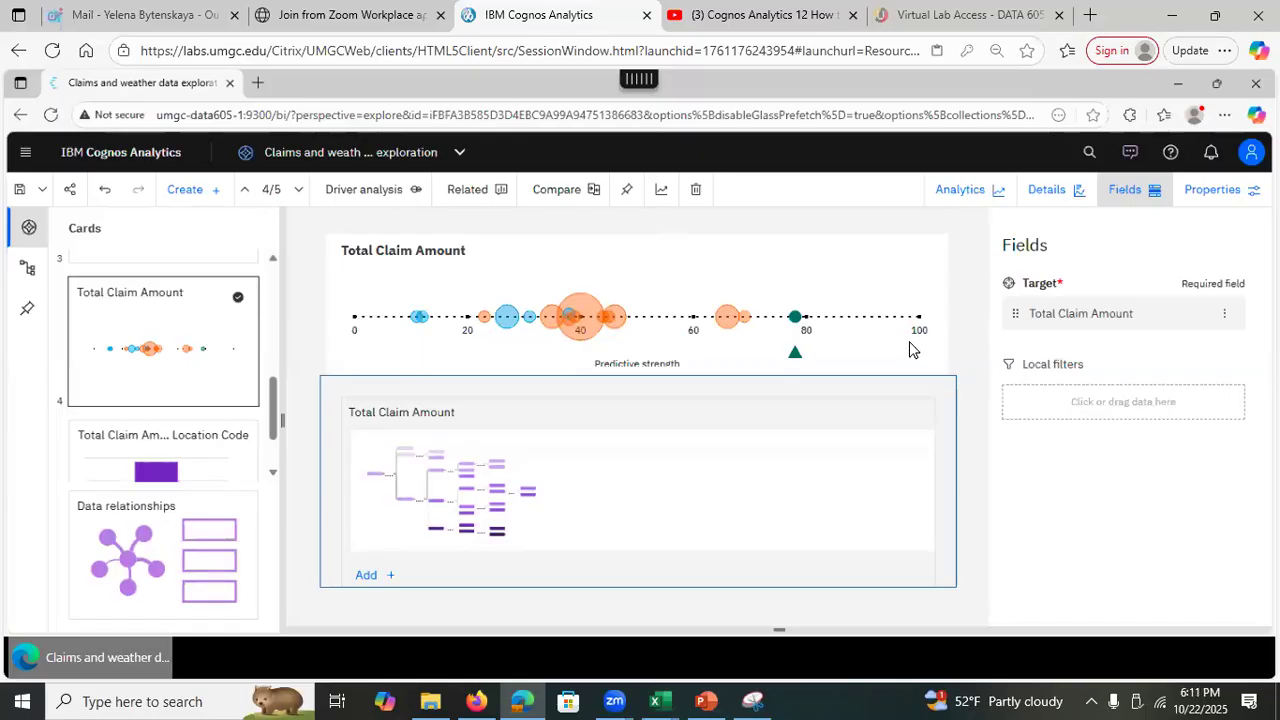
# Examine the weakest single driver and the Claim Amount and Number of Policies pair, and reselect the combination driver.
pyautogui.click(416, 326)
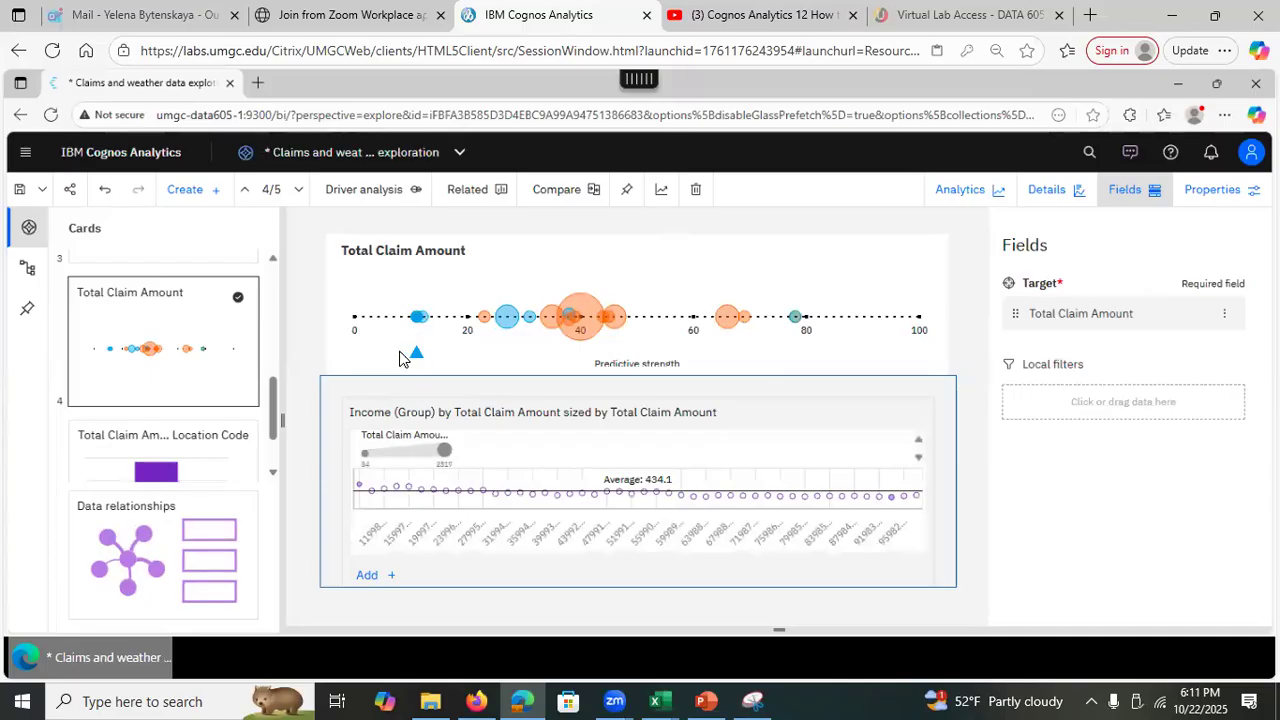
pyautogui.click(483, 322)
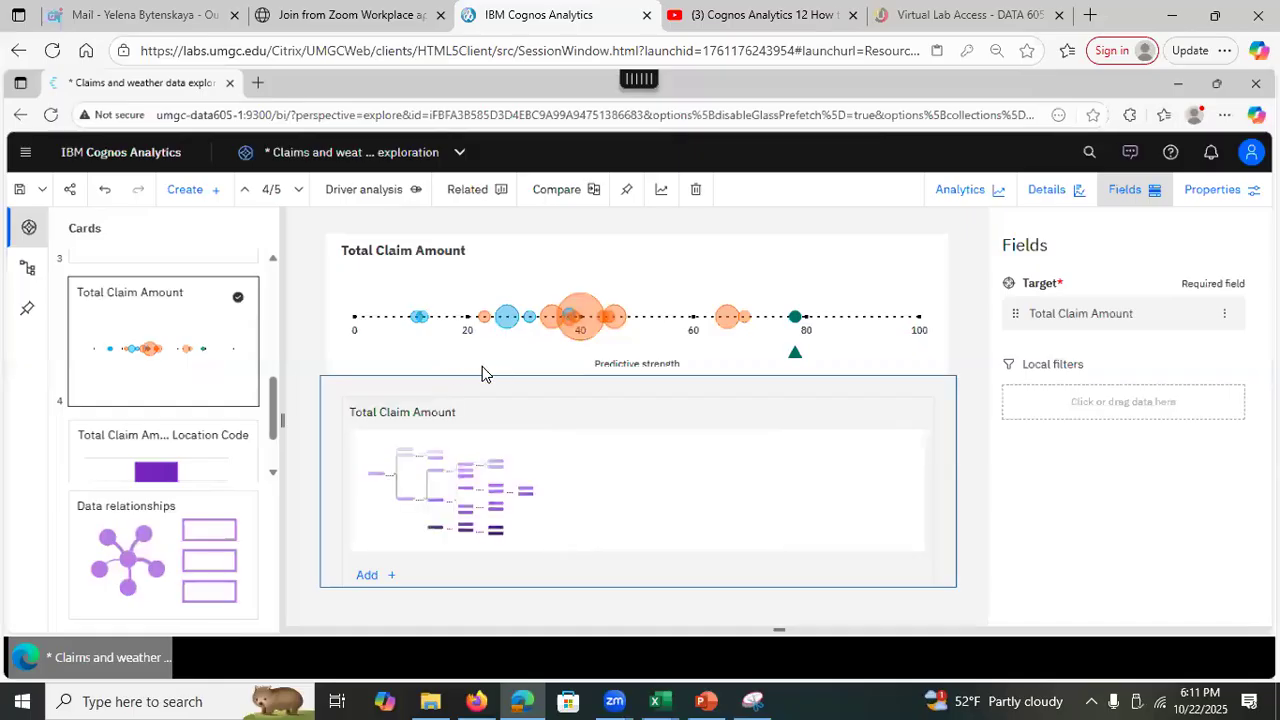
pyautogui.click(483, 320)
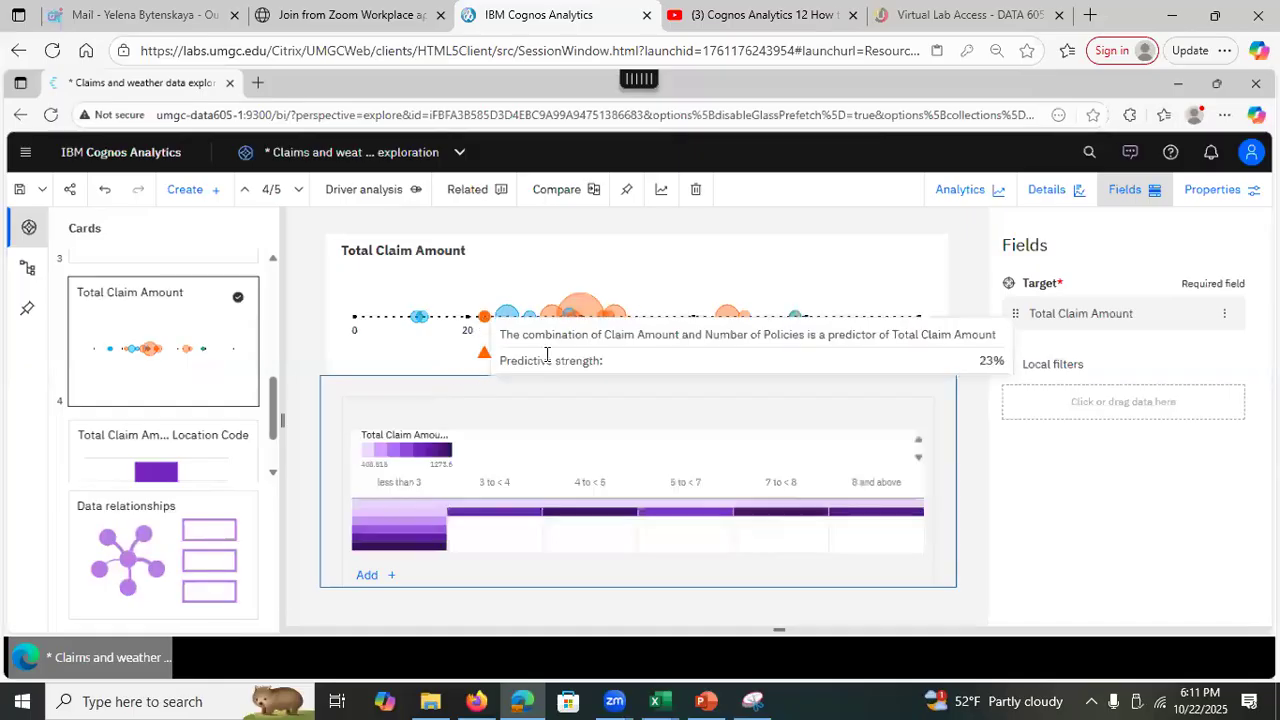
pyautogui.click(795, 317)
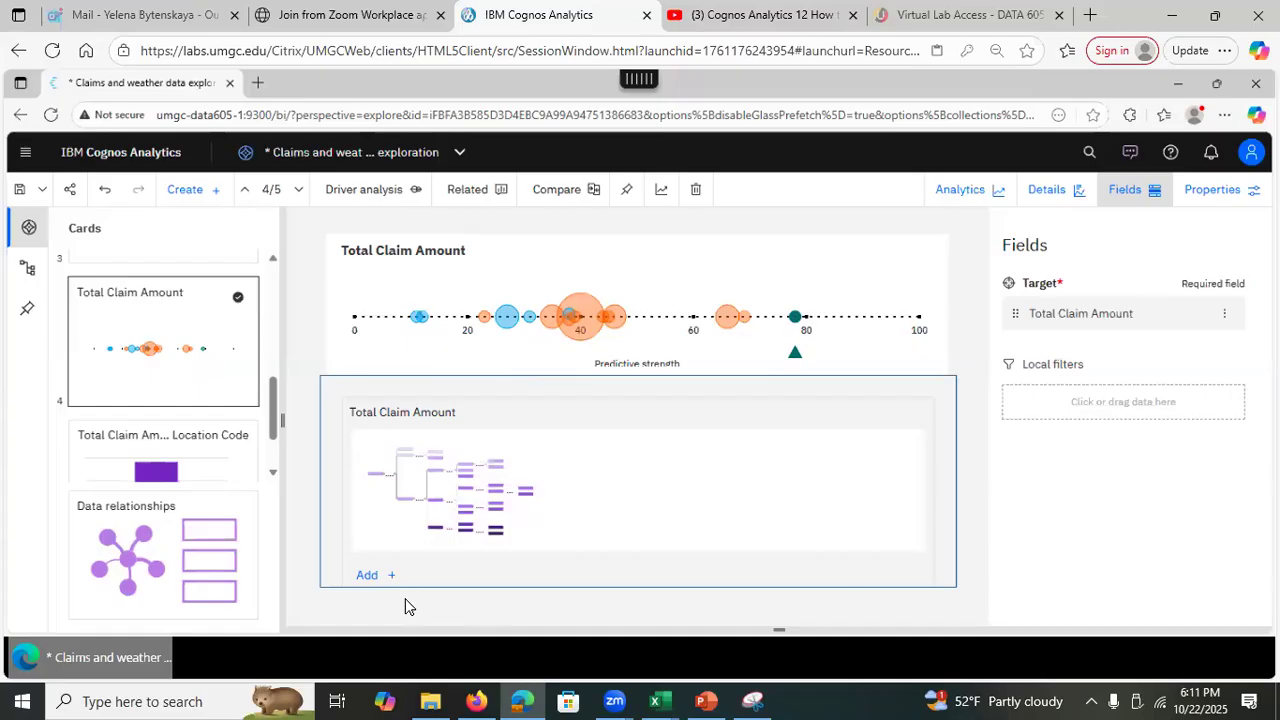
# Add the combination driver's Total Claim Amount decision tree to the exploration as a new card and open it.
pyautogui.click(368, 576)
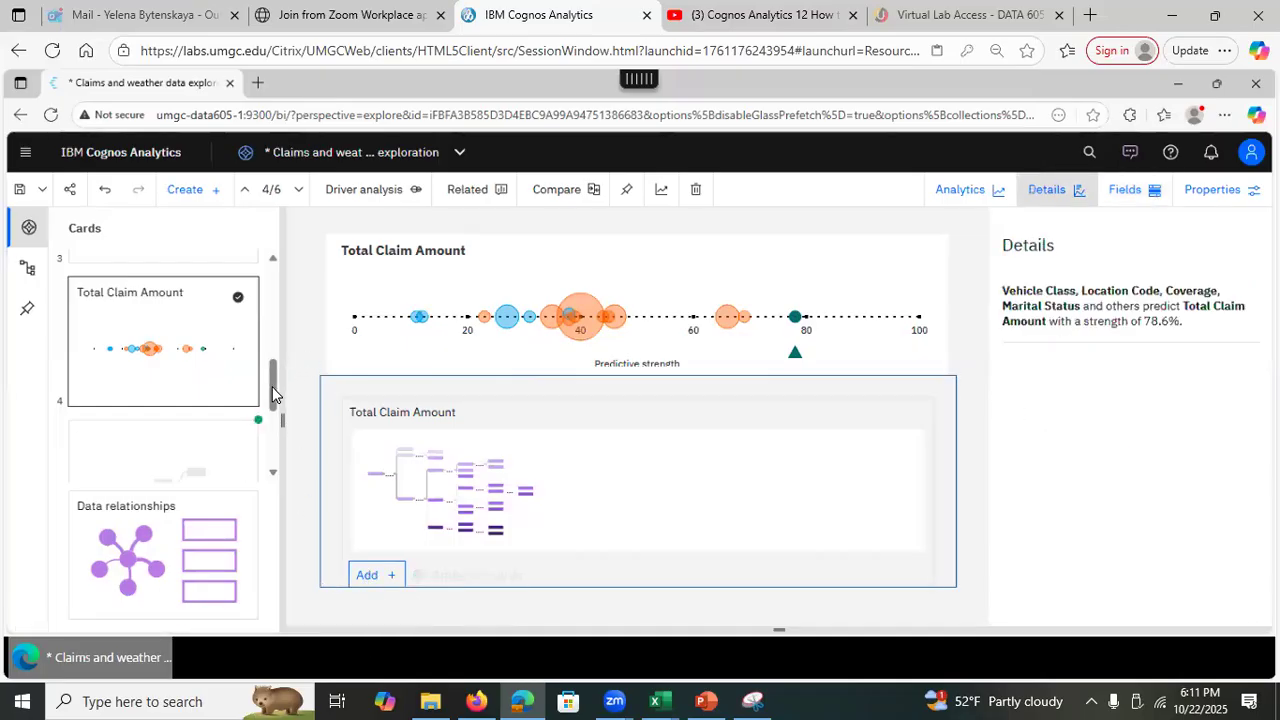
pyautogui.scroll(2, 277, 338)
pyautogui.moveTo(275, 331); pyautogui.dragTo(283, 404)
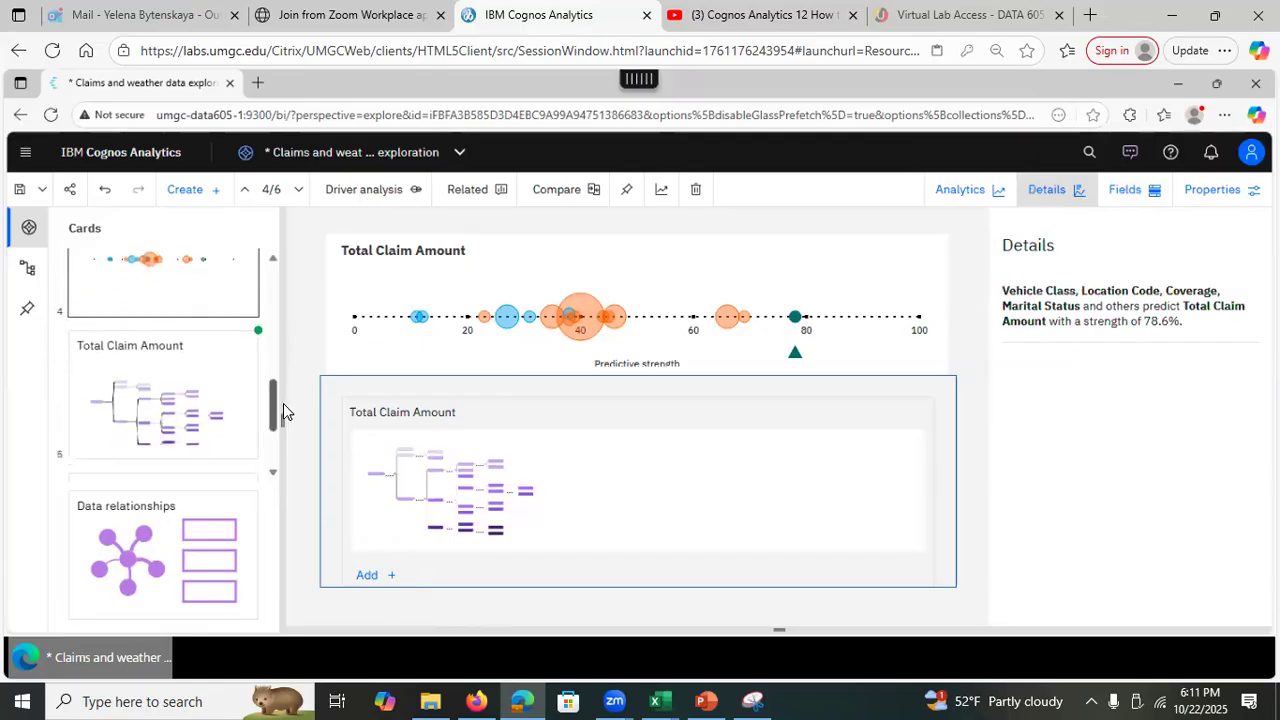
pyautogui.click(215, 391)
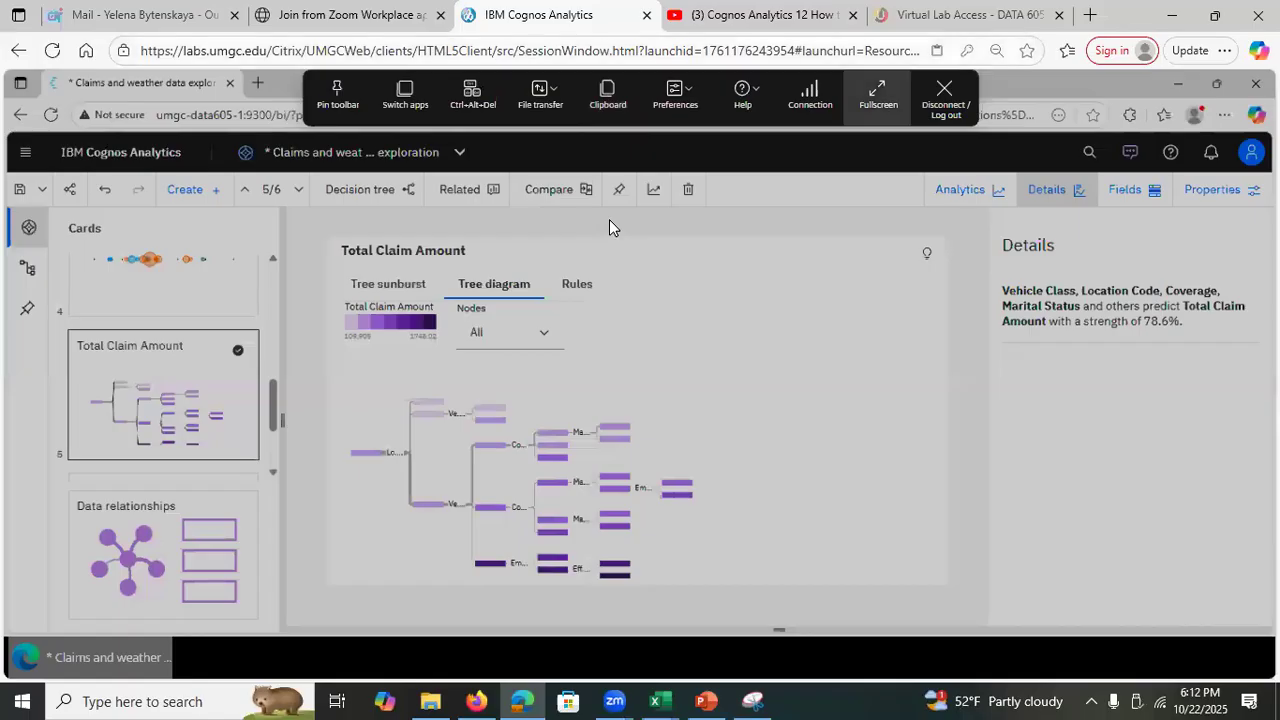
# Enlarge the remote session to full screen, hide the cards list, and inspect the root node of the tree diagram.
pyautogui.click(878, 95)
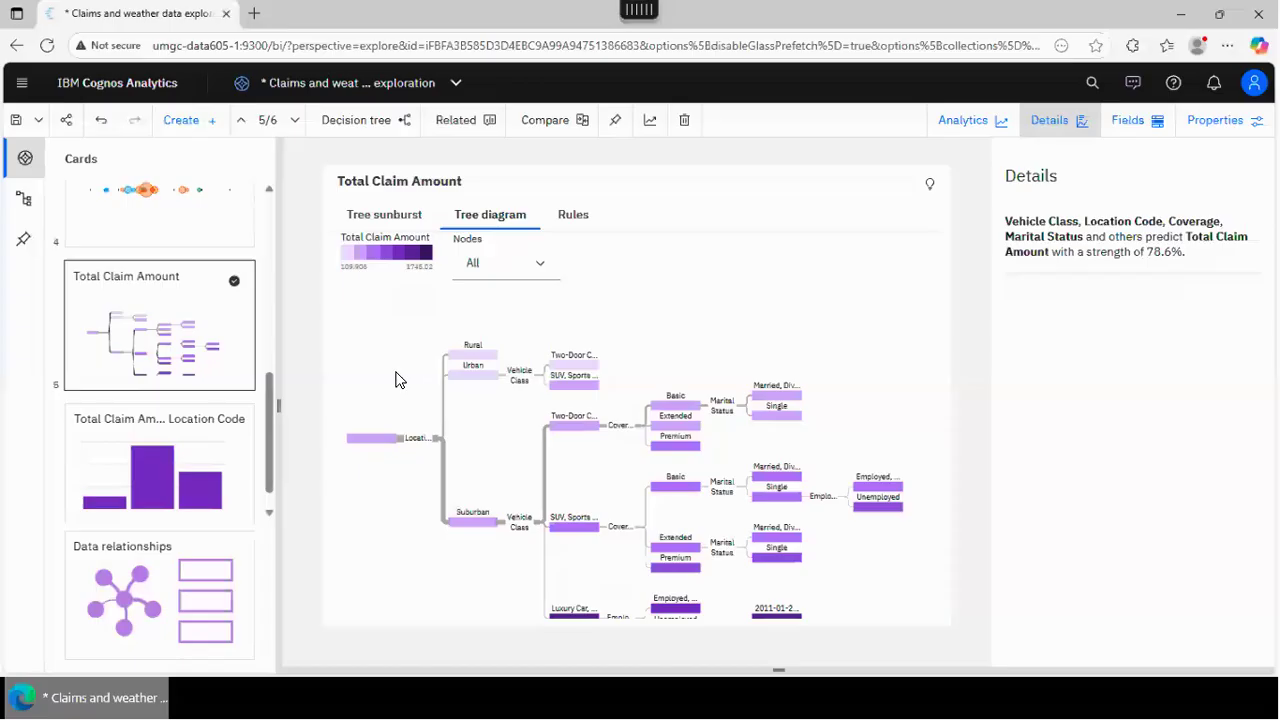
pyautogui.click(22, 156)
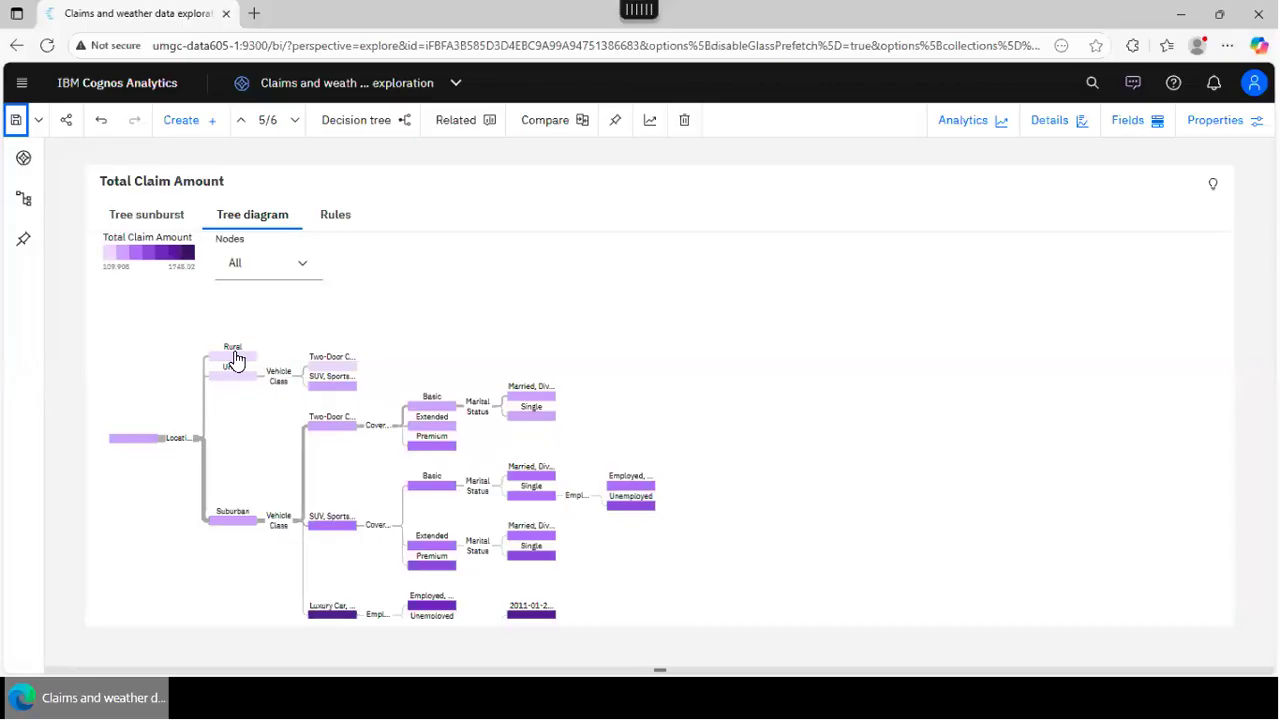
pyautogui.click(139, 443)
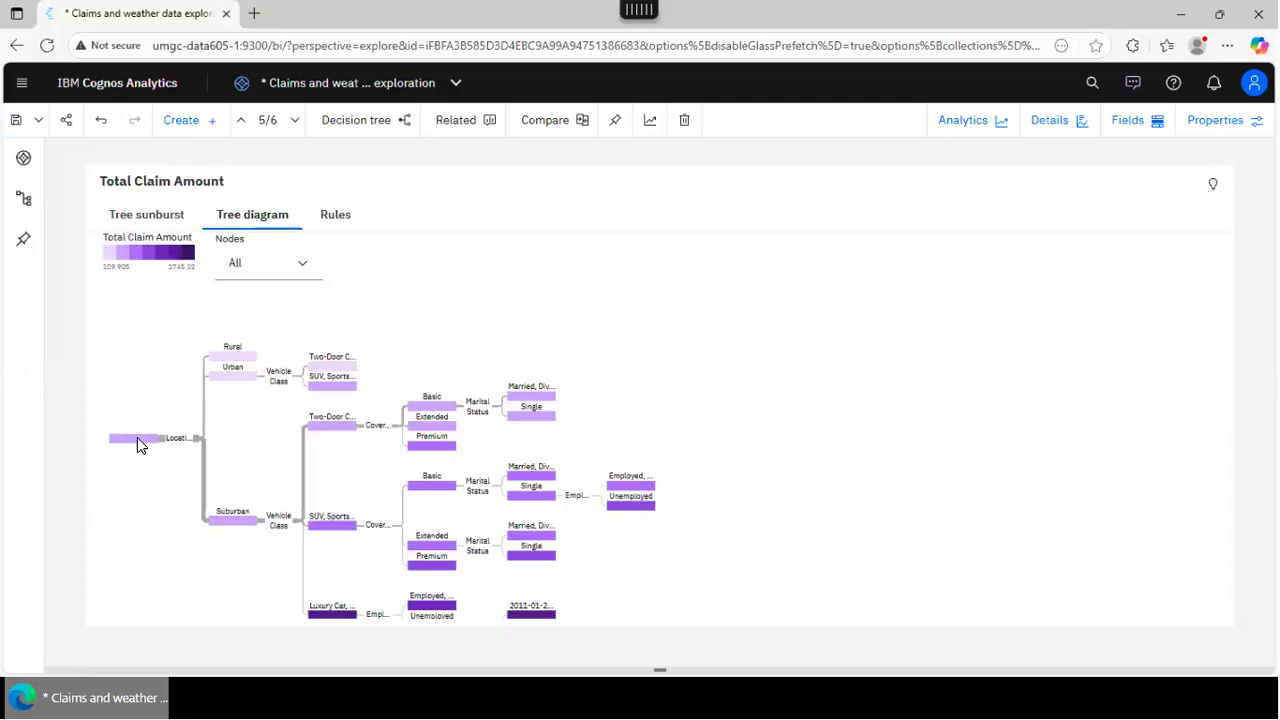
pyautogui.moveTo(139, 449)
# Collapse the tree diagram's branches until only the Rural, Urban and Suburban location nodes are shown.
pyautogui.click(435, 488)
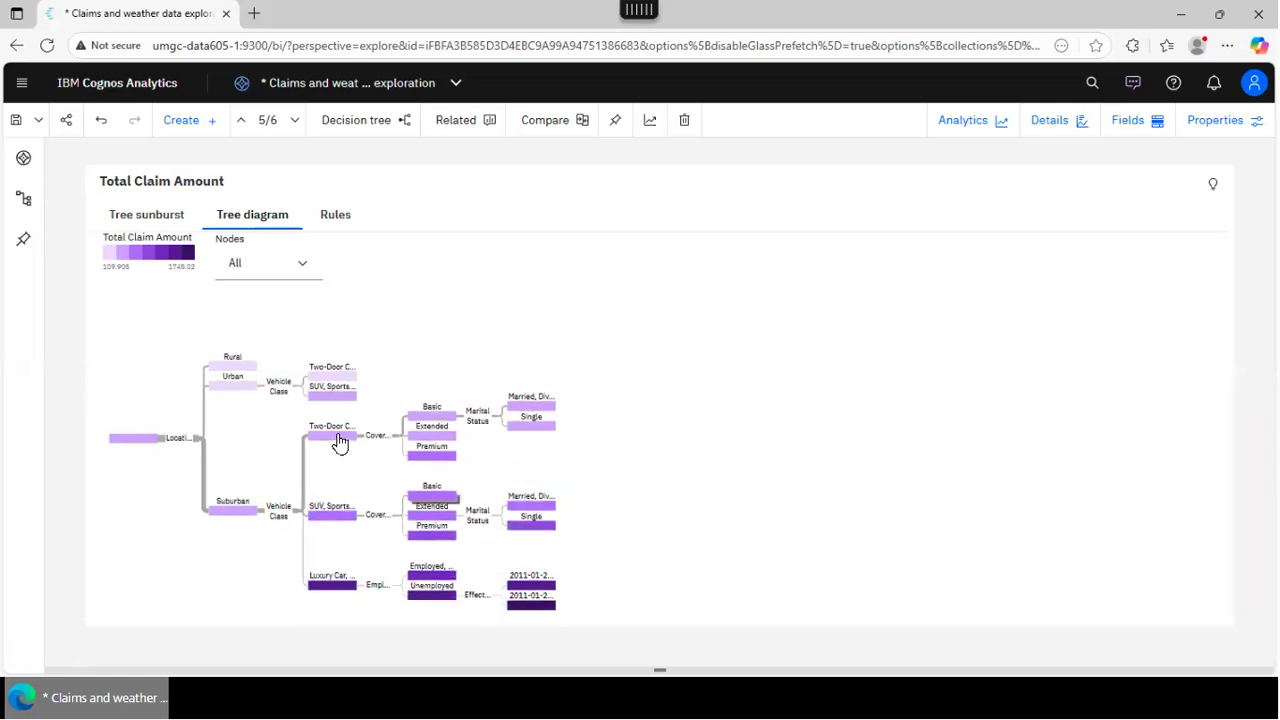
pyautogui.click(340, 445)
pyautogui.click(341, 478)
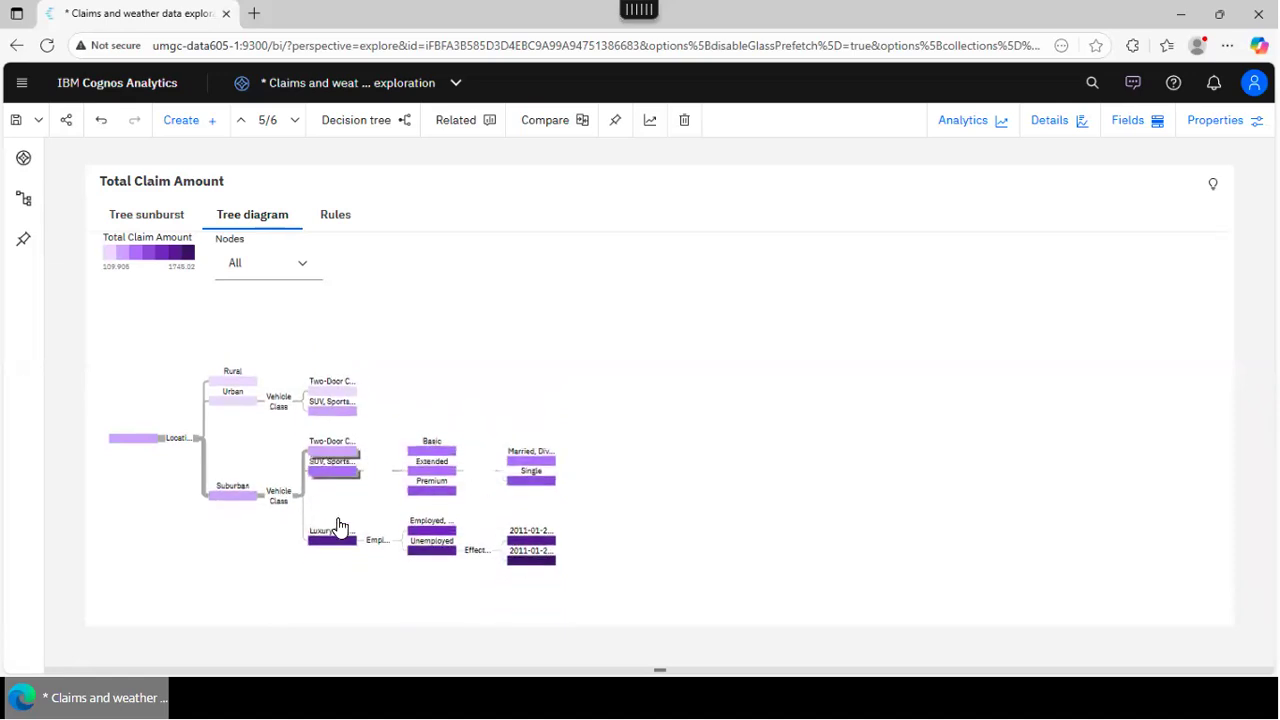
pyautogui.click(338, 510)
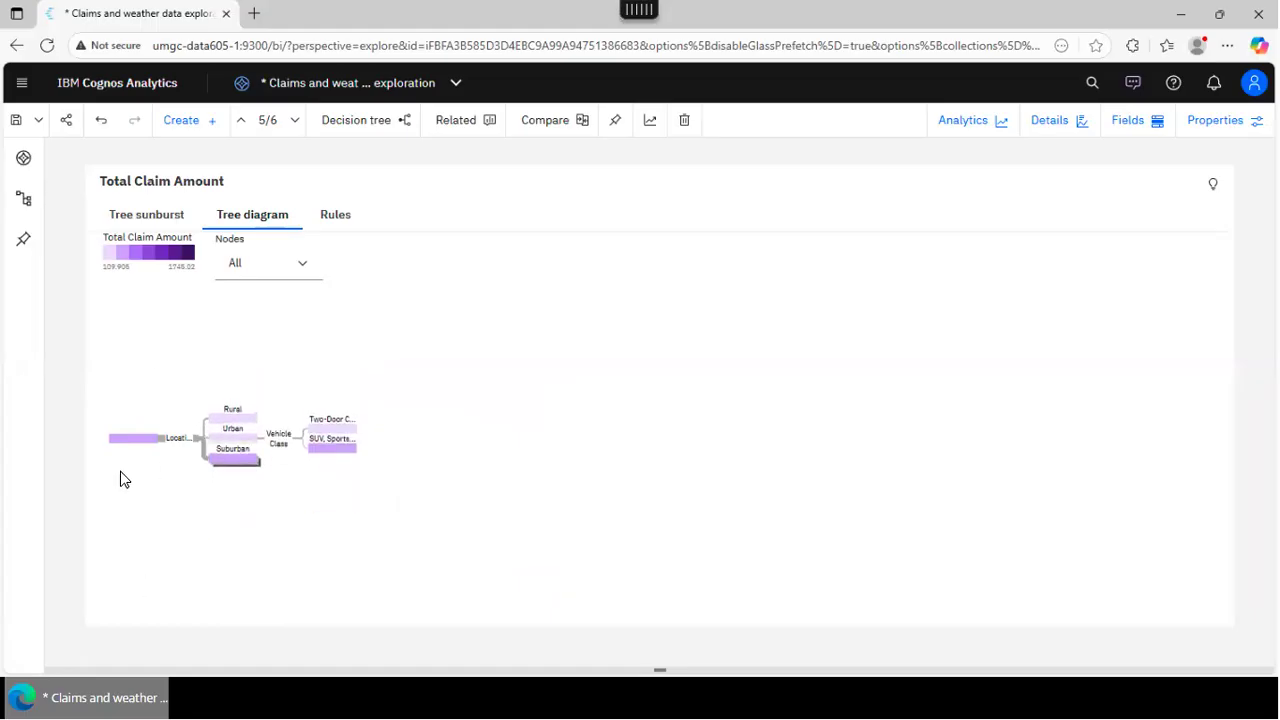
pyautogui.click(239, 440)
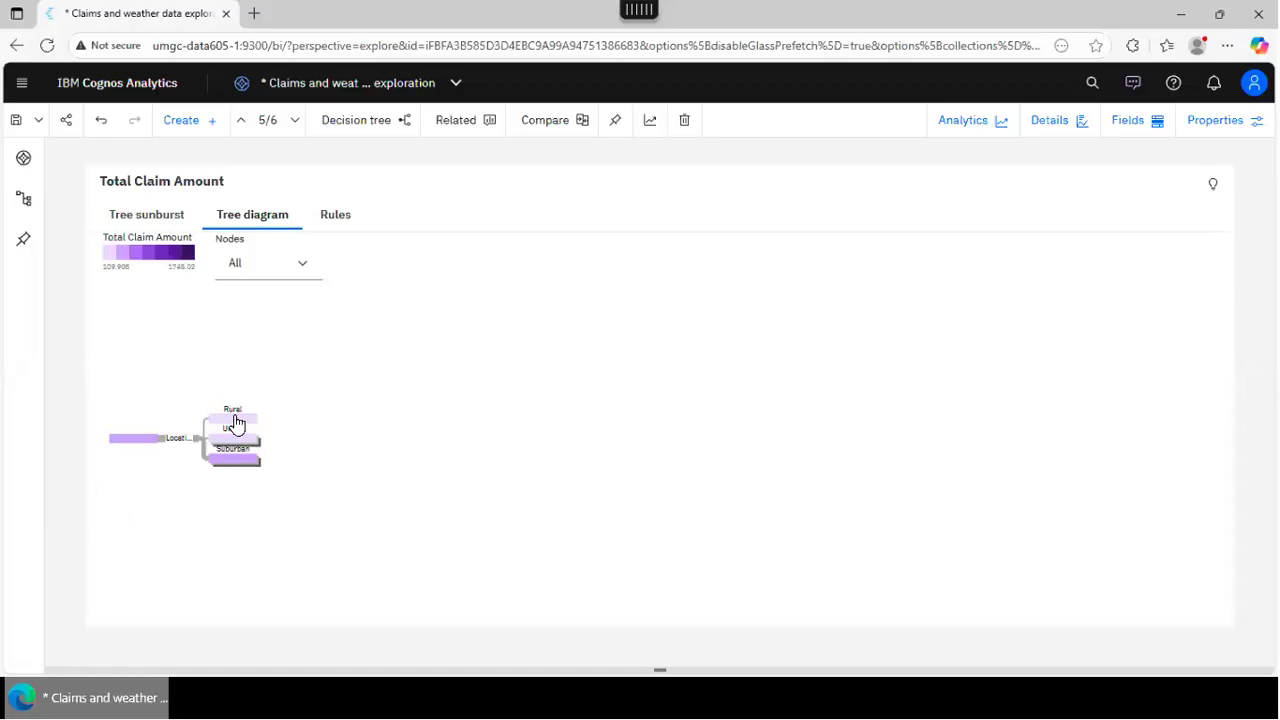
# Inspect the Rural and Urban nodes, expand Urban to examine its vehicle classes, and collapse it again.
pyautogui.moveTo(235, 424)
pyautogui.moveTo(231, 447)
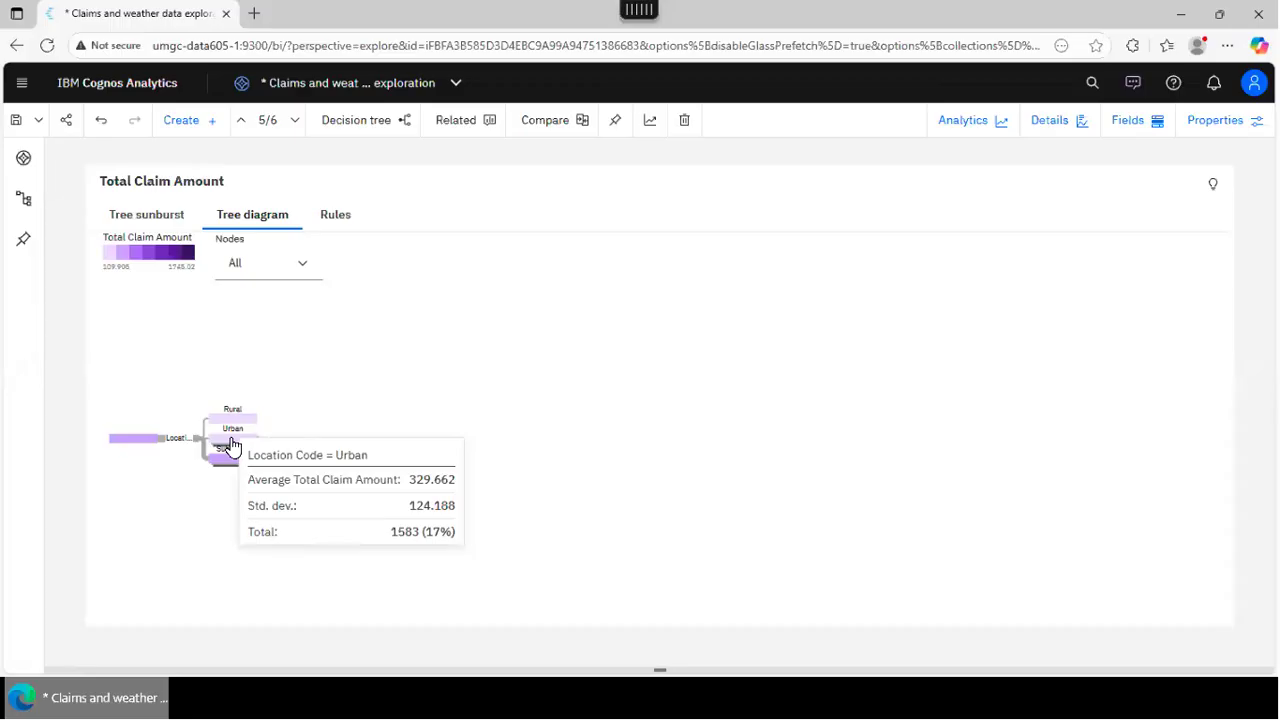
pyautogui.click(231, 441)
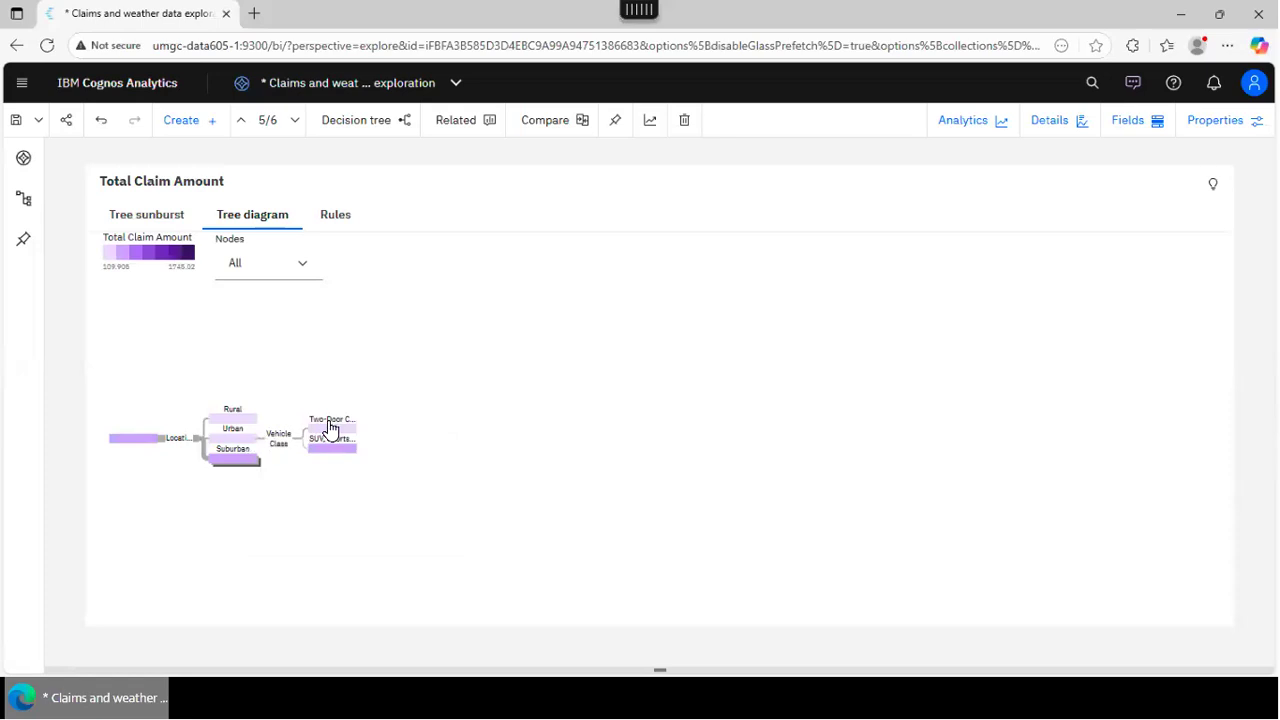
pyautogui.moveTo(333, 432)
pyautogui.moveTo(343, 458)
pyautogui.click(236, 441)
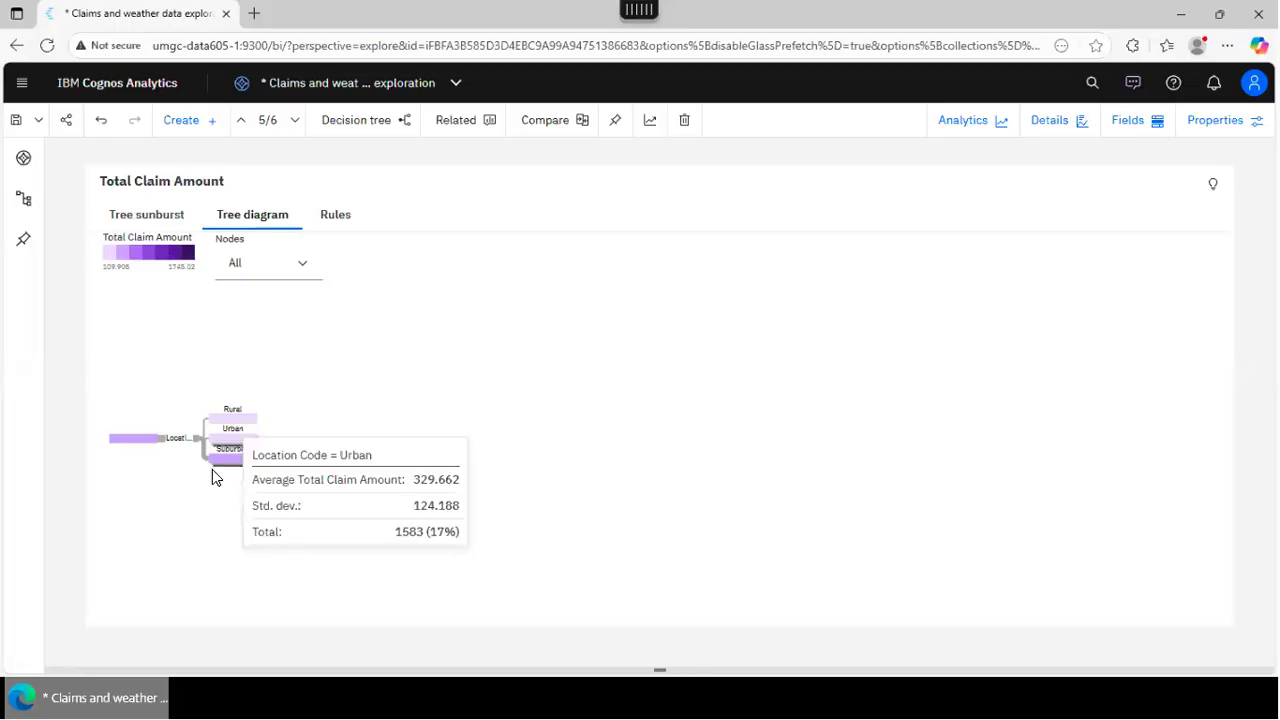
# Expand the Suburban node and its Two-Door Car, Four-Door Car branch, and examine the path through Basic coverage to the married or divorced leaf.
pyautogui.click(227, 467)
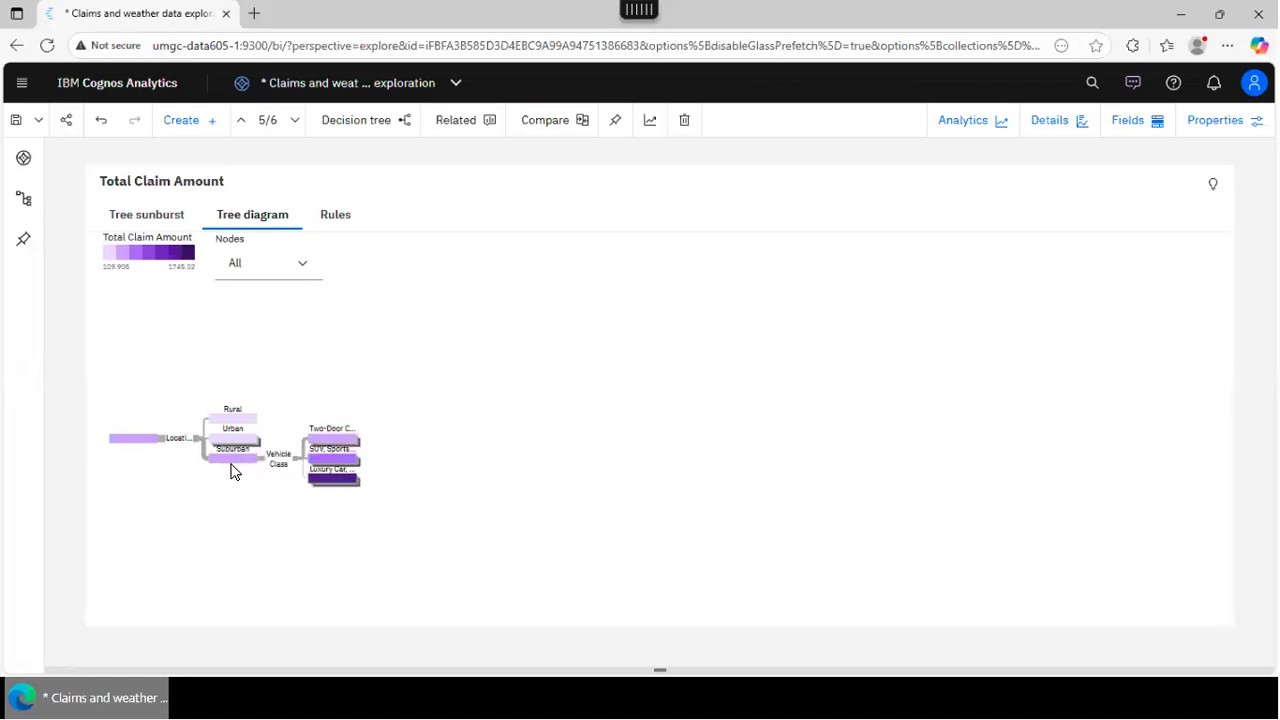
pyautogui.moveTo(230, 467)
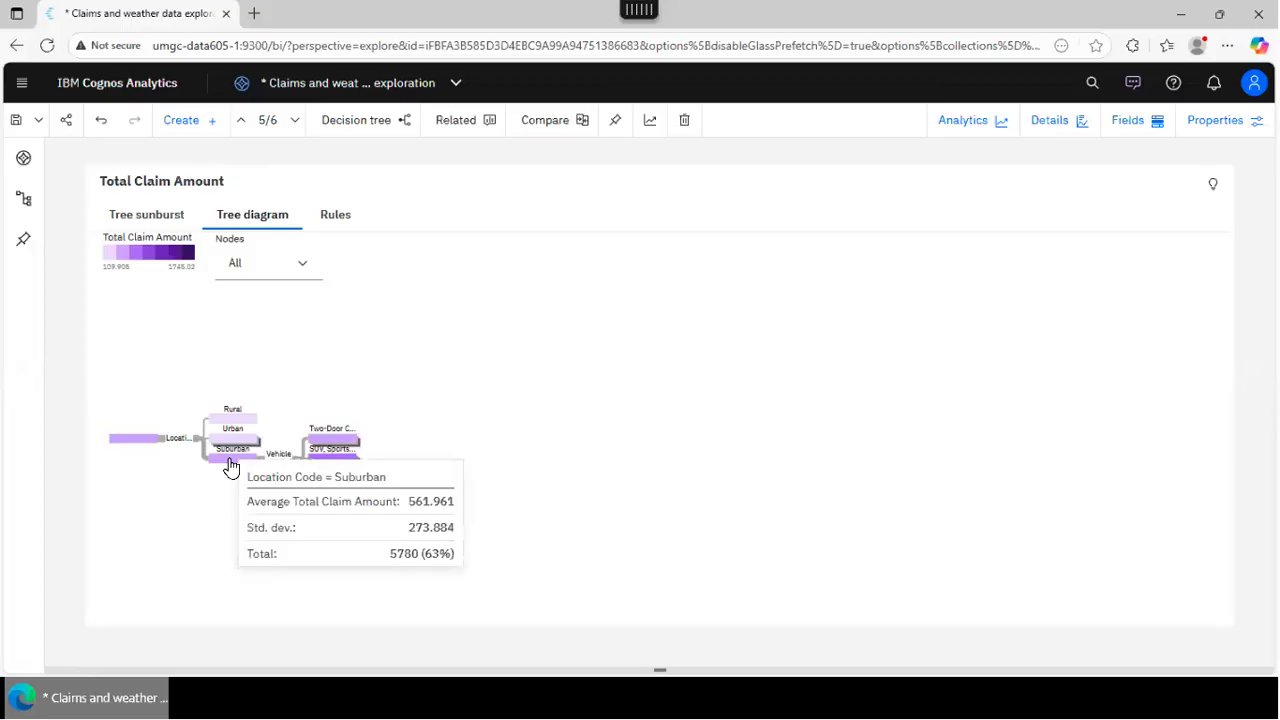
pyautogui.click(330, 441)
pyautogui.click(330, 441)
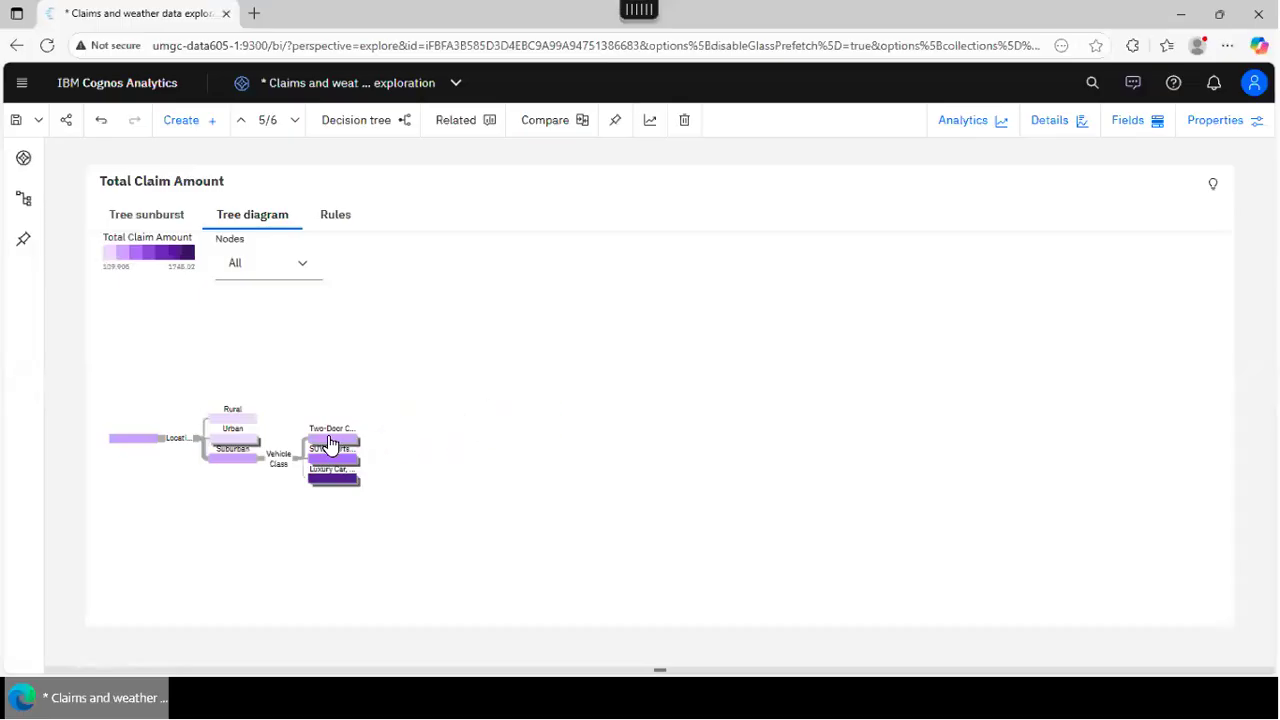
pyautogui.click(330, 441)
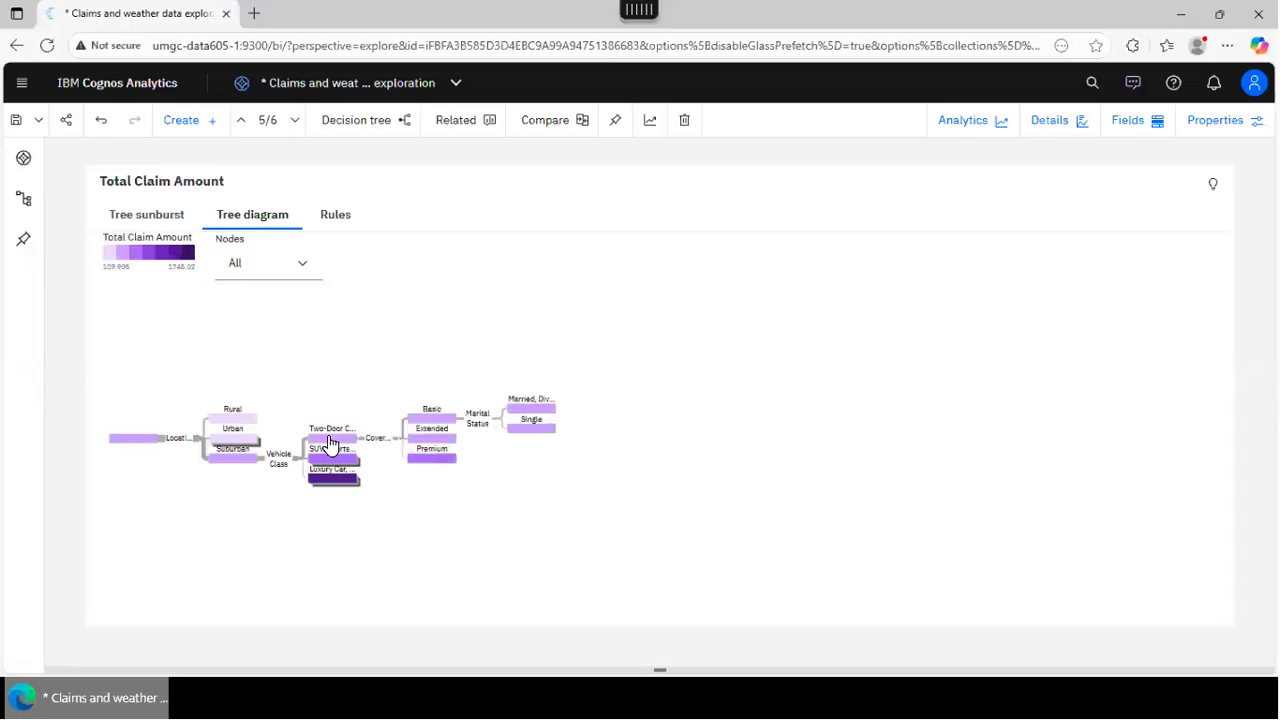
pyautogui.click(433, 423)
pyautogui.click(538, 413)
pyautogui.moveTo(531, 414)
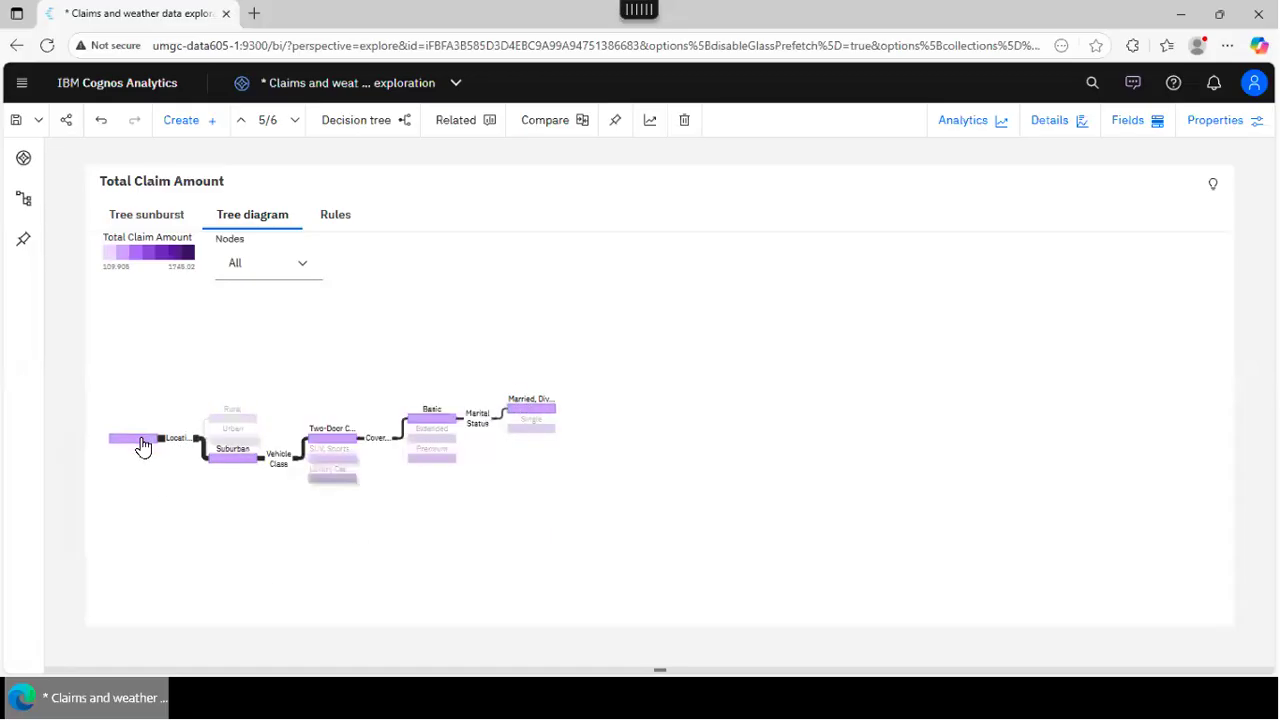
pyautogui.moveTo(145, 447)
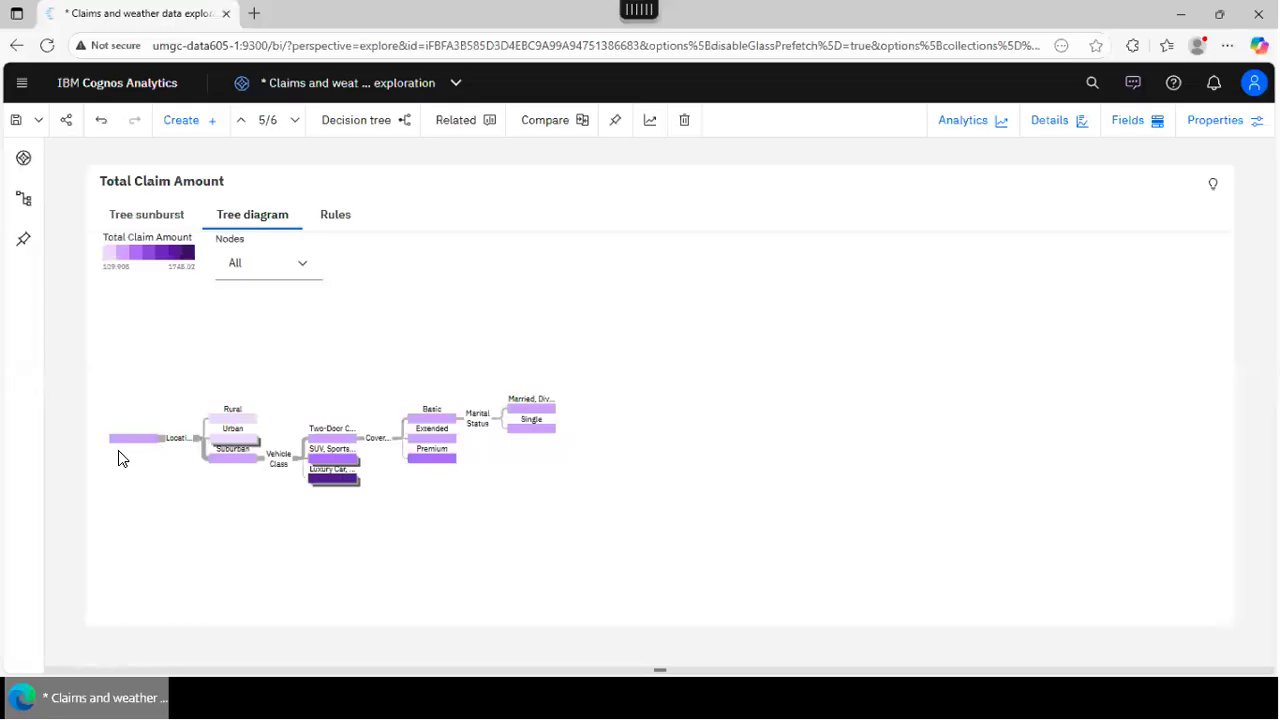
# Collapse the Basic, Two-Door Car, Four-Door Car and Suburban nodes in the tree diagram.
pyautogui.click(443, 423)
pyautogui.click(331, 443)
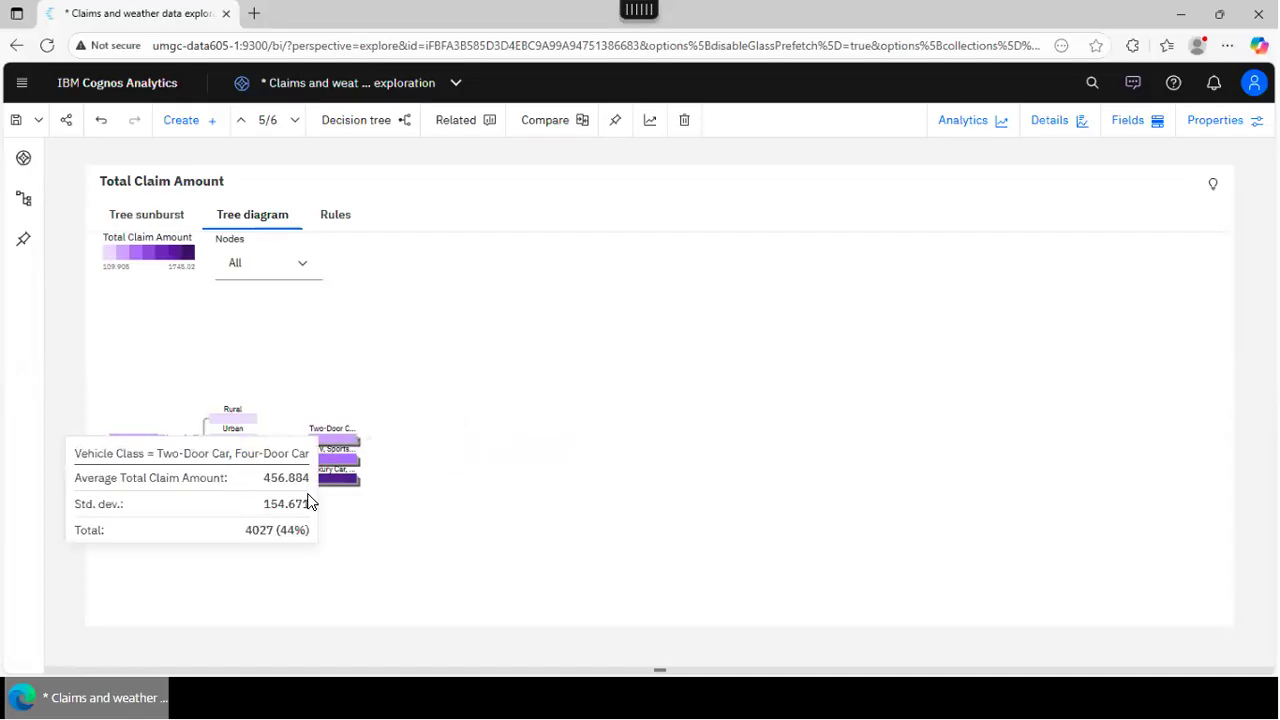
pyautogui.click(235, 462)
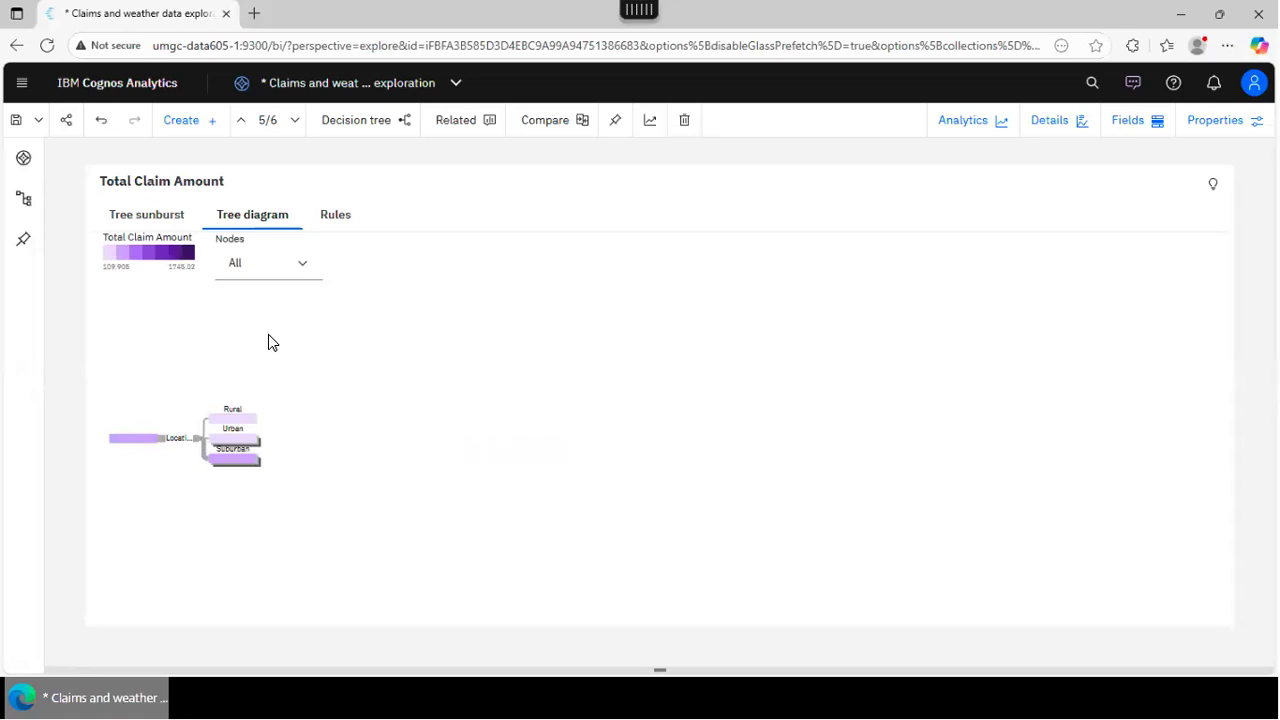
# Show the decision tree as a sunburst, expand its Suburban segment to vehicle classes, and compare it with the tree diagram.
pyautogui.click(145, 220)
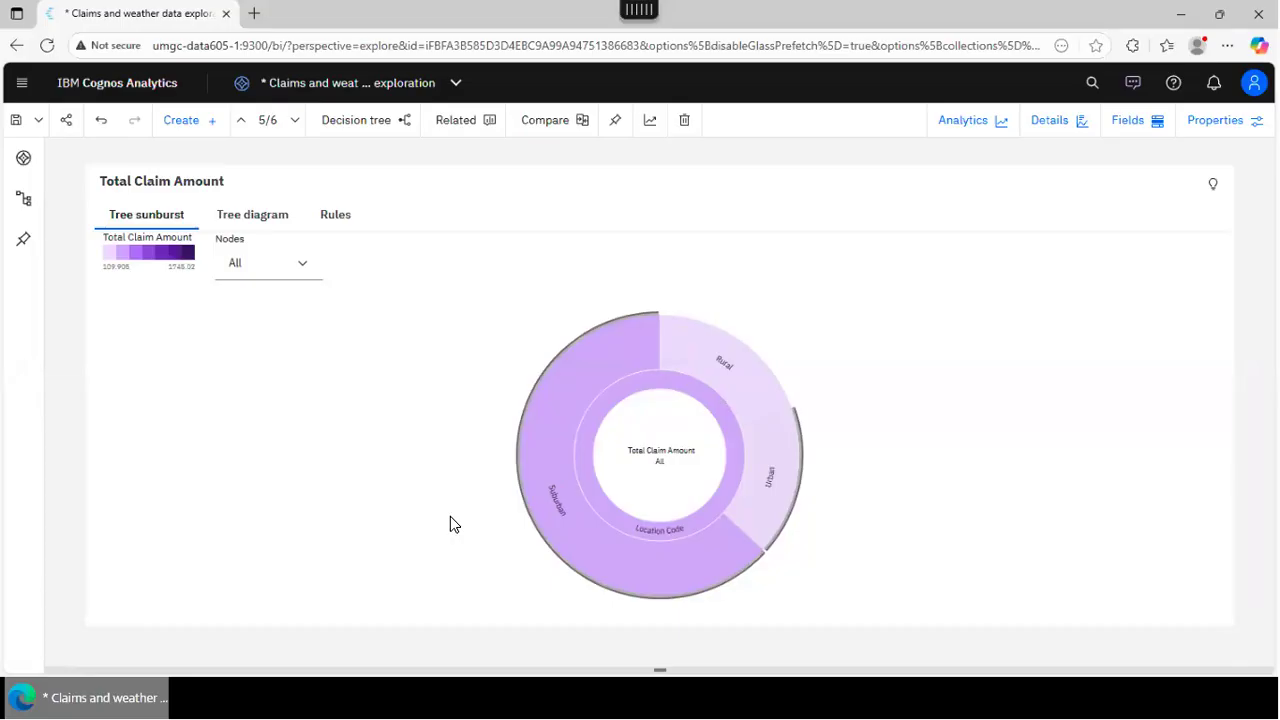
pyautogui.click(572, 540)
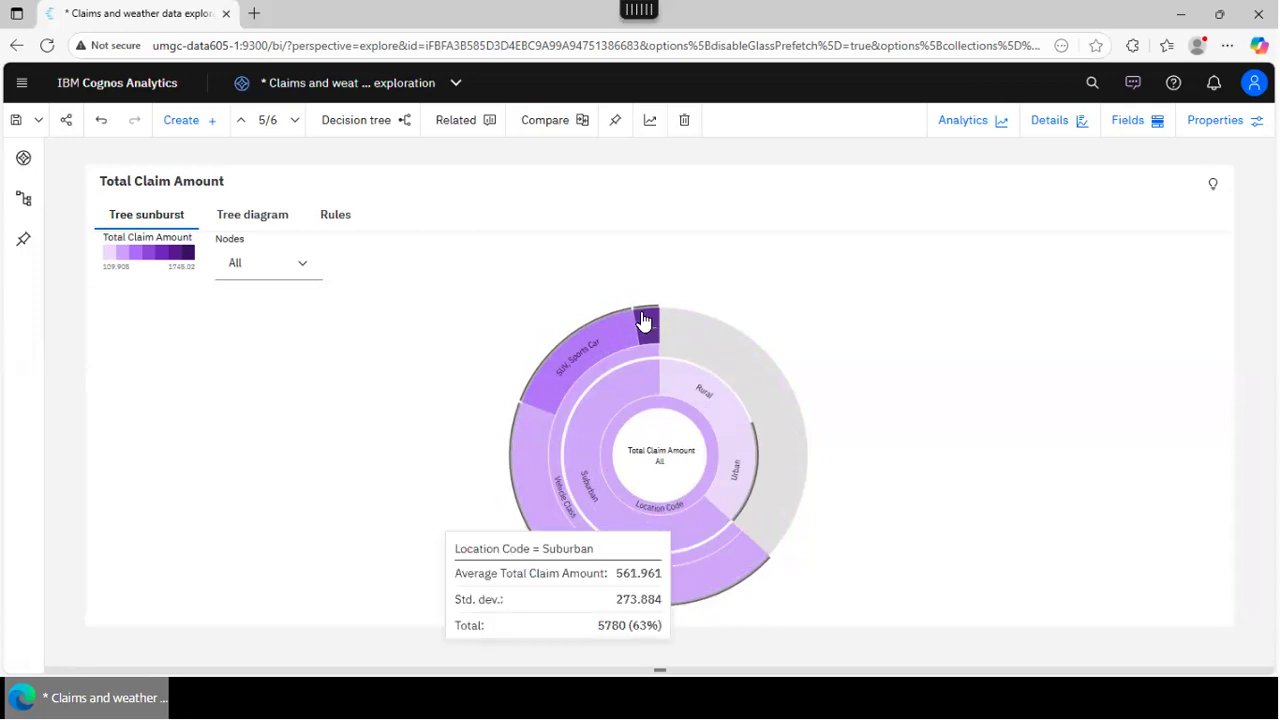
pyautogui.moveTo(643, 322)
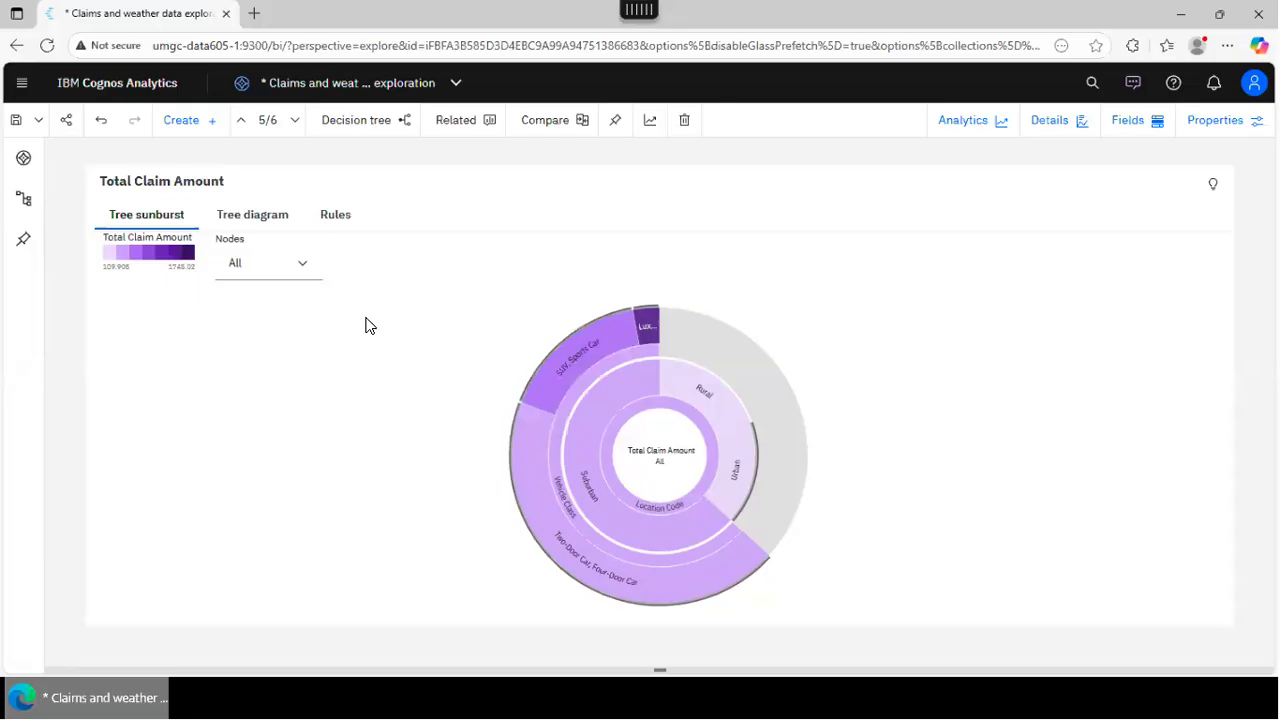
pyautogui.click(254, 221)
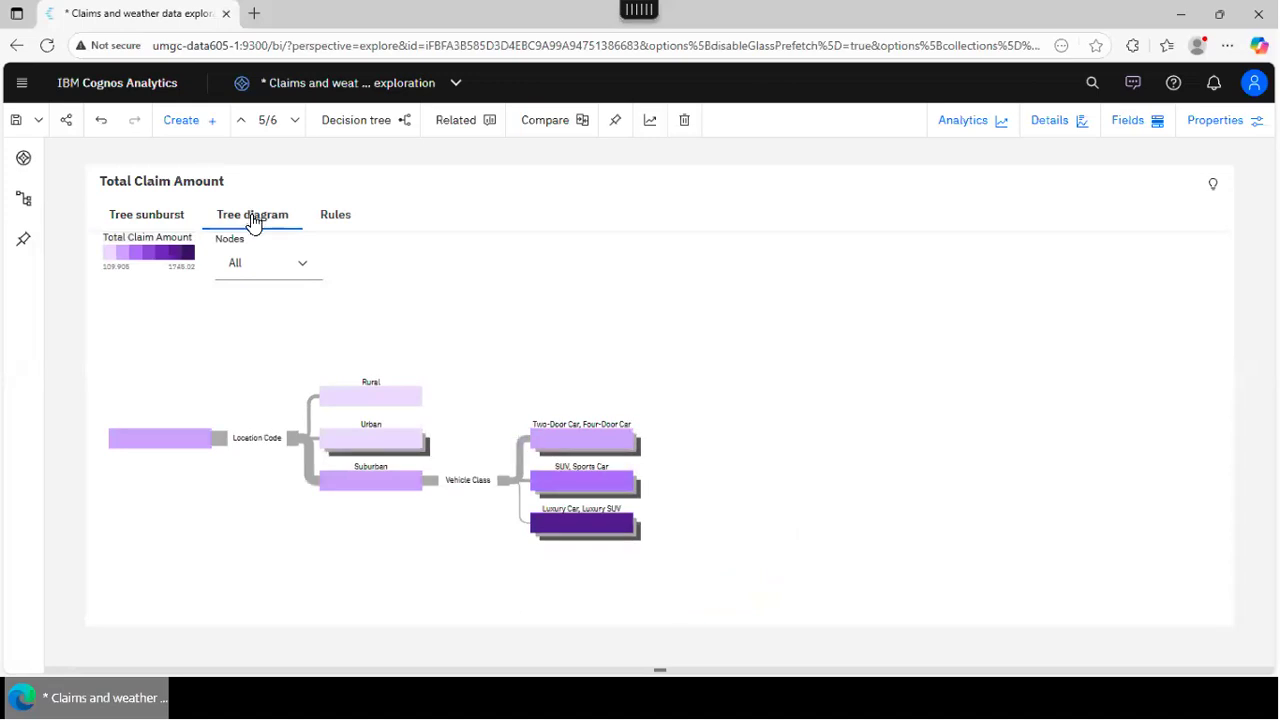
pyautogui.click(136, 224)
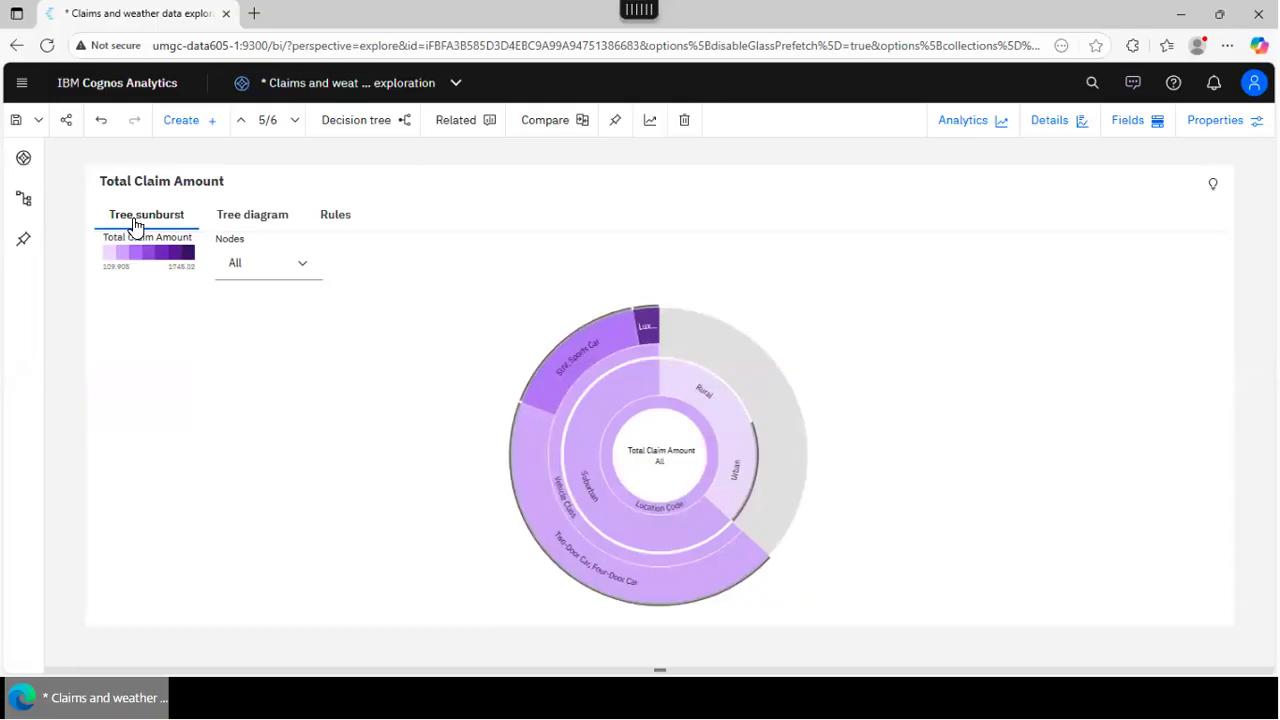
# Expand the sunburst's Two-Door Car, Four-Door Car segment by coverage, and display the decision rules for Total Claim Amount.
pyautogui.click(535, 489)
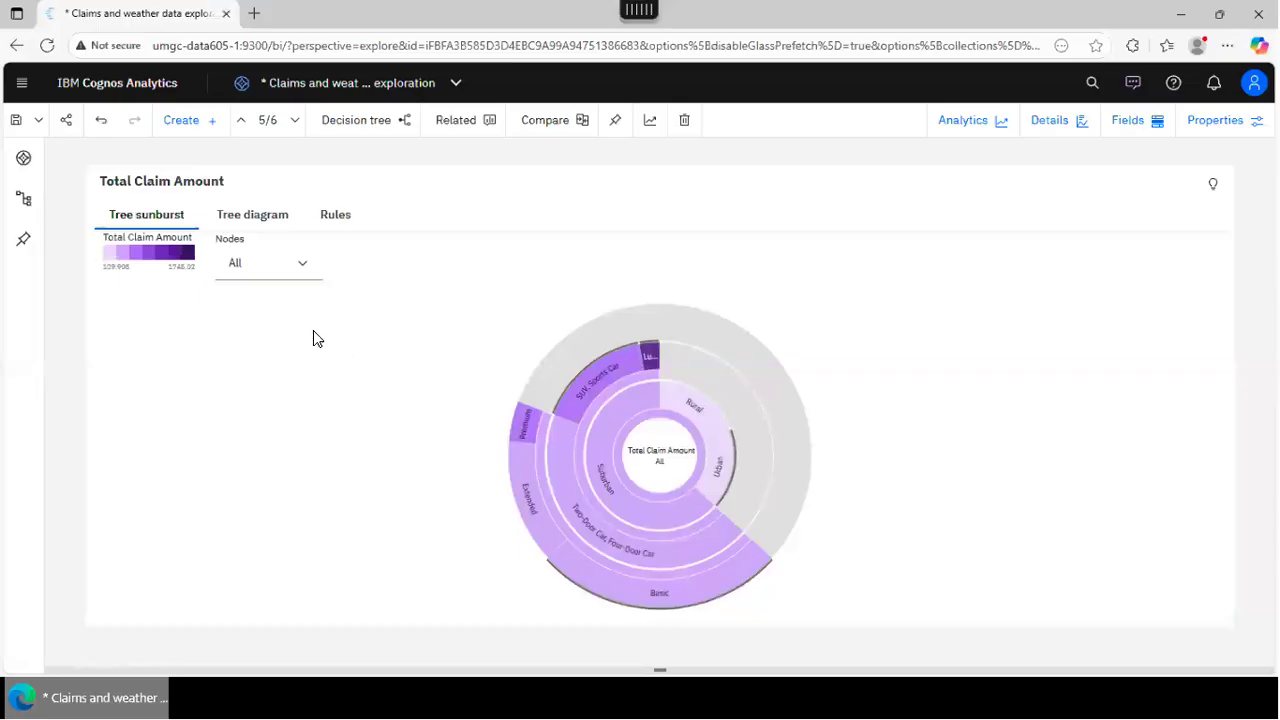
pyautogui.click(337, 217)
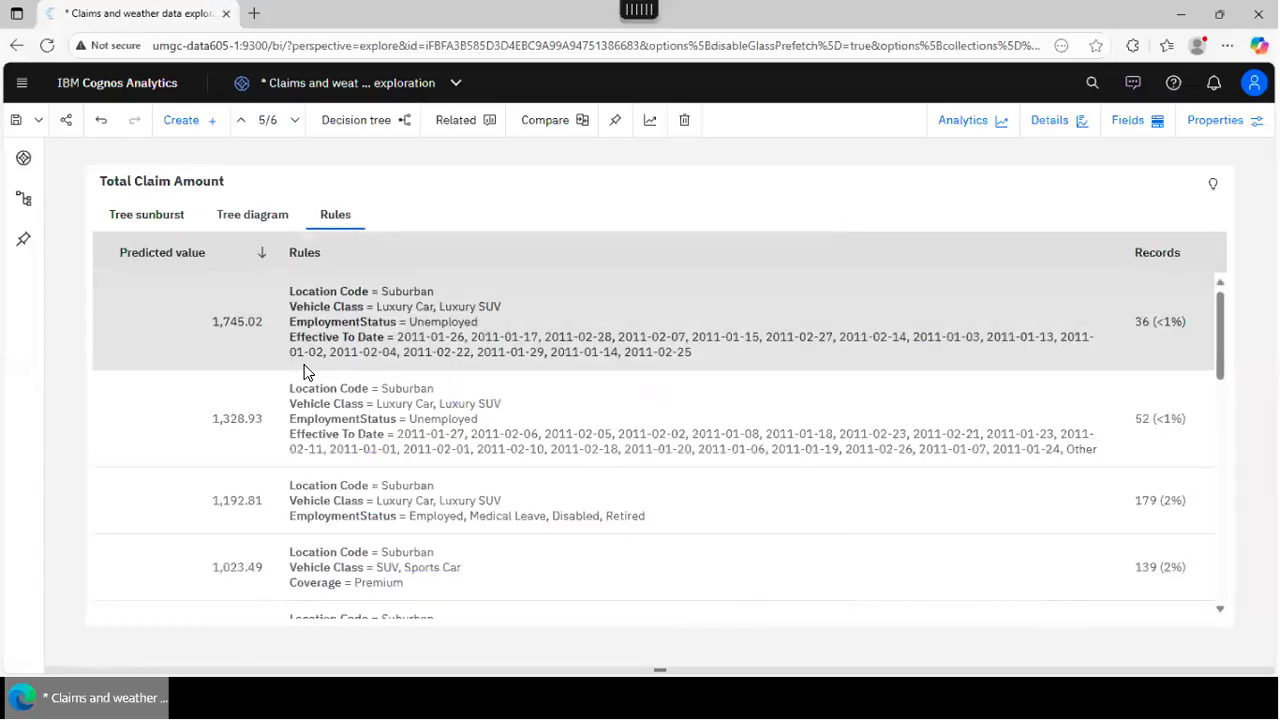
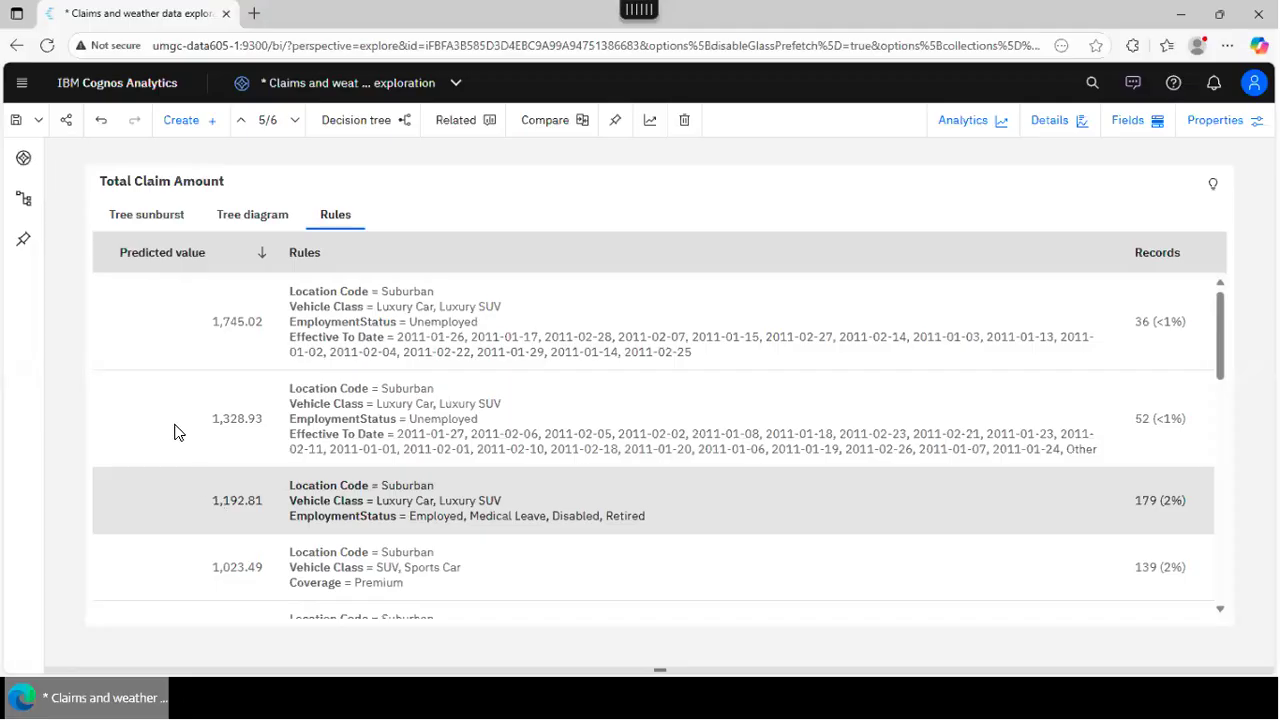
# Compare the tree diagram, sunburst and decision rules views of the Total Claim Amount decision tree, ending on the sunburst.
pyautogui.click(252, 218)
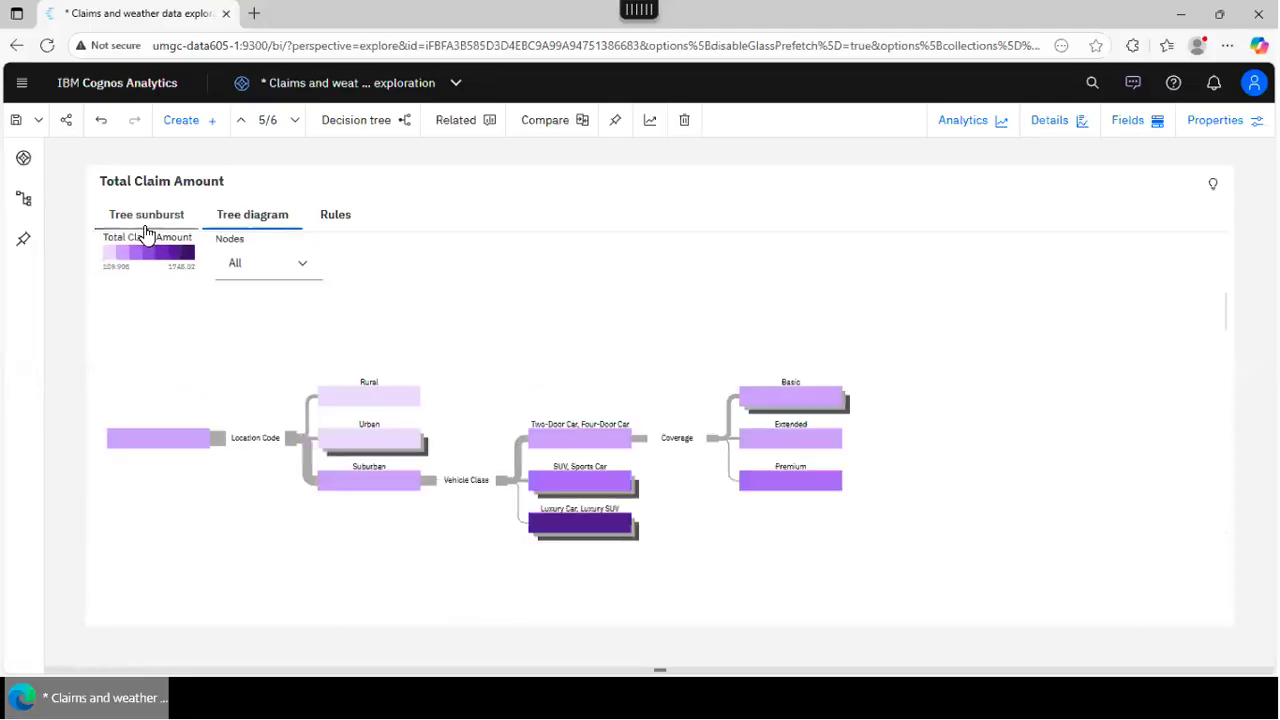
pyautogui.click(146, 222)
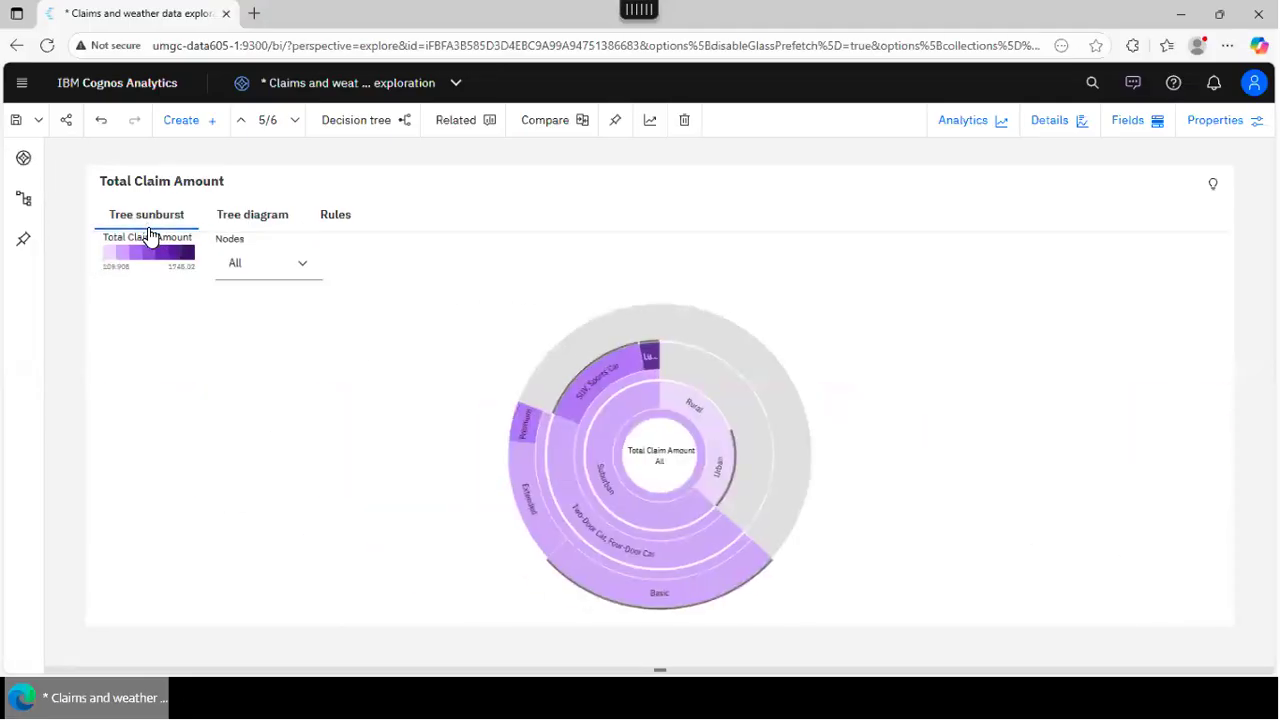
pyautogui.click(333, 222)
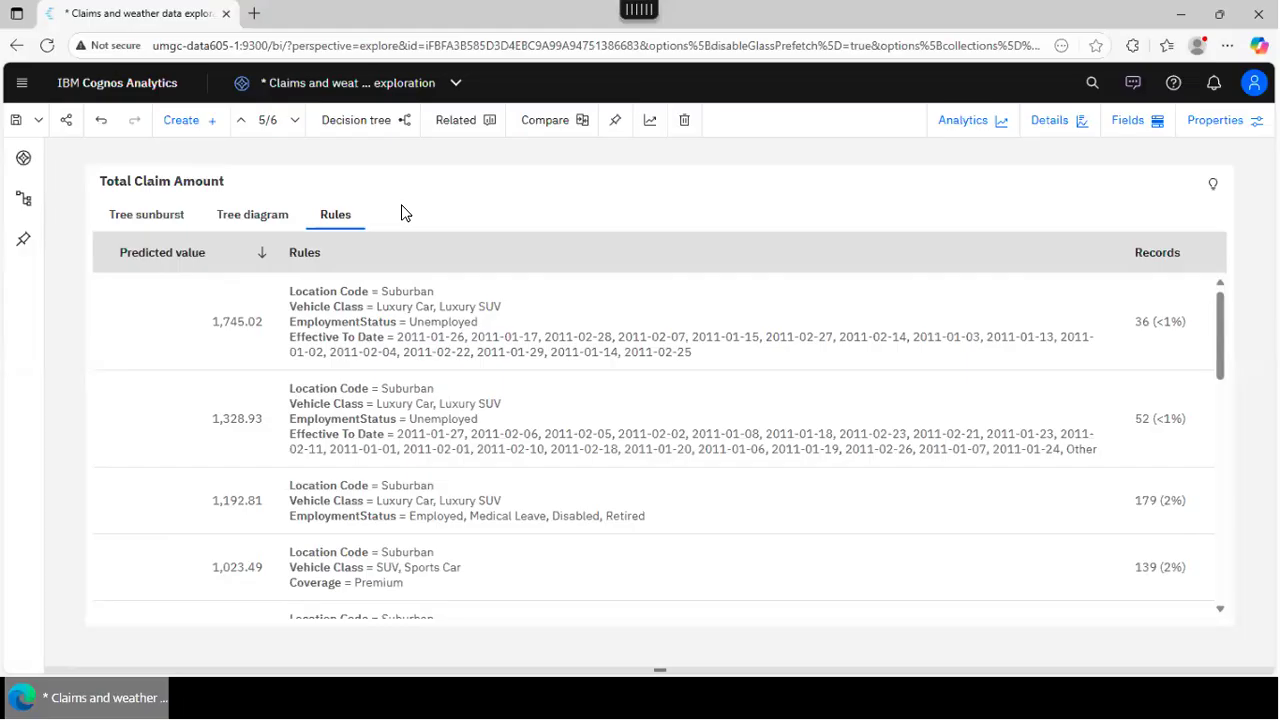
pyautogui.click(148, 222)
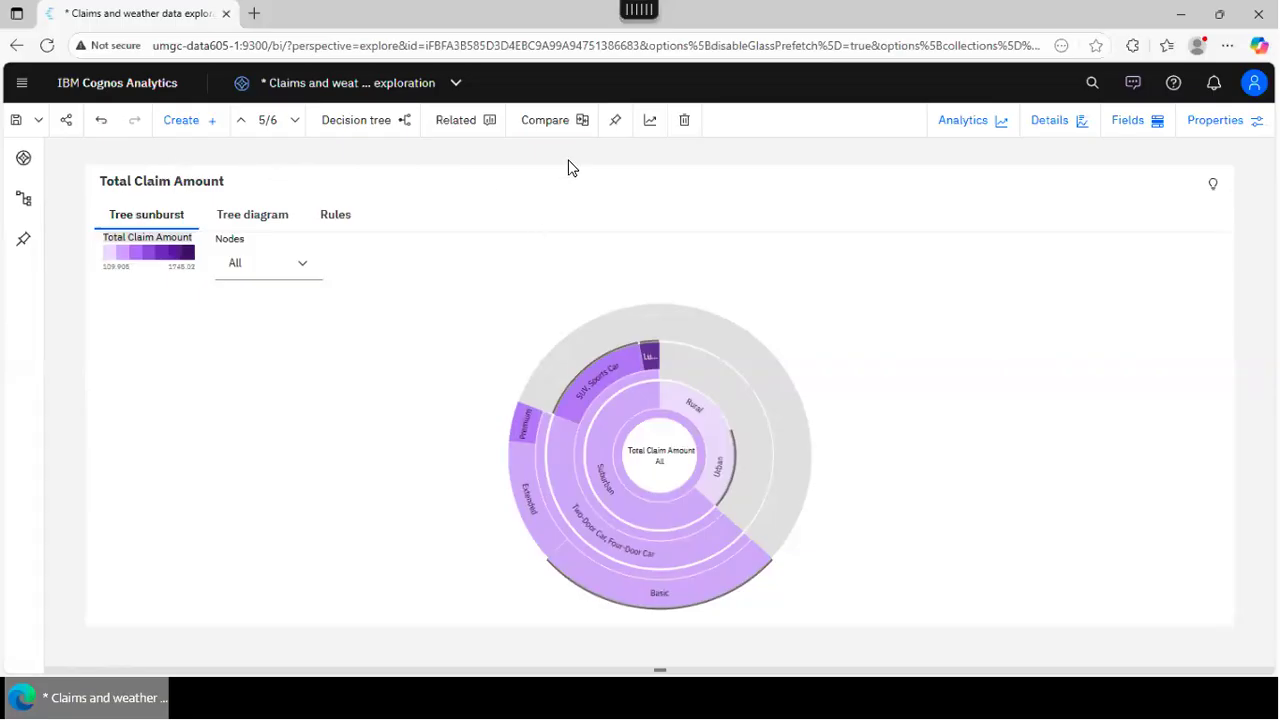
# Switch to the Intro to Cognos analytics presentation in PowerPoint and review the Multiple Ways to Add Visualizations, Spiral Model and Edit Scope slides.
pyautogui.moveTo(645, 55)
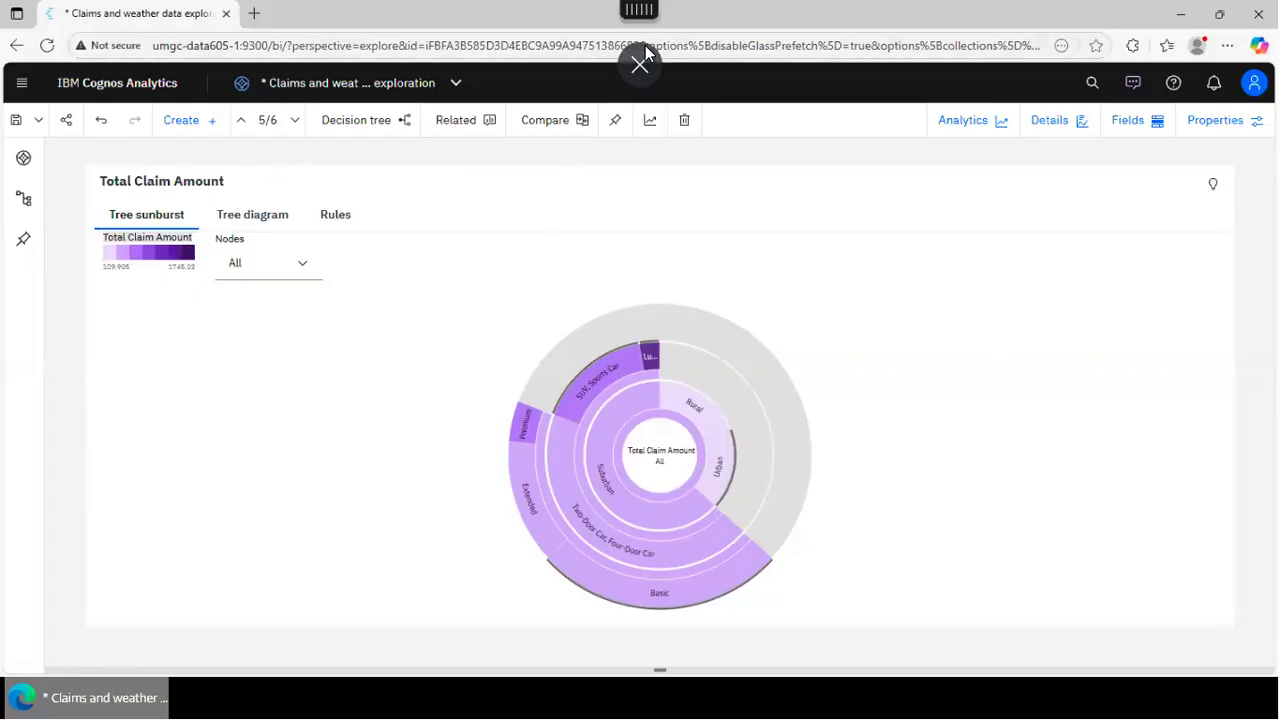
pyautogui.click(640, 65)
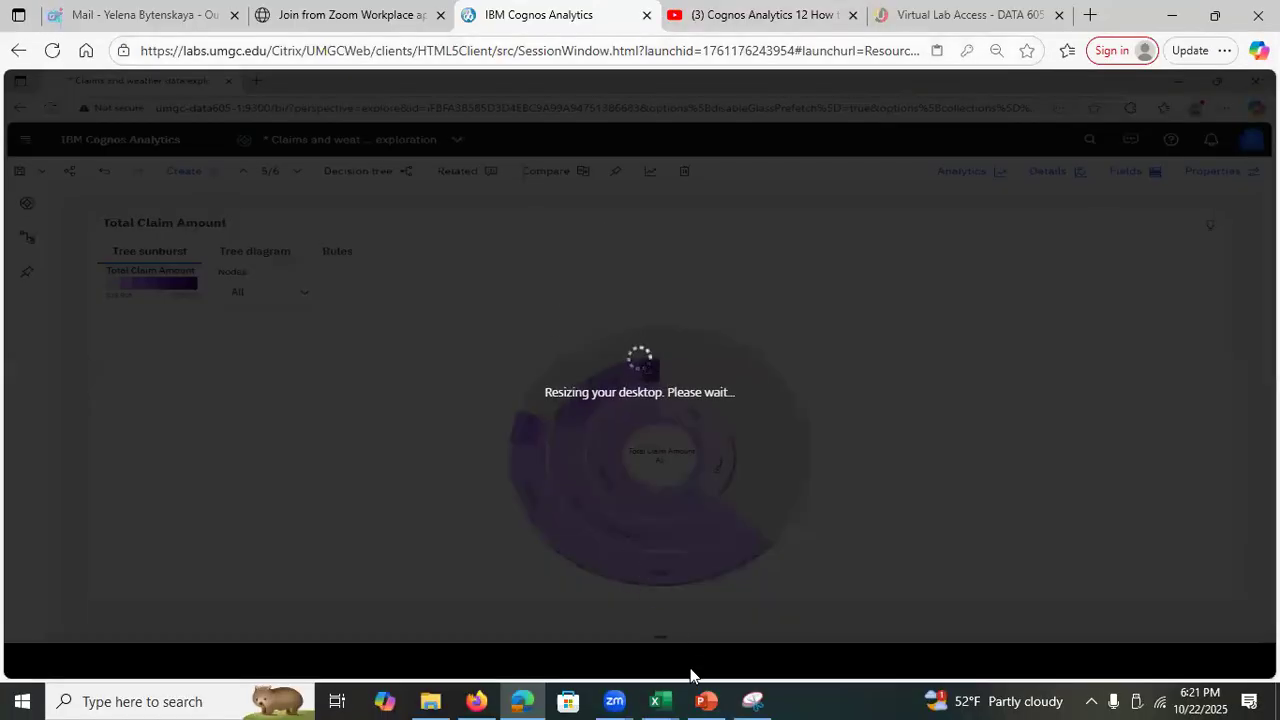
pyautogui.click(707, 700)
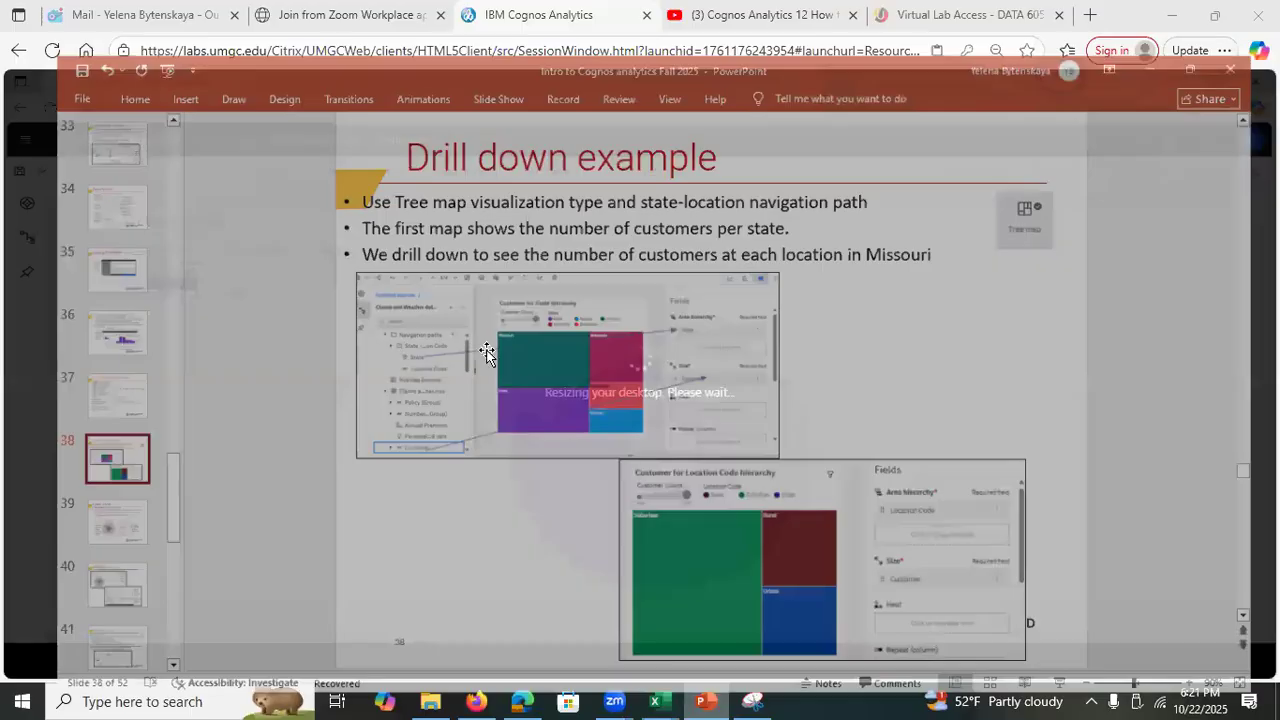
pyautogui.click(77, 372)
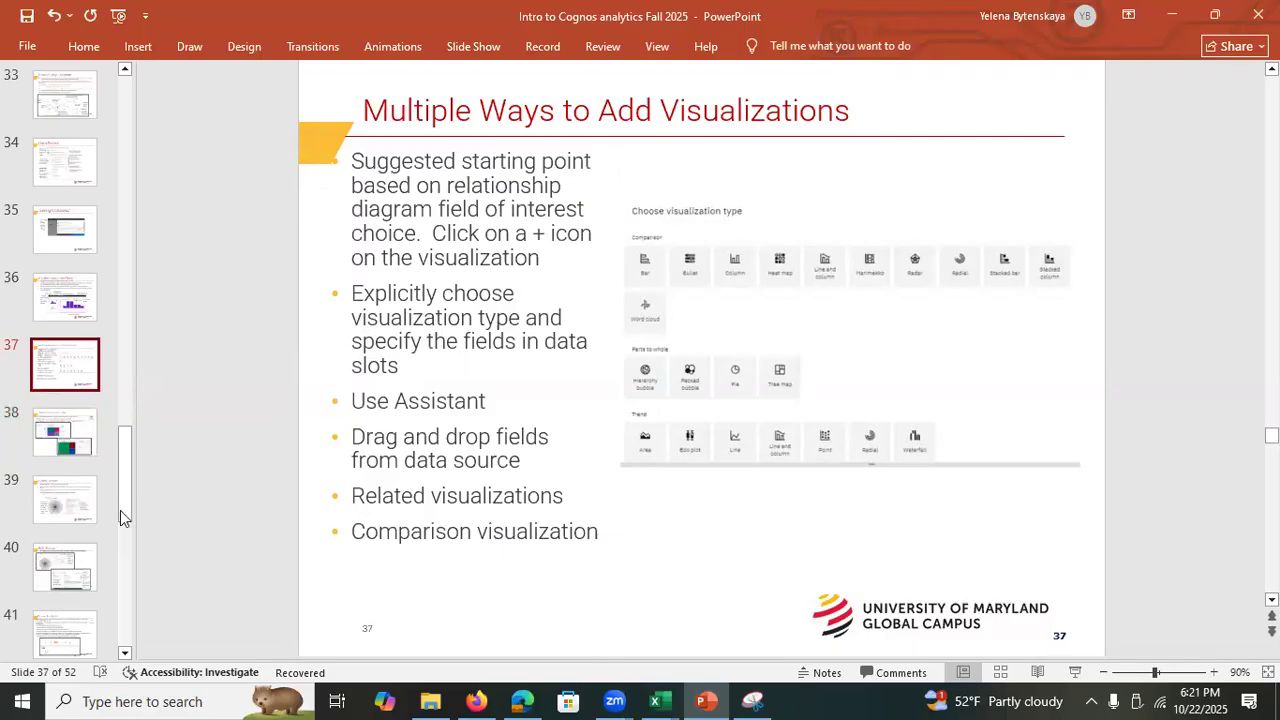
pyautogui.click(87, 508)
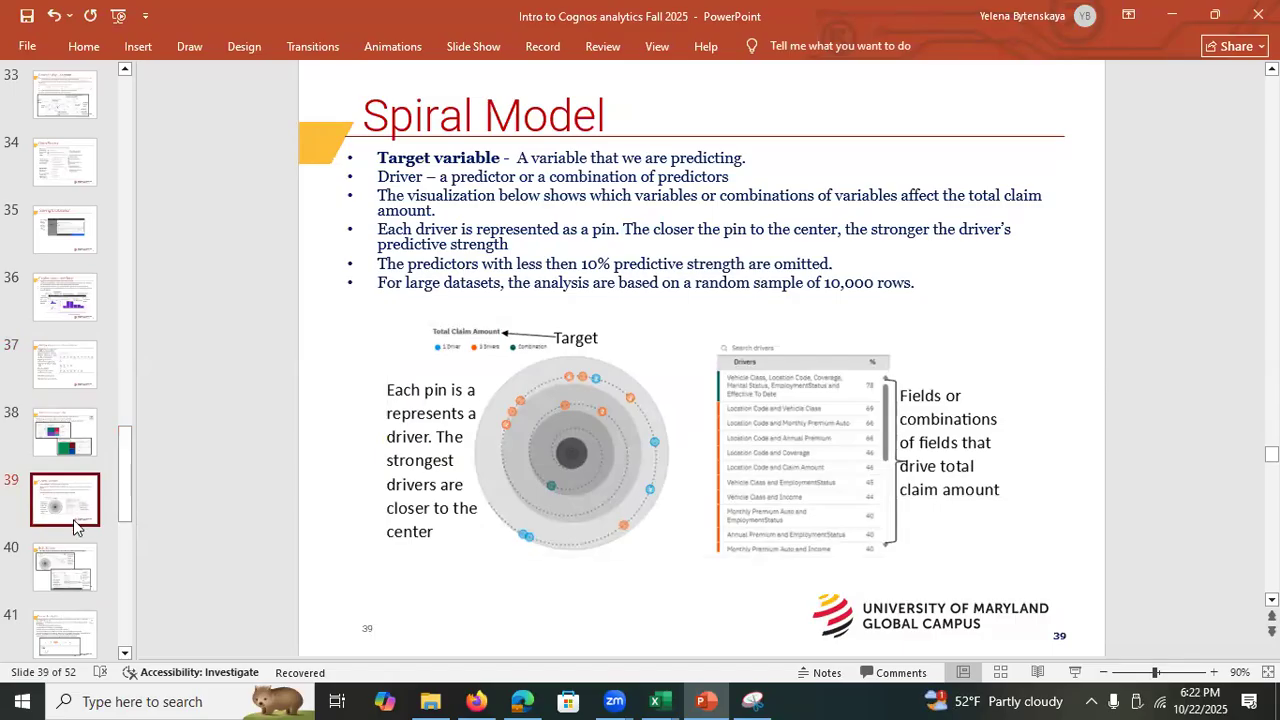
pyautogui.click(66, 576)
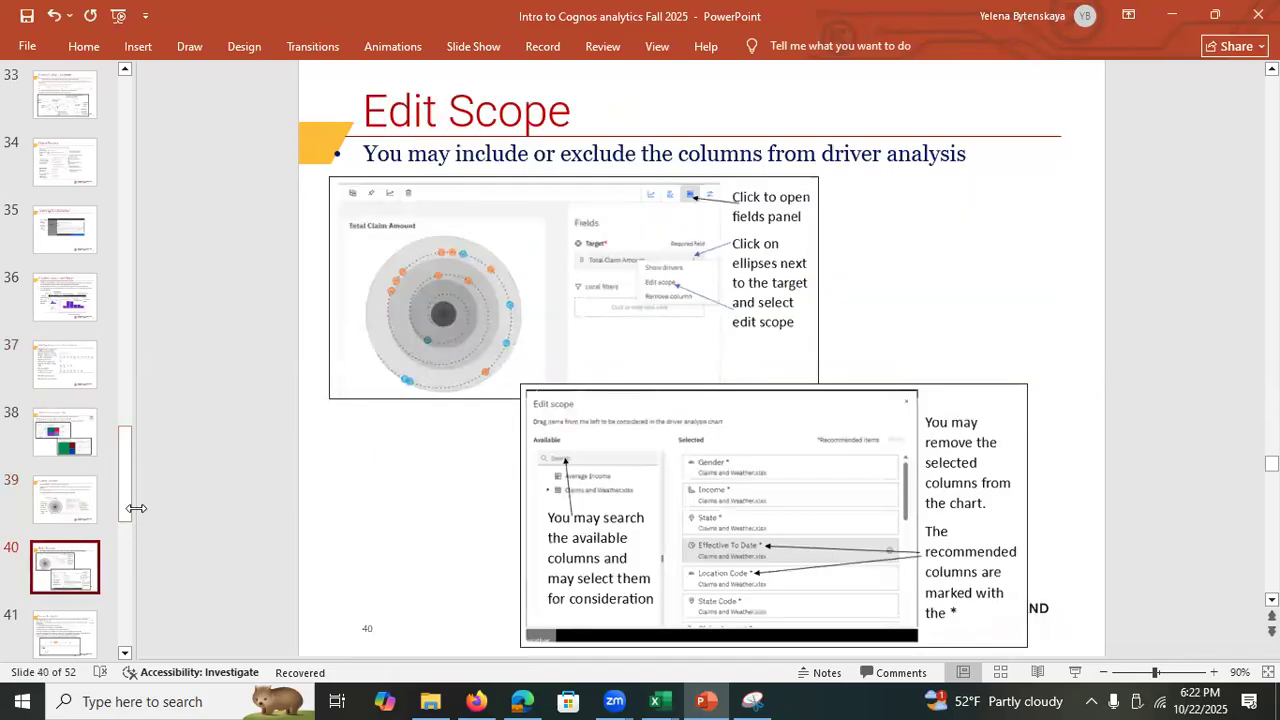
pyautogui.scroll(-1, 129, 520)
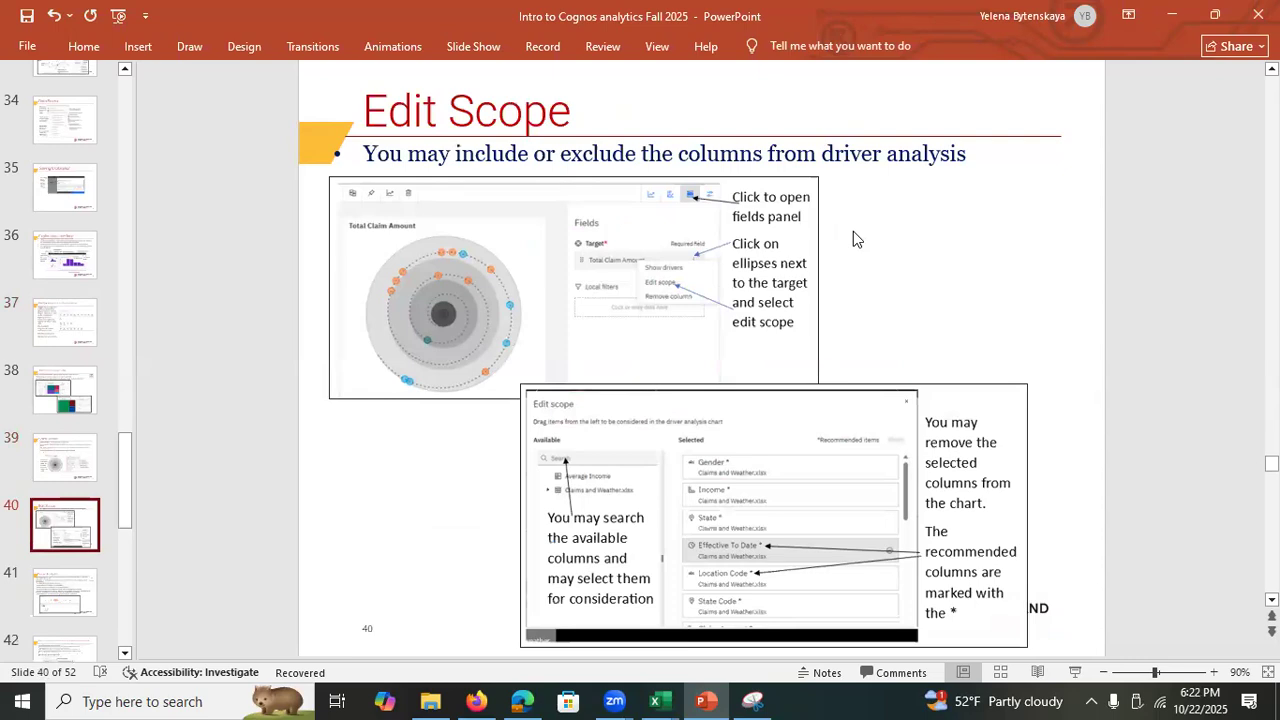
# Switch back to Cognos Analytics and save the exploration.
pyautogui.click(1173, 15)
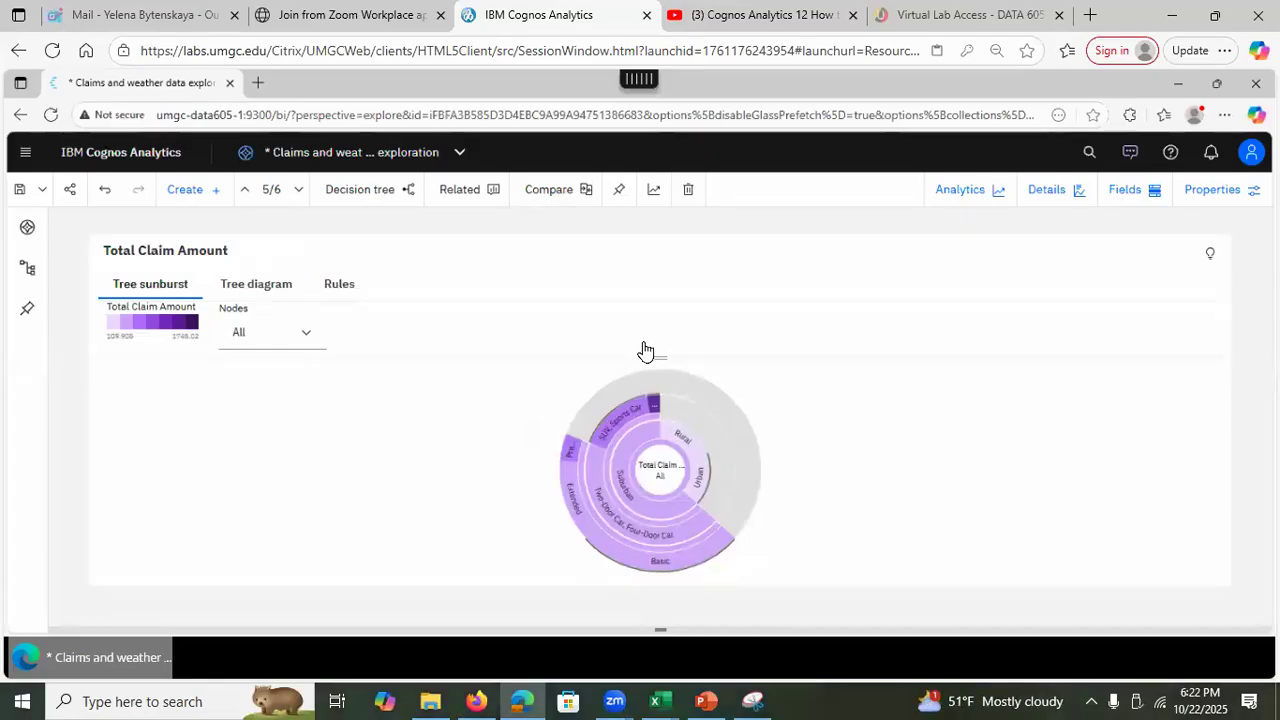
pyautogui.click(19, 189)
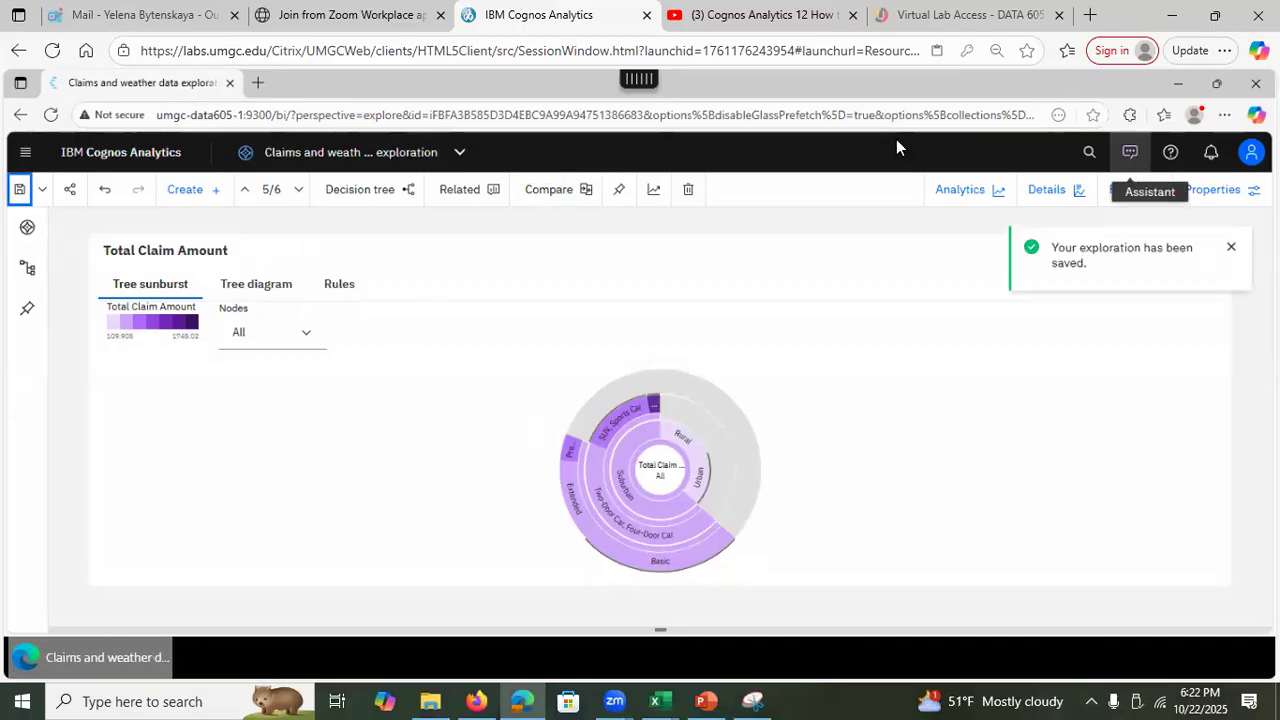
# Examine the scope of the Total Claim Amount target, including the available columns of Claims and Weather.xlsx, and close it without changes.
pyautogui.click(1104, 195)
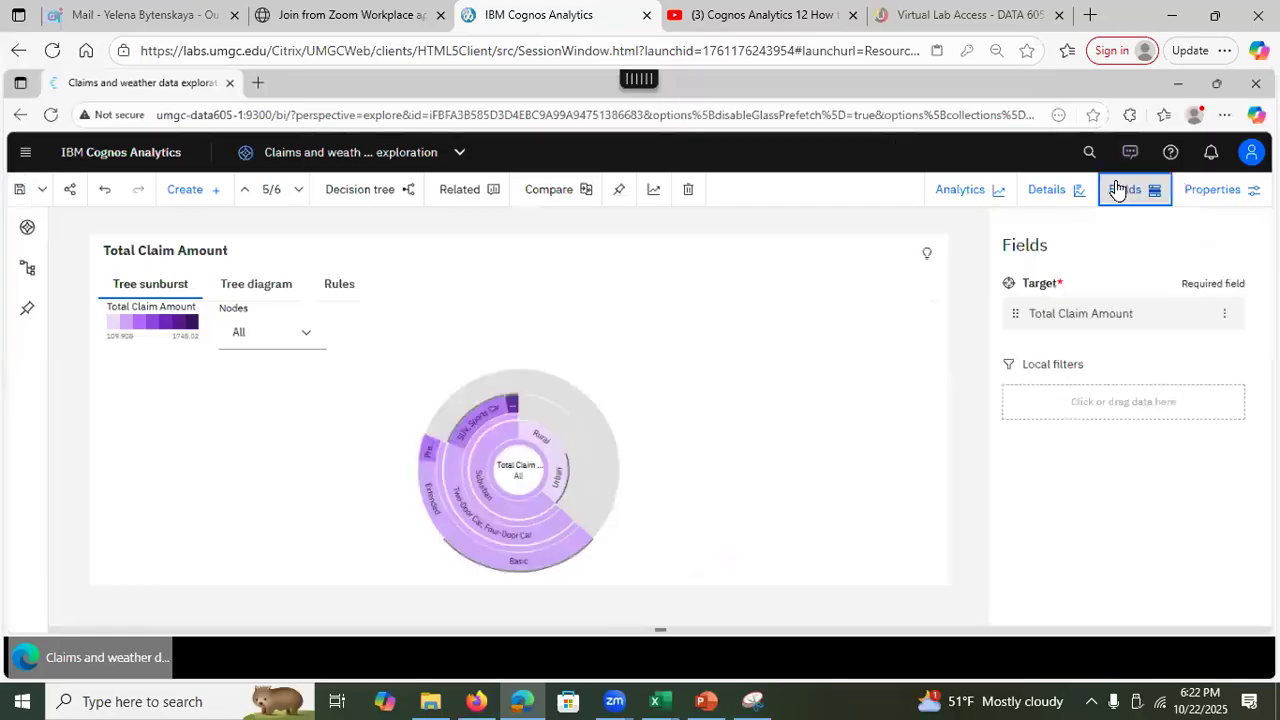
pyautogui.click(1226, 314)
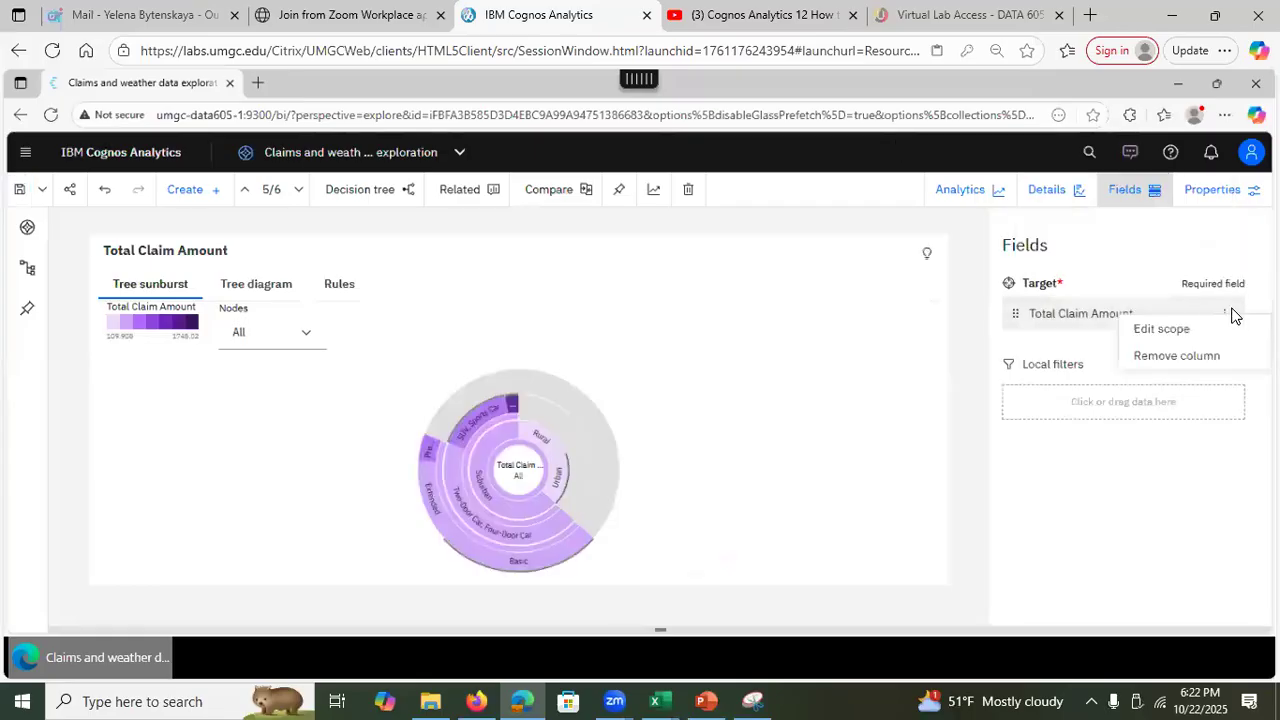
pyautogui.click(1190, 330)
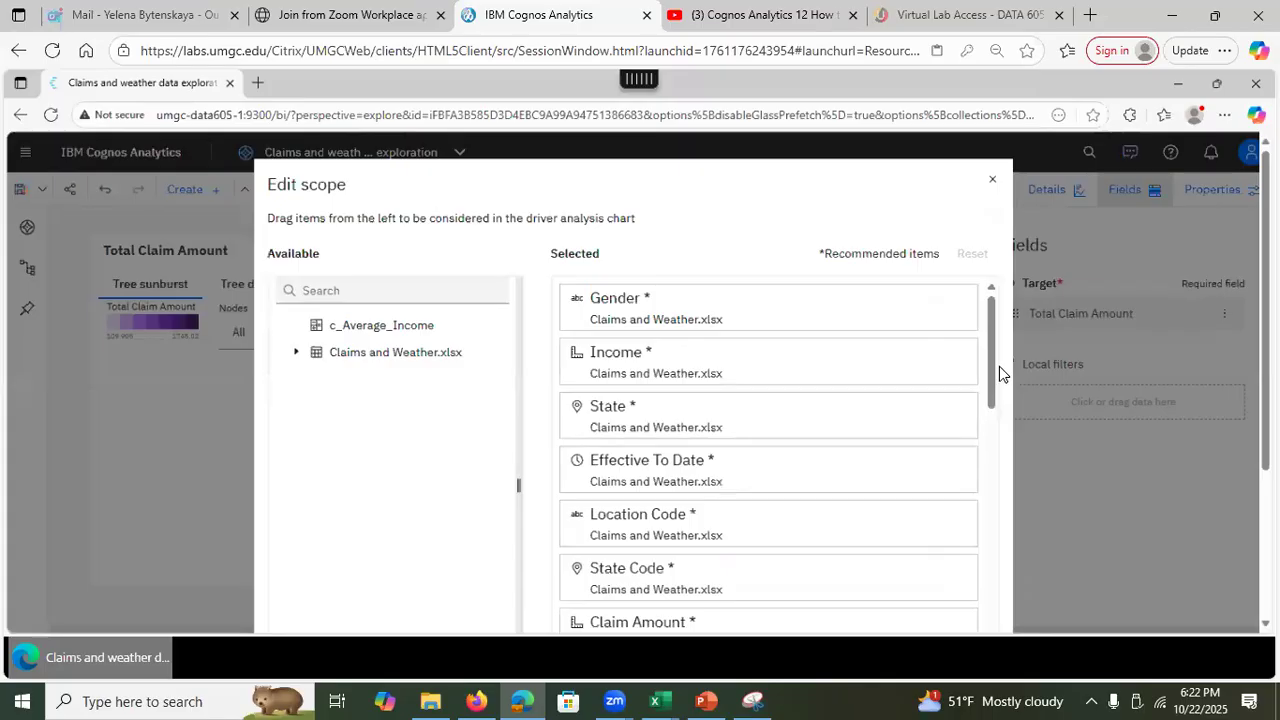
pyautogui.click(296, 352)
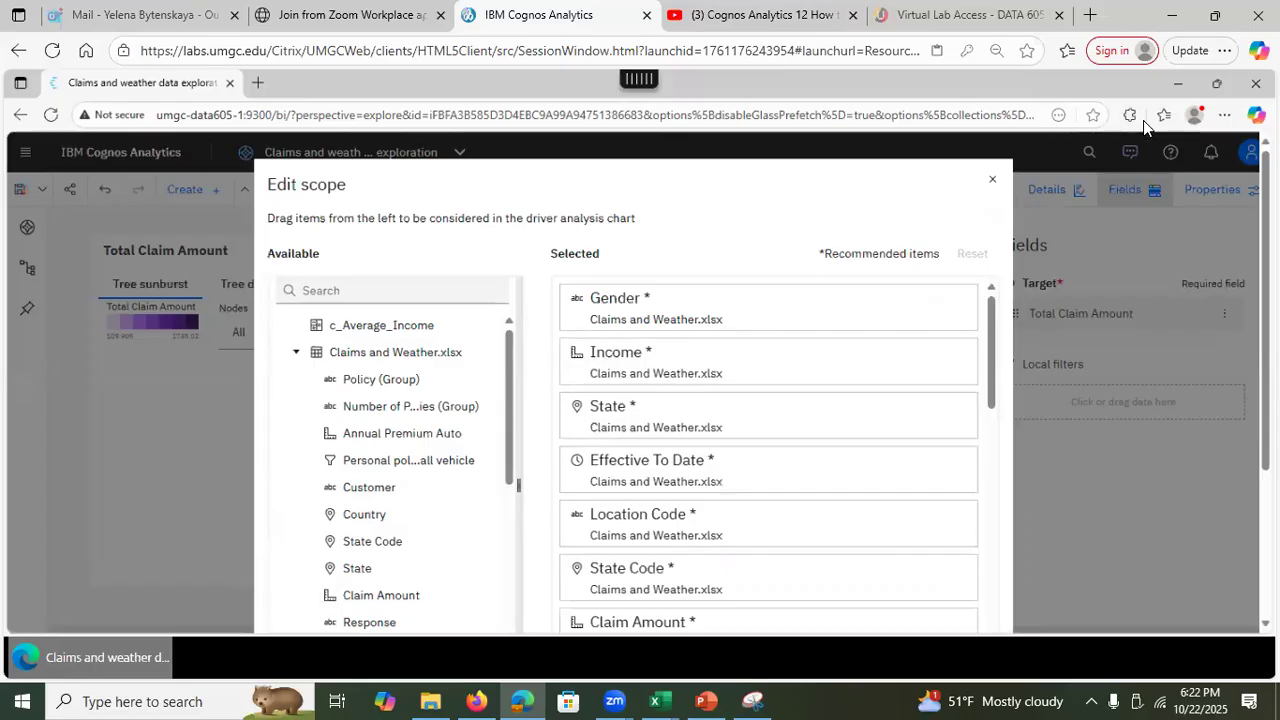
pyautogui.click(997, 183)
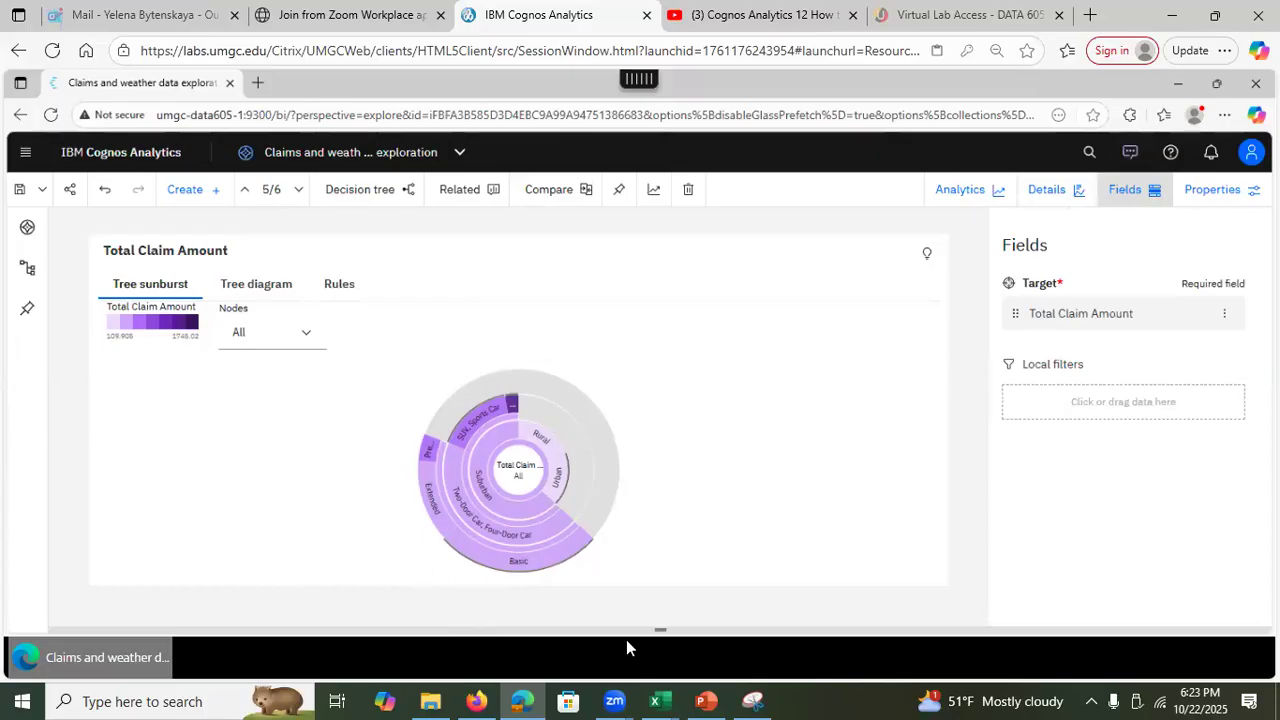
# Switch to the PowerPoint presentation and review slides 41 to 45, from Driver Analysis to Using Embedded Assistant.
pyautogui.moveTo(707, 698)
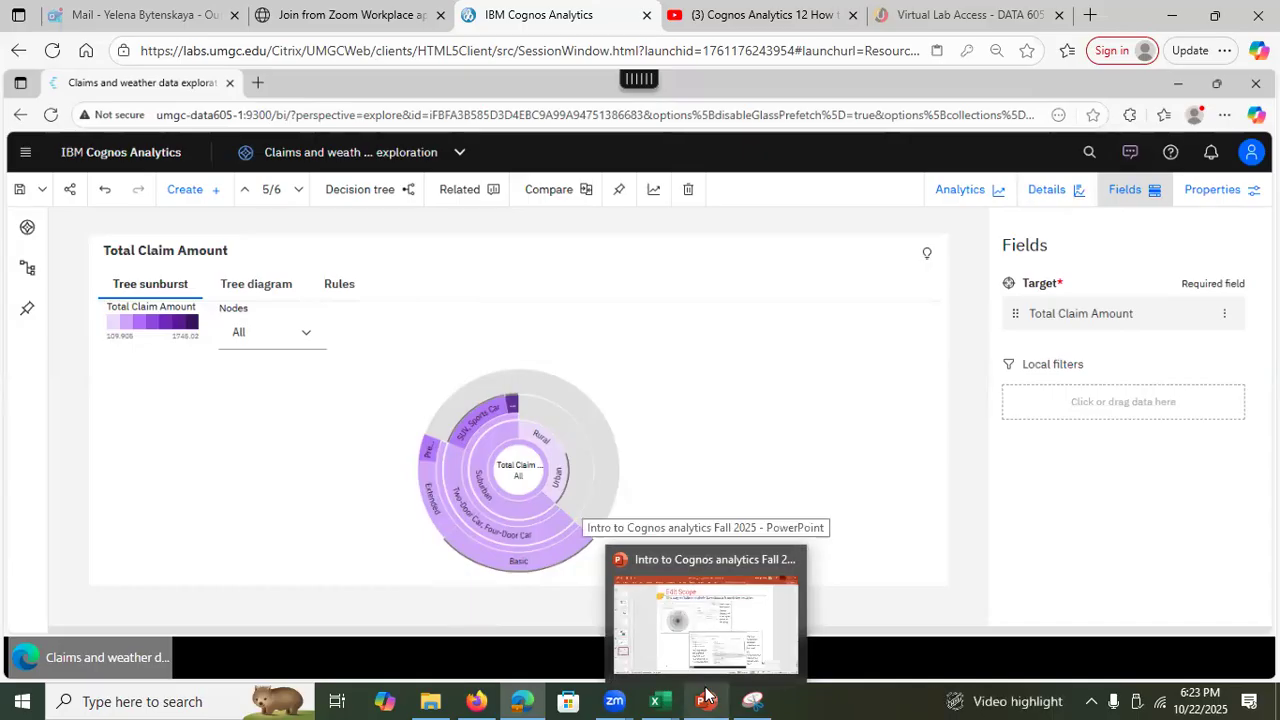
pyautogui.click(707, 695)
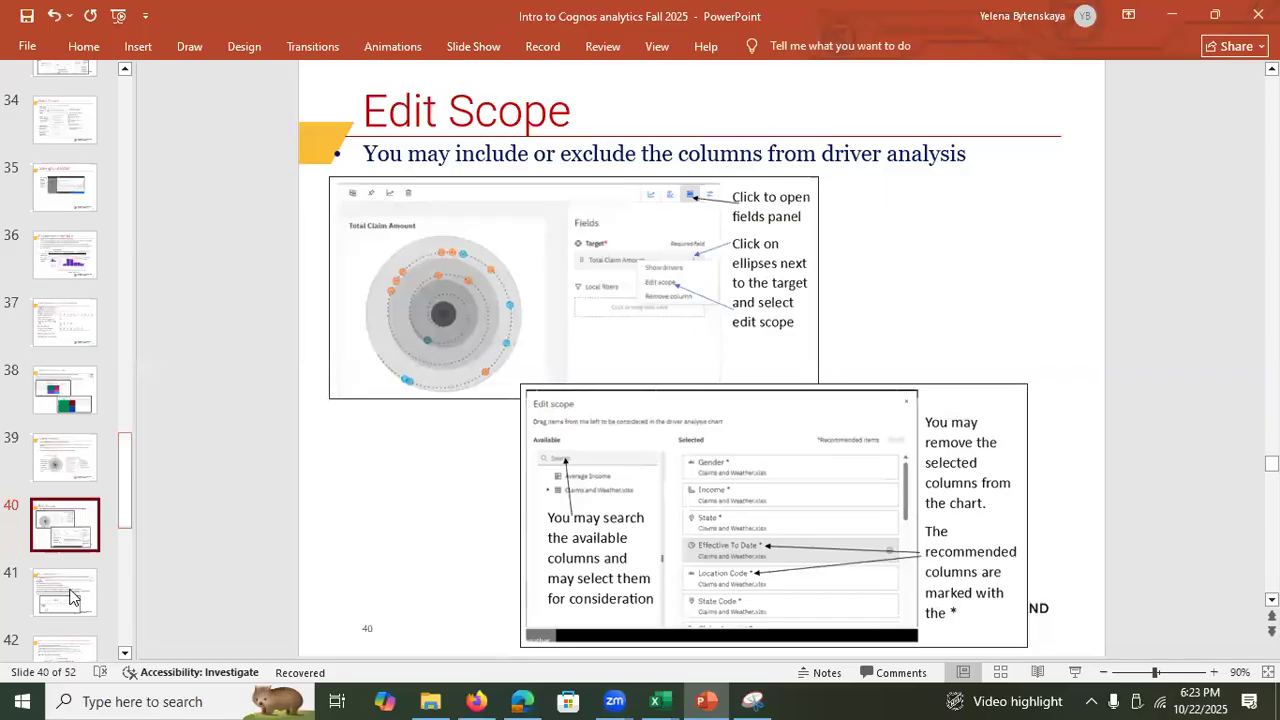
pyautogui.click(70, 597)
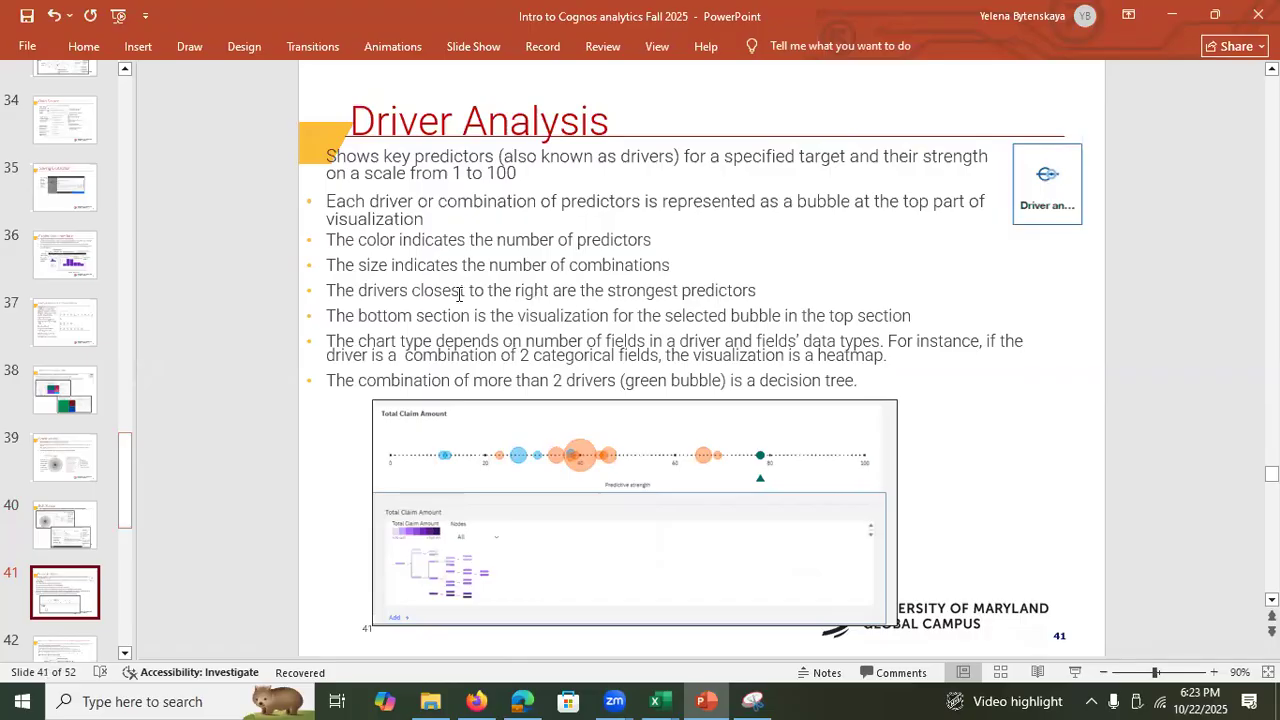
pyautogui.scroll(-3, 120, 544)
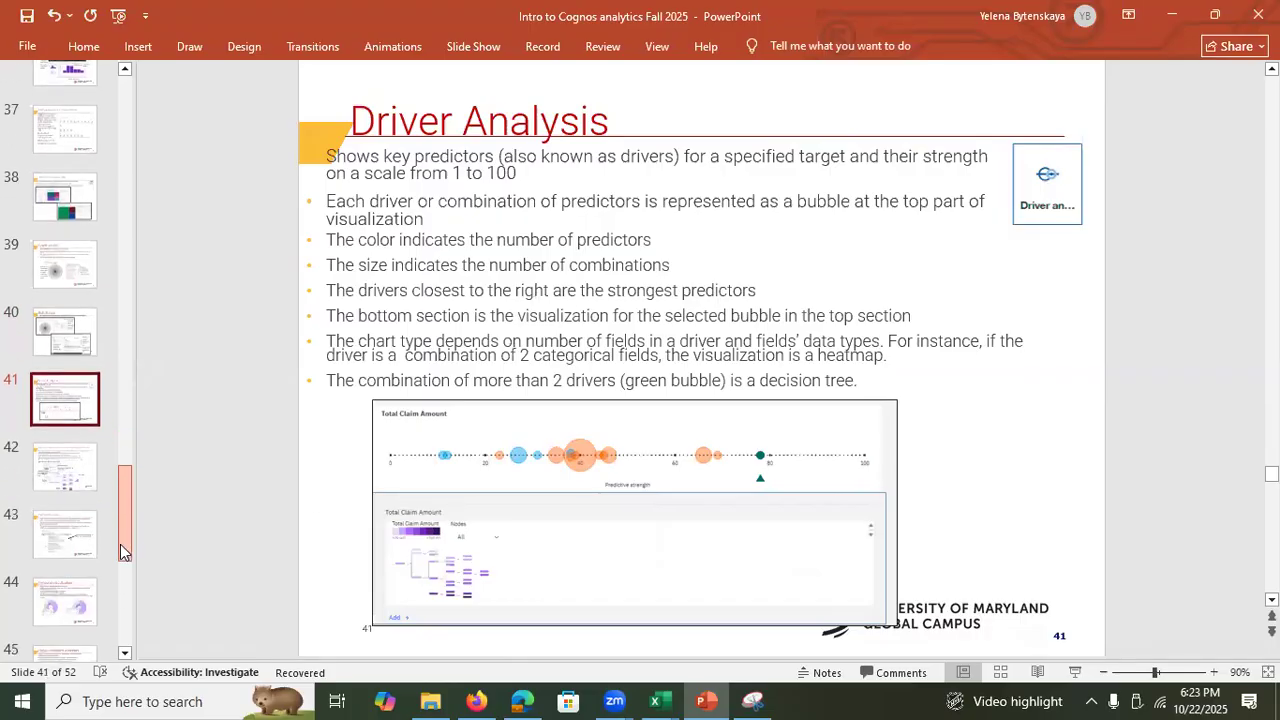
pyautogui.click(70, 474)
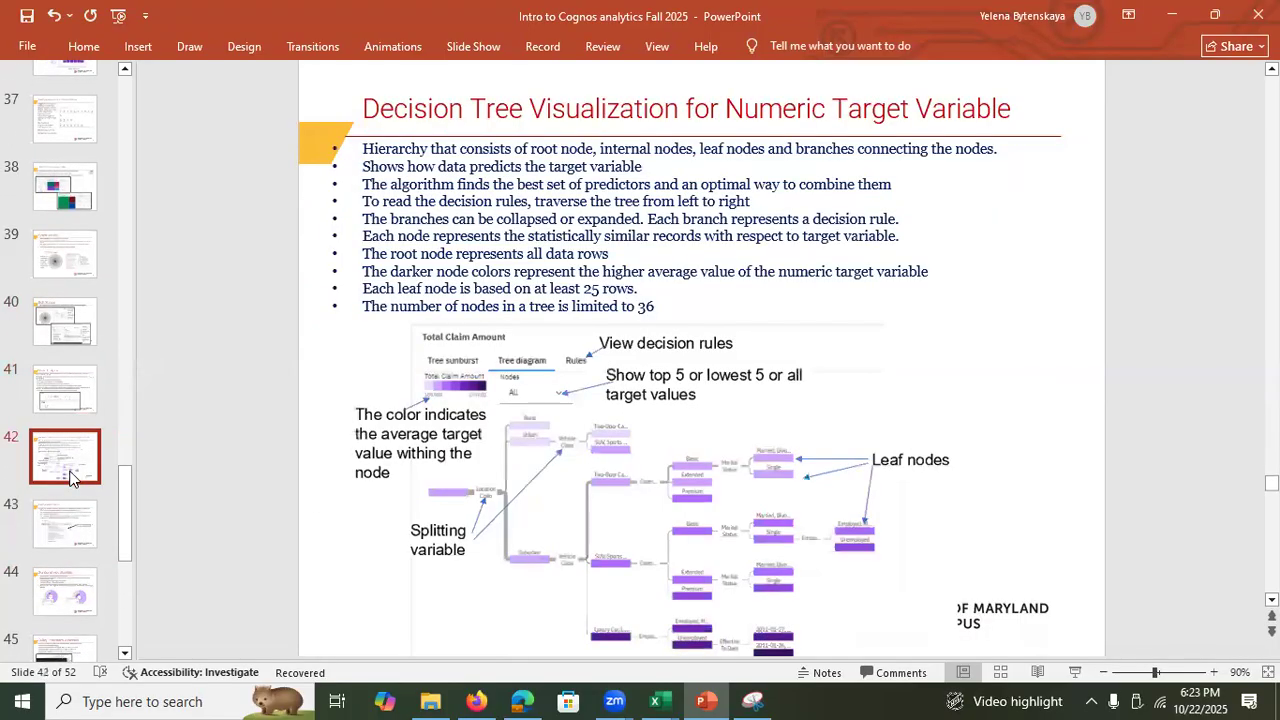
pyautogui.click(70, 544)
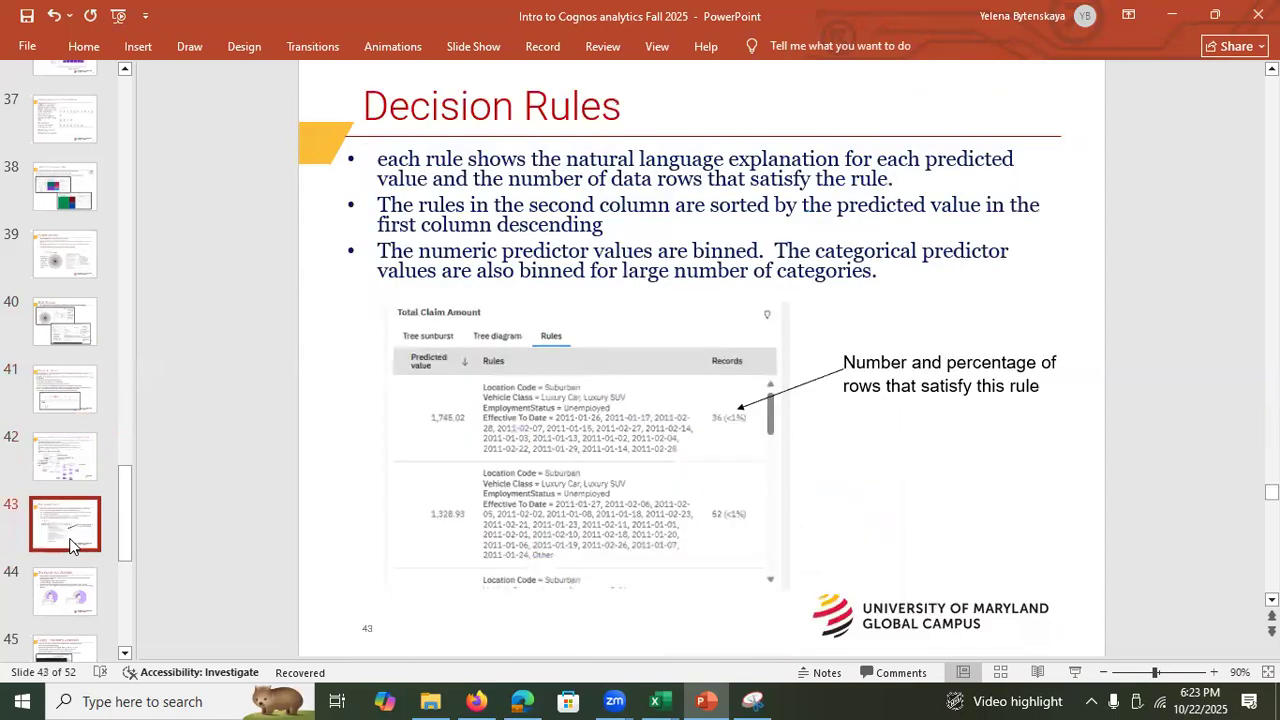
pyautogui.click(66, 600)
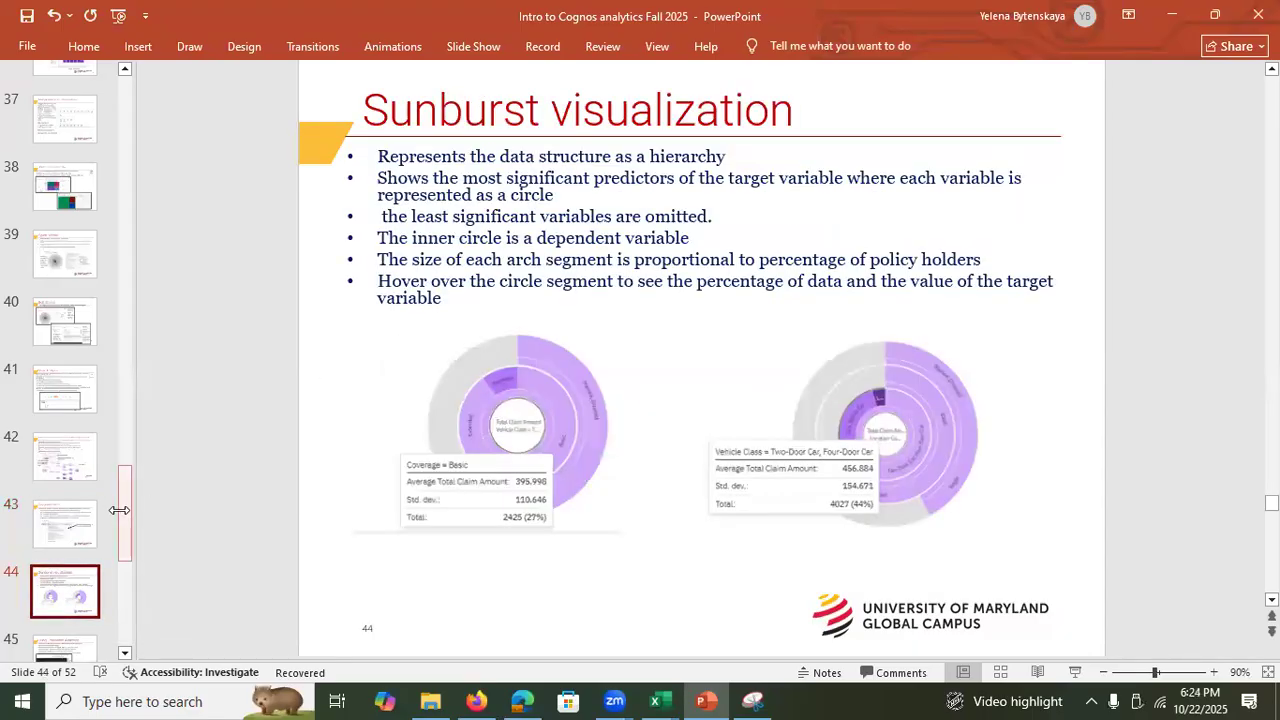
pyautogui.scroll(-1, 126, 520)
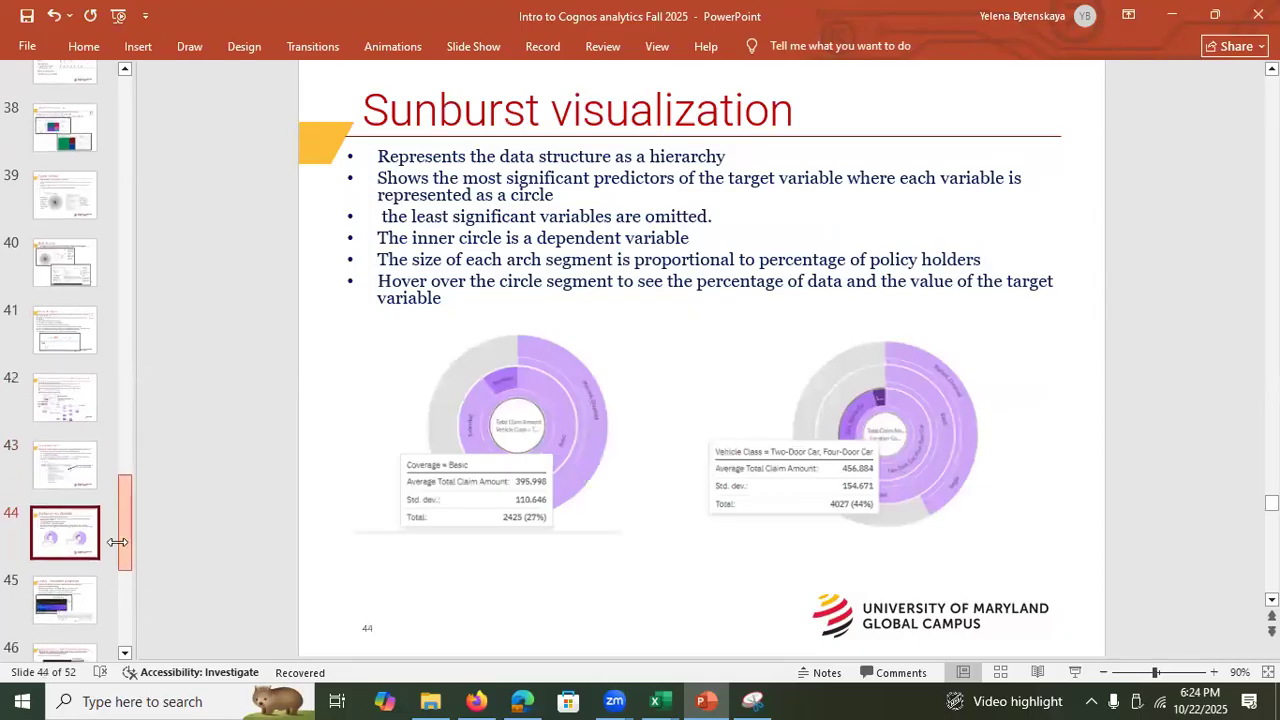
pyautogui.click(66, 600)
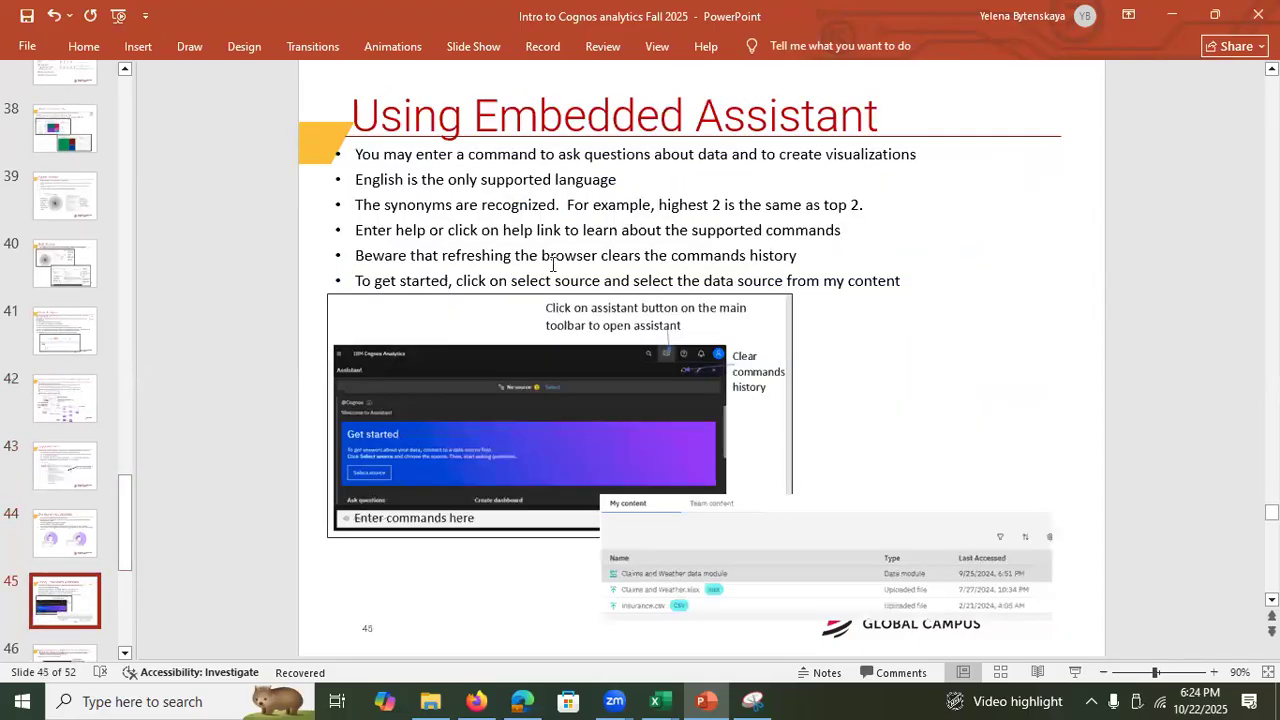
# Switch back to Cognos Analytics, save the exploration, and add a new single visualization card.
pyautogui.click(1173, 15)
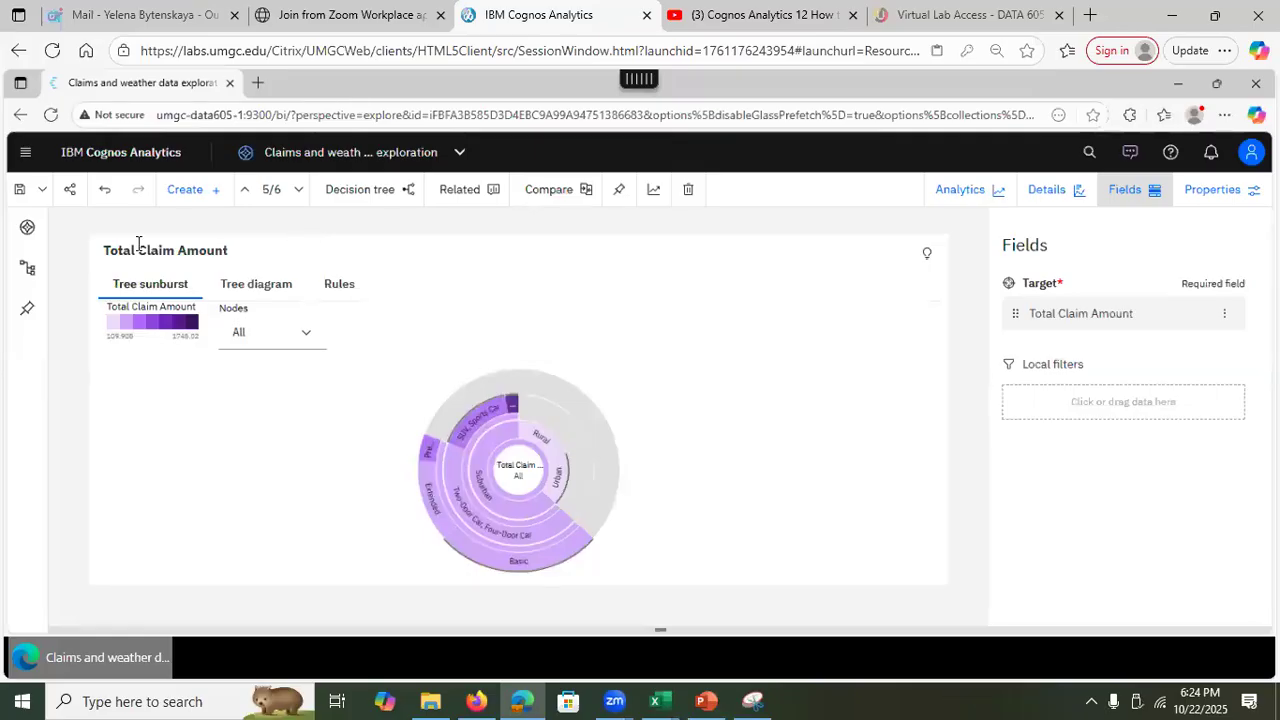
pyautogui.click(21, 189)
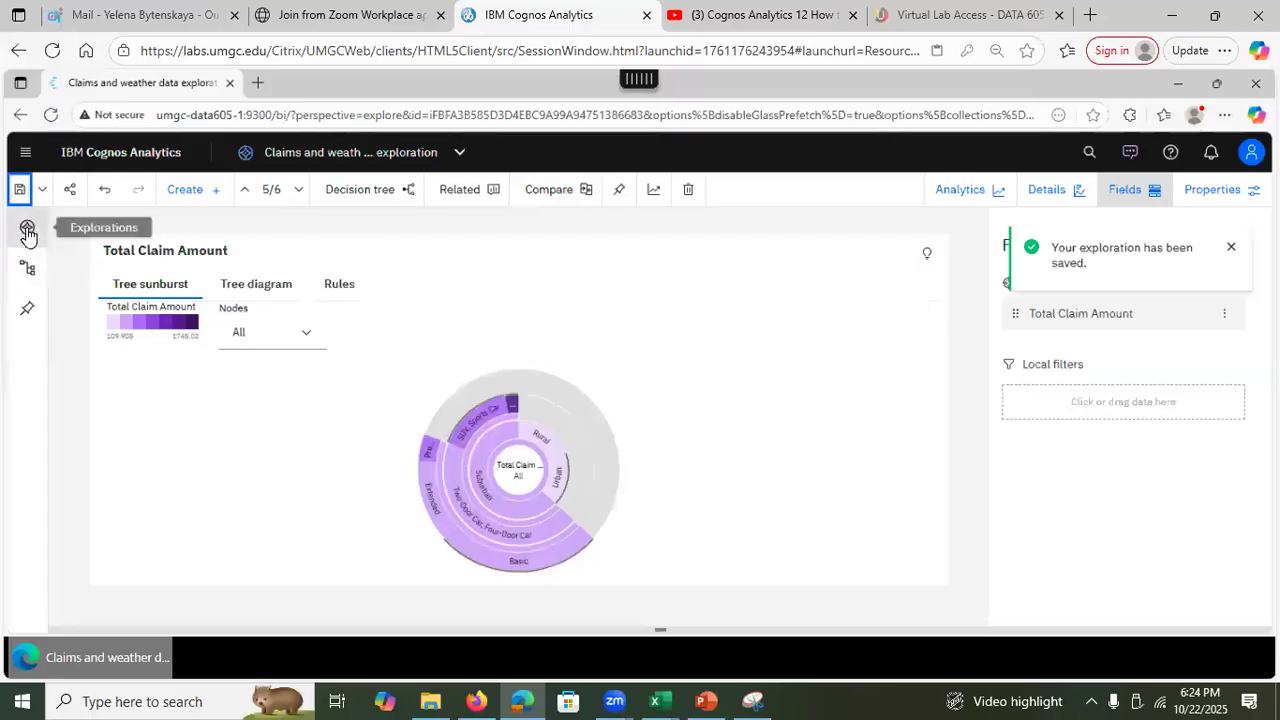
pyautogui.click(27, 230)
pyautogui.click(187, 190)
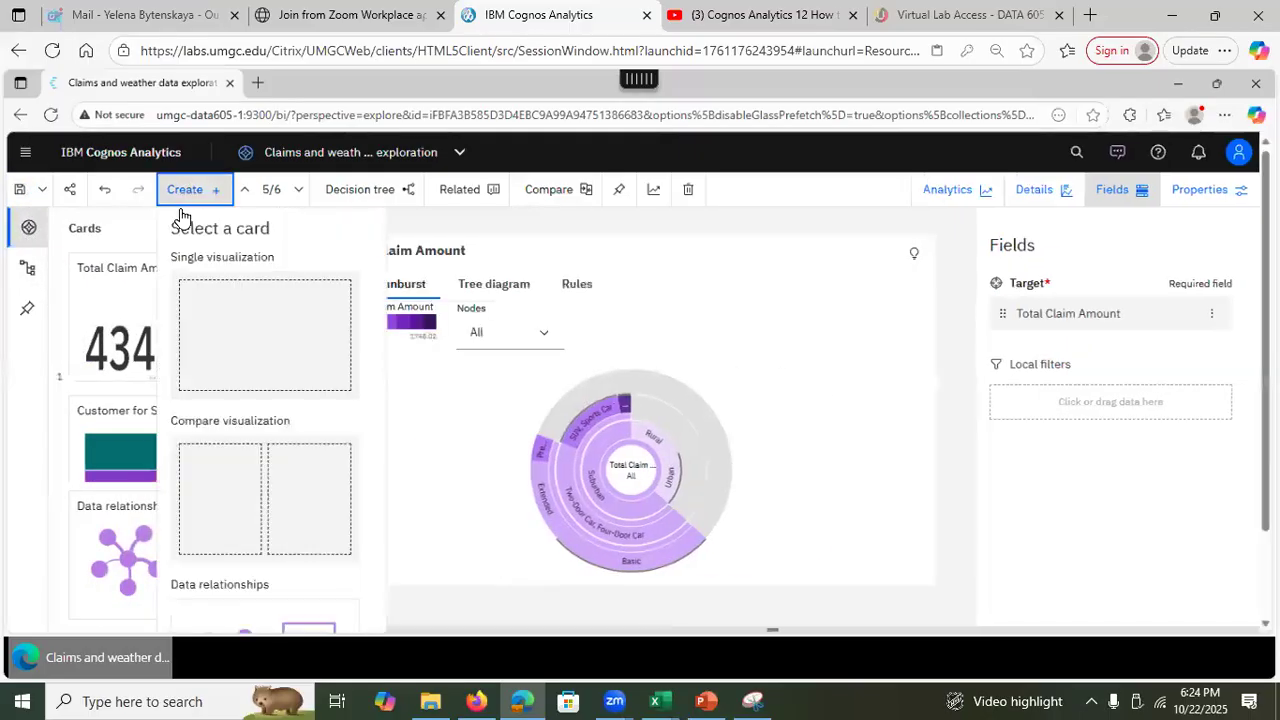
pyautogui.click(236, 338)
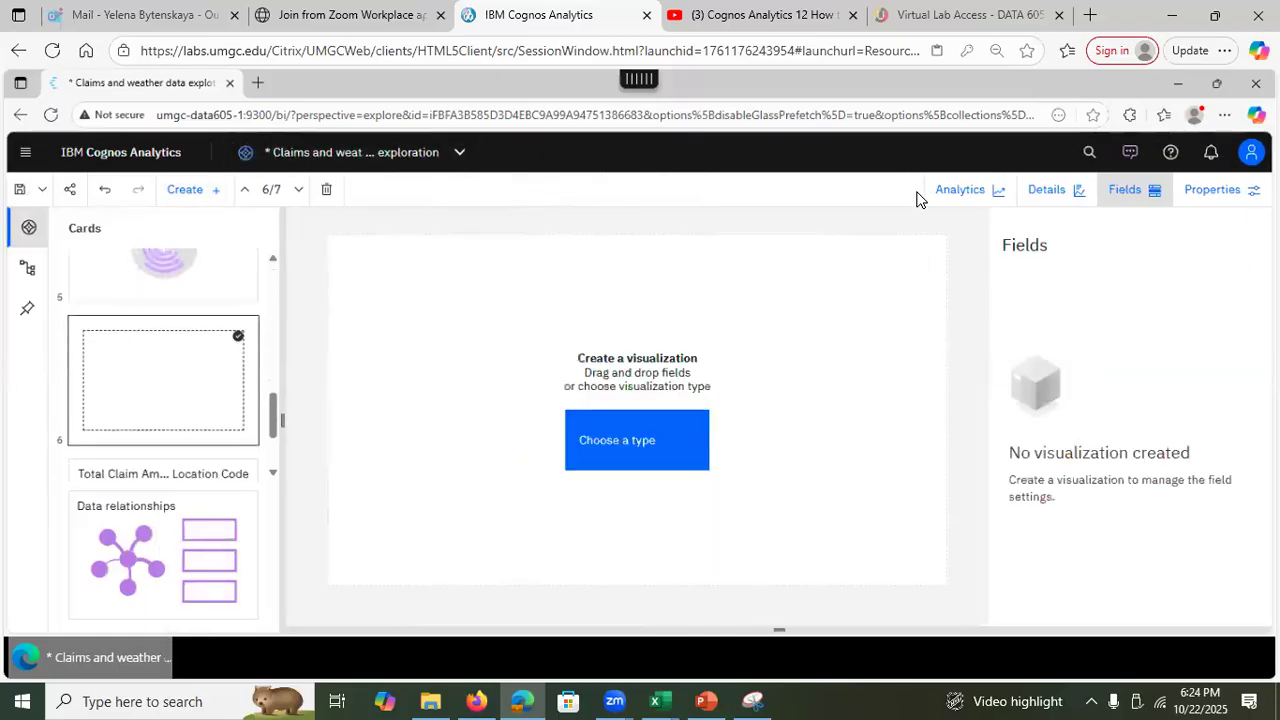
# Open the Assistant on the Claims and weather data module and show its extended list of relevant fields.
pyautogui.click(1131, 155)
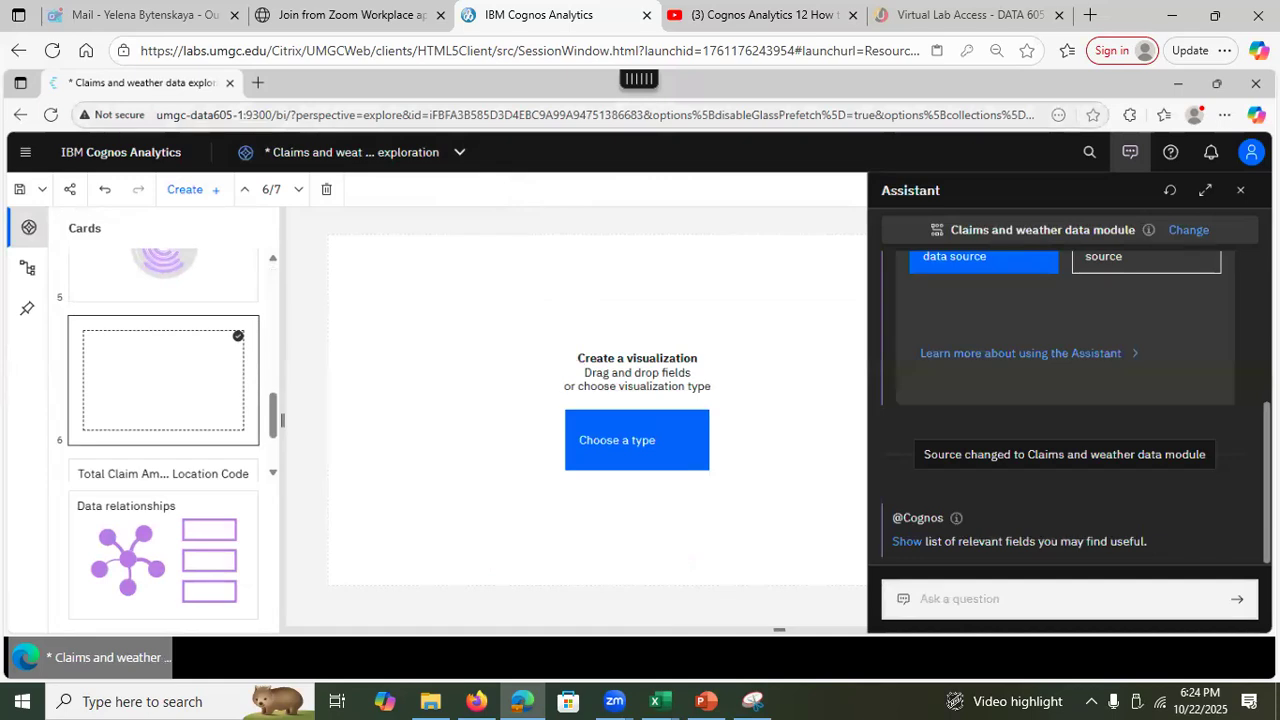
pyautogui.scroll(3, 1248, 343)
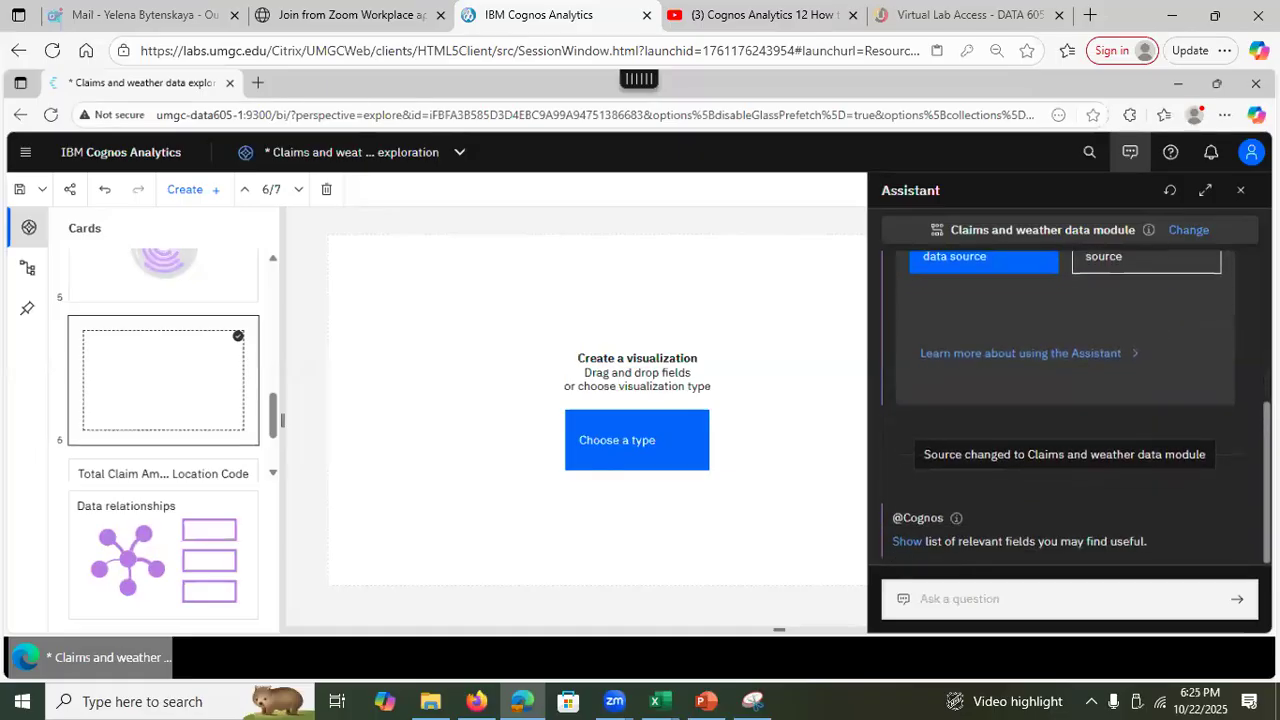
pyautogui.click(907, 542)
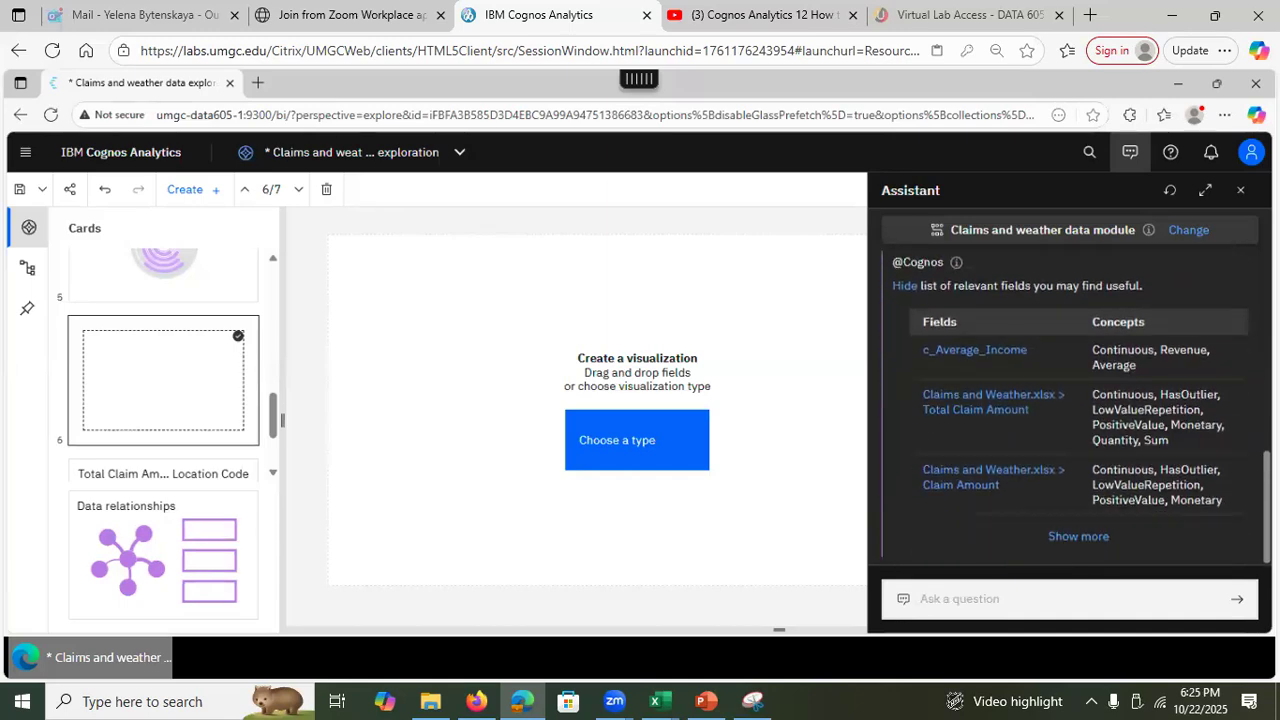
pyautogui.click(1068, 536)
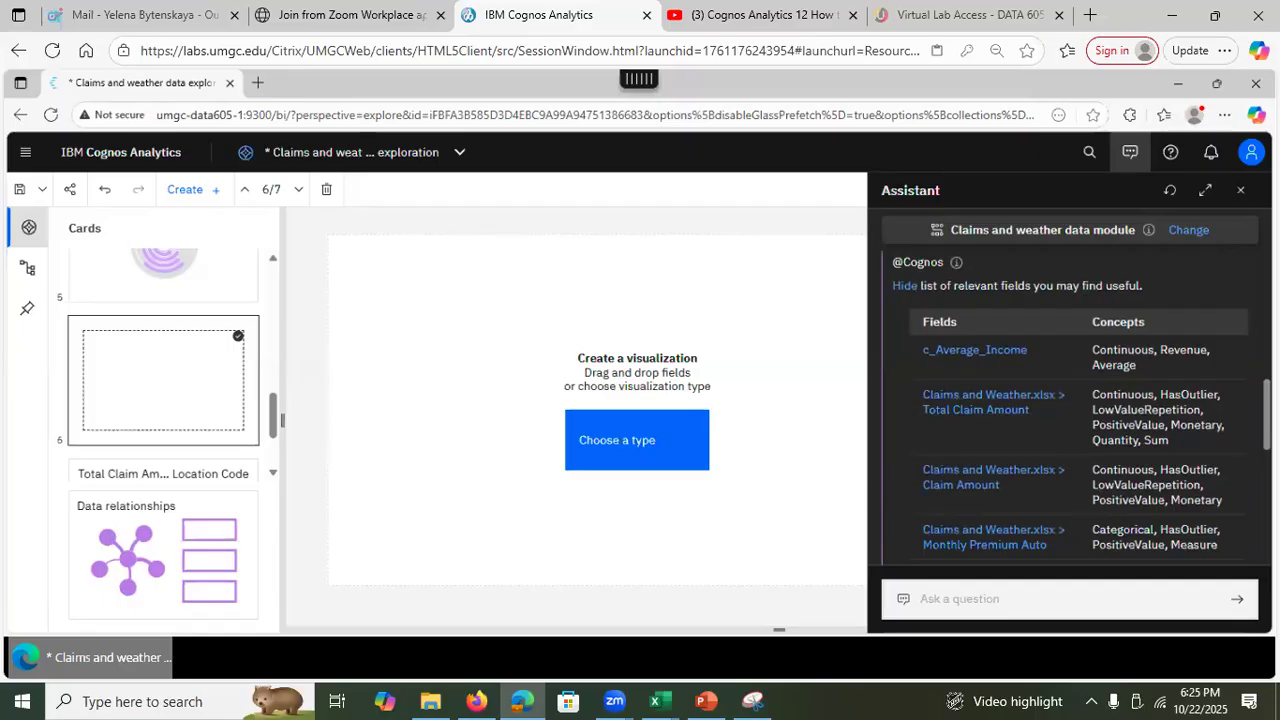
# Examine the Assistant's full list of relevant fields and their concepts for the Claims and weather data module.
pyautogui.scroll(2, 1068, 430)
pyautogui.scroll(-3, 1068, 430)
pyautogui.scroll(-5, 1068, 430)
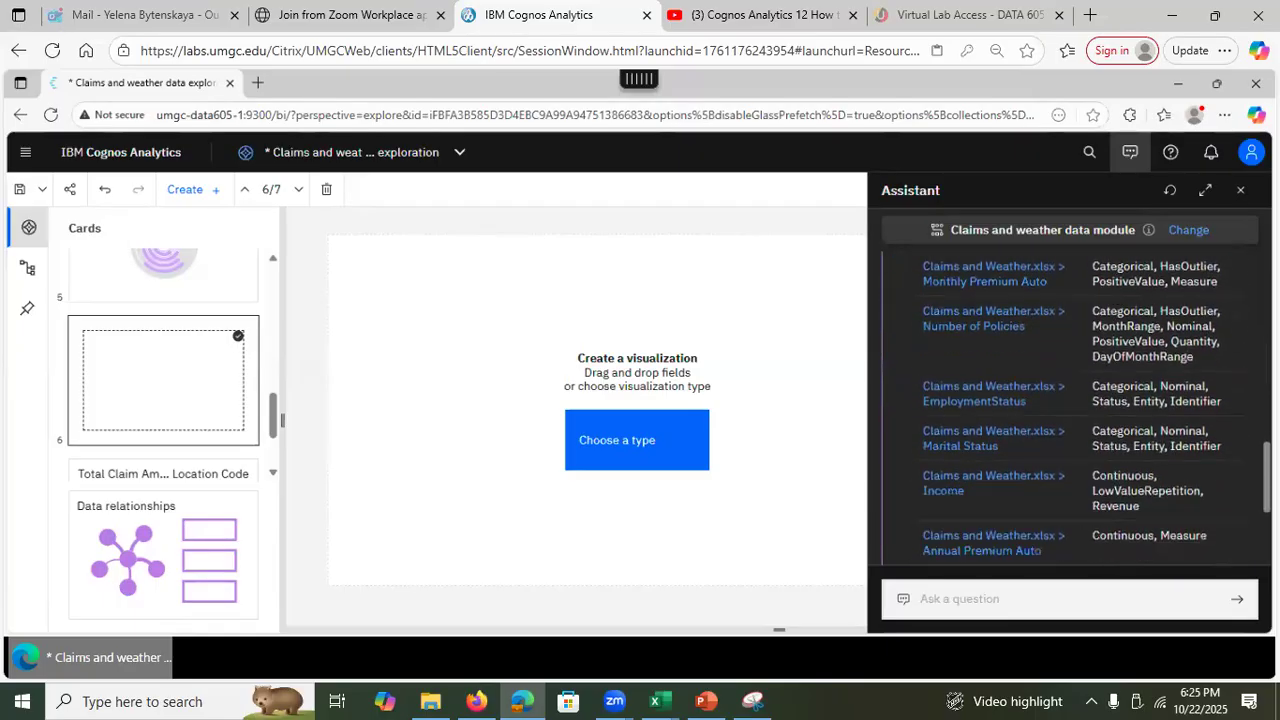
pyautogui.scroll(-1, 1015, 472)
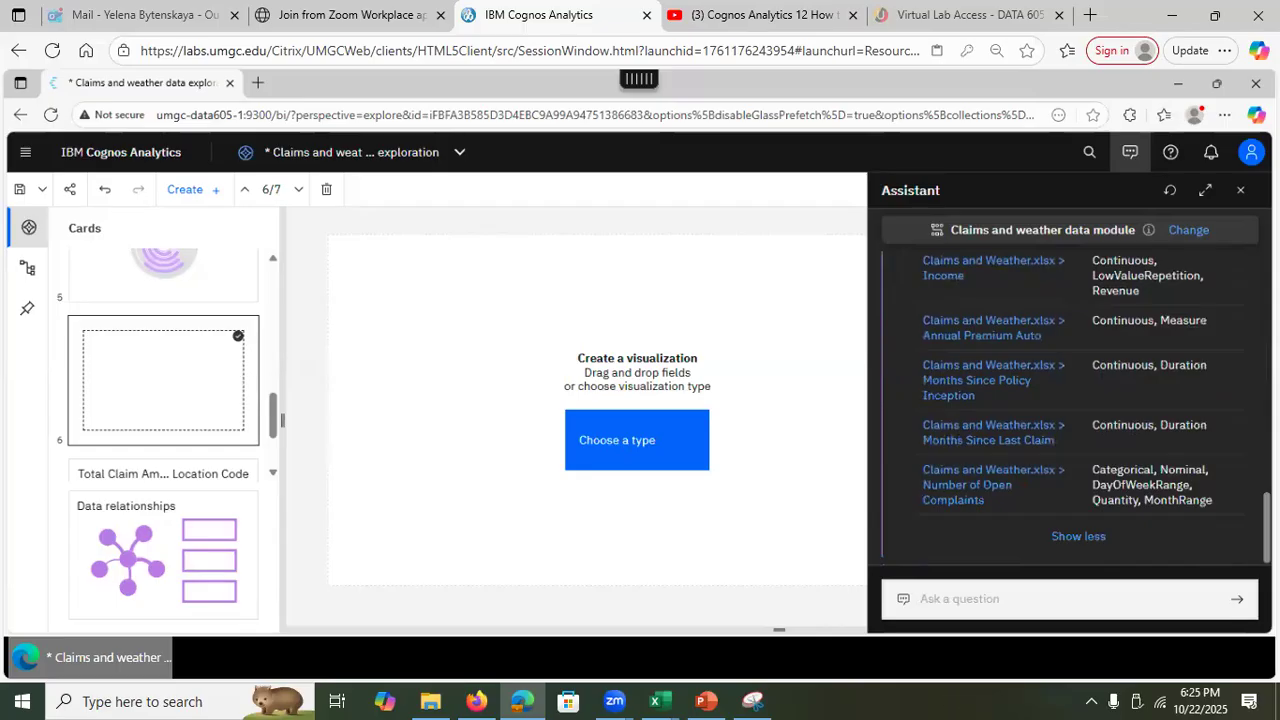
pyautogui.scroll(10, 1068, 430)
pyautogui.scroll(5, 1068, 430)
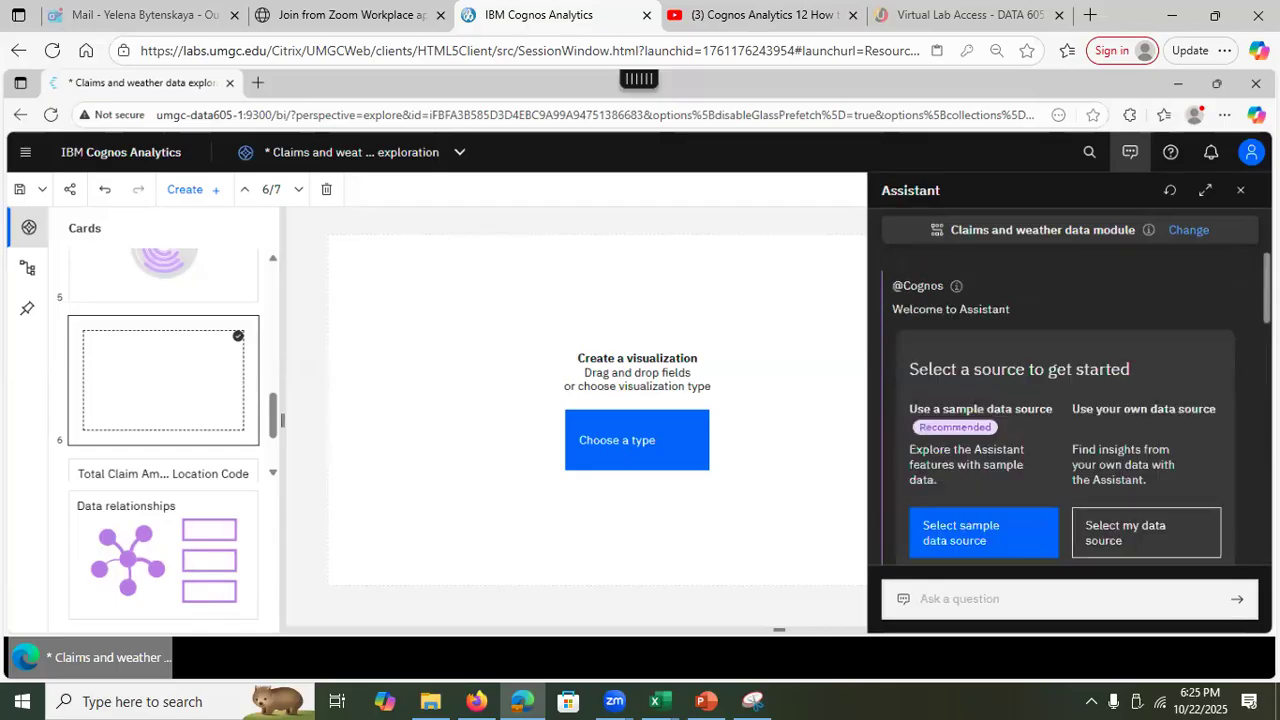
pyautogui.scroll(-3, 1068, 430)
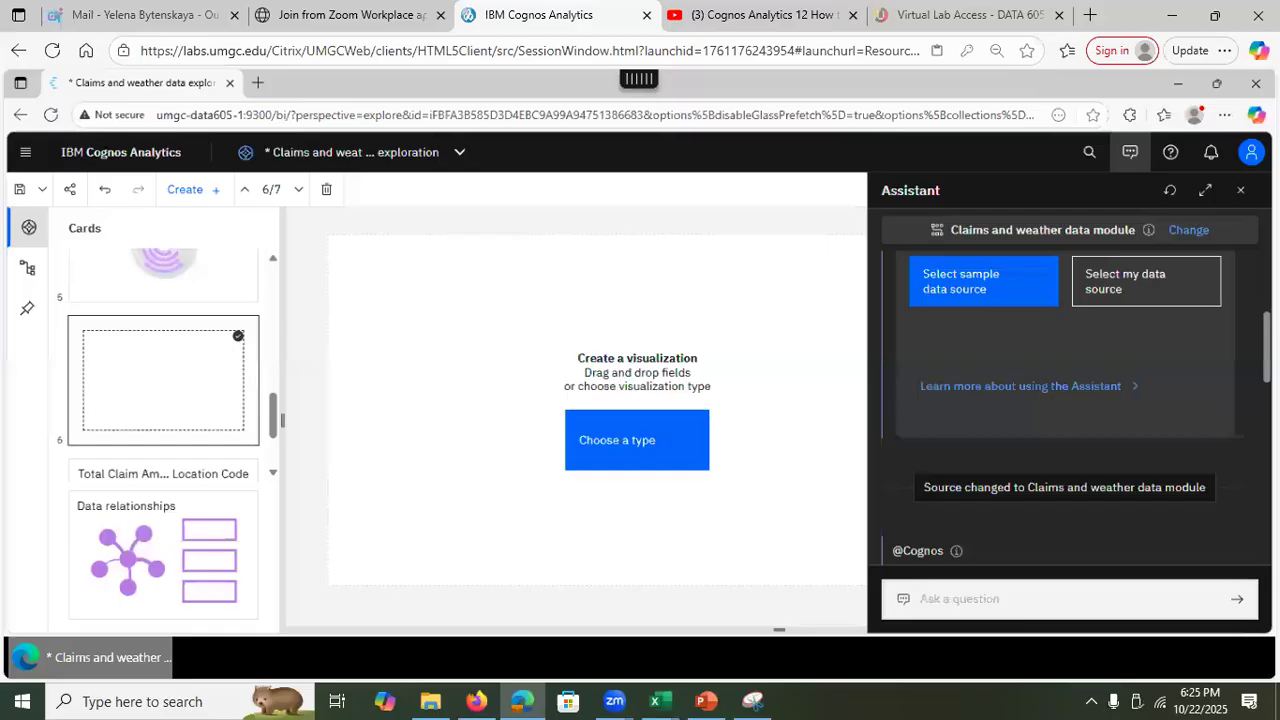
pyautogui.scroll(-3, 1068, 430)
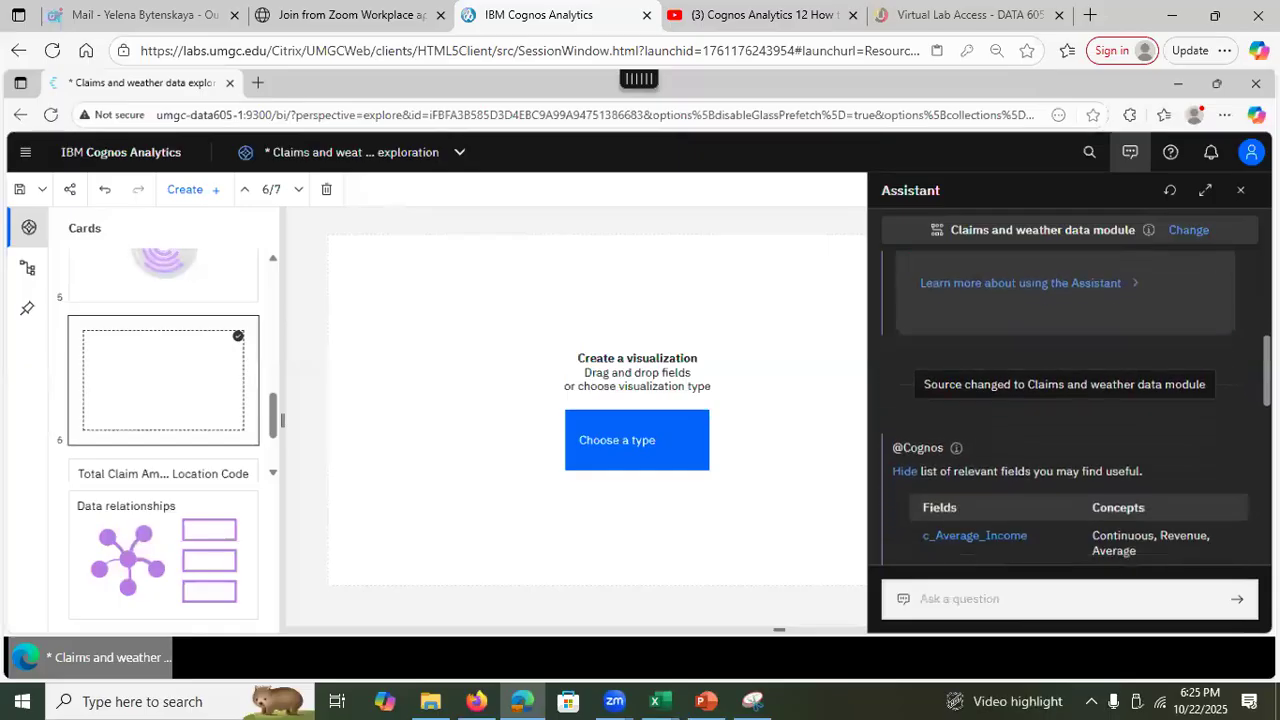
pyautogui.scroll(-1, 1068, 430)
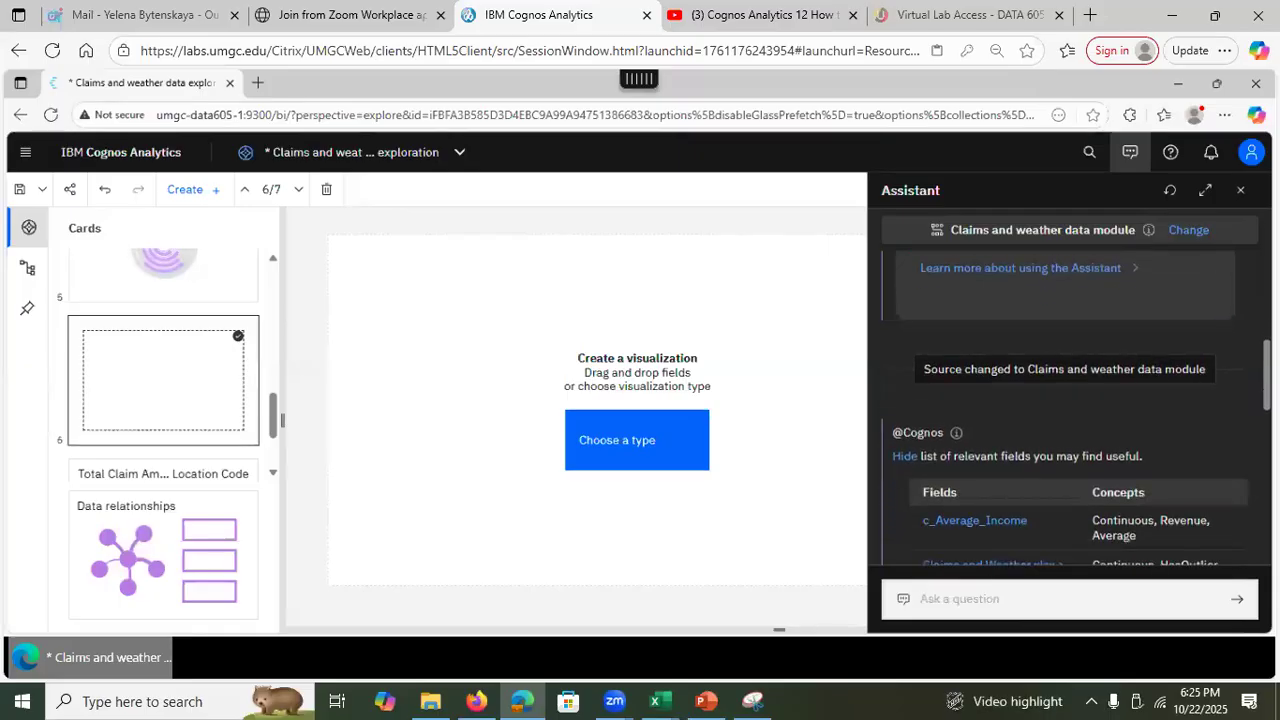
pyautogui.scroll(-1, 1186, 368)
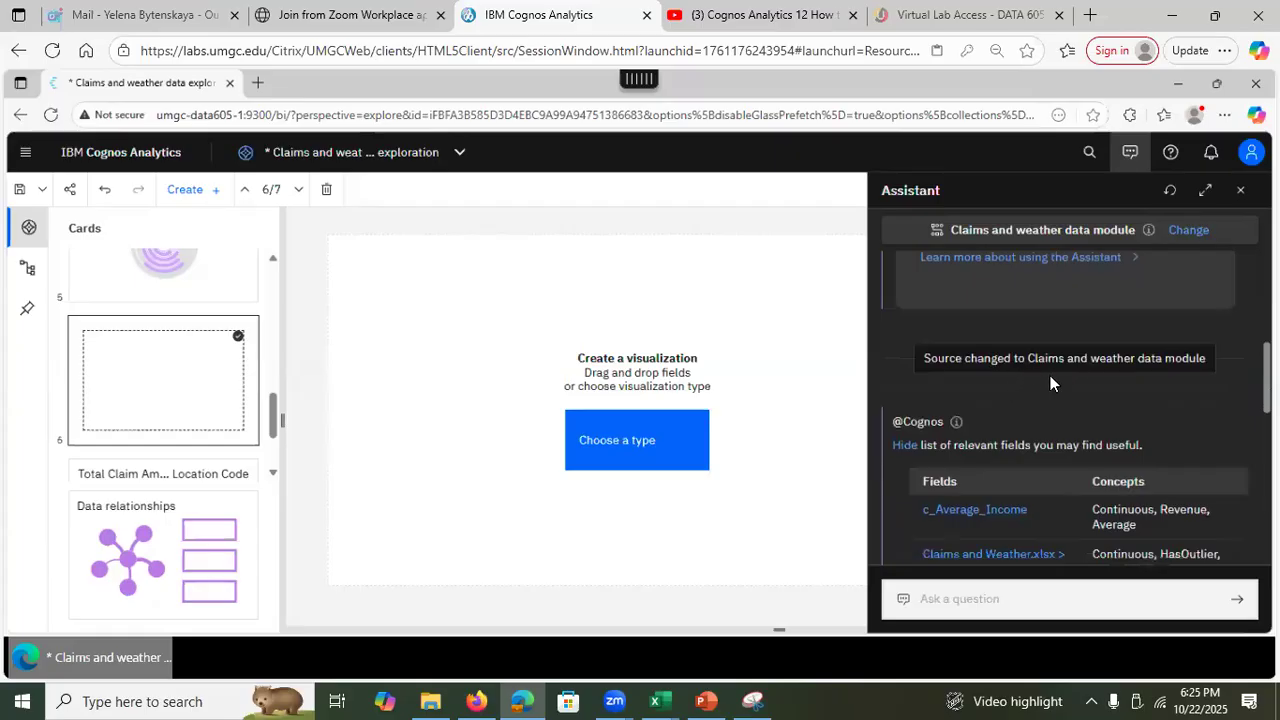
pyautogui.scroll(-7, 1068, 410)
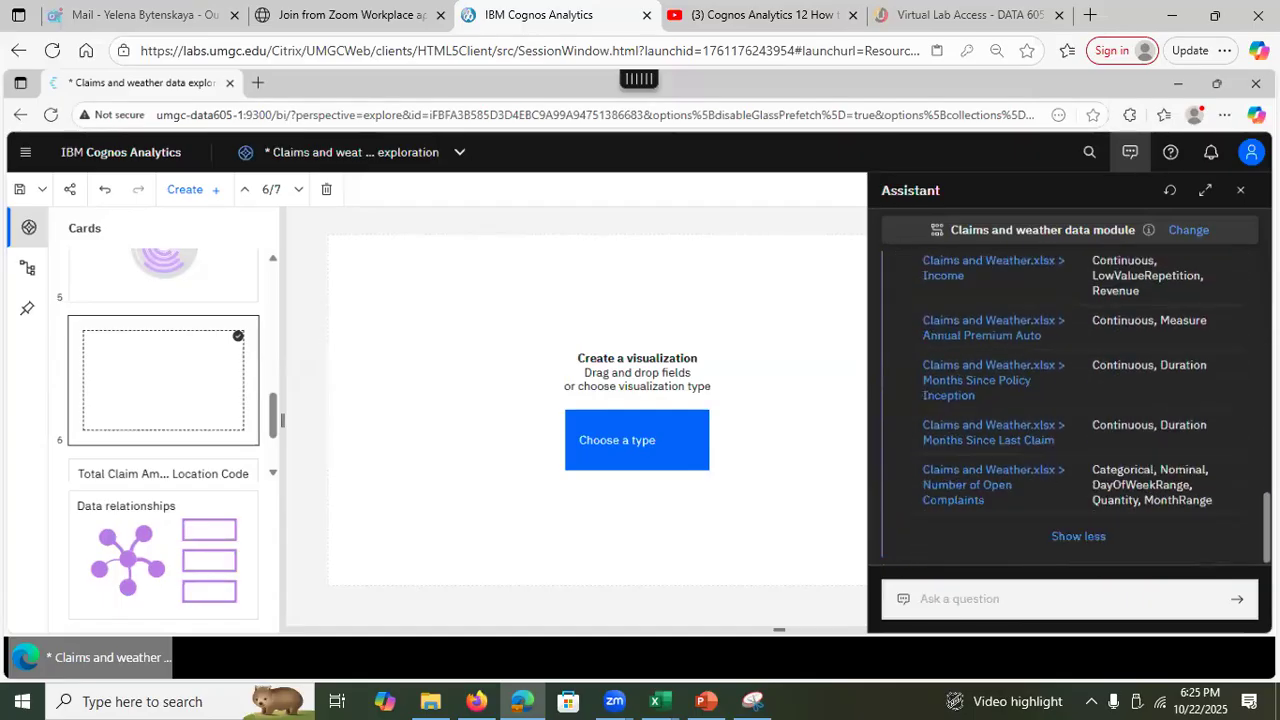
pyautogui.scroll(5, 1068, 410)
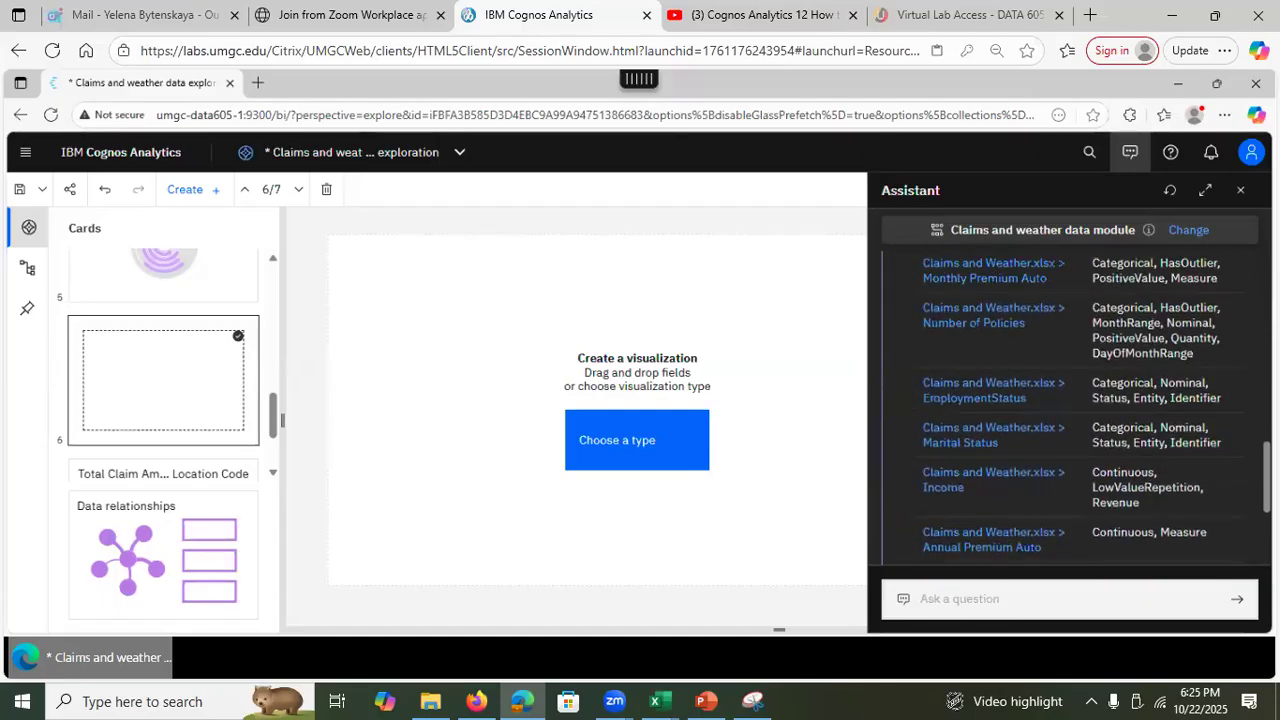
pyautogui.scroll(-1, 1068, 410)
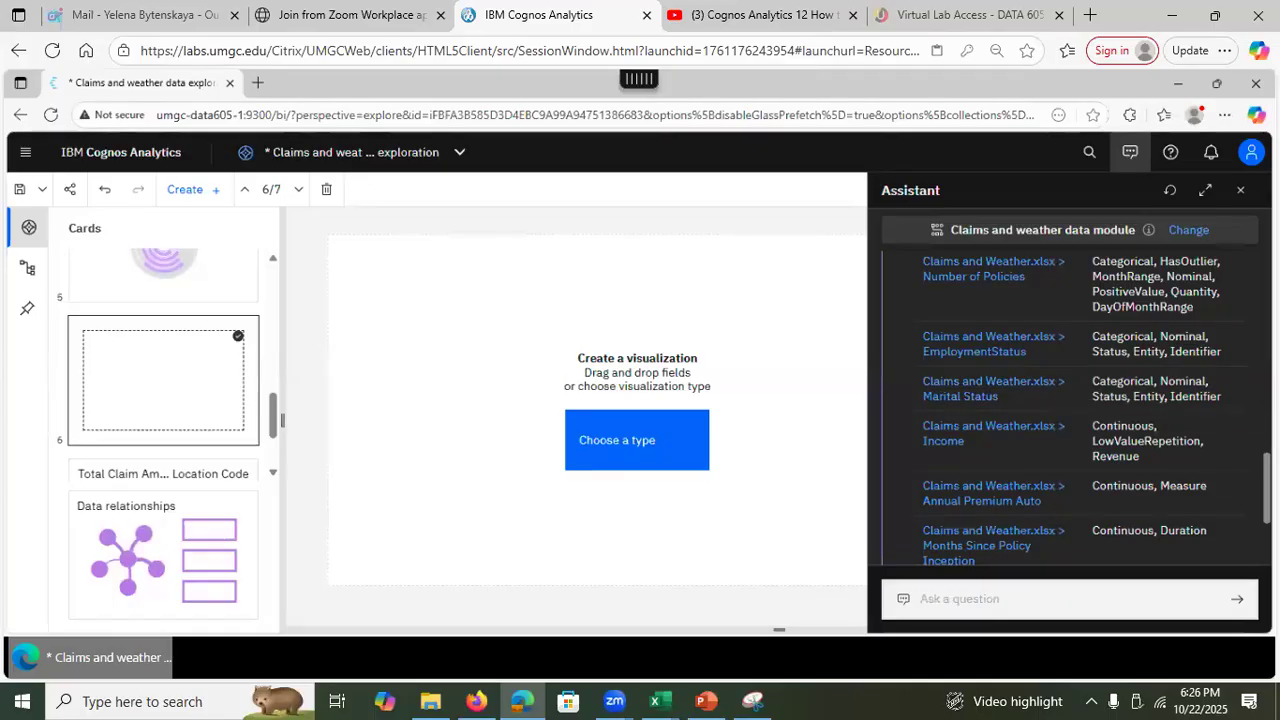
pyautogui.scroll(-2, 1097, 408)
pyautogui.scroll(-1, 1097, 408)
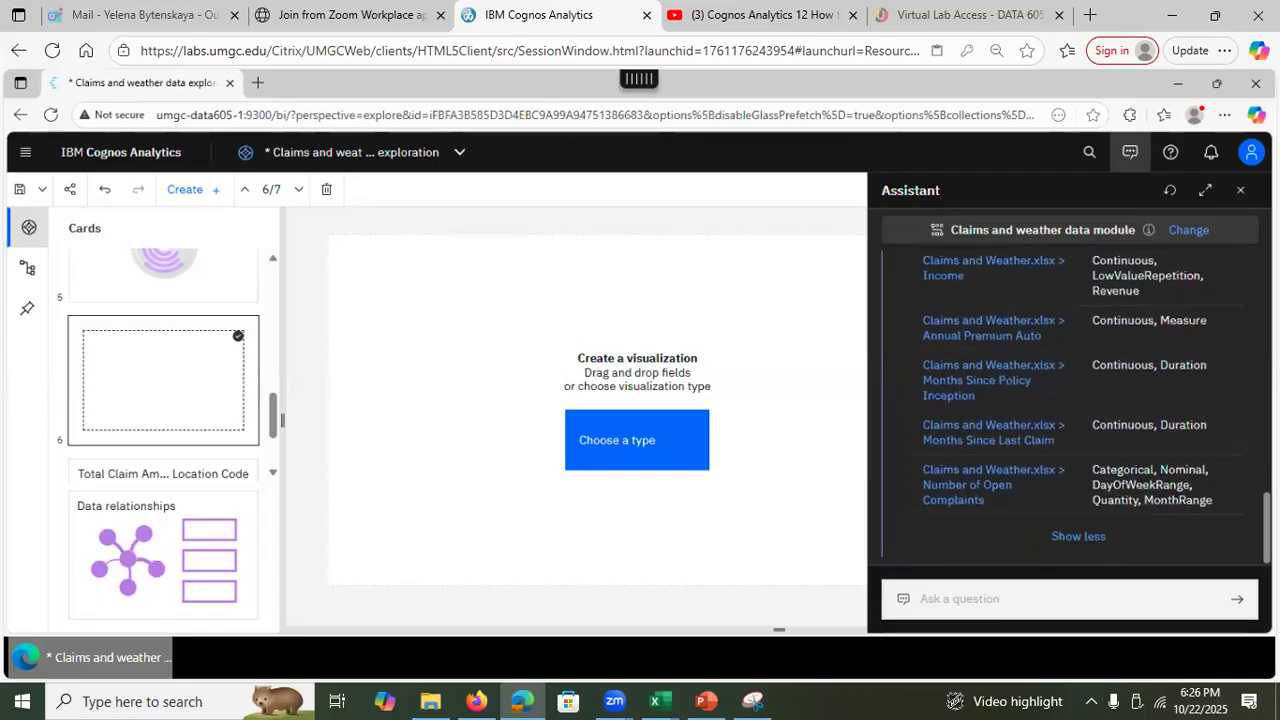
pyautogui.scroll(2, 1097, 408)
pyautogui.scroll(2, 1083, 408)
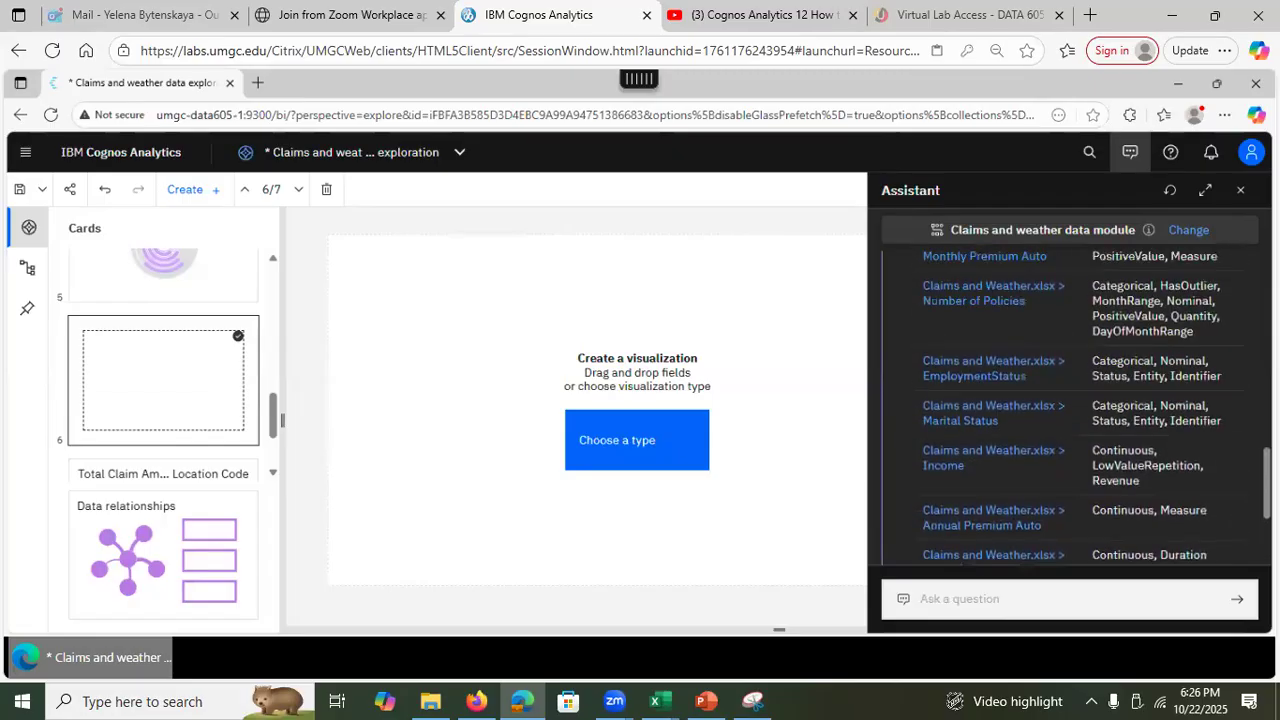
pyautogui.scroll(2, 1090, 408)
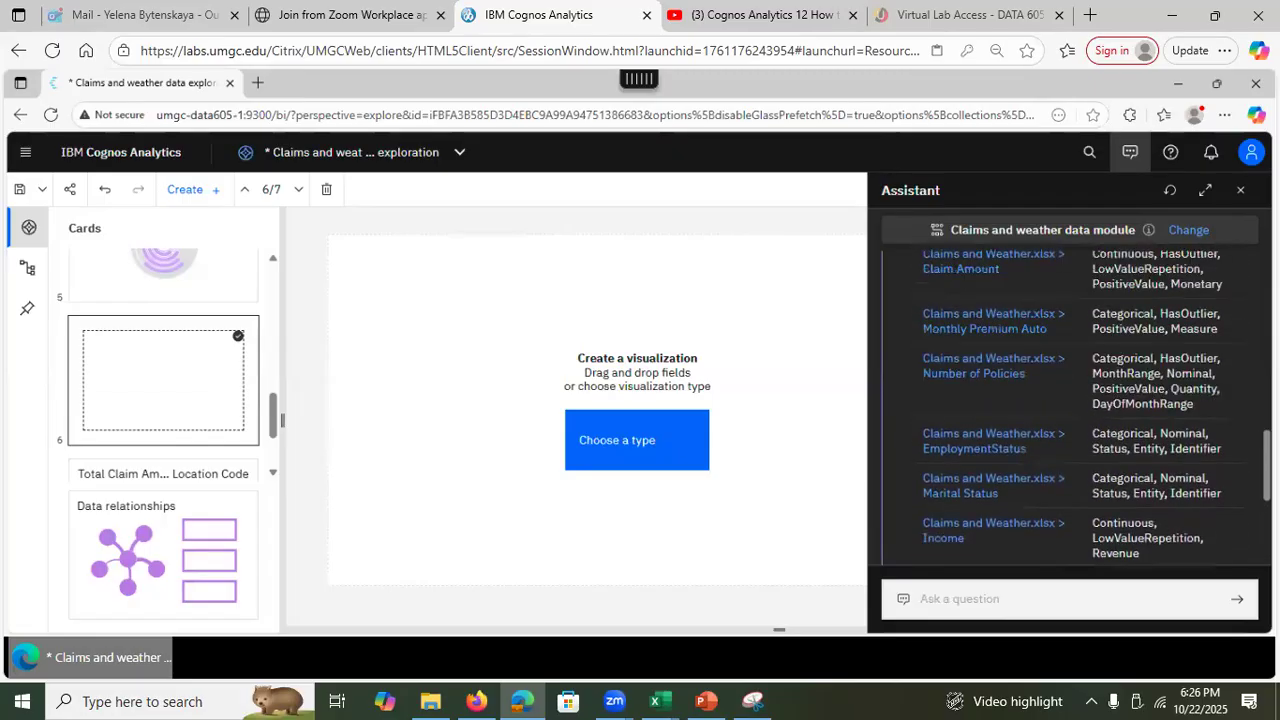
pyautogui.scroll(2, 1090, 408)
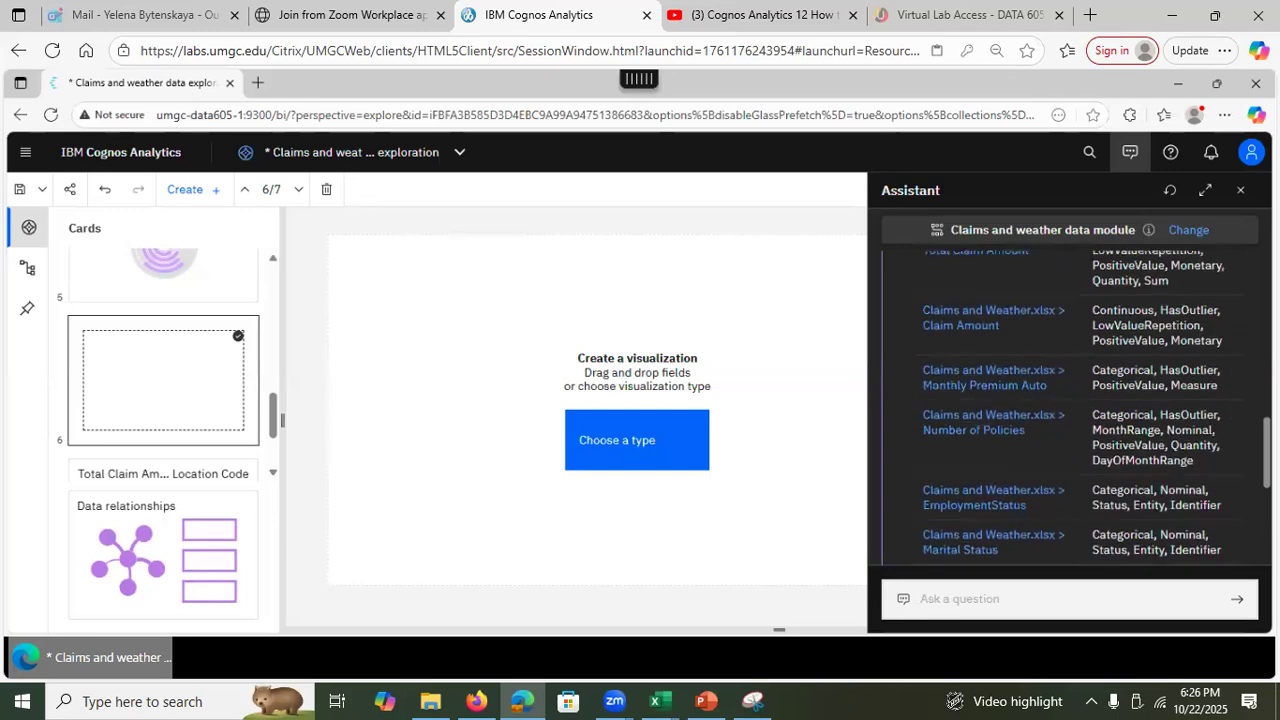
pyautogui.scroll(2, 1090, 408)
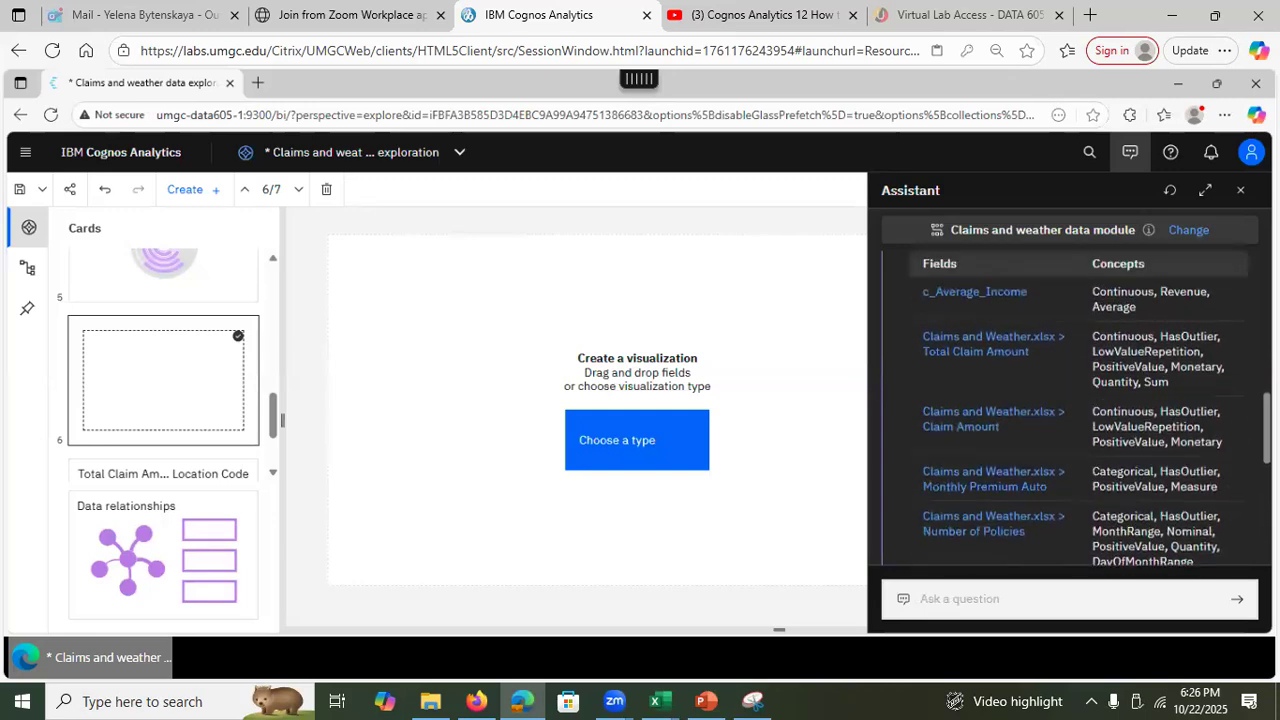
# Show the influencers of Total Claim Amount in the Assistant and place the resulting driver visualization on the empty card.
pyautogui.click(988, 347)
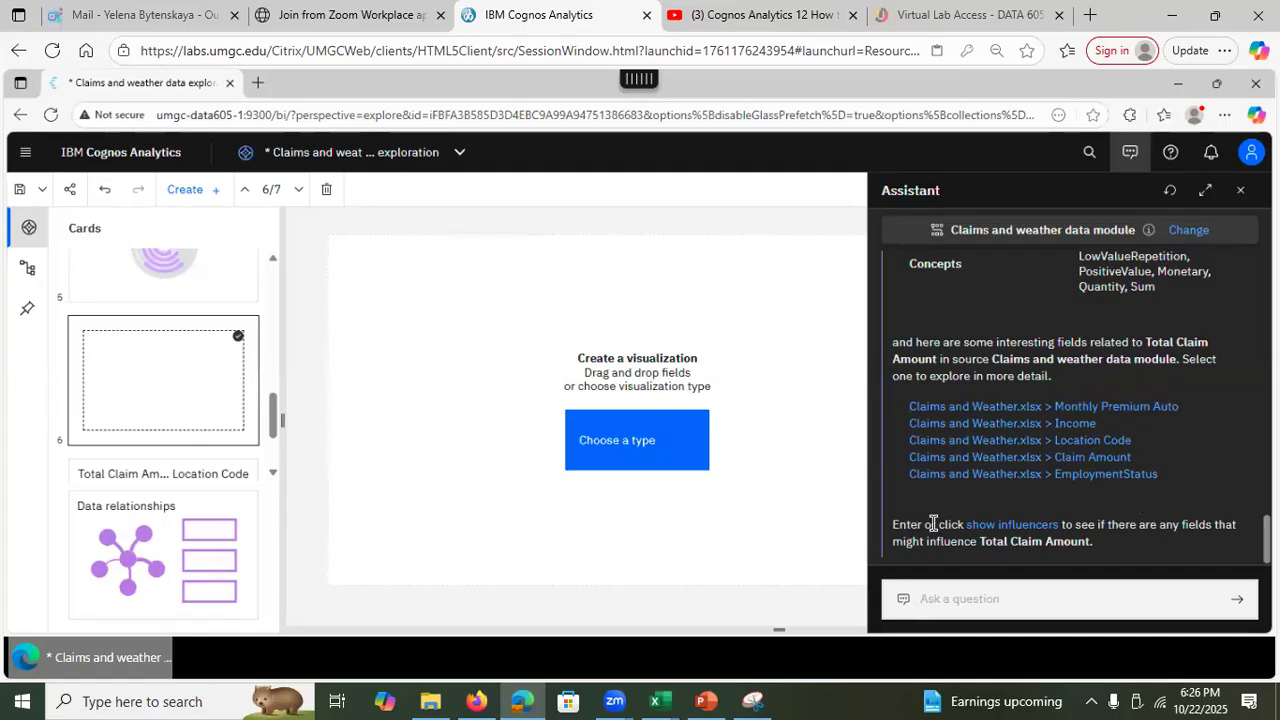
pyautogui.click(993, 533)
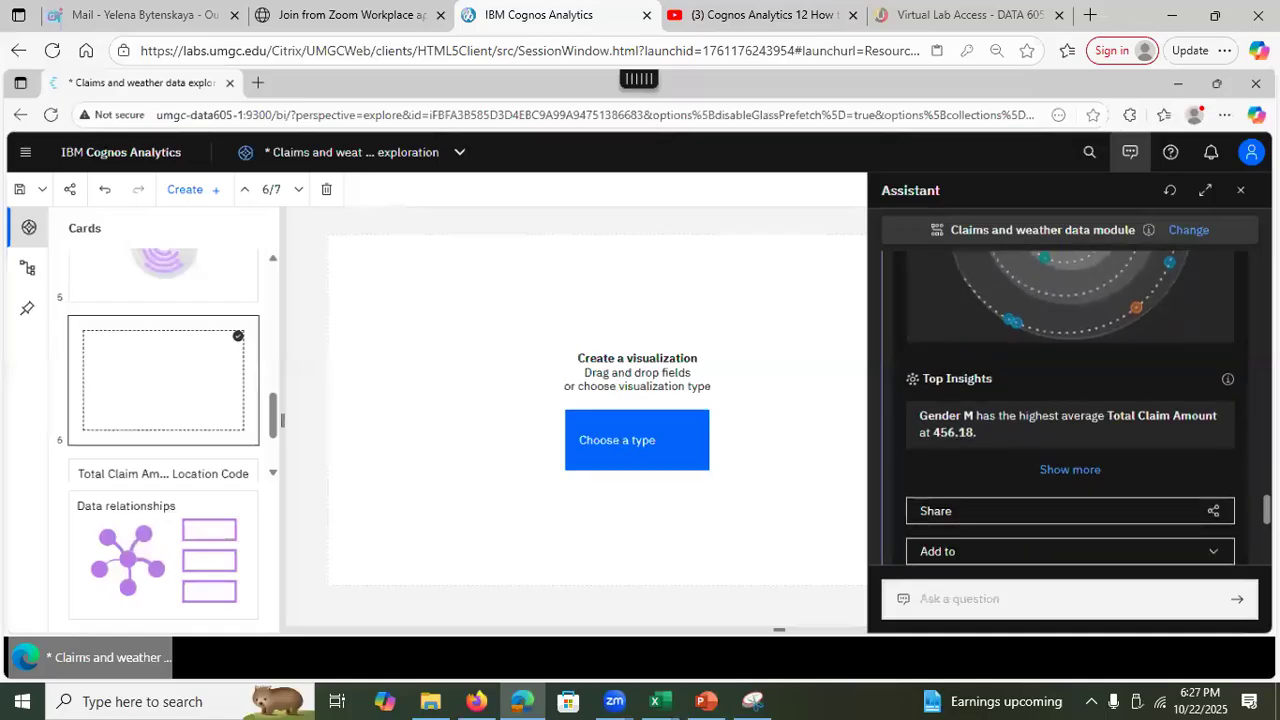
pyautogui.scroll(5, 1070, 458)
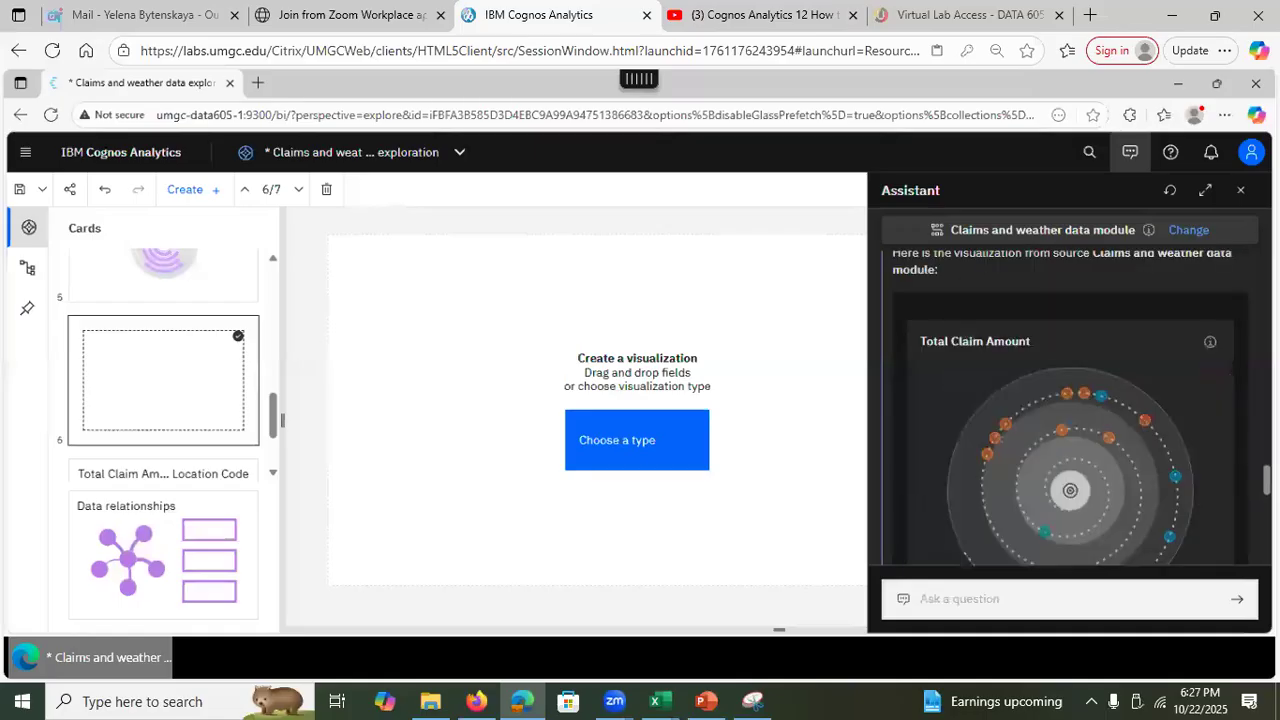
pyautogui.scroll(-2, 1070, 458)
pyautogui.moveTo(1060, 463); pyautogui.dragTo(764, 505)
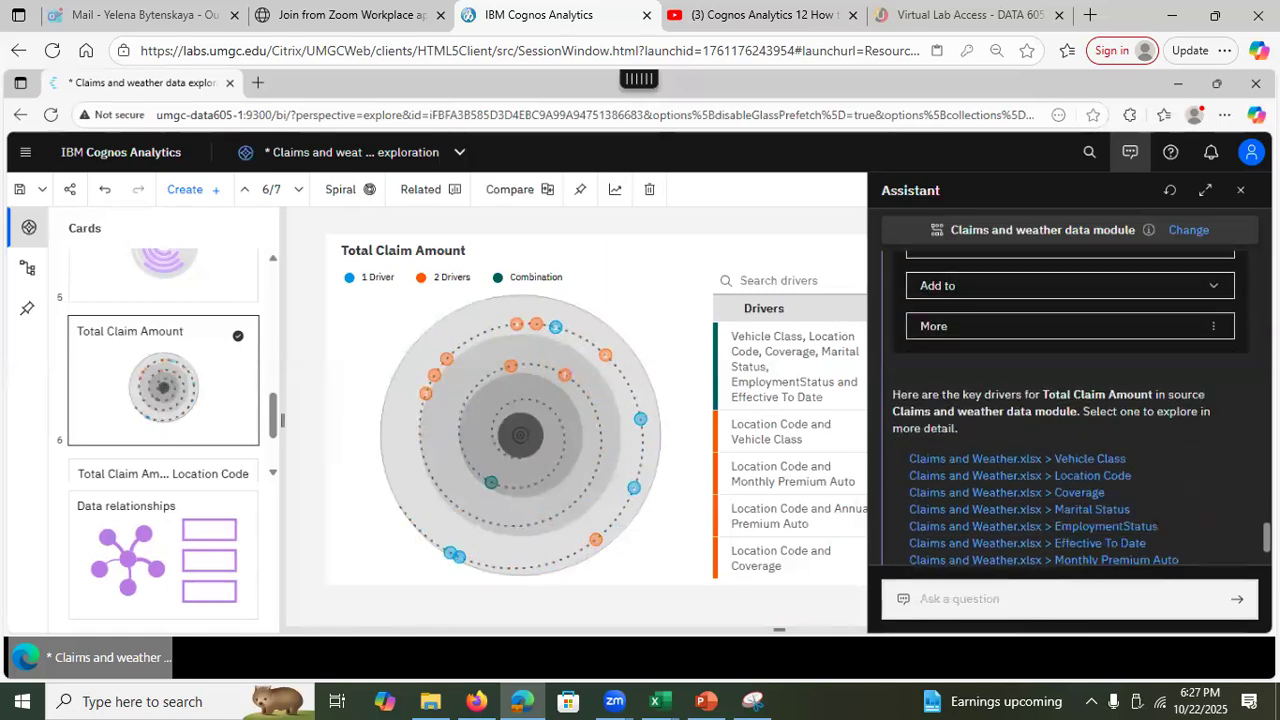
# Ask the Assistant to "suggest questions" for the Claims and weather data module.
pyautogui.click(1075, 590)
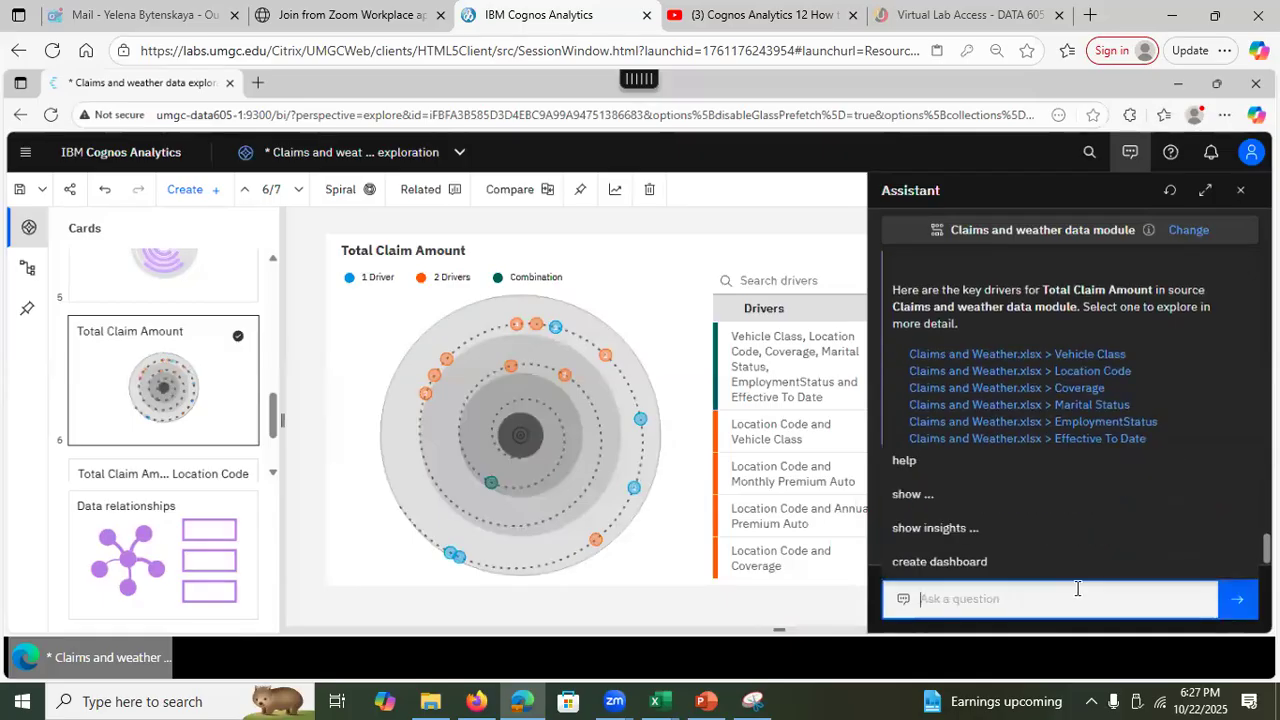
pyautogui.write('sugges')
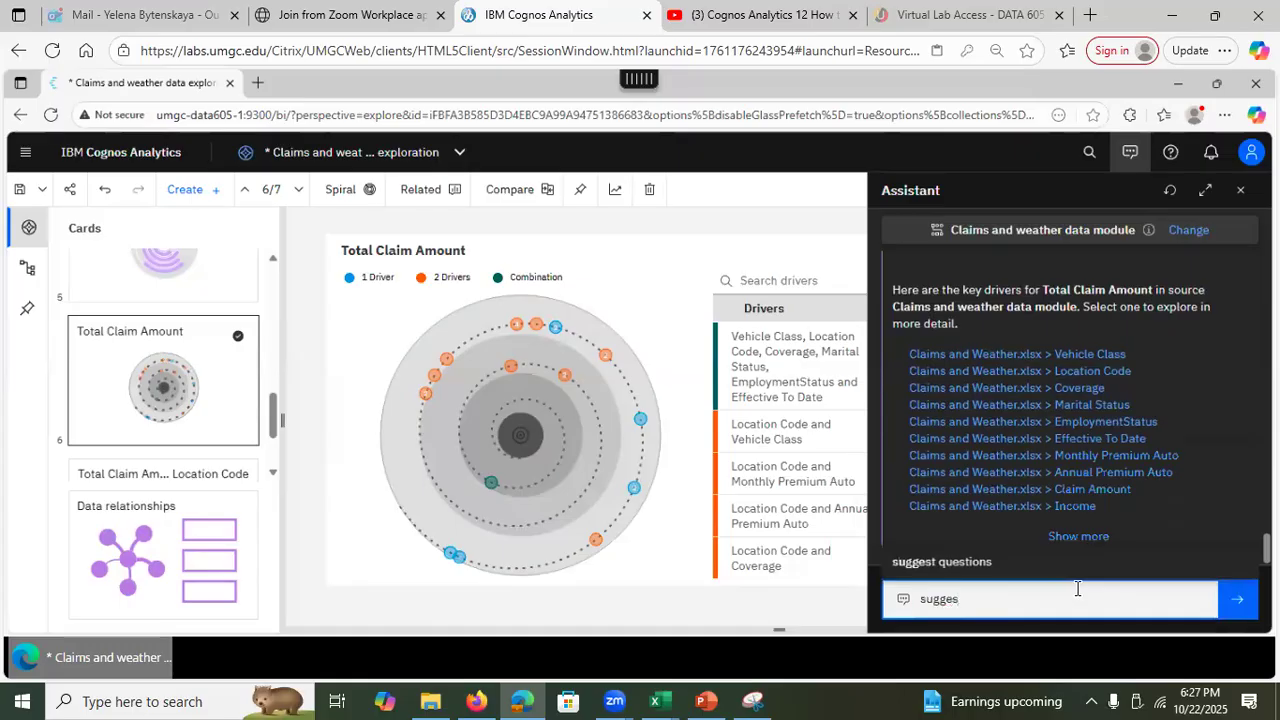
pyautogui.click(956, 563)
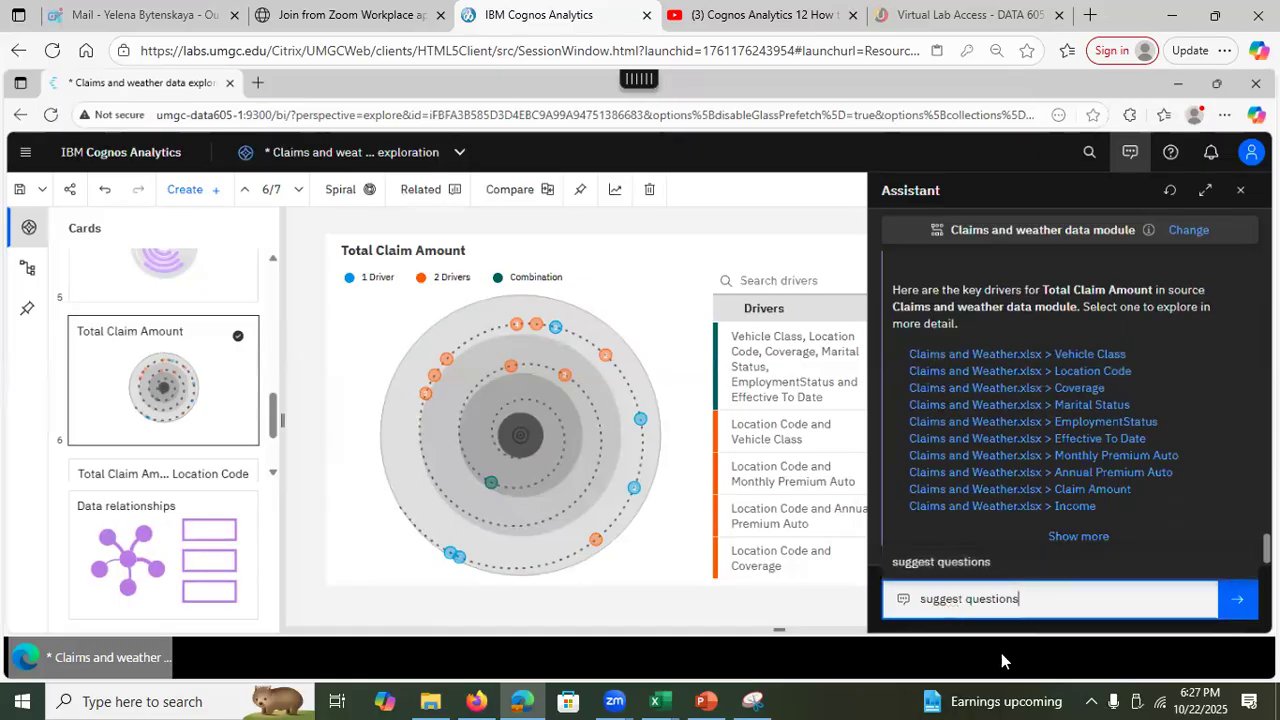
pyautogui.click(1240, 606)
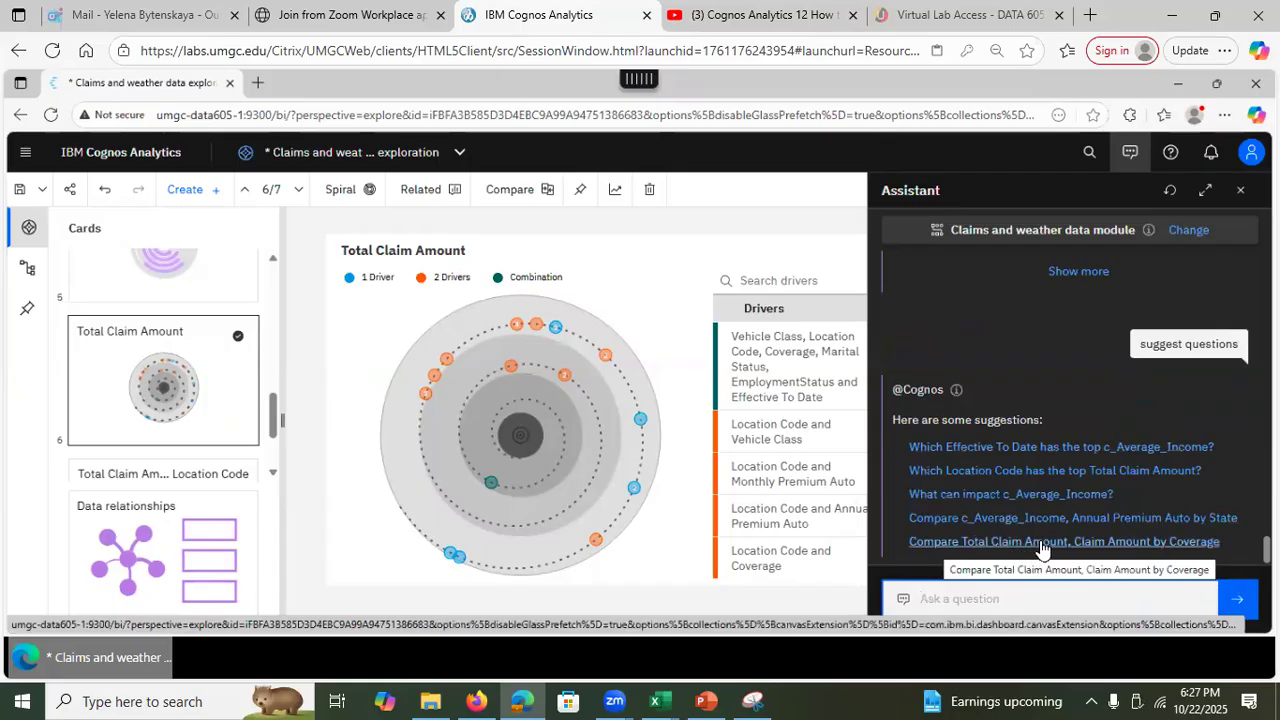
# Ask the Assistant "what impacts Income" using its prompt suggestions.
pyautogui.click(906, 603)
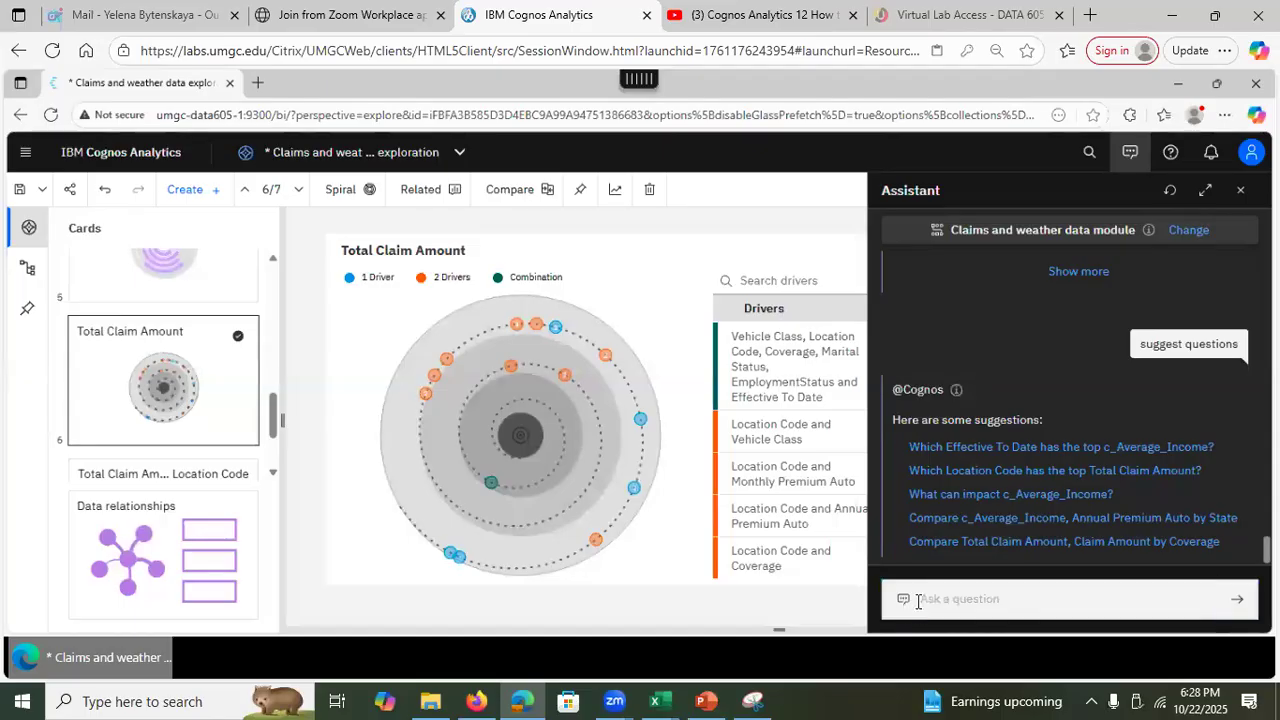
pyautogui.click(918, 600)
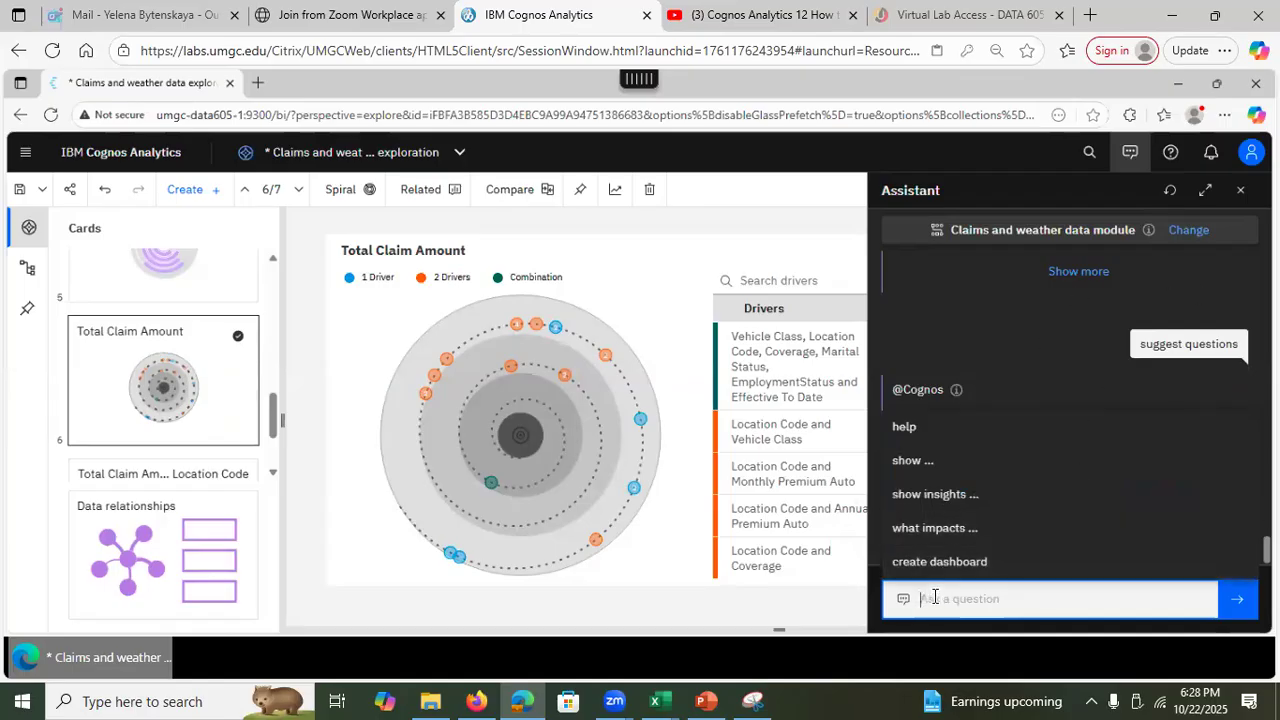
pyautogui.click(935, 527)
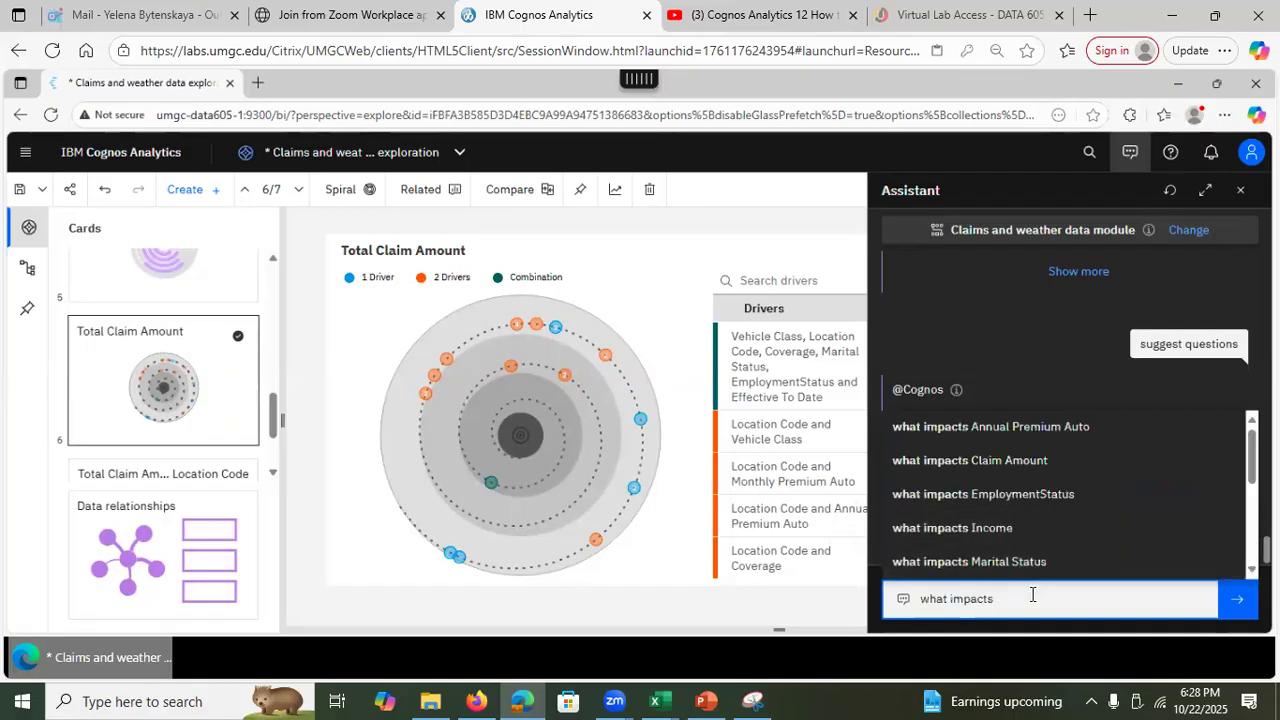
pyautogui.click(990, 530)
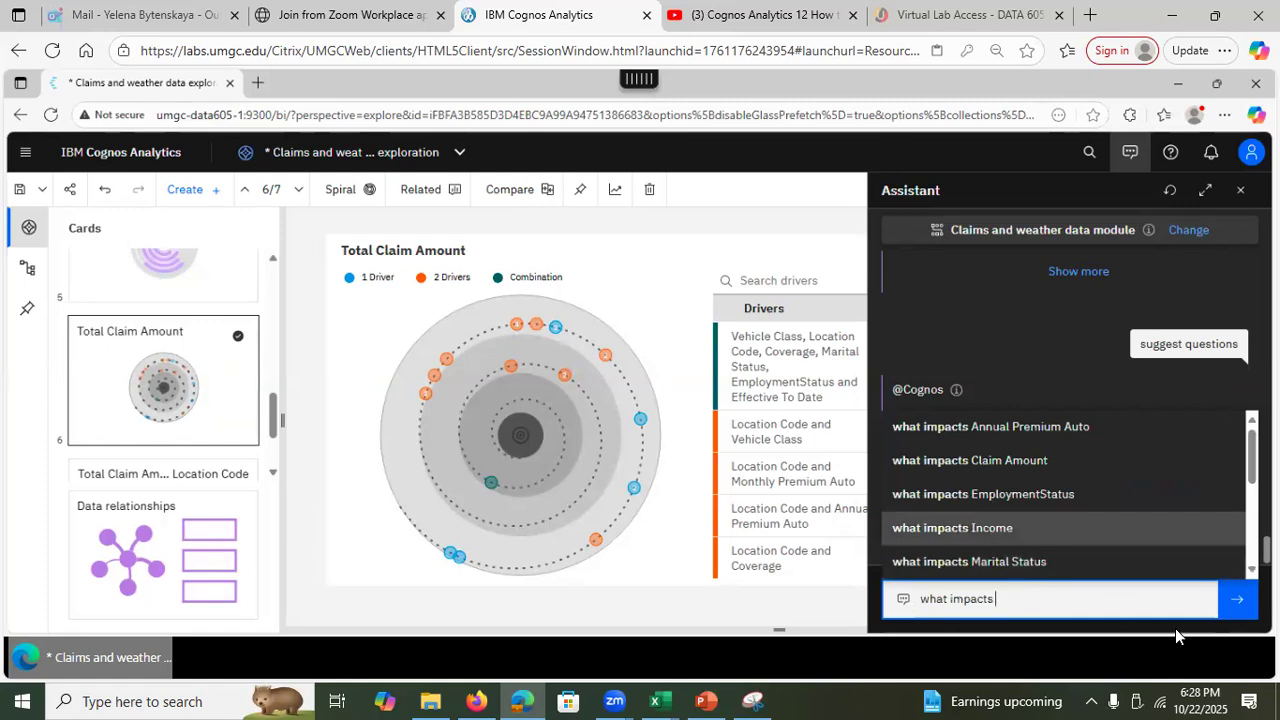
pyautogui.click(1237, 599)
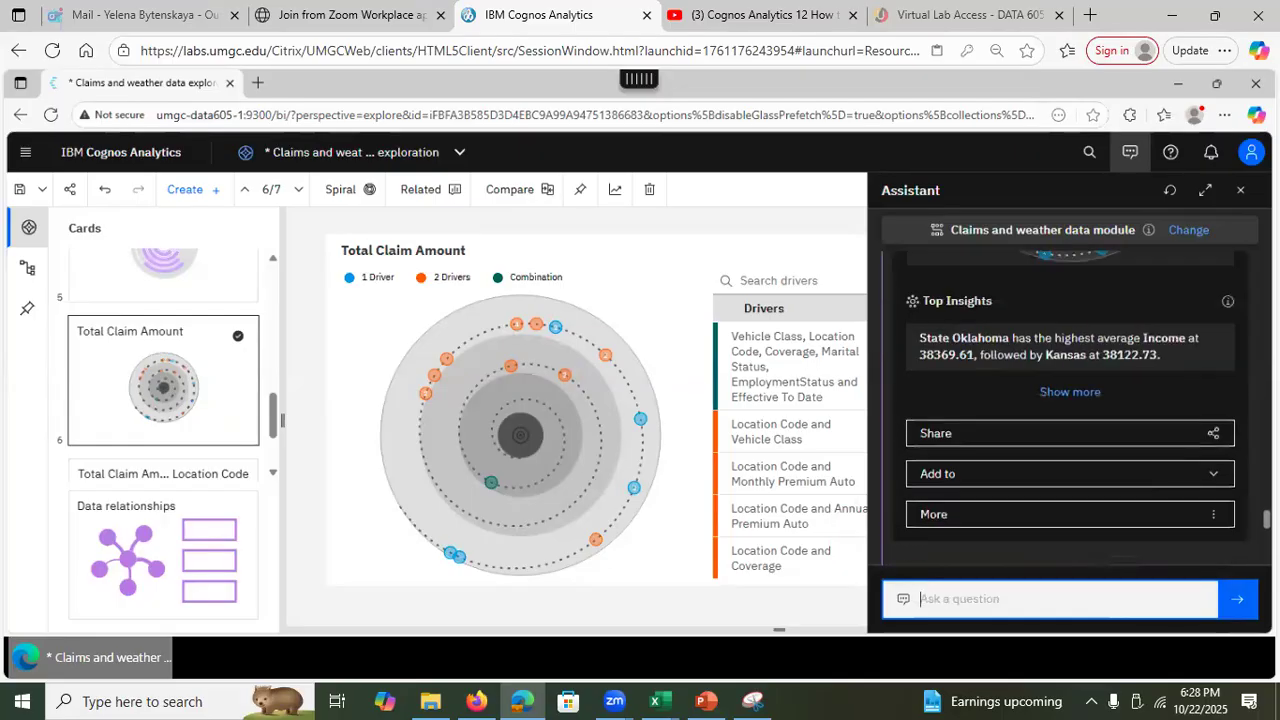
# Expand the Top Insights for Income and review its key drivers, matching sources and ambiguous references.
pyautogui.click(1066, 393)
pyautogui.scroll(-2, 1070, 490)
pyautogui.scroll(-1, 1070, 420)
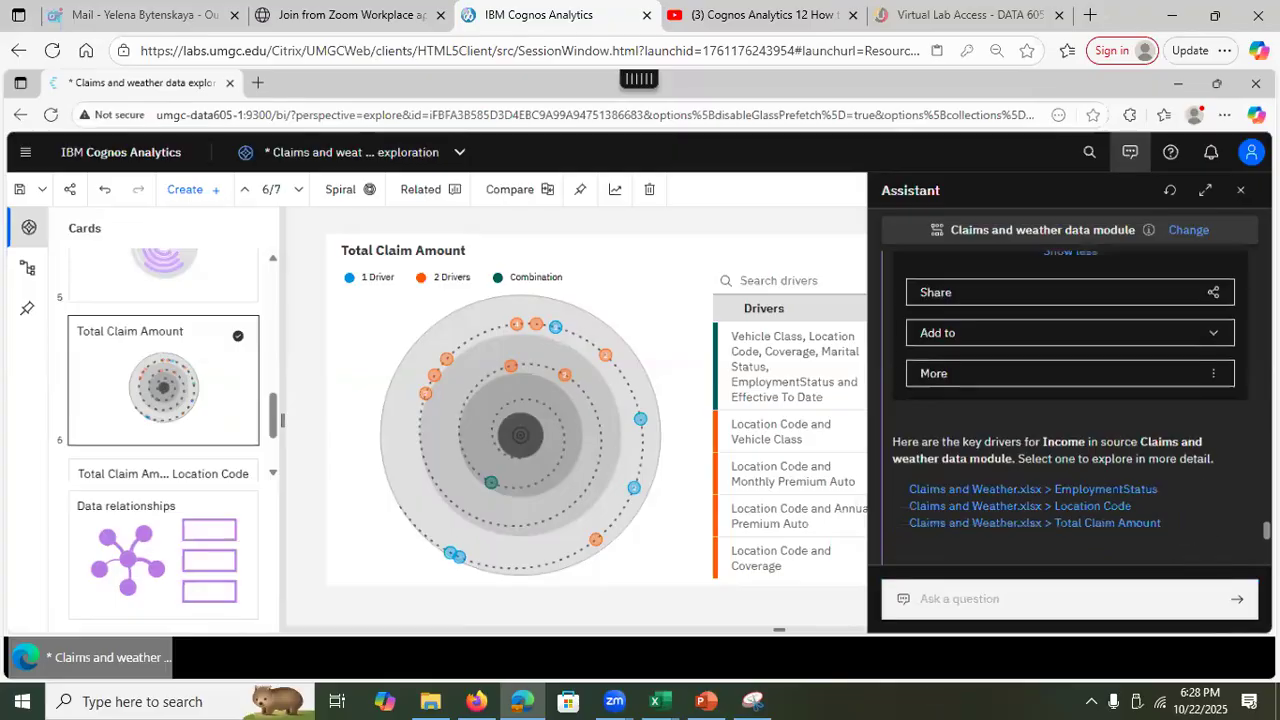
pyautogui.scroll(-1, 1245, 455)
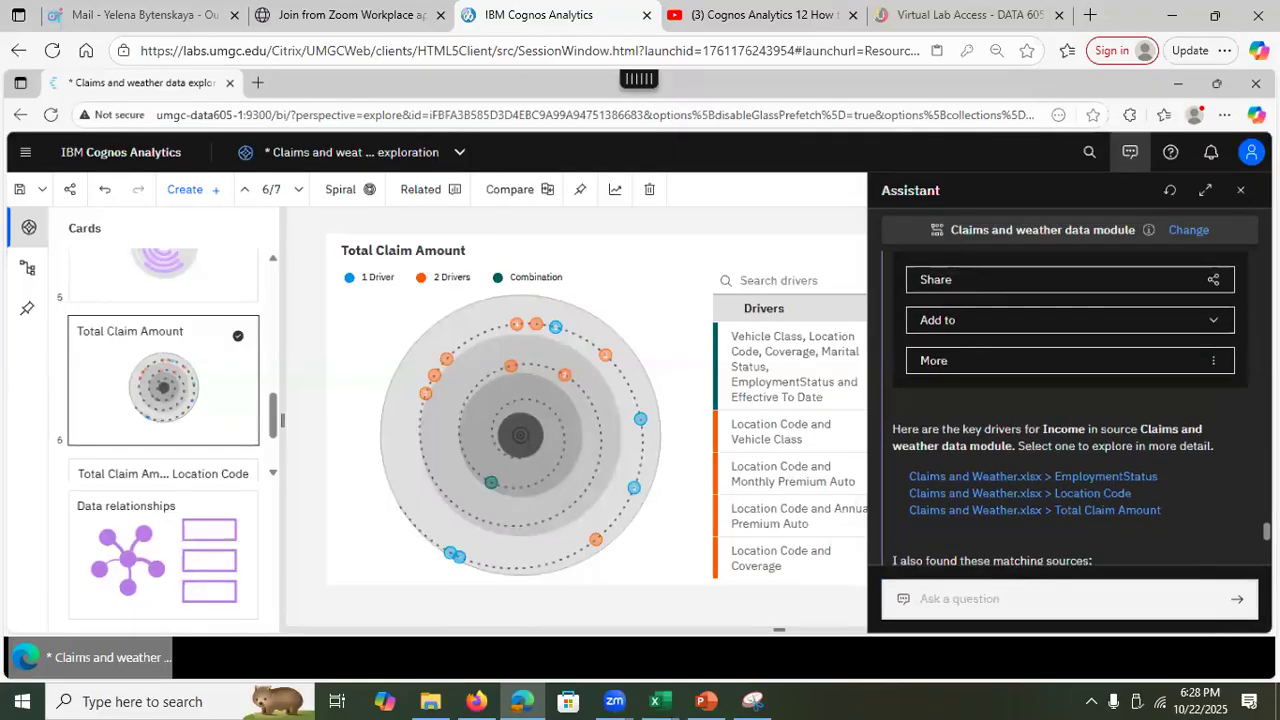
pyautogui.scroll(-3, 1070, 420)
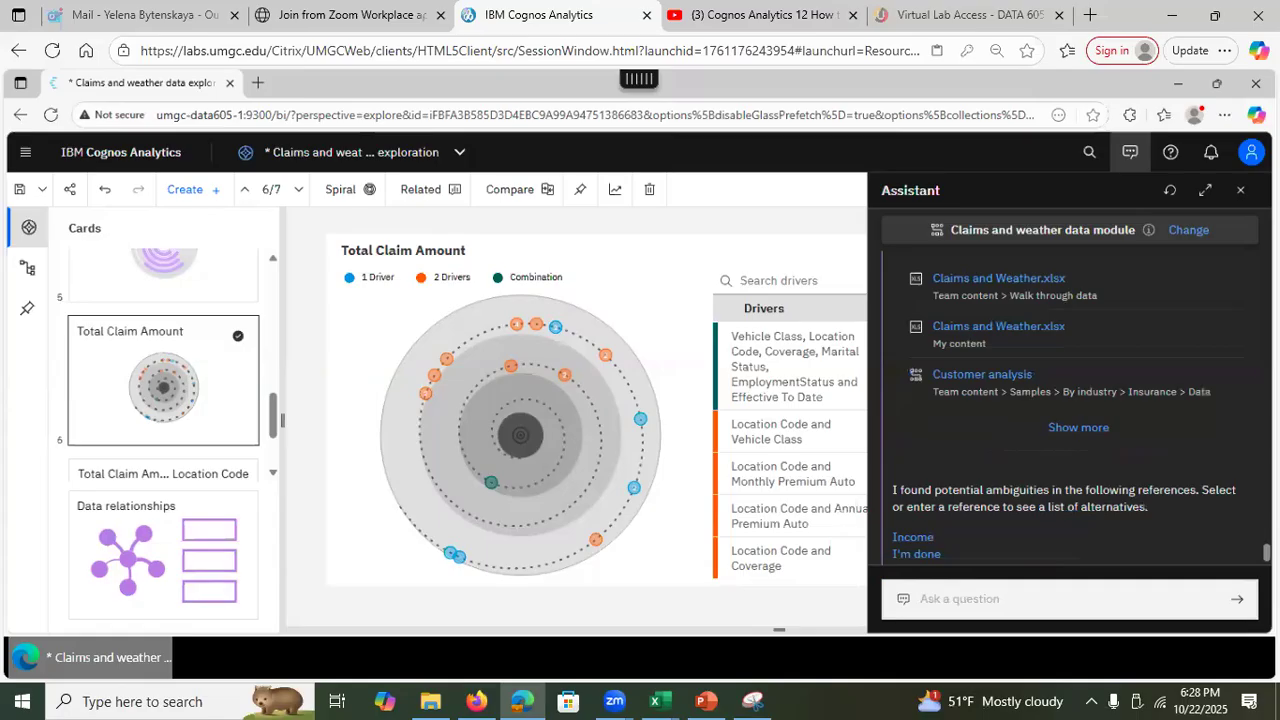
pyautogui.scroll(-1, 1070, 410)
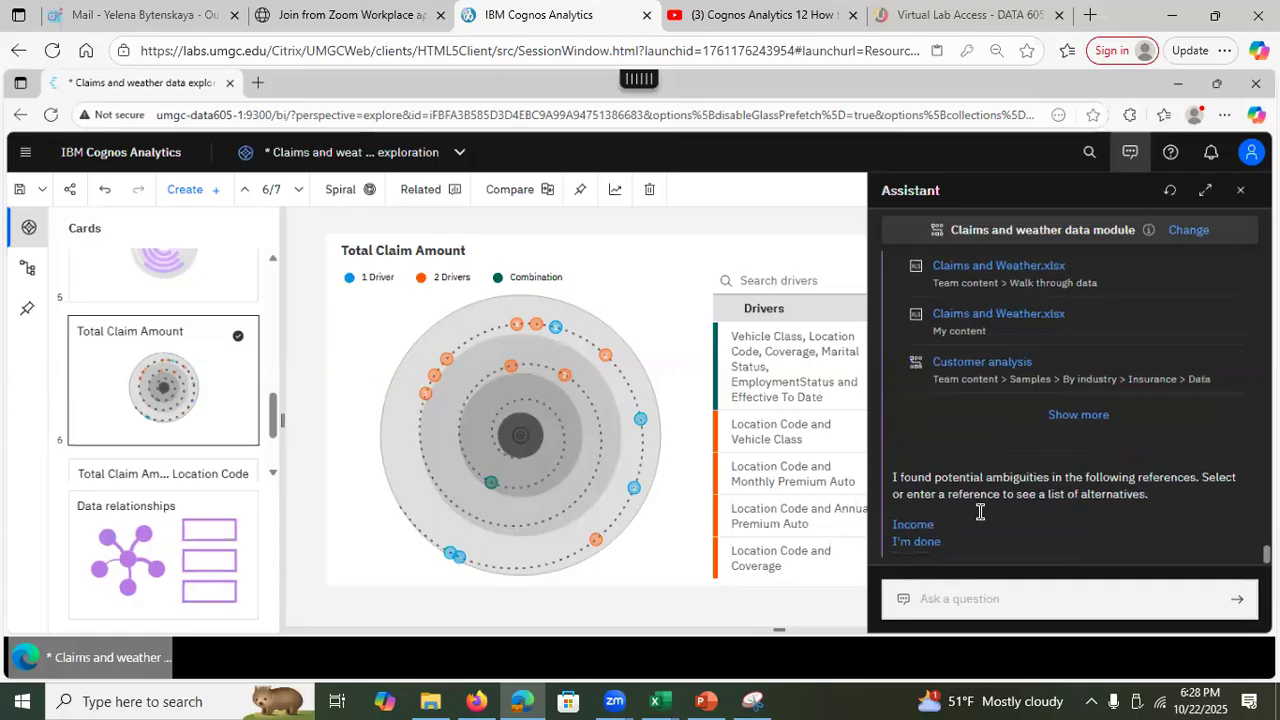
# List the alternatives for the ambiguous Income reference and choose c_Average_Income to see its influencing fields.
pyautogui.click(915, 524)
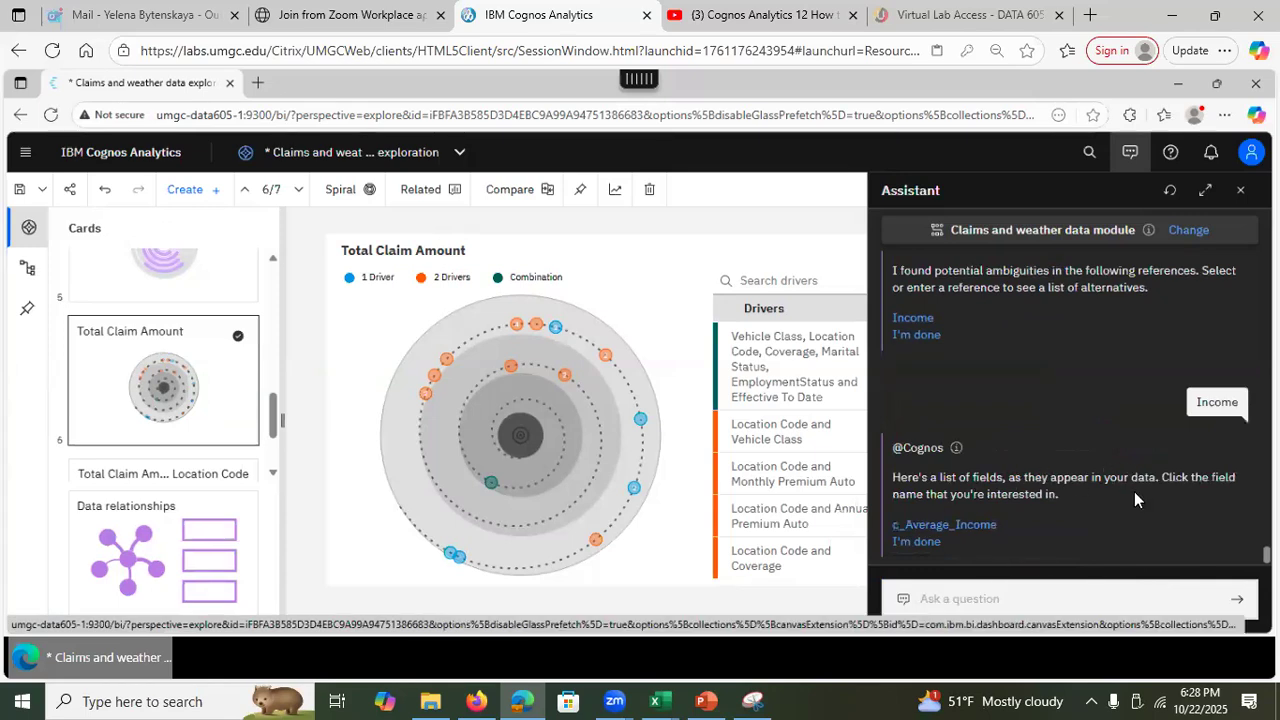
pyautogui.click(945, 525)
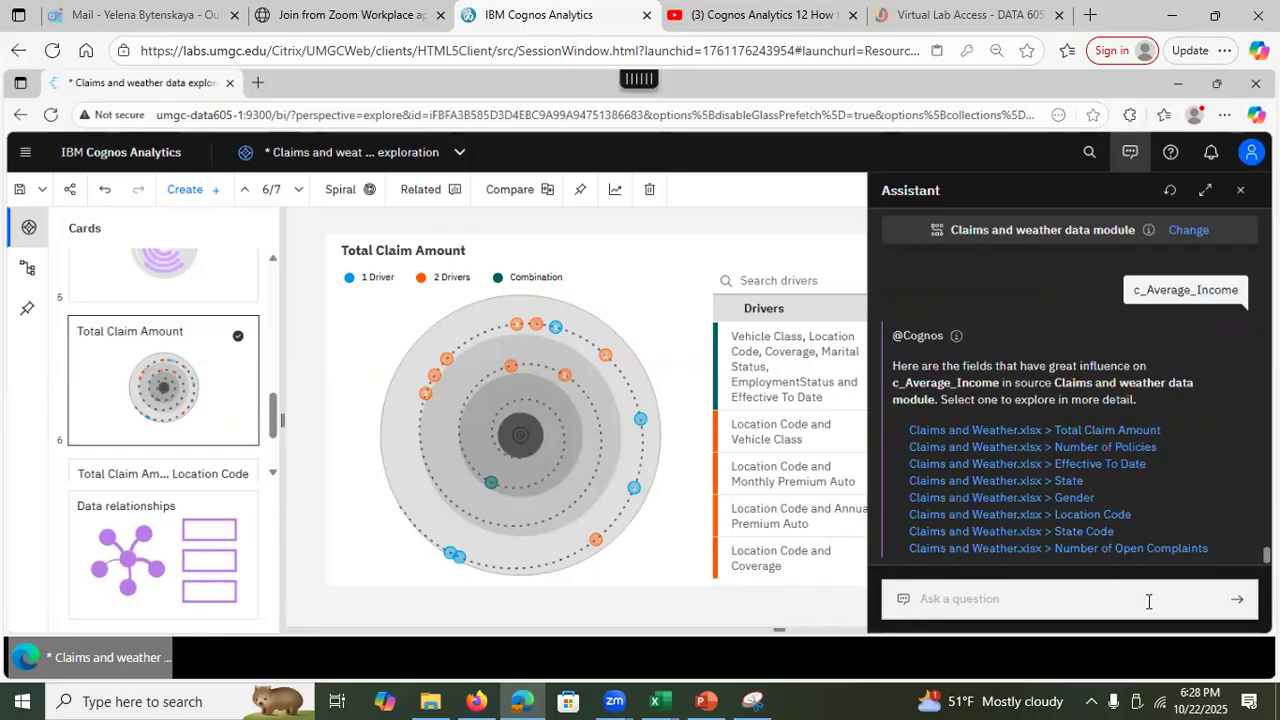
# Ask the Assistant "show insights Annual Premium Auto" using its prompt suggestions.
pyautogui.click(1061, 596)
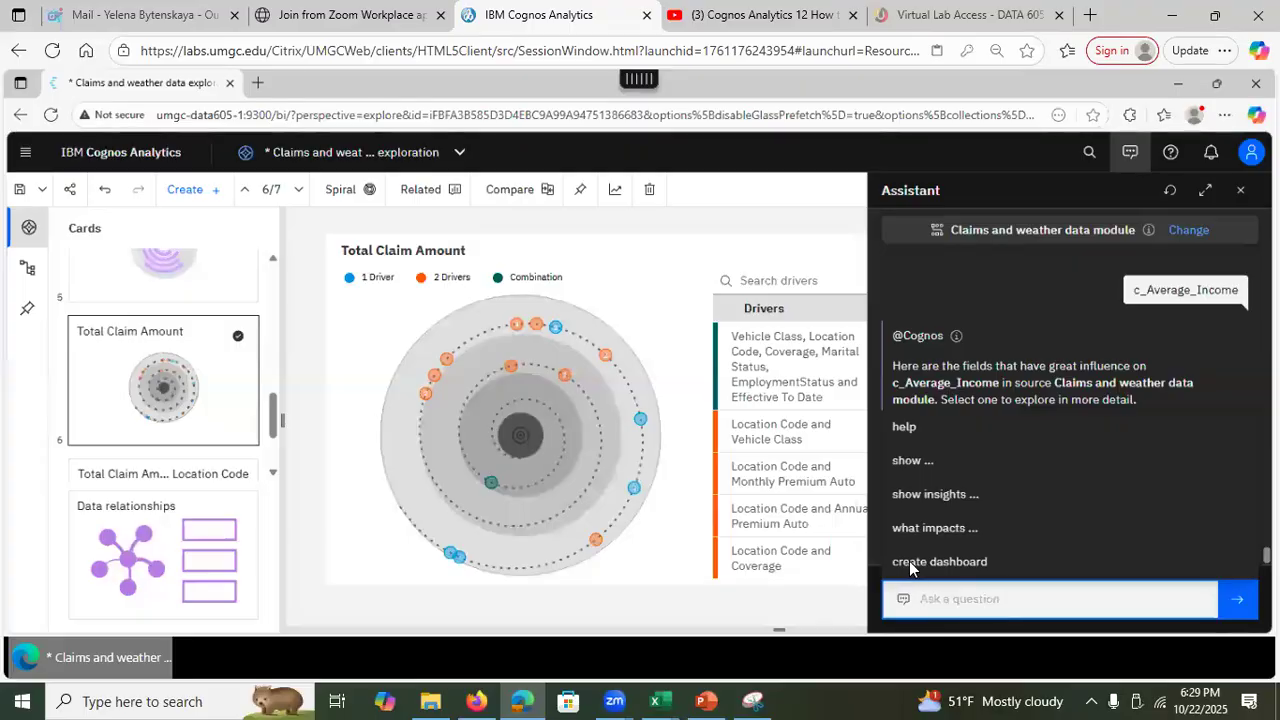
pyautogui.click(921, 496)
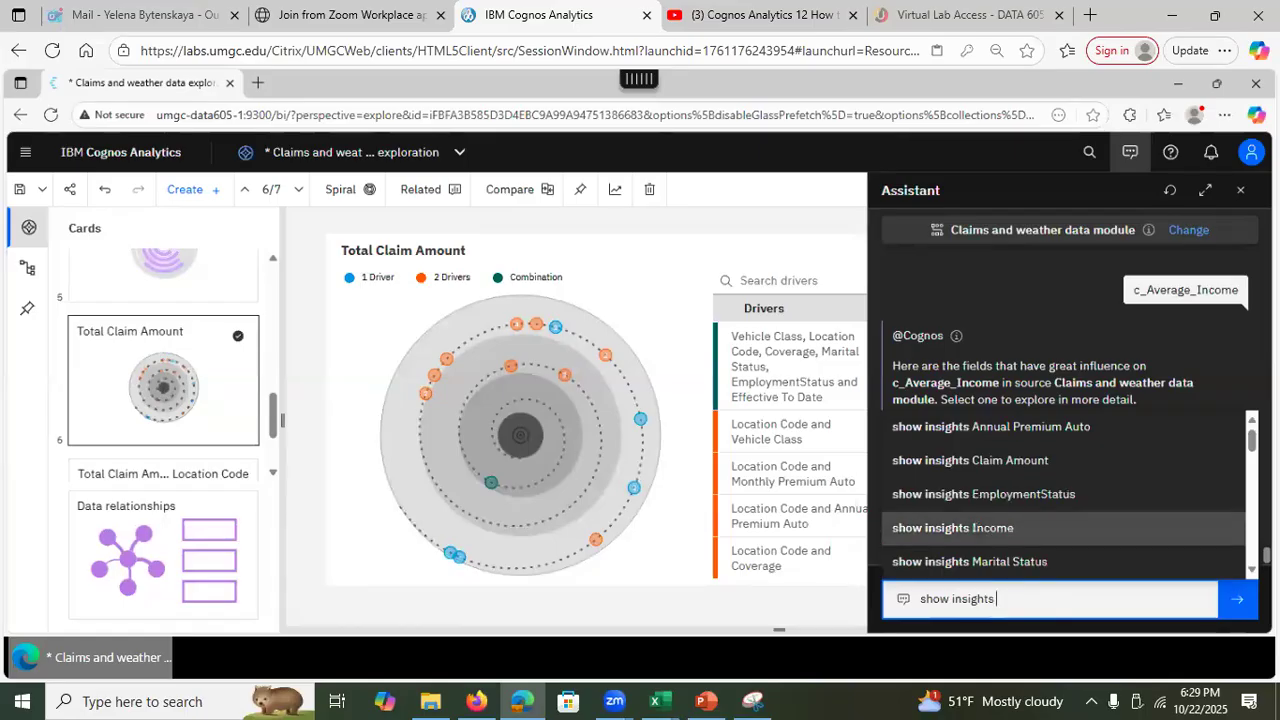
pyautogui.click(1100, 434)
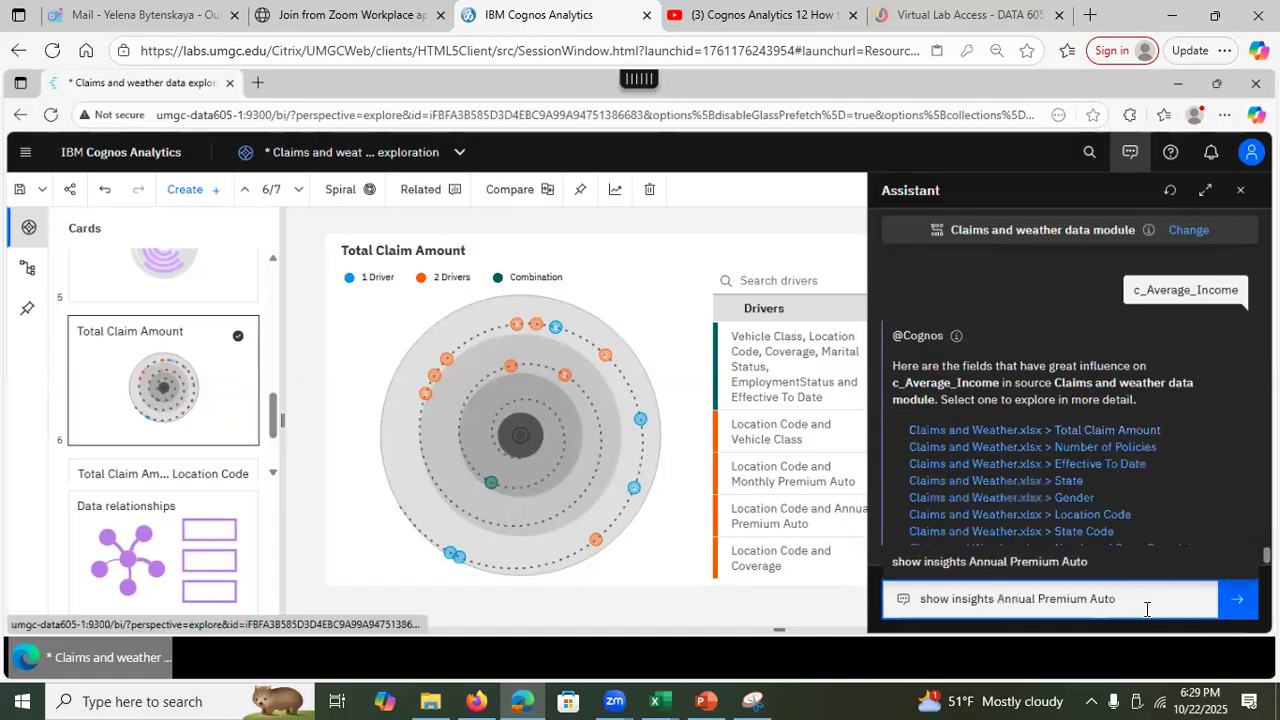
pyautogui.click(1237, 598)
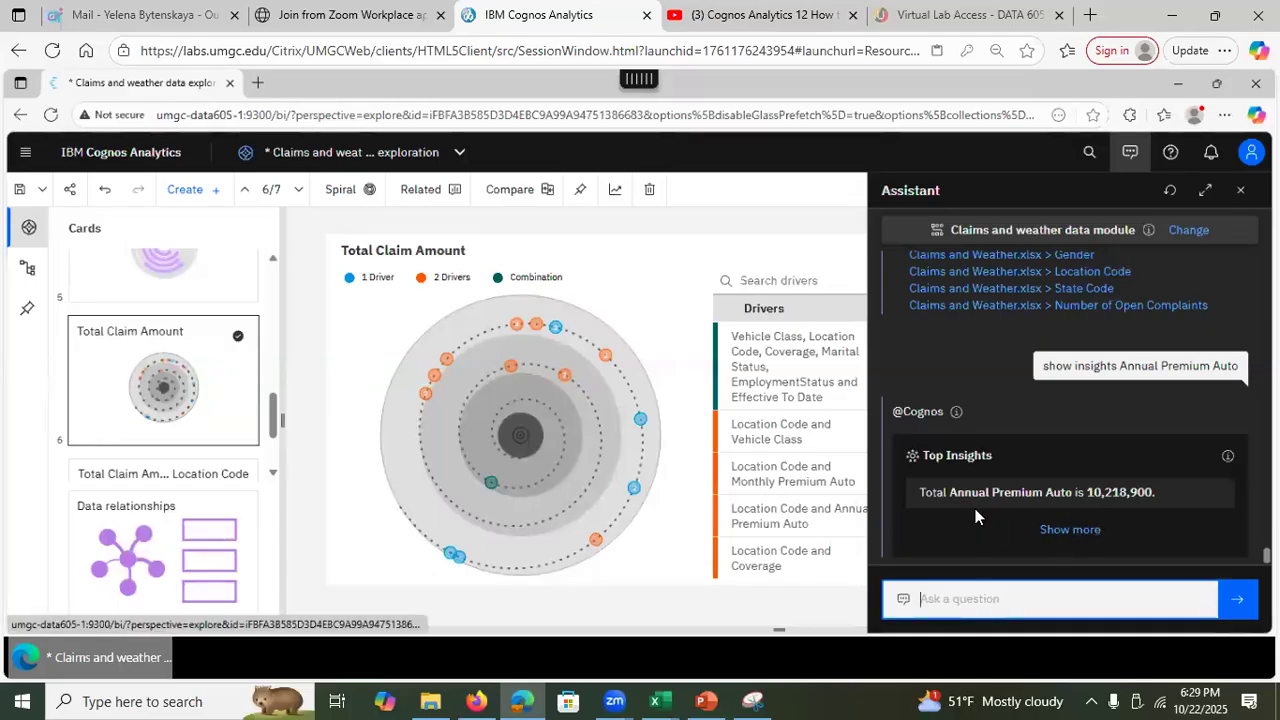
# Expand the Top Insights for Annual Premium Auto and review the full list.
pyautogui.click(1068, 530)
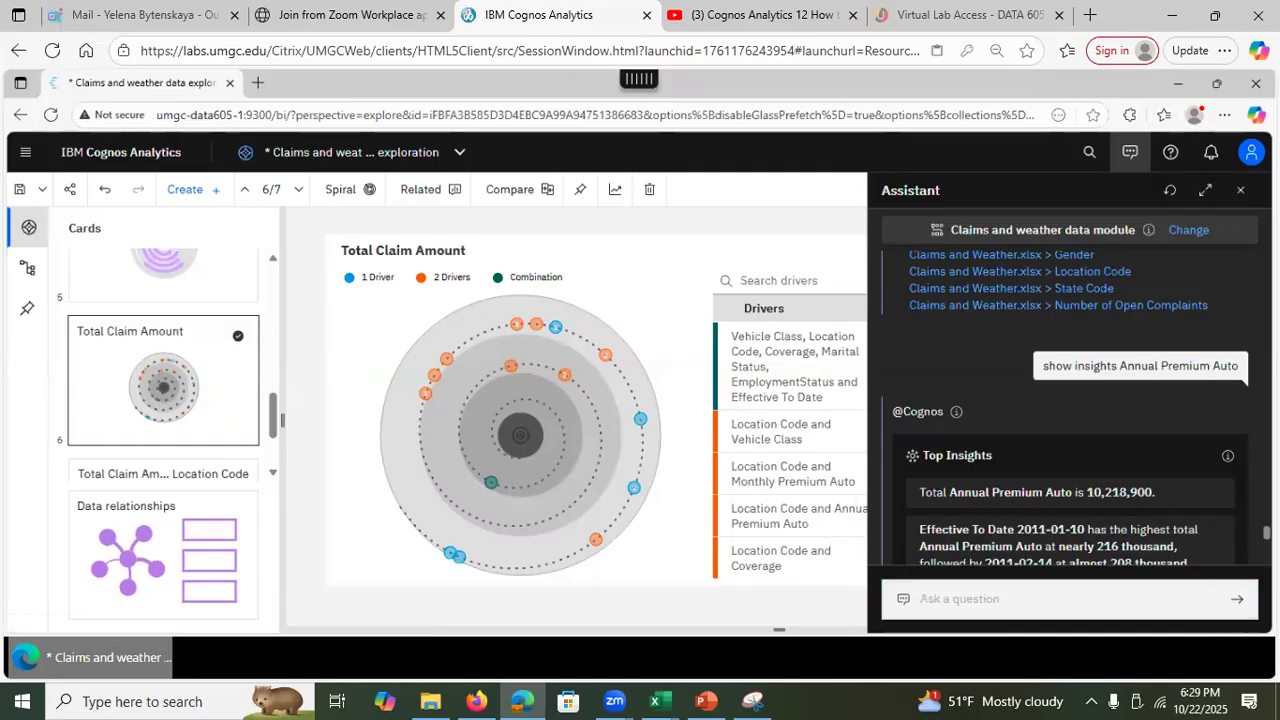
pyautogui.scroll(-1, 1068, 430)
pyautogui.scroll(-4, 1068, 430)
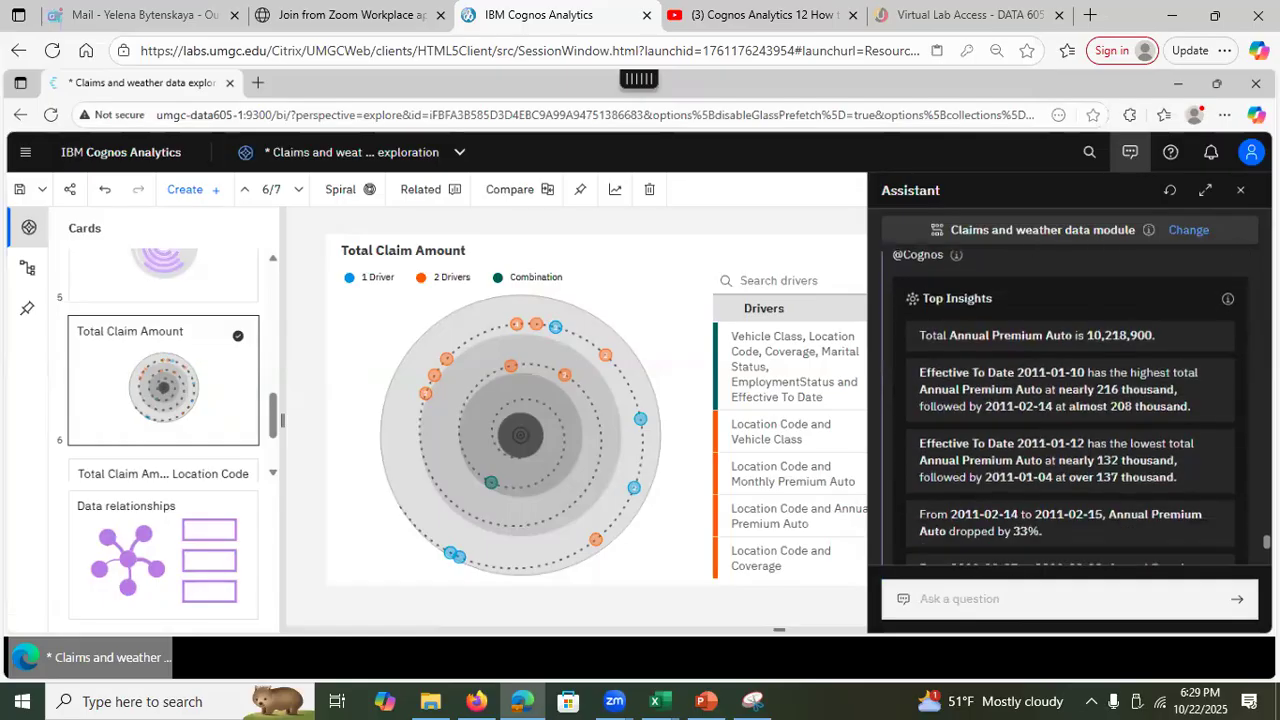
pyautogui.scroll(-4, 1068, 430)
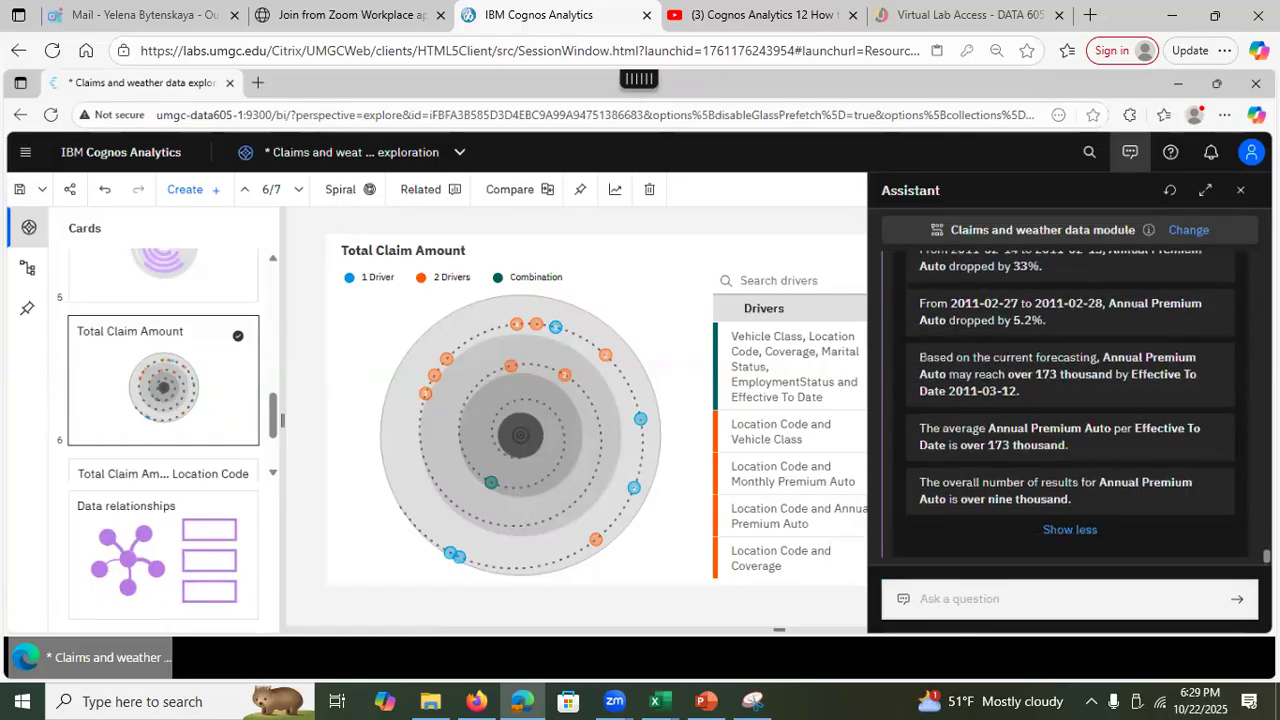
# Review the earlier Assistant conversation, from the welcome message and relevant fields list to the Total Claim Amount question.
pyautogui.scroll(15, 1068, 430)
pyautogui.scroll(-8, 1068, 430)
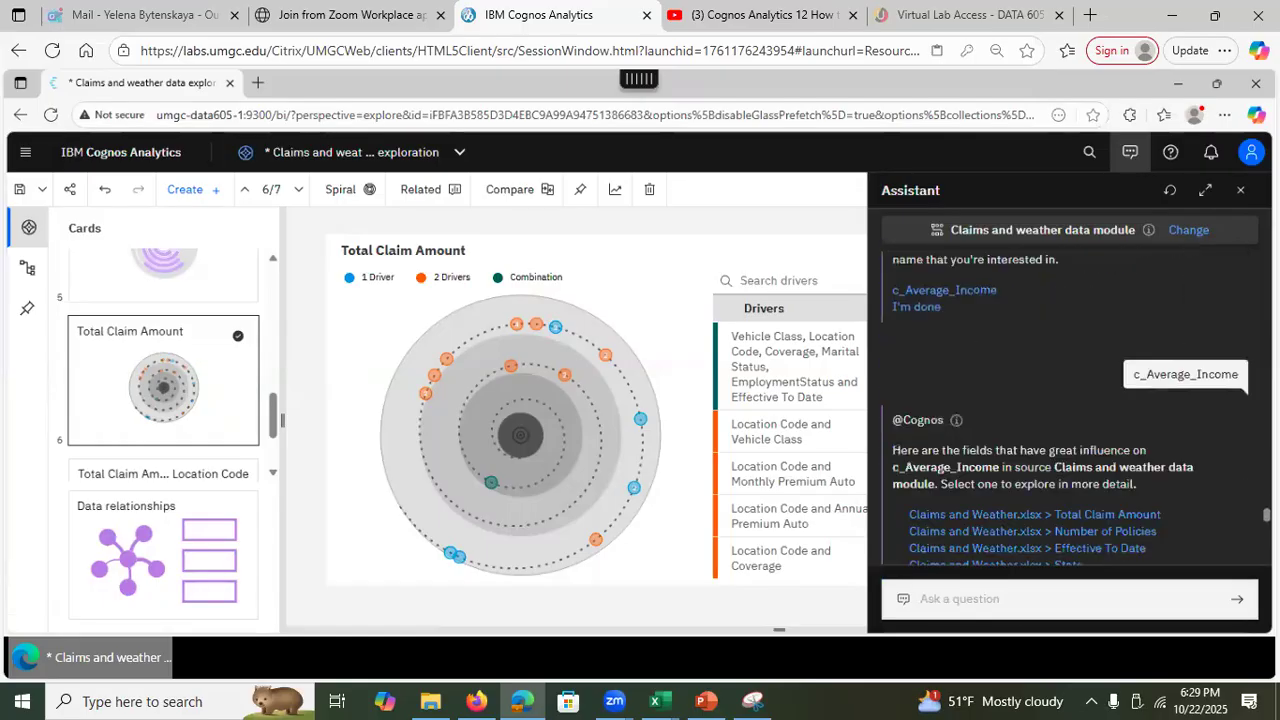
pyautogui.scroll(-3, 1068, 430)
pyautogui.scroll(10, 1068, 430)
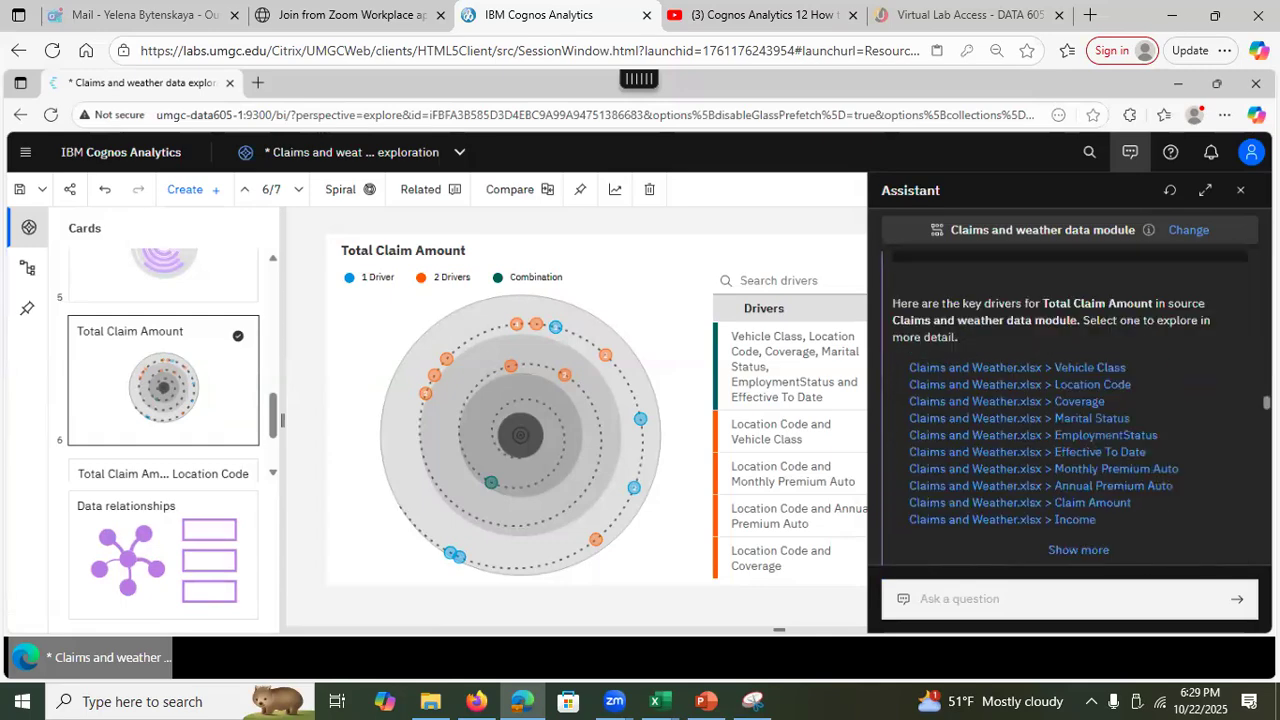
pyautogui.scroll(10, 1068, 430)
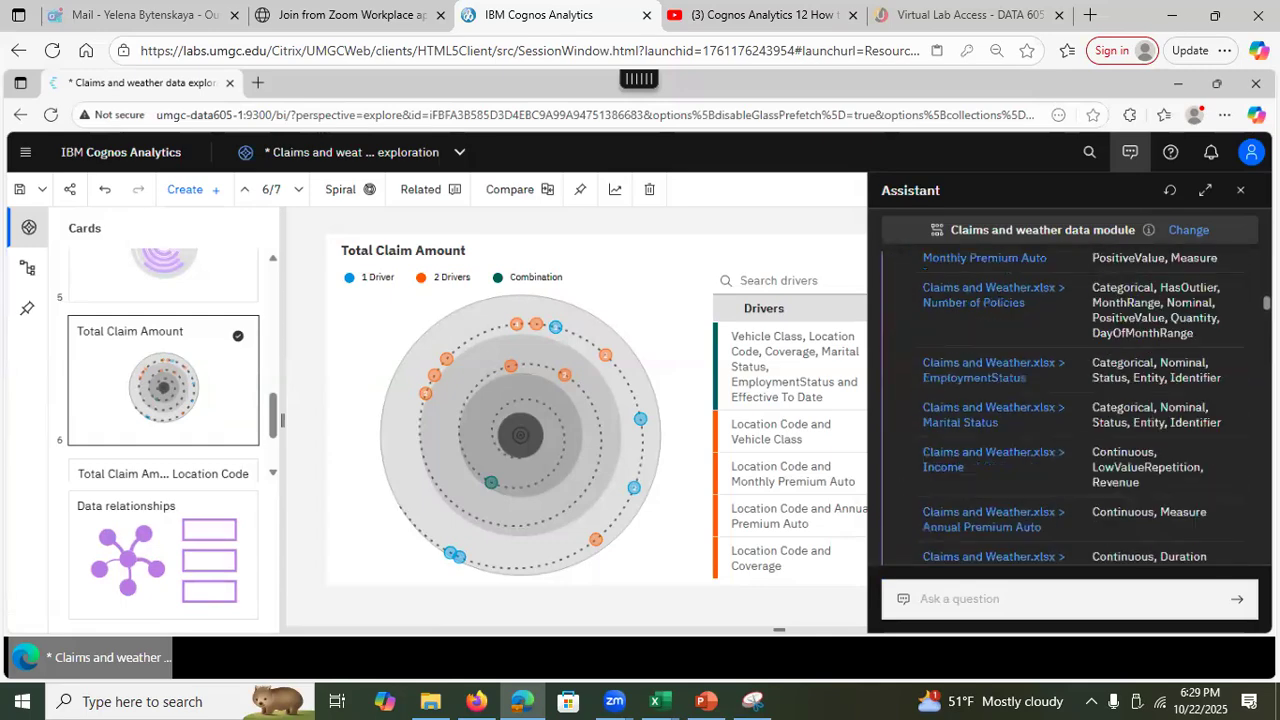
pyautogui.scroll(-1, 1068, 430)
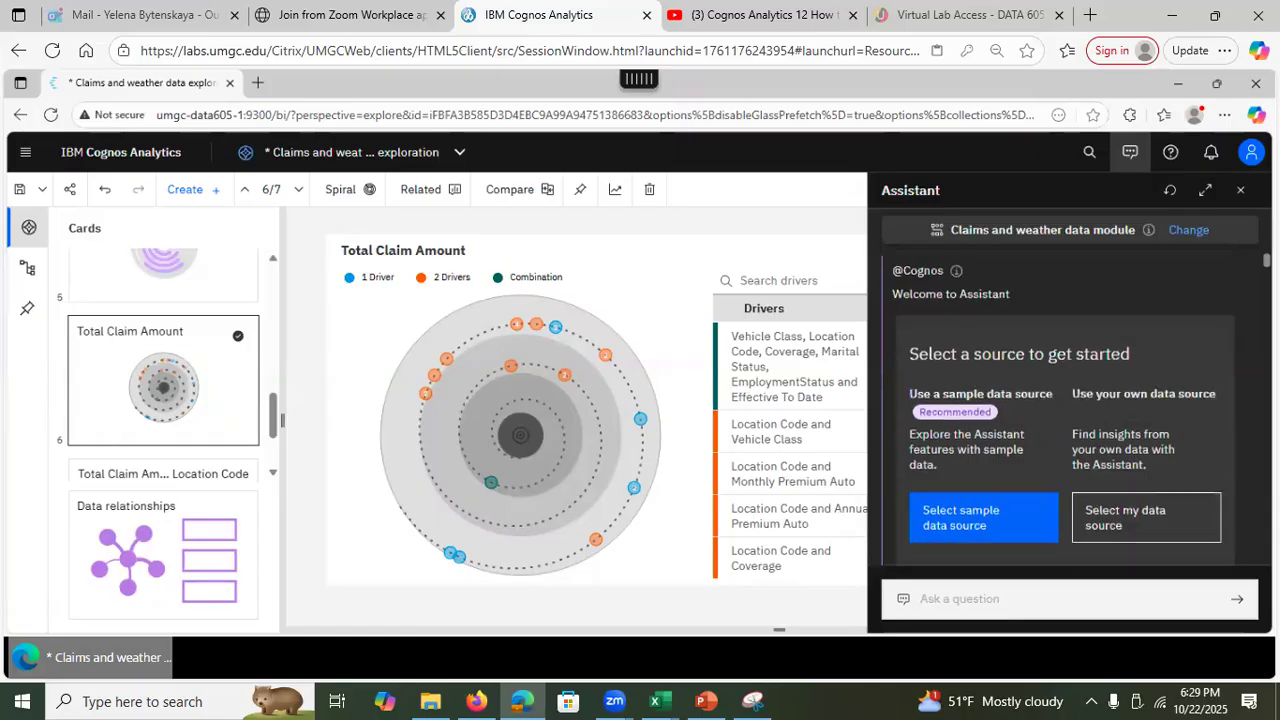
pyautogui.scroll(-5, 1068, 430)
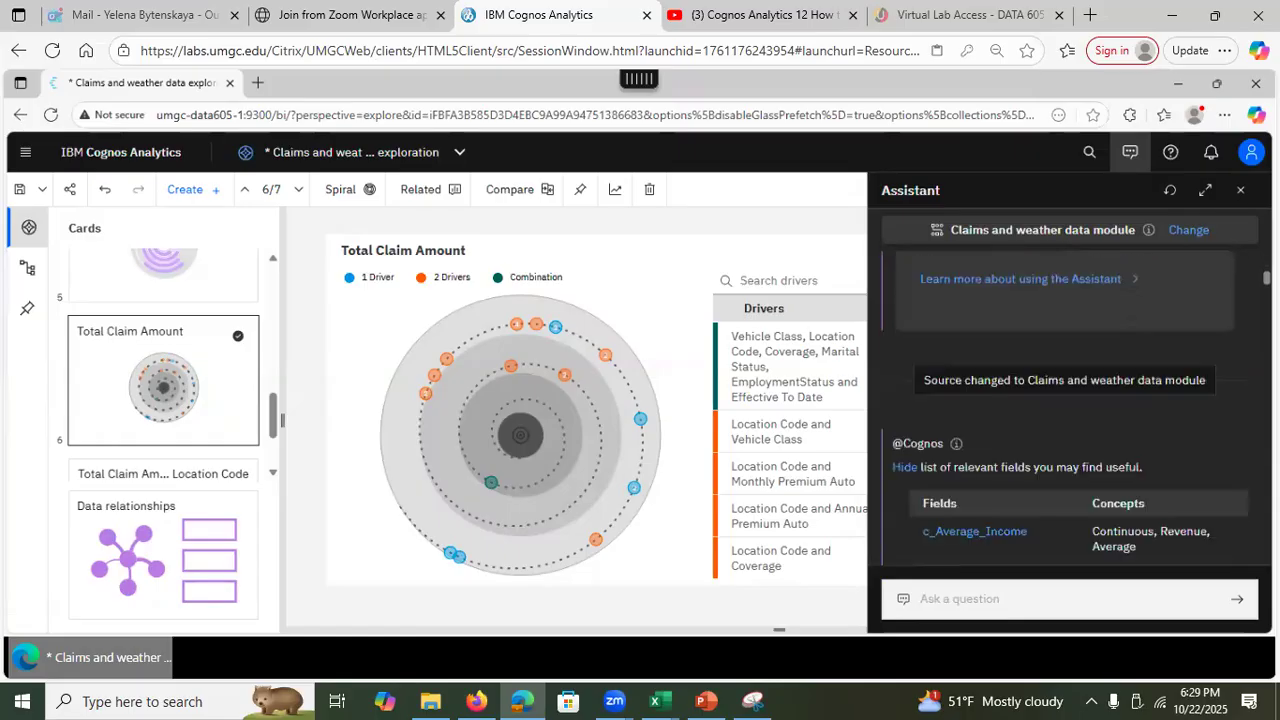
pyautogui.scroll(-6, 1068, 410)
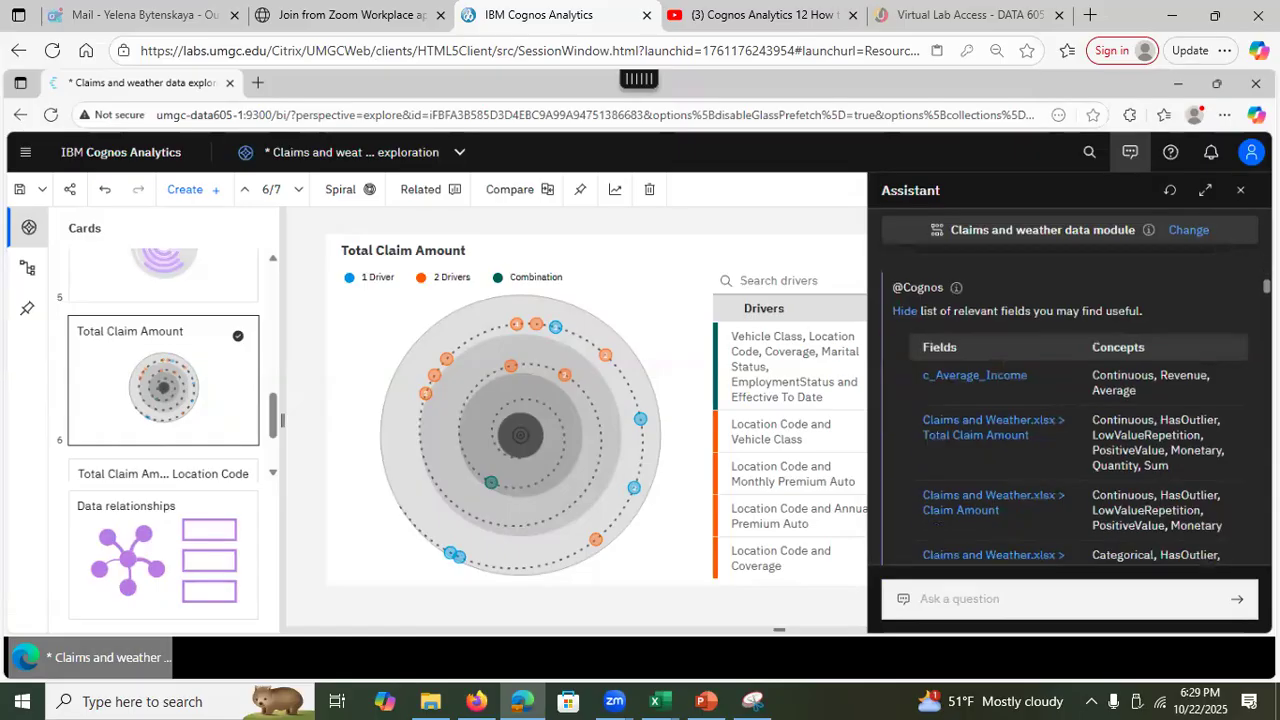
pyautogui.scroll(4, 1068, 410)
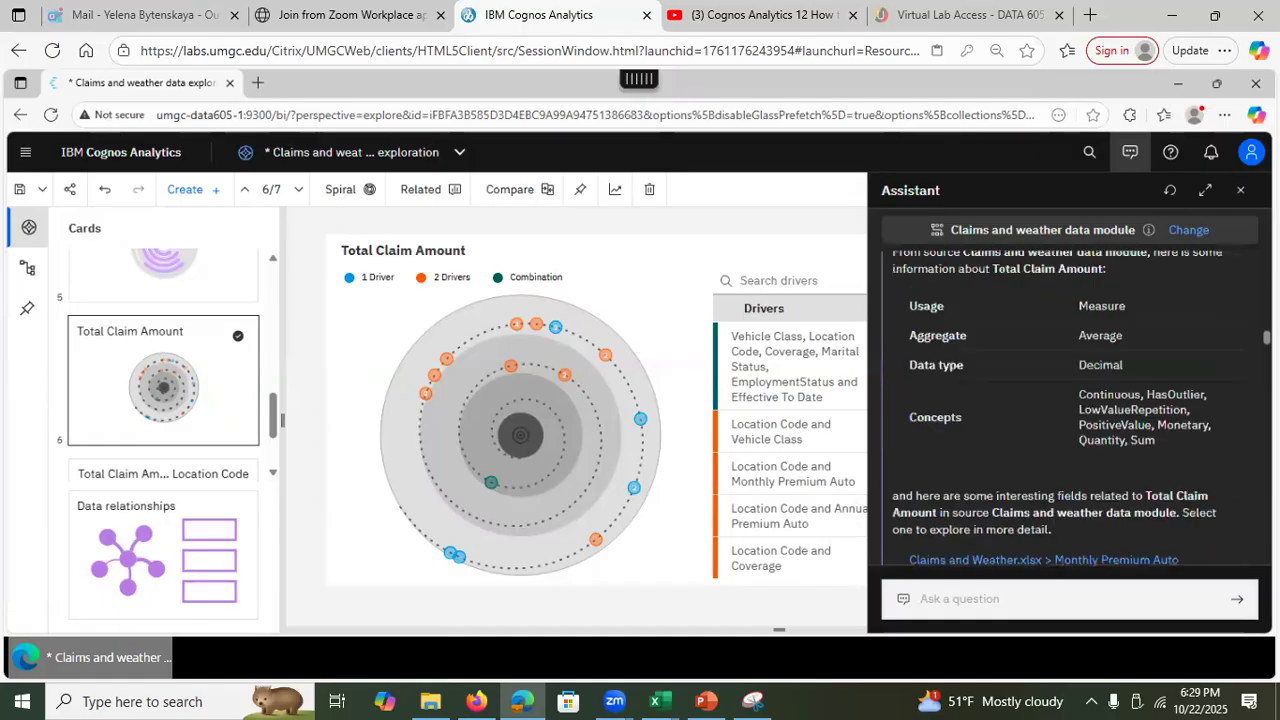
pyautogui.scroll(2, 1090, 320)
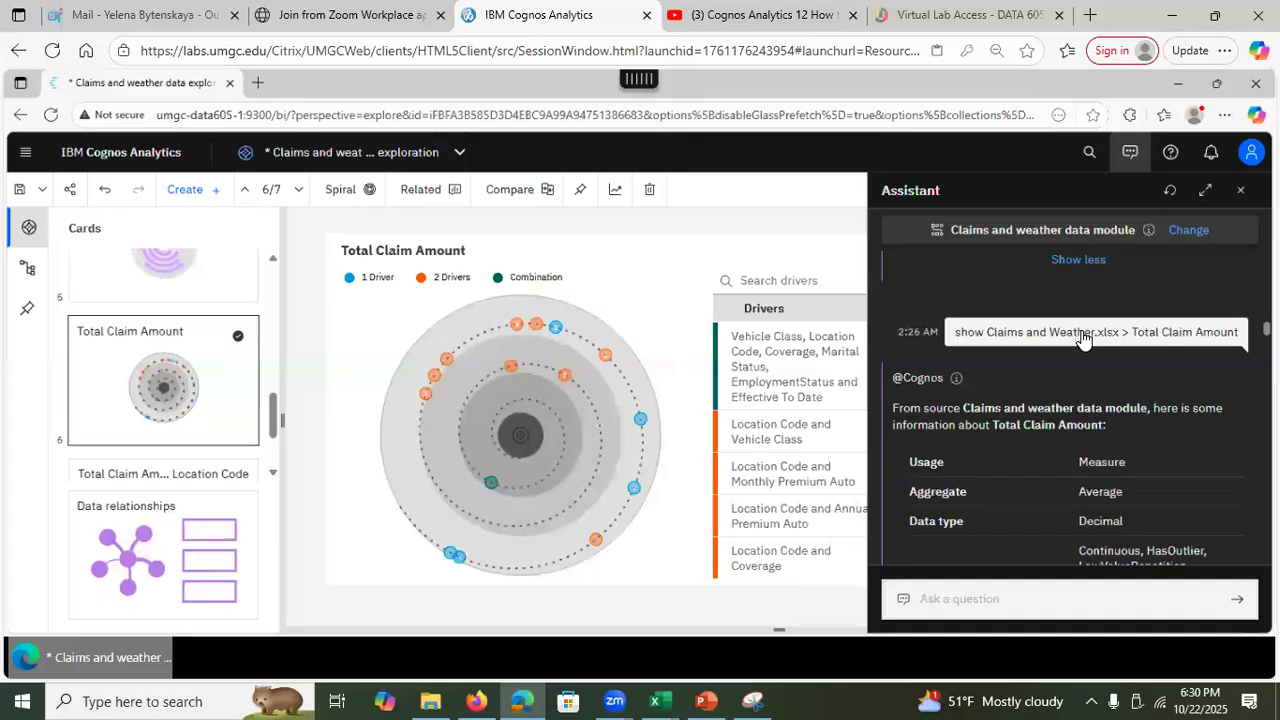
# Try to reuse the earlier question "show Claims and Weather.xlsx > Total Claim Amount" and submit it to the Assistant again.
pyautogui.click(1082, 338)
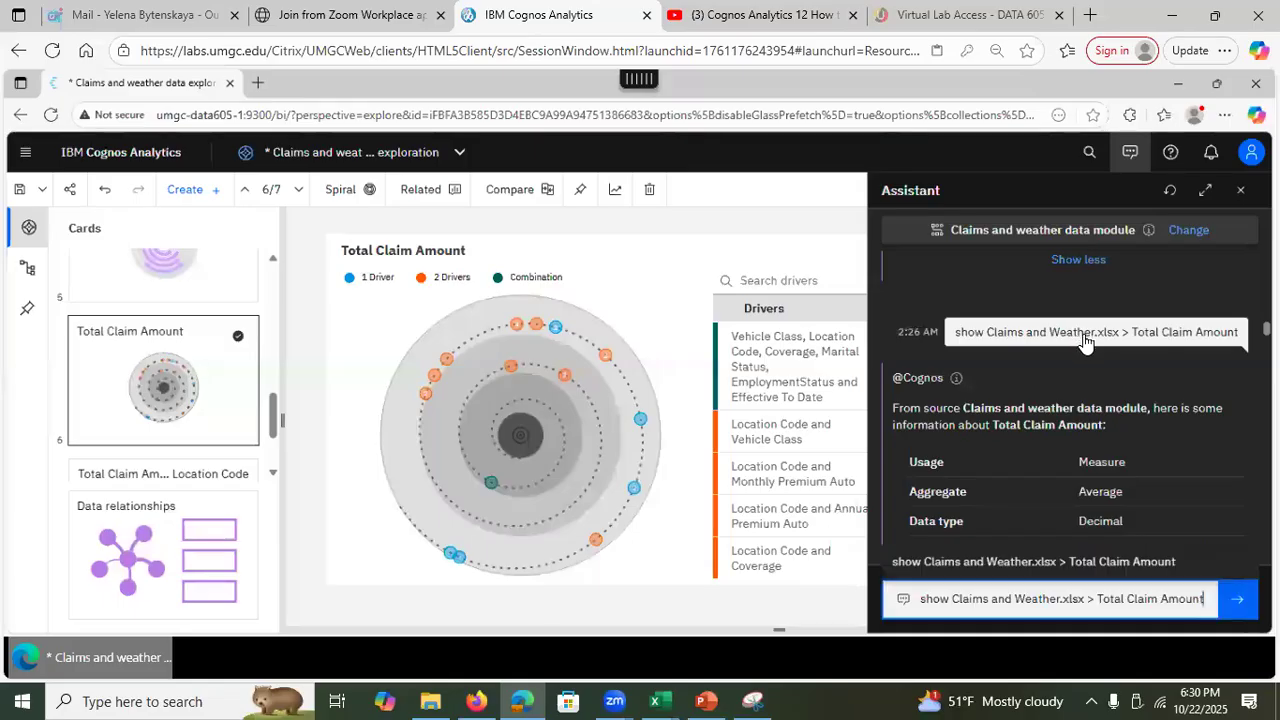
pyautogui.click(1228, 616)
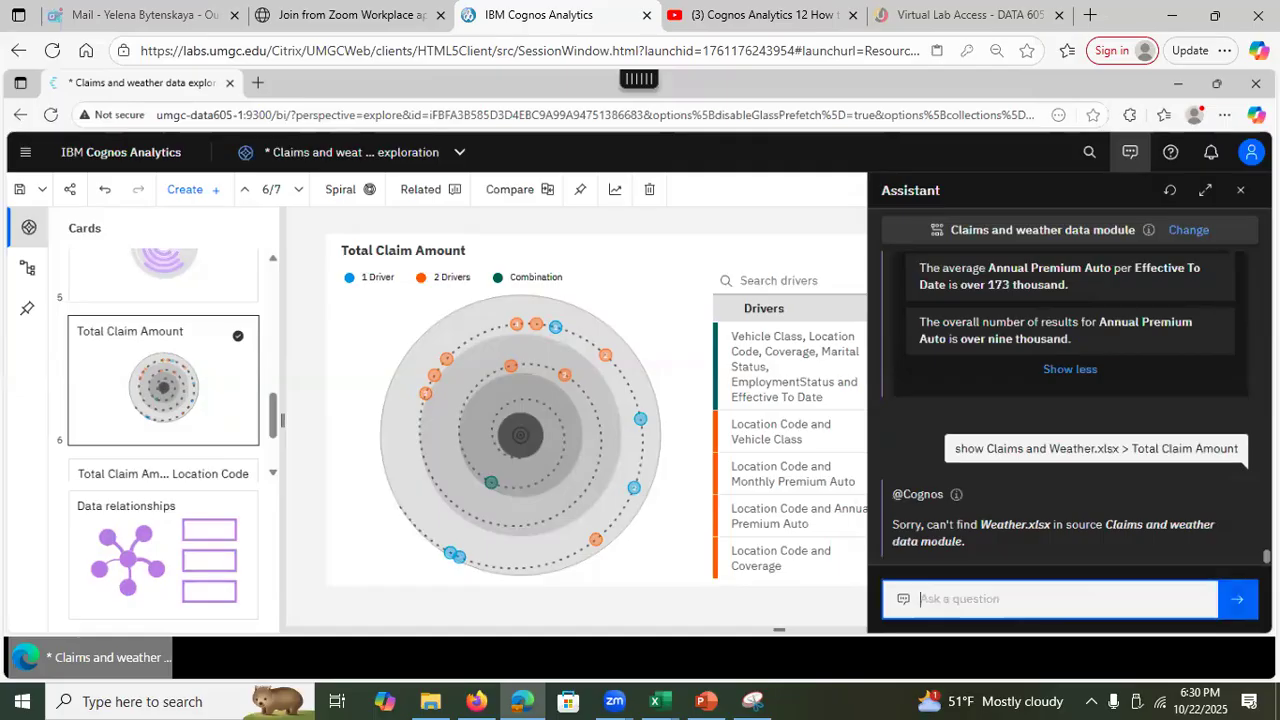
pyautogui.scroll(3, 1070, 410)
pyautogui.scroll(3, 1070, 410)
pyautogui.scroll(-4, 1070, 410)
pyautogui.scroll(-2, 1006, 534)
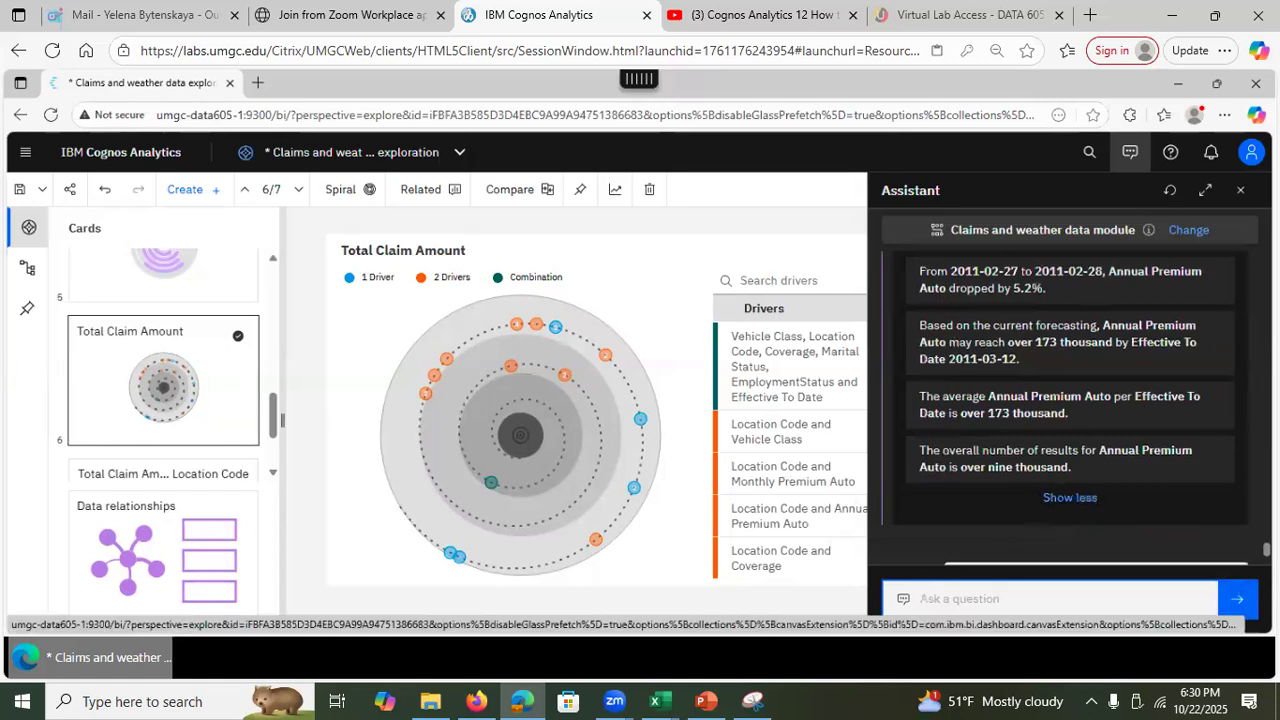
pyautogui.scroll(-2, 1075, 455)
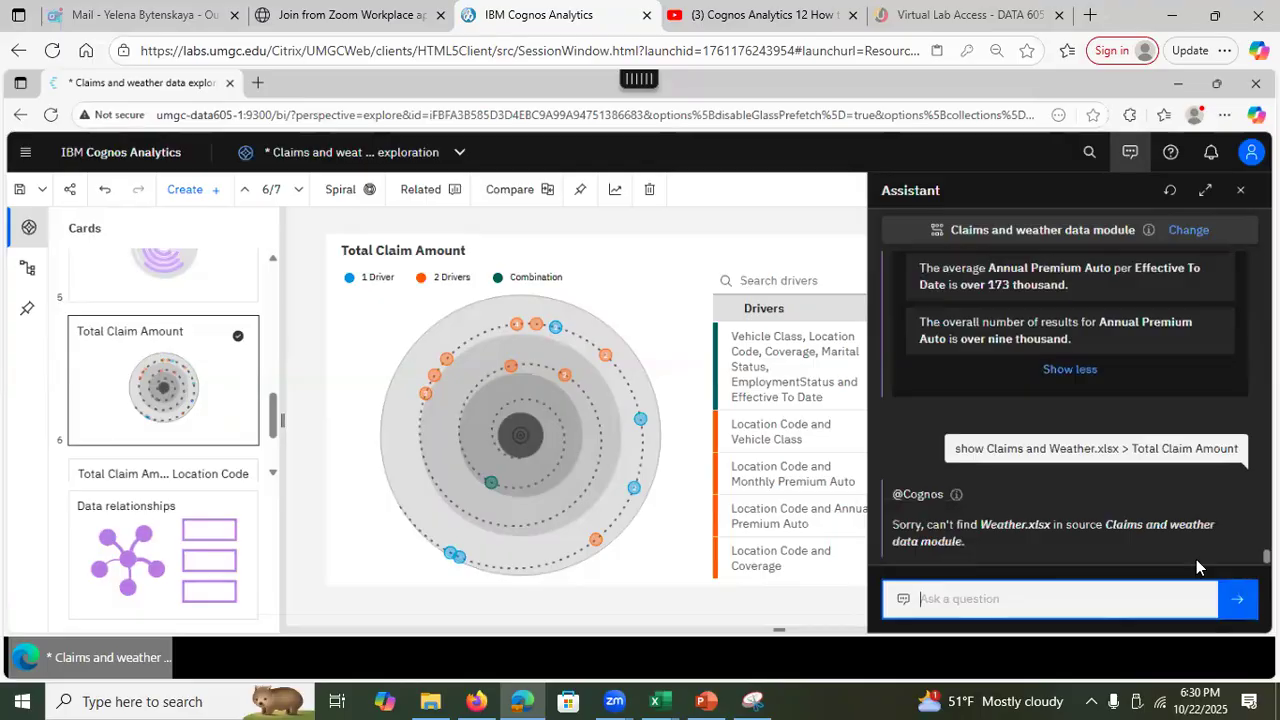
pyautogui.click(1065, 455)
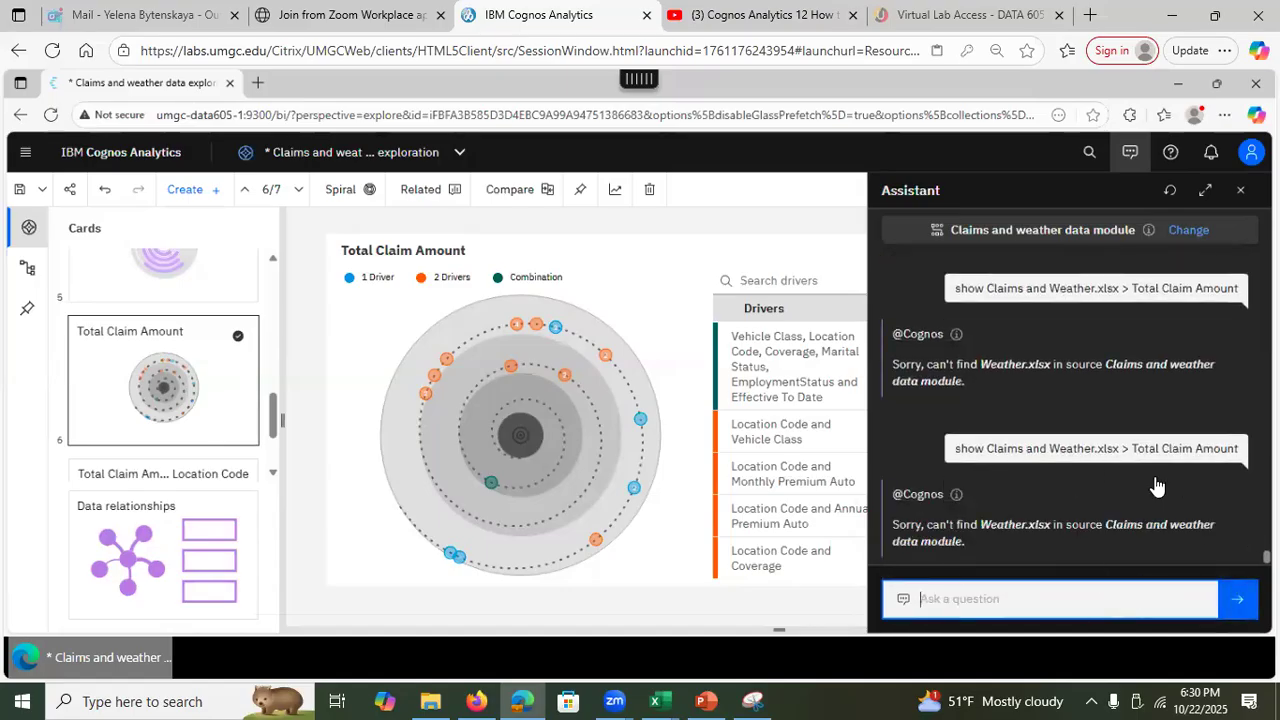
# Return to the start of the Assistant conversation and reset it, keeping the Claims and weather data module as source.
pyautogui.moveTo(1266, 557); pyautogui.dragTo(1243, 251)
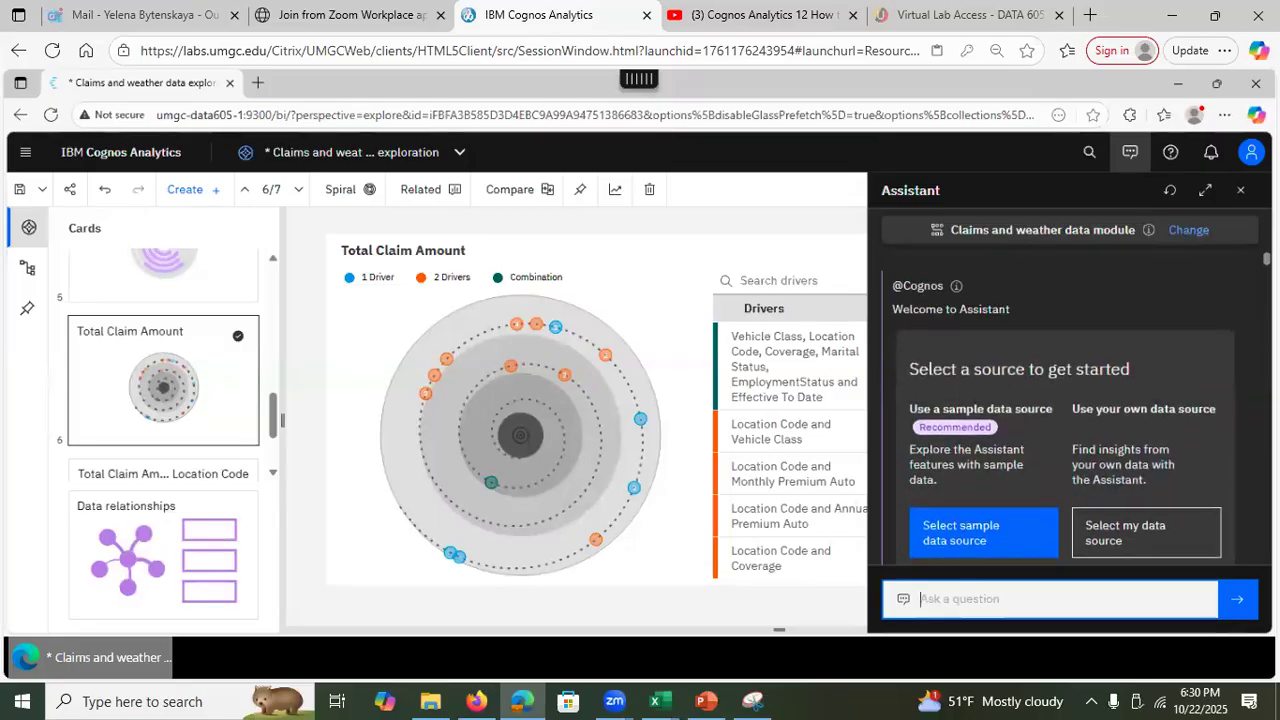
pyautogui.click(1170, 196)
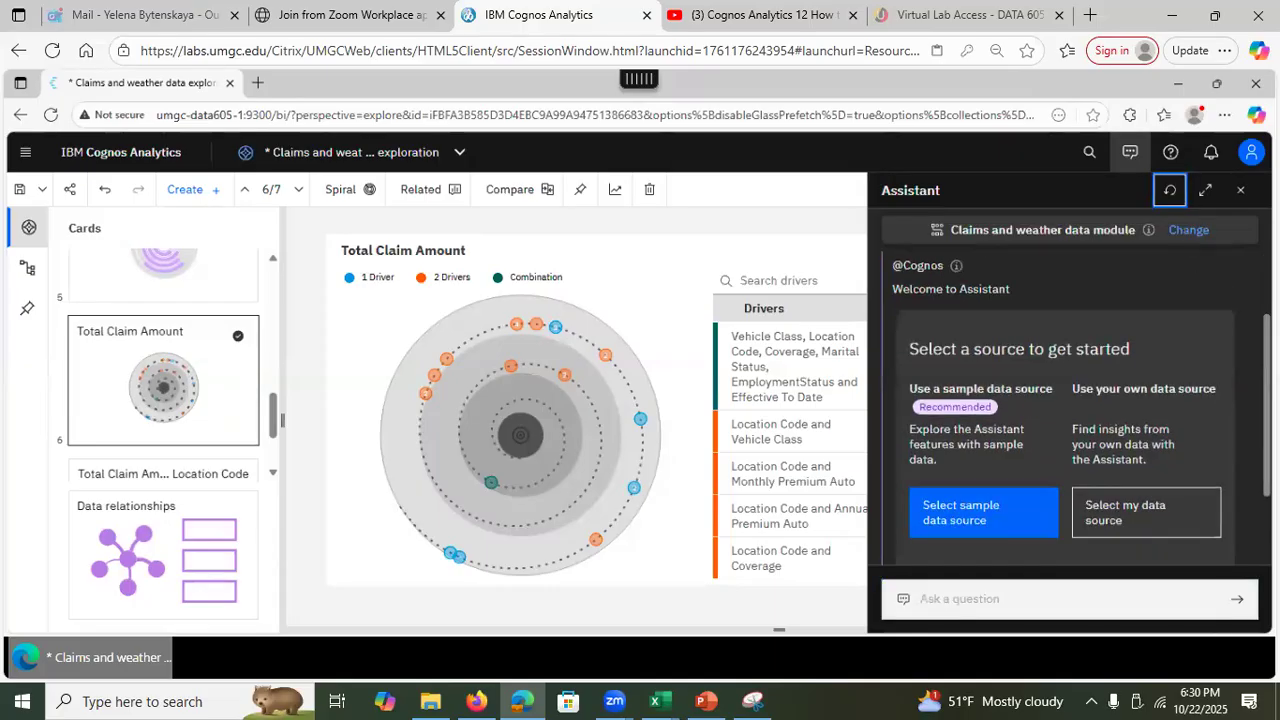
pyautogui.scroll(-1, 1175, 540)
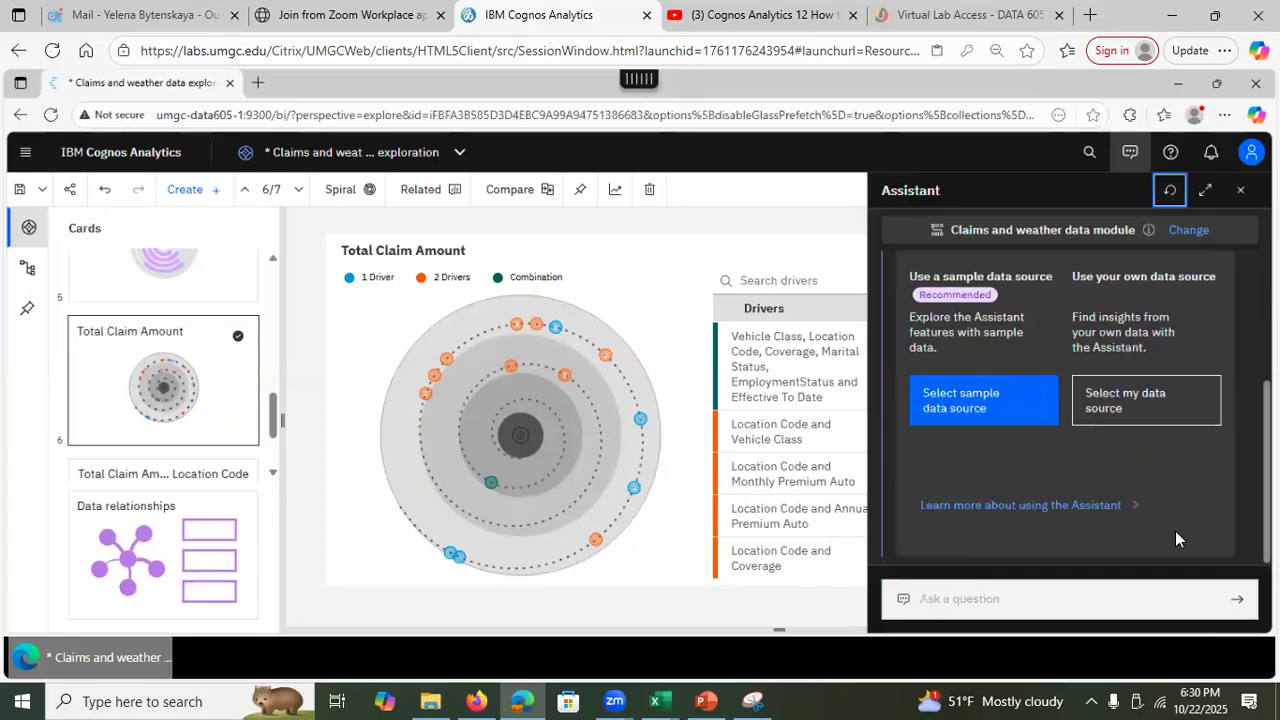
# Ask the Assistant "show average Income" using its prompt suggestions, and check the answer's table view before returning to the summary view.
pyautogui.click(979, 597)
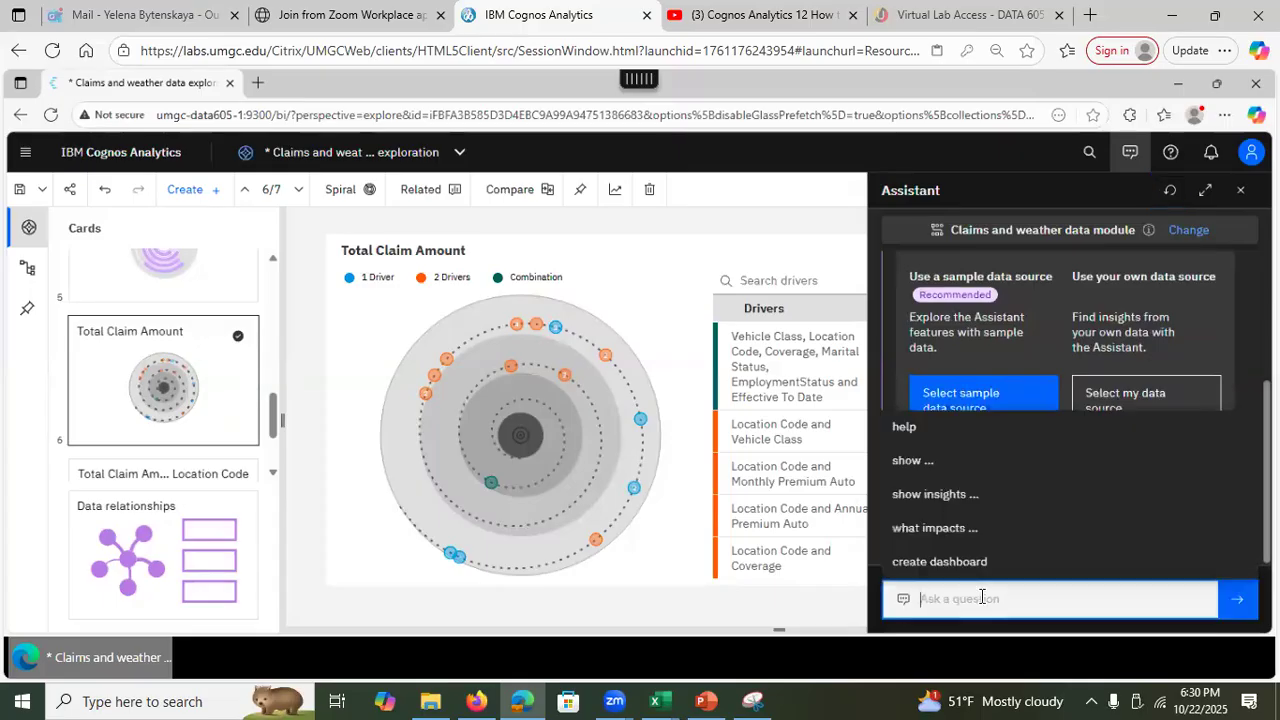
pyautogui.click(922, 462)
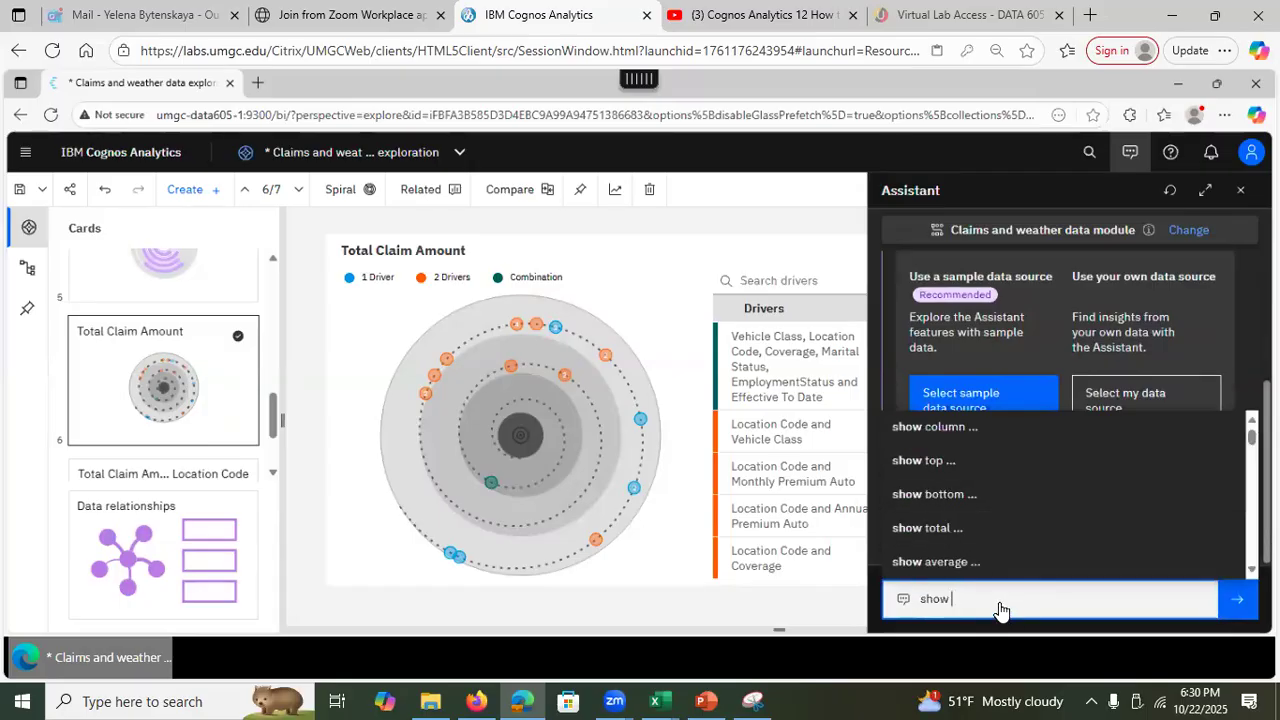
pyautogui.click(940, 563)
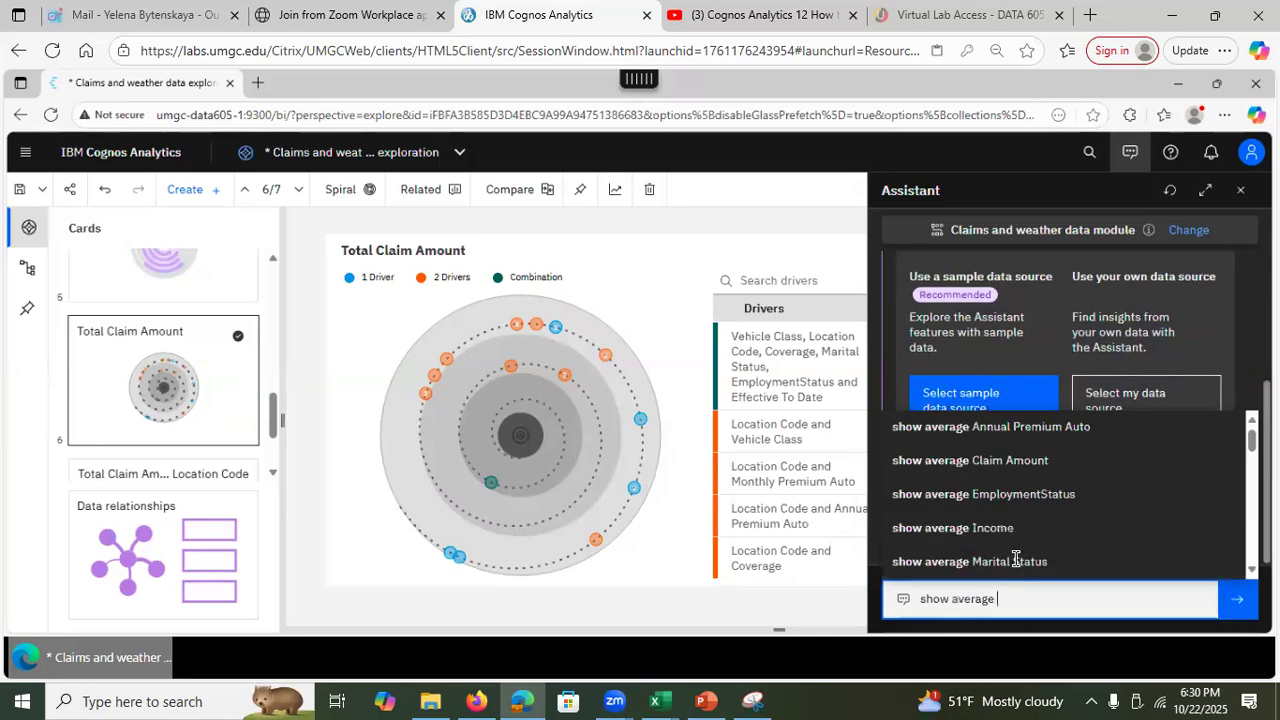
pyautogui.click(990, 528)
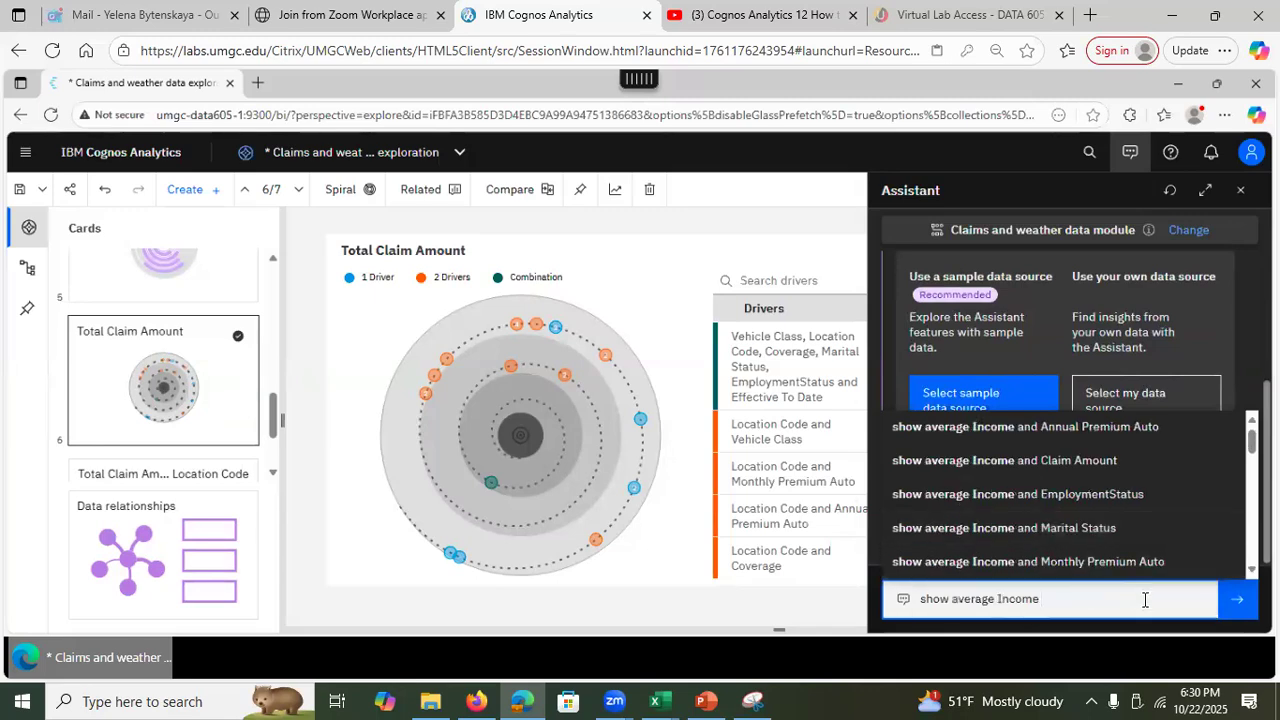
pyautogui.click(1237, 599)
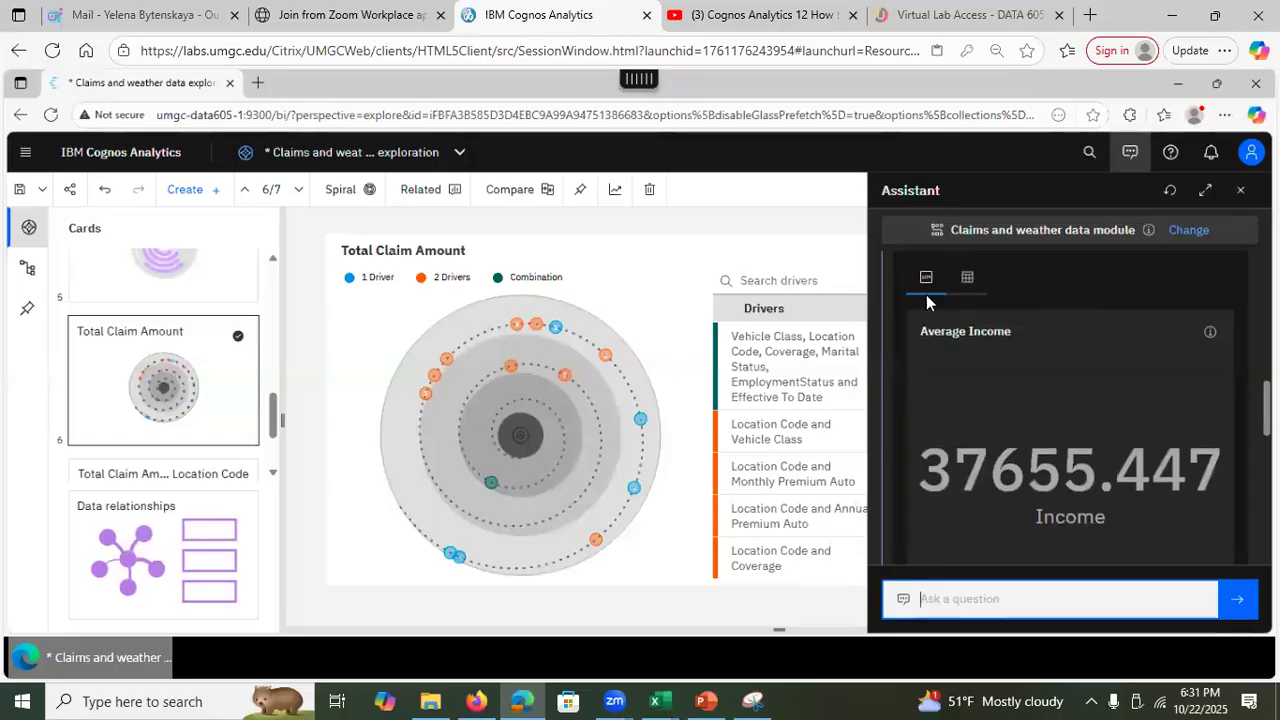
pyautogui.click(968, 280)
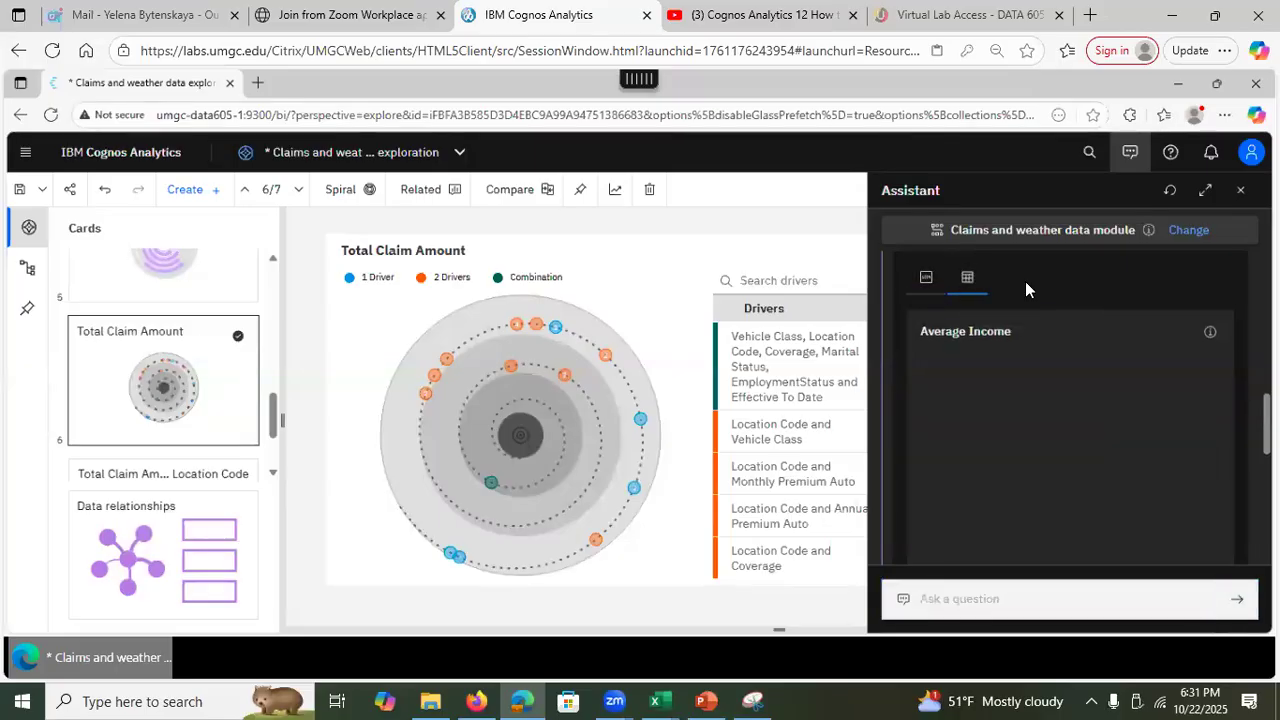
pyautogui.click(926, 278)
# Ask the Assistant "show average income by Marital Status" and review the resulting column chart and its top insights.
pyautogui.click(958, 599)
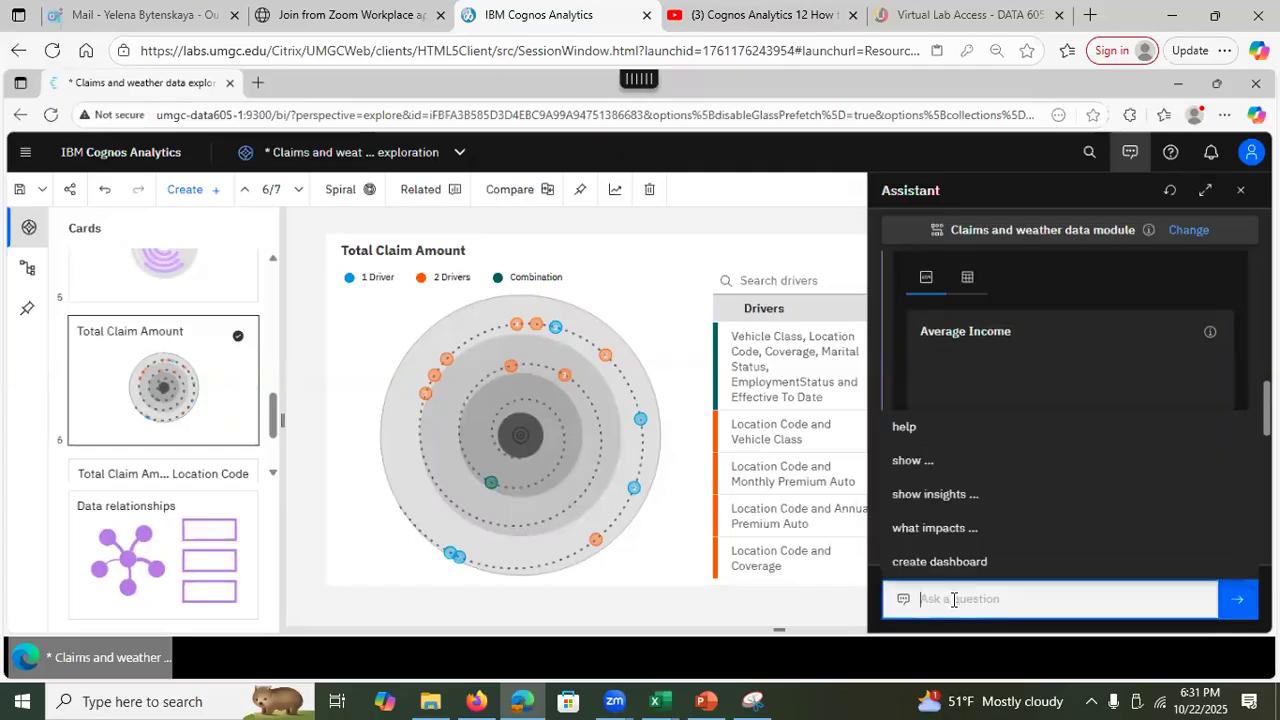
pyautogui.write('show ')
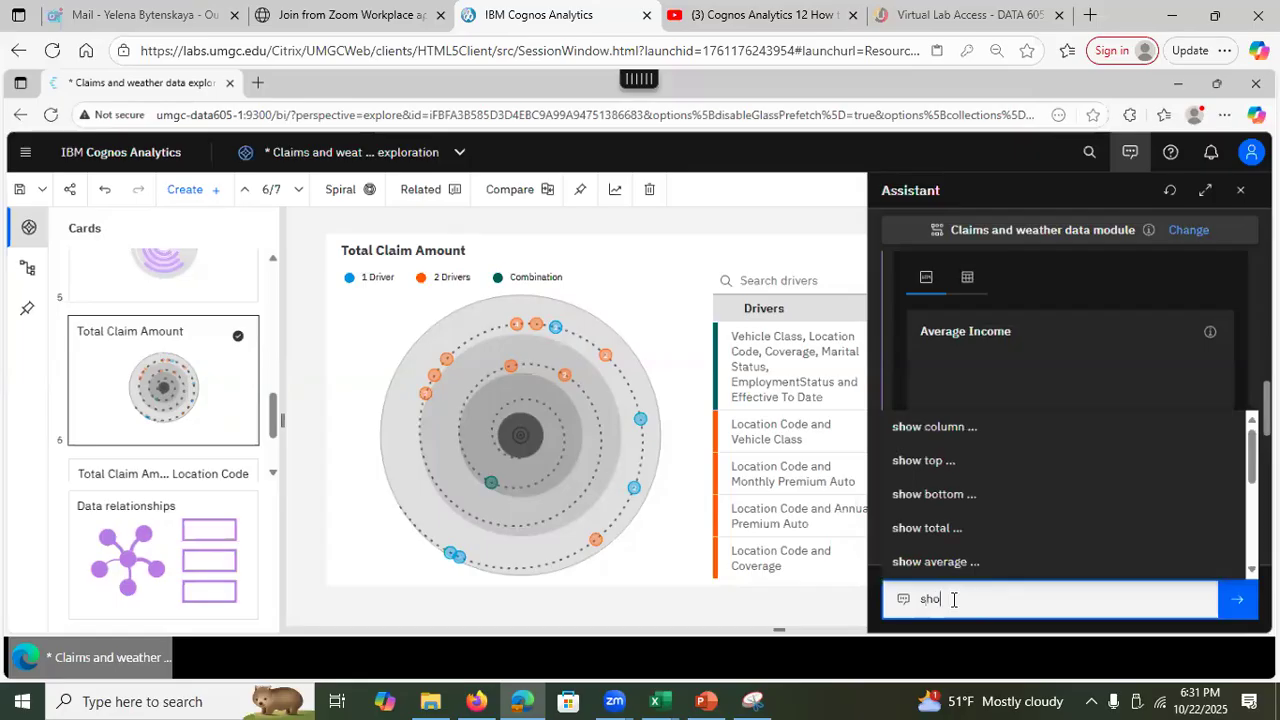
pyautogui.write('driver=')
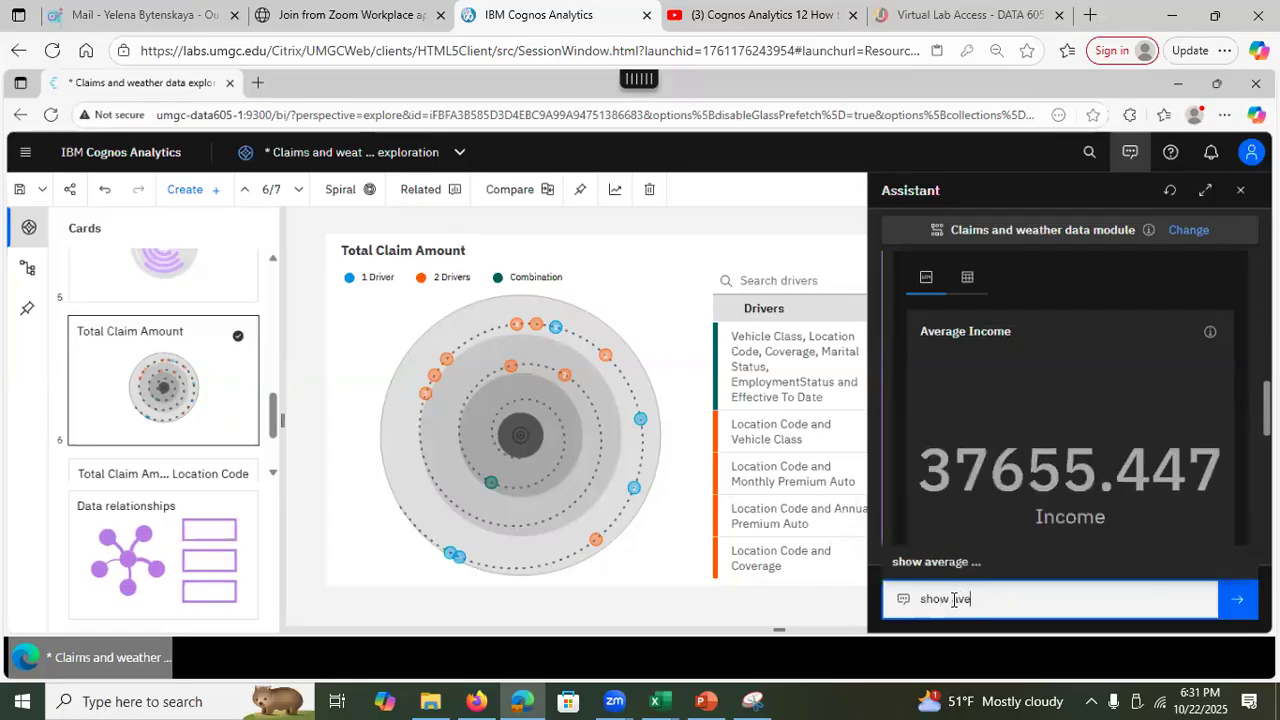
pyautogui.press('BackSpace')
pyautogui.press('BackSpace')
pyautogui.press('BackSpace')
pyautogui.press('BackSpace')
pyautogui.press('BackSpace')
pyautogui.press('BackSpace')
pyautogui.press('BackSpace')
pyautogui.write('ave')
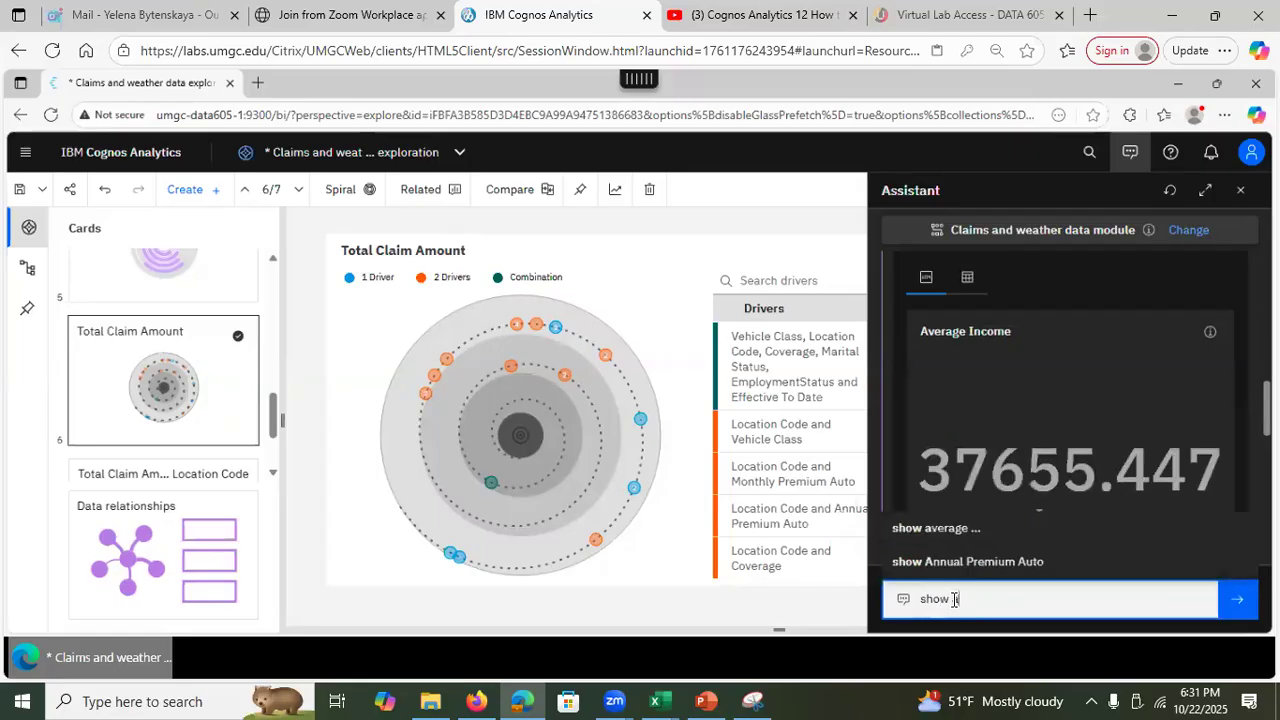
pyautogui.write('rage ')
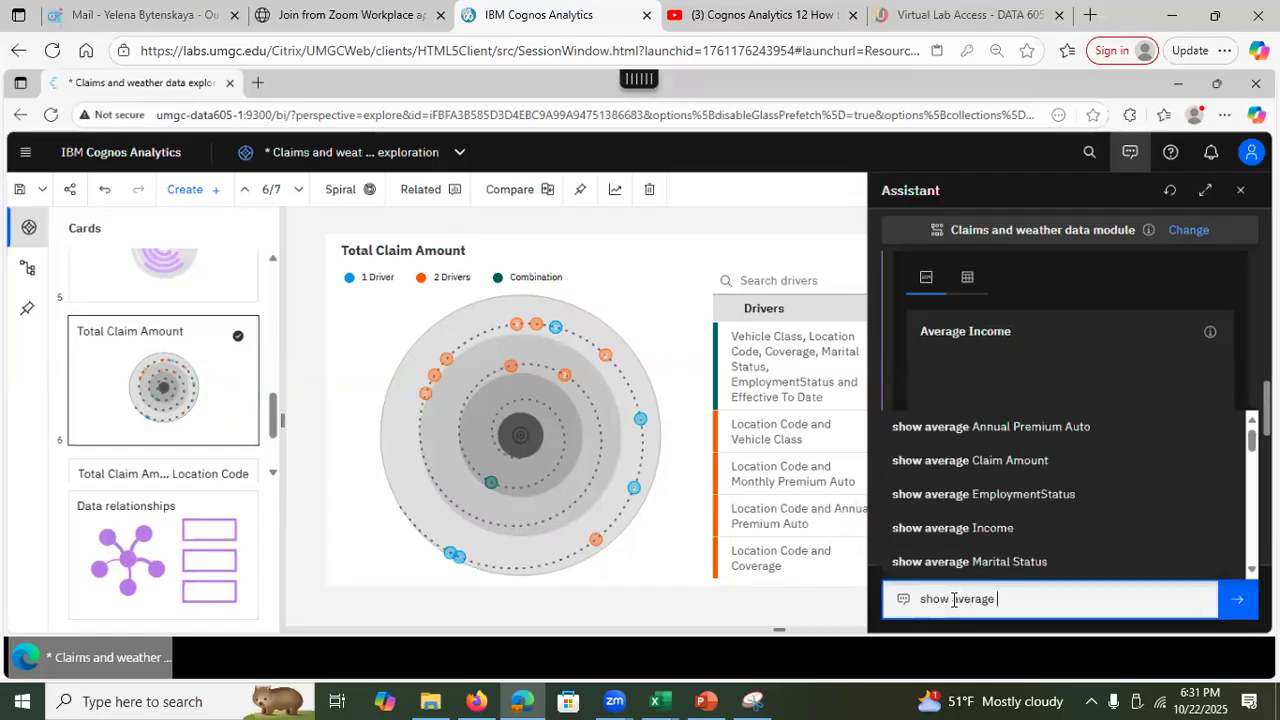
pyautogui.write('inco')
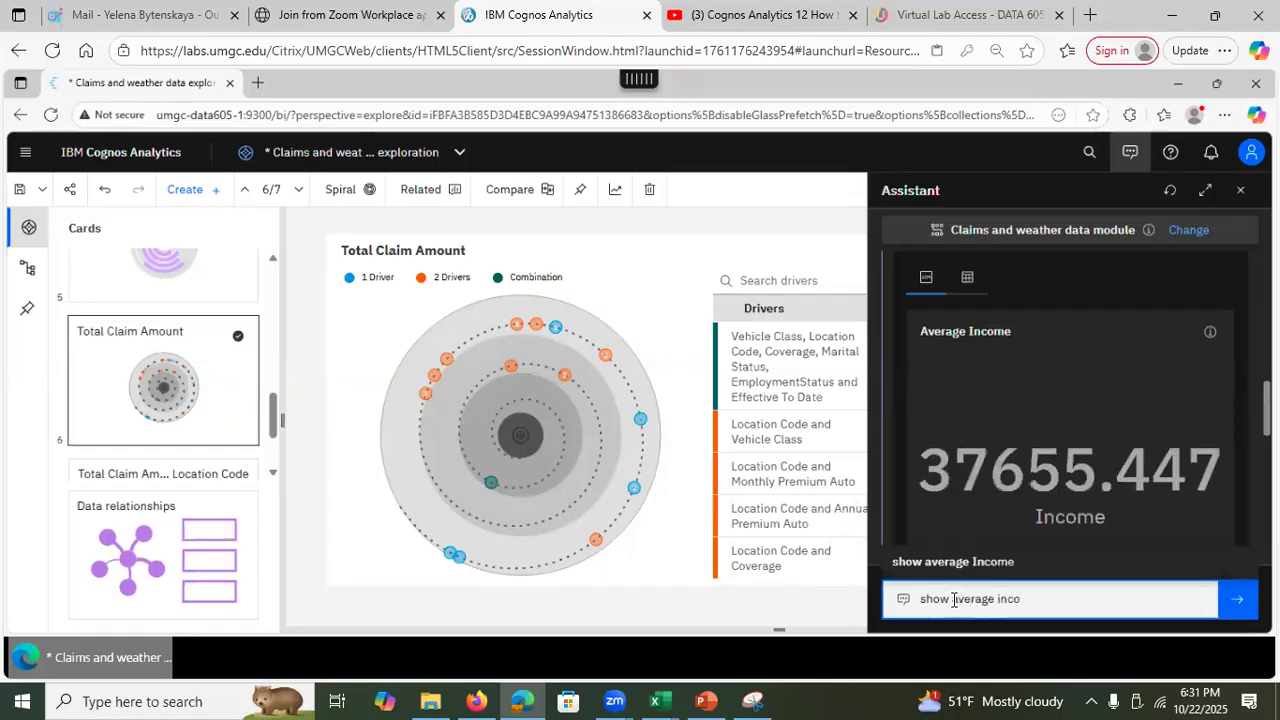
pyautogui.write('me by')
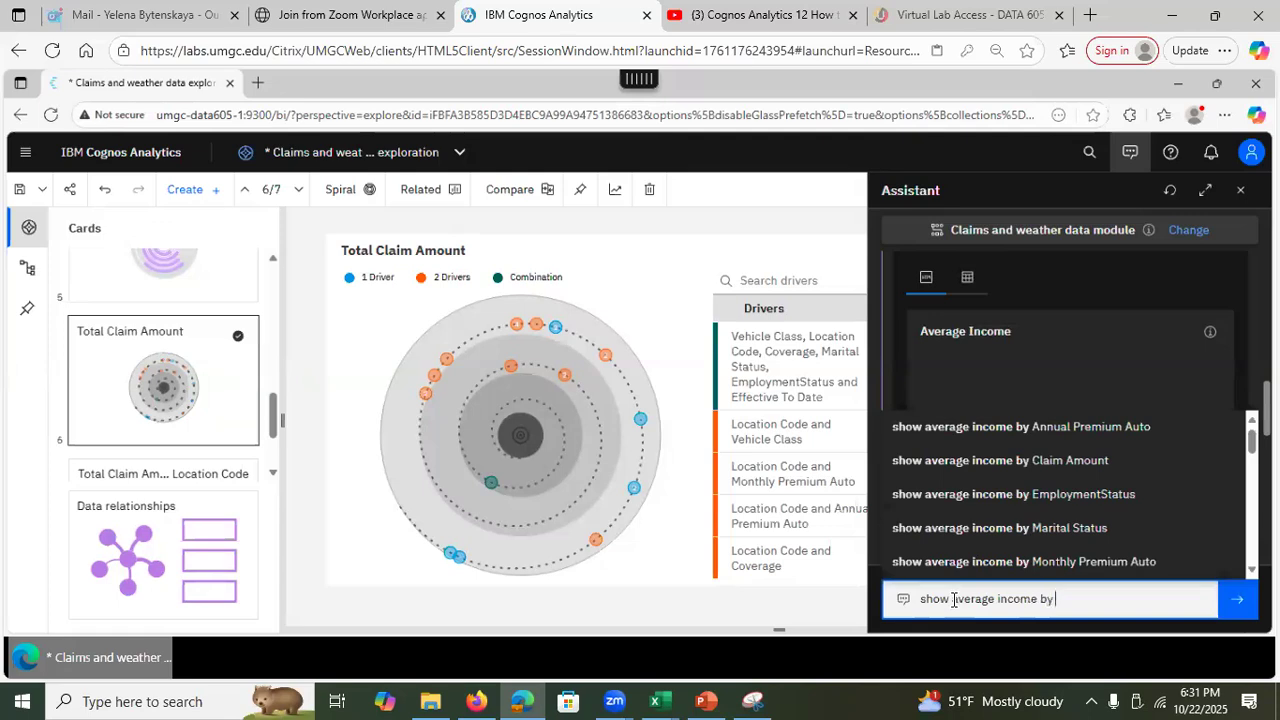
pyautogui.click(1075, 528)
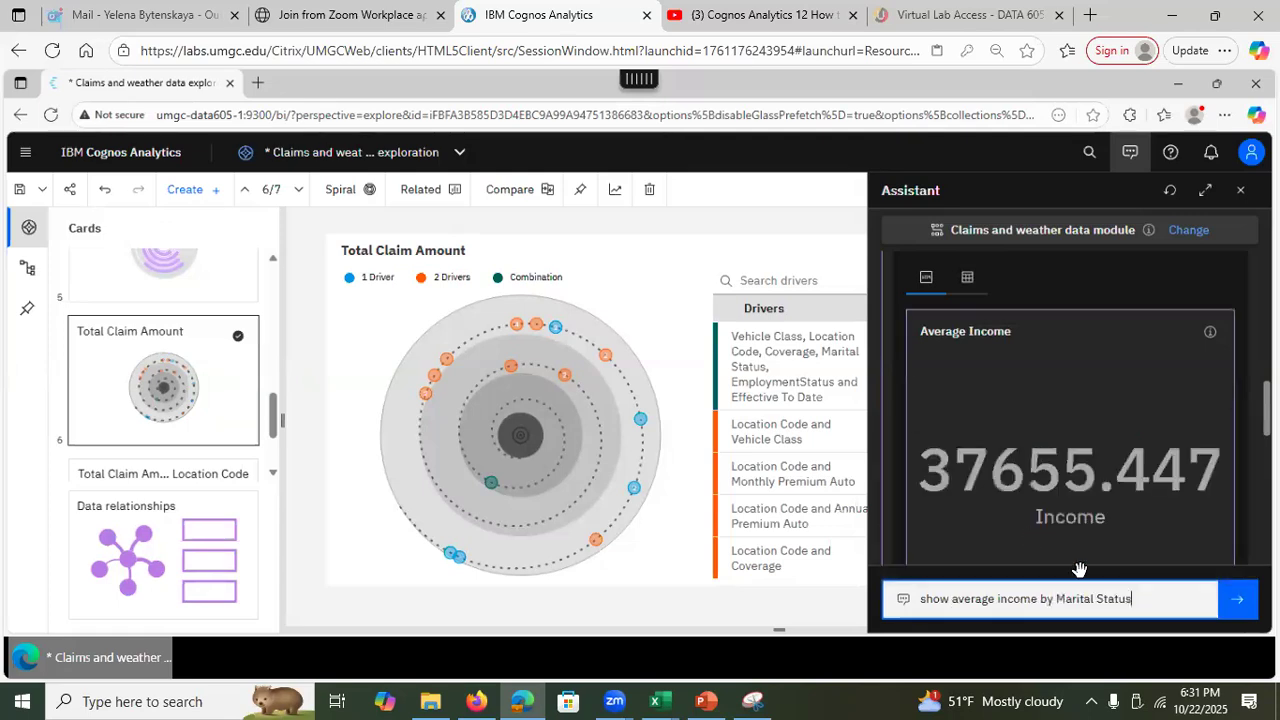
pyautogui.click(1238, 607)
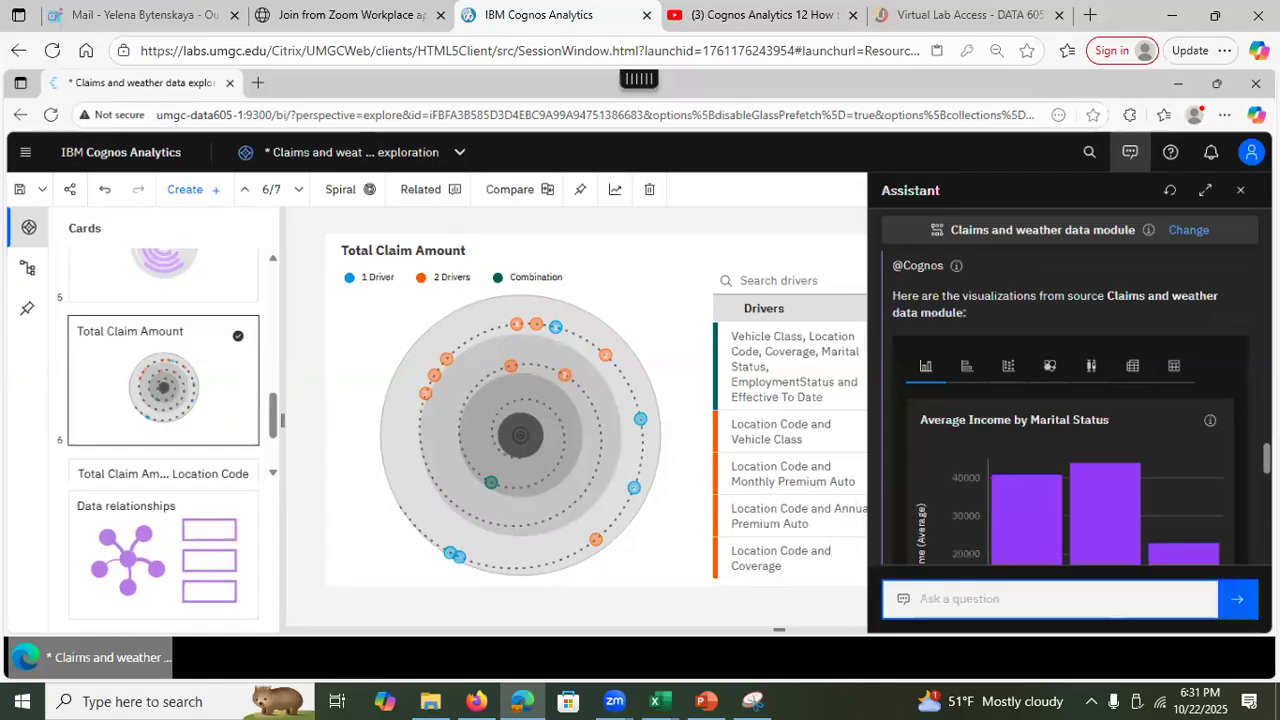
pyautogui.moveTo(1267, 459); pyautogui.dragTo(1267, 467)
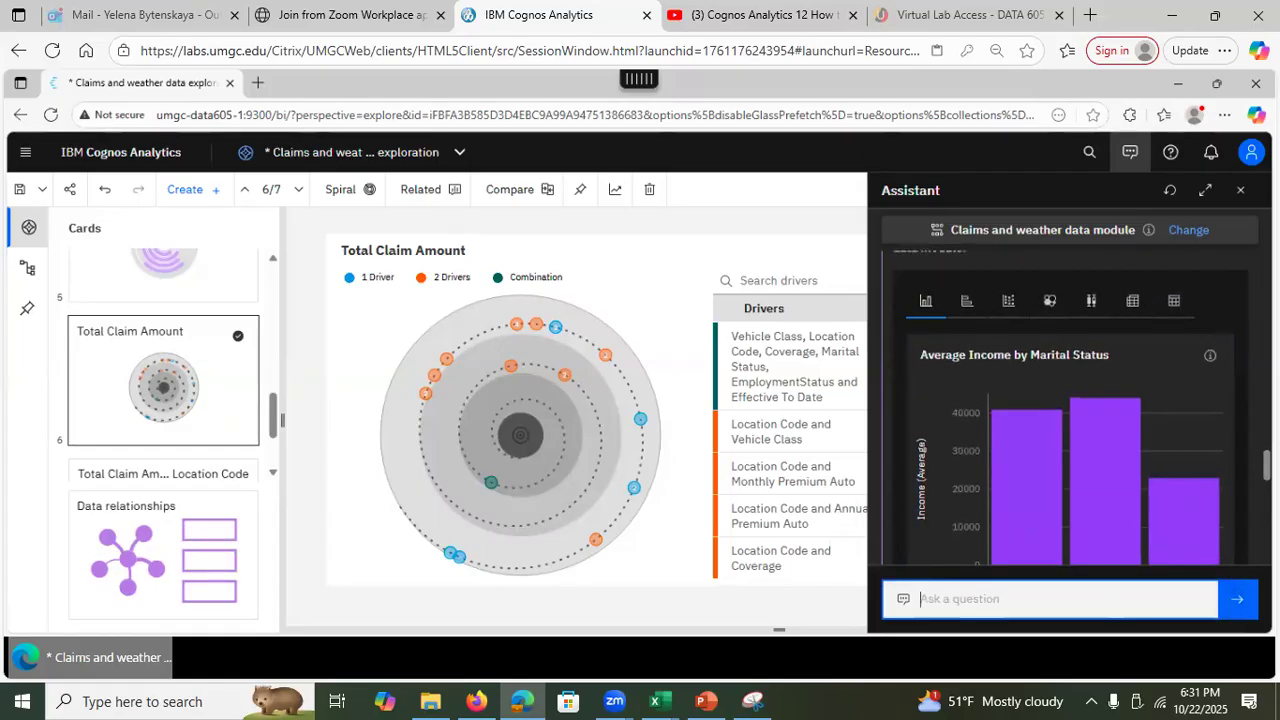
pyautogui.moveTo(1267, 465); pyautogui.dragTo(1267, 495)
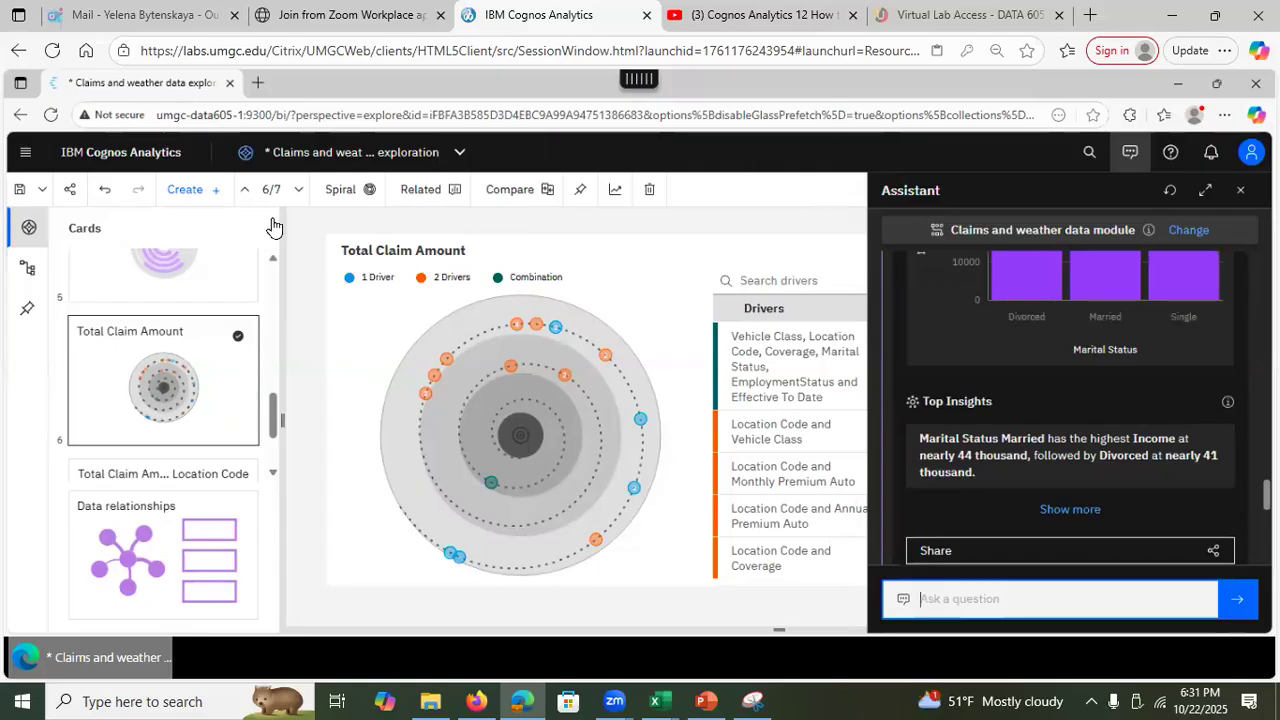
# Save the Claims and weather data exploration and close it to return to the content list.
pyautogui.click(14, 186)
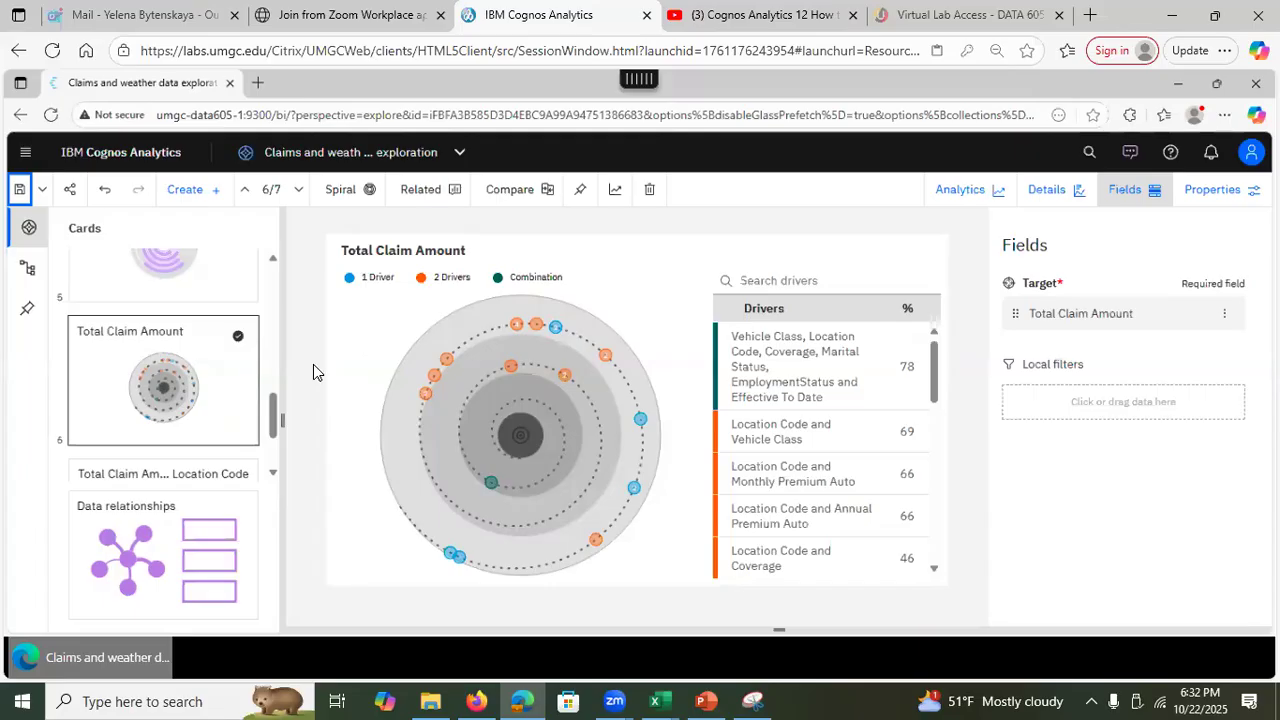
pyautogui.click(459, 155)
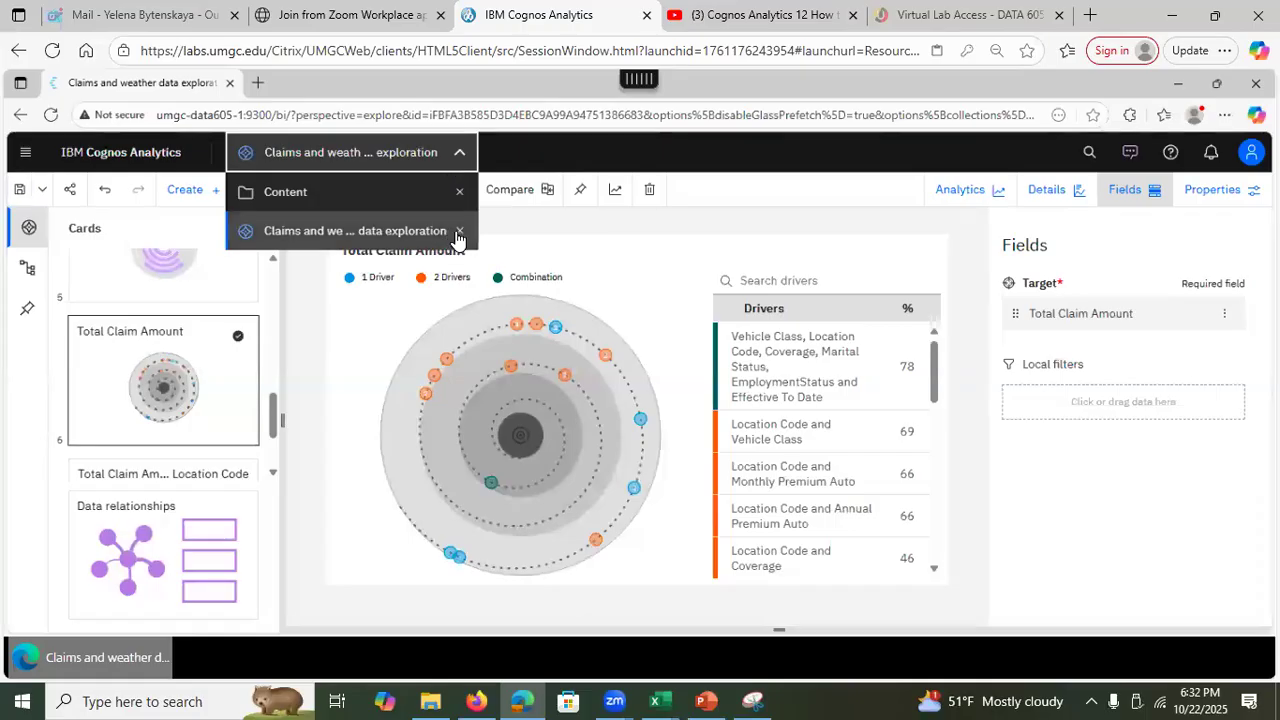
pyautogui.click(310, 311)
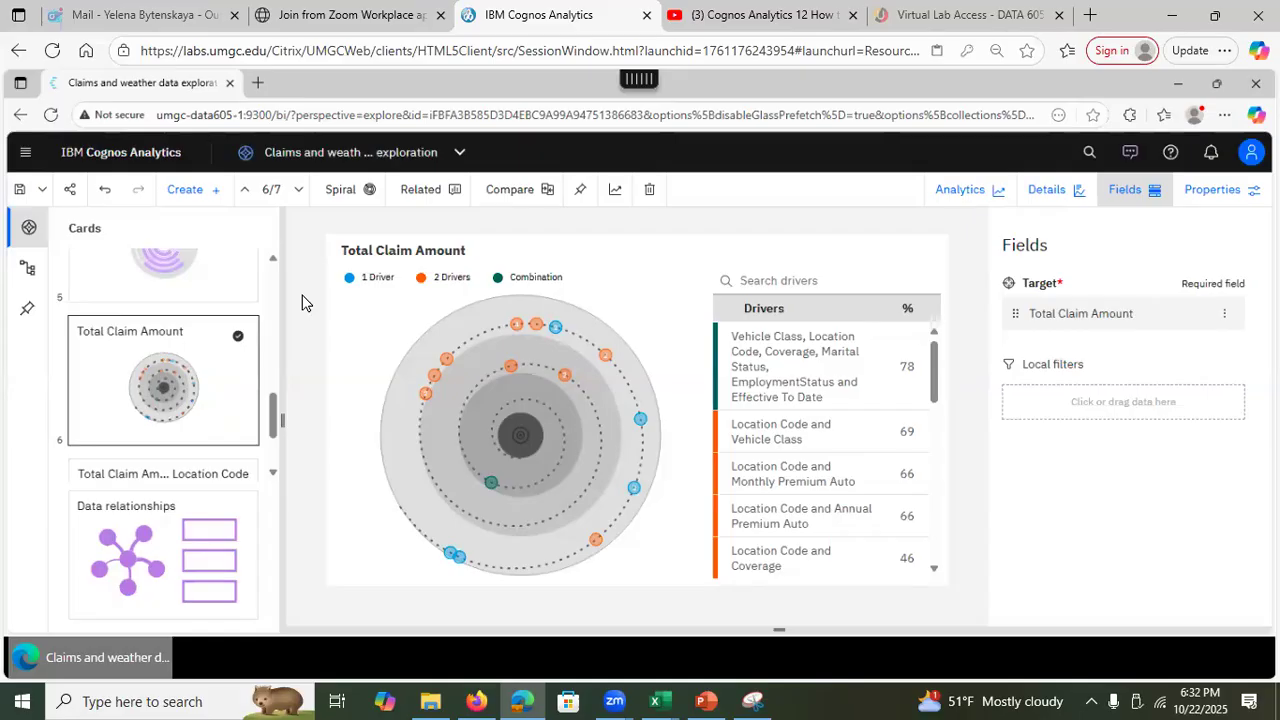
pyautogui.click(462, 150)
pyautogui.click(460, 231)
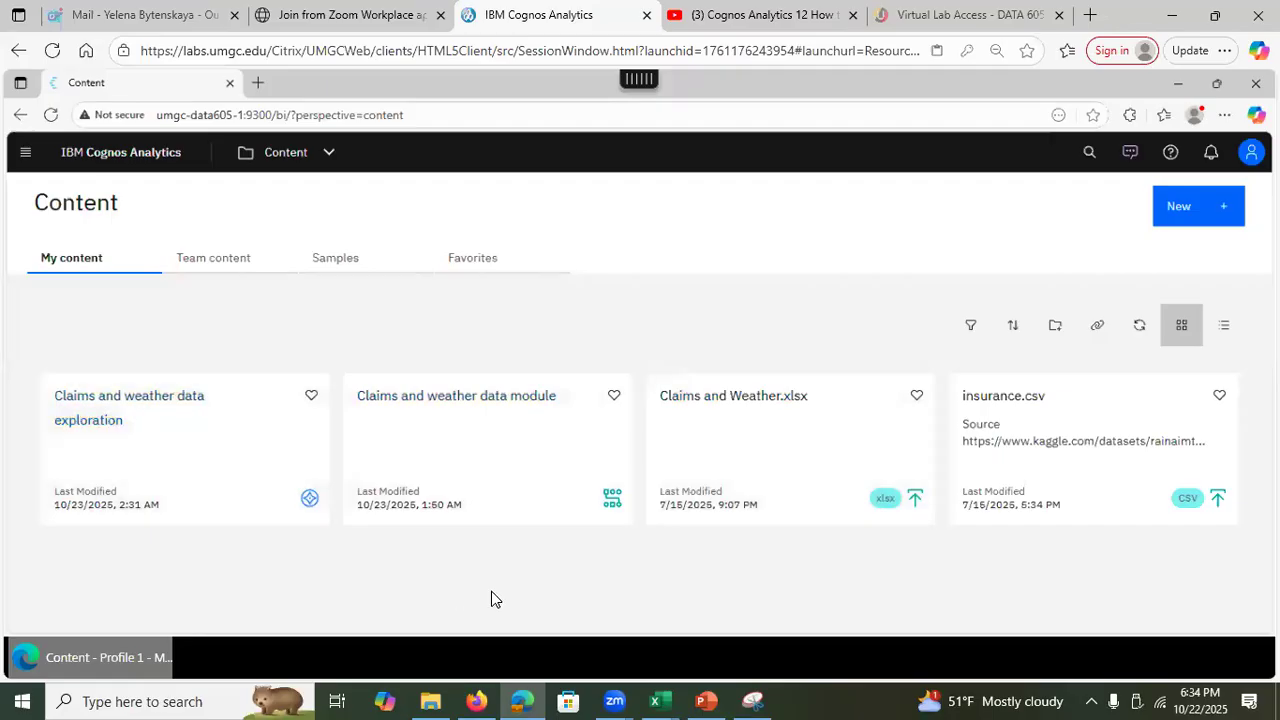
# Switch to the PowerPoint presentation, view slide 50 on the Comparison Card, and return to Cognos Analytics.
pyautogui.click(705, 699)
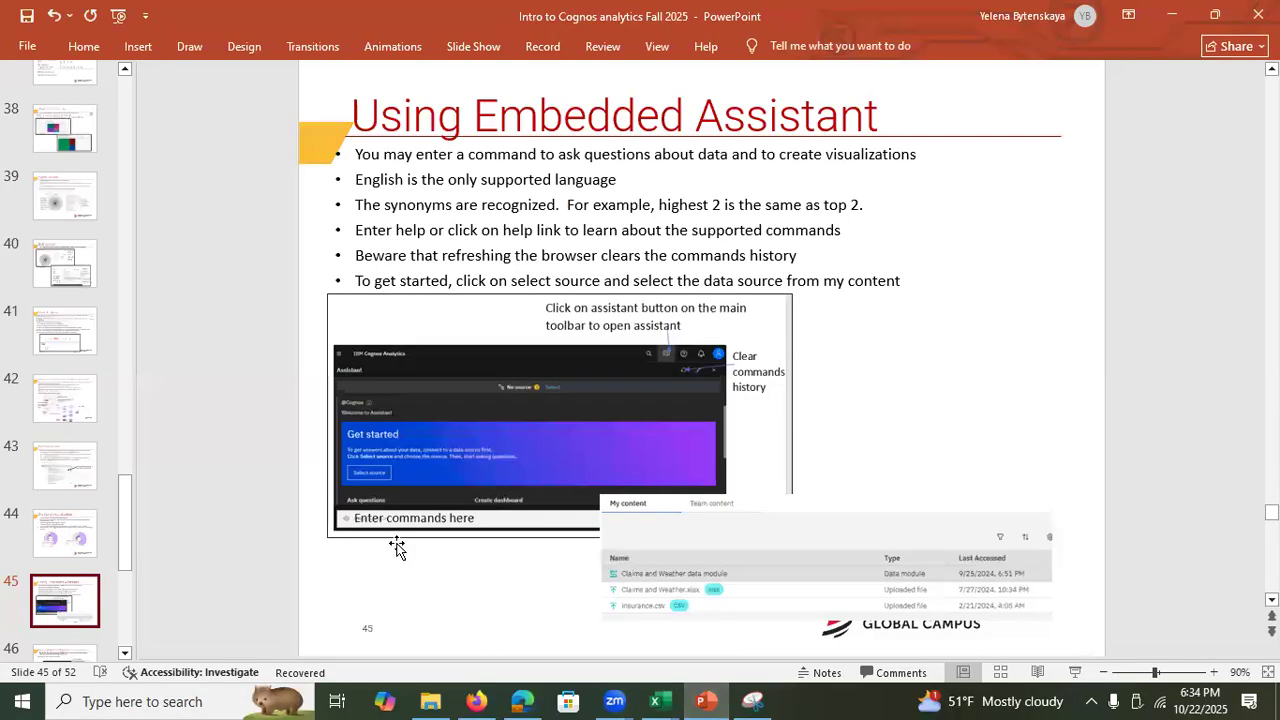
pyautogui.moveTo(122, 538); pyautogui.dragTo(126, 593)
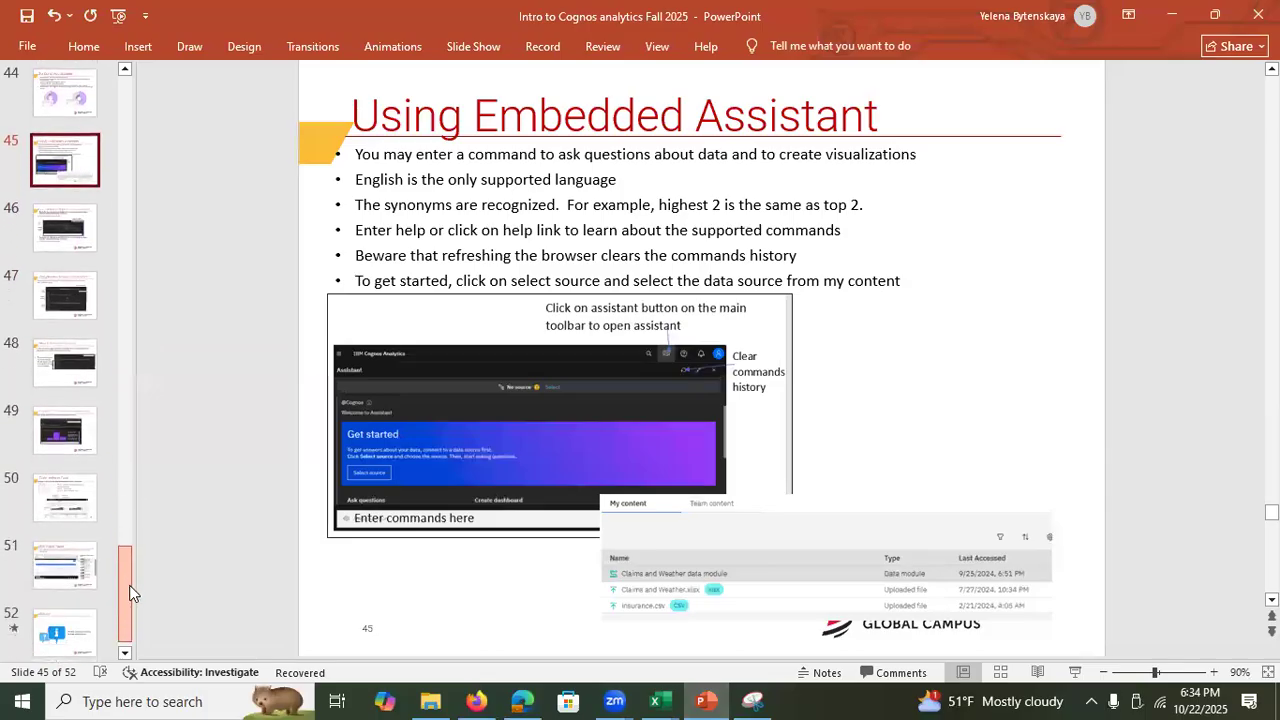
pyautogui.click(60, 492)
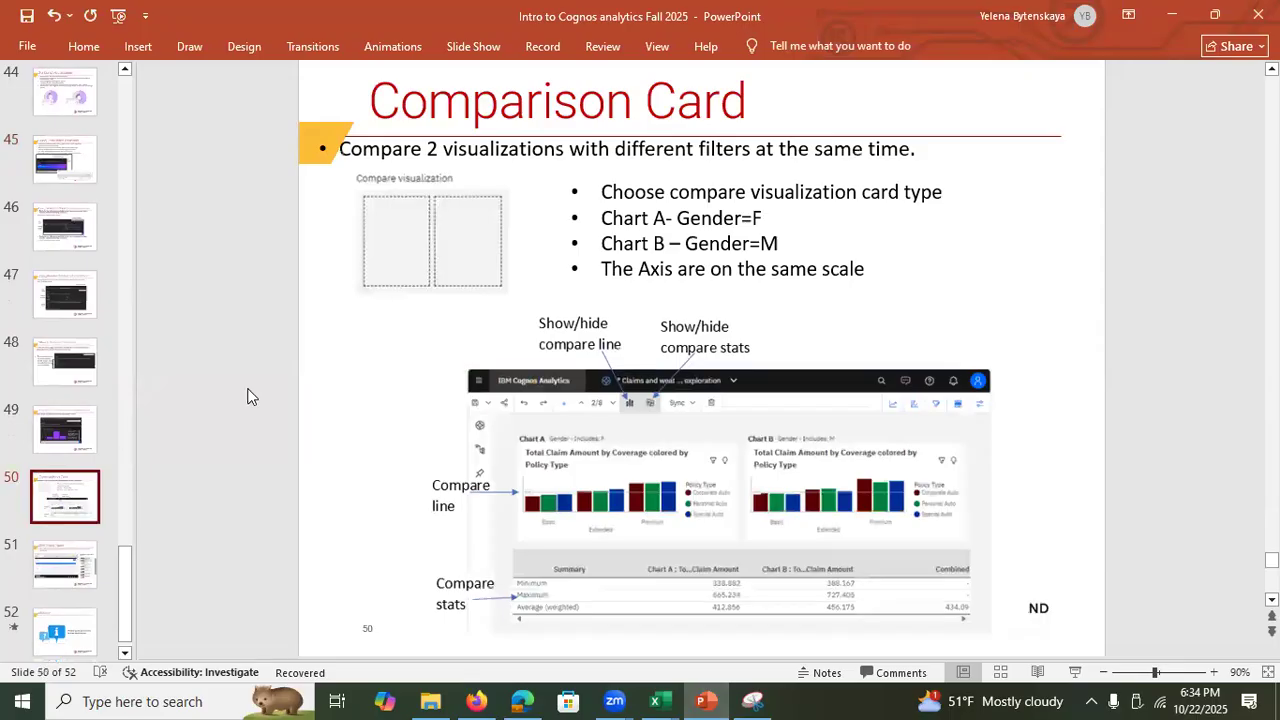
pyautogui.click(1171, 16)
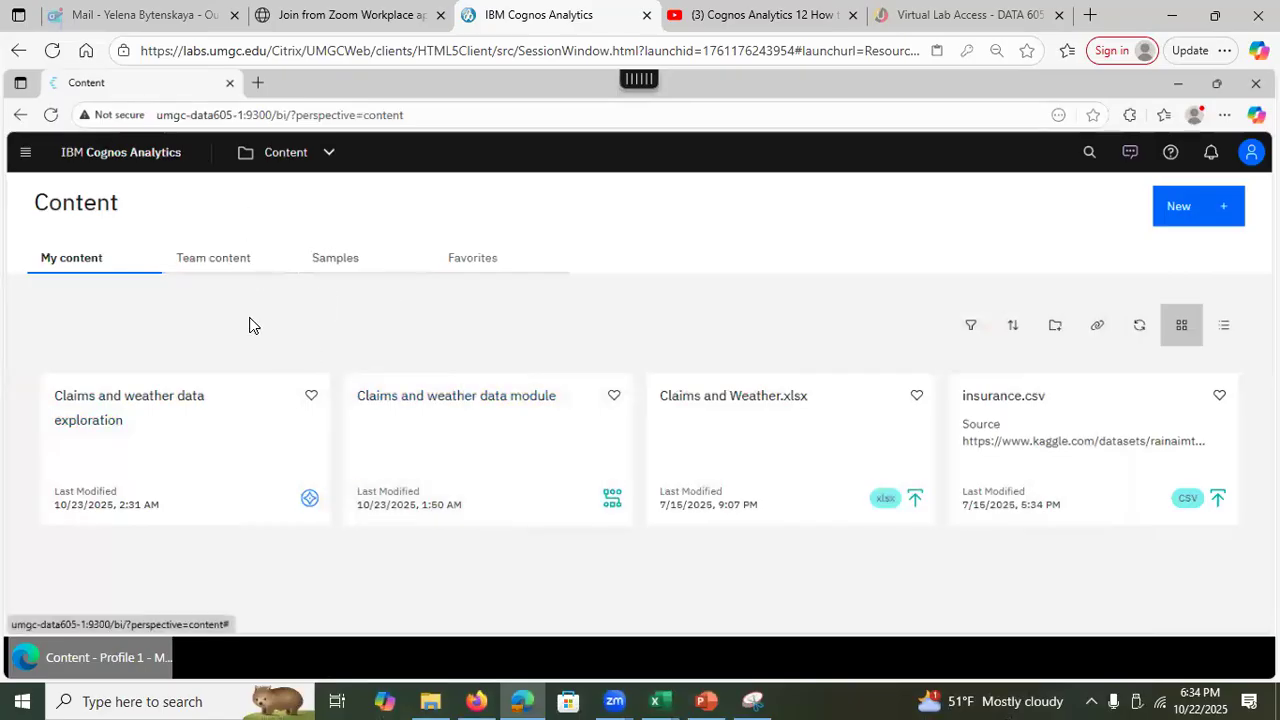
# Reopen the Claims and weather data exploration and select card 7, Total Claim Amount by Location Code.
pyautogui.click(180, 401)
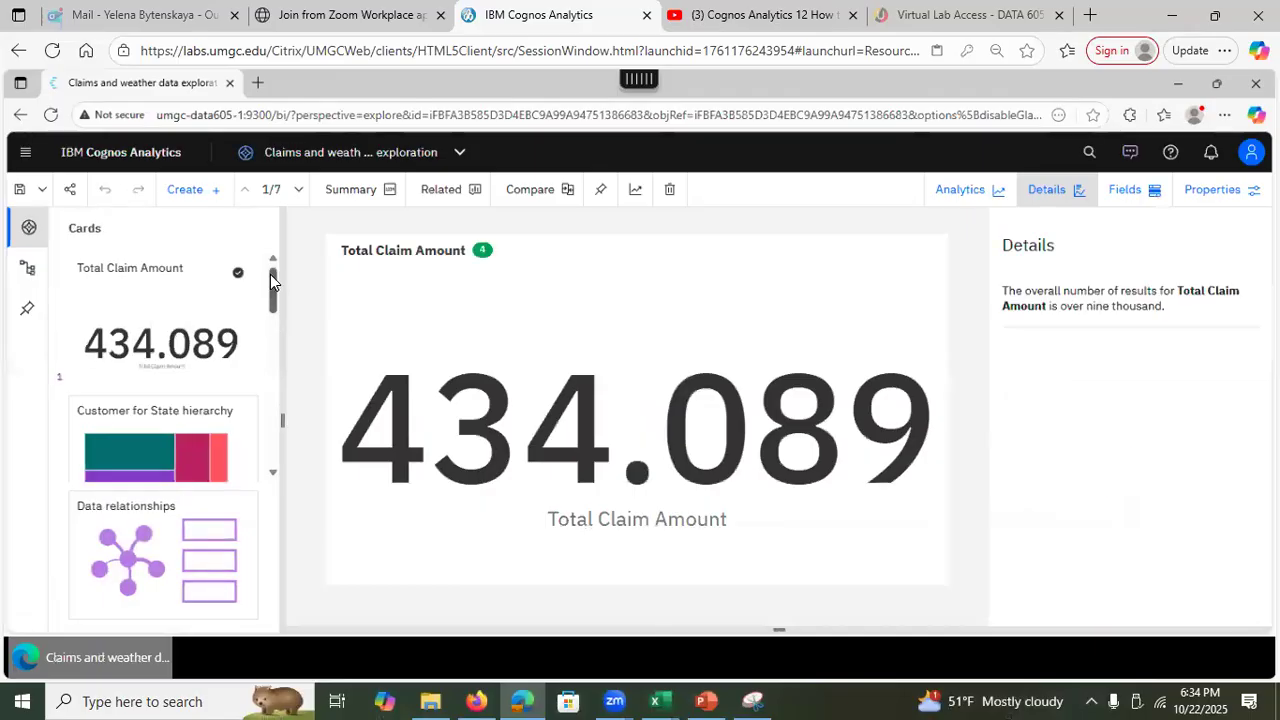
pyautogui.moveTo(268, 296); pyautogui.dragTo(278, 458)
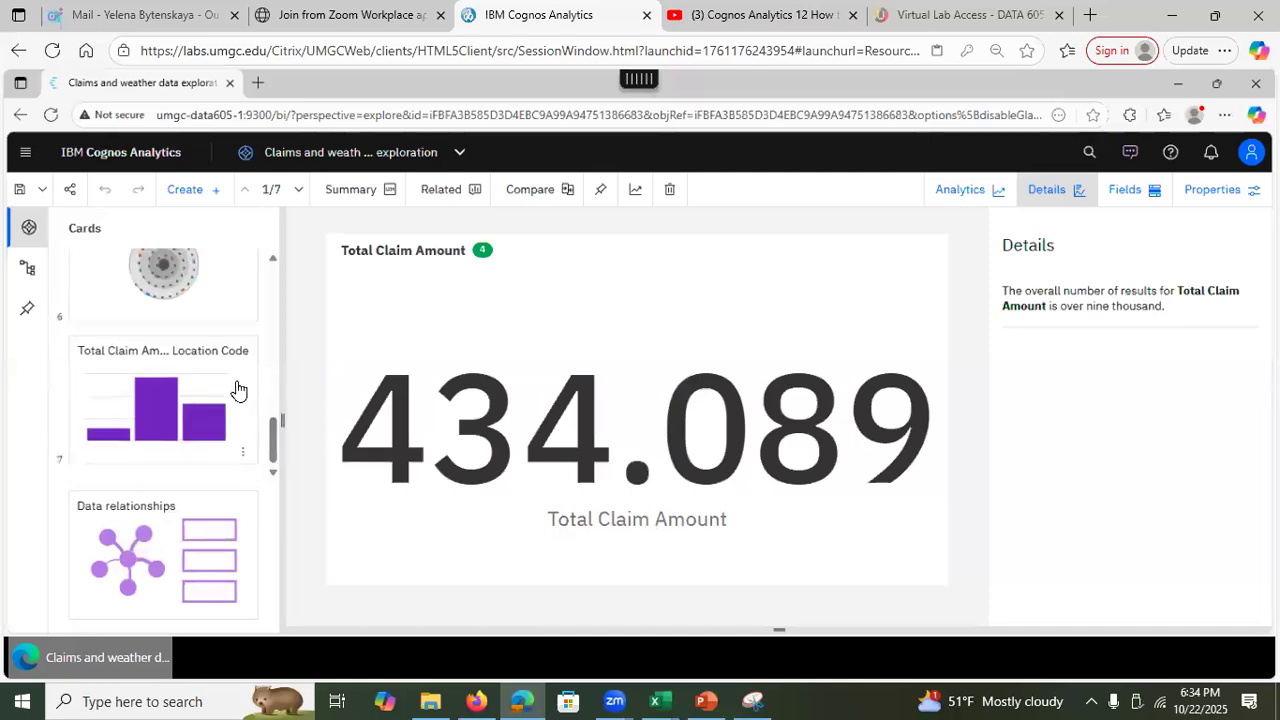
pyautogui.click(234, 390)
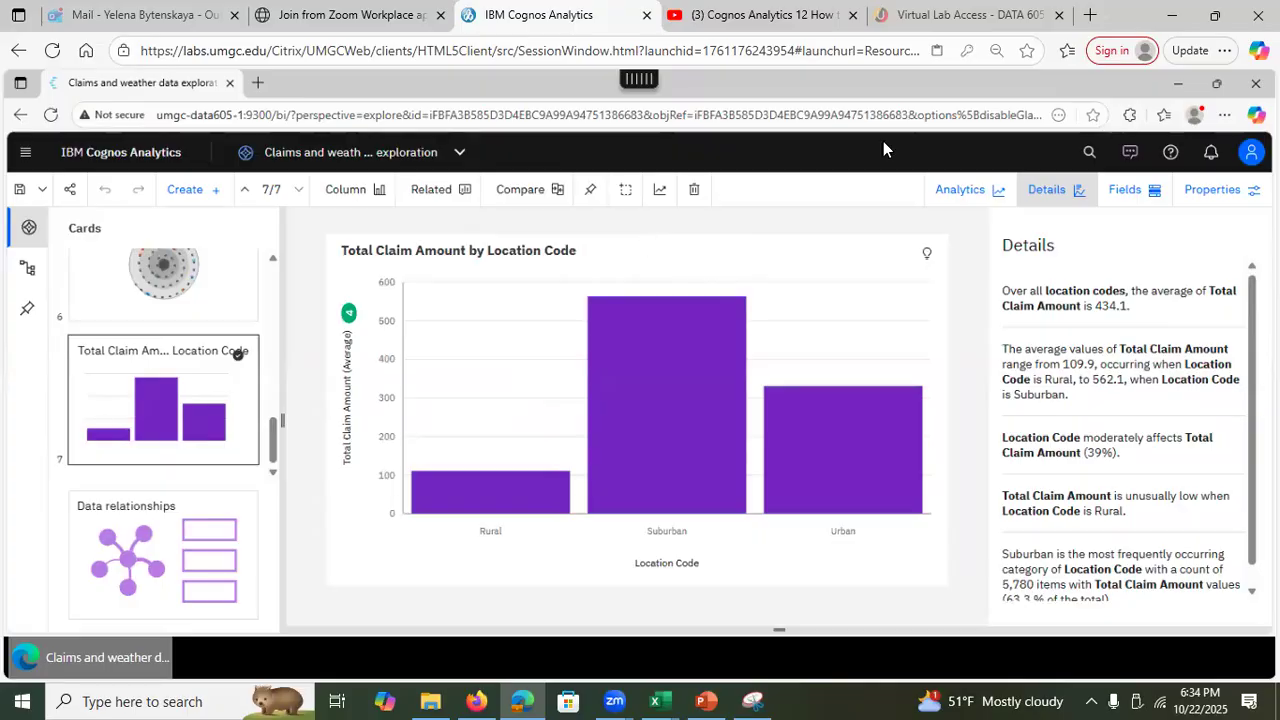
# Display the column chart's field assignments together with the Claims and weather data module's source tree.
pyautogui.click(1128, 194)
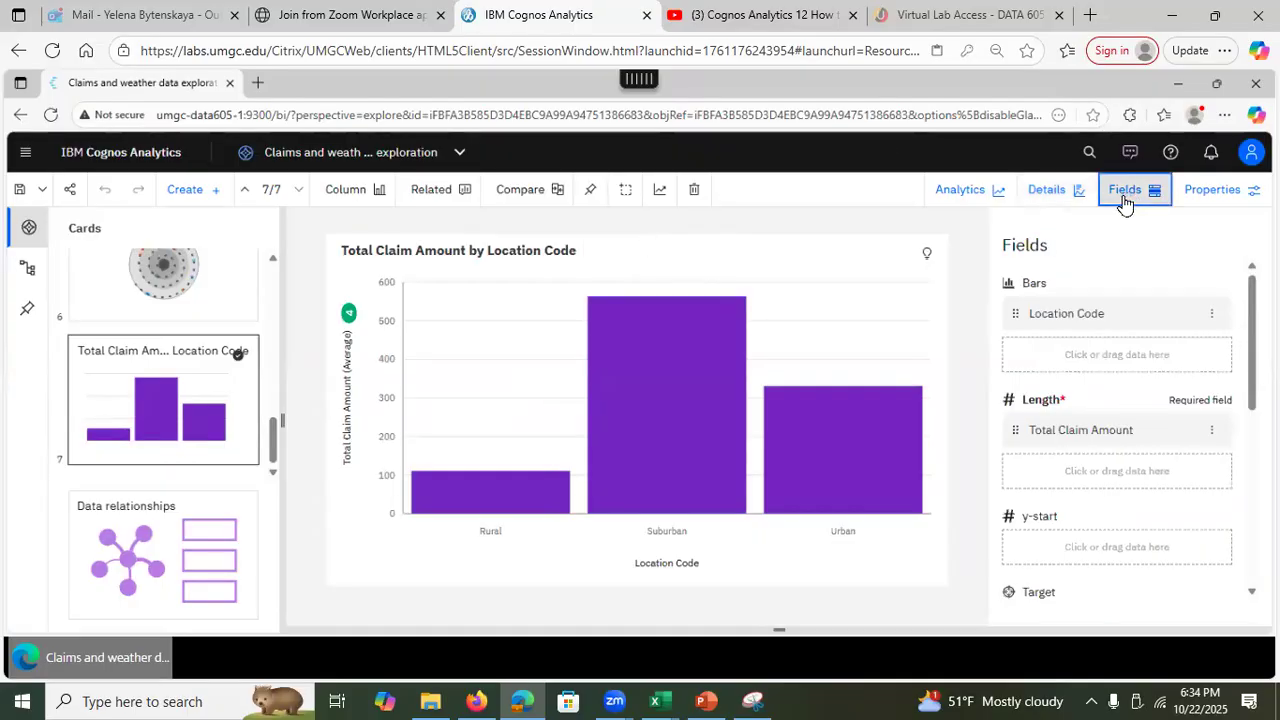
pyautogui.click(1145, 192)
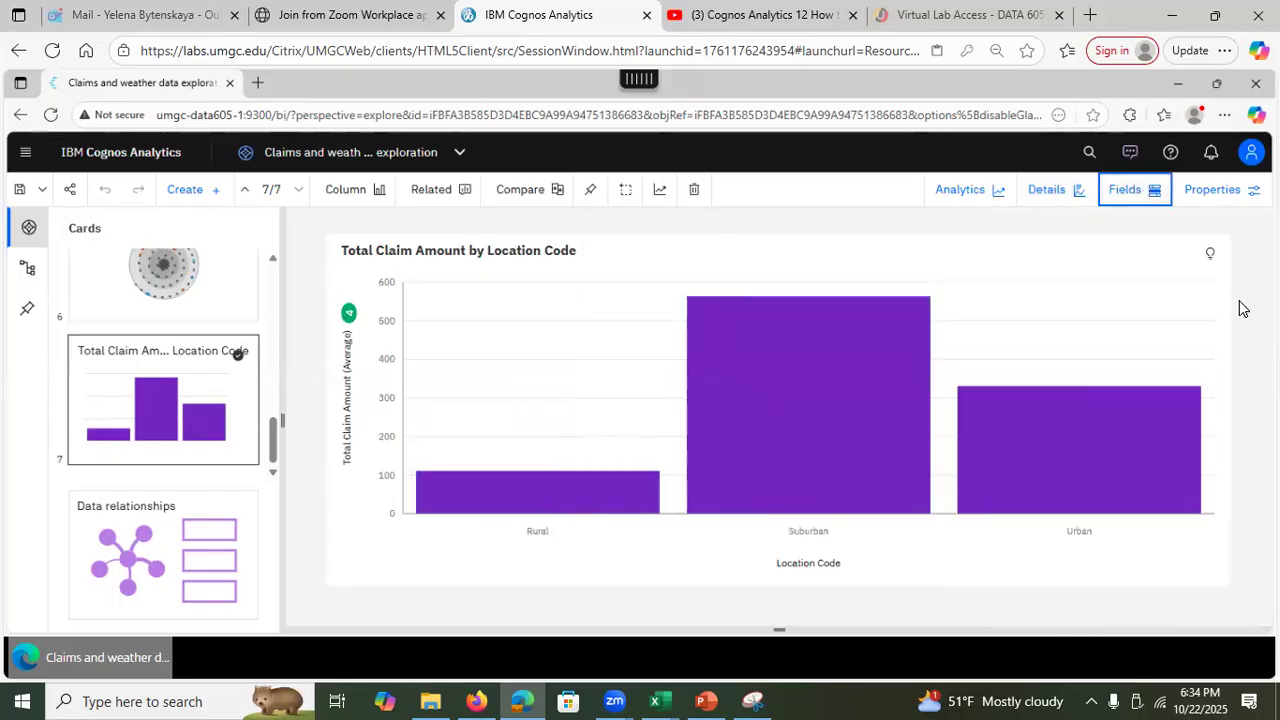
pyautogui.click(1125, 195)
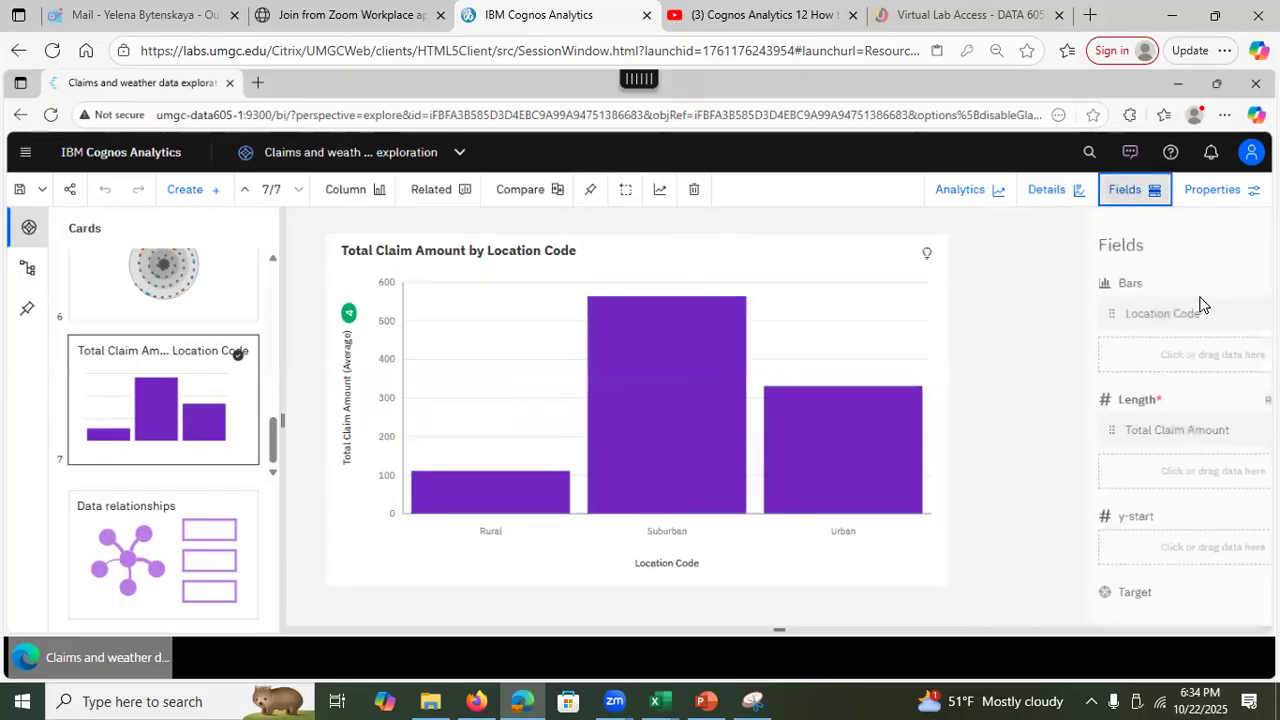
pyautogui.click(26, 272)
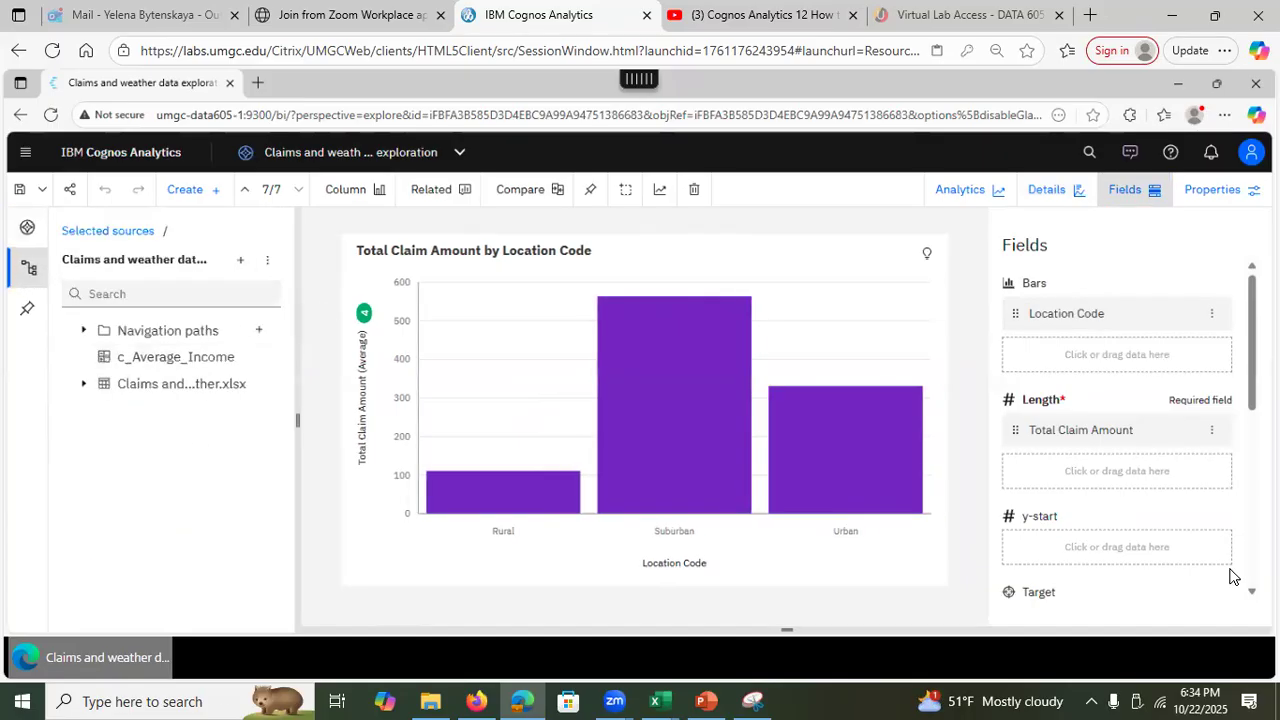
# Try to add gender as a local filter on the Total Claim Amount by Location Code chart.
pyautogui.scroll(-5, 1117, 430)
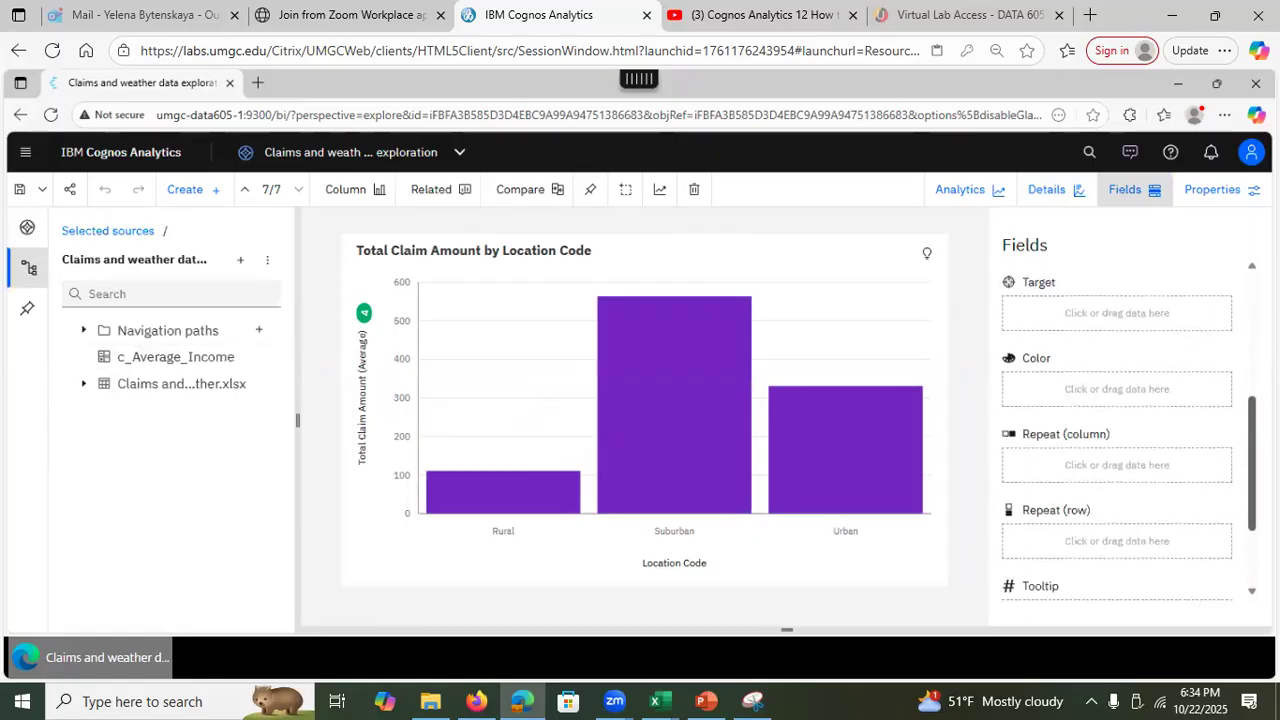
pyautogui.scroll(-1, 1103, 571)
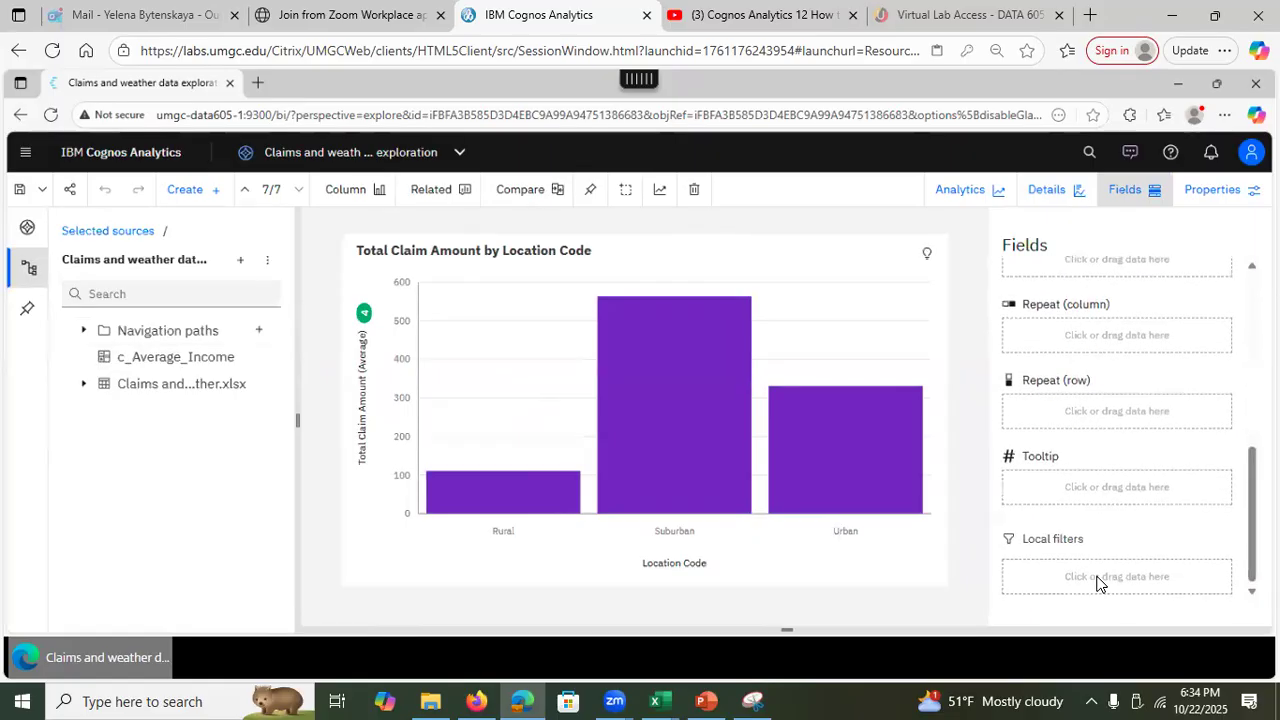
pyautogui.click(1098, 578)
pyautogui.scroll(1, 1100, 584)
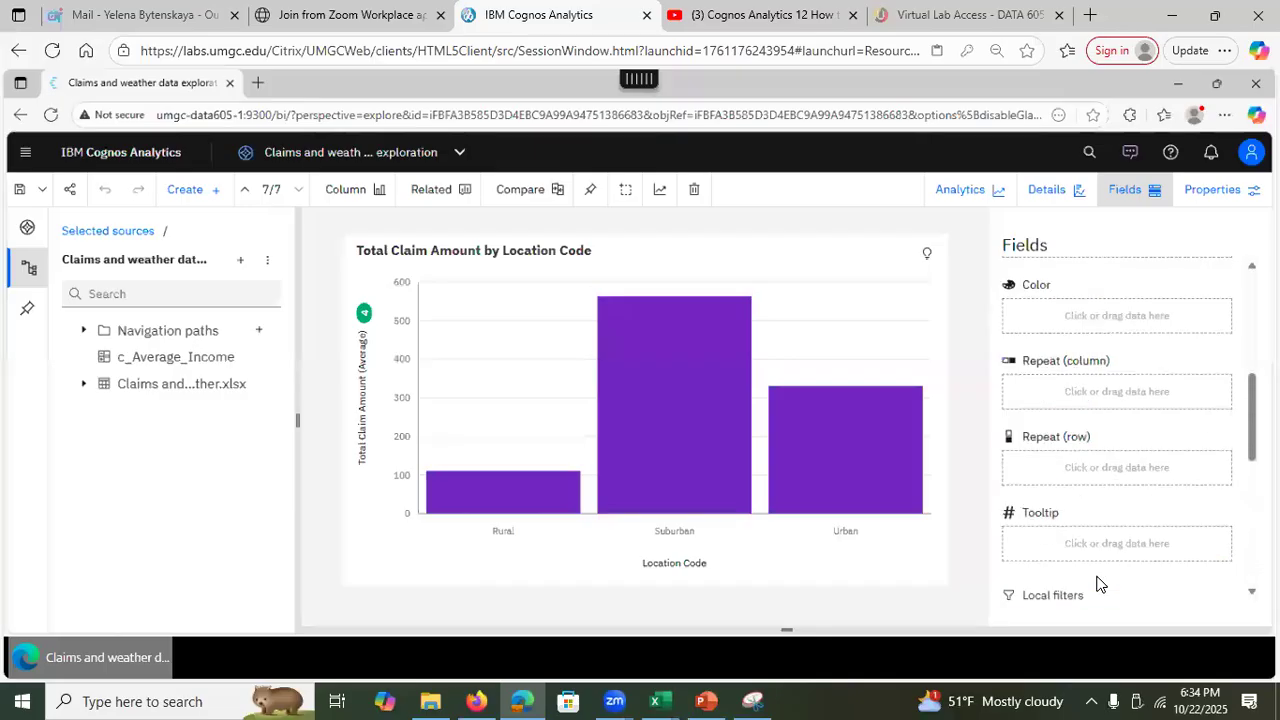
pyautogui.write('ge')
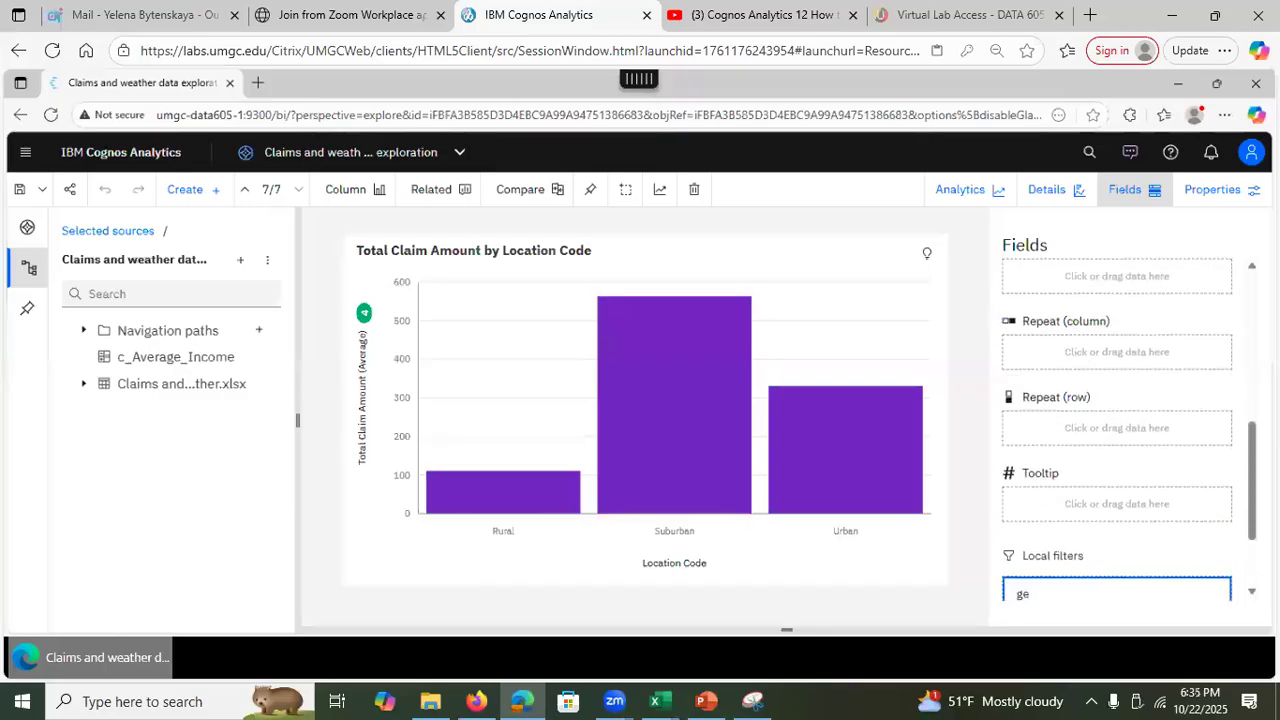
pyautogui.click(1164, 496)
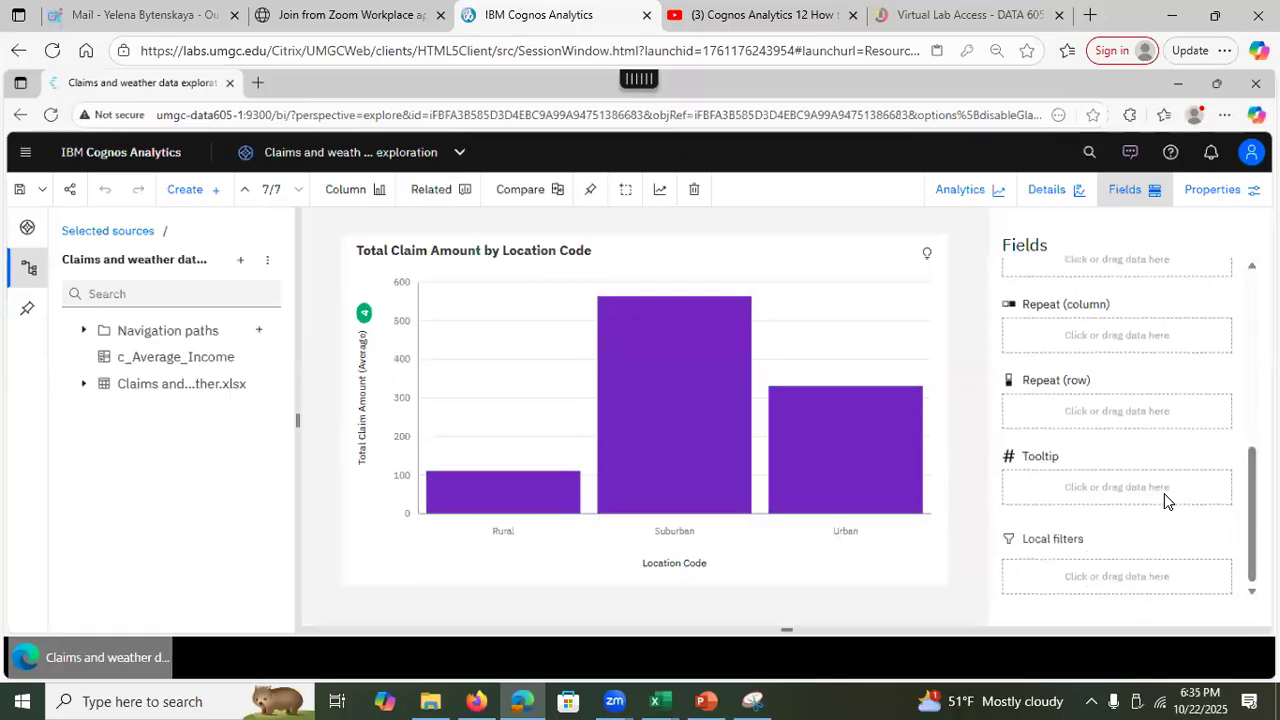
pyautogui.click(1101, 577)
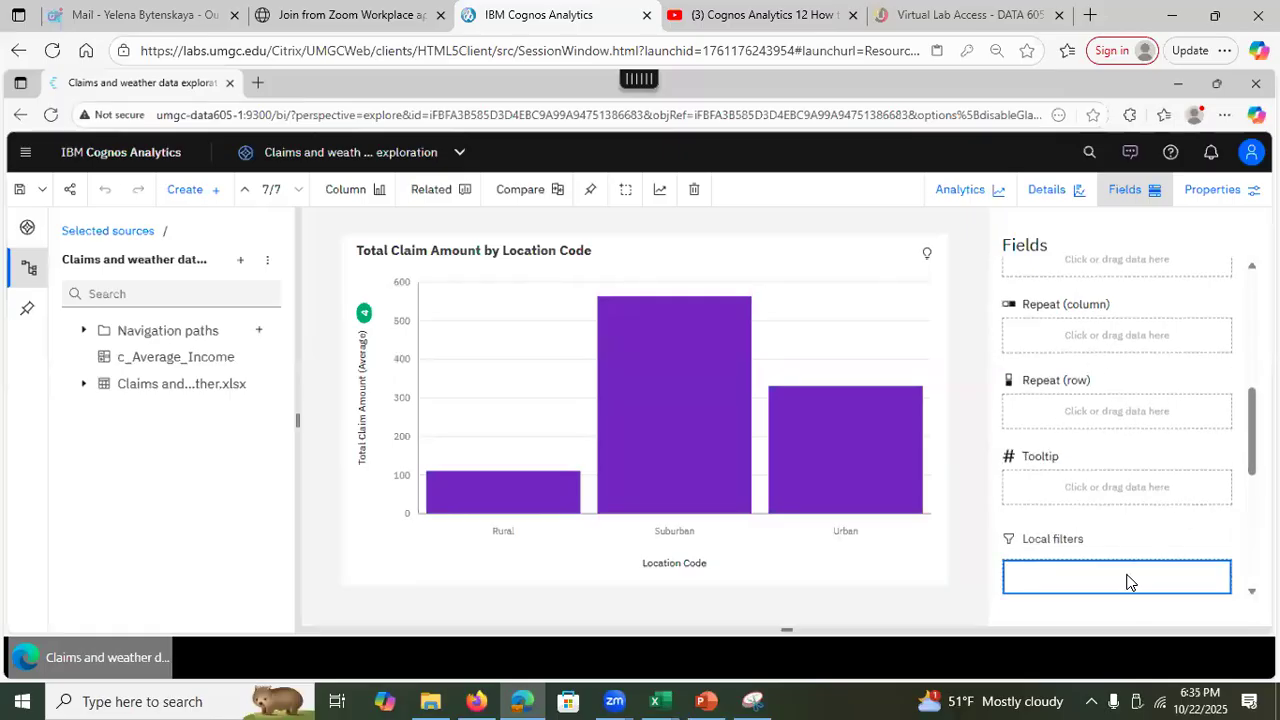
pyautogui.write('gender')
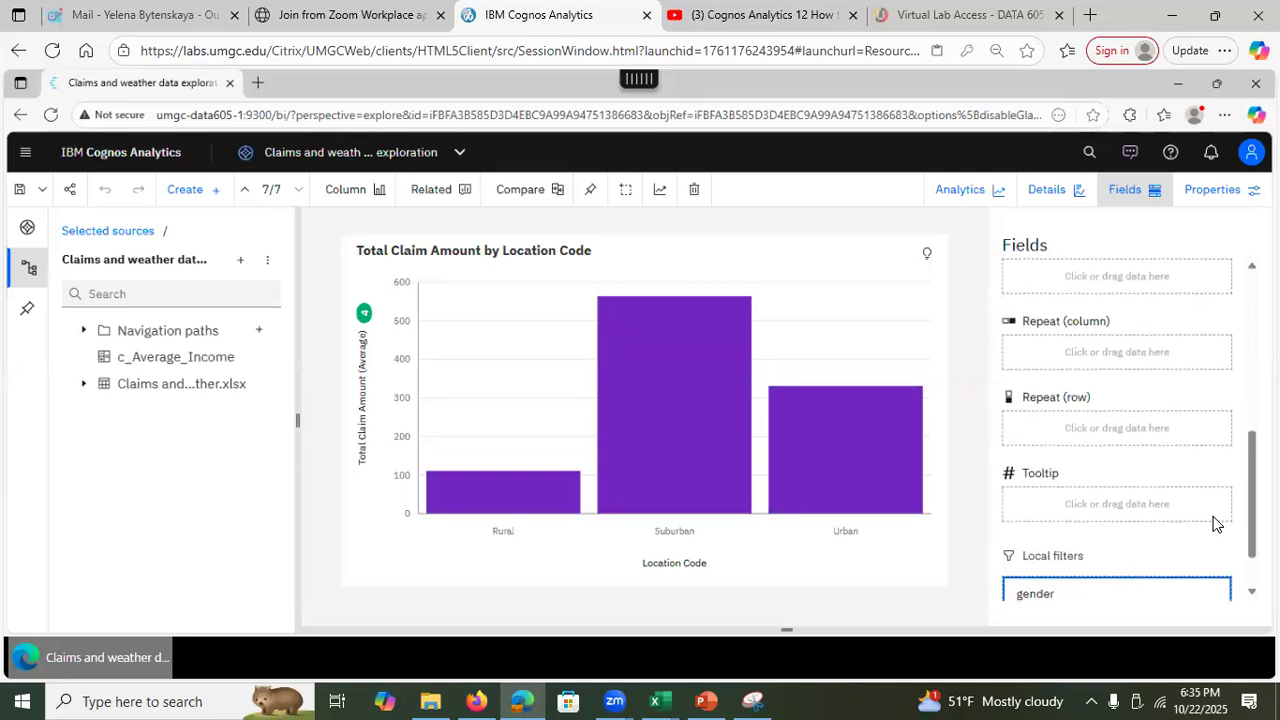
pyautogui.moveTo(1252, 522); pyautogui.dragTo(1252, 540)
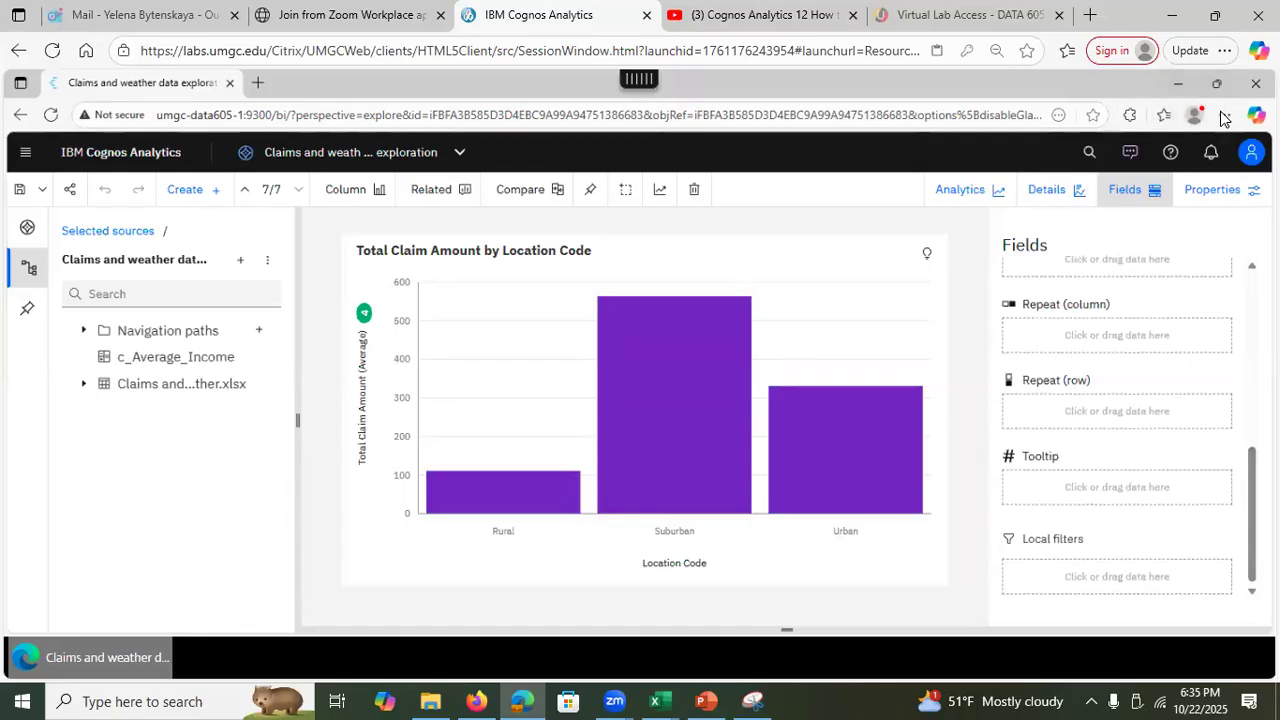
# Set the remote browser's page zoom to 90% to fit more of the chart's field assignments, including the local filters.
pyautogui.click(1112, 233)
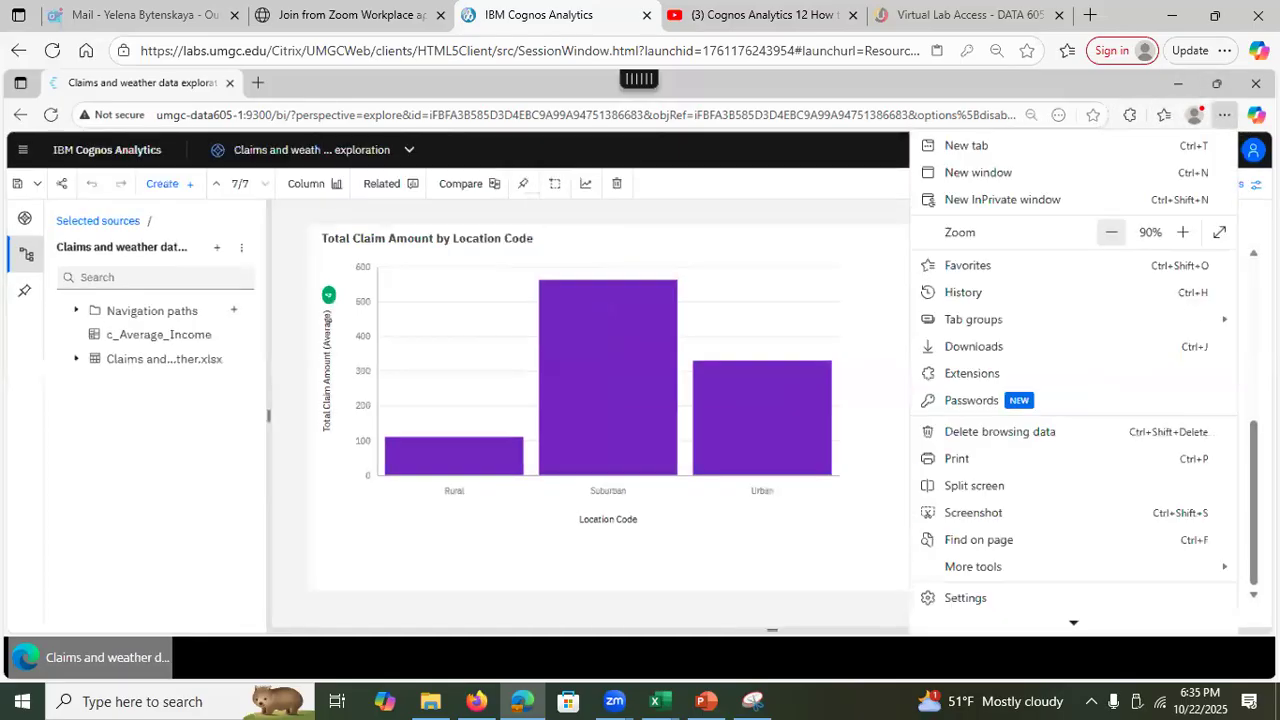
pyautogui.press('Escape')
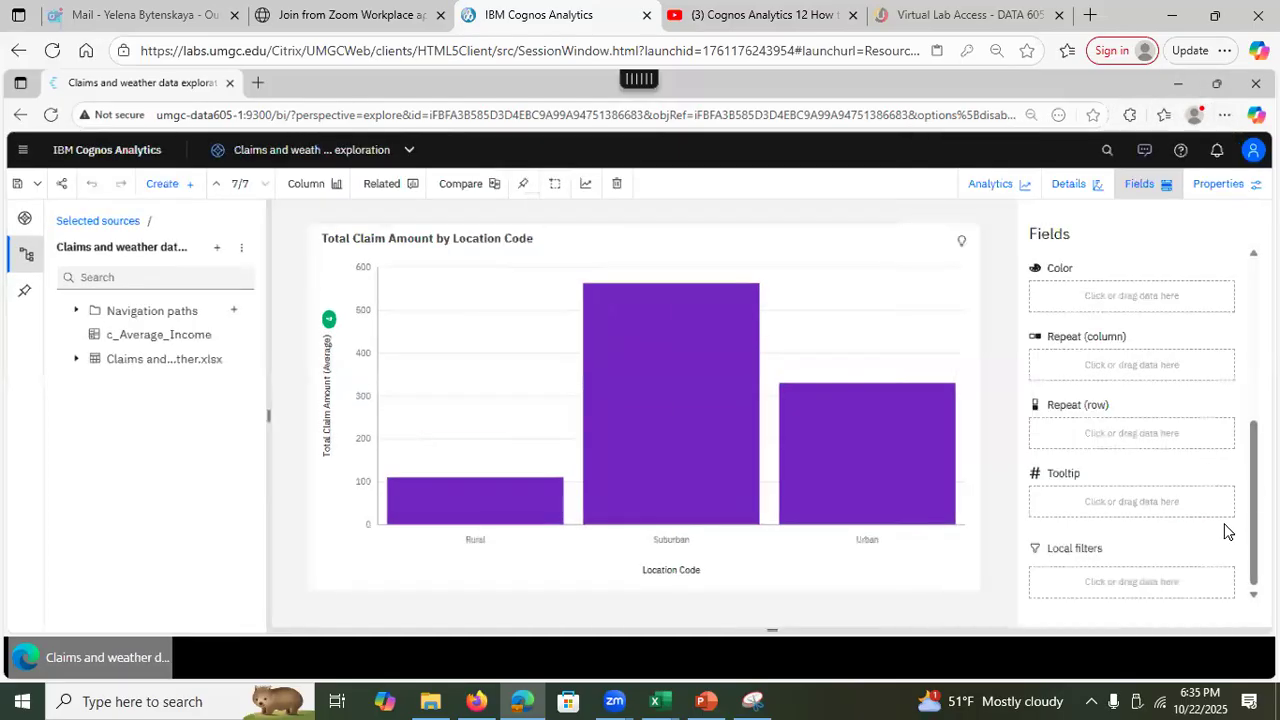
pyautogui.click(1145, 581)
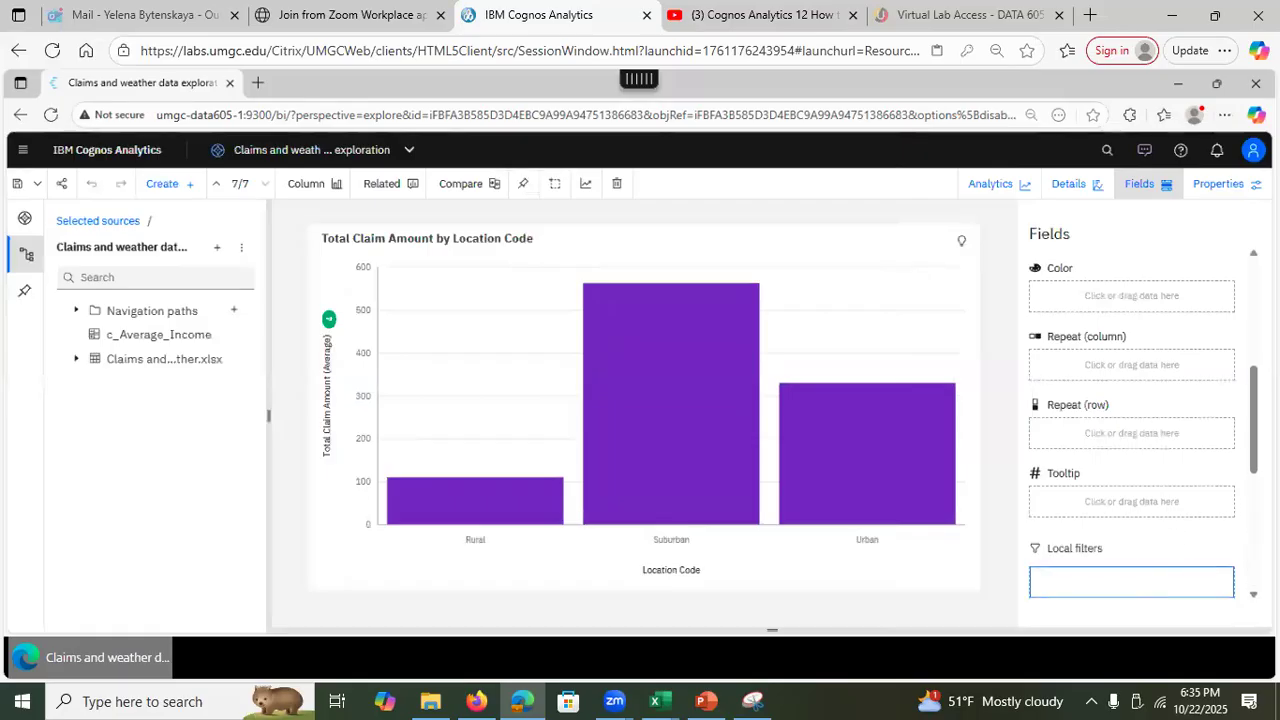
pyautogui.click(1144, 490)
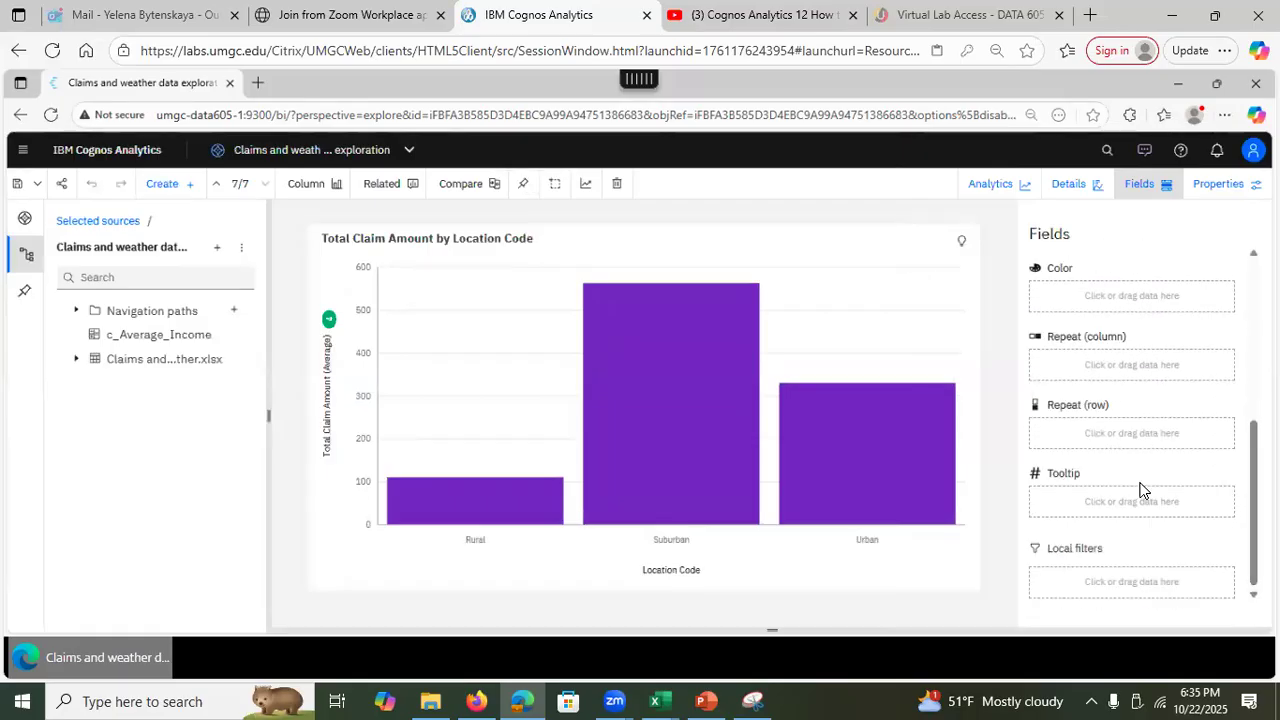
# Find Gender in the Claims and Weather.xlsx table and add it as a local filter on the chart, including only F.
pyautogui.click(77, 360)
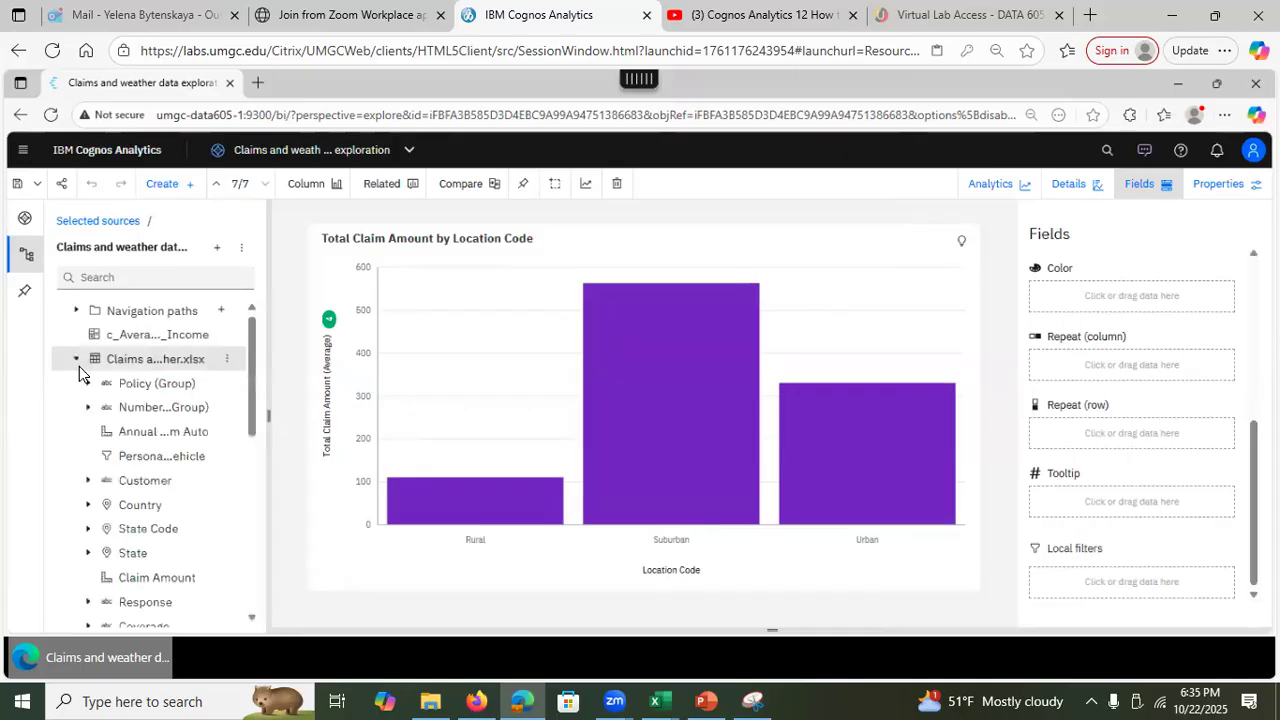
pyautogui.click(134, 276)
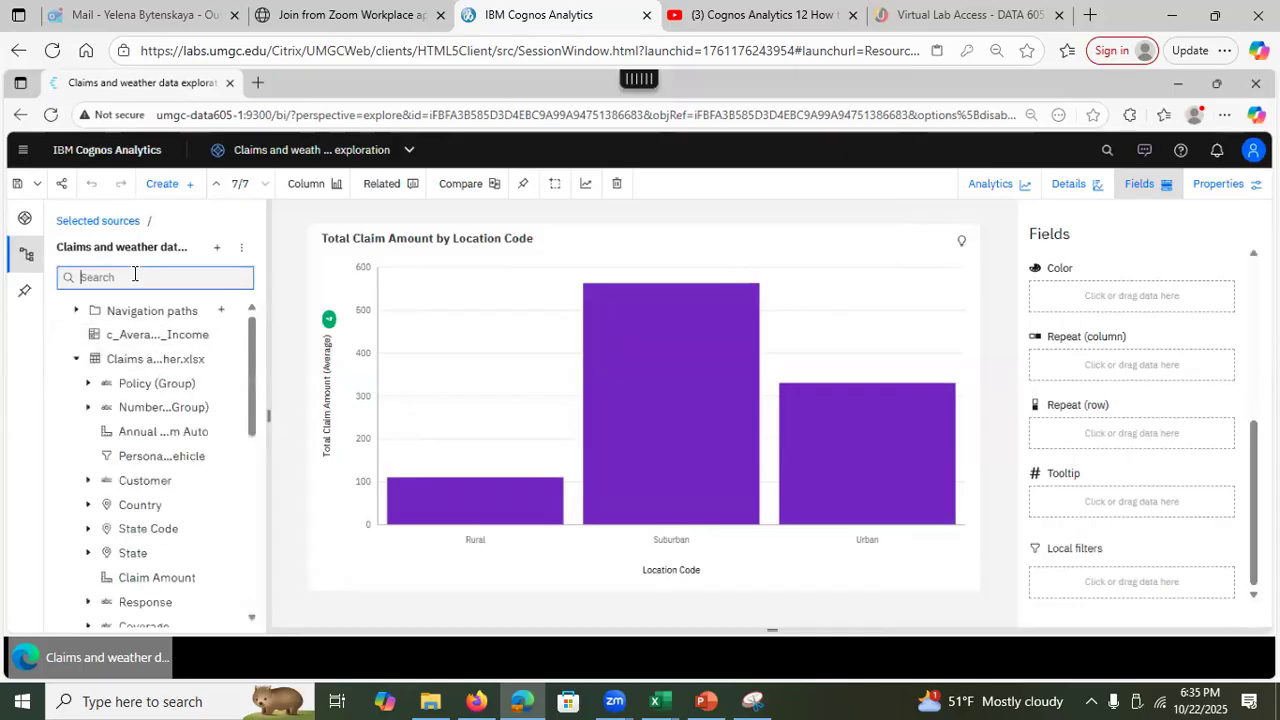
pyautogui.write('gen')
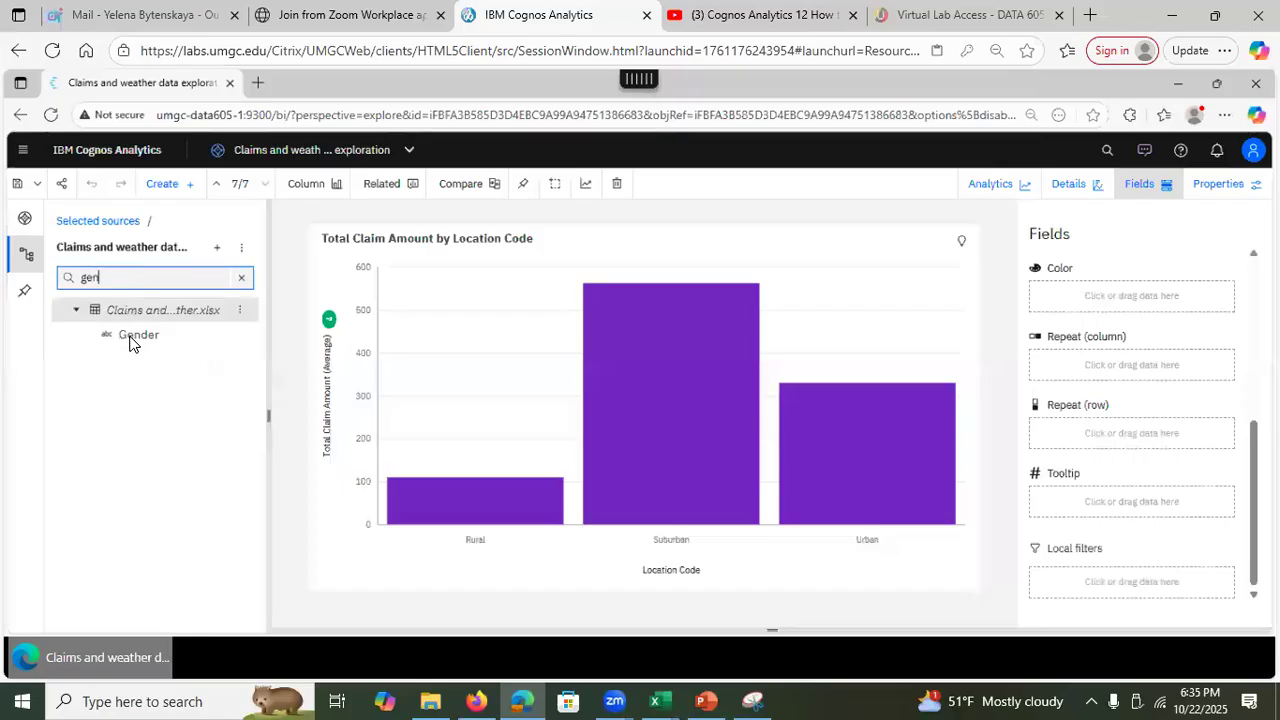
pyautogui.moveTo(128, 338); pyautogui.dragTo(1136, 584)
pyautogui.click(1008, 314)
pyautogui.click(1168, 533)
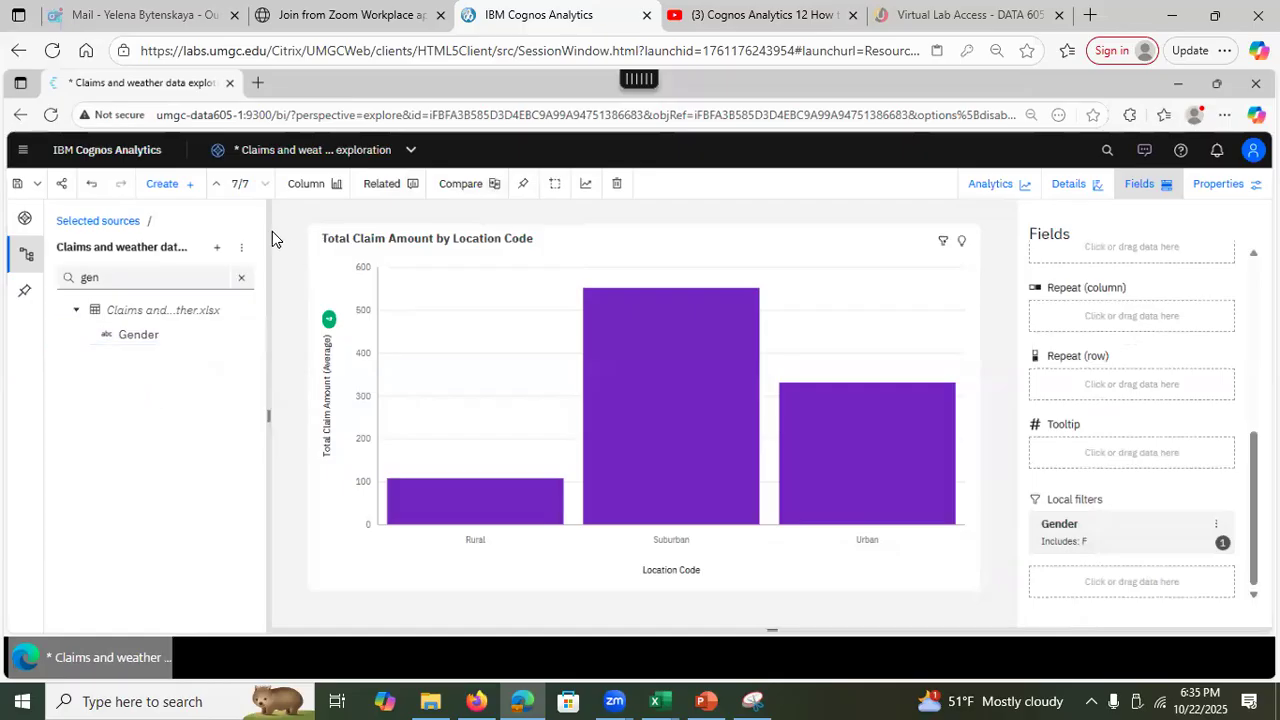
# Duplicate card 7, the Total Claim Amount by Location Code column chart.
pyautogui.click(24, 220)
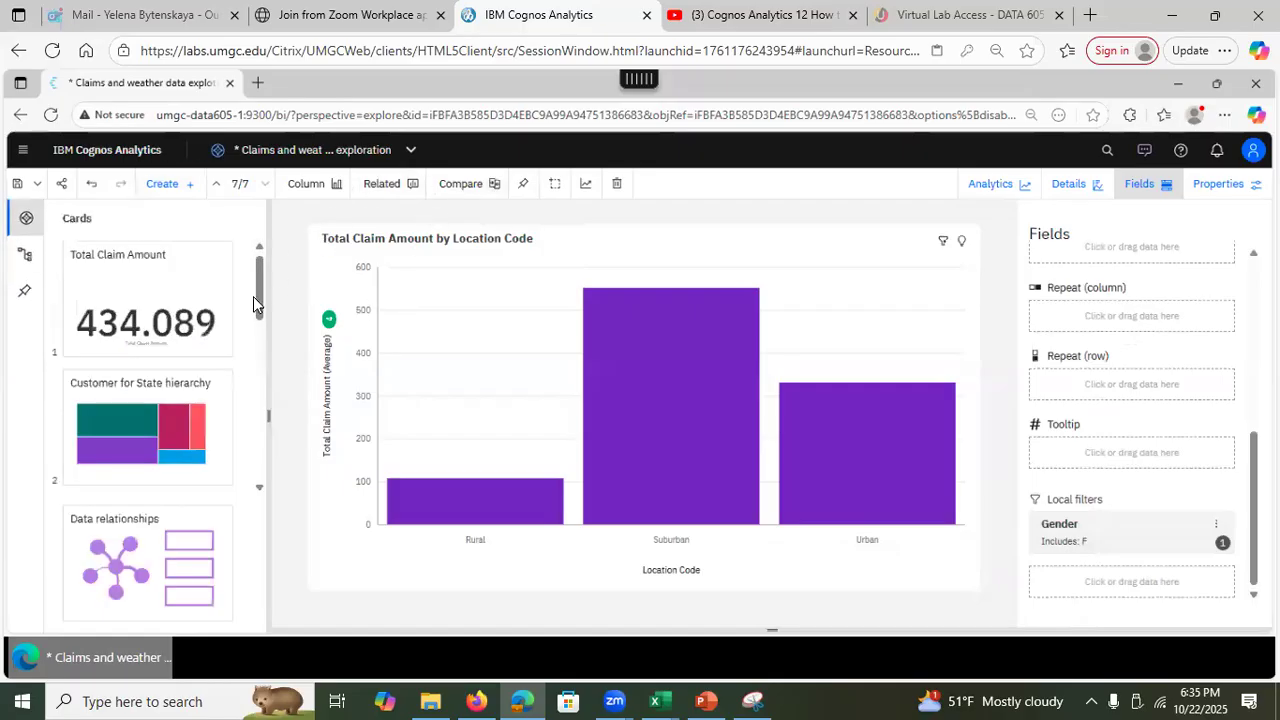
pyautogui.moveTo(259, 343); pyautogui.dragTo(264, 475)
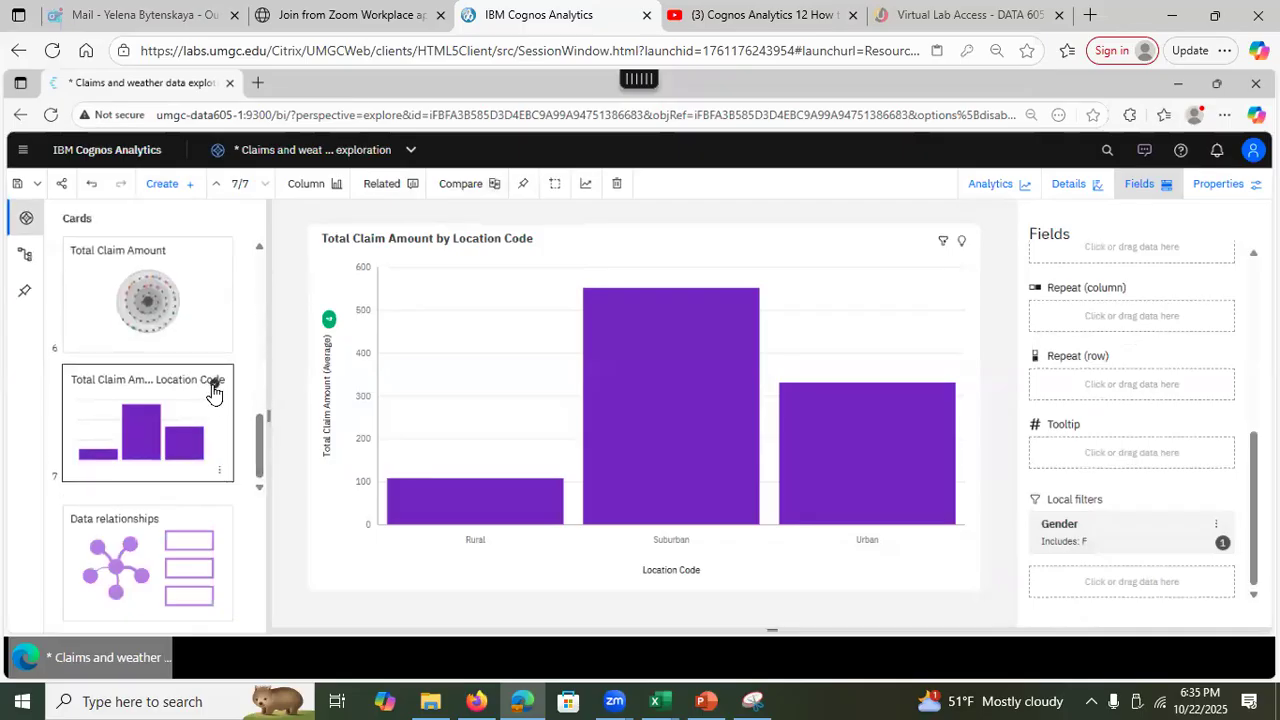
pyautogui.rightClick(221, 475)
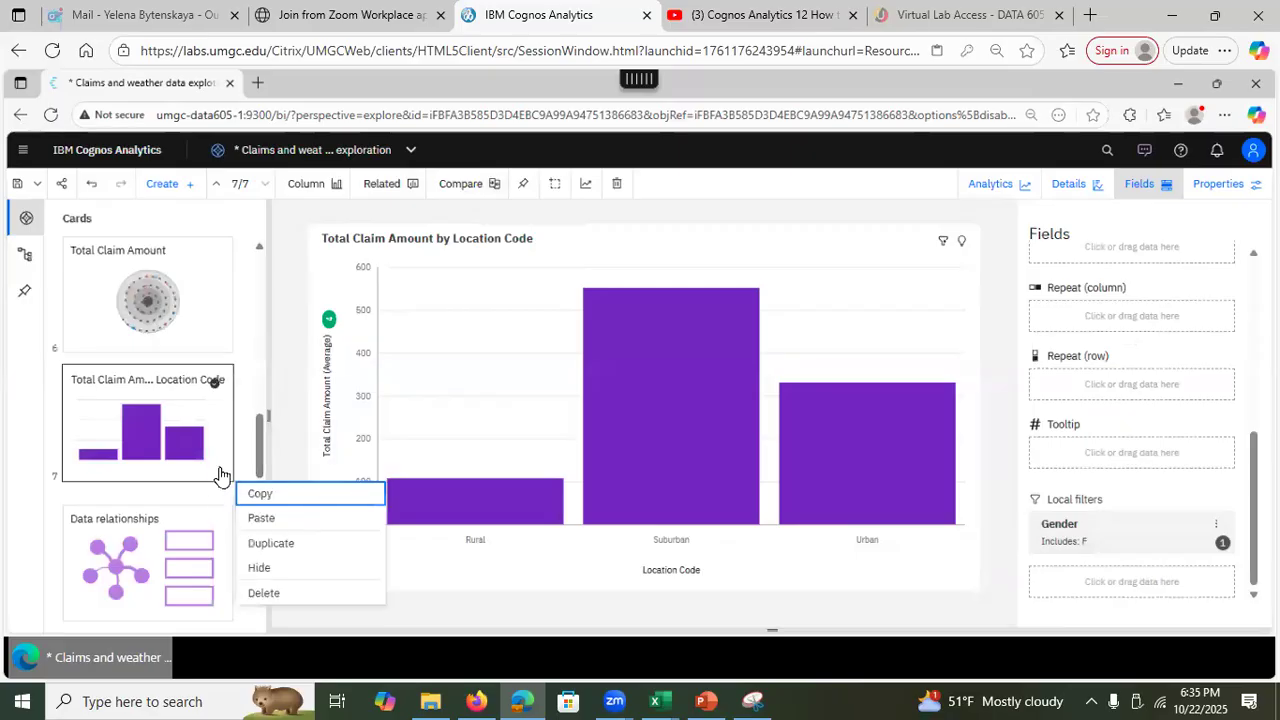
pyautogui.click(254, 543)
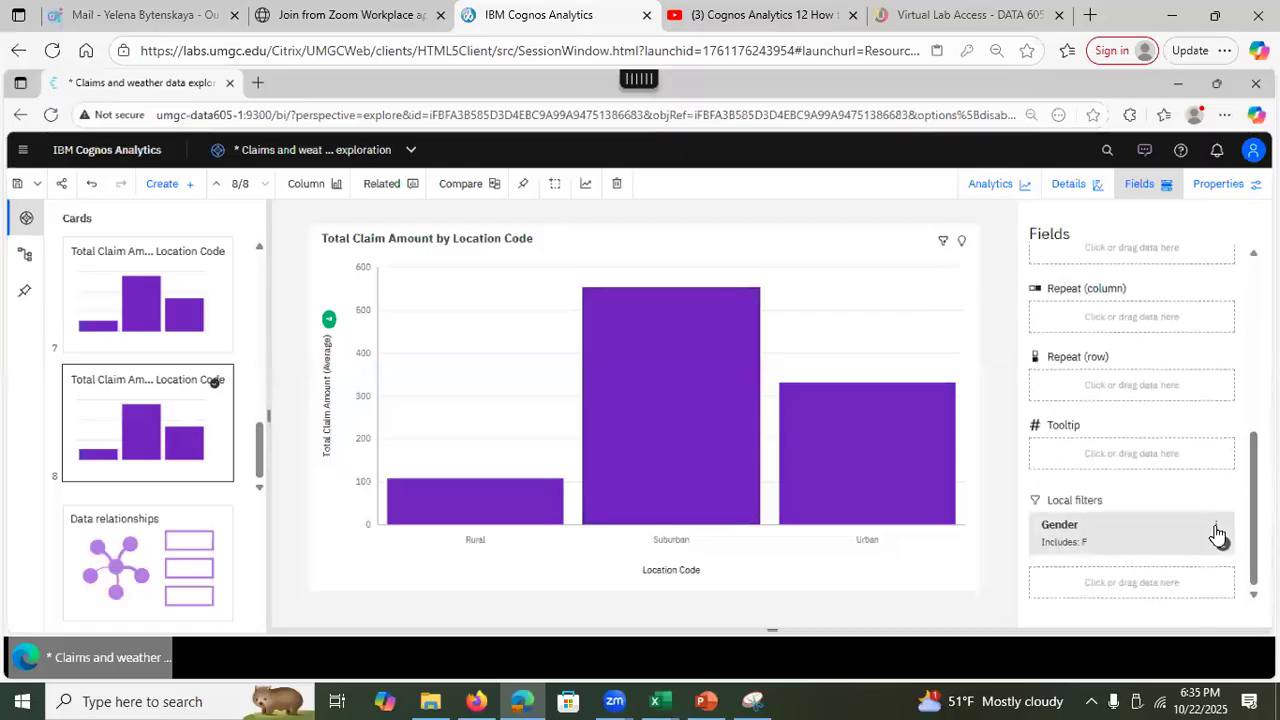
# Change the Gender local filter on the duplicated card 8 to include only M.
pyautogui.click(1217, 528)
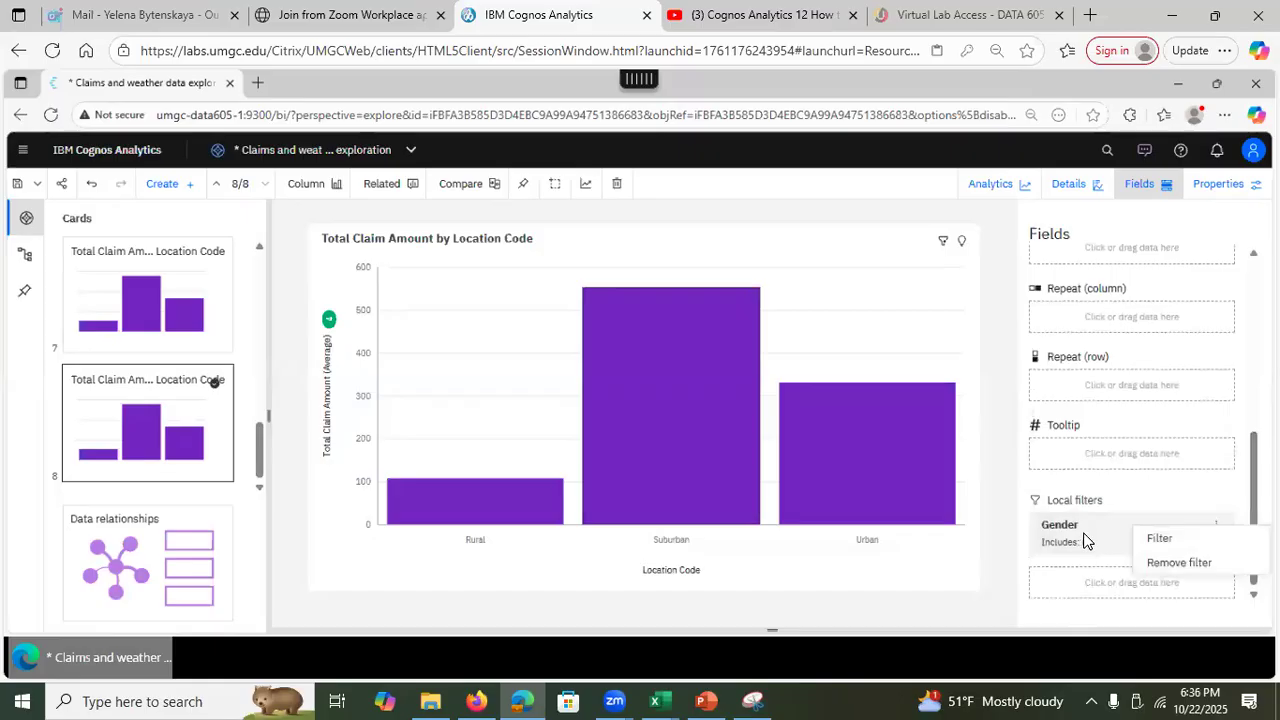
pyautogui.click(1222, 541)
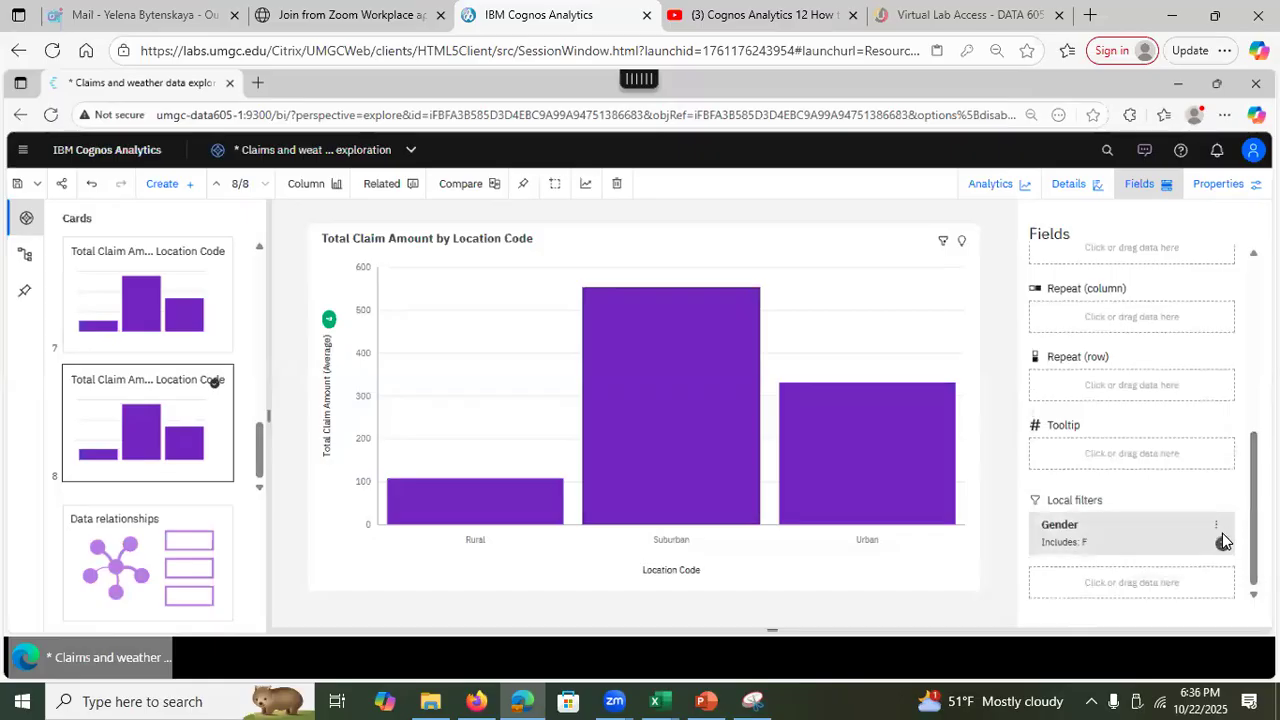
pyautogui.click(1221, 534)
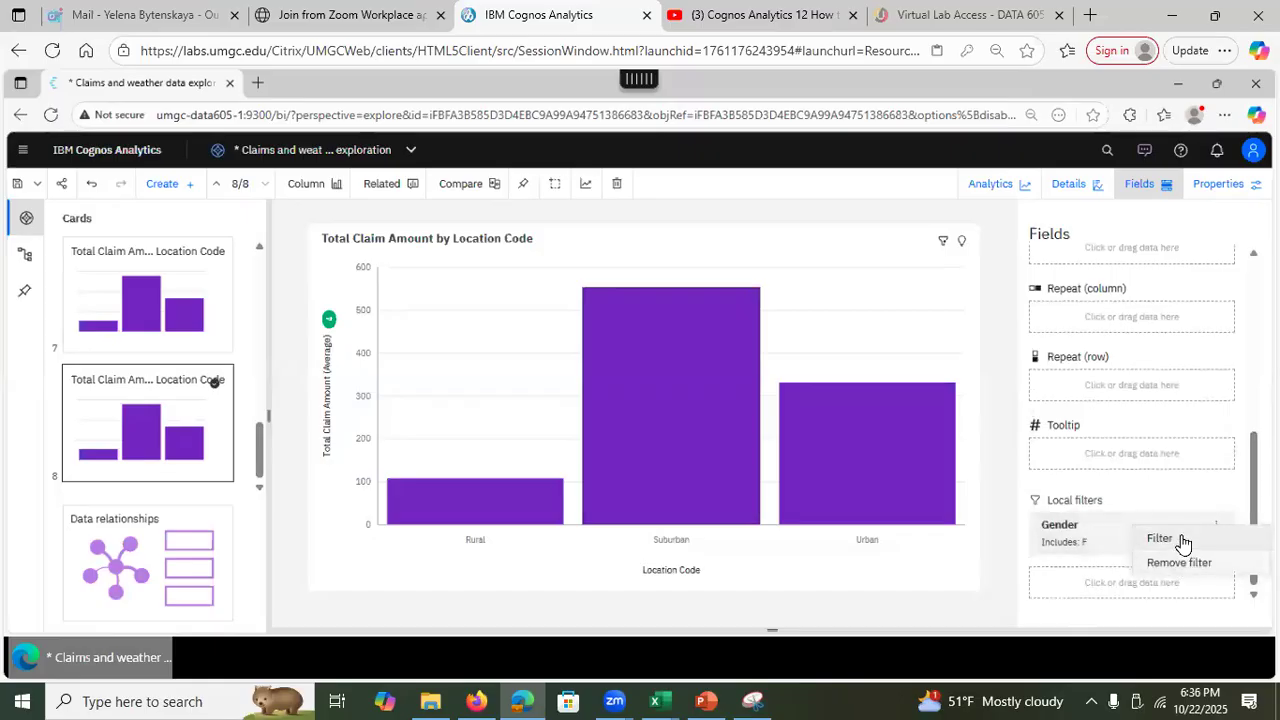
pyautogui.click(1182, 541)
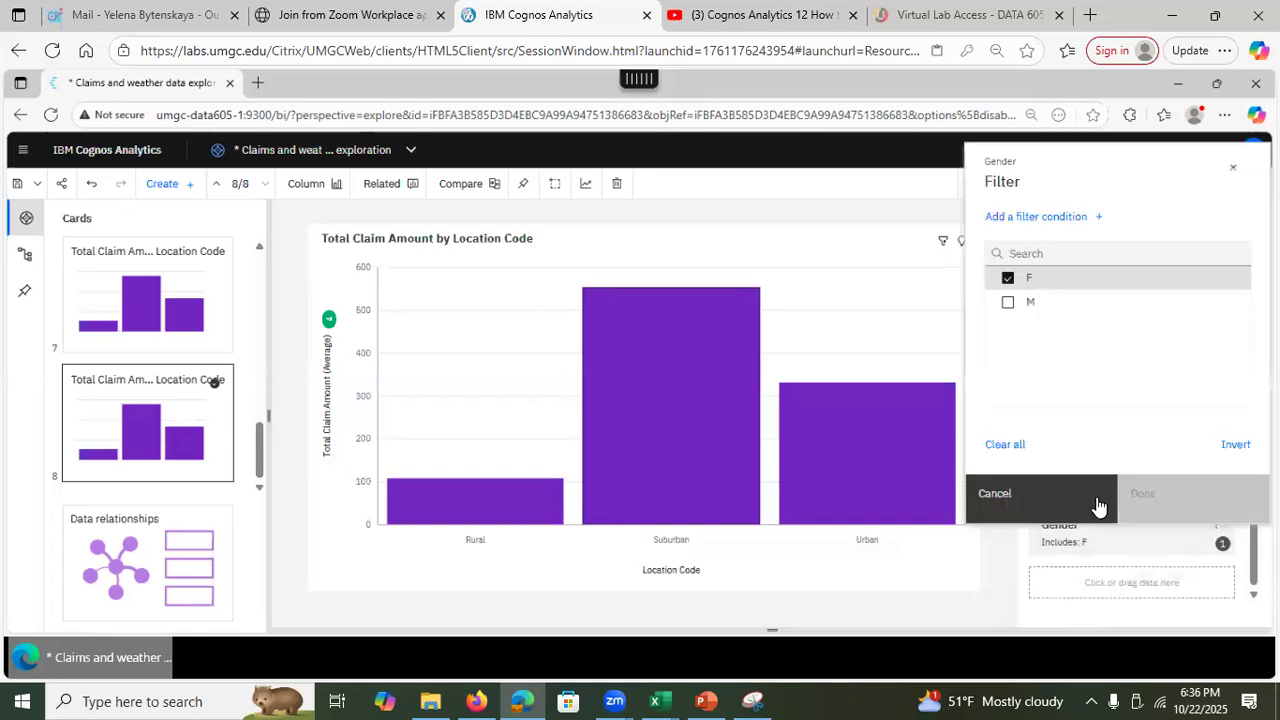
pyautogui.click(1008, 303)
pyautogui.click(1180, 496)
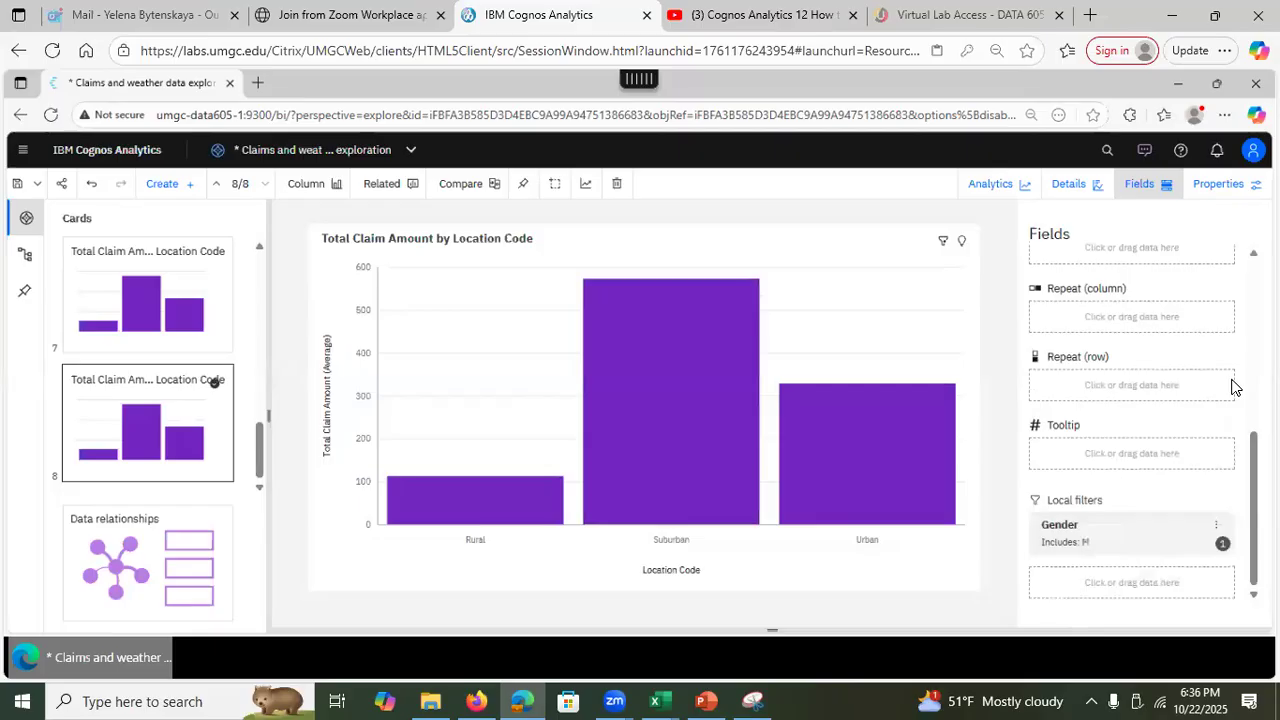
# Create a comparison card from the two gender-filtered Total Claim Amount by Location Code cards, 7 and 8.
pyautogui.click(224, 296)
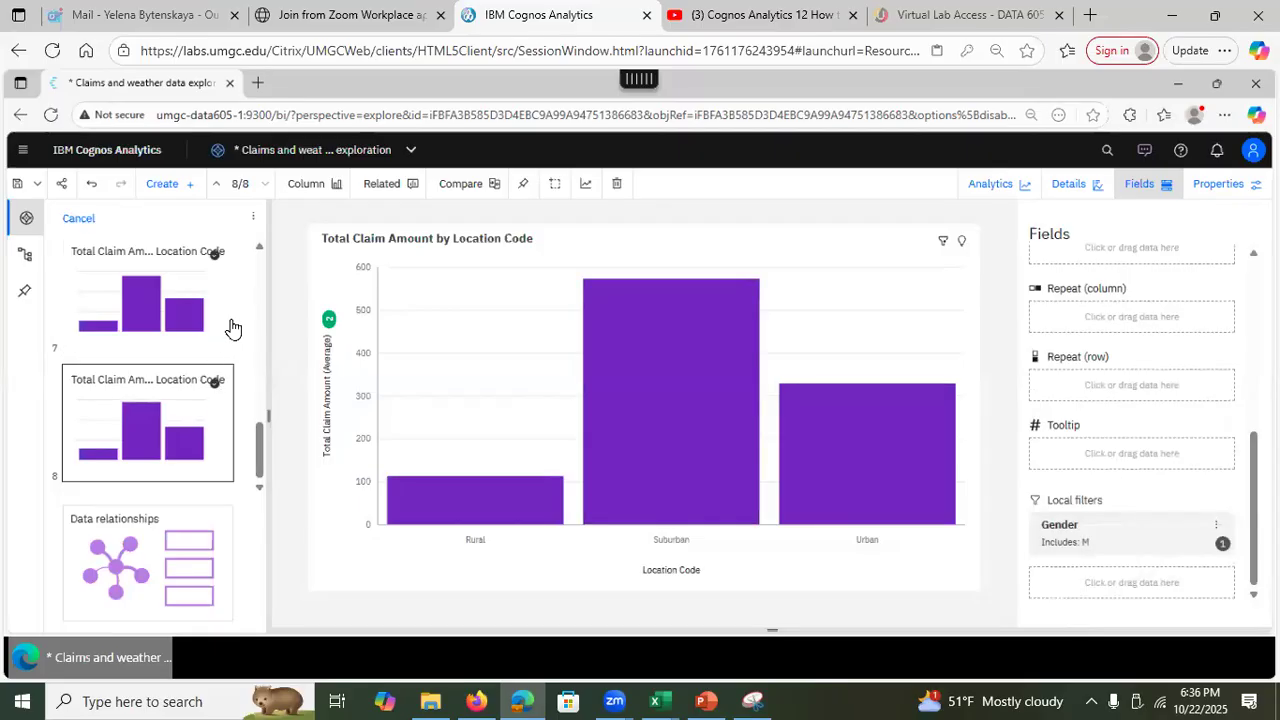
pyautogui.click(251, 222)
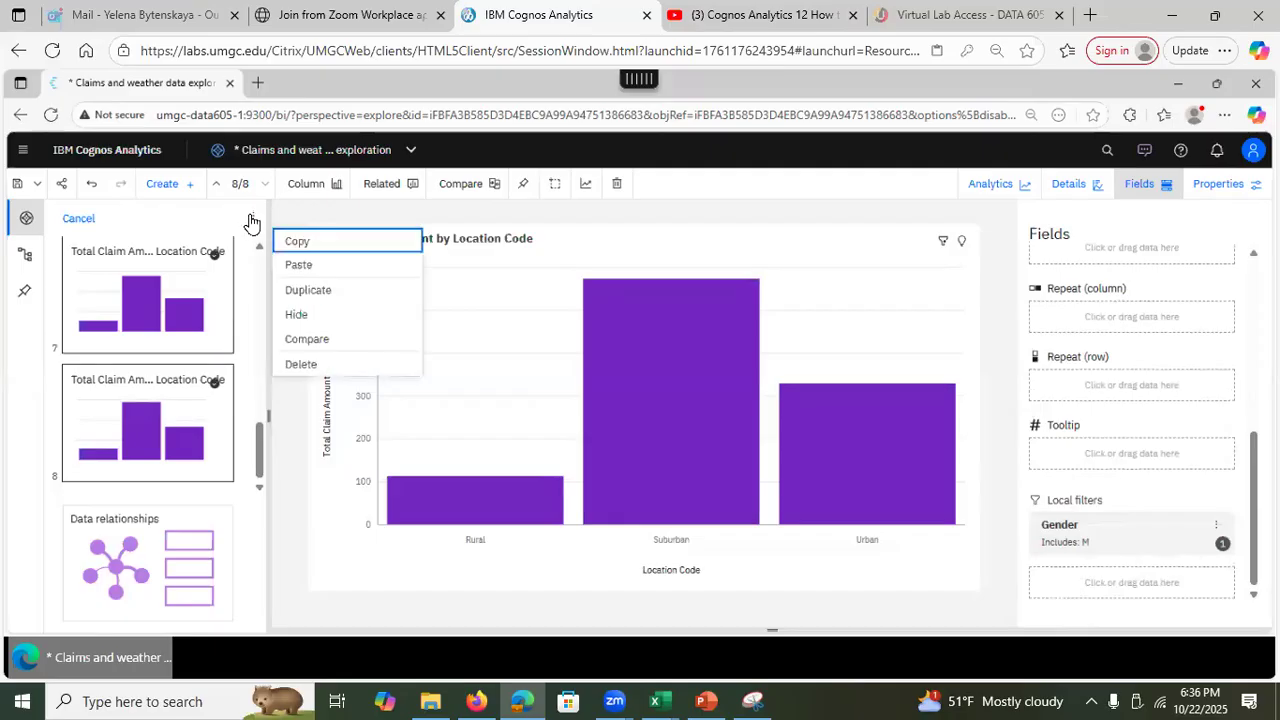
pyautogui.click(306, 338)
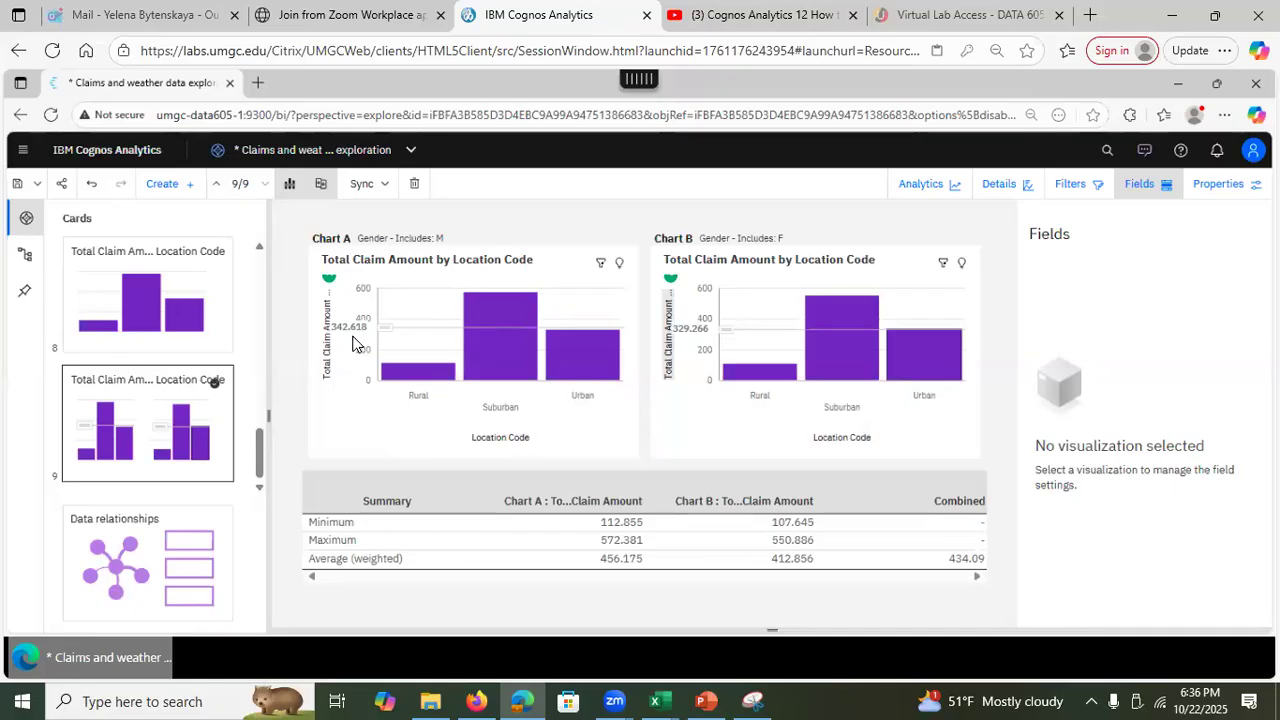
# Move the compare line up to about 471 and review the Gender filters applied to Chart A and Chart B.
pyautogui.moveTo(386, 337); pyautogui.dragTo(369, 298)
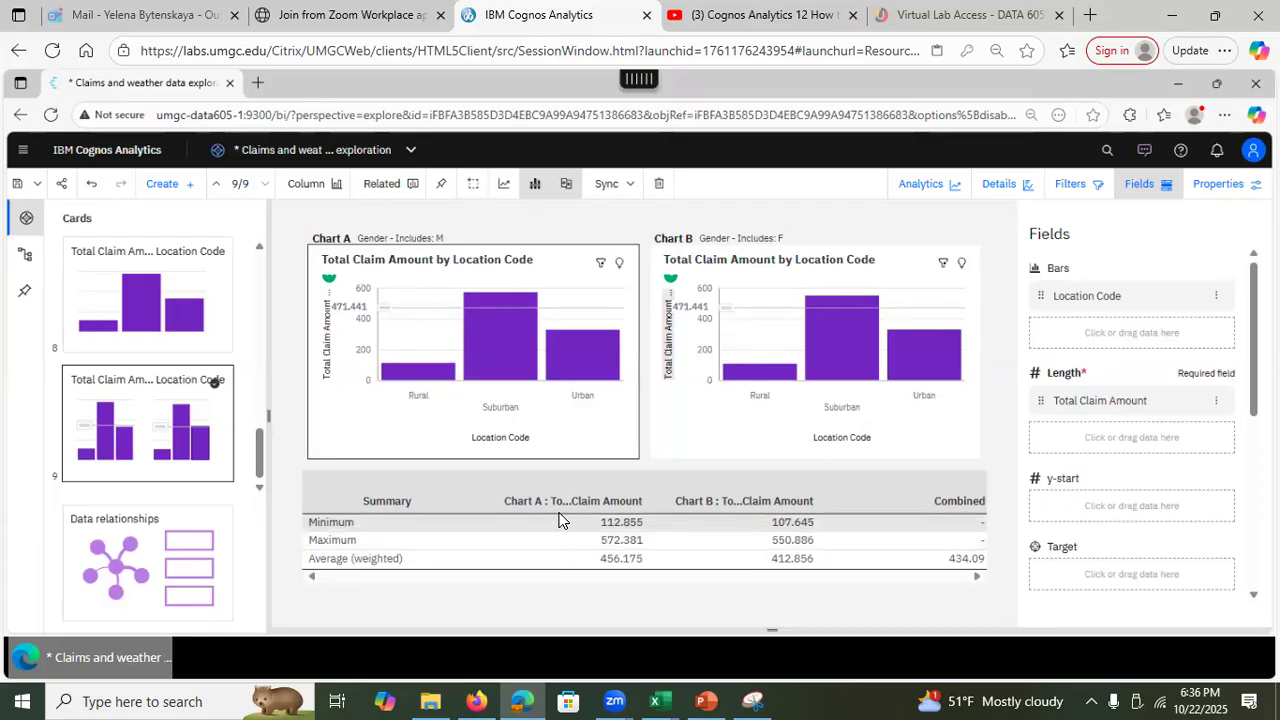
pyautogui.moveTo(597, 555)
pyautogui.click(600, 266)
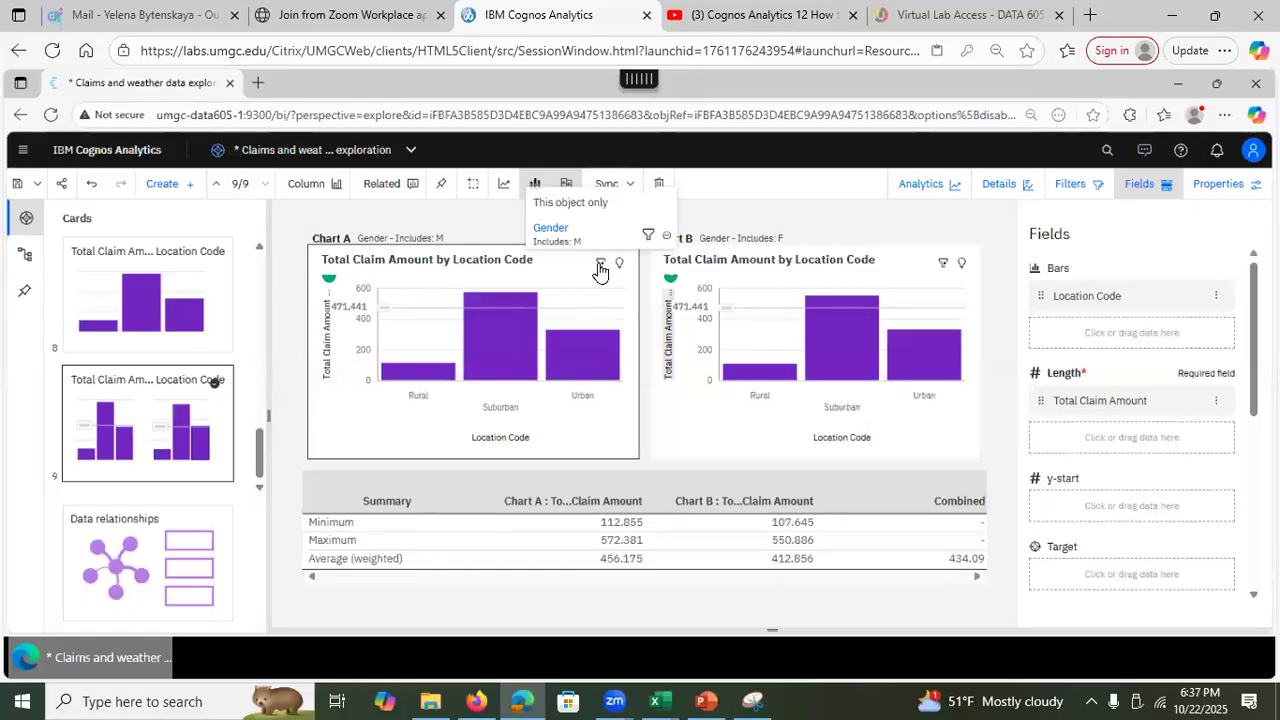
pyautogui.click(945, 267)
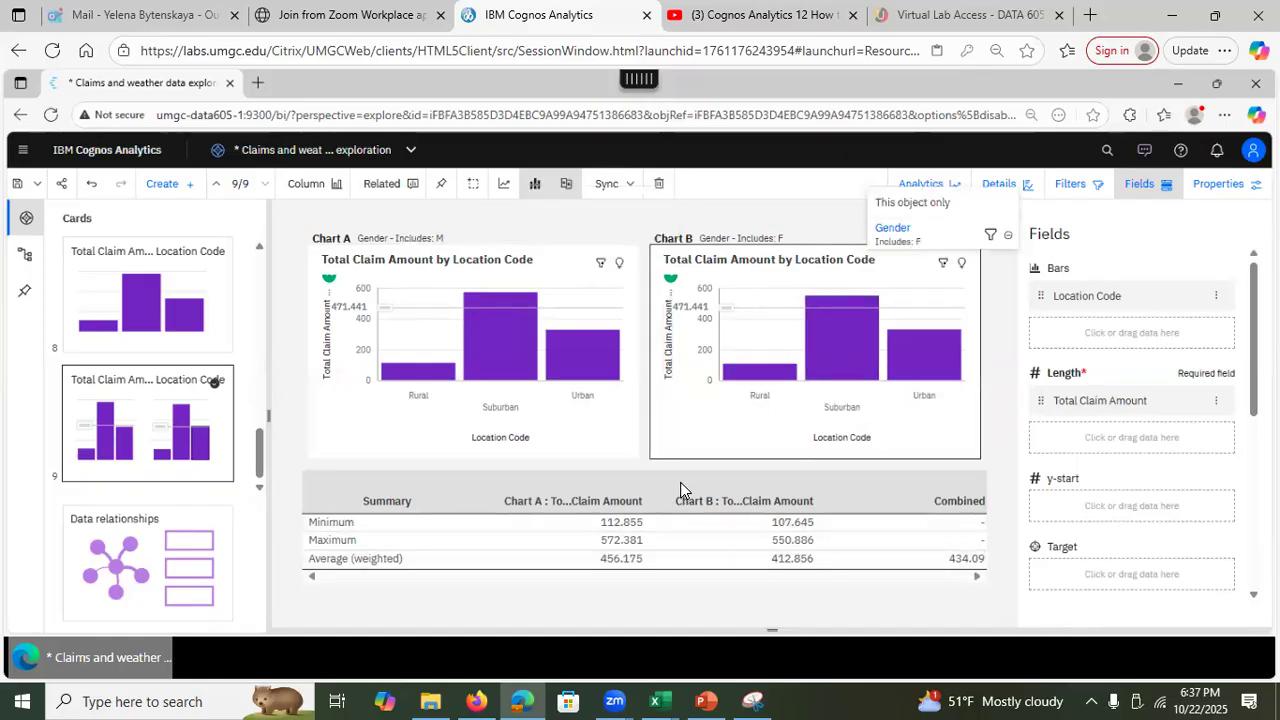
pyautogui.click(351, 363)
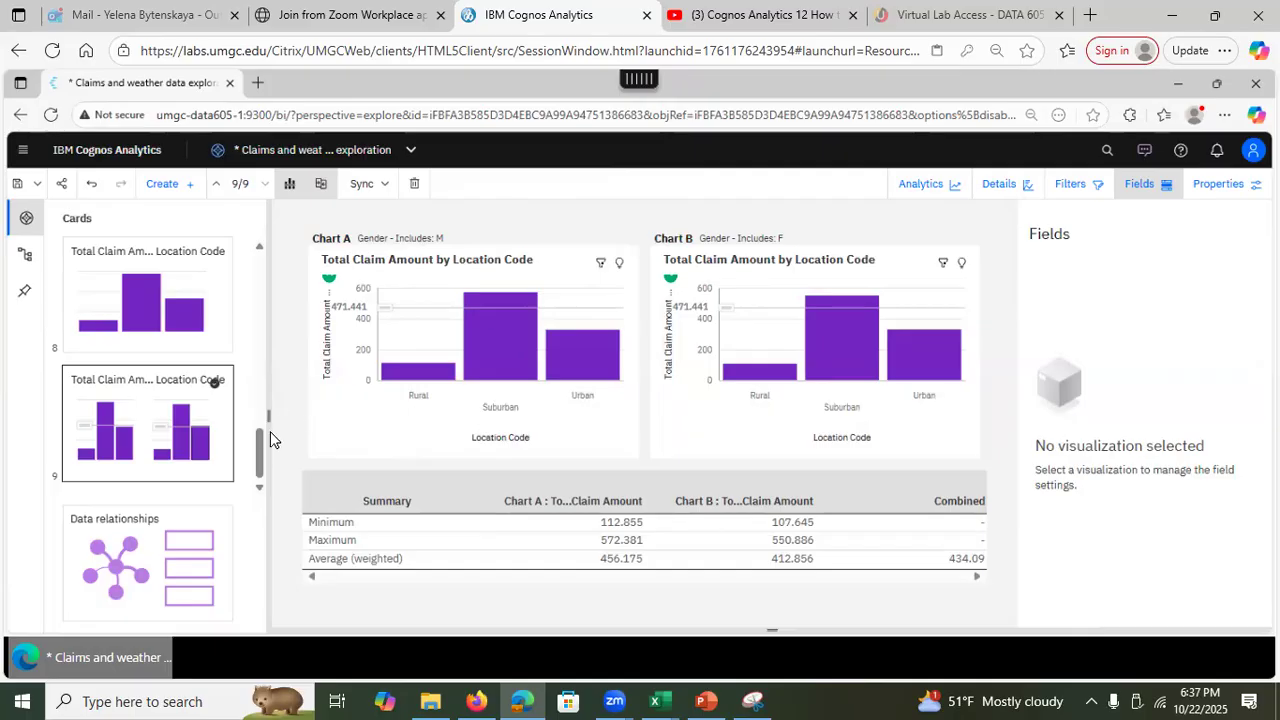
# Switch to the PowerPoint presentation, view slide 51 on the Short Videos Playlist, and return to Cognos Analytics.
pyautogui.moveTo(257, 456); pyautogui.dragTo(251, 263)
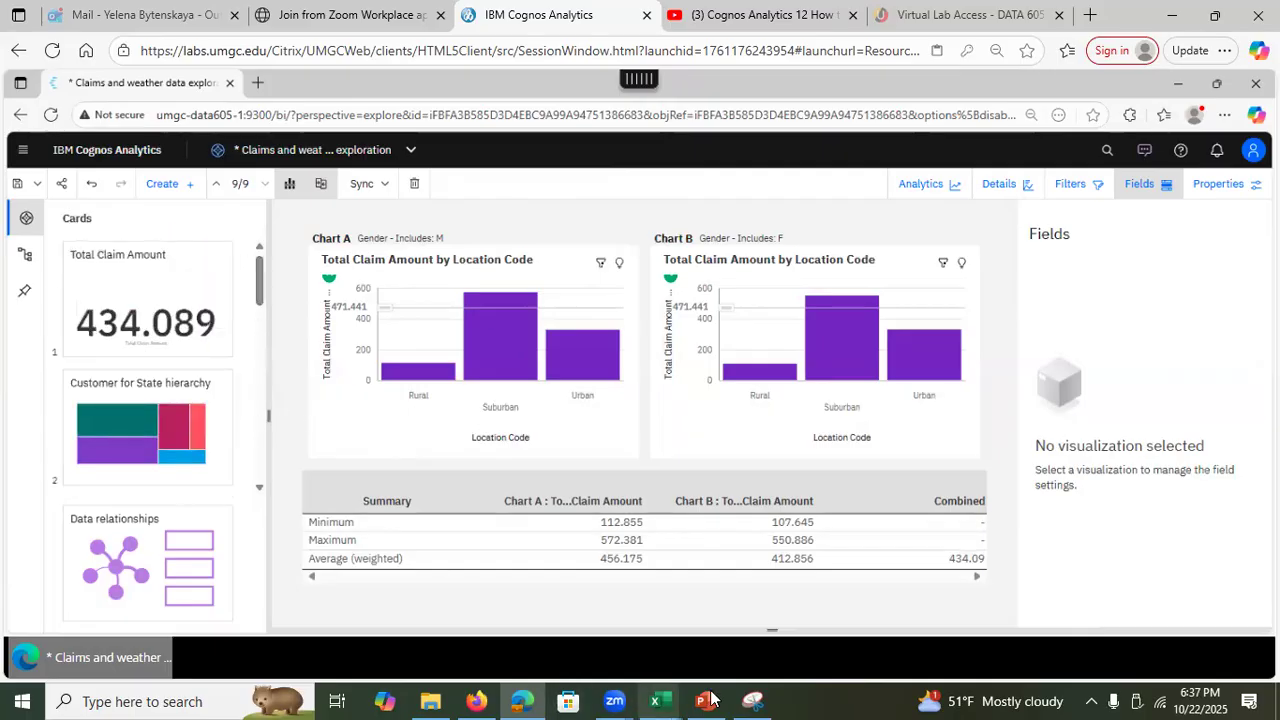
pyautogui.moveTo(705, 699)
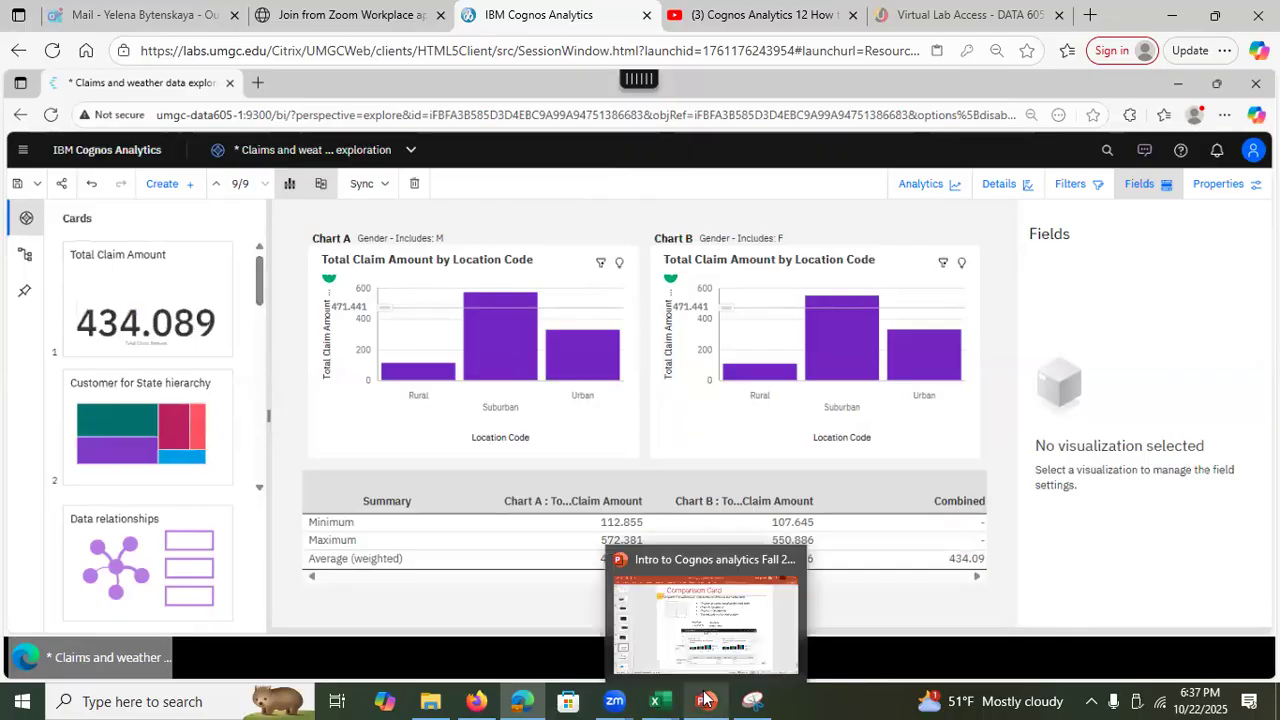
pyautogui.click(705, 699)
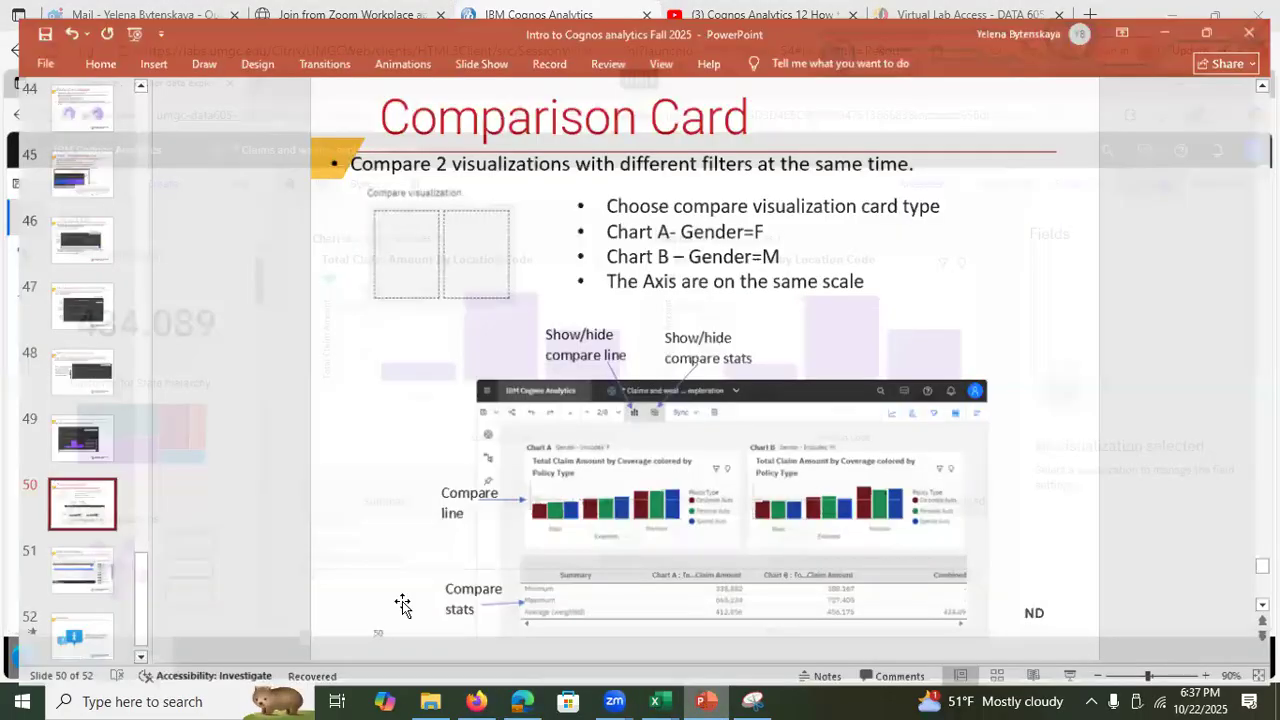
pyautogui.click(62, 553)
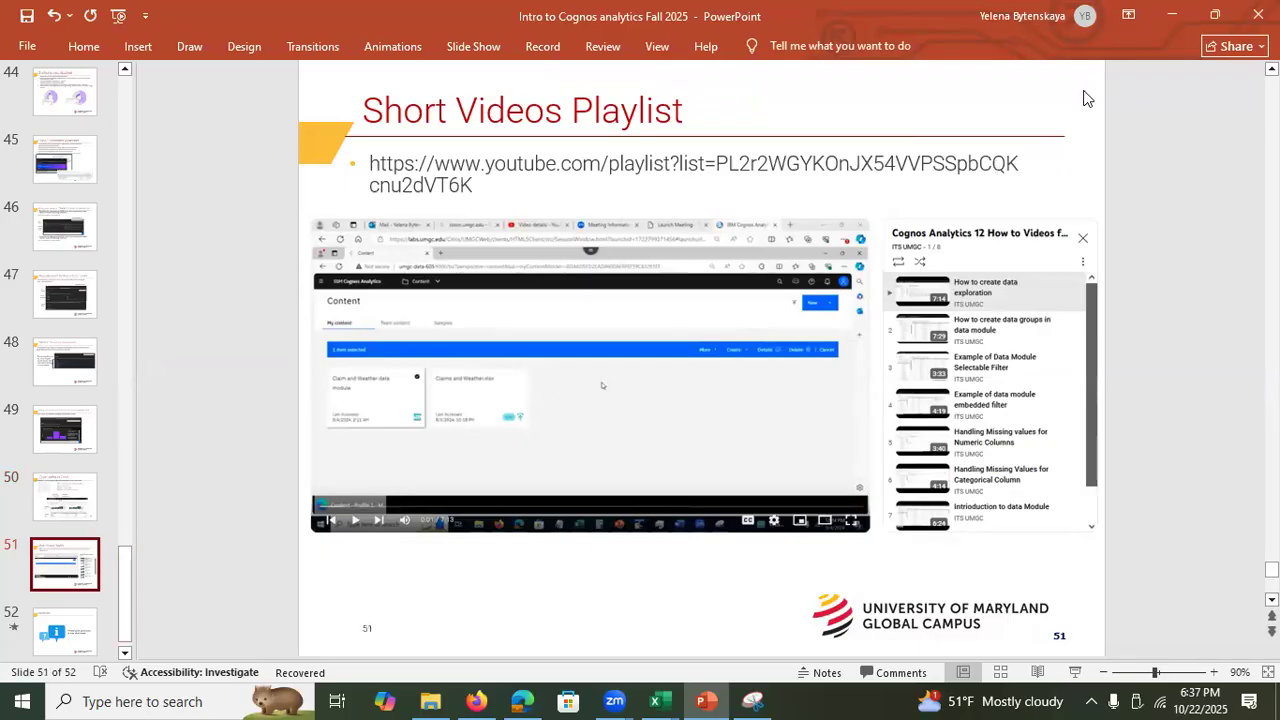
pyautogui.click(1172, 16)
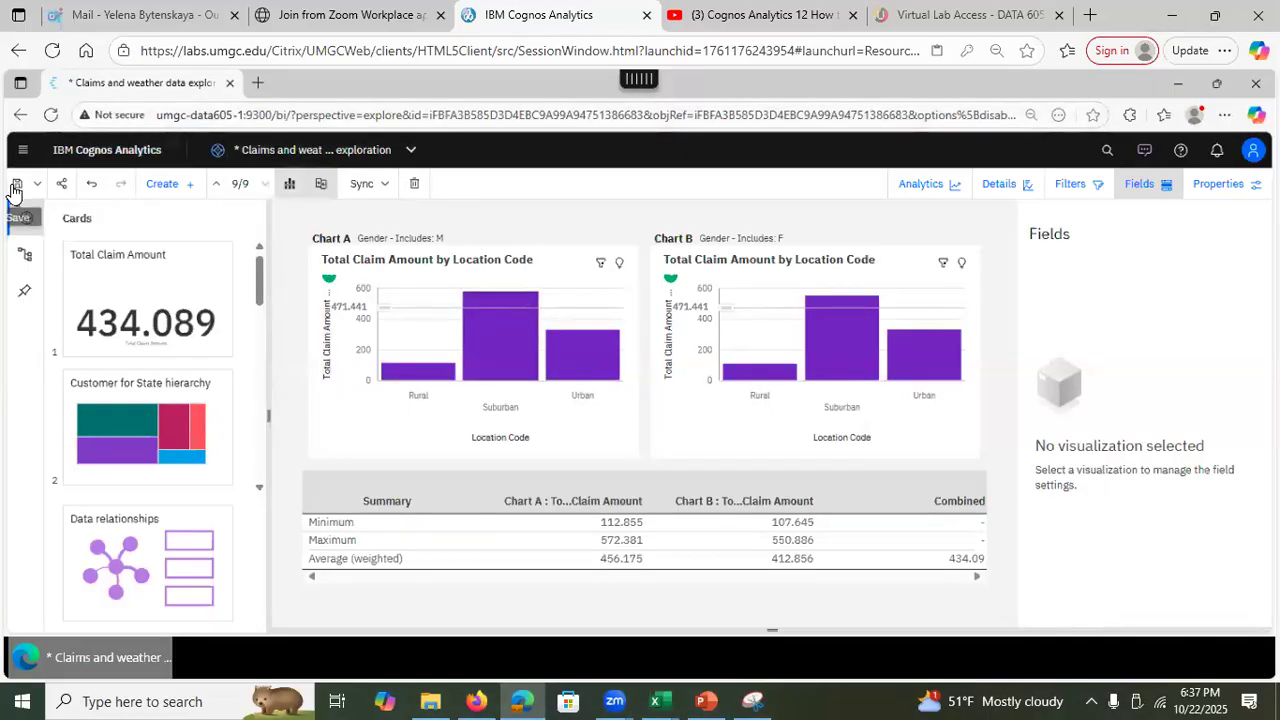
# Save the Claims and weather data exploration and go to the Content page.
pyautogui.hotkey('ctrl', 's')
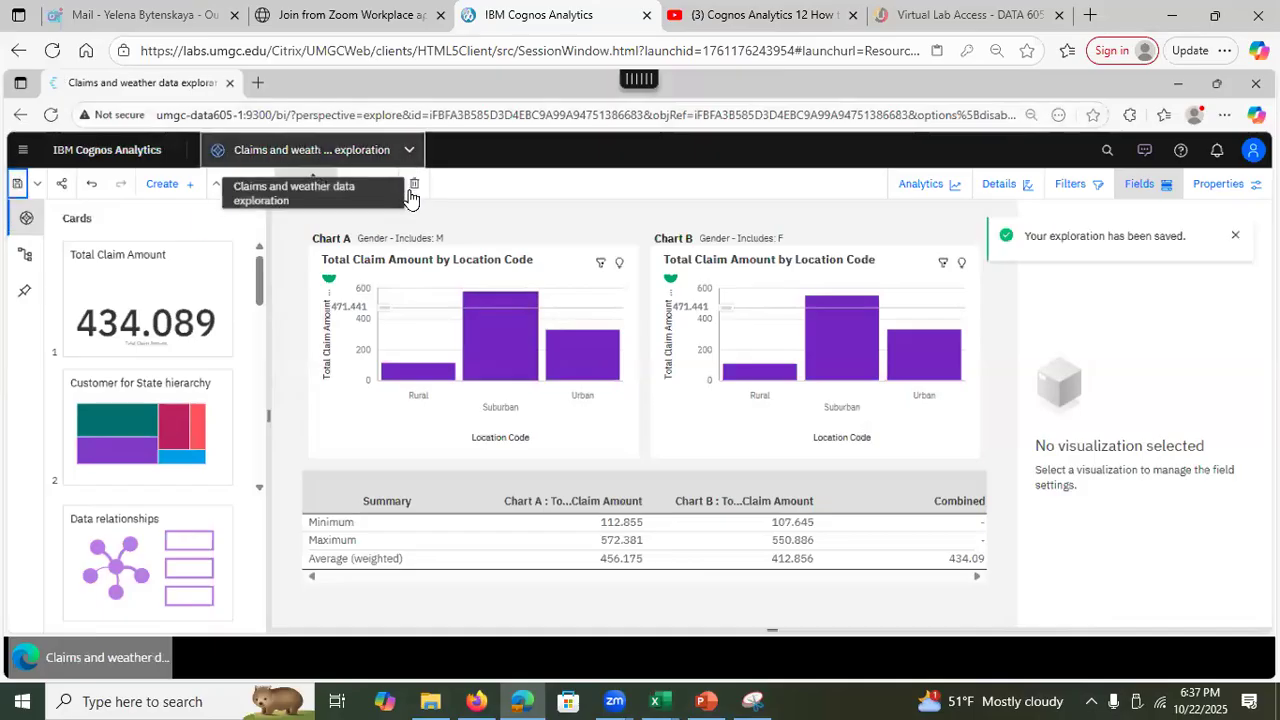
pyautogui.click(408, 152)
pyautogui.click(410, 222)
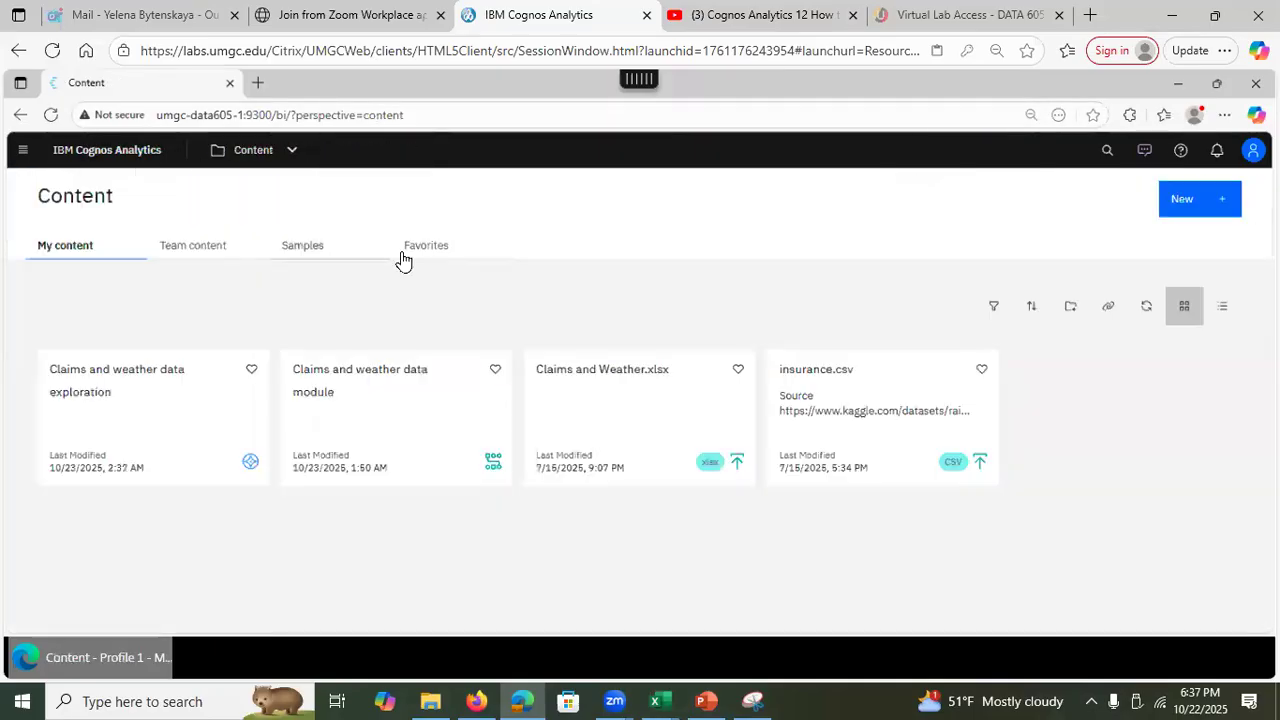
# Open the Walk through data folder in Team content and view the available actions for Claims and Weather.xlsx.
pyautogui.click(189, 250)
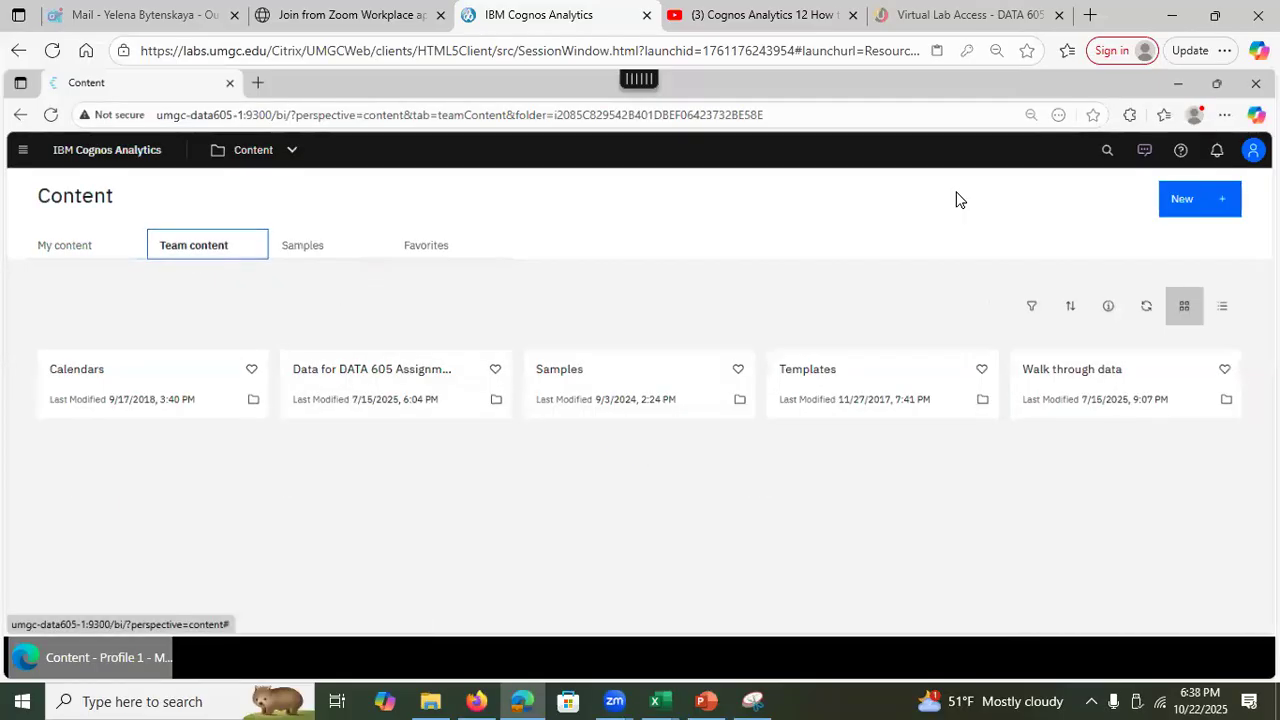
pyautogui.click(1090, 375)
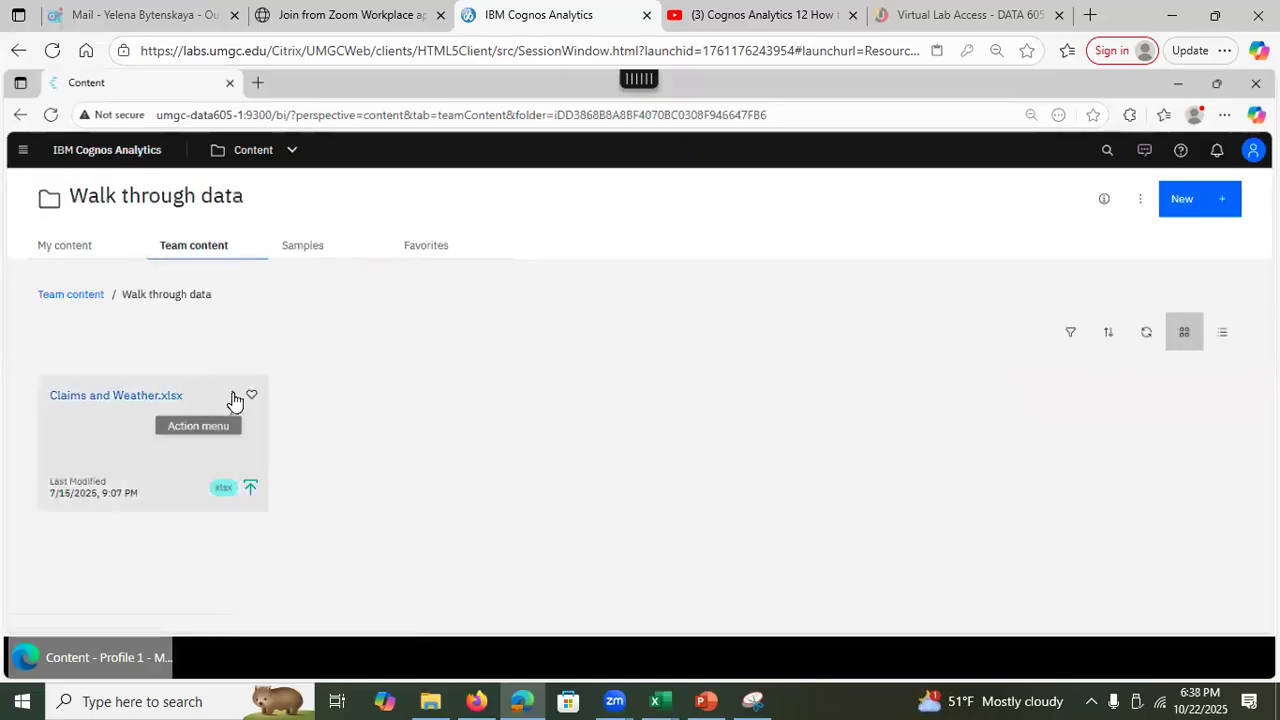
pyautogui.click(232, 398)
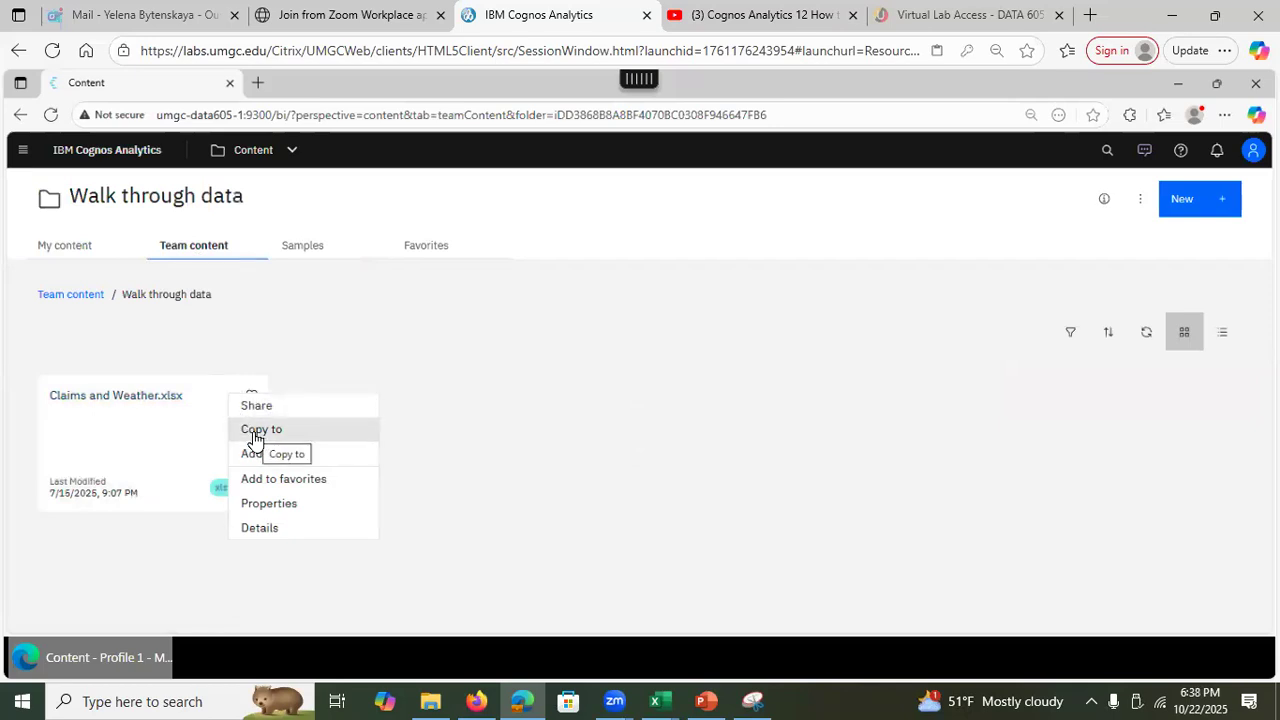
pyautogui.click(314, 316)
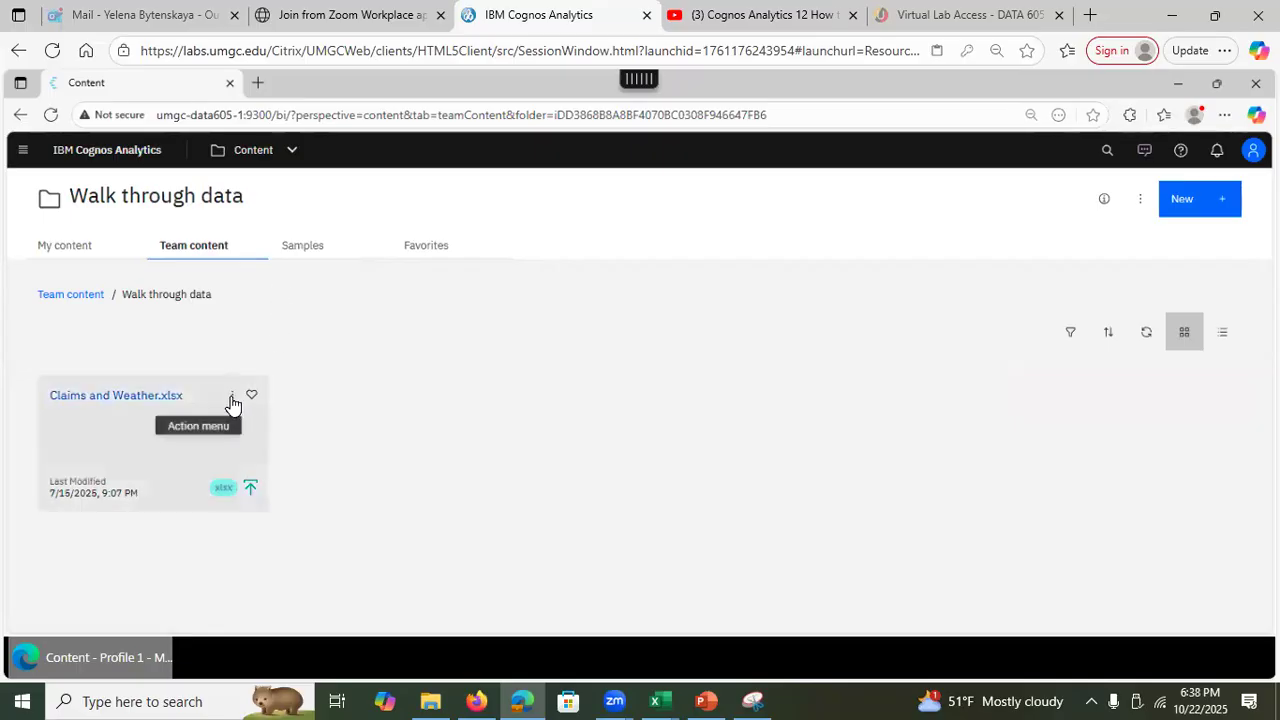
# View the available actions for Claims and Weather.xlsx in the Walk through data folder, dismiss them, and go to My content.
pyautogui.click(231, 400)
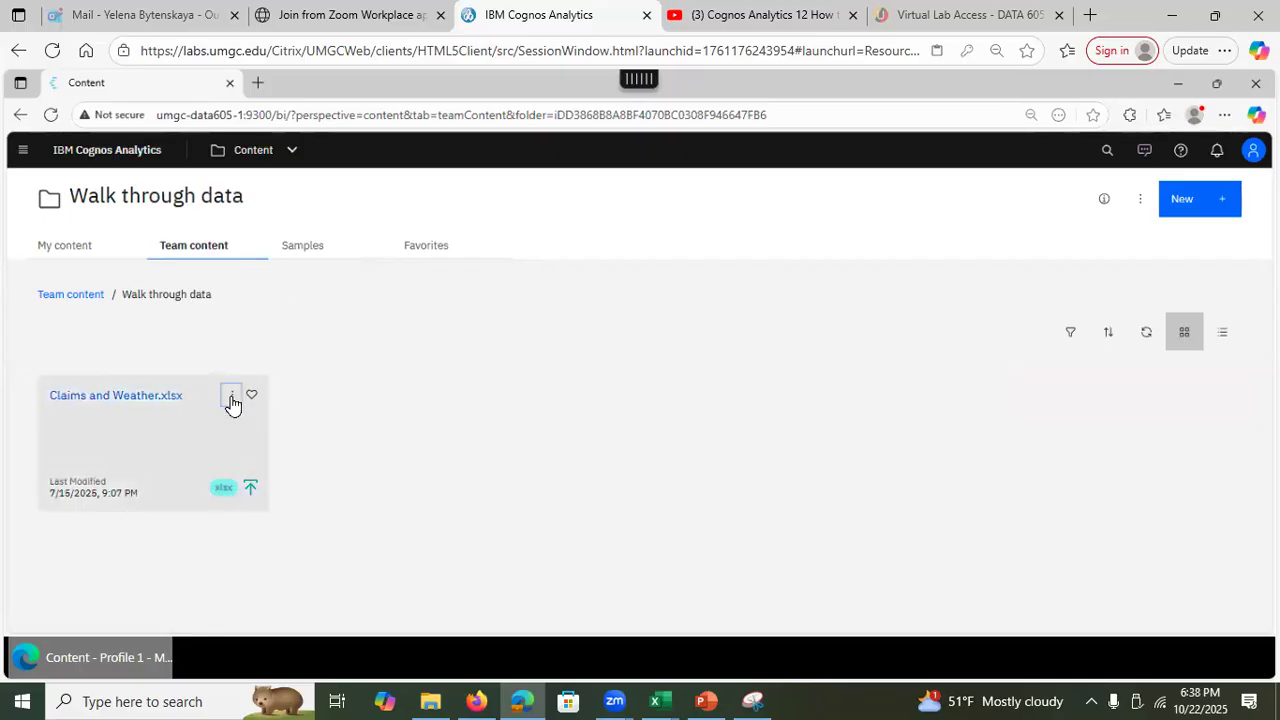
pyautogui.click(231, 400)
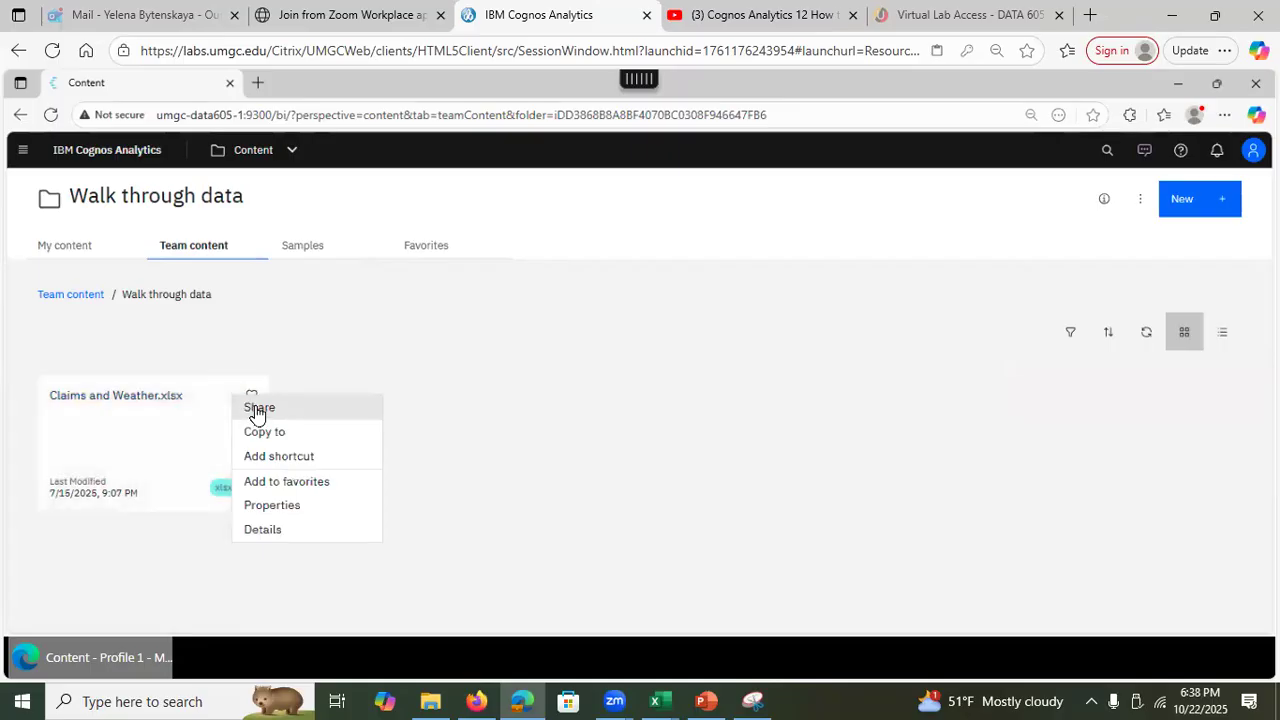
pyautogui.click(240, 320)
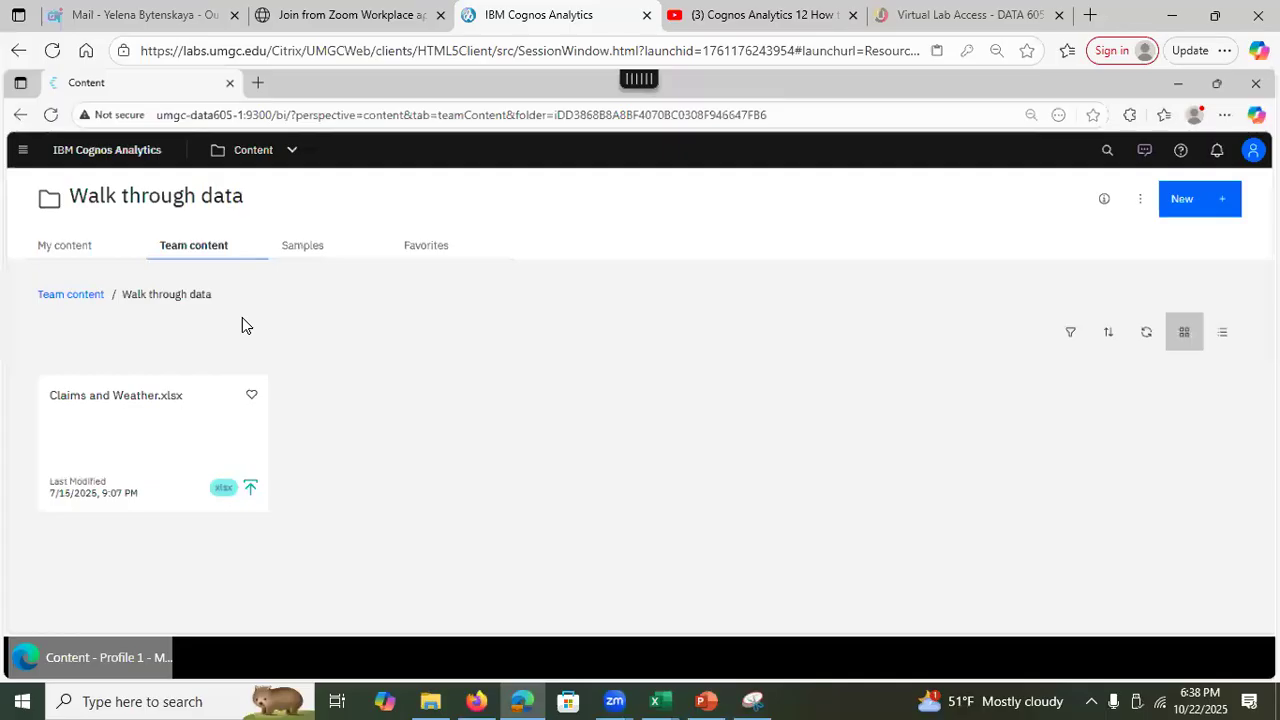
pyautogui.click(63, 248)
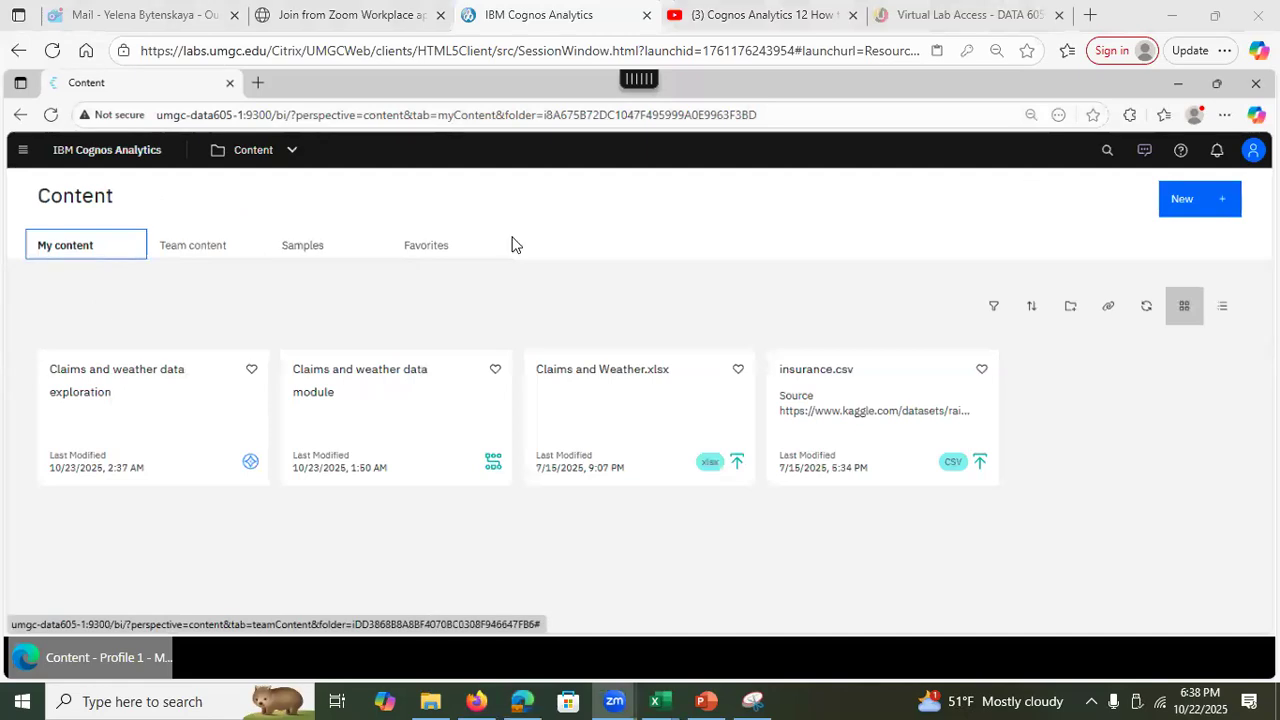
pyautogui.click(357, 305)
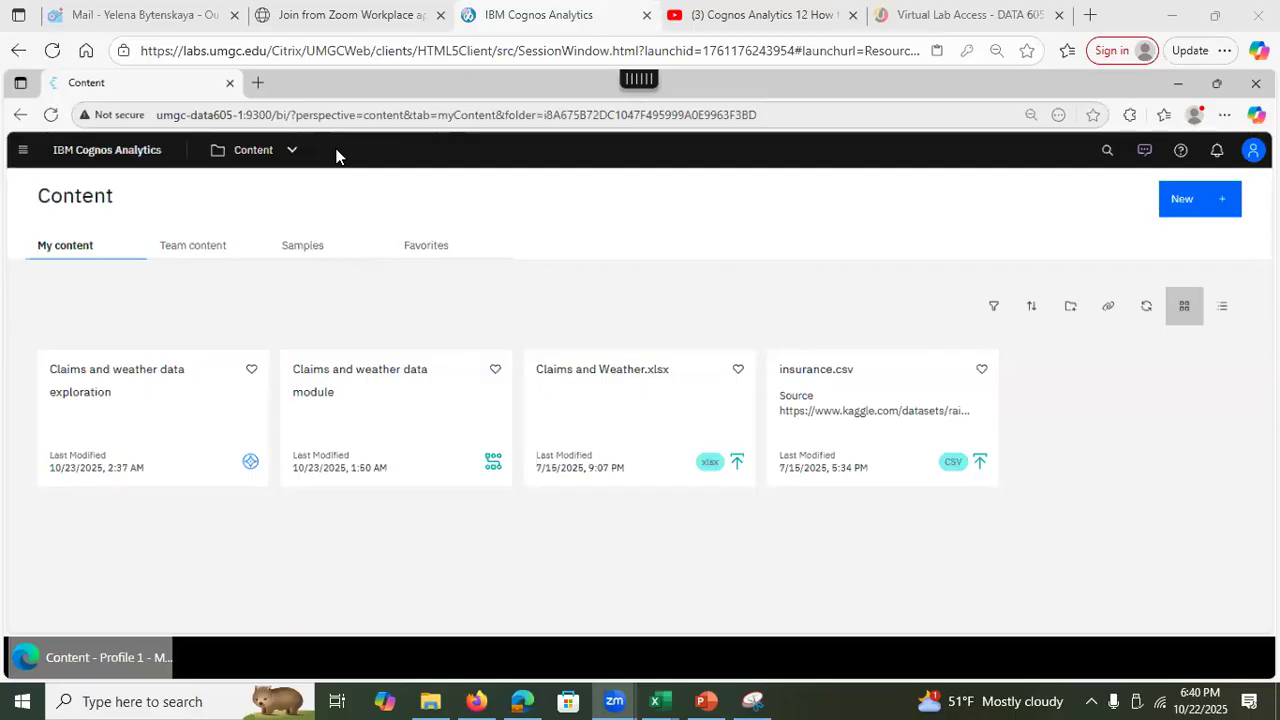
pyautogui.click(373, 293)
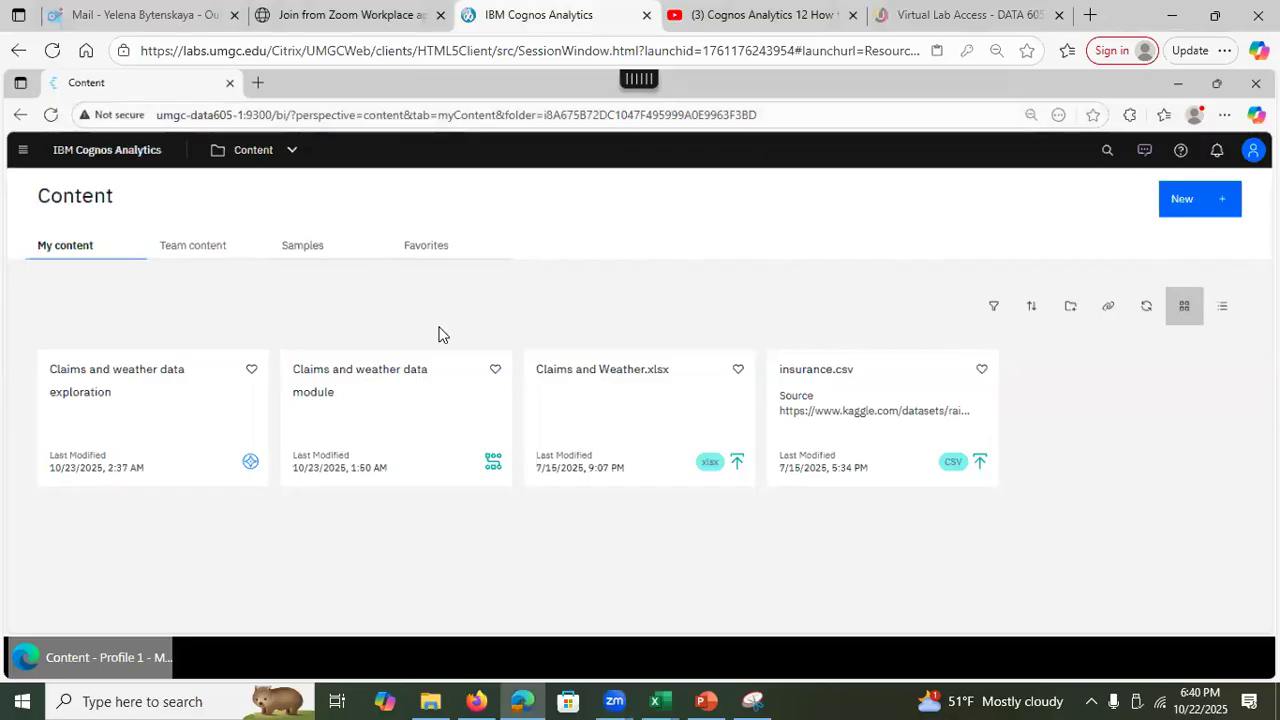
# Open the Claims and weather data module, expand the Claims and Weather.xlsx table, and review the properties of the EmploymentStatus column.
pyautogui.click(333, 374)
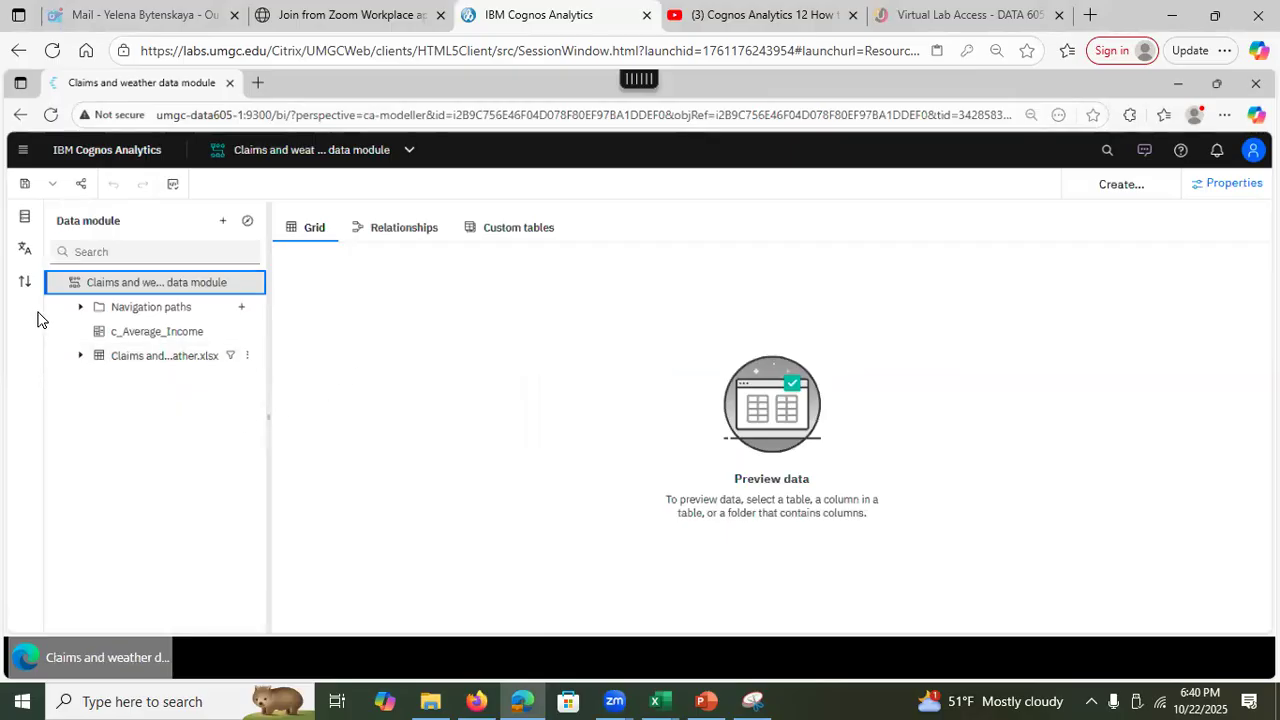
pyautogui.click(78, 362)
pyautogui.moveTo(257, 379); pyautogui.dragTo(257, 426)
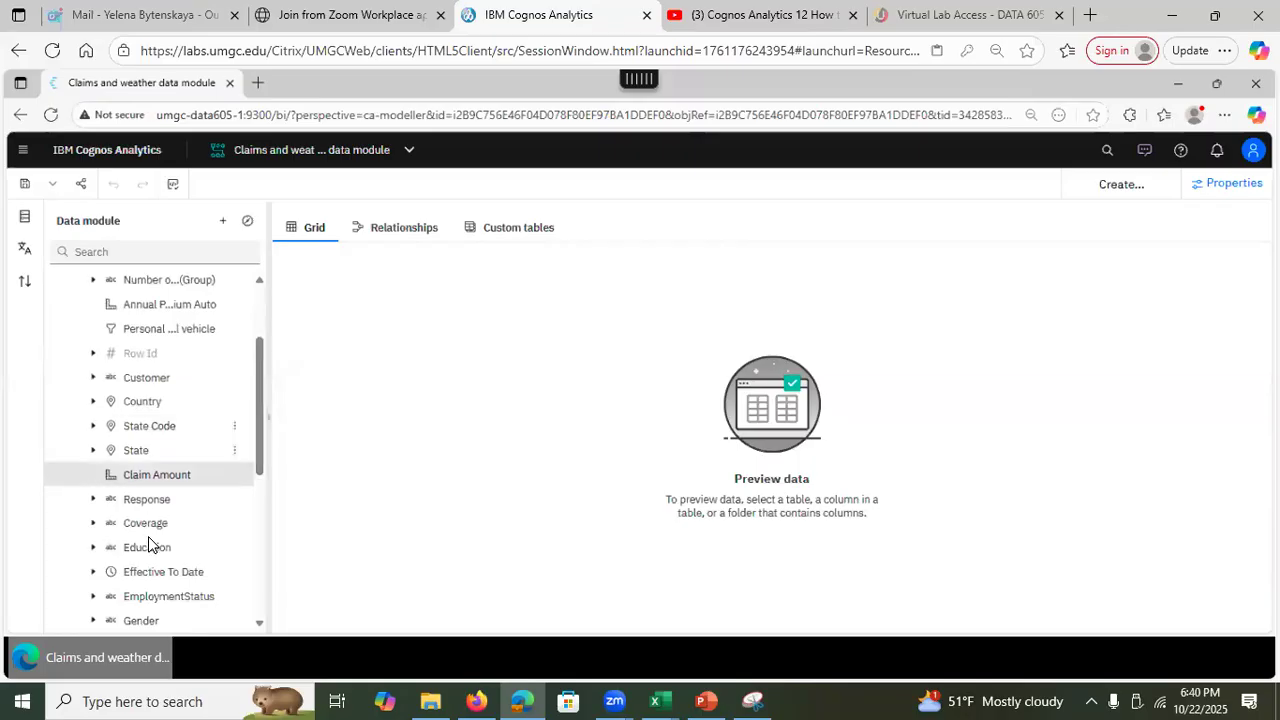
pyautogui.rightClick(172, 600)
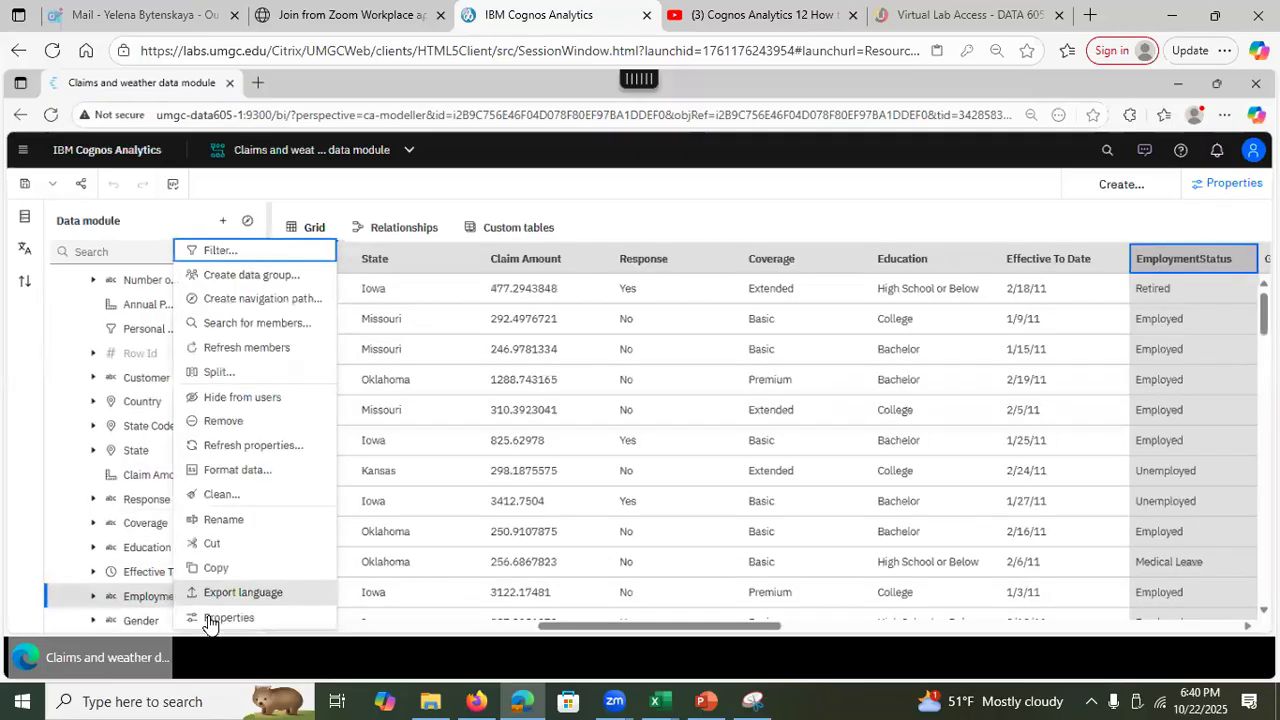
pyautogui.click(228, 617)
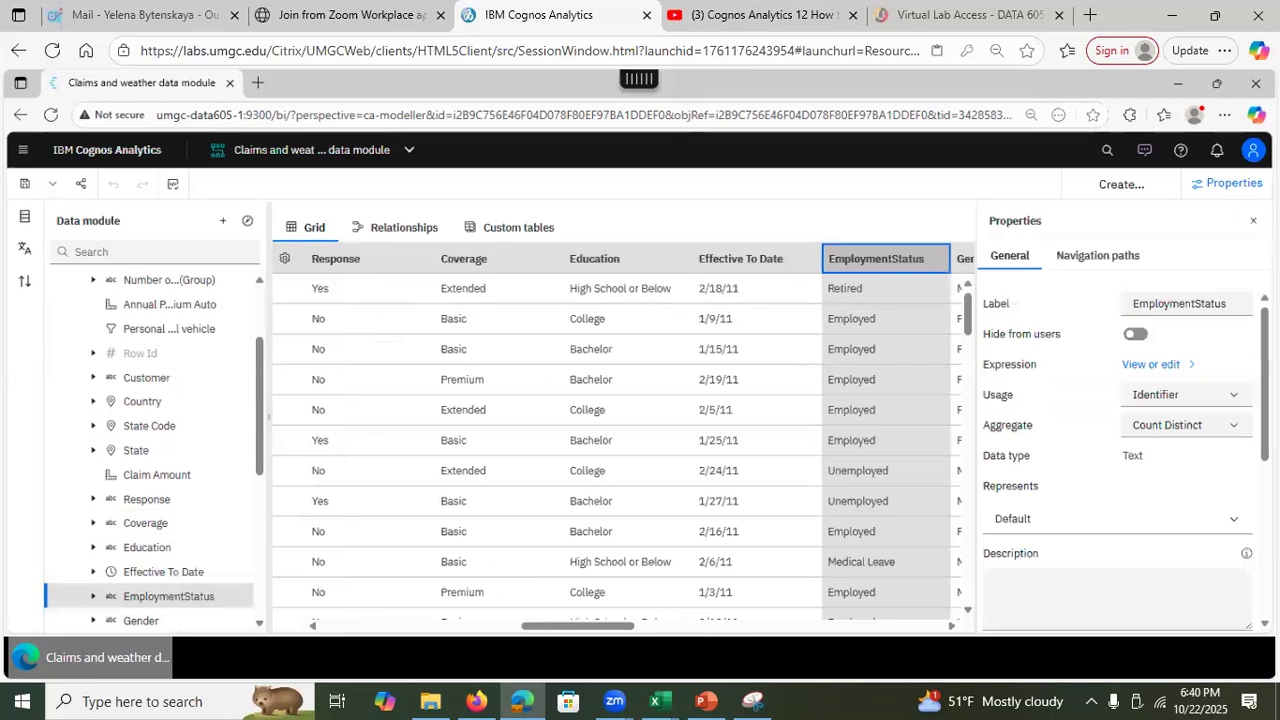
pyautogui.scroll(-5, 1118, 460)
pyautogui.scroll(5, 1118, 460)
# Close the Claims and weather data module and return to the Content page.
pyautogui.click(410, 152)
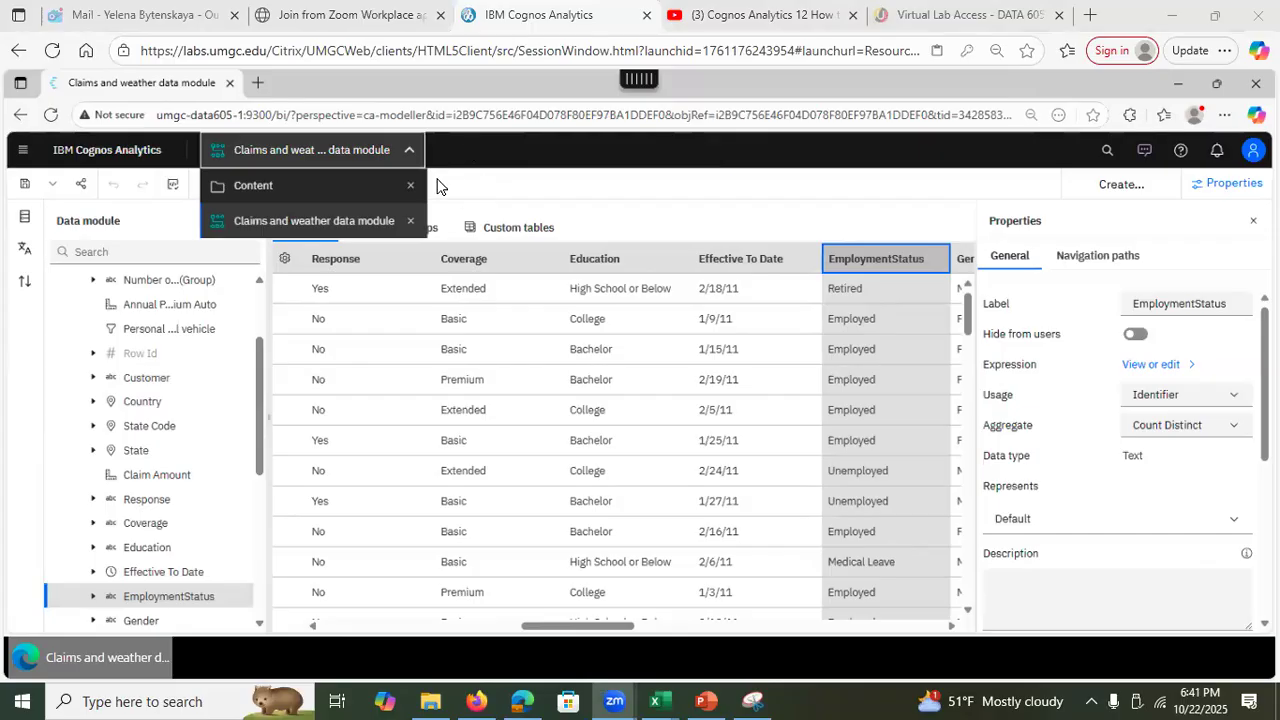
pyautogui.click(472, 193)
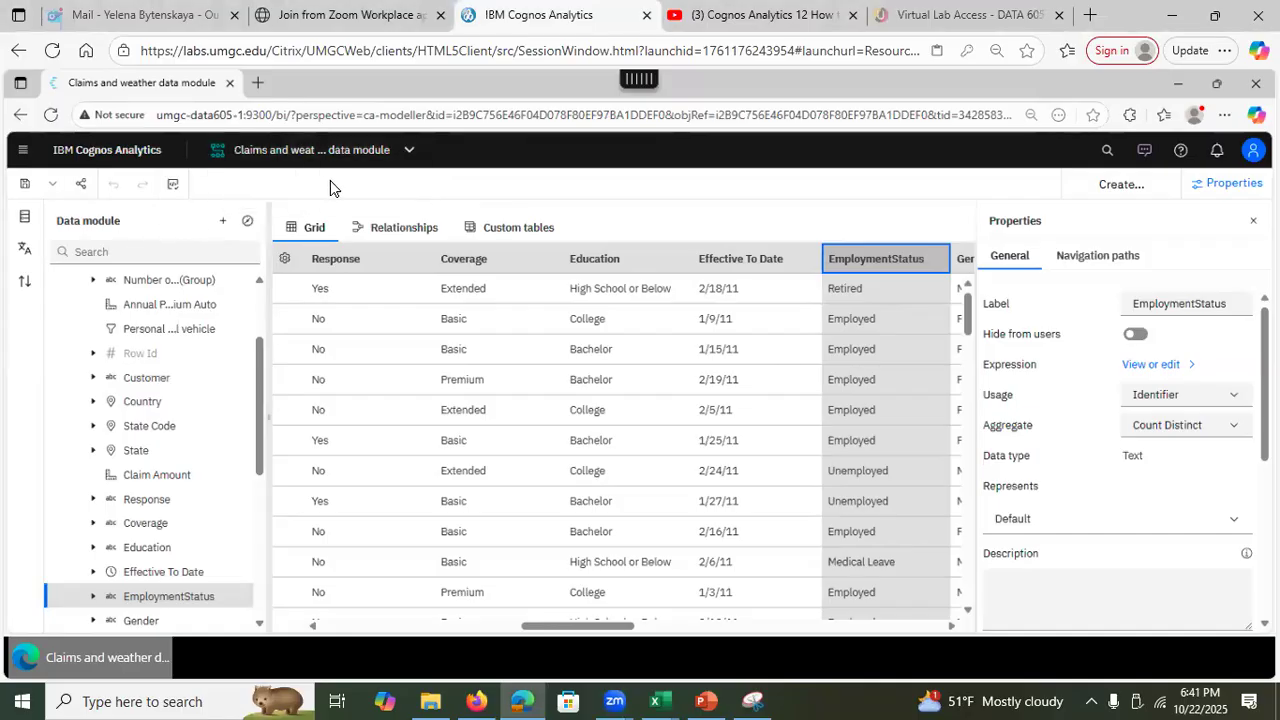
pyautogui.click(409, 154)
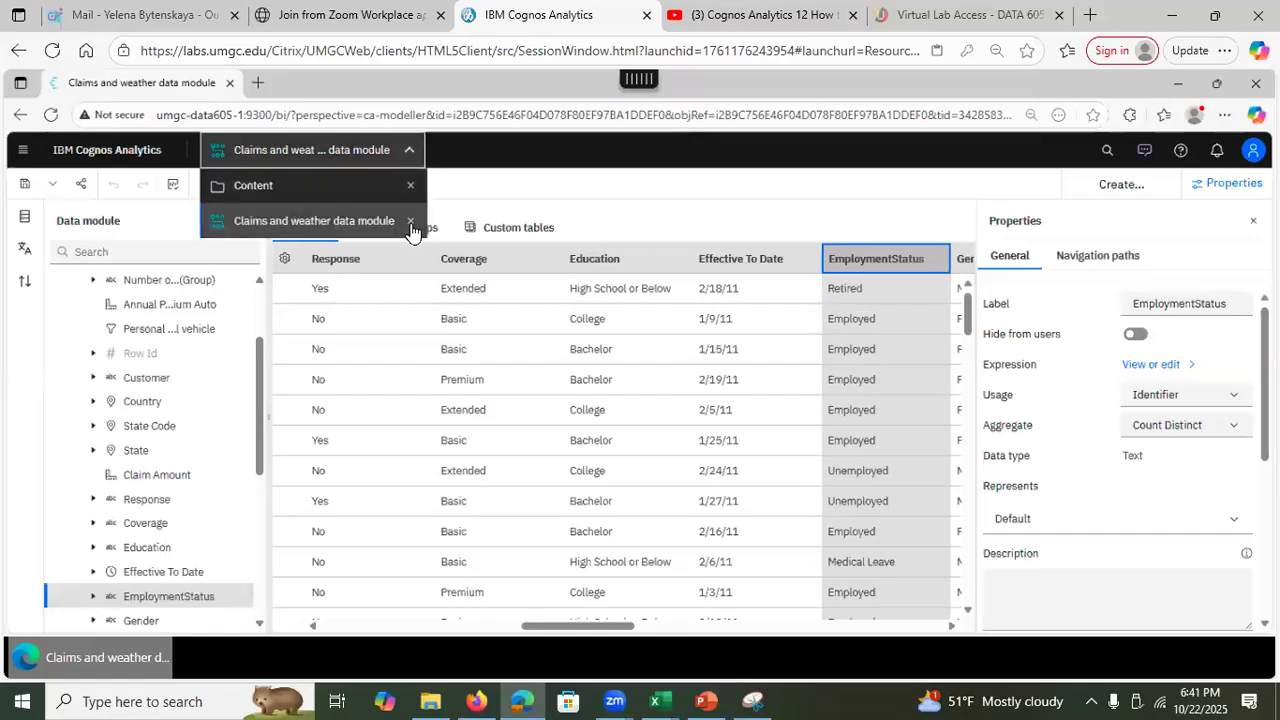
pyautogui.click(416, 195)
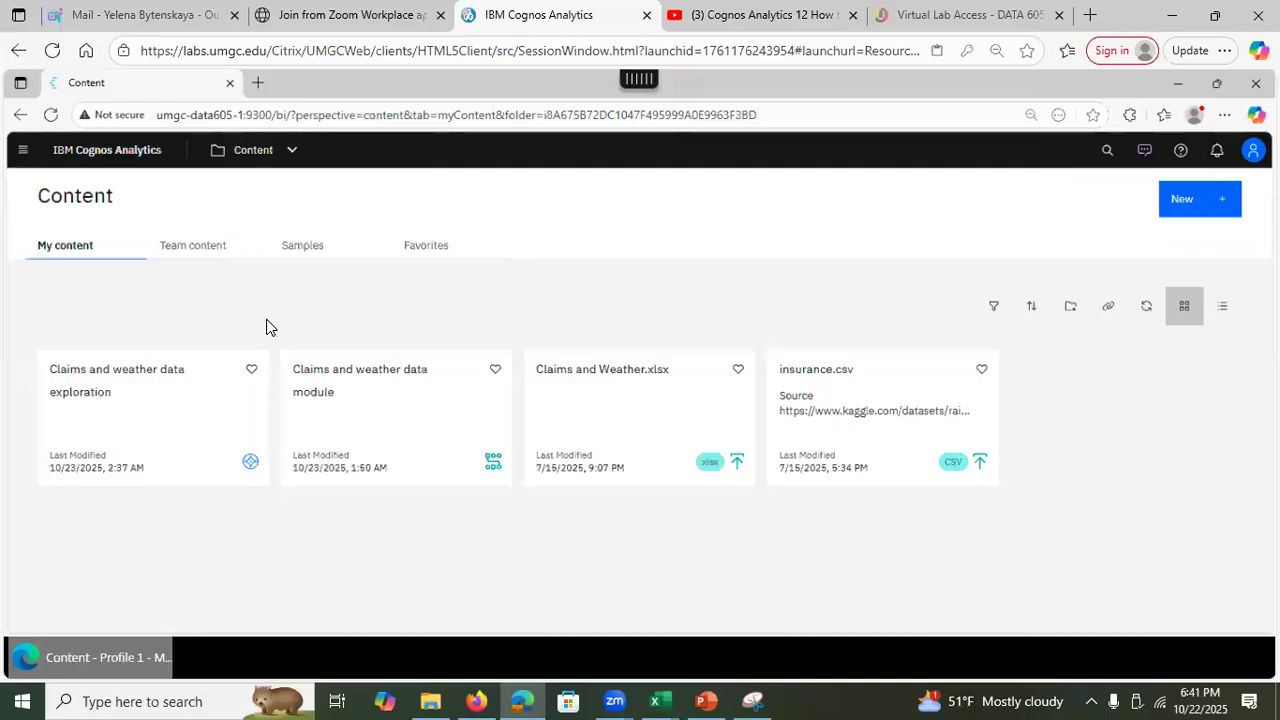
# Go to the root of Team content and open Data for DATA 605 Assignments, then its Unit 2 Quiz and Assignment folder.
pyautogui.click(185, 256)
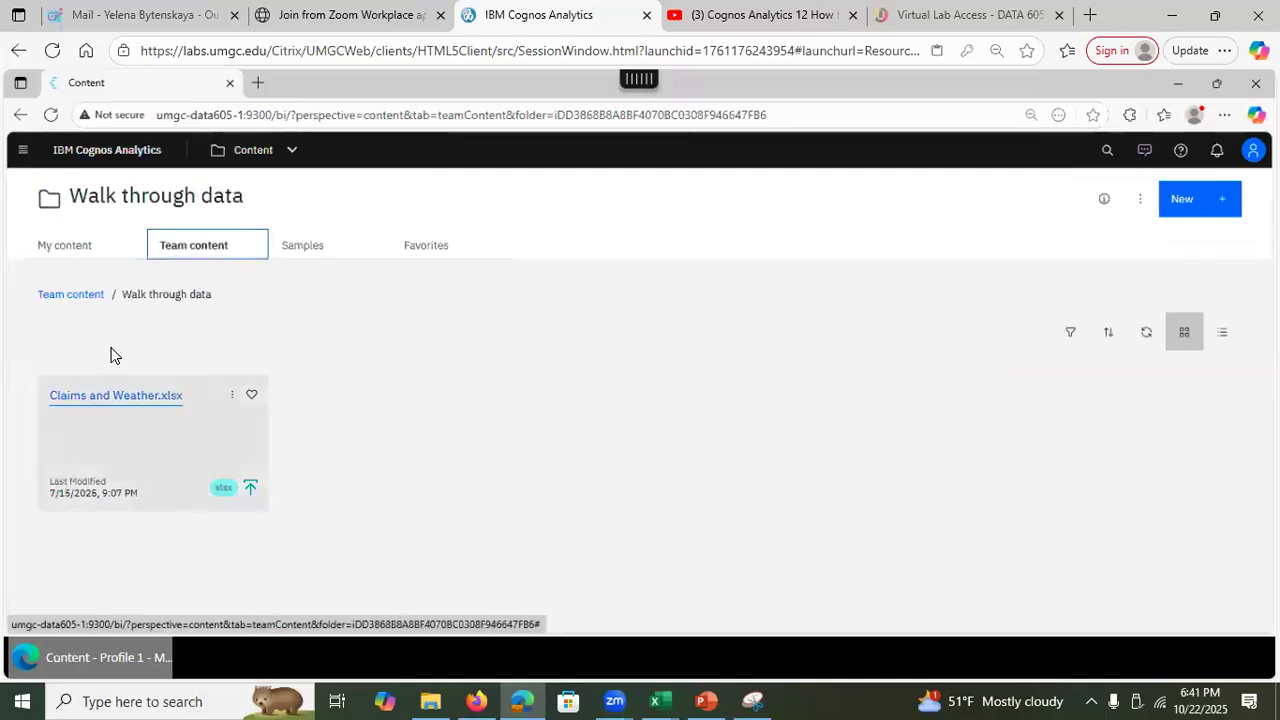
pyautogui.tripleClick(77, 293)
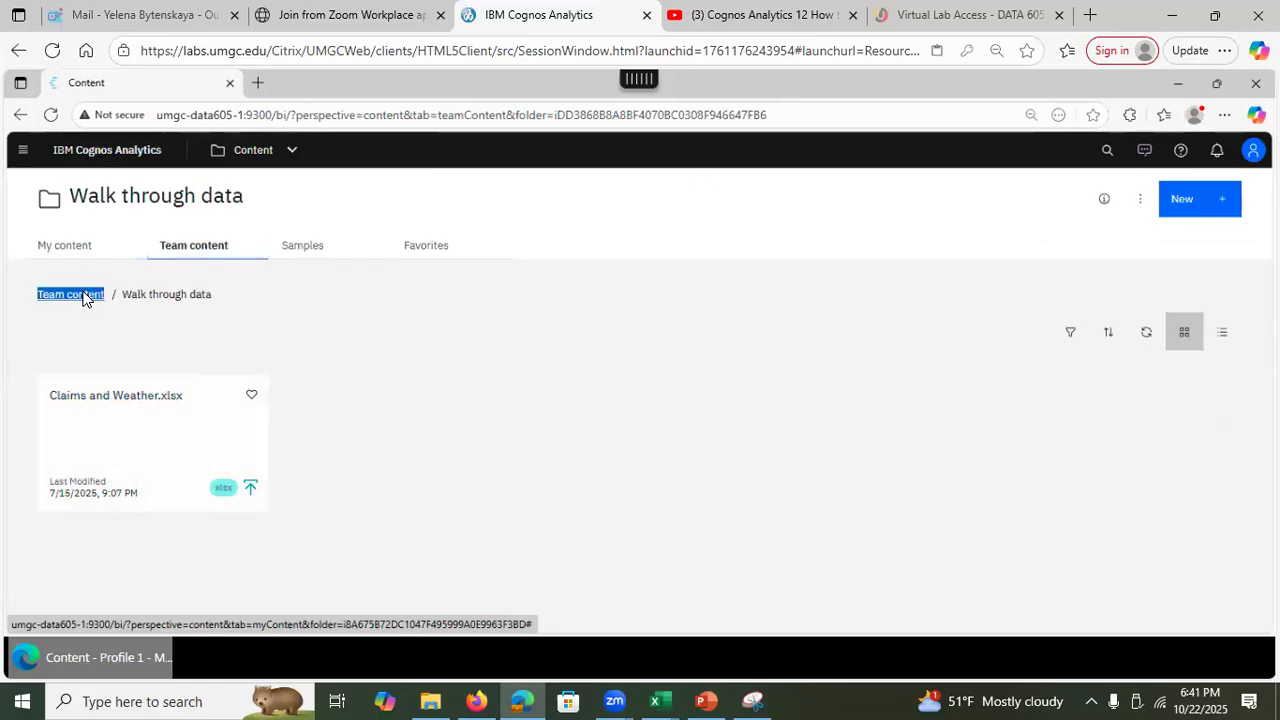
pyautogui.click(84, 294)
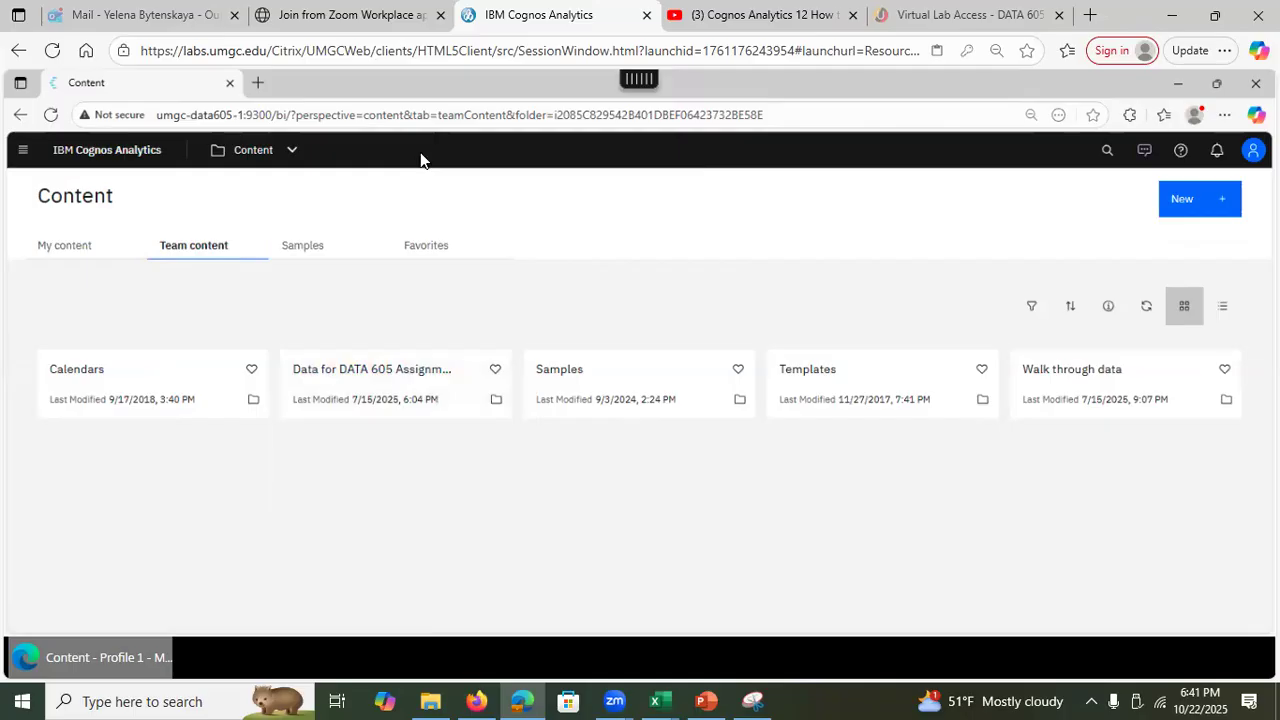
pyautogui.click(358, 378)
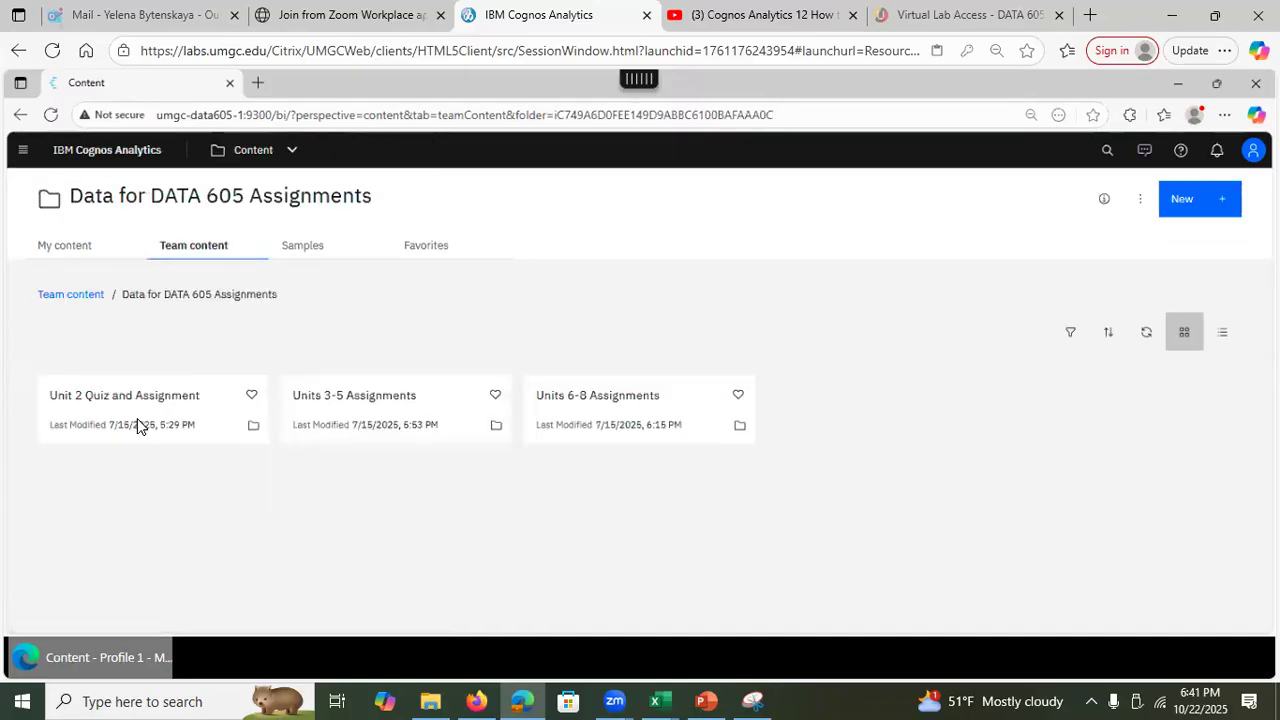
pyautogui.click(133, 398)
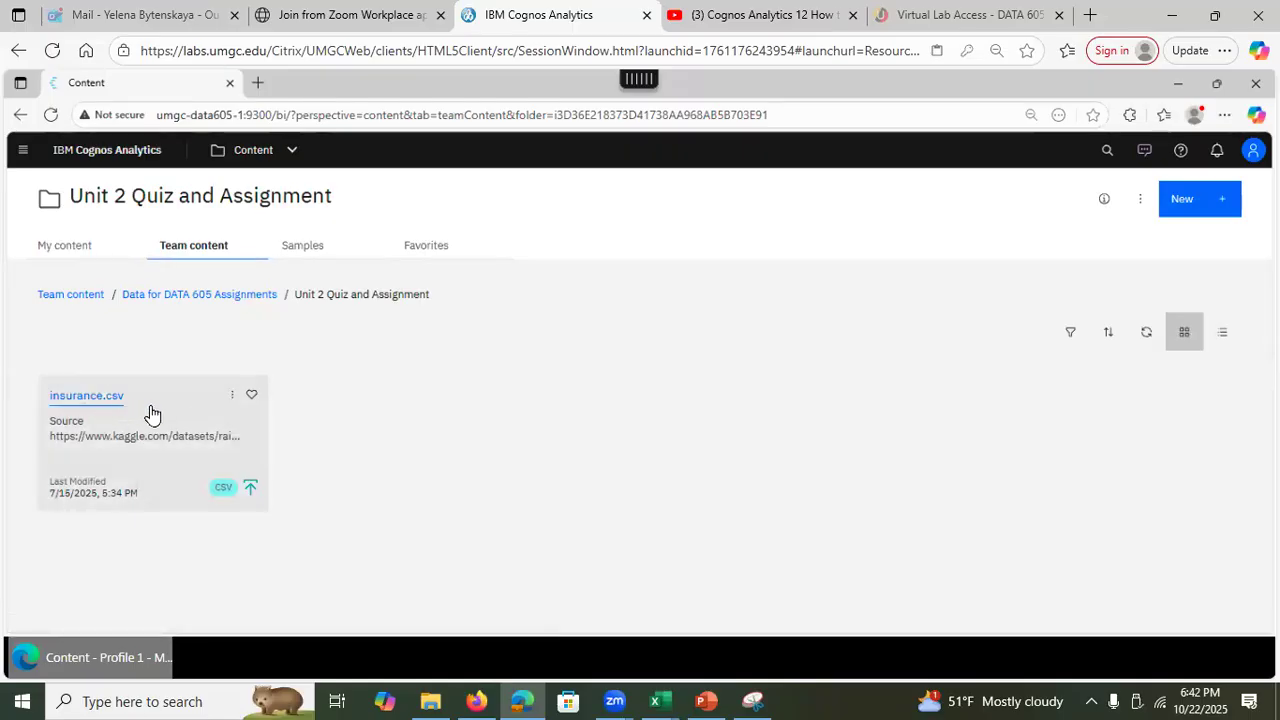
# Show the details of insurance.csv in the Unit 2 Quiz and Assignment folder.
pyautogui.click(231, 398)
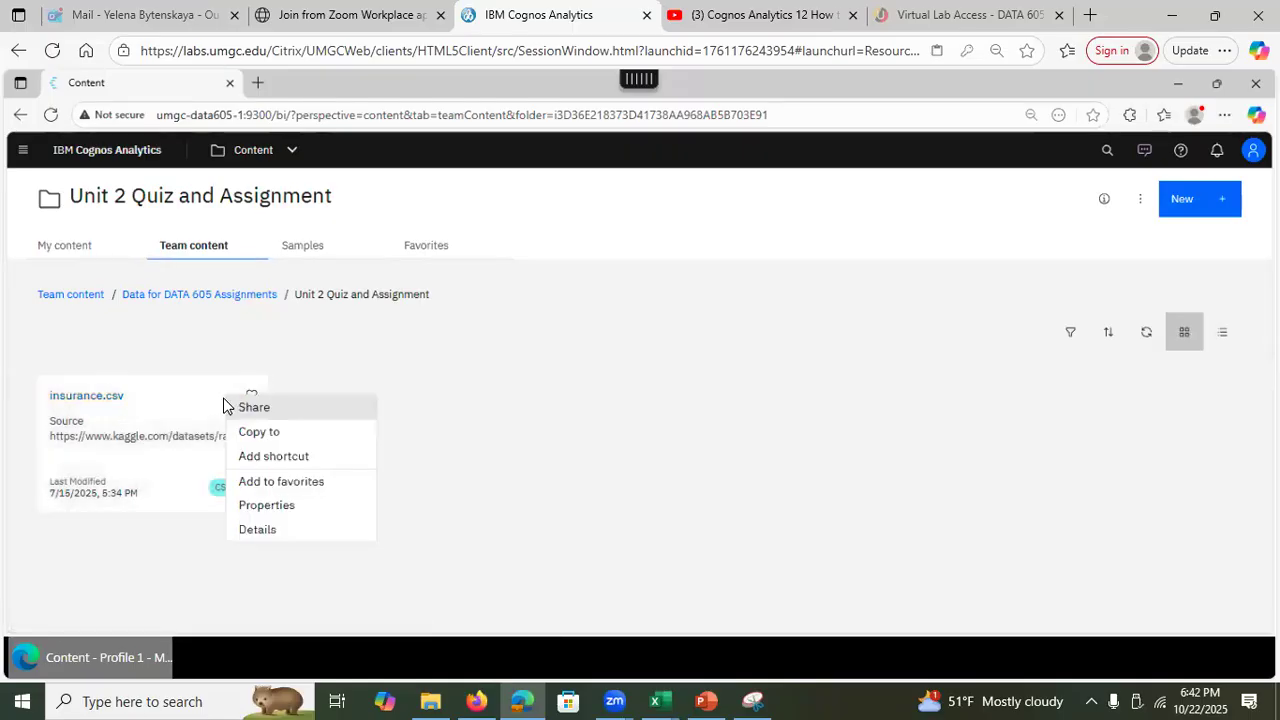
pyautogui.click(255, 530)
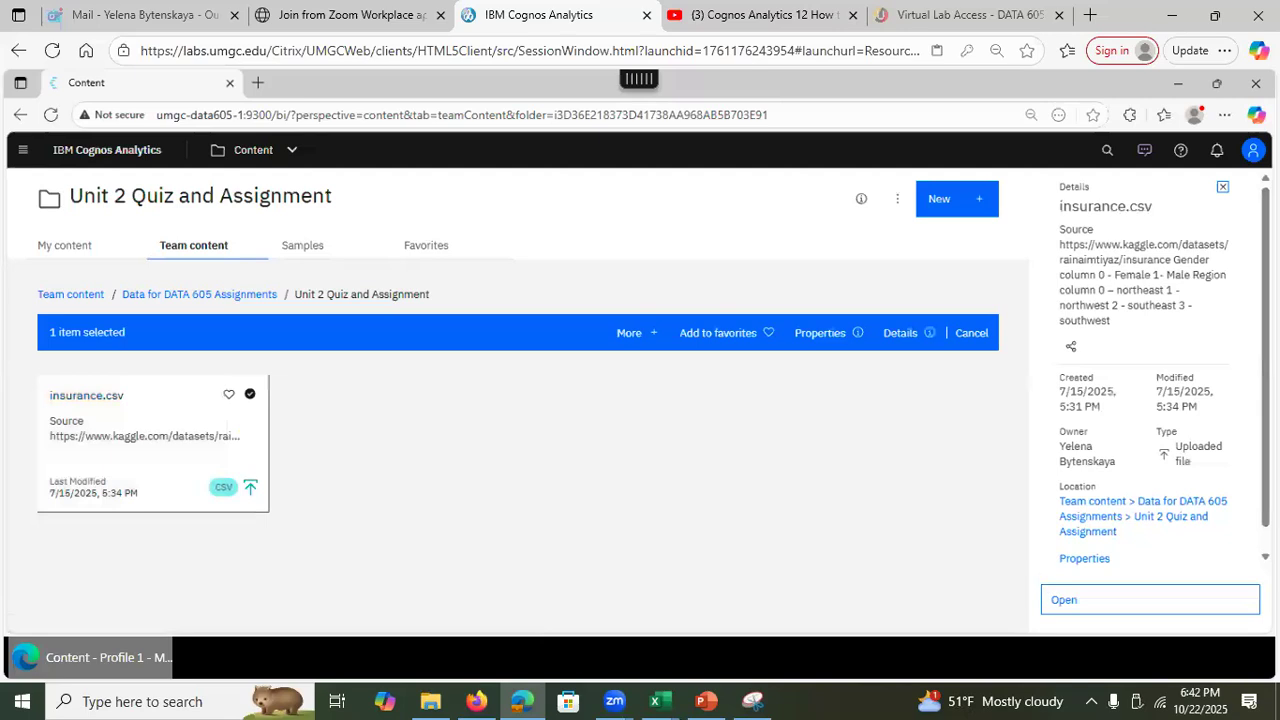
pyautogui.moveTo(1242, 394); pyautogui.dragTo(1238, 600)
pyautogui.click(1177, 568)
# Open the properties of the team copy of insurance.csv, read its full description, and close the properties and details.
pyautogui.click(1085, 559)
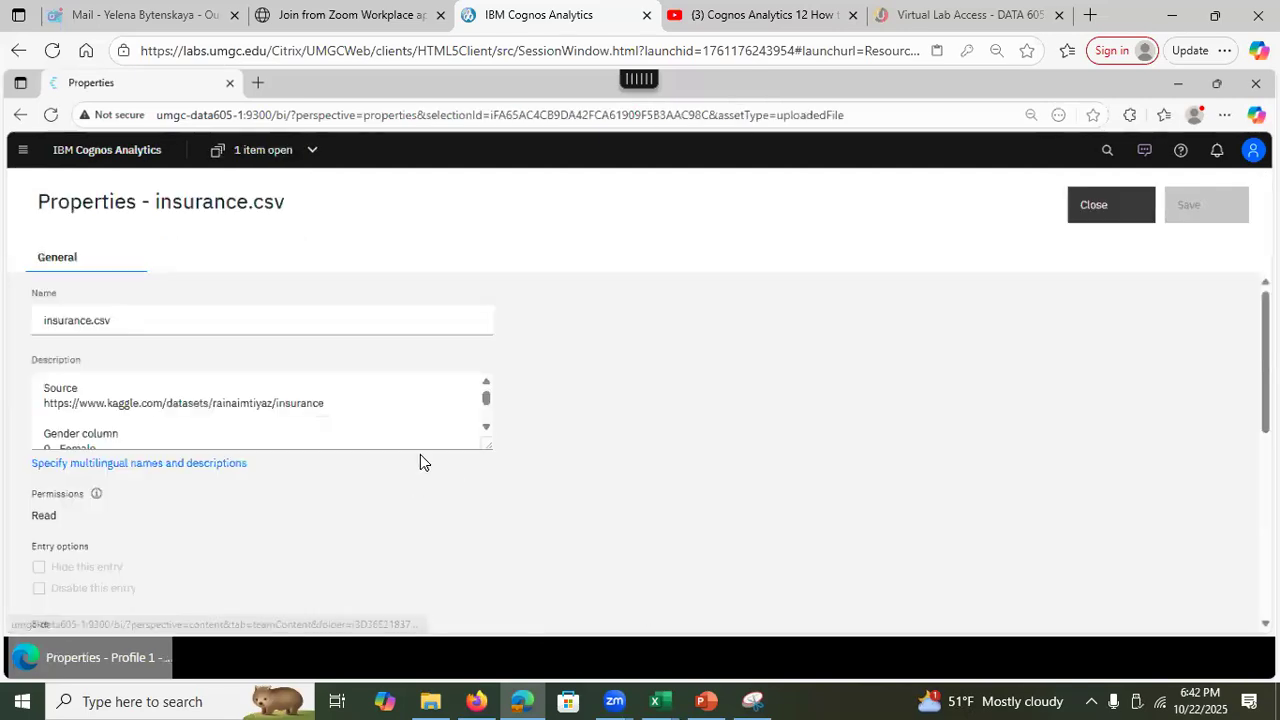
pyautogui.moveTo(483, 413)
pyautogui.mouseDown()
pyautogui.moveTo(484, 432)
pyautogui.moveTo(483, 400)
pyautogui.moveTo(486, 421)
pyautogui.mouseUp()
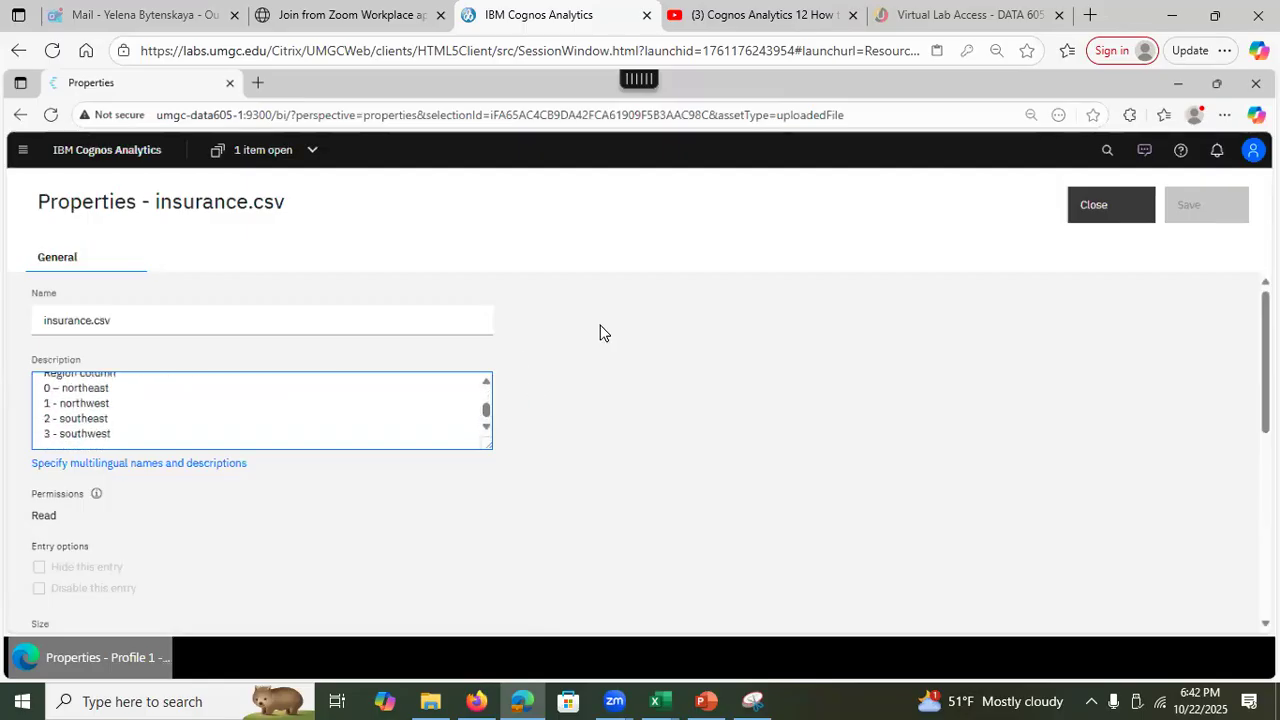
pyautogui.click(1113, 208)
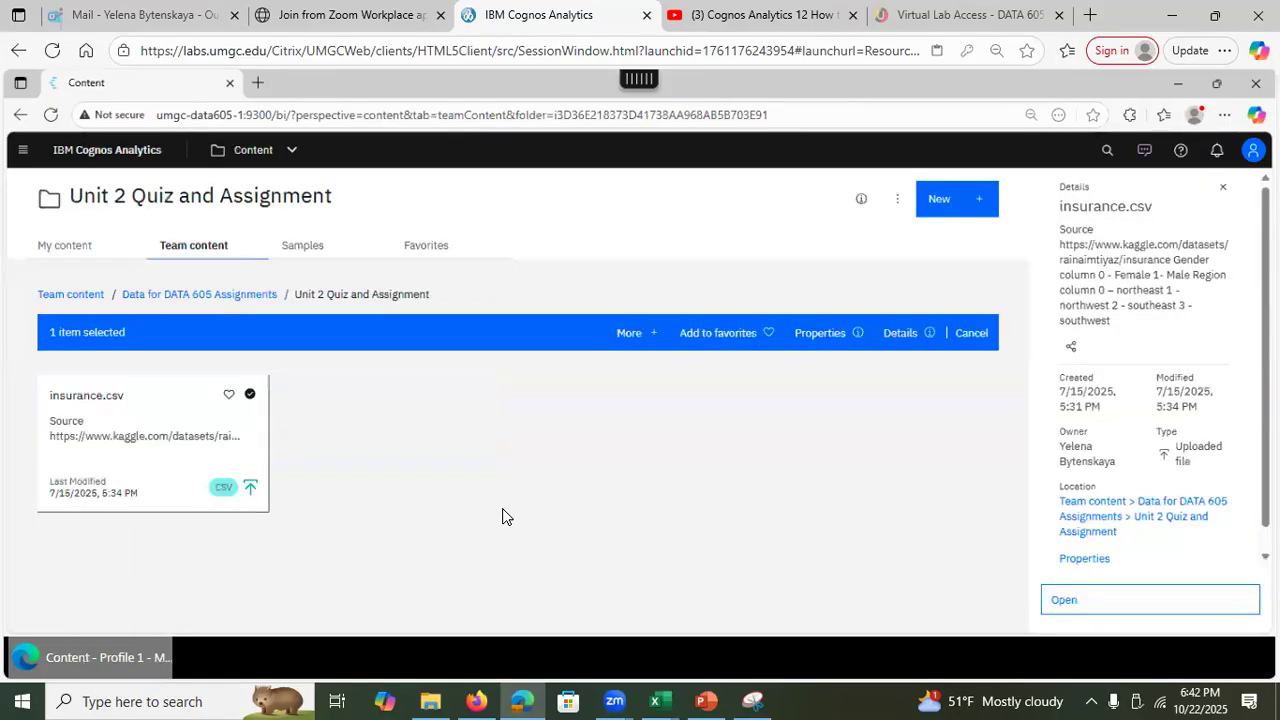
pyautogui.click(1222, 187)
# Go to My content and show the details of the insurance.csv file stored there.
pyautogui.click(54, 248)
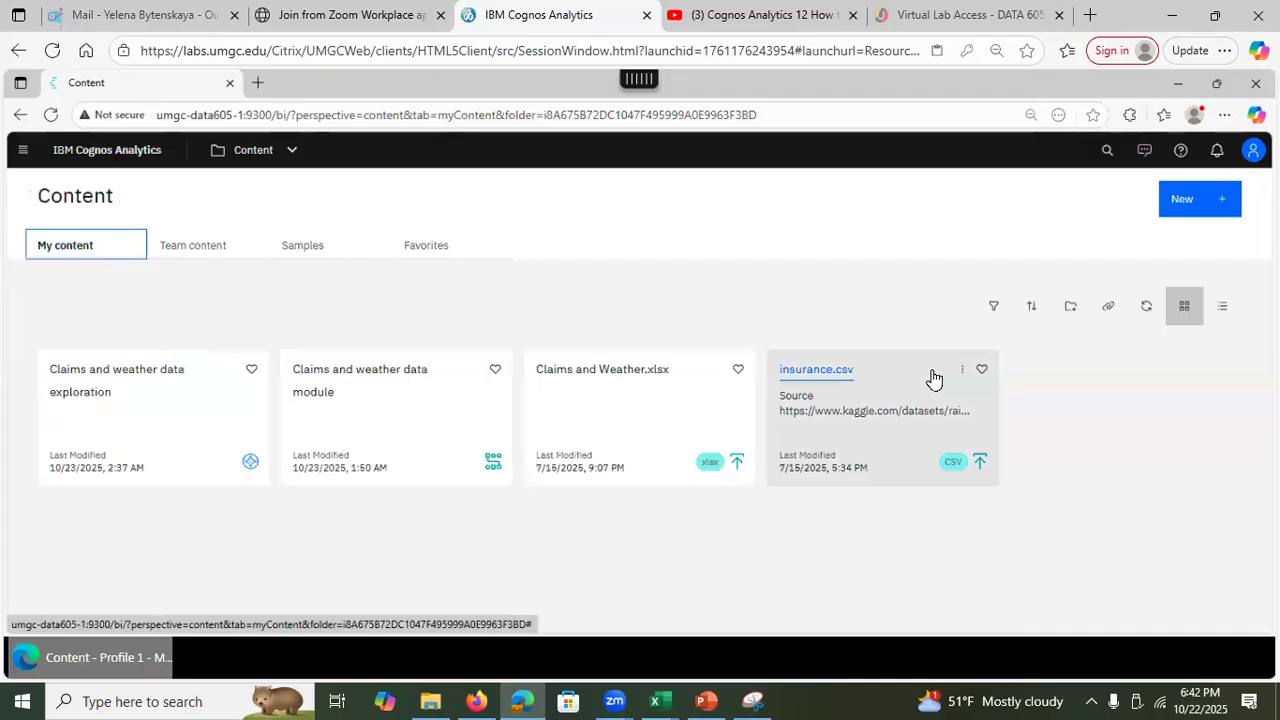
pyautogui.click(961, 375)
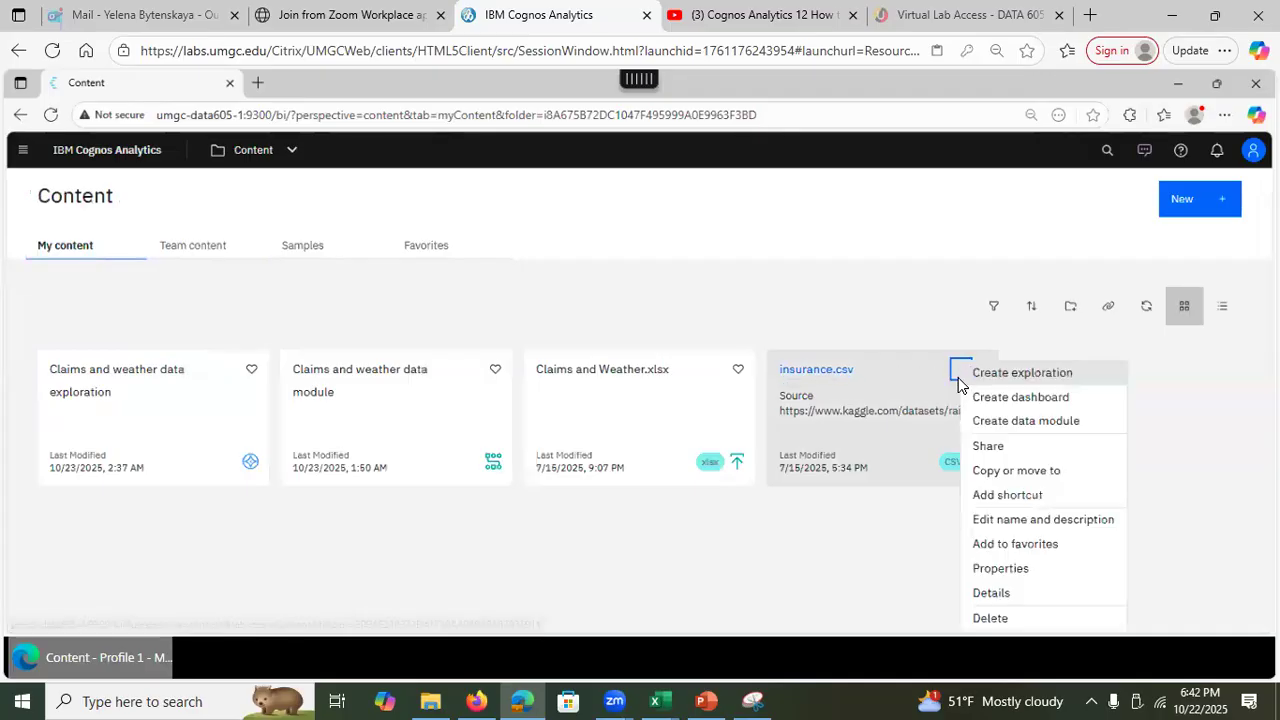
pyautogui.click(991, 595)
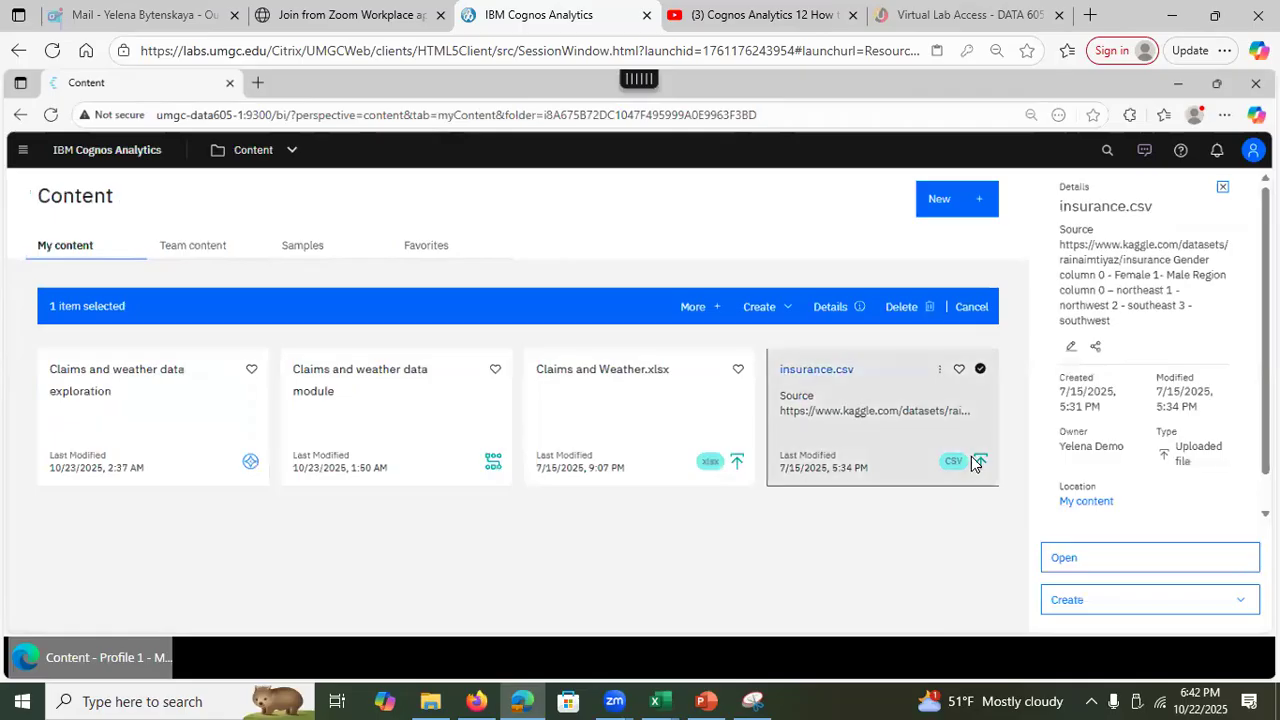
# Open the properties of insurance.csv in My content, read the description through the Region column codes, and close the properties.
pyautogui.click(938, 372)
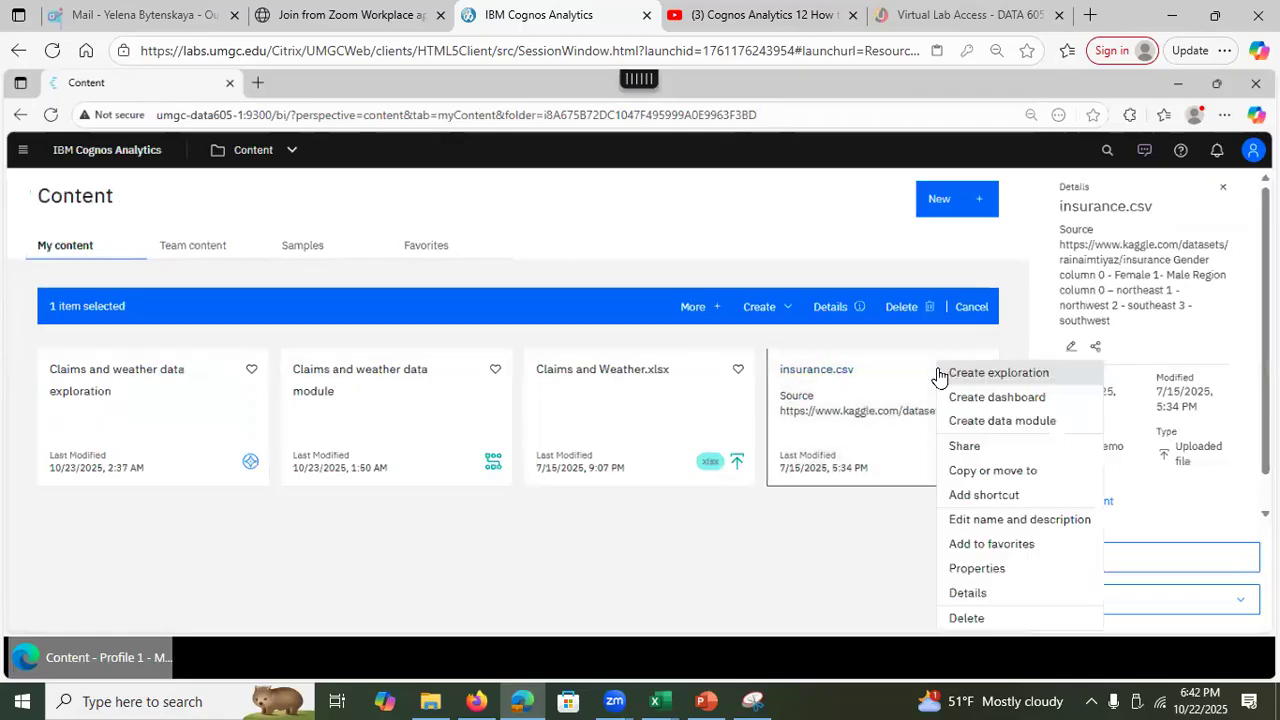
pyautogui.click(966, 570)
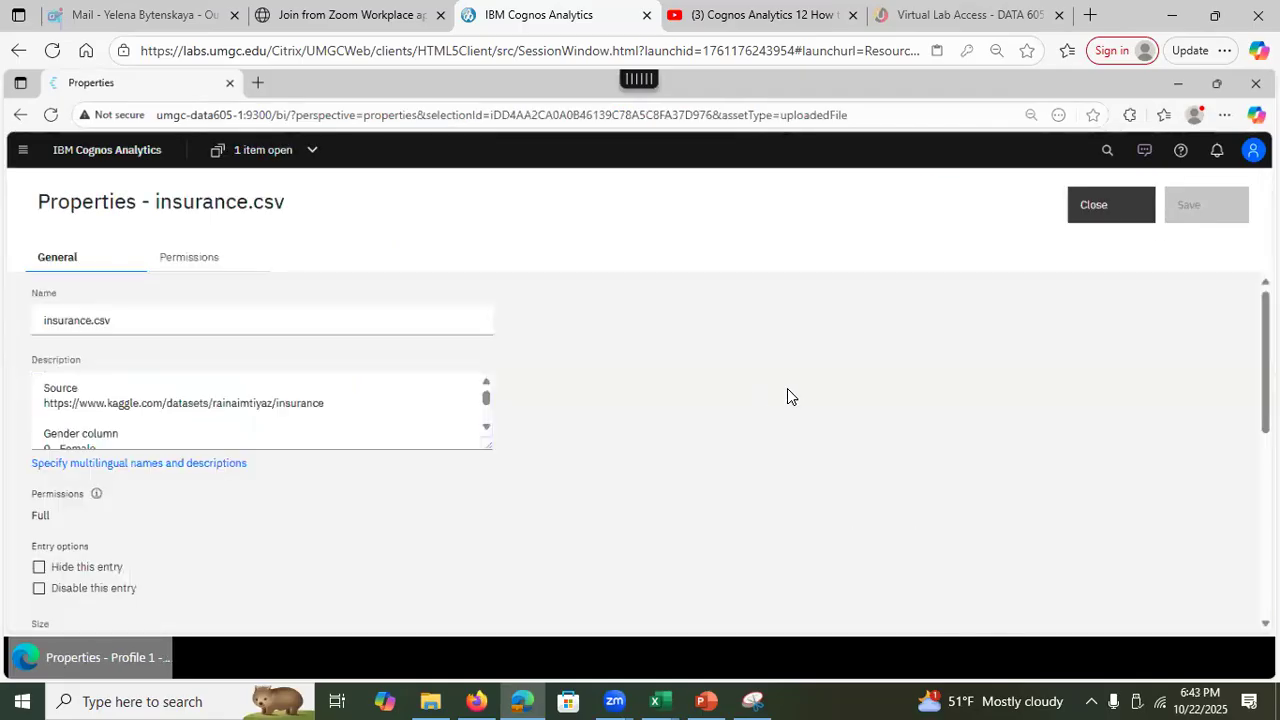
pyautogui.click(152, 413)
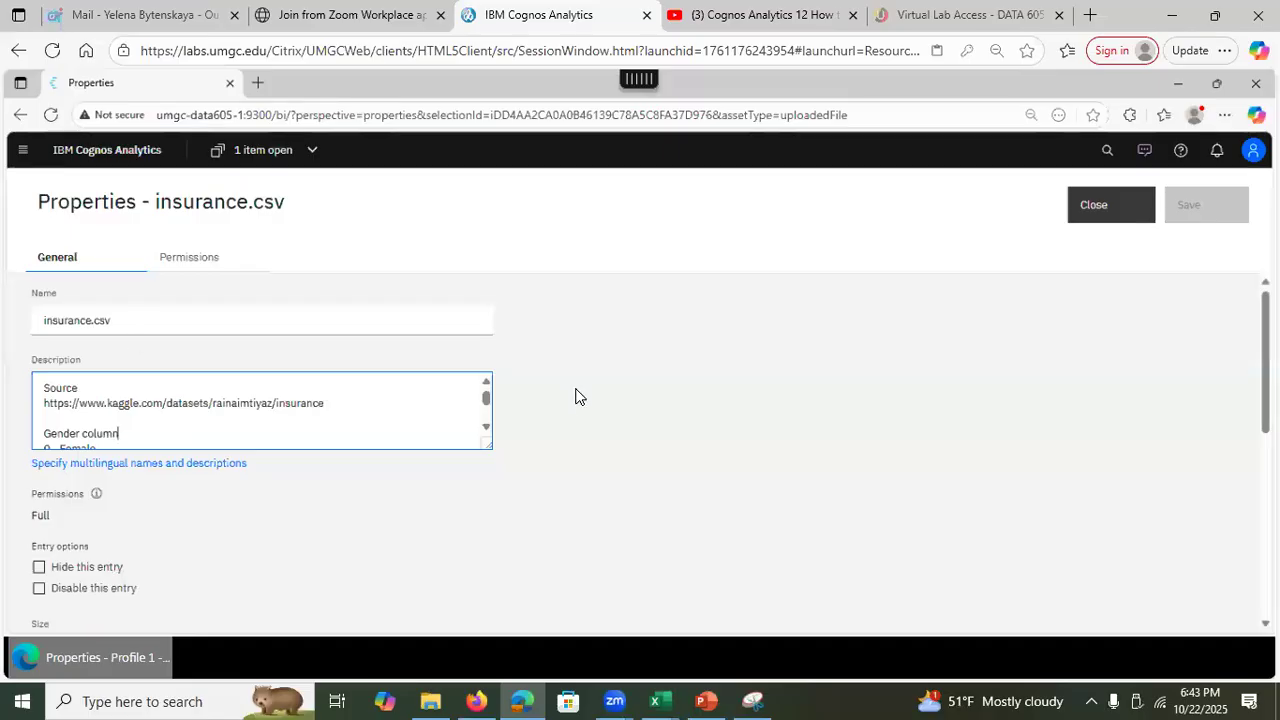
pyautogui.moveTo(488, 404)
pyautogui.mouseDown()
pyautogui.moveTo(489, 422)
pyautogui.moveTo(486, 391)
pyautogui.mouseUp()
pyautogui.click(486, 428)
pyautogui.click(486, 428)
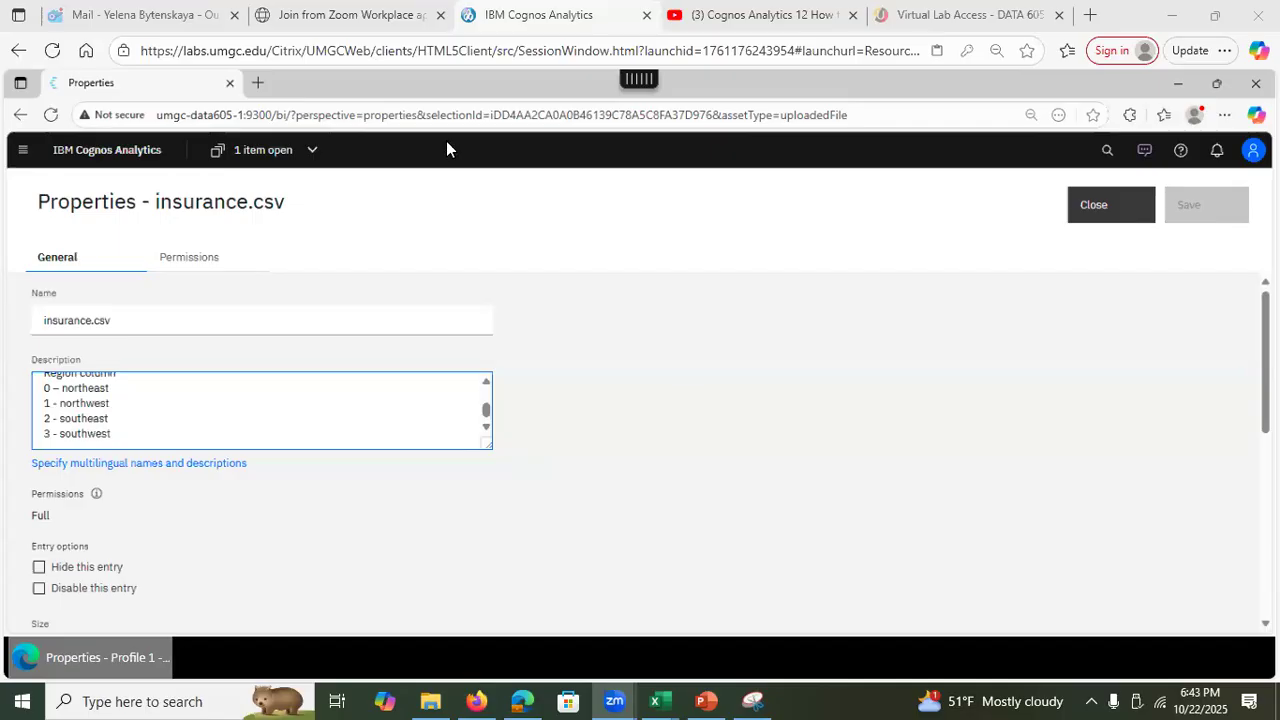
pyautogui.click(420, 226)
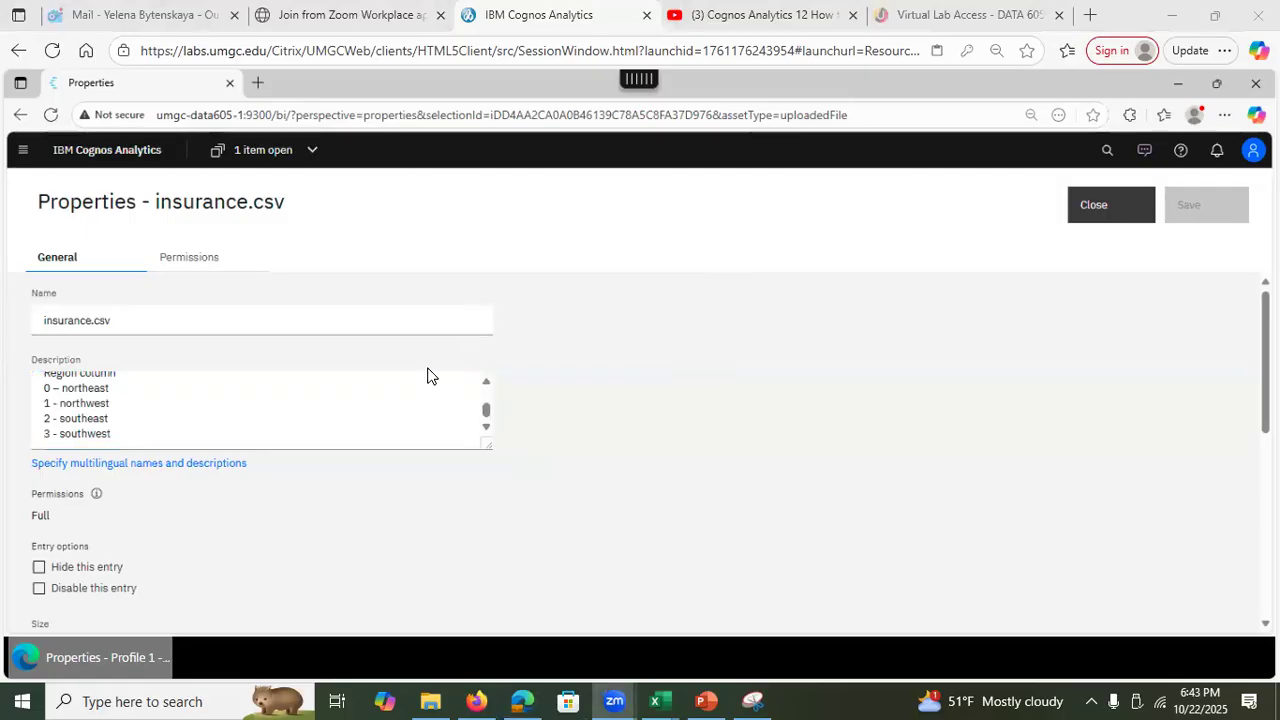
pyautogui.click(1118, 213)
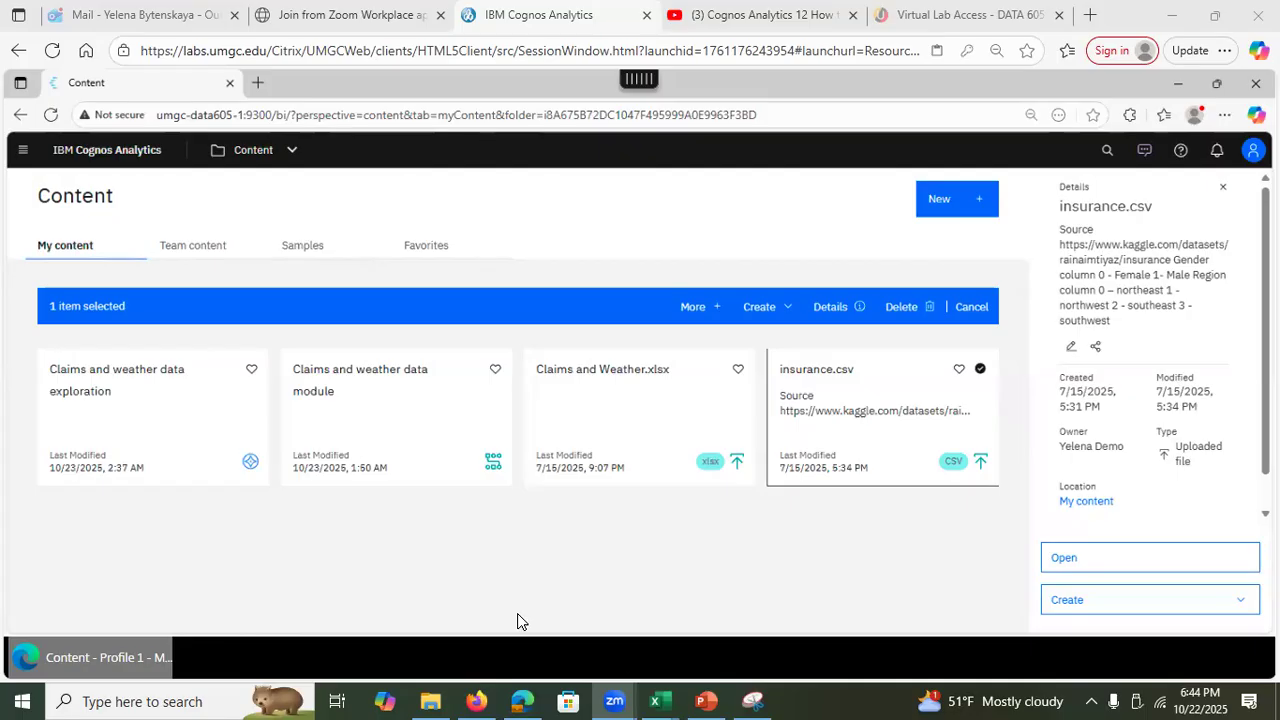
pyautogui.click(403, 584)
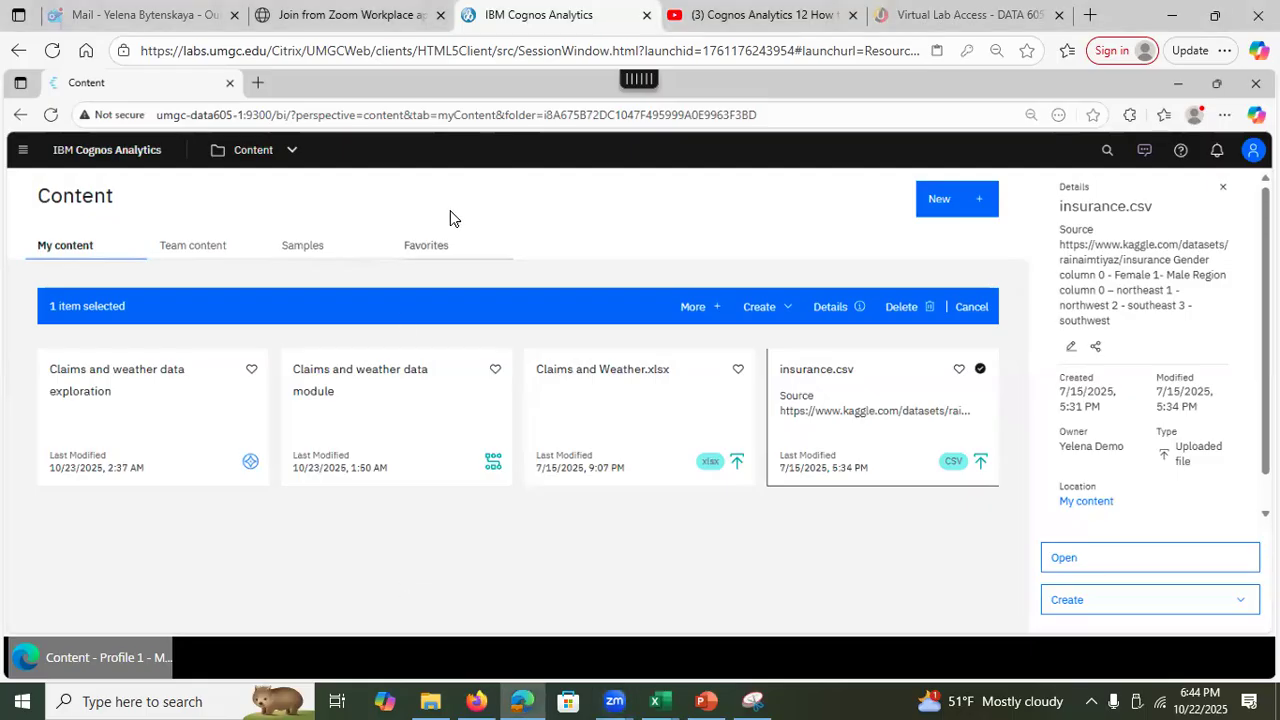